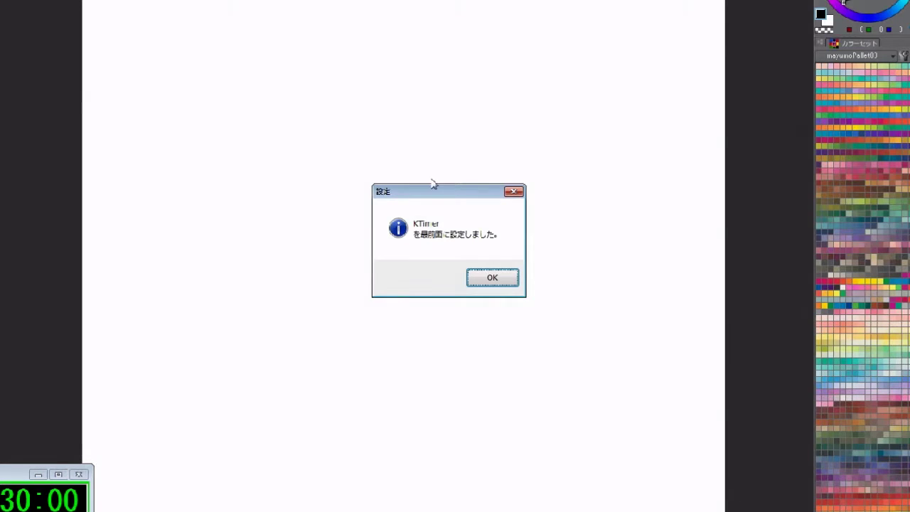
# Dismiss the notice about KTimer being set to stay in front and return to the blank canvas
pyautogui.press('Return')
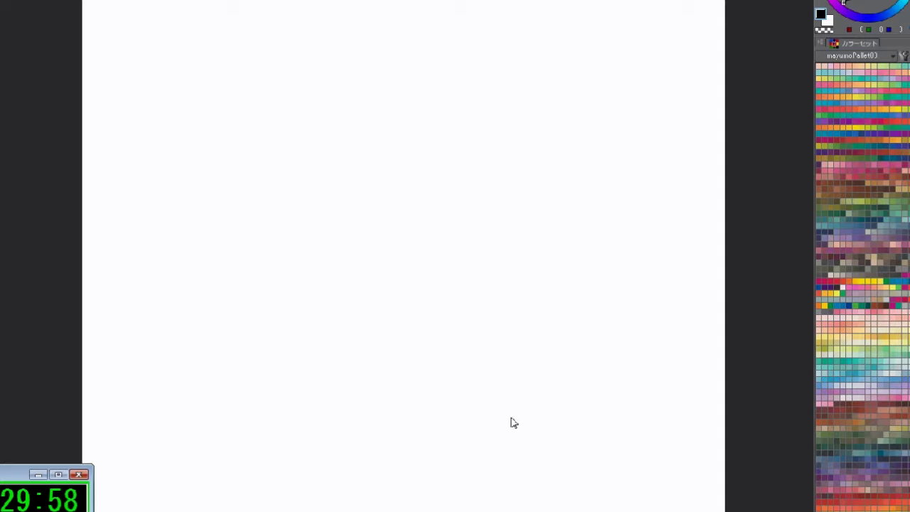
pyautogui.click(238, 294)
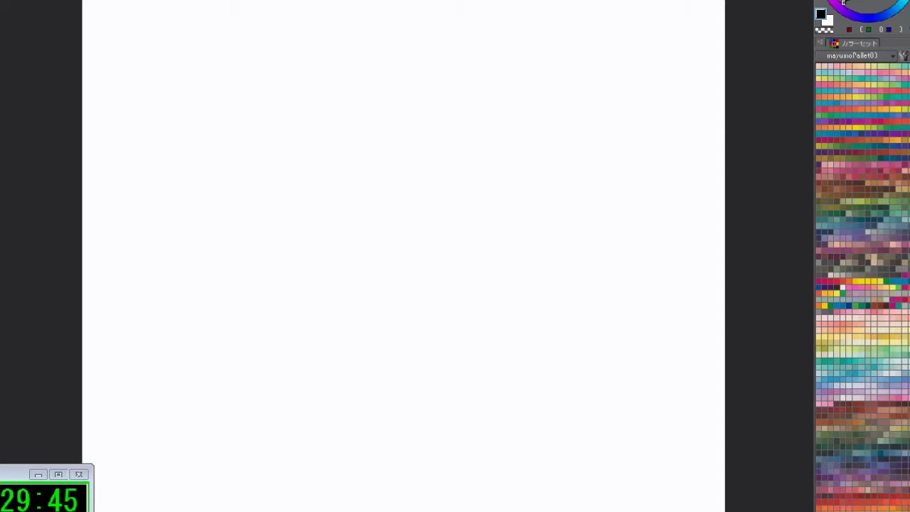
pyautogui.moveTo(456, 209); pyautogui.dragTo(437, 509)
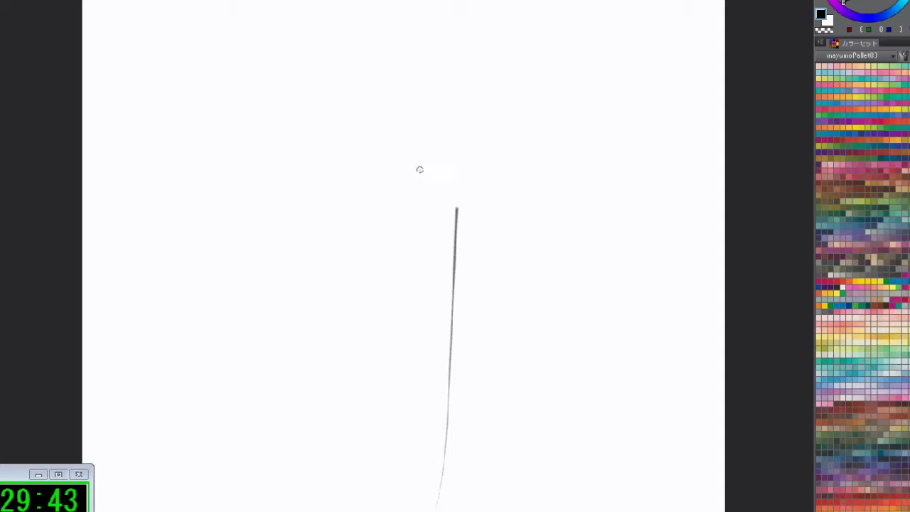
pyautogui.hotkey('ctrl', 'z')
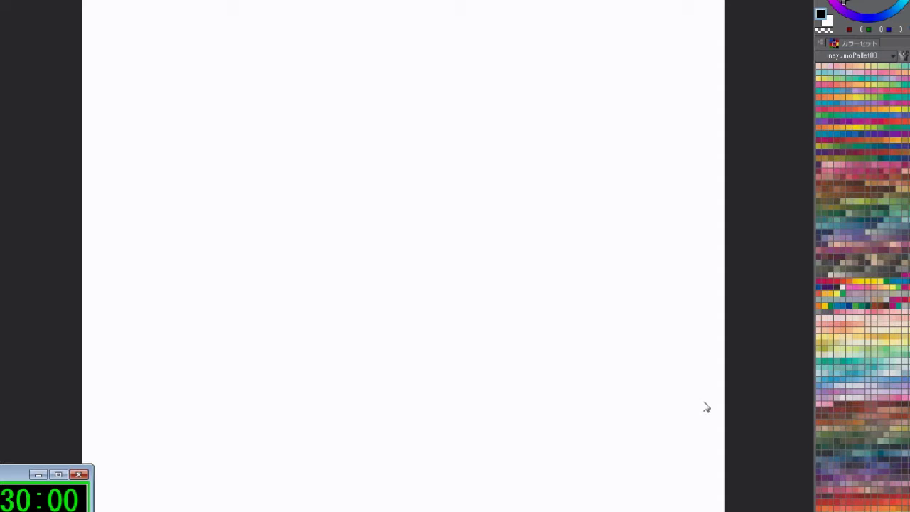
pyautogui.moveTo(724, 193); pyautogui.dragTo(427, 247)
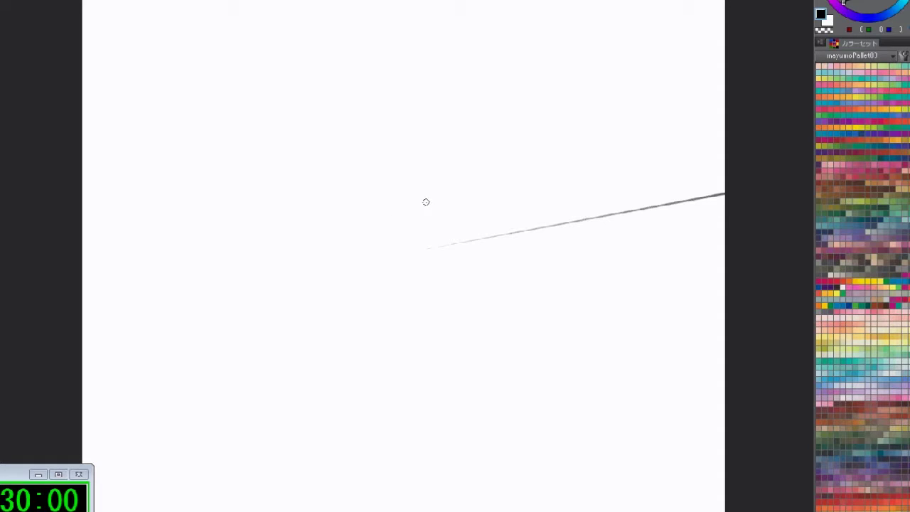
pyautogui.hotkey('ctrl', 'z')
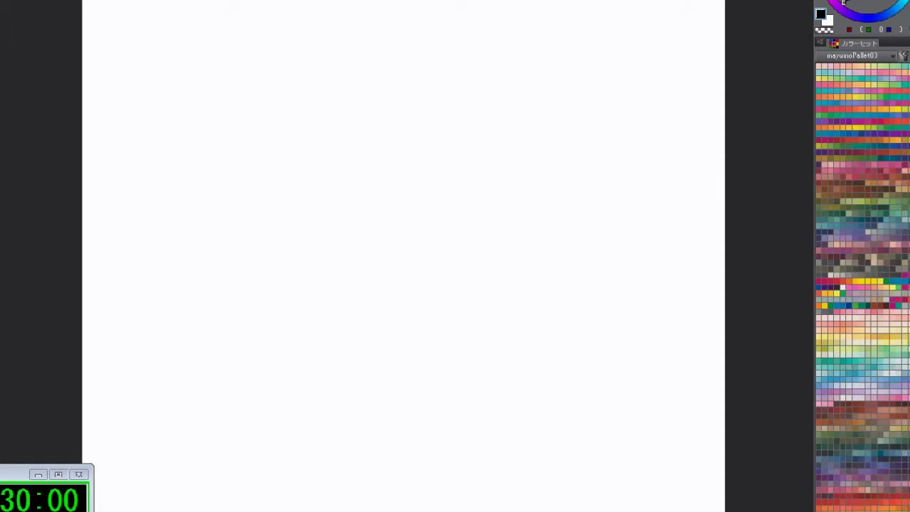
pyautogui.scroll(2, 428, 229)
pyautogui.moveTo(364, 132)
pyautogui.mouseDown()
pyautogui.moveTo(512, 223)
pyautogui.moveTo(481, 318)
pyautogui.mouseUp()
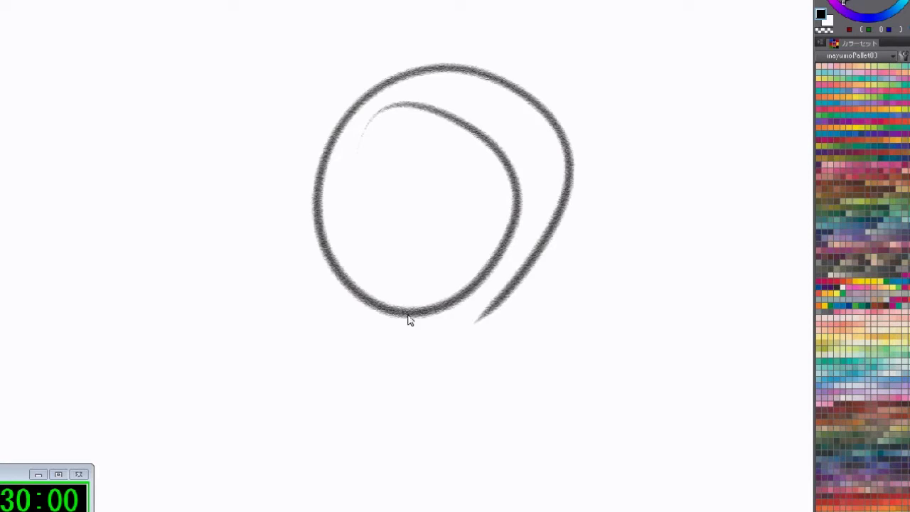
pyautogui.hotkey('ctrl', 'z')
pyautogui.scroll(-1, 352, 254)
pyautogui.scroll(1, 351, 254)
pyautogui.moveTo(409, 151)
pyautogui.mouseDown()
pyautogui.moveTo(372, 251)
pyautogui.moveTo(505, 207)
pyautogui.mouseUp()
pyautogui.hotkey('ctrl', 'z')
pyautogui.moveTo(393, 248)
pyautogui.mouseDown()
pyautogui.moveTo(479, 266)
pyautogui.moveTo(378, 278)
pyautogui.moveTo(463, 230)
pyautogui.mouseUp()
pyautogui.moveTo(397, 230); pyautogui.dragTo(496, 210)
pyautogui.moveTo(428, 228); pyautogui.dragTo(498, 217)
pyautogui.hotkey('ctrl', 'z')
pyautogui.hotkey('ctrl', 'z')
pyautogui.hotkey('ctrl', 'z')
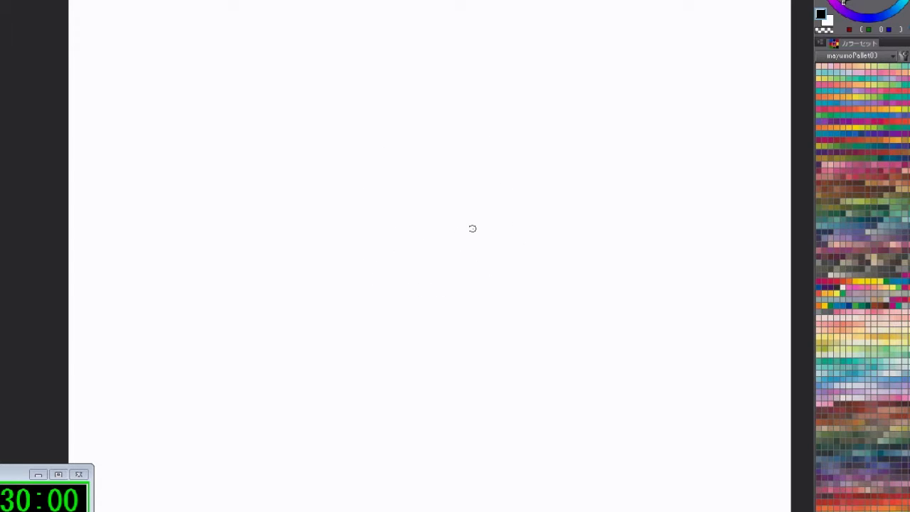
# Sketch a round head with a long vertical centre line, a horizontal eye guide and two neck lines
pyautogui.moveTo(442, 109); pyautogui.dragTo(459, 511)
pyautogui.moveTo(511, 206)
pyautogui.mouseDown()
pyautogui.moveTo(457, 278)
pyautogui.moveTo(359, 186)
pyautogui.mouseUp()
pyautogui.moveTo(396, 112); pyautogui.dragTo(449, 270)
pyautogui.moveTo(409, 209); pyautogui.dragTo(514, 205)
pyautogui.moveTo(437, 121); pyautogui.dragTo(455, 240)
pyautogui.moveTo(435, 283); pyautogui.dragTo(416, 369)
pyautogui.moveTo(462, 274); pyautogui.dragTo(487, 359)
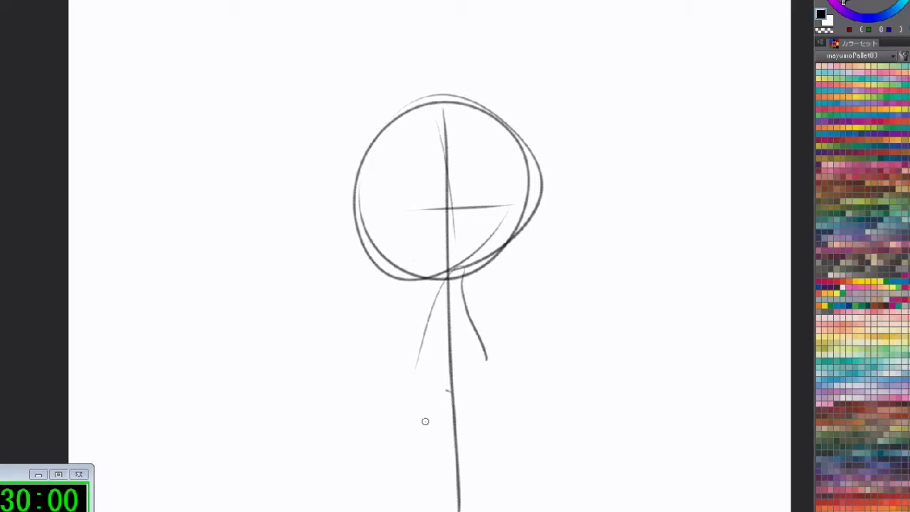
# Refine the head shape with darker strokes along the cheeks, jaw, chin and skull top
pyautogui.moveTo(369, 183); pyautogui.dragTo(378, 234)
pyautogui.moveTo(375, 229)
pyautogui.mouseDown()
pyautogui.moveTo(365, 250)
pyautogui.moveTo(431, 268)
pyautogui.moveTo(403, 264)
pyautogui.moveTo(486, 256)
pyautogui.mouseUp()
pyautogui.moveTo(527, 184)
pyautogui.mouseDown()
pyautogui.moveTo(527, 243)
pyautogui.moveTo(464, 272)
pyautogui.mouseUp()
pyautogui.moveTo(375, 228); pyautogui.dragTo(367, 256)
pyautogui.moveTo(367, 256)
pyautogui.mouseDown()
pyautogui.moveTo(456, 272)
pyautogui.moveTo(526, 224)
pyautogui.moveTo(449, 275)
pyautogui.moveTo(412, 265)
pyautogui.mouseUp()
pyautogui.moveTo(412, 265)
pyautogui.mouseDown()
pyautogui.moveTo(461, 269)
pyautogui.moveTo(412, 265)
pyautogui.moveTo(494, 249)
pyautogui.moveTo(384, 267)
pyautogui.moveTo(366, 197)
pyautogui.moveTo(374, 123)
pyautogui.moveTo(378, 145)
pyautogui.moveTo(425, 92)
pyautogui.moveTo(475, 87)
pyautogui.moveTo(498, 100)
pyautogui.moveTo(491, 95)
pyautogui.moveTo(519, 140)
pyautogui.moveTo(525, 208)
pyautogui.mouseUp()
pyautogui.moveTo(505, 103)
pyautogui.mouseDown()
pyautogui.moveTo(463, 81)
pyautogui.moveTo(373, 151)
pyautogui.mouseUp()
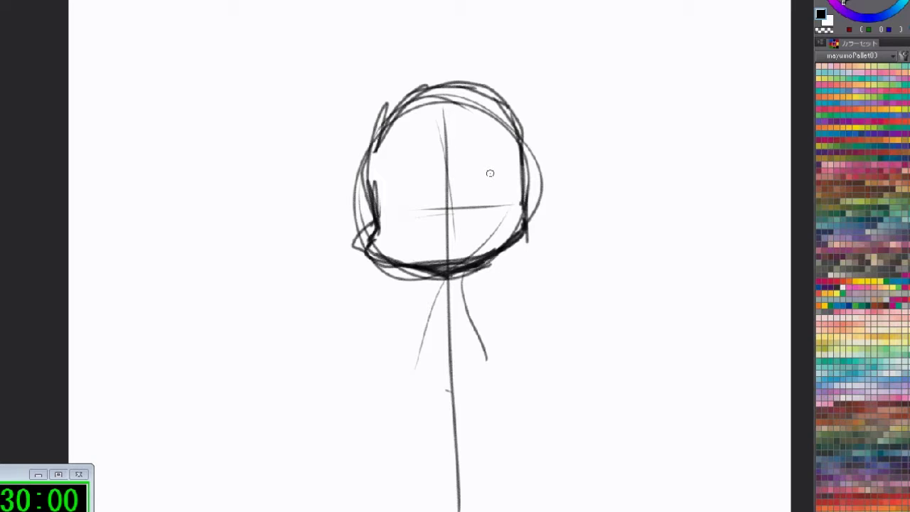
# Mark the eye placement on the face with a curved guide, a small cross and a vertical line for the other eye
pyautogui.moveTo(442, 238)
pyautogui.mouseDown()
pyautogui.moveTo(450, 255)
pyautogui.moveTo(432, 242)
pyautogui.moveTo(454, 252)
pyautogui.mouseUp()
pyautogui.moveTo(389, 215); pyautogui.dragTo(431, 268)
pyautogui.moveTo(410, 290)
pyautogui.mouseDown()
pyautogui.moveTo(405, 317)
pyautogui.moveTo(426, 389)
pyautogui.mouseUp()
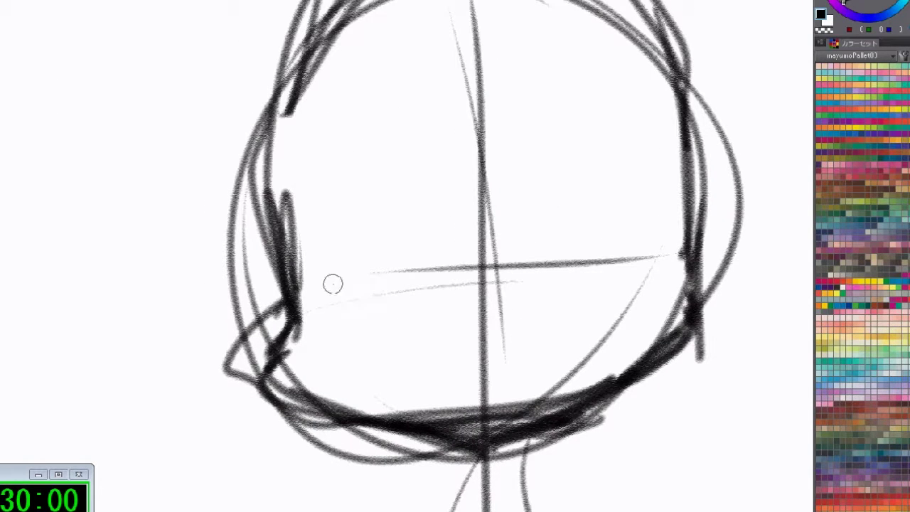
pyautogui.moveTo(323, 279)
pyautogui.mouseDown()
pyautogui.moveTo(361, 260)
pyautogui.moveTo(397, 256)
pyautogui.mouseUp()
pyautogui.moveTo(363, 202); pyautogui.dragTo(378, 350)
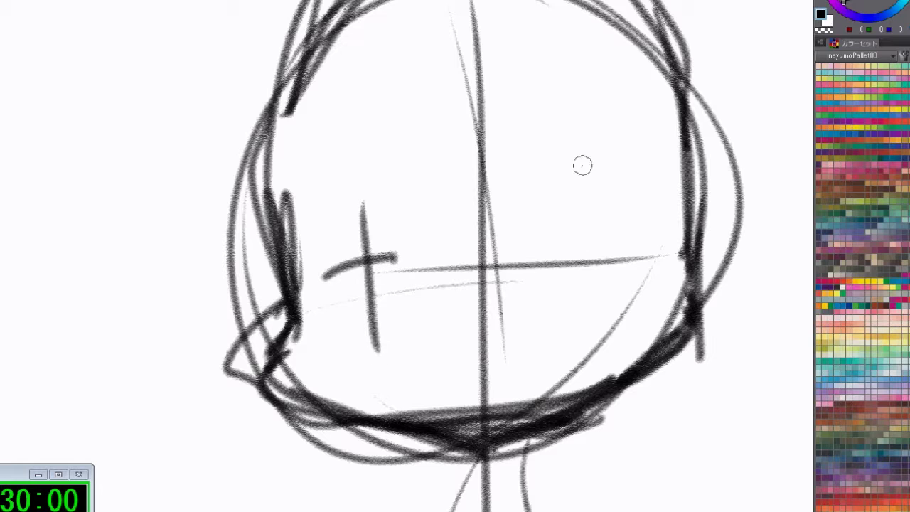
pyautogui.moveTo(582, 168); pyautogui.dragTo(589, 324)
pyautogui.moveTo(584, 232); pyautogui.dragTo(590, 324)
# Mark the hair parting on the forehead and draw horizontal guide lines across the forehead and above the eyes
pyautogui.scroll(-2, 462, 359)
pyautogui.moveTo(475, 182); pyautogui.dragTo(460, 181)
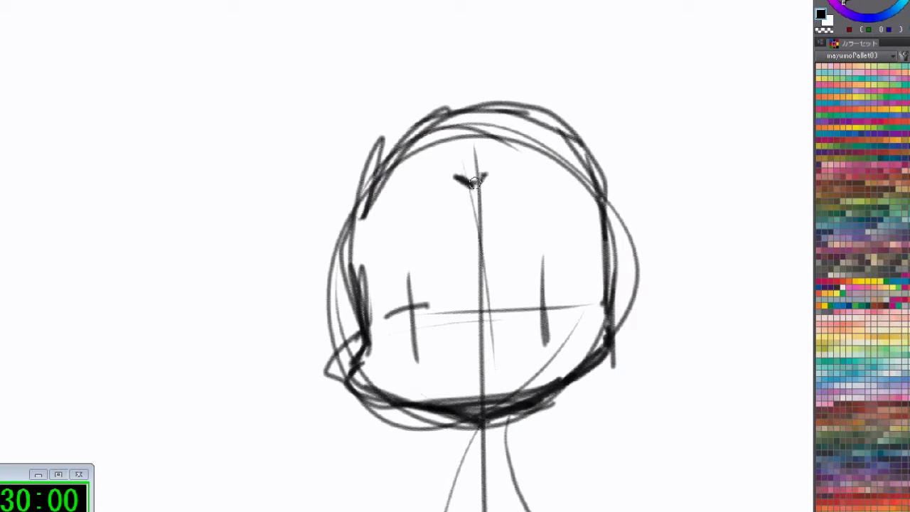
pyautogui.moveTo(510, 187)
pyautogui.mouseDown()
pyautogui.moveTo(411, 195)
pyautogui.moveTo(556, 181)
pyautogui.mouseUp()
pyautogui.moveTo(387, 262); pyautogui.dragTo(517, 246)
pyautogui.moveTo(411, 249); pyautogui.dragTo(561, 234)
pyautogui.moveTo(491, 243); pyautogui.dragTo(554, 242)
# Sketch the long side hair on the right of the face, from the crown down to its ends below the jaw
pyautogui.moveTo(456, 169)
pyautogui.mouseDown()
pyautogui.moveTo(493, 167)
pyautogui.moveTo(518, 133)
pyautogui.moveTo(539, 440)
pyautogui.moveTo(530, 155)
pyautogui.moveTo(552, 185)
pyautogui.mouseUp()
pyautogui.moveTo(485, 152); pyautogui.dragTo(615, 129)
pyautogui.moveTo(613, 125)
pyautogui.mouseDown()
pyautogui.moveTo(643, 206)
pyautogui.moveTo(618, 439)
pyautogui.moveTo(541, 471)
pyautogui.mouseUp()
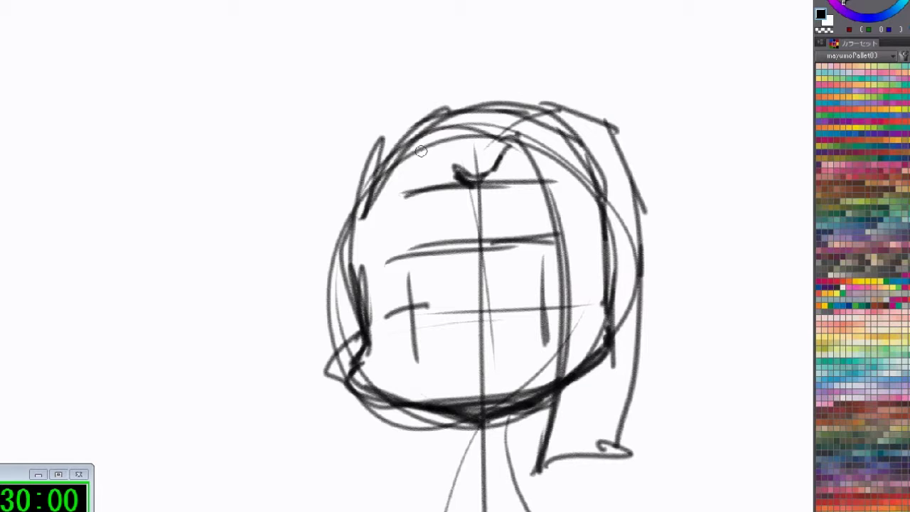
# Sketch the hair strands on the left of the face, from the parting down past the jaw, and the fringe line
pyautogui.moveTo(400, 136); pyautogui.dragTo(439, 182)
pyautogui.moveTo(391, 159); pyautogui.dragTo(381, 376)
pyautogui.moveTo(396, 168); pyautogui.dragTo(431, 462)
pyautogui.moveTo(393, 145); pyautogui.dragTo(423, 168)
pyautogui.moveTo(374, 132); pyautogui.dragTo(422, 168)
pyautogui.moveTo(355, 373)
pyautogui.mouseDown()
pyautogui.moveTo(379, 178)
pyautogui.moveTo(398, 490)
pyautogui.mouseUp()
pyautogui.moveTo(438, 168); pyautogui.dragTo(376, 466)
pyautogui.moveTo(450, 136)
pyautogui.mouseDown()
pyautogui.moveTo(433, 160)
pyautogui.moveTo(438, 177)
pyautogui.mouseUp()
pyautogui.moveTo(388, 192); pyautogui.dragTo(496, 172)
pyautogui.moveTo(418, 164)
pyautogui.mouseDown()
pyautogui.moveTo(383, 470)
pyautogui.moveTo(390, 489)
pyautogui.mouseUp()
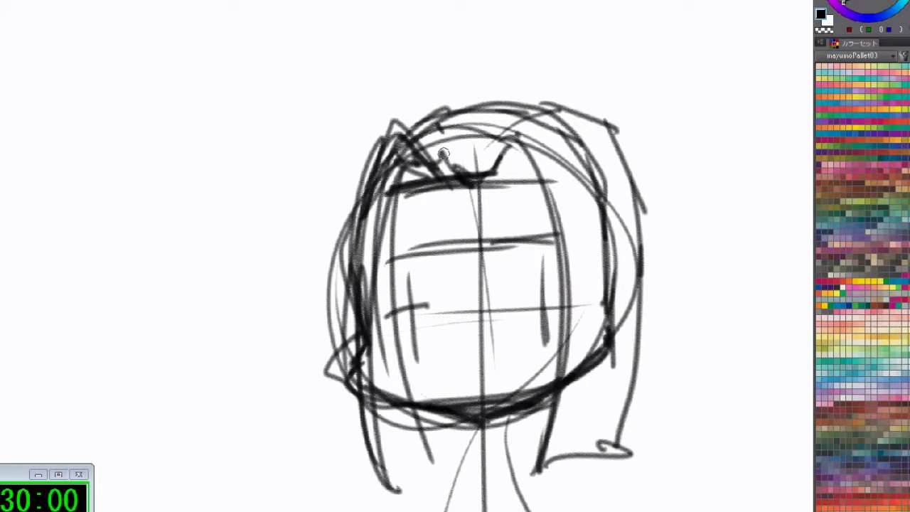
# Outline the outer hair on the left side from the crown to jagged ends below the jaw
pyautogui.moveTo(398, 114); pyautogui.dragTo(296, 174)
pyautogui.moveTo(297, 175); pyautogui.dragTo(309, 449)
pyautogui.moveTo(321, 205)
pyautogui.mouseDown()
pyautogui.moveTo(355, 480)
pyautogui.moveTo(400, 485)
pyautogui.mouseUp()
pyautogui.moveTo(387, 131); pyautogui.dragTo(468, 91)
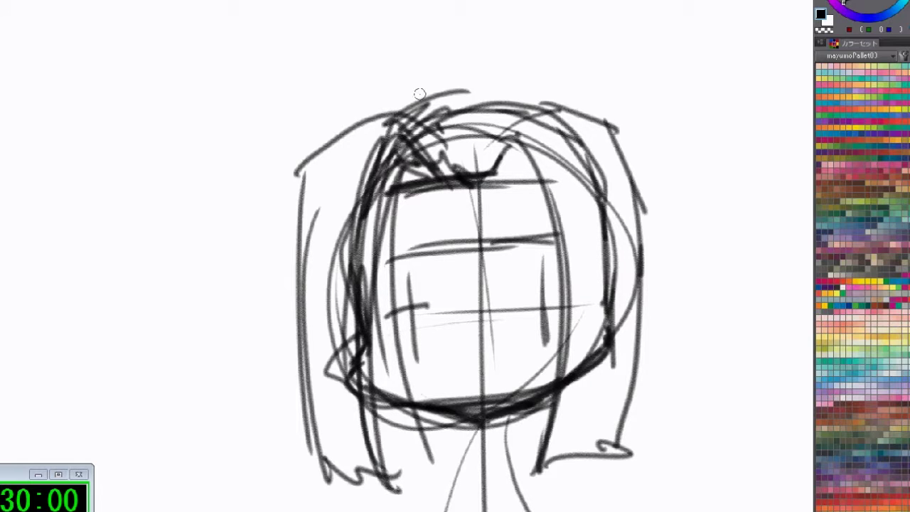
# Reinforce the top of the head, remove the trial strokes at its sides and extend the hair contour over the crown
pyautogui.moveTo(431, 130)
pyautogui.mouseDown()
pyautogui.moveTo(498, 105)
pyautogui.moveTo(549, 106)
pyautogui.mouseUp()
pyautogui.moveTo(634, 257); pyautogui.dragTo(641, 301)
pyautogui.moveTo(335, 281)
pyautogui.mouseDown()
pyautogui.moveTo(293, 288)
pyautogui.moveTo(359, 329)
pyautogui.mouseUp()
pyautogui.hotkey('ctrl', 'z')
pyautogui.hotkey('ctrl', 'z')
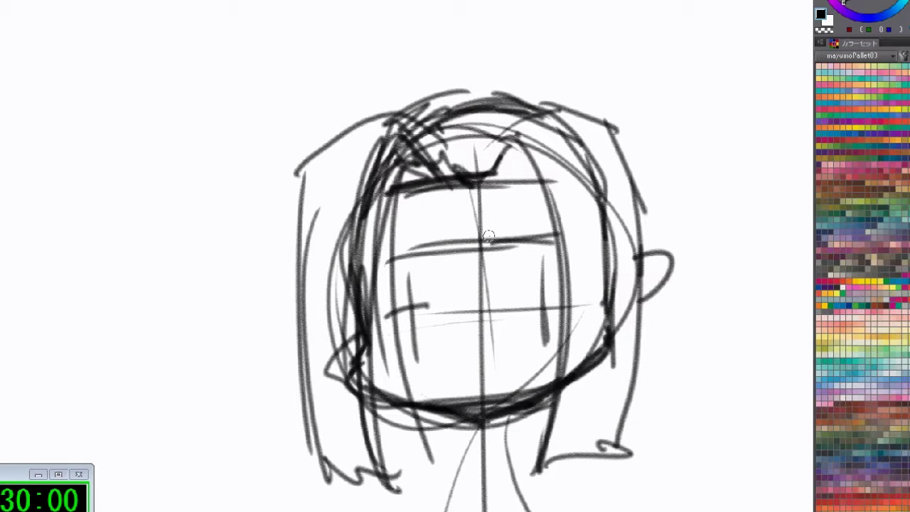
pyautogui.moveTo(454, 96); pyautogui.dragTo(556, 105)
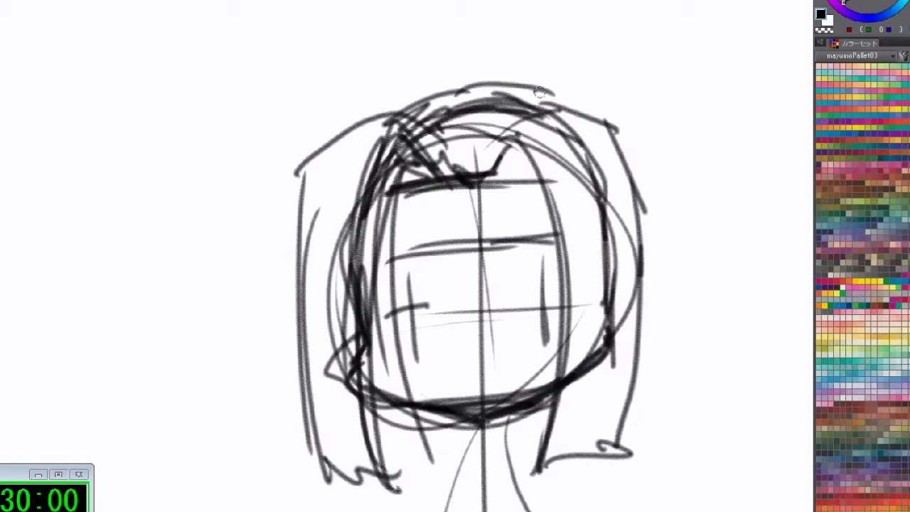
# Sketch overlapping curved strokes above the crown on both sides as the base of a large hair bow
pyautogui.moveTo(418, 74); pyautogui.dragTo(427, 83)
pyautogui.moveTo(297, 71); pyautogui.dragTo(292, 172)
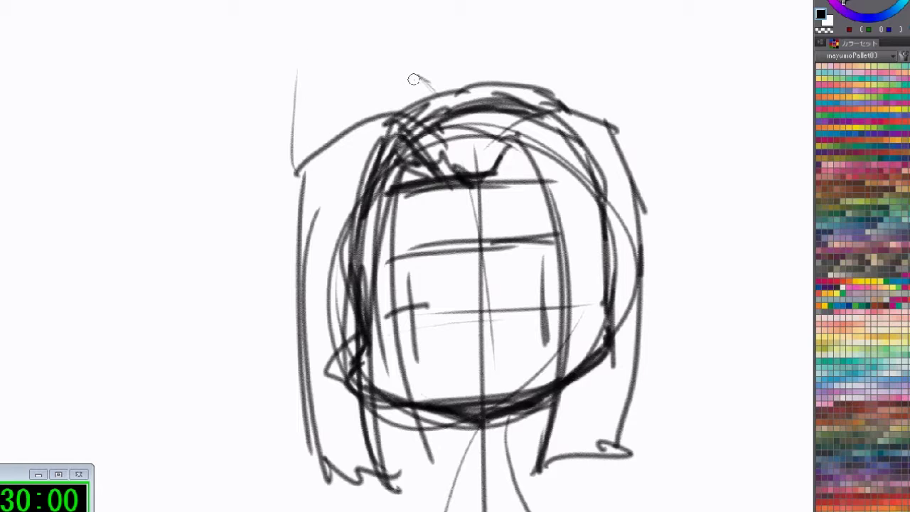
pyautogui.moveTo(388, 72); pyautogui.dragTo(310, 137)
pyautogui.moveTo(512, 78)
pyautogui.mouseDown()
pyautogui.moveTo(535, 63)
pyautogui.moveTo(519, 71)
pyautogui.moveTo(558, 30)
pyautogui.mouseUp()
pyautogui.moveTo(384, 92); pyautogui.dragTo(421, 74)
pyautogui.moveTo(527, 87); pyautogui.dragTo(589, 108)
pyautogui.moveTo(560, 73); pyautogui.dragTo(593, 109)
pyautogui.moveTo(566, 78); pyautogui.dragTo(599, 114)
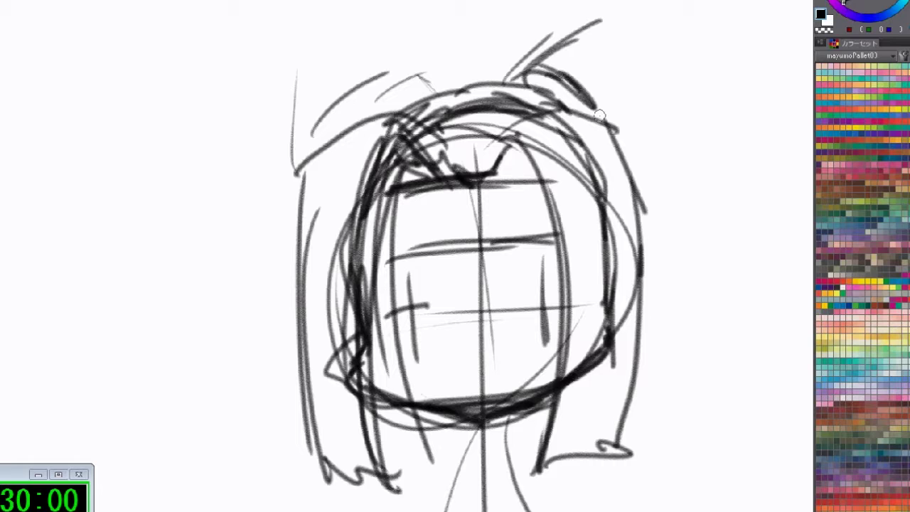
pyautogui.moveTo(565, 60); pyautogui.dragTo(601, 93)
pyautogui.moveTo(575, 48); pyautogui.dragTo(610, 102)
pyautogui.moveTo(527, 64); pyautogui.dragTo(612, 127)
pyautogui.moveTo(320, 115)
pyautogui.mouseDown()
pyautogui.moveTo(391, 72)
pyautogui.moveTo(418, 74)
pyautogui.mouseUp()
pyautogui.moveTo(356, 123); pyautogui.dragTo(412, 91)
pyautogui.moveTo(524, 69)
pyautogui.mouseDown()
pyautogui.moveTo(538, 36)
pyautogui.moveTo(571, 22)
pyautogui.mouseUp()
# Sketch a round bow knot on top of the crown and undo the rough loop attempted on its right
pyautogui.moveTo(532, 43)
pyautogui.mouseDown()
pyautogui.moveTo(603, 25)
pyautogui.moveTo(637, 44)
pyautogui.mouseUp()
pyautogui.moveTo(587, 18); pyautogui.dragTo(502, 79)
pyautogui.moveTo(584, 20)
pyautogui.mouseDown()
pyautogui.moveTo(660, 55)
pyautogui.moveTo(671, 40)
pyautogui.moveTo(669, 109)
pyautogui.moveTo(638, 166)
pyautogui.moveTo(646, 158)
pyautogui.moveTo(638, 184)
pyautogui.moveTo(669, 23)
pyautogui.moveTo(642, 42)
pyautogui.mouseUp()
pyautogui.moveTo(582, 18)
pyautogui.mouseDown()
pyautogui.moveTo(513, 81)
pyautogui.moveTo(654, 42)
pyautogui.mouseUp()
pyautogui.moveTo(682, 16)
pyautogui.mouseDown()
pyautogui.moveTo(653, 148)
pyautogui.moveTo(636, 177)
pyautogui.mouseUp()
pyautogui.moveTo(439, 71)
pyautogui.mouseDown()
pyautogui.moveTo(352, 54)
pyautogui.moveTo(316, 75)
pyautogui.moveTo(433, 80)
pyautogui.moveTo(507, 67)
pyautogui.mouseUp()
pyautogui.hotkey('ctrl', 'z')
pyautogui.hotkey('ctrl', 'z')
pyautogui.hotkey('ctrl', 'z')
pyautogui.hotkey('ctrl', 'z')
pyautogui.hotkey('ctrl', 'z')
pyautogui.hotkey('ctrl', 'z')
pyautogui.hotkey('ctrl', 'z')
pyautogui.hotkey('ctrl', 'z')
pyautogui.hotkey('ctrl', 'z')
pyautogui.hotkey('ctrl', 'z')
pyautogui.hotkey('ctrl', 'z')
pyautogui.hotkey('ctrl', 'z')
# Try to outline the bow's left loop spreading out from the knot, and undo its strokes
pyautogui.moveTo(469, 66)
pyautogui.mouseDown()
pyautogui.moveTo(429, 33)
pyautogui.moveTo(279, 58)
pyautogui.mouseUp()
pyautogui.moveTo(320, 175); pyautogui.dragTo(265, 100)
pyautogui.moveTo(455, 53)
pyautogui.mouseDown()
pyautogui.moveTo(424, 27)
pyautogui.moveTo(342, 21)
pyautogui.moveTo(250, 75)
pyautogui.moveTo(295, 174)
pyautogui.mouseUp()
pyautogui.moveTo(253, 135)
pyautogui.mouseDown()
pyautogui.moveTo(270, 33)
pyautogui.moveTo(453, 37)
pyautogui.mouseUp()
pyautogui.hotkey('ctrl', 'z')
pyautogui.hotkey('ctrl', 'z')
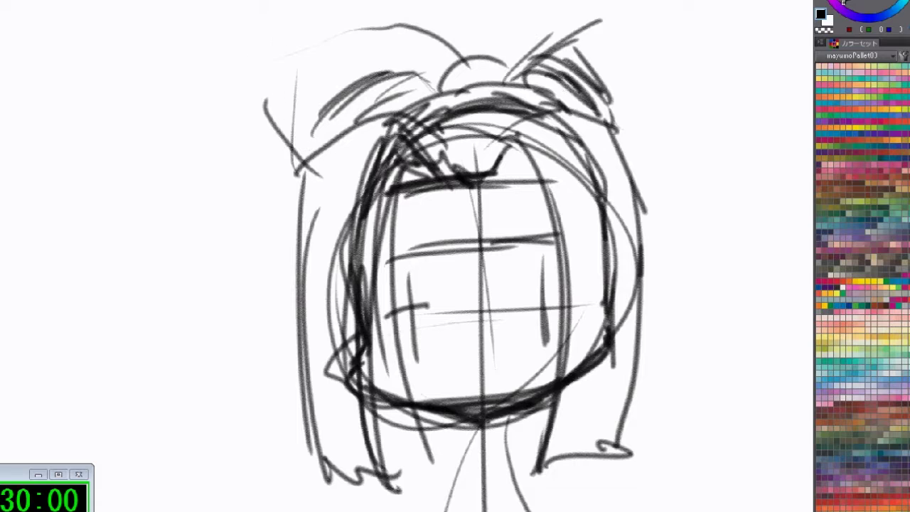
pyautogui.hotkey('ctrl', 'z')
pyautogui.hotkey('ctrl', 'z')
# Try outlining large pointed bow loops on both sides of the knot above the head
pyautogui.moveTo(458, 80)
pyautogui.mouseDown()
pyautogui.moveTo(519, 70)
pyautogui.moveTo(381, 15)
pyautogui.moveTo(278, 2)
pyautogui.mouseUp()
pyautogui.moveTo(461, 63)
pyautogui.mouseDown()
pyautogui.moveTo(280, 118)
pyautogui.moveTo(305, 155)
pyautogui.mouseUp()
pyautogui.moveTo(513, 63)
pyautogui.mouseDown()
pyautogui.moveTo(580, 18)
pyautogui.moveTo(676, 6)
pyautogui.moveTo(672, 50)
pyautogui.mouseUp()
pyautogui.moveTo(682, 14); pyautogui.dragTo(639, 170)
pyautogui.moveTo(679, 32); pyautogui.dragTo(633, 183)
pyautogui.moveTo(674, 2)
pyautogui.mouseDown()
pyautogui.moveTo(514, 57)
pyautogui.moveTo(655, 147)
pyautogui.mouseUp()
# Hatch both bow loops with diagonal lines and reinforce the edges of the right loop
pyautogui.moveTo(557, 12); pyautogui.dragTo(667, 125)
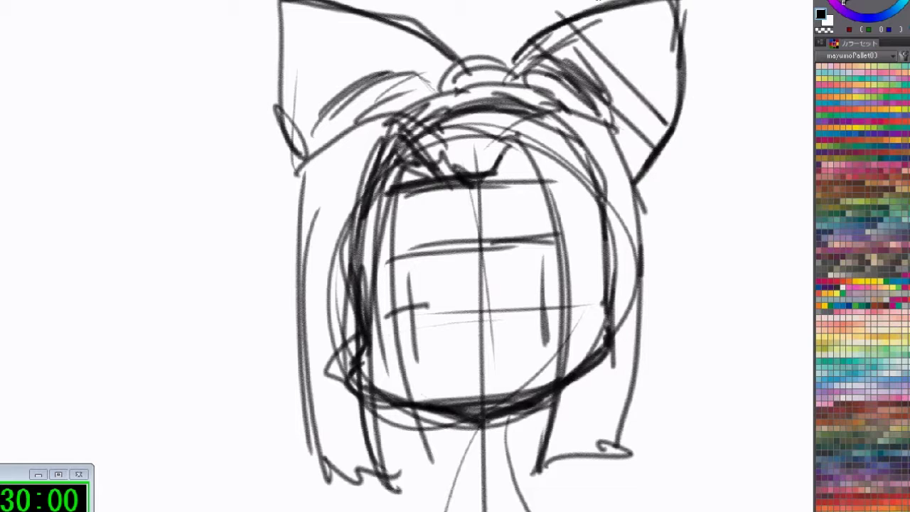
pyautogui.moveTo(601, 2); pyautogui.dragTo(678, 88)
pyautogui.moveTo(652, 2); pyautogui.dragTo(675, 53)
pyautogui.moveTo(404, 34); pyautogui.dragTo(306, 133)
pyautogui.moveTo(453, 40); pyautogui.dragTo(362, 140)
pyautogui.moveTo(391, 10); pyautogui.dragTo(295, 95)
pyautogui.moveTo(334, 4); pyautogui.dragTo(270, 77)
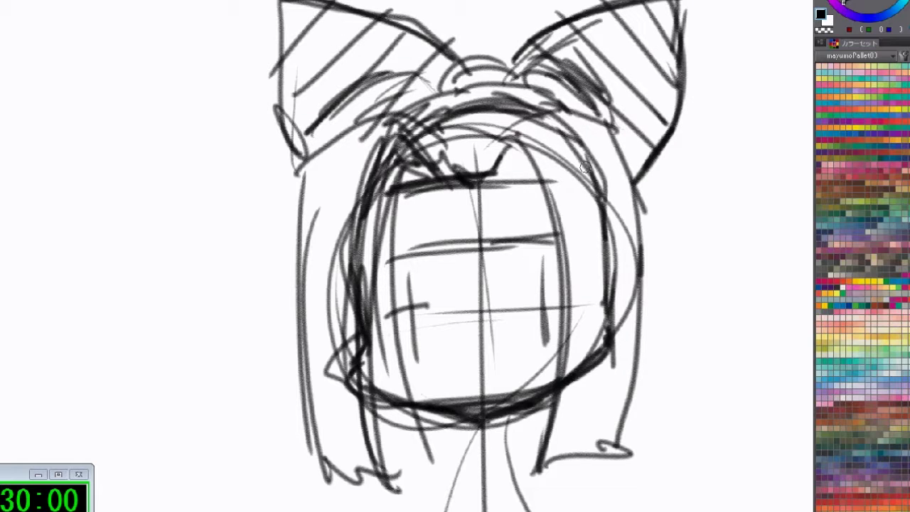
pyautogui.moveTo(619, 2); pyautogui.dragTo(512, 62)
pyautogui.moveTo(700, 0)
pyautogui.mouseDown()
pyautogui.moveTo(695, 44)
pyautogui.moveTo(638, 170)
pyautogui.mouseUp()
pyautogui.moveTo(653, 215); pyautogui.dragTo(654, 197)
# Undo the bow loops and their hatching, back to the rough strokes around the knot
pyautogui.hotkey('ctrl', 'z')
pyautogui.hotkey('ctrl', 'z')
pyautogui.hotkey('ctrl', 'z')
pyautogui.hotkey('ctrl', 'z')
pyautogui.hotkey('ctrl', 'z')
pyautogui.hotkey('ctrl', 'z')
pyautogui.hotkey('ctrl', 'z')
pyautogui.hotkey('ctrl', 'z')
pyautogui.hotkey('ctrl', 'z')
pyautogui.hotkey('ctrl', 'z')
pyautogui.hotkey('ctrl', 'z')
pyautogui.hotkey('ctrl', 'z')
pyautogui.hotkey('ctrl', 'z')
pyautogui.hotkey('ctrl', 'z')
pyautogui.hotkey('ctrl', 'z')
pyautogui.hotkey('ctrl', 'z')
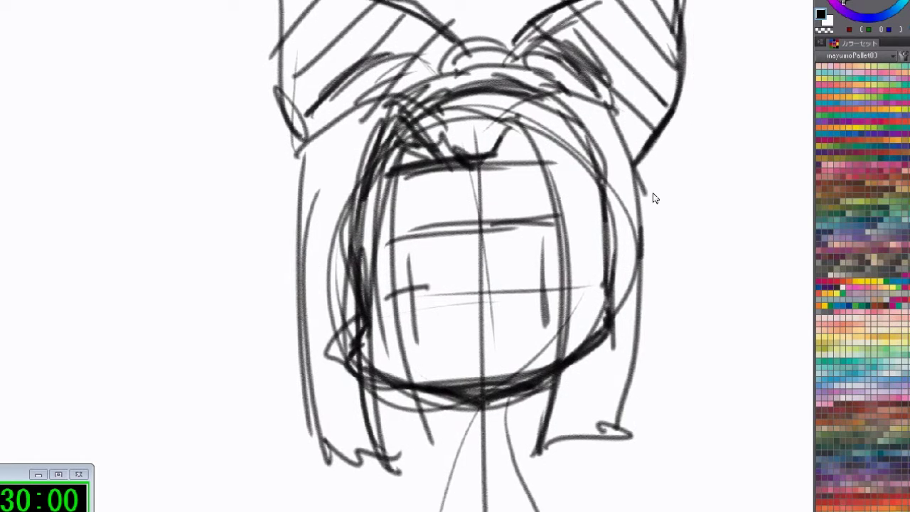
# Sketch a dark V shape under the chin and extend short diagonal strokes from it down the neck
pyautogui.scroll(4, 605, 144)
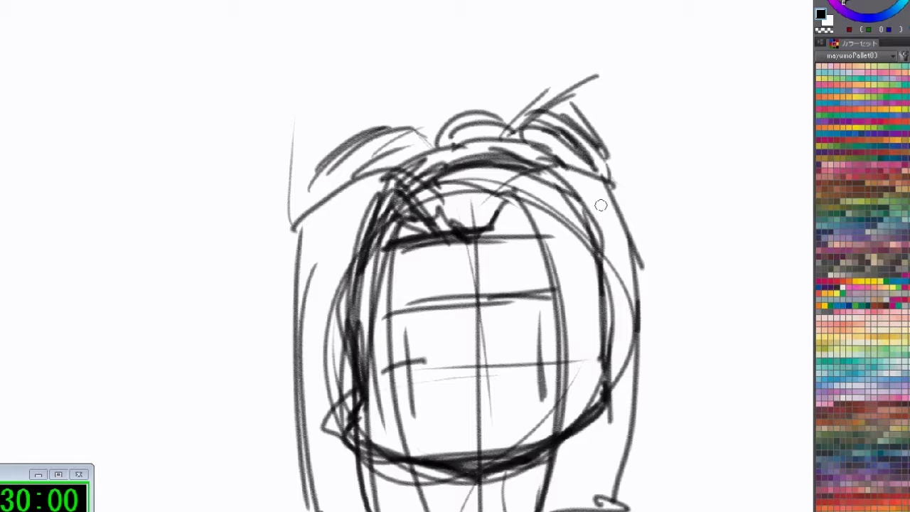
pyautogui.scroll(-1, 642, 249)
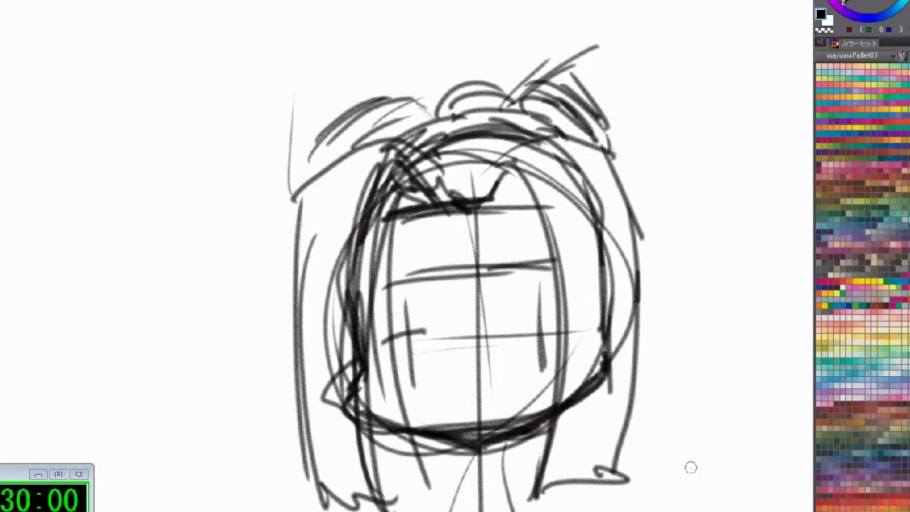
pyautogui.moveTo(637, 233)
pyautogui.mouseDown()
pyautogui.moveTo(666, 160)
pyautogui.moveTo(679, 279)
pyautogui.mouseUp()
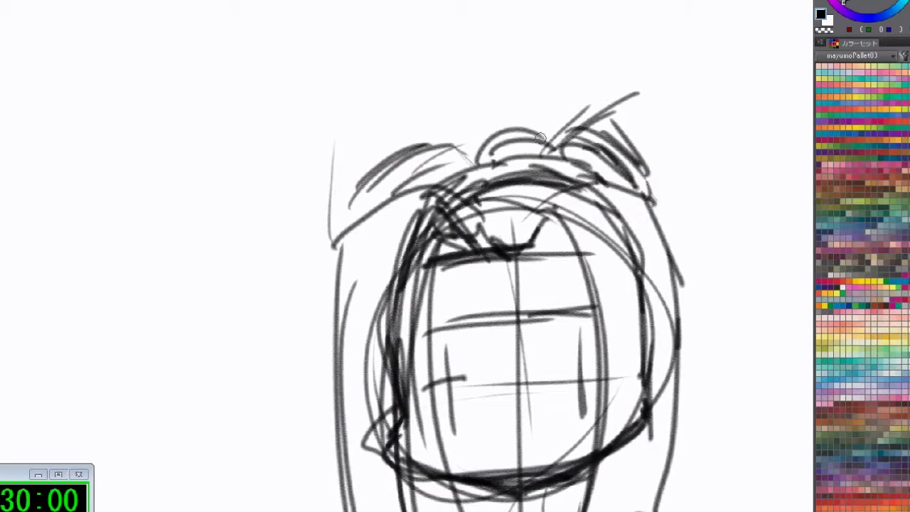
pyautogui.moveTo(604, 244); pyautogui.dragTo(565, 58)
pyautogui.moveTo(566, 214); pyautogui.dragTo(540, 96)
pyautogui.moveTo(426, 183); pyautogui.dragTo(454, 209)
pyautogui.moveTo(480, 176); pyautogui.dragTo(454, 206)
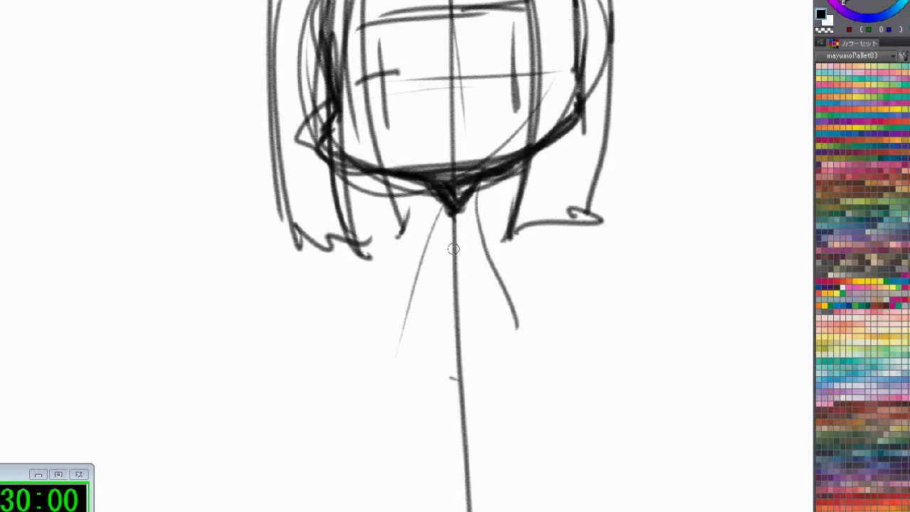
pyautogui.moveTo(469, 186); pyautogui.dragTo(425, 244)
pyautogui.moveTo(455, 208); pyautogui.dragTo(420, 240)
# Sketch a collar around the neck with overlapping horizontal lines and short diagonal strokes on both sides
pyautogui.moveTo(395, 222); pyautogui.dragTo(509, 212)
pyautogui.moveTo(430, 209); pyautogui.dragTo(506, 208)
pyautogui.moveTo(402, 215)
pyautogui.mouseDown()
pyautogui.moveTo(502, 209)
pyautogui.moveTo(448, 212)
pyautogui.mouseUp()
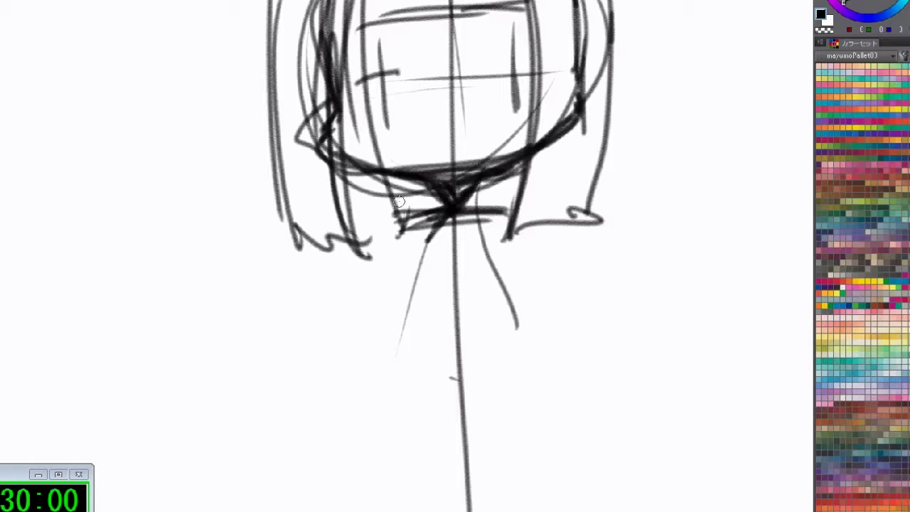
pyautogui.moveTo(396, 183); pyautogui.dragTo(436, 216)
pyautogui.moveTo(483, 194); pyautogui.dragTo(509, 175)
pyautogui.moveTo(371, 241); pyautogui.dragTo(369, 276)
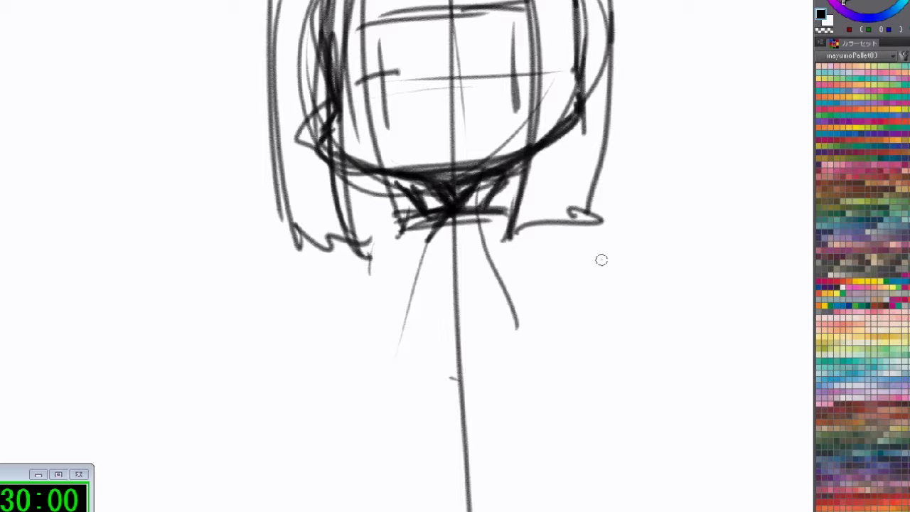
pyautogui.moveTo(531, 209); pyautogui.dragTo(503, 212)
pyautogui.moveTo(420, 214)
pyautogui.mouseDown()
pyautogui.moveTo(394, 216)
pyautogui.moveTo(384, 252)
pyautogui.mouseUp()
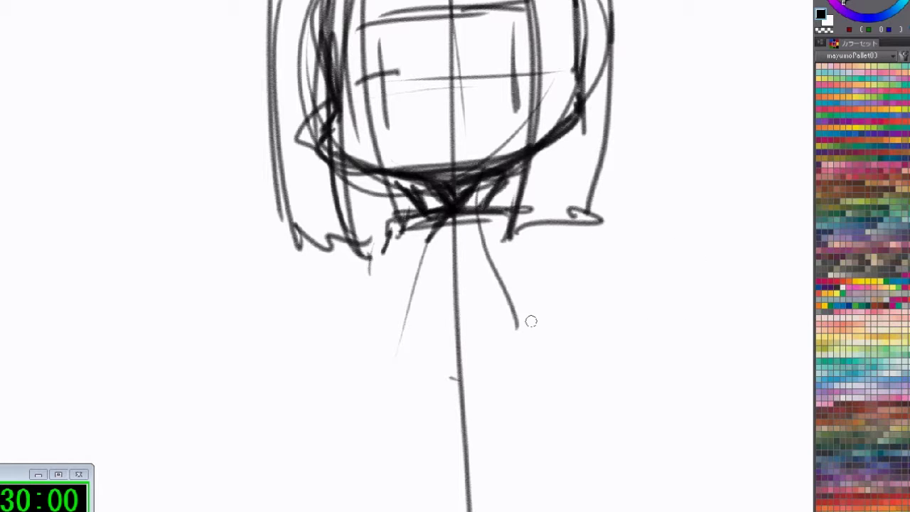
# Sketch the collar's lower edge and a horizontal waist line across the slanted torso guides
pyautogui.moveTo(392, 242)
pyautogui.mouseDown()
pyautogui.moveTo(485, 243)
pyautogui.moveTo(435, 231)
pyautogui.moveTo(386, 249)
pyautogui.moveTo(525, 237)
pyautogui.mouseUp()
pyautogui.moveTo(393, 252)
pyautogui.mouseDown()
pyautogui.moveTo(390, 313)
pyautogui.moveTo(504, 329)
pyautogui.mouseUp()
pyautogui.moveTo(404, 336); pyautogui.dragTo(509, 328)
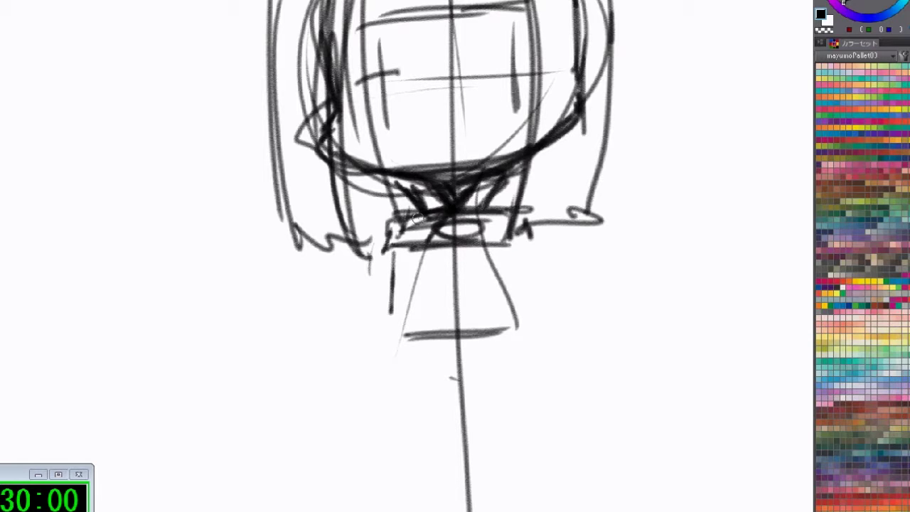
# Sketch slanted hip strokes converging toward the centre line below the waist from both sides
pyautogui.moveTo(456, 375); pyautogui.dragTo(457, 388)
pyautogui.moveTo(384, 398); pyautogui.dragTo(431, 419)
pyautogui.moveTo(384, 382); pyautogui.dragTo(459, 411)
pyautogui.moveTo(517, 396); pyautogui.dragTo(507, 409)
pyautogui.moveTo(540, 379); pyautogui.dragTo(474, 419)
# Outline both sides of the torso and the upper arms between the collar and the waist
pyautogui.moveTo(391, 270); pyautogui.dragTo(384, 334)
pyautogui.moveTo(379, 279)
pyautogui.mouseDown()
pyautogui.moveTo(384, 342)
pyautogui.moveTo(449, 341)
pyautogui.mouseUp()
pyautogui.moveTo(535, 245); pyautogui.dragTo(543, 328)
pyautogui.moveTo(384, 252); pyautogui.dragTo(385, 285)
pyautogui.moveTo(380, 220)
pyautogui.mouseDown()
pyautogui.moveTo(375, 317)
pyautogui.moveTo(526, 340)
pyautogui.mouseUp()
pyautogui.moveTo(526, 334)
pyautogui.mouseDown()
pyautogui.moveTo(531, 246)
pyautogui.moveTo(538, 323)
pyautogui.mouseUp()
pyautogui.moveTo(543, 245)
pyautogui.mouseDown()
pyautogui.moveTo(527, 291)
pyautogui.moveTo(540, 322)
pyautogui.moveTo(566, 326)
pyautogui.mouseUp()
# Sketch a bow at the centre of the waist and curved horizontal lines across the torso above it
pyautogui.moveTo(440, 340); pyautogui.dragTo(442, 364)
pyautogui.moveTo(438, 329)
pyautogui.mouseDown()
pyautogui.moveTo(441, 357)
pyautogui.moveTo(450, 337)
pyautogui.moveTo(482, 359)
pyautogui.mouseUp()
pyautogui.moveTo(472, 349)
pyautogui.mouseDown()
pyautogui.moveTo(448, 355)
pyautogui.moveTo(409, 317)
pyautogui.moveTo(440, 361)
pyautogui.moveTo(498, 362)
pyautogui.mouseUp()
pyautogui.moveTo(401, 309); pyautogui.dragTo(533, 303)
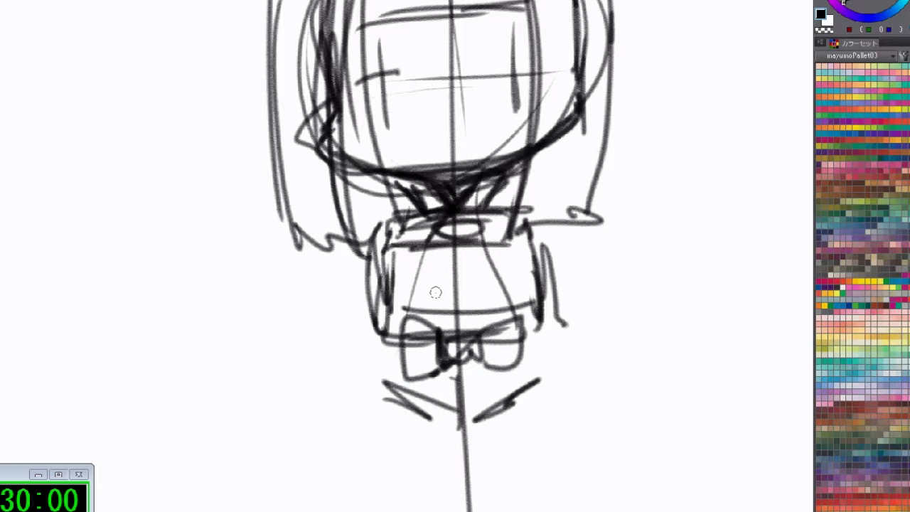
pyautogui.moveTo(373, 284); pyautogui.dragTo(540, 279)
# Undo the waist bow, hip strokes, torso outlines and waist line, back to the collar and slanted torso guides
pyautogui.hotkey('ctrl', 'z')
pyautogui.hotkey('ctrl', 'z')
pyautogui.hotkey('ctrl', 'z')
pyautogui.hotkey('ctrl', 'z')
pyautogui.hotkey('ctrl', 'z')
pyautogui.hotkey('ctrl', 'z')
pyautogui.hotkey('ctrl', 'z')
pyautogui.hotkey('ctrl', 'z')
pyautogui.hotkey('ctrl', 'z')
pyautogui.hotkey('ctrl', 'z')
pyautogui.hotkey('ctrl', 'z')
pyautogui.hotkey('ctrl', 'z')
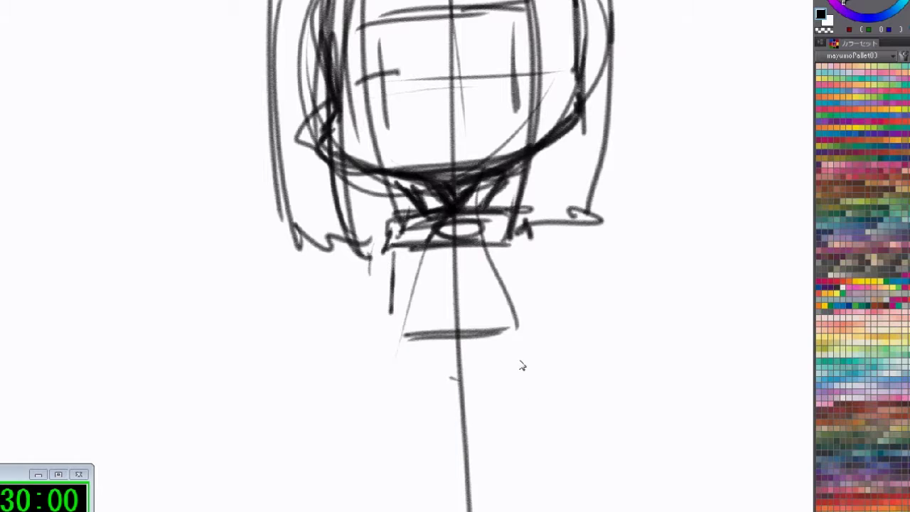
pyautogui.hotkey('ctrl', 'z')
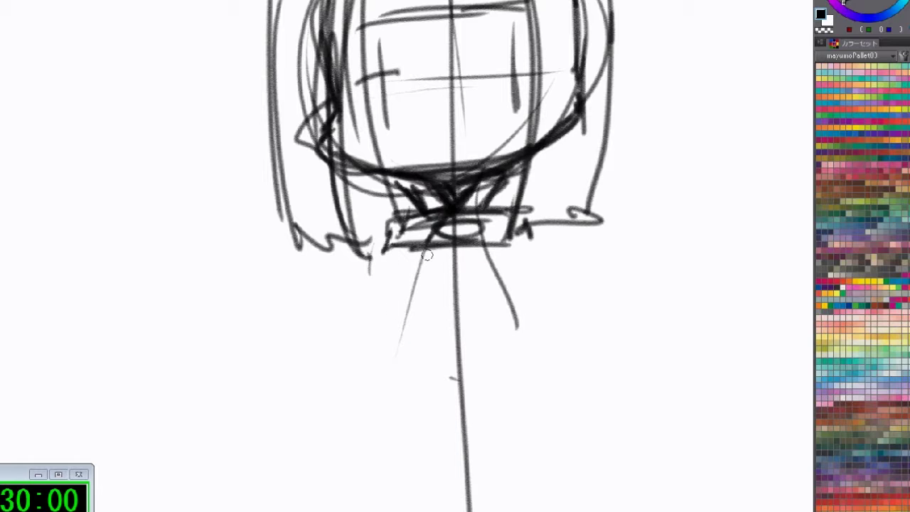
# Sketch a rectangular chest band under the collar with thick dark edges on both sides
pyautogui.moveTo(389, 244)
pyautogui.mouseDown()
pyautogui.moveTo(384, 286)
pyautogui.moveTo(532, 278)
pyautogui.mouseUp()
pyautogui.moveTo(526, 226)
pyautogui.mouseDown()
pyautogui.moveTo(529, 269)
pyautogui.moveTo(541, 271)
pyautogui.mouseUp()
pyautogui.moveTo(498, 207)
pyautogui.mouseDown()
pyautogui.moveTo(534, 211)
pyautogui.moveTo(512, 232)
pyautogui.mouseUp()
pyautogui.moveTo(489, 238)
pyautogui.mouseDown()
pyautogui.moveTo(517, 236)
pyautogui.moveTo(487, 246)
pyautogui.mouseUp()
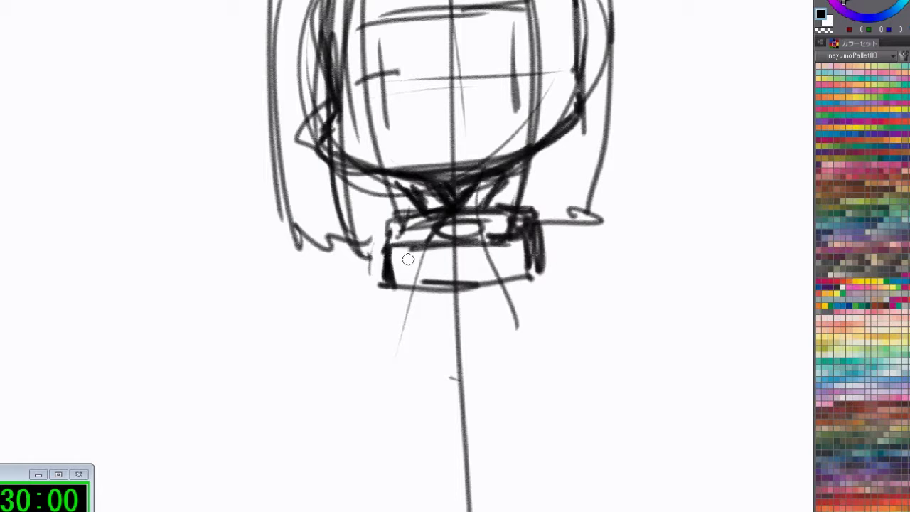
# Fill the chest band with a row of X-shaped crosses and darken its right edge
pyautogui.moveTo(391, 251)
pyautogui.mouseDown()
pyautogui.moveTo(421, 287)
pyautogui.moveTo(425, 277)
pyautogui.moveTo(395, 281)
pyautogui.mouseUp()
pyautogui.moveTo(429, 251); pyautogui.dragTo(462, 284)
pyautogui.moveTo(460, 248)
pyautogui.mouseDown()
pyautogui.moveTo(421, 287)
pyautogui.moveTo(491, 279)
pyautogui.mouseUp()
pyautogui.moveTo(495, 245); pyautogui.dragTo(461, 283)
pyautogui.moveTo(459, 243); pyautogui.dragTo(498, 289)
pyautogui.moveTo(501, 237)
pyautogui.mouseDown()
pyautogui.moveTo(461, 285)
pyautogui.moveTo(523, 285)
pyautogui.mouseUp()
pyautogui.moveTo(524, 245)
pyautogui.mouseDown()
pyautogui.moveTo(495, 280)
pyautogui.moveTo(539, 277)
pyautogui.mouseUp()
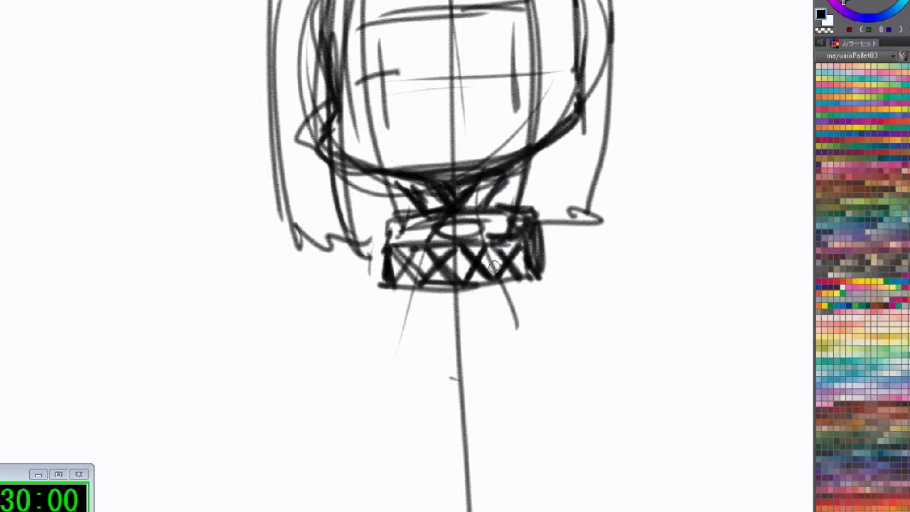
# Draw curved horizontal lines under the chest band and down the midriff to mark the waist
pyautogui.moveTo(406, 292); pyautogui.dragTo(490, 286)
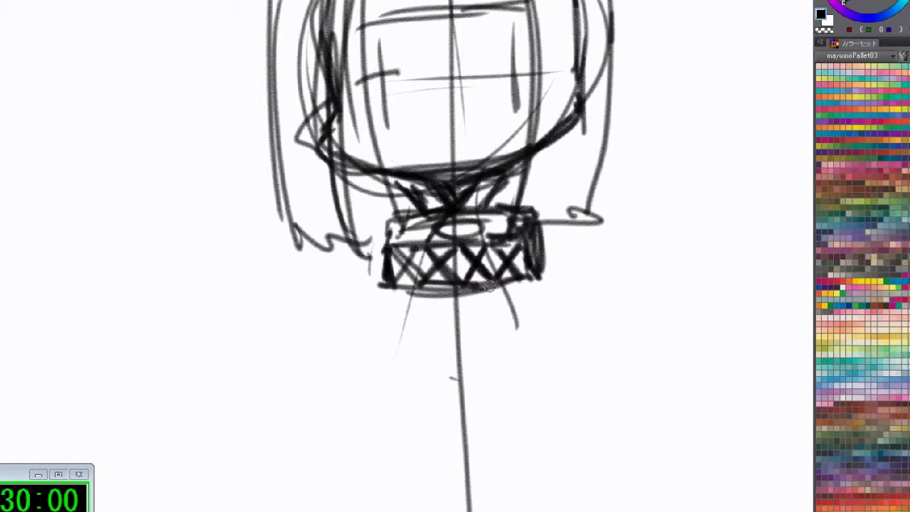
pyautogui.moveTo(382, 301)
pyautogui.mouseDown()
pyautogui.moveTo(398, 288)
pyautogui.moveTo(401, 322)
pyautogui.mouseUp()
pyautogui.moveTo(407, 292)
pyautogui.mouseDown()
pyautogui.moveTo(435, 298)
pyautogui.moveTo(431, 290)
pyautogui.moveTo(424, 303)
pyautogui.moveTo(530, 290)
pyautogui.moveTo(451, 311)
pyautogui.moveTo(529, 292)
pyautogui.mouseUp()
pyautogui.moveTo(406, 315); pyautogui.dragTo(470, 322)
pyautogui.moveTo(394, 328)
pyautogui.mouseDown()
pyautogui.moveTo(457, 321)
pyautogui.moveTo(404, 353)
pyautogui.mouseUp()
pyautogui.moveTo(382, 368)
pyautogui.mouseDown()
pyautogui.moveTo(444, 379)
pyautogui.moveTo(505, 358)
pyautogui.mouseUp()
pyautogui.moveTo(376, 348); pyautogui.dragTo(515, 336)
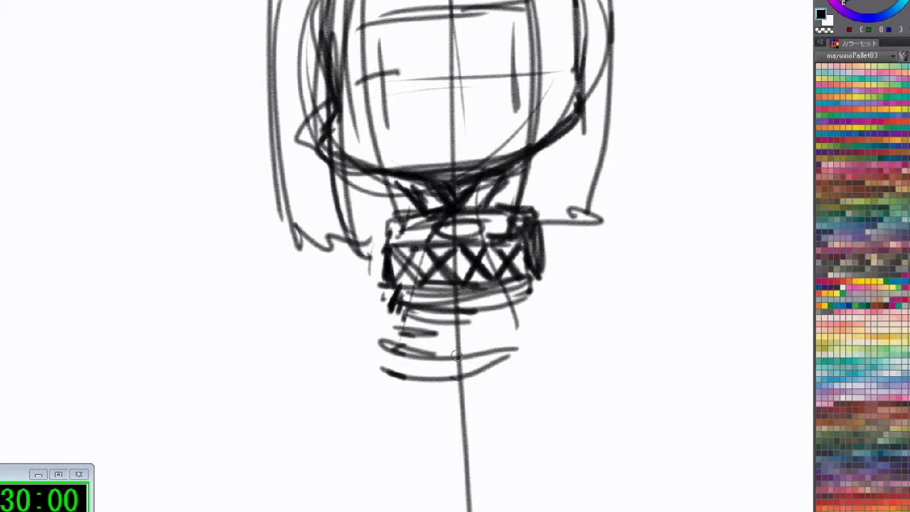
# Sketch a sash with a central knot around the waist and outline both sides of the torso
pyautogui.moveTo(416, 335); pyautogui.dragTo(538, 315)
pyautogui.moveTo(540, 356); pyautogui.dragTo(460, 366)
pyautogui.moveTo(460, 331)
pyautogui.mouseDown()
pyautogui.moveTo(410, 315)
pyautogui.moveTo(409, 353)
pyautogui.moveTo(455, 330)
pyautogui.moveTo(455, 339)
pyautogui.moveTo(422, 315)
pyautogui.moveTo(472, 318)
pyautogui.moveTo(380, 365)
pyautogui.mouseUp()
pyautogui.moveTo(407, 284); pyautogui.dragTo(384, 376)
pyautogui.moveTo(526, 286); pyautogui.dragTo(544, 371)
# Outline angular hip panels on both sides below the sash and join them with a curved hem
pyautogui.moveTo(383, 369)
pyautogui.mouseDown()
pyautogui.moveTo(367, 393)
pyautogui.moveTo(391, 420)
pyautogui.moveTo(391, 402)
pyautogui.moveTo(387, 457)
pyautogui.mouseUp()
pyautogui.moveTo(388, 418)
pyautogui.mouseDown()
pyautogui.moveTo(387, 458)
pyautogui.moveTo(399, 482)
pyautogui.moveTo(388, 458)
pyautogui.mouseUp()
pyautogui.moveTo(392, 427)
pyautogui.mouseDown()
pyautogui.moveTo(411, 455)
pyautogui.moveTo(502, 464)
pyautogui.mouseUp()
pyautogui.moveTo(540, 423); pyautogui.dragTo(517, 462)
pyautogui.moveTo(521, 354)
pyautogui.mouseDown()
pyautogui.moveTo(542, 392)
pyautogui.moveTo(526, 459)
pyautogui.mouseUp()
# Draw a central skirt panel tapering downward from the waist, with thick dark side edges
pyautogui.moveTo(421, 396)
pyautogui.mouseDown()
pyautogui.moveTo(509, 384)
pyautogui.moveTo(471, 388)
pyautogui.mouseUp()
pyautogui.moveTo(411, 371); pyautogui.dragTo(456, 511)
pyautogui.moveTo(510, 359); pyautogui.dragTo(483, 504)
pyautogui.moveTo(431, 431); pyautogui.dragTo(490, 511)
pyautogui.moveTo(432, 408); pyautogui.dragTo(449, 511)
pyautogui.moveTo(483, 445); pyautogui.dragTo(481, 510)
pyautogui.moveTo(502, 359); pyautogui.dragTo(479, 510)
pyautogui.moveTo(421, 384); pyautogui.dragTo(448, 511)
# Crosshatch the tapered central panel with diagonal strokes in both directions
pyautogui.moveTo(431, 364); pyautogui.dragTo(428, 417)
pyautogui.moveTo(473, 368); pyautogui.dragTo(435, 430)
pyautogui.moveTo(483, 371)
pyautogui.mouseDown()
pyautogui.moveTo(438, 450)
pyautogui.moveTo(442, 464)
pyautogui.mouseUp()
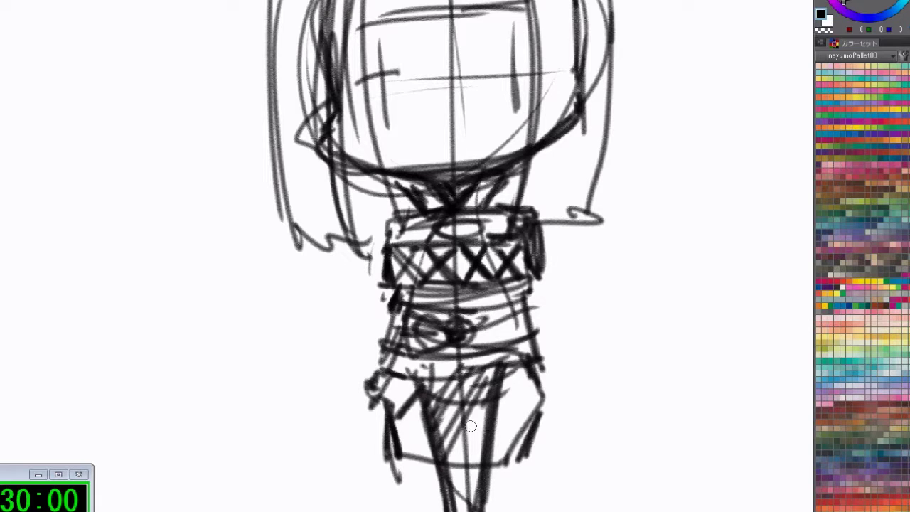
pyautogui.moveTo(488, 407); pyautogui.dragTo(447, 480)
pyautogui.moveTo(472, 485)
pyautogui.mouseDown()
pyautogui.moveTo(447, 492)
pyautogui.moveTo(451, 501)
pyautogui.mouseUp()
pyautogui.moveTo(435, 430); pyautogui.dragTo(480, 506)
pyautogui.moveTo(428, 400); pyautogui.dragTo(485, 473)
pyautogui.moveTo(430, 374)
pyautogui.mouseDown()
pyautogui.moveTo(494, 447)
pyautogui.moveTo(499, 425)
pyautogui.mouseUp()
pyautogui.moveTo(466, 366); pyautogui.dragTo(501, 412)
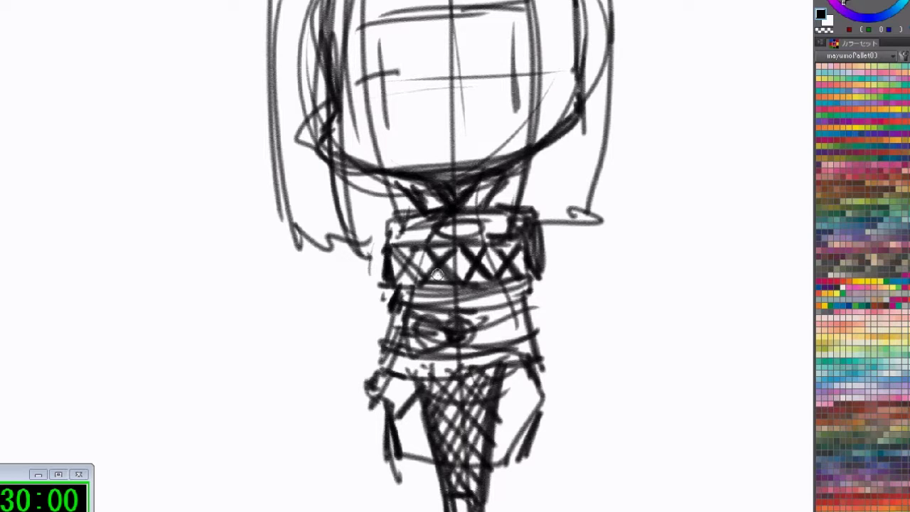
# Reinforce the hem and the right-hand outline of the hip panels with darker strokes
pyautogui.moveTo(403, 460); pyautogui.dragTo(444, 458)
pyautogui.moveTo(508, 455); pyautogui.dragTo(546, 391)
pyautogui.moveTo(538, 360)
pyautogui.mouseDown()
pyautogui.moveTo(545, 380)
pyautogui.moveTo(506, 456)
pyautogui.mouseUp()
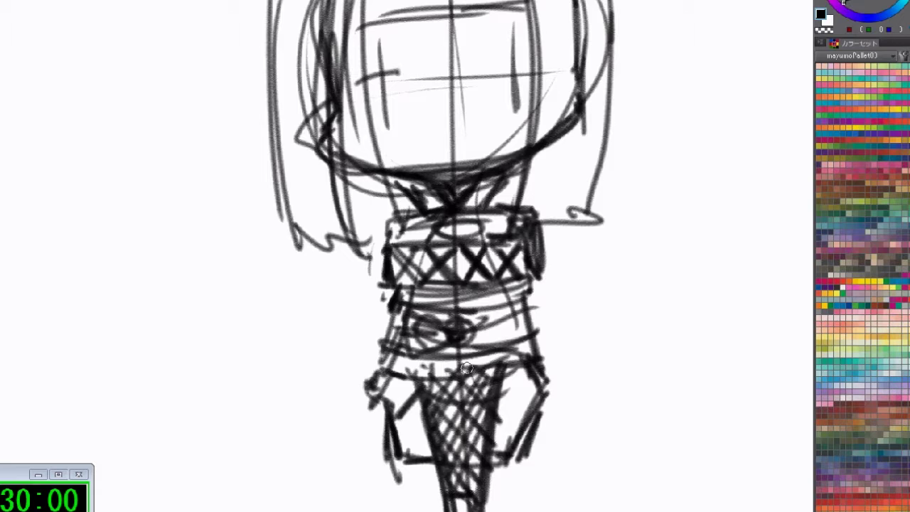
# Shorten the crosshatched panel by erasing its lower tip below a new hem line, and draw a boxed heart at its end
pyautogui.moveTo(475, 384); pyautogui.dragTo(445, 172)
pyautogui.moveTo(499, 167); pyautogui.dragTo(512, 358)
pyautogui.scroll(-2, 515, 333)
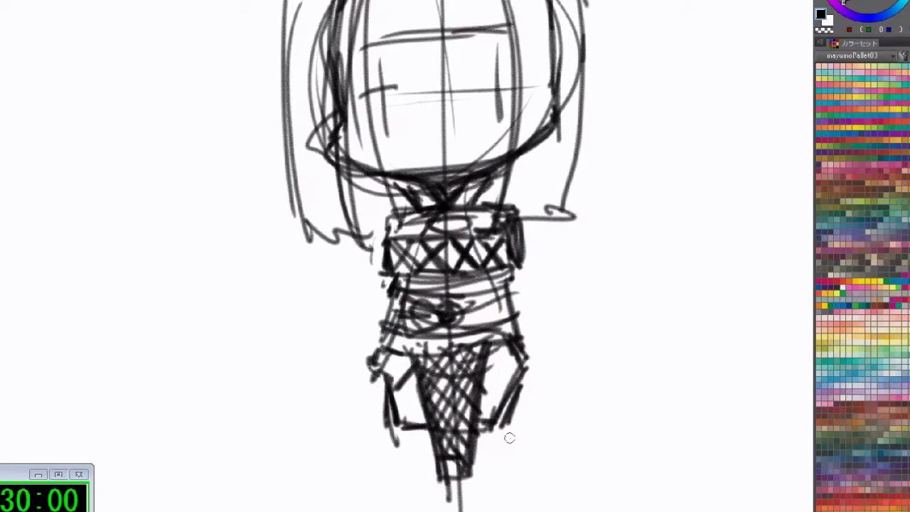
pyautogui.moveTo(433, 408)
pyautogui.mouseDown()
pyautogui.moveTo(443, 438)
pyautogui.moveTo(433, 448)
pyautogui.moveTo(469, 453)
pyautogui.moveTo(448, 466)
pyautogui.moveTo(455, 484)
pyautogui.moveTo(462, 431)
pyautogui.moveTo(454, 425)
pyautogui.moveTo(470, 406)
pyautogui.mouseUp()
pyautogui.press('c')
pyautogui.press('c')
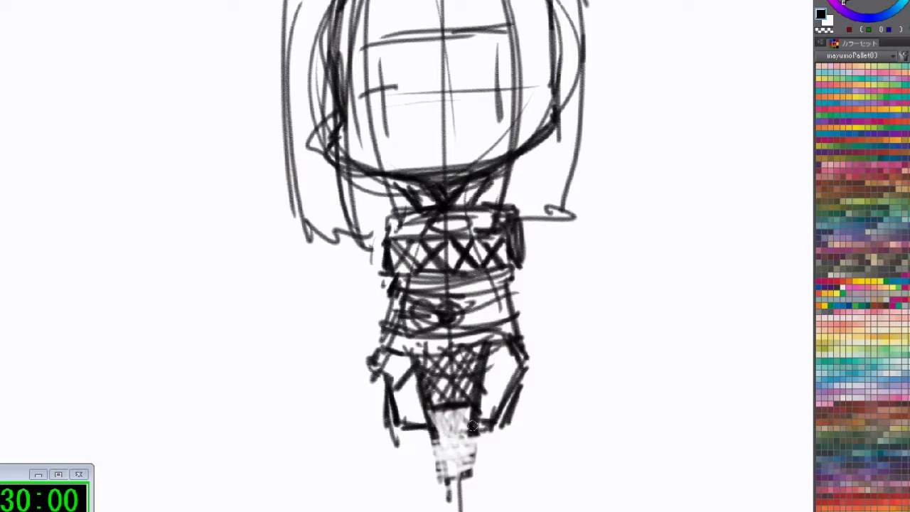
pyautogui.moveTo(428, 437); pyautogui.dragTo(467, 439)
pyautogui.moveTo(432, 404)
pyautogui.mouseDown()
pyautogui.moveTo(438, 439)
pyautogui.moveTo(455, 435)
pyautogui.mouseUp()
# Draw a dark vertical stroke at the right hip and erase the angular hip panels on both sides
pyautogui.moveTo(514, 361); pyautogui.dragTo(529, 442)
pyautogui.moveTo(521, 411); pyautogui.dragTo(525, 430)
pyautogui.press('c')
pyautogui.moveTo(498, 403); pyautogui.dragTo(490, 431)
pyautogui.moveTo(517, 361); pyautogui.dragTo(503, 425)
pyautogui.moveTo(403, 379); pyautogui.dragTo(425, 435)
pyautogui.moveTo(388, 356)
pyautogui.mouseDown()
pyautogui.moveTo(403, 427)
pyautogui.moveTo(389, 426)
pyautogui.mouseUp()
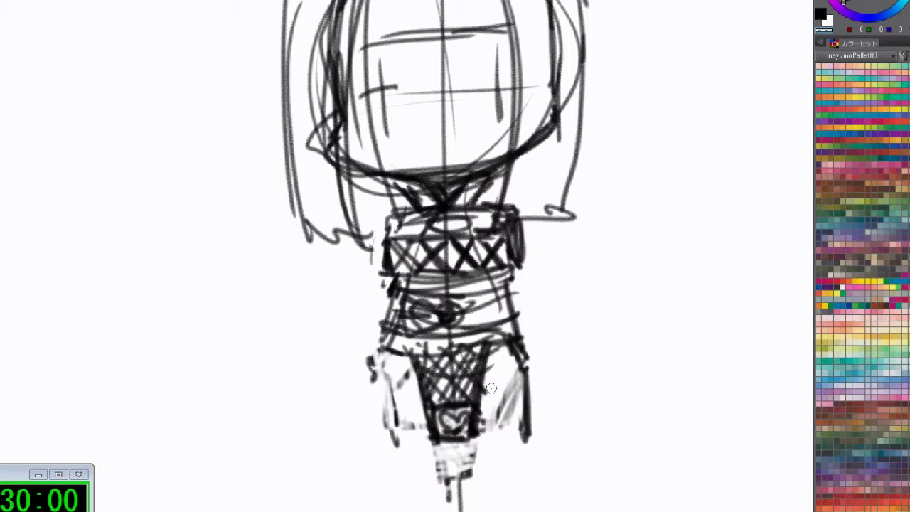
pyautogui.moveTo(379, 358)
pyautogui.mouseDown()
pyautogui.moveTo(397, 383)
pyautogui.moveTo(388, 370)
pyautogui.moveTo(364, 390)
pyautogui.mouseUp()
# Draw skirt panels flaring outward from the waist on both sides with thick slanted edges
pyautogui.press('c')
pyautogui.moveTo(381, 348); pyautogui.dragTo(355, 405)
pyautogui.moveTo(417, 362); pyautogui.dragTo(376, 427)
pyautogui.moveTo(376, 356); pyautogui.dragTo(344, 417)
pyautogui.moveTo(413, 362); pyautogui.dragTo(365, 441)
pyautogui.moveTo(381, 356); pyautogui.dragTo(335, 429)
pyautogui.moveTo(417, 357); pyautogui.dragTo(340, 431)
pyautogui.moveTo(396, 385); pyautogui.dragTo(357, 429)
pyautogui.moveTo(485, 344); pyautogui.dragTo(553, 425)
pyautogui.moveTo(514, 355)
pyautogui.mouseDown()
pyautogui.moveTo(548, 416)
pyautogui.moveTo(553, 402)
pyautogui.moveTo(567, 427)
pyautogui.mouseUp()
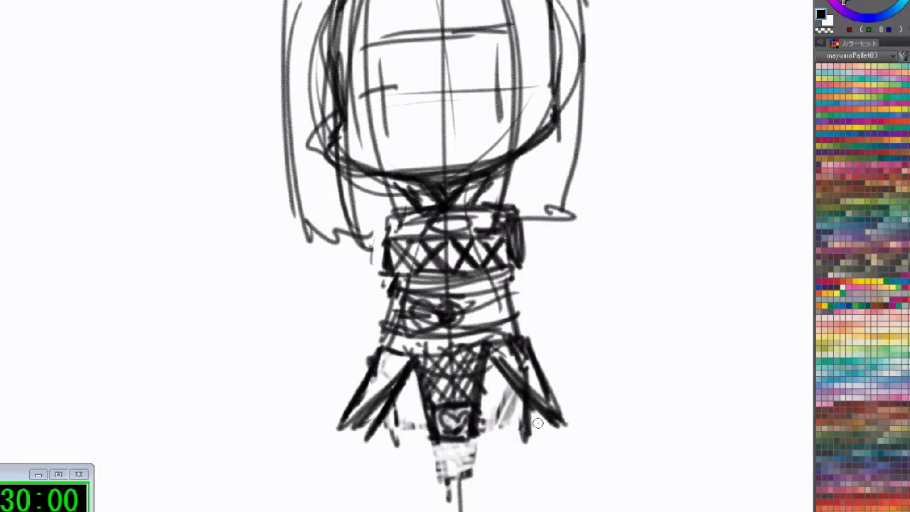
# Shade the insides of both flared skirt panels with dense diagonal hatching
pyautogui.moveTo(510, 346); pyautogui.dragTo(529, 377)
pyautogui.moveTo(524, 360); pyautogui.dragTo(533, 390)
pyautogui.moveTo(494, 346); pyautogui.dragTo(531, 365)
pyautogui.moveTo(501, 356); pyautogui.dragTo(541, 388)
pyautogui.moveTo(400, 350)
pyautogui.mouseDown()
pyautogui.moveTo(380, 363)
pyautogui.moveTo(366, 401)
pyautogui.mouseUp()
pyautogui.moveTo(384, 369); pyautogui.dragTo(353, 418)
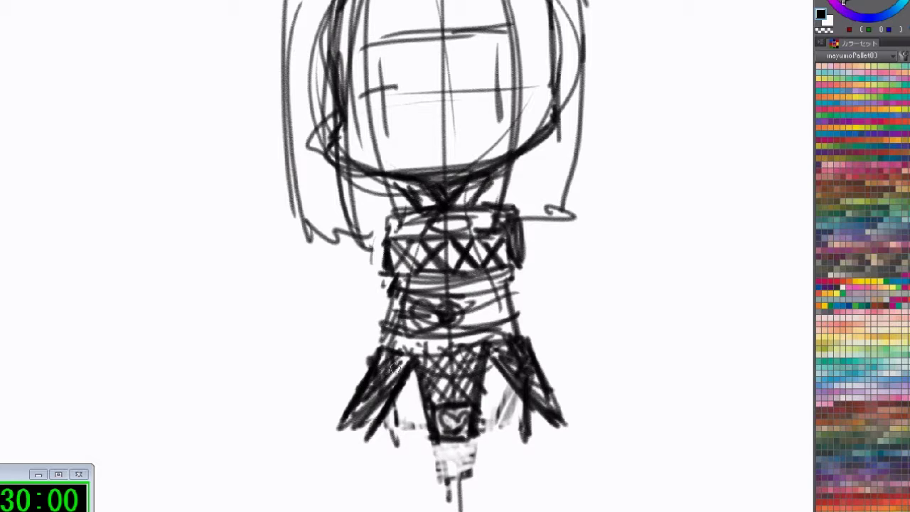
# Darken the lower end of the heart panel and add slanted strokes for the right inner thigh
pyautogui.moveTo(436, 414); pyautogui.dragTo(460, 450)
pyautogui.moveTo(500, 439)
pyautogui.mouseDown()
pyautogui.moveTo(468, 280)
pyautogui.moveTo(448, 289)
pyautogui.moveTo(452, 317)
pyautogui.mouseUp()
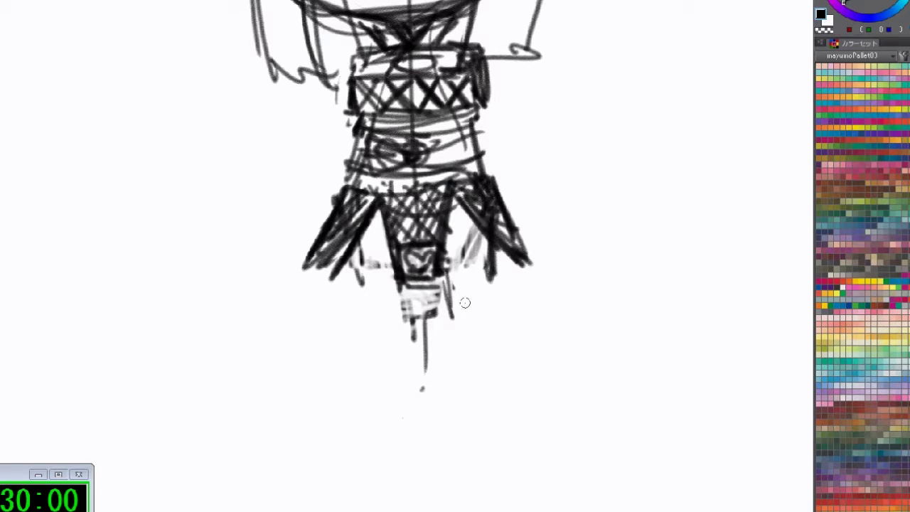
pyautogui.moveTo(440, 272); pyautogui.dragTo(466, 323)
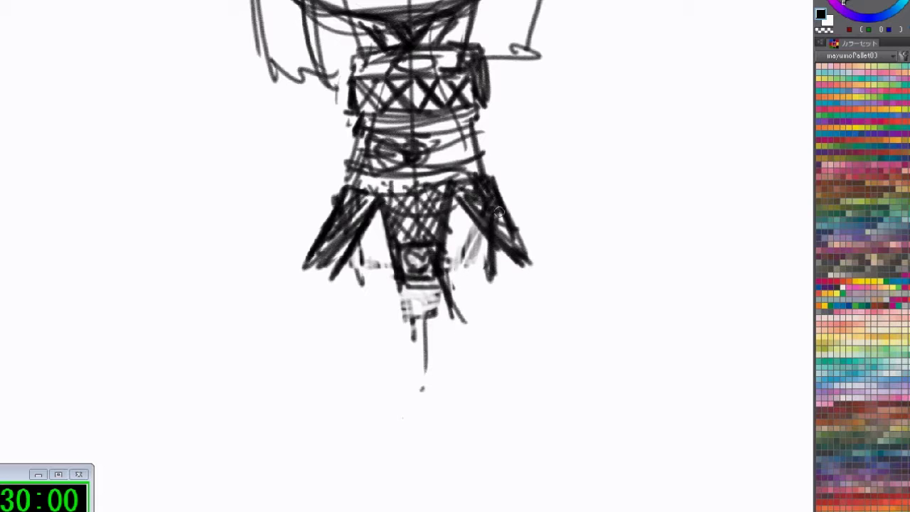
pyautogui.scroll(-3, 487, 273)
pyautogui.scroll(4, 529, 379)
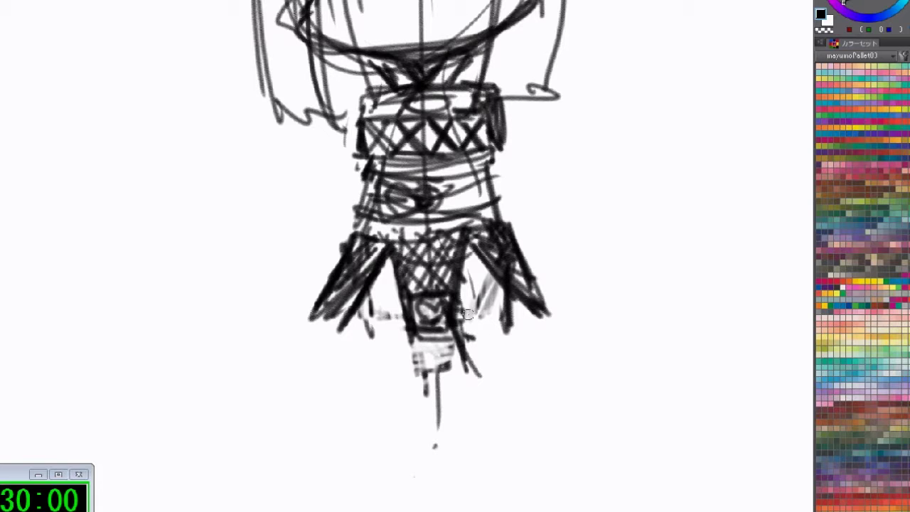
# Sketch the outlines of both legs from the skirt downward, spreading apart and tapering below the knees
pyautogui.moveTo(351, 308)
pyautogui.mouseDown()
pyautogui.moveTo(372, 362)
pyautogui.moveTo(411, 334)
pyautogui.moveTo(368, 382)
pyautogui.moveTo(402, 377)
pyautogui.moveTo(359, 398)
pyautogui.moveTo(356, 388)
pyautogui.moveTo(350, 510)
pyautogui.mouseUp()
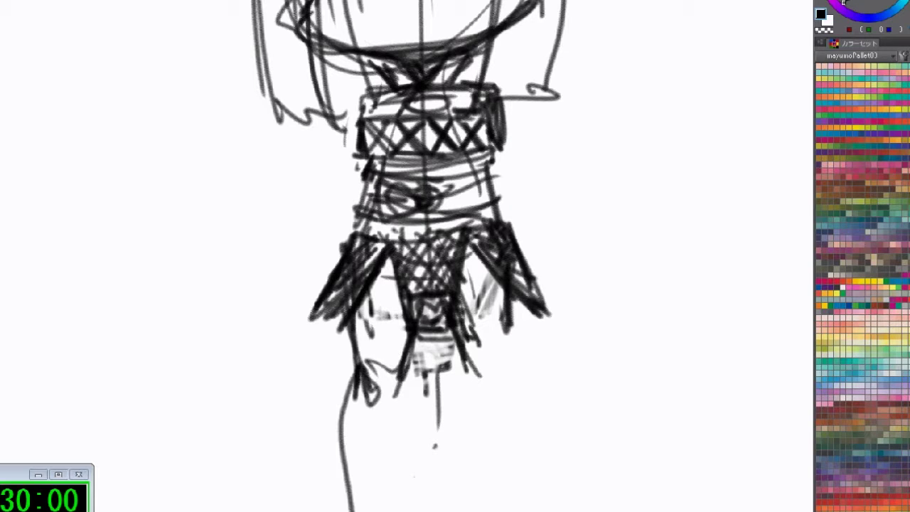
pyautogui.moveTo(403, 386)
pyautogui.mouseDown()
pyautogui.moveTo(371, 502)
pyautogui.moveTo(359, 511)
pyautogui.moveTo(367, 506)
pyautogui.mouseUp()
pyautogui.moveTo(460, 307); pyautogui.dragTo(487, 409)
pyautogui.moveTo(467, 352); pyautogui.dragTo(487, 407)
pyautogui.moveTo(509, 317); pyautogui.dragTo(507, 375)
pyautogui.moveTo(467, 354); pyautogui.dragTo(502, 482)
pyautogui.moveTo(511, 333)
pyautogui.mouseDown()
pyautogui.moveTo(530, 382)
pyautogui.moveTo(532, 492)
pyautogui.mouseUp()
pyautogui.moveTo(487, 398); pyautogui.dragTo(526, 495)
pyautogui.moveTo(497, 432); pyautogui.dragTo(529, 509)
pyautogui.moveTo(515, 475); pyautogui.dragTo(528, 510)
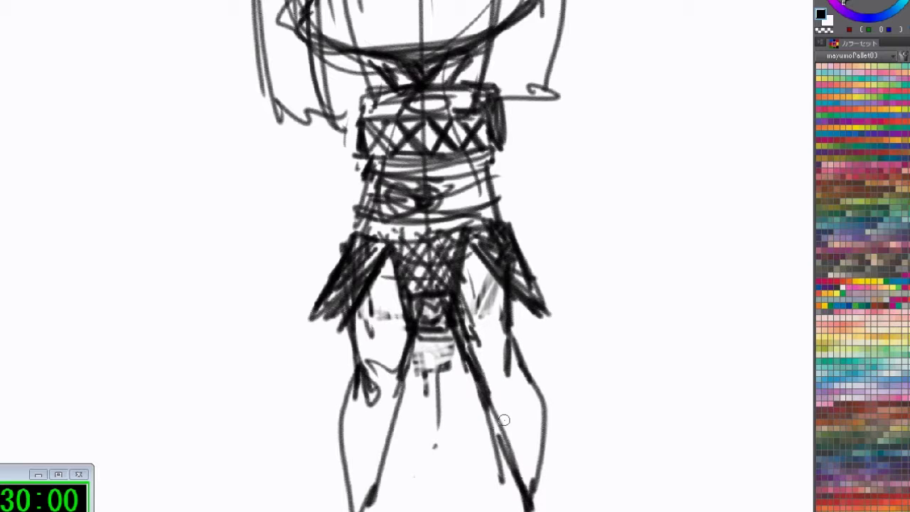
# Draw curved bands across the tops of both thighs just under the skirt
pyautogui.moveTo(461, 294); pyautogui.dragTo(501, 292)
pyautogui.moveTo(468, 320); pyautogui.dragTo(505, 311)
pyautogui.moveTo(466, 328)
pyautogui.mouseDown()
pyautogui.moveTo(504, 325)
pyautogui.moveTo(478, 329)
pyautogui.mouseUp()
pyautogui.moveTo(355, 311); pyautogui.dragTo(408, 290)
pyautogui.moveTo(348, 329); pyautogui.dragTo(411, 332)
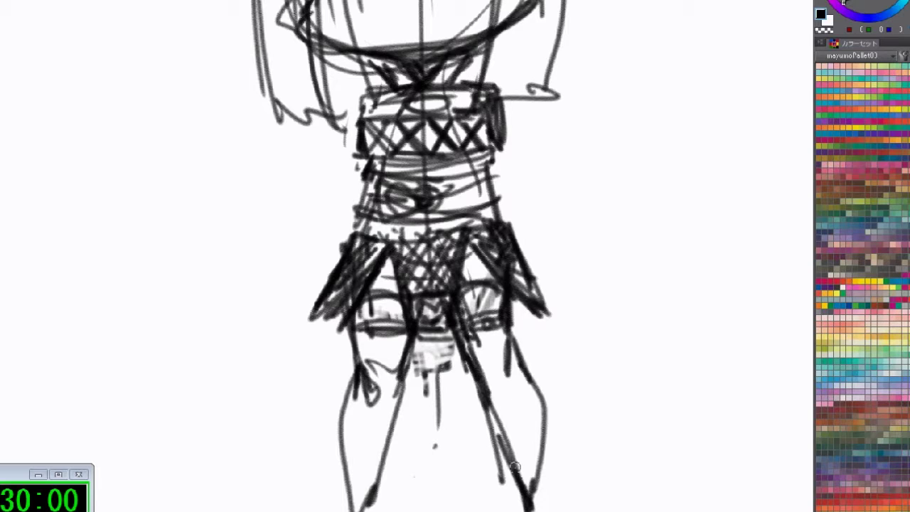
# Add horizontal and diagonal wrapping lines across both lower legs
pyautogui.moveTo(501, 428); pyautogui.dragTo(510, 430)
pyautogui.moveTo(488, 381); pyautogui.dragTo(544, 388)
pyautogui.moveTo(491, 430); pyautogui.dragTo(540, 405)
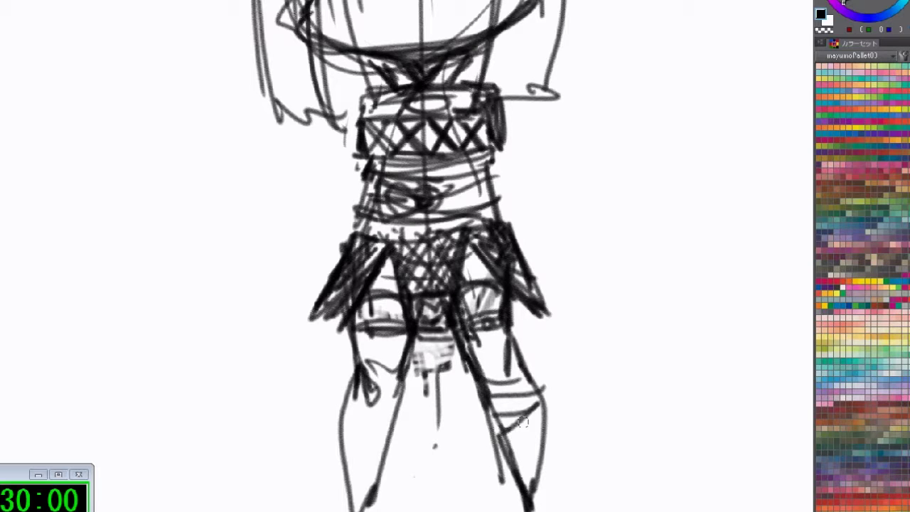
pyautogui.moveTo(512, 445); pyautogui.dragTo(539, 421)
pyautogui.moveTo(512, 477); pyautogui.dragTo(540, 448)
pyautogui.moveTo(348, 412); pyautogui.dragTo(411, 397)
pyautogui.moveTo(344, 428); pyautogui.dragTo(401, 405)
pyautogui.moveTo(342, 453)
pyautogui.mouseDown()
pyautogui.moveTo(384, 435)
pyautogui.moveTo(349, 496)
pyautogui.mouseUp()
# Add short dark strokes at both shoulders beside the collar and along the right edge of the chest band
pyautogui.moveTo(467, 272); pyautogui.dragTo(524, 461)
pyautogui.moveTo(552, 318); pyautogui.dragTo(555, 336)
pyautogui.moveTo(536, 244); pyautogui.dragTo(549, 252)
pyautogui.moveTo(431, 272)
pyautogui.mouseDown()
pyautogui.moveTo(420, 263)
pyautogui.moveTo(413, 271)
pyautogui.mouseUp()
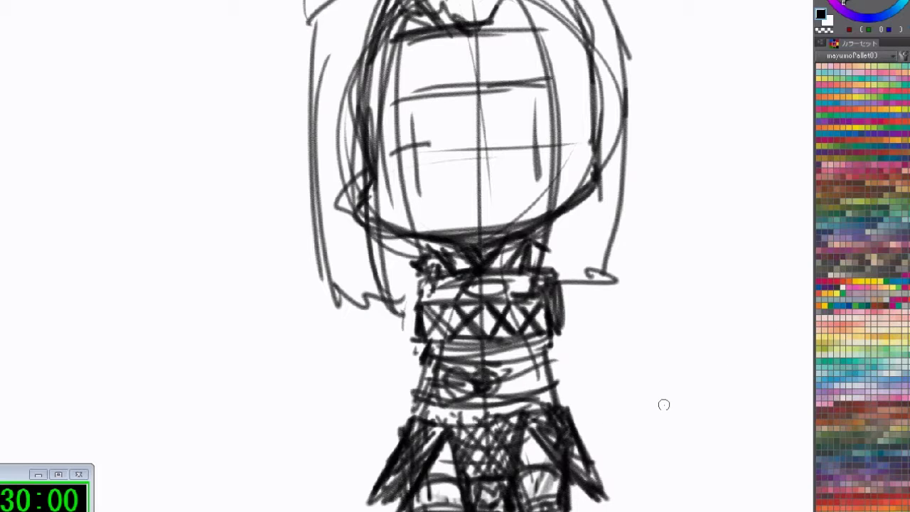
pyautogui.moveTo(538, 246); pyautogui.dragTo(559, 258)
pyautogui.scroll(-5, 590, 377)
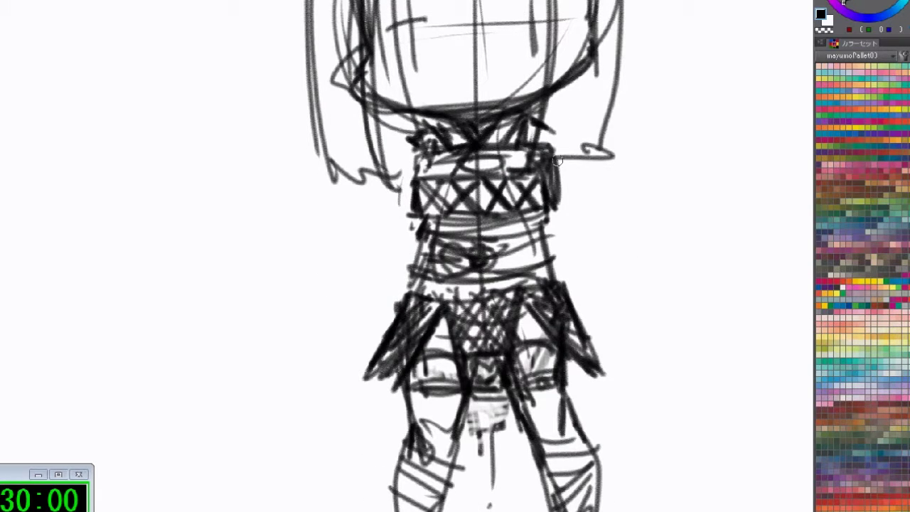
pyautogui.moveTo(541, 124); pyautogui.dragTo(582, 159)
pyautogui.moveTo(542, 124); pyautogui.dragTo(574, 152)
pyautogui.moveTo(489, 255); pyautogui.dragTo(602, 209)
pyautogui.moveTo(549, 122); pyautogui.dragTo(617, 211)
pyautogui.moveTo(561, 181); pyautogui.dragTo(652, 294)
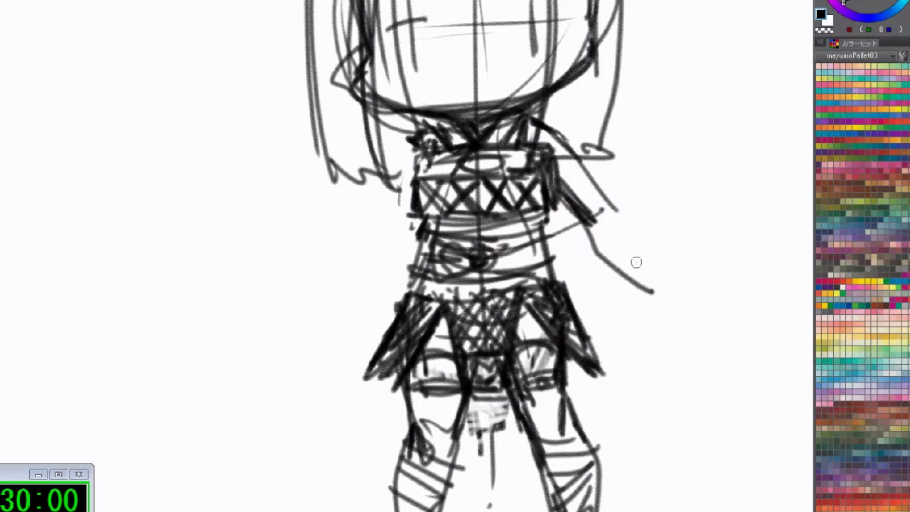
pyautogui.moveTo(608, 207)
pyautogui.mouseDown()
pyautogui.moveTo(632, 224)
pyautogui.moveTo(673, 303)
pyautogui.moveTo(701, 313)
pyautogui.mouseUp()
pyautogui.moveTo(675, 302); pyautogui.dragTo(713, 307)
pyautogui.moveTo(663, 286)
pyautogui.mouseDown()
pyautogui.moveTo(714, 283)
pyautogui.moveTo(685, 304)
pyautogui.mouseUp()
pyautogui.moveTo(596, 292)
pyautogui.mouseDown()
pyautogui.moveTo(761, 292)
pyautogui.moveTo(569, 265)
pyautogui.mouseUp()
pyautogui.moveTo(672, 235); pyautogui.dragTo(521, 241)
pyautogui.hotkey('ctrl', 'z')
pyautogui.hotkey('ctrl', 'z')
pyautogui.hotkey('ctrl', 'z')
pyautogui.hotkey('ctrl', 'z')
pyautogui.hotkey('ctrl', 'z')
pyautogui.hotkey('ctrl', 'z')
pyautogui.hotkey('ctrl', 'z')
pyautogui.hotkey('ctrl', 'z')
pyautogui.hotkey('ctrl', 'z')
pyautogui.hotkey('ctrl', 'z')
# Sketch the arm on the figure's right-hand side of the canvas, angling outward from the shoulder to a short stroke for the hand
pyautogui.moveTo(568, 182); pyautogui.dragTo(603, 216)
pyautogui.moveTo(514, 226); pyautogui.dragTo(612, 212)
pyautogui.moveTo(570, 142); pyautogui.dragTo(619, 219)
pyautogui.moveTo(592, 174); pyautogui.dragTo(654, 261)
pyautogui.moveTo(586, 158)
pyautogui.mouseDown()
pyautogui.moveTo(673, 271)
pyautogui.moveTo(715, 282)
pyautogui.mouseUp()
# Sketch the opposite arm from the left shoulder down and outward, ending in a simple forked hand
pyautogui.moveTo(519, 269); pyautogui.dragTo(613, 259)
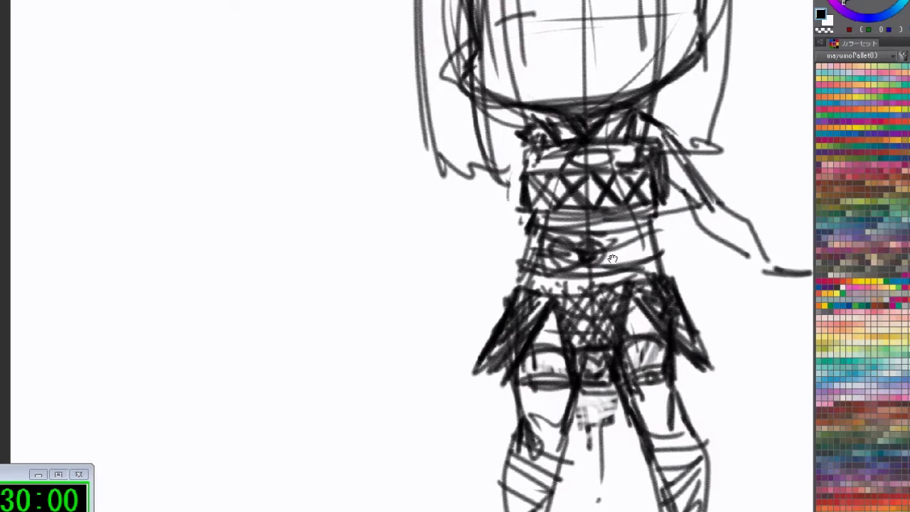
pyautogui.moveTo(516, 134)
pyautogui.mouseDown()
pyautogui.moveTo(482, 175)
pyautogui.moveTo(453, 191)
pyautogui.mouseUp()
pyautogui.moveTo(509, 178); pyautogui.dragTo(484, 196)
pyautogui.moveTo(503, 146); pyautogui.dragTo(462, 186)
pyautogui.moveTo(522, 173); pyautogui.dragTo(401, 250)
pyautogui.moveTo(480, 185)
pyautogui.mouseDown()
pyautogui.moveTo(449, 192)
pyautogui.moveTo(399, 259)
pyautogui.mouseUp()
pyautogui.moveTo(487, 213); pyautogui.dragTo(434, 247)
pyautogui.moveTo(492, 195)
pyautogui.mouseDown()
pyautogui.moveTo(474, 222)
pyautogui.moveTo(405, 260)
pyautogui.mouseUp()
pyautogui.moveTo(415, 254)
pyautogui.mouseDown()
pyautogui.moveTo(351, 238)
pyautogui.moveTo(389, 274)
pyautogui.moveTo(383, 278)
pyautogui.mouseUp()
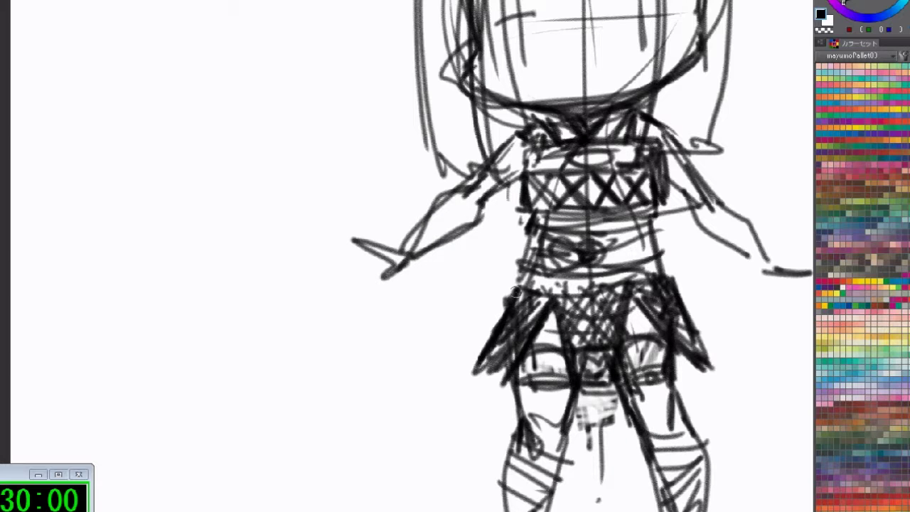
# Draw slanted wrapping bands across the left forearm and a short mark at the right elbow
pyautogui.moveTo(431, 210); pyautogui.dragTo(451, 249)
pyautogui.moveTo(415, 219)
pyautogui.mouseDown()
pyautogui.moveTo(426, 253)
pyautogui.moveTo(459, 240)
pyautogui.mouseUp()
pyautogui.moveTo(440, 194); pyautogui.dragTo(469, 224)
pyautogui.moveTo(712, 215); pyautogui.dragTo(706, 228)
# Sketch a slanted rectangular shoulder guard over the left shoulder and hatch its surface
pyautogui.moveTo(517, 114); pyautogui.dragTo(455, 157)
pyautogui.moveTo(492, 124)
pyautogui.mouseDown()
pyautogui.moveTo(470, 139)
pyautogui.moveTo(514, 115)
pyautogui.mouseUp()
pyautogui.moveTo(510, 117); pyautogui.dragTo(532, 144)
pyautogui.moveTo(456, 149)
pyautogui.mouseDown()
pyautogui.moveTo(440, 156)
pyautogui.moveTo(471, 177)
pyautogui.moveTo(524, 152)
pyautogui.mouseUp()
pyautogui.moveTo(533, 116)
pyautogui.mouseDown()
pyautogui.moveTo(514, 148)
pyautogui.moveTo(466, 167)
pyautogui.mouseUp()
# Sketch a matching slanted shoulder guard over the right shoulder with dividing lines across it
pyautogui.moveTo(664, 114)
pyautogui.mouseDown()
pyautogui.moveTo(643, 139)
pyautogui.moveTo(668, 97)
pyautogui.mouseUp()
pyautogui.moveTo(667, 97); pyautogui.dragTo(724, 145)
pyautogui.moveTo(654, 134); pyautogui.dragTo(704, 166)
pyautogui.moveTo(668, 96)
pyautogui.mouseDown()
pyautogui.moveTo(734, 147)
pyautogui.moveTo(711, 168)
pyautogui.mouseUp()
pyautogui.moveTo(724, 130); pyautogui.dragTo(697, 164)
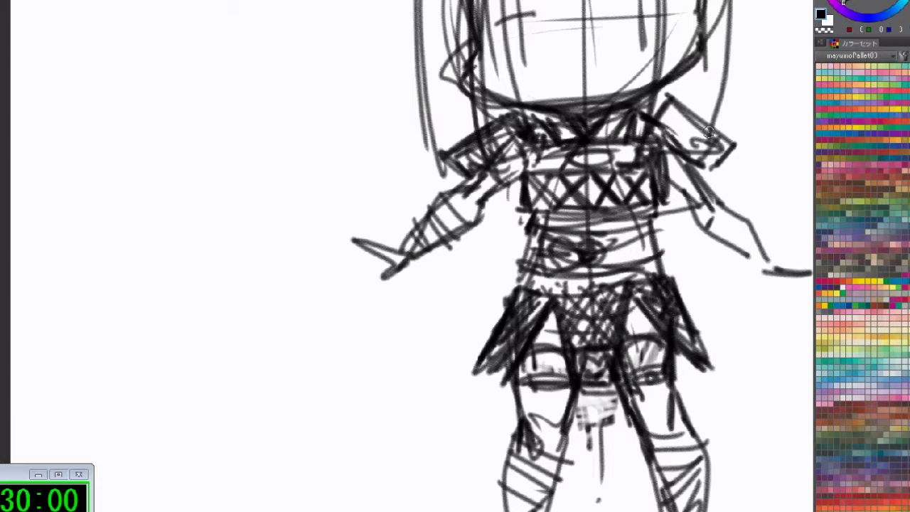
pyautogui.moveTo(666, 111); pyautogui.dragTo(714, 161)
pyautogui.moveTo(656, 104); pyautogui.dragTo(674, 138)
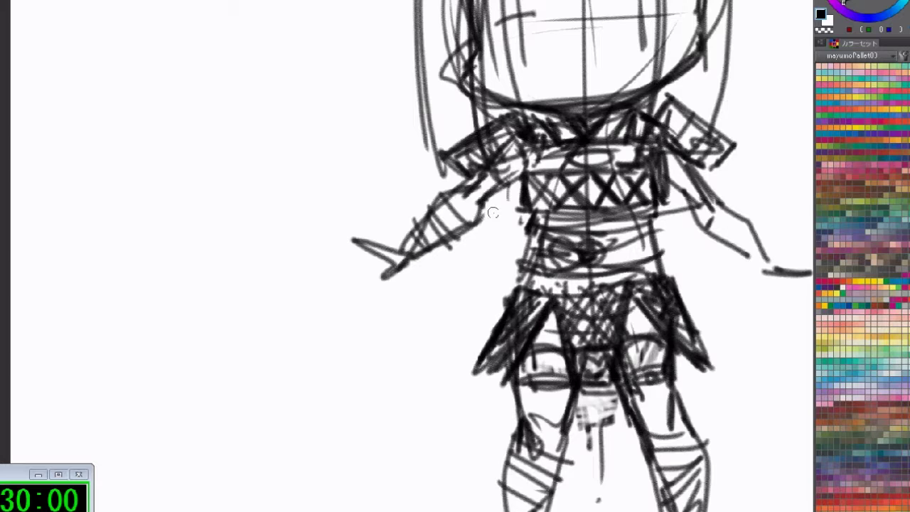
pyautogui.moveTo(527, 157)
pyautogui.mouseDown()
pyautogui.moveTo(545, 151)
pyautogui.moveTo(550, 162)
pyautogui.mouseUp()
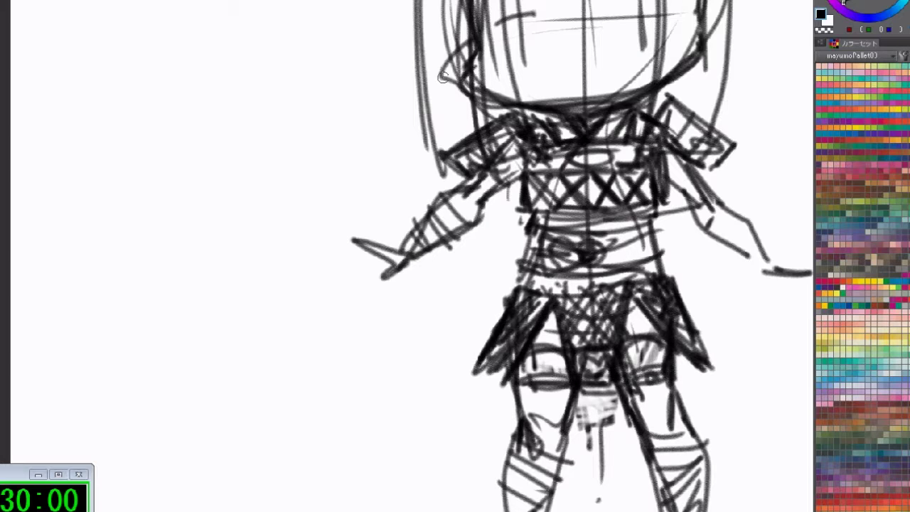
# Draw a long cape behind the body, with lines falling from both arms and a wavy hem behind the legs
pyautogui.moveTo(489, 227); pyautogui.dragTo(503, 292)
pyautogui.moveTo(704, 235)
pyautogui.mouseDown()
pyautogui.moveTo(716, 302)
pyautogui.moveTo(743, 361)
pyautogui.mouseUp()
pyautogui.moveTo(717, 249); pyautogui.dragTo(758, 402)
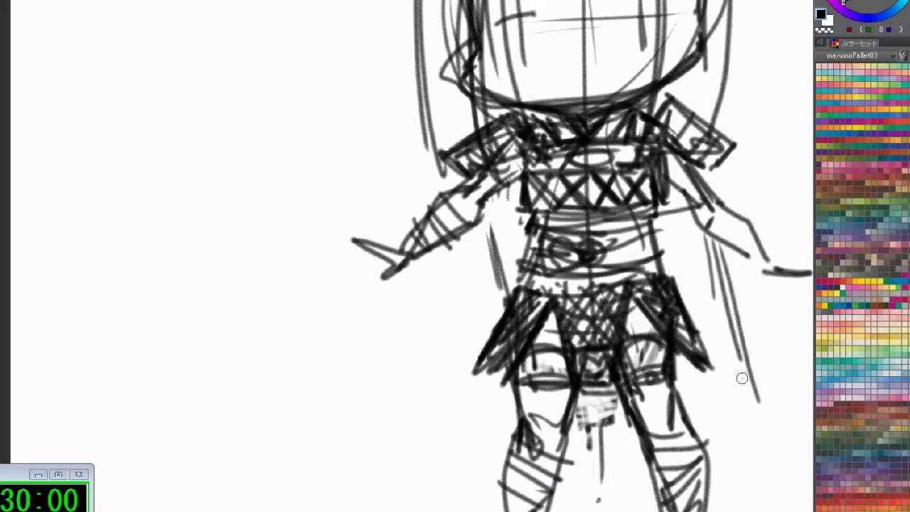
pyautogui.moveTo(471, 226)
pyautogui.mouseDown()
pyautogui.moveTo(464, 353)
pyautogui.moveTo(445, 362)
pyautogui.moveTo(428, 473)
pyautogui.moveTo(438, 353)
pyautogui.moveTo(414, 487)
pyautogui.moveTo(481, 262)
pyautogui.moveTo(476, 476)
pyautogui.moveTo(502, 466)
pyautogui.mouseUp()
pyautogui.moveTo(548, 496)
pyautogui.mouseDown()
pyautogui.moveTo(585, 510)
pyautogui.moveTo(607, 484)
pyautogui.moveTo(675, 501)
pyautogui.mouseUp()
pyautogui.moveTo(713, 245)
pyautogui.mouseDown()
pyautogui.moveTo(782, 471)
pyautogui.moveTo(731, 510)
pyautogui.mouseUp()
pyautogui.moveTo(732, 509); pyautogui.dragTo(788, 500)
pyautogui.moveTo(627, 410); pyautogui.dragTo(640, 507)
pyautogui.moveTo(589, 430); pyautogui.dragTo(583, 510)
pyautogui.moveTo(511, 386); pyautogui.dragTo(502, 466)
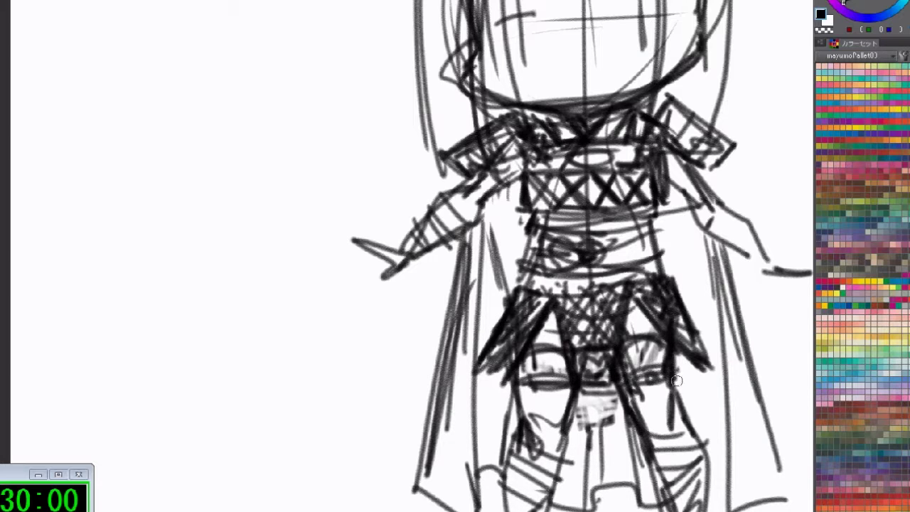
pyautogui.moveTo(676, 369); pyautogui.dragTo(701, 474)
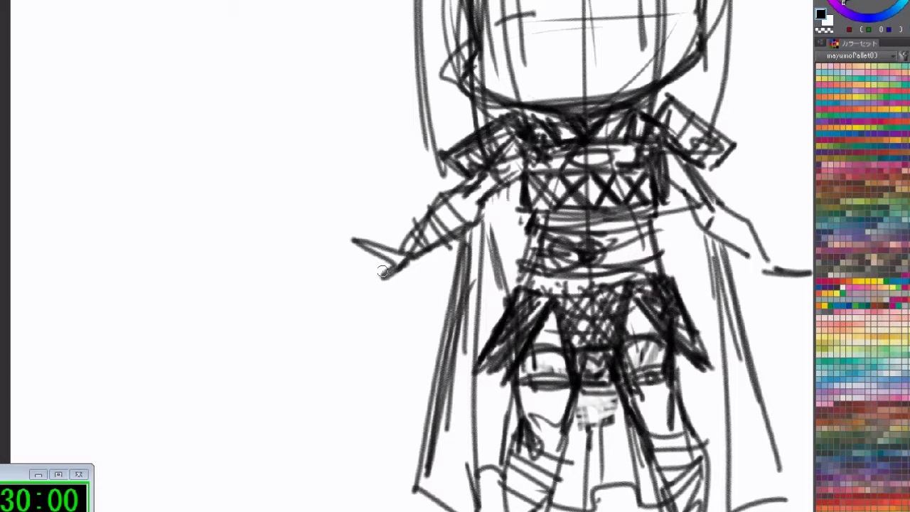
# Add crossing finger strokes to the left hand and thicken the right forearm's outline
pyautogui.moveTo(392, 234)
pyautogui.mouseDown()
pyautogui.moveTo(346, 282)
pyautogui.moveTo(376, 273)
pyautogui.mouseUp()
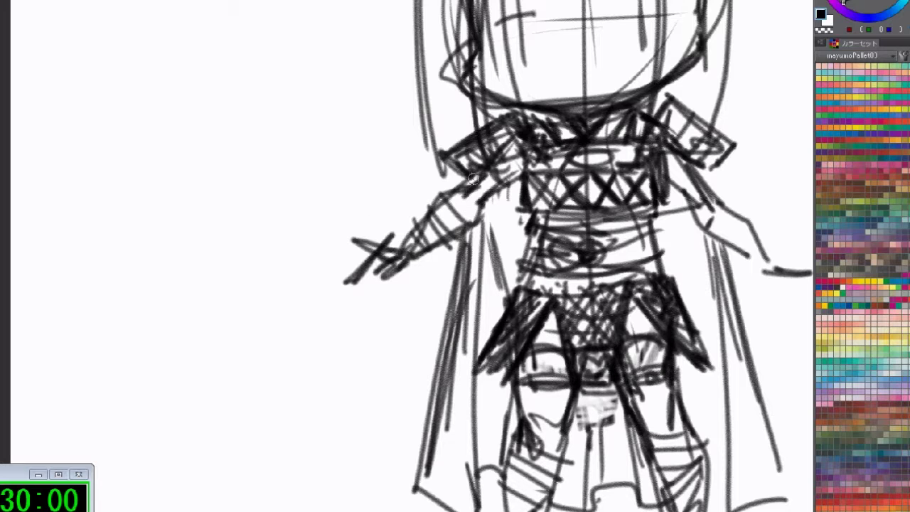
pyautogui.moveTo(479, 205); pyautogui.dragTo(483, 208)
pyautogui.moveTo(466, 317); pyautogui.dragTo(340, 307)
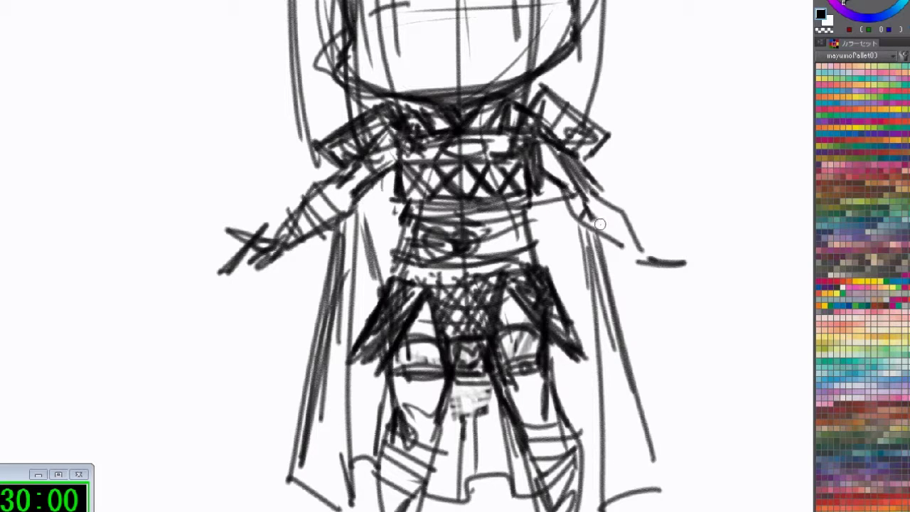
pyautogui.moveTo(589, 217); pyautogui.dragTo(642, 247)
pyautogui.moveTo(618, 209); pyautogui.dragTo(653, 244)
# Add horizontal hatching to the skirt's meshed front panel and darken the adjoining side panel
pyautogui.moveTo(603, 207); pyautogui.dragTo(360, 196)
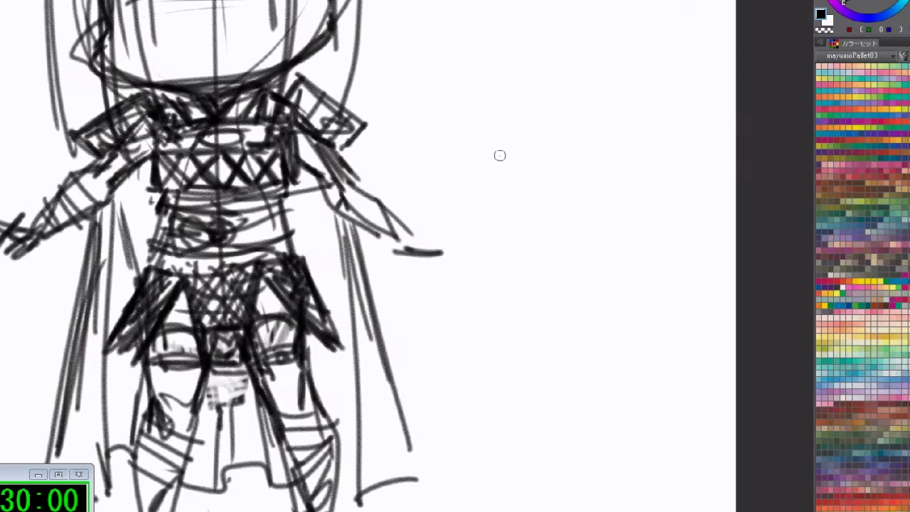
pyautogui.moveTo(196, 280); pyautogui.dragTo(247, 281)
pyautogui.moveTo(192, 294)
pyautogui.mouseDown()
pyautogui.moveTo(246, 296)
pyautogui.moveTo(246, 319)
pyautogui.mouseUp()
pyautogui.moveTo(269, 277); pyautogui.dragTo(308, 286)
pyautogui.moveTo(307, 314); pyautogui.dragTo(319, 309)
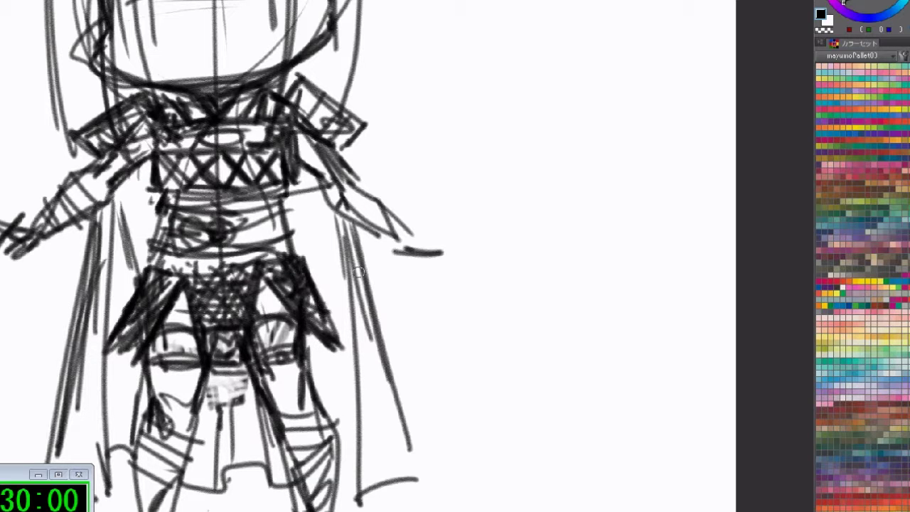
pyautogui.moveTo(474, 301); pyautogui.dragTo(618, 269)
pyautogui.moveTo(500, 260); pyautogui.dragTo(528, 330)
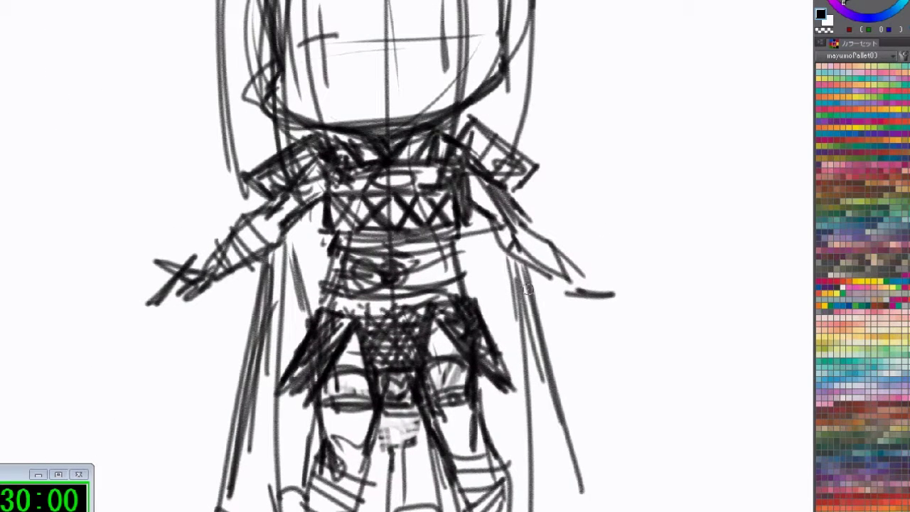
pyautogui.moveTo(596, 213)
pyautogui.mouseDown()
pyautogui.moveTo(760, 225)
pyautogui.moveTo(830, 206)
pyautogui.mouseUp()
pyautogui.moveTo(392, 135); pyautogui.dragTo(337, 126)
pyautogui.moveTo(369, 171); pyautogui.dragTo(328, 166)
pyautogui.moveTo(338, 130); pyautogui.dragTo(315, 159)
pyautogui.hotkey('ctrl', 'z')
pyautogui.hotkey('ctrl', 'z')
pyautogui.hotkey('ctrl', 'z')
pyautogui.hotkey('ctrl', 'z')
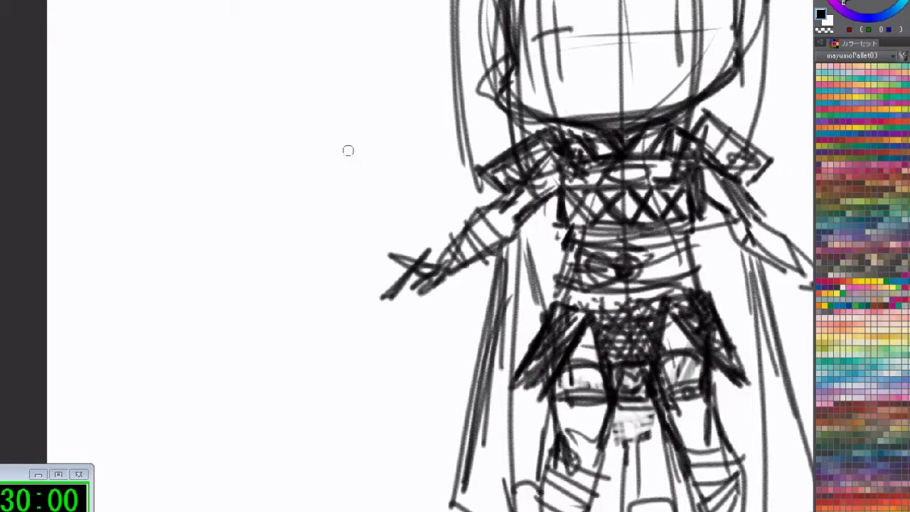
# Sketch a separate three-plate shoulder guard in the blank area beside the figure, with small marks on its plates
pyautogui.moveTo(138, 111)
pyautogui.mouseDown()
pyautogui.moveTo(193, 63)
pyautogui.moveTo(226, 115)
pyautogui.mouseUp()
pyautogui.moveTo(195, 62)
pyautogui.mouseDown()
pyautogui.moveTo(200, 126)
pyautogui.moveTo(224, 105)
pyautogui.mouseUp()
pyautogui.moveTo(171, 84)
pyautogui.mouseDown()
pyautogui.moveTo(197, 114)
pyautogui.moveTo(179, 134)
pyautogui.mouseUp()
pyautogui.moveTo(179, 134); pyautogui.dragTo(199, 119)
pyautogui.moveTo(152, 99)
pyautogui.mouseDown()
pyautogui.moveTo(139, 111)
pyautogui.moveTo(162, 145)
pyautogui.mouseUp()
pyautogui.moveTo(162, 145); pyautogui.dragTo(180, 133)
pyautogui.moveTo(173, 86)
pyautogui.mouseDown()
pyautogui.moveTo(162, 98)
pyautogui.moveTo(171, 104)
pyautogui.mouseUp()
pyautogui.moveTo(158, 107)
pyautogui.mouseDown()
pyautogui.moveTo(151, 114)
pyautogui.moveTo(164, 129)
pyautogui.mouseUp()
pyautogui.moveTo(197, 74); pyautogui.dragTo(196, 87)
# Sketch the opposite layered shoulder guard next to the first one and add zigzag marks inside its plates
pyautogui.moveTo(306, 98)
pyautogui.mouseDown()
pyautogui.moveTo(346, 49)
pyautogui.moveTo(327, 94)
pyautogui.moveTo(344, 114)
pyautogui.mouseUp()
pyautogui.moveTo(368, 75)
pyautogui.mouseDown()
pyautogui.moveTo(340, 114)
pyautogui.moveTo(359, 135)
pyautogui.moveTo(353, 129)
pyautogui.moveTo(388, 108)
pyautogui.mouseUp()
pyautogui.moveTo(388, 108); pyautogui.dragTo(364, 140)
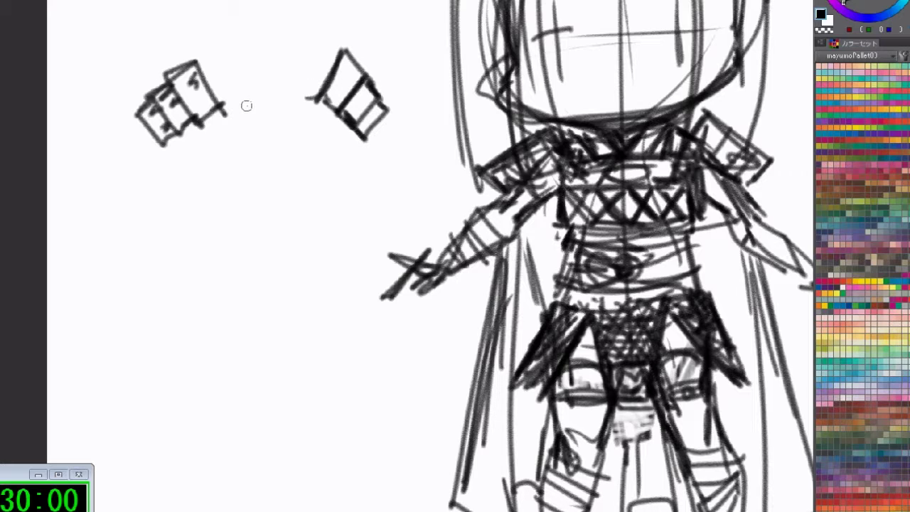
pyautogui.moveTo(335, 85); pyautogui.dragTo(337, 91)
pyautogui.moveTo(339, 82)
pyautogui.mouseDown()
pyautogui.moveTo(346, 94)
pyautogui.moveTo(351, 79)
pyautogui.mouseUp()
pyautogui.moveTo(352, 71); pyautogui.dragTo(365, 105)
pyautogui.moveTo(211, 109); pyautogui.dragTo(230, 133)
pyautogui.moveTo(206, 83); pyautogui.dragTo(236, 125)
pyautogui.moveTo(315, 92)
pyautogui.mouseDown()
pyautogui.moveTo(299, 109)
pyautogui.moveTo(311, 128)
pyautogui.mouseUp()
pyautogui.moveTo(312, 128); pyautogui.dragTo(332, 118)
pyautogui.hotkey('ctrl', 'z')
pyautogui.hotkey('ctrl', 'z')
pyautogui.hotkey('ctrl', 'z')
pyautogui.hotkey('ctrl', 'z')
pyautogui.hotkey('ctrl', 'z')
pyautogui.hotkey('ctrl', 'z')
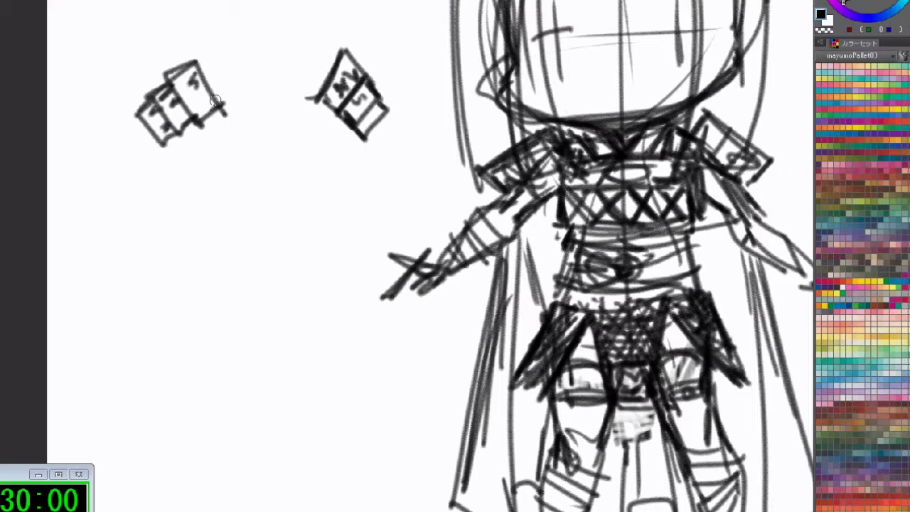
# Draw the cape's curved neckline between the two separate shoulder guards, with draped folds beneath it
pyautogui.moveTo(217, 105); pyautogui.dragTo(329, 78)
pyautogui.moveTo(225, 84)
pyautogui.mouseDown()
pyautogui.moveTo(333, 68)
pyautogui.moveTo(314, 96)
pyautogui.mouseUp()
pyautogui.moveTo(207, 124); pyautogui.dragTo(269, 170)
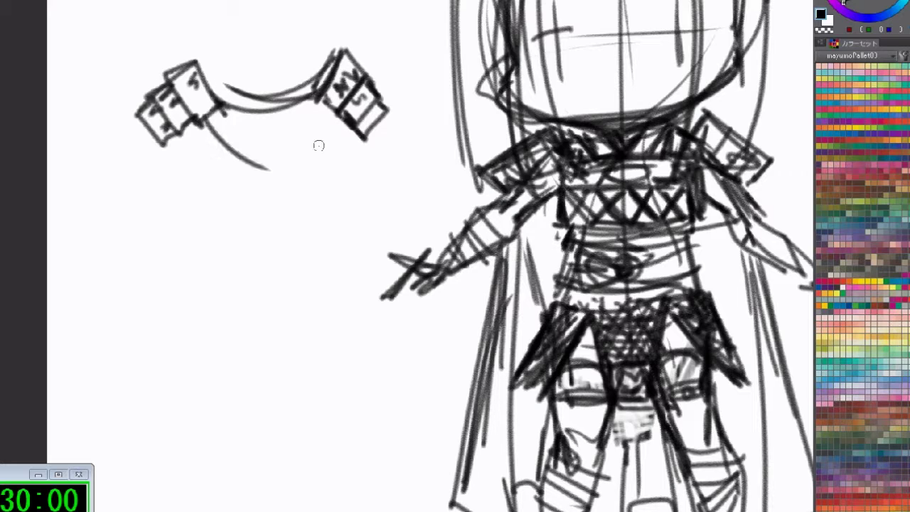
pyautogui.moveTo(316, 127); pyautogui.dragTo(243, 208)
# Draw the separate cape's flaring sides and wavy lower hem down from the shoulder guards
pyautogui.moveTo(227, 138)
pyautogui.mouseDown()
pyautogui.moveTo(309, 124)
pyautogui.moveTo(211, 119)
pyautogui.moveTo(138, 412)
pyautogui.mouseUp()
pyautogui.moveTo(365, 136); pyautogui.dragTo(383, 318)
pyautogui.moveTo(372, 213); pyautogui.dragTo(418, 415)
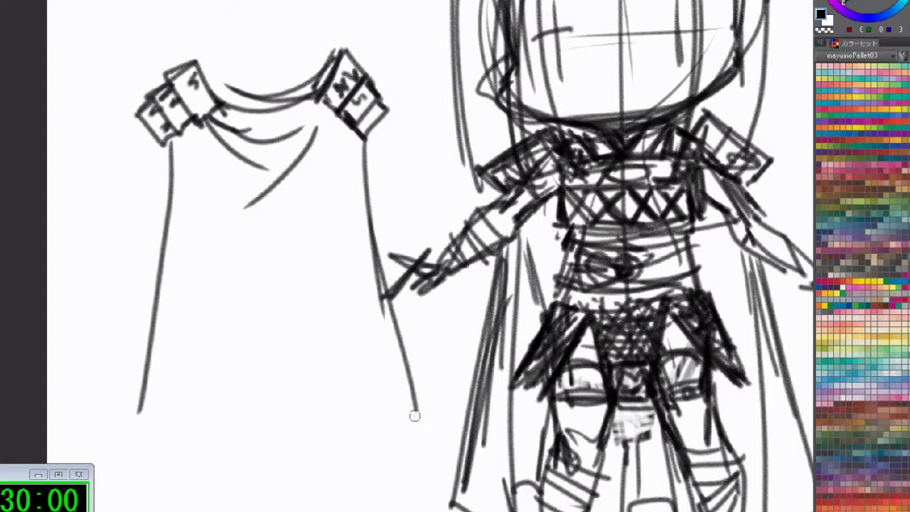
pyautogui.moveTo(147, 387); pyautogui.dragTo(133, 442)
pyautogui.moveTo(168, 141)
pyautogui.mouseDown()
pyautogui.moveTo(96, 411)
pyautogui.moveTo(189, 463)
pyautogui.moveTo(370, 472)
pyautogui.mouseUp()
pyautogui.moveTo(392, 298)
pyautogui.mouseDown()
pyautogui.moveTo(426, 383)
pyautogui.moveTo(446, 432)
pyautogui.mouseUp()
pyautogui.moveTo(403, 134); pyautogui.dragTo(405, 150)
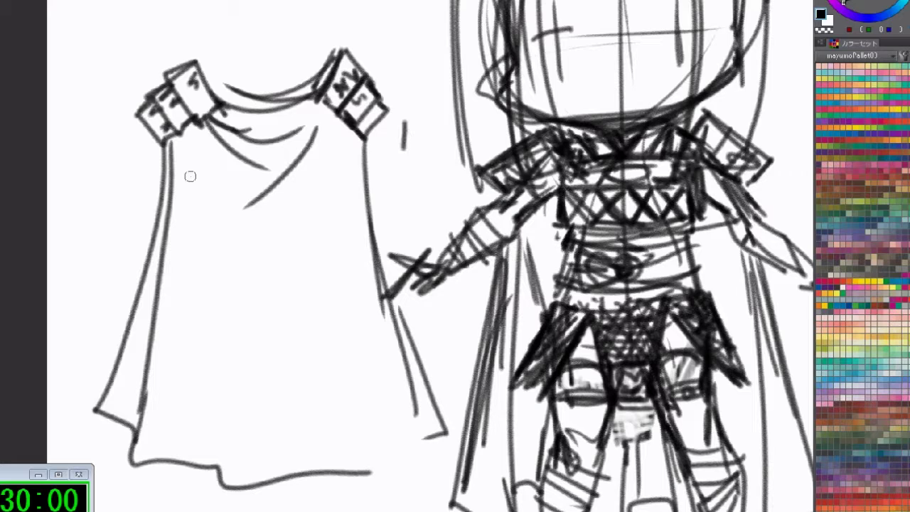
# Add fold lines to the separate cape and draw a pointed teardrop emblem with a flattened base in its middle
pyautogui.moveTo(192, 203); pyautogui.dragTo(256, 341)
pyautogui.moveTo(353, 257); pyautogui.dragTo(334, 349)
pyautogui.moveTo(259, 366)
pyautogui.mouseDown()
pyautogui.moveTo(211, 290)
pyautogui.moveTo(252, 277)
pyautogui.mouseUp()
pyautogui.hotkey('ctrl', 'z')
pyautogui.moveTo(246, 350)
pyautogui.mouseDown()
pyautogui.moveTo(213, 335)
pyautogui.moveTo(231, 286)
pyautogui.moveTo(265, 248)
pyautogui.moveTo(286, 363)
pyautogui.moveTo(243, 360)
pyautogui.moveTo(282, 238)
pyautogui.moveTo(335, 342)
pyautogui.moveTo(228, 292)
pyautogui.moveTo(218, 312)
pyautogui.moveTo(268, 233)
pyautogui.moveTo(249, 268)
pyautogui.moveTo(256, 344)
pyautogui.mouseUp()
pyautogui.moveTo(282, 242)
pyautogui.mouseDown()
pyautogui.moveTo(315, 279)
pyautogui.moveTo(274, 351)
pyautogui.moveTo(339, 313)
pyautogui.moveTo(334, 347)
pyautogui.mouseUp()
pyautogui.moveTo(273, 326)
pyautogui.mouseDown()
pyautogui.moveTo(249, 360)
pyautogui.moveTo(314, 371)
pyautogui.mouseUp()
pyautogui.moveTo(321, 217); pyautogui.dragTo(321, 240)
pyautogui.moveTo(299, 331); pyautogui.dragTo(249, 418)
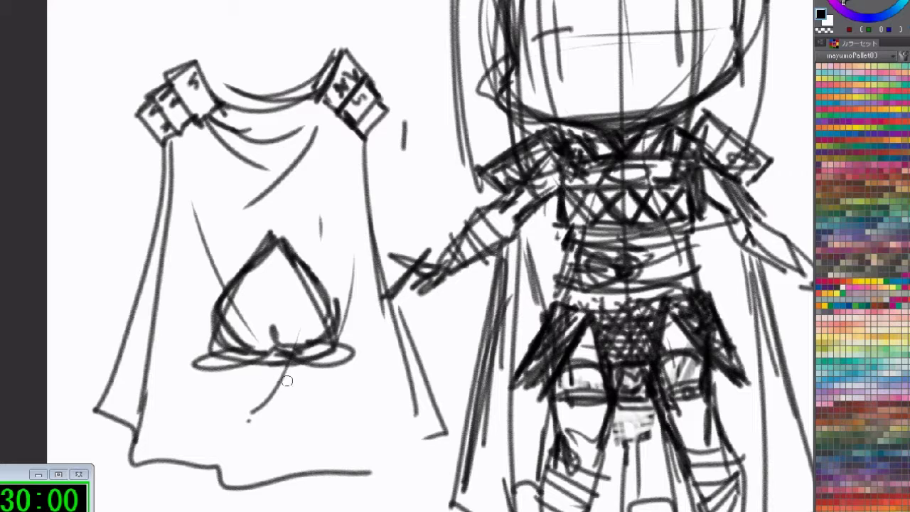
pyautogui.moveTo(208, 86); pyautogui.dragTo(286, 98)
# Draw wrapping bands across the figure's right forearm to match the left one
pyautogui.moveTo(306, 215); pyautogui.dragTo(193, 197)
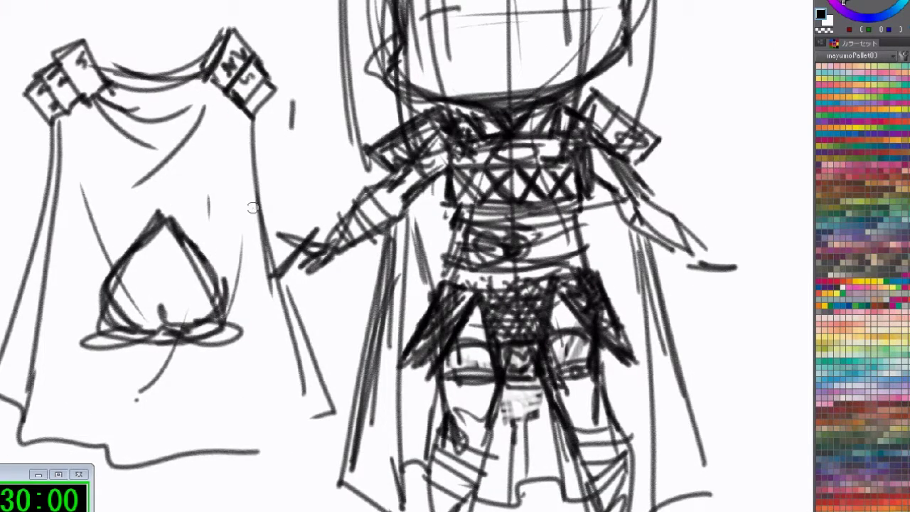
pyautogui.moveTo(645, 192)
pyautogui.mouseDown()
pyautogui.moveTo(628, 205)
pyautogui.moveTo(641, 219)
pyautogui.mouseUp()
pyautogui.moveTo(670, 210); pyautogui.dragTo(654, 230)
pyautogui.moveTo(694, 229); pyautogui.dragTo(688, 256)
# Darken the skirt's side panels and tidy the skirt's upper edge, alternating between drawing and transparent colour
pyautogui.moveTo(518, 127); pyautogui.dragTo(473, 175)
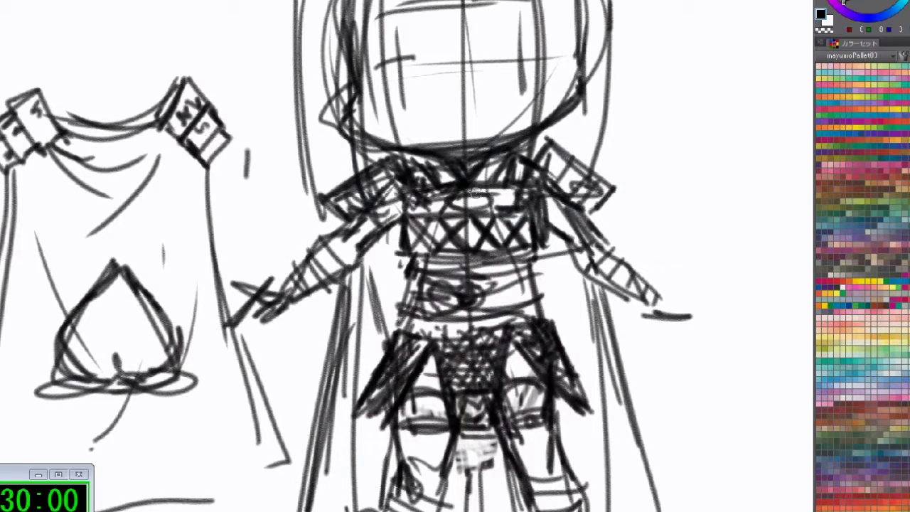
pyautogui.moveTo(422, 369); pyautogui.dragTo(442, 374)
pyautogui.moveTo(363, 403)
pyautogui.mouseDown()
pyautogui.moveTo(373, 388)
pyautogui.moveTo(356, 425)
pyautogui.moveTo(405, 375)
pyautogui.moveTo(381, 421)
pyautogui.mouseUp()
pyautogui.moveTo(585, 390); pyautogui.dragTo(571, 411)
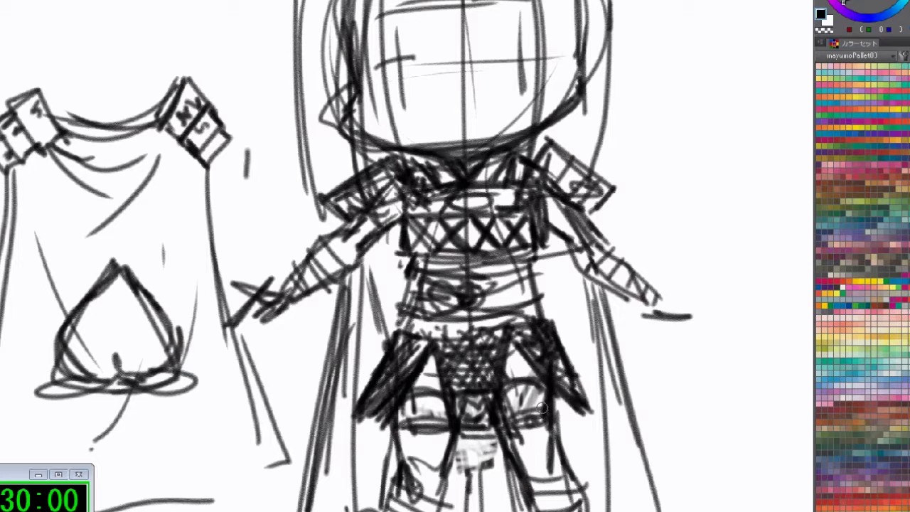
pyautogui.moveTo(520, 331)
pyautogui.mouseDown()
pyautogui.moveTo(541, 366)
pyautogui.moveTo(523, 326)
pyautogui.mouseUp()
pyautogui.moveTo(424, 335)
pyautogui.mouseDown()
pyautogui.moveTo(408, 374)
pyautogui.moveTo(428, 355)
pyautogui.mouseUp()
pyautogui.press('c')
pyautogui.moveTo(508, 340); pyautogui.dragTo(538, 371)
pyautogui.press('c')
pyautogui.moveTo(431, 342)
pyautogui.mouseDown()
pyautogui.moveTo(406, 388)
pyautogui.moveTo(433, 352)
pyautogui.moveTo(532, 355)
pyautogui.moveTo(483, 330)
pyautogui.moveTo(456, 333)
pyautogui.moveTo(530, 323)
pyautogui.moveTo(412, 331)
pyautogui.moveTo(534, 316)
pyautogui.mouseUp()
pyautogui.press('c')
pyautogui.press('c')
# Reinforce the torso's side outlines, densify the chest band's crosshatching, and draw the waistline above the skirt
pyautogui.moveTo(401, 331)
pyautogui.mouseDown()
pyautogui.moveTo(547, 321)
pyautogui.moveTo(419, 324)
pyautogui.moveTo(402, 253)
pyautogui.mouseUp()
pyautogui.moveTo(518, 274)
pyautogui.mouseDown()
pyautogui.moveTo(539, 307)
pyautogui.moveTo(451, 304)
pyautogui.moveTo(453, 284)
pyautogui.moveTo(533, 265)
pyautogui.mouseUp()
pyautogui.moveTo(520, 211)
pyautogui.mouseDown()
pyautogui.moveTo(497, 238)
pyautogui.moveTo(473, 222)
pyautogui.moveTo(423, 226)
pyautogui.moveTo(416, 252)
pyautogui.moveTo(440, 226)
pyautogui.moveTo(544, 227)
pyautogui.mouseUp()
pyautogui.moveTo(421, 330); pyautogui.dragTo(538, 317)
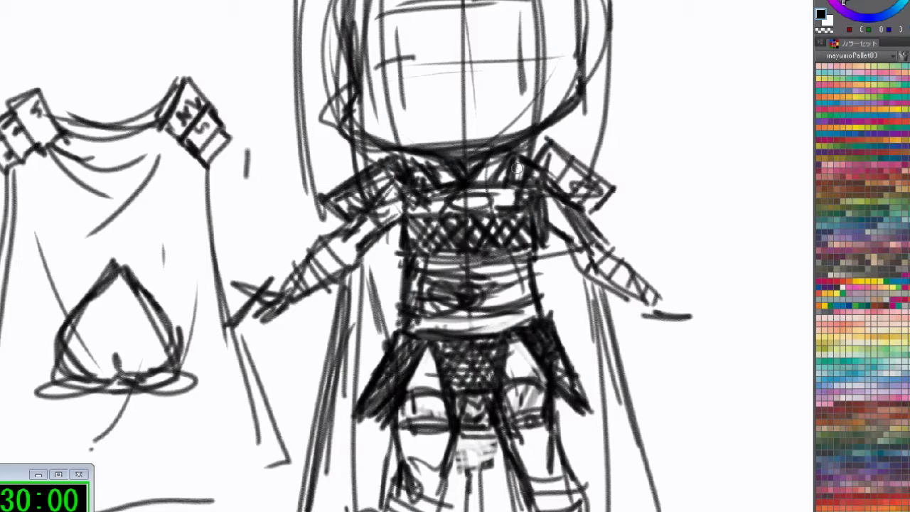
# Draw a segmented belt around the waist above the skirt and darken the lines around the midriff
pyautogui.scroll(-3, 585, 219)
pyautogui.moveTo(558, 185); pyautogui.dragTo(599, 233)
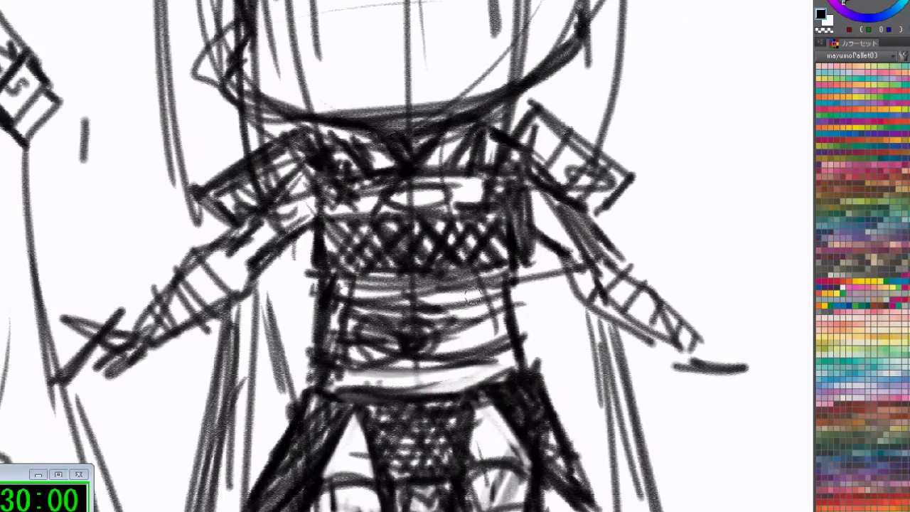
pyautogui.moveTo(479, 341); pyautogui.dragTo(459, 324)
pyautogui.scroll(-1, 458, 323)
pyautogui.moveTo(403, 370)
pyautogui.mouseDown()
pyautogui.moveTo(466, 367)
pyautogui.moveTo(366, 359)
pyautogui.moveTo(388, 364)
pyautogui.moveTo(384, 377)
pyautogui.moveTo(448, 355)
pyautogui.moveTo(450, 368)
pyautogui.moveTo(487, 365)
pyautogui.moveTo(513, 347)
pyautogui.mouseUp()
pyautogui.moveTo(387, 358)
pyautogui.mouseDown()
pyautogui.moveTo(497, 350)
pyautogui.moveTo(475, 341)
pyautogui.mouseUp()
pyautogui.moveTo(497, 292); pyautogui.dragTo(502, 343)
pyautogui.moveTo(371, 303); pyautogui.dragTo(388, 305)
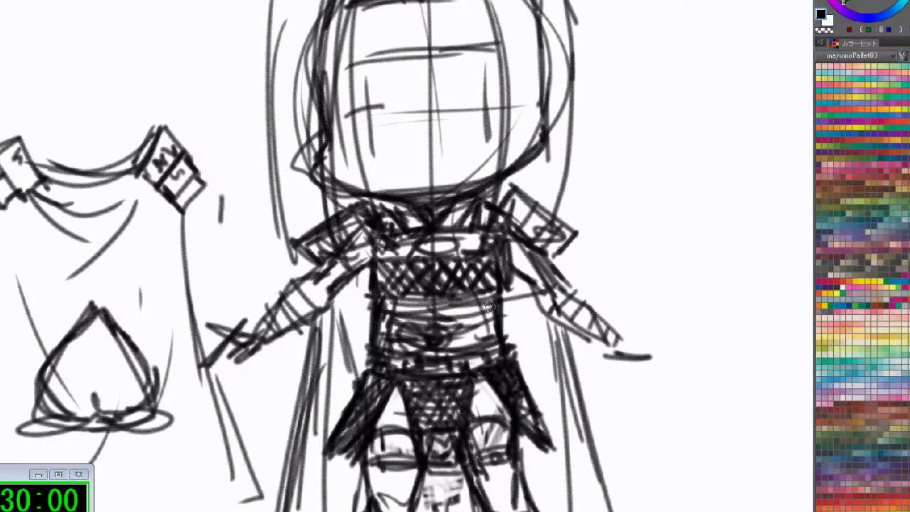
# Extend the chest band's crosshatching down to the midriff, alternating between drawing and transparent colour to tidy its lower edge
pyautogui.moveTo(466, 308)
pyautogui.mouseDown()
pyautogui.moveTo(386, 318)
pyautogui.moveTo(497, 306)
pyautogui.moveTo(504, 313)
pyautogui.moveTo(460, 313)
pyautogui.mouseUp()
pyautogui.press('c')
pyautogui.moveTo(473, 306); pyautogui.dragTo(405, 303)
pyautogui.moveTo(462, 305)
pyautogui.mouseDown()
pyautogui.moveTo(412, 305)
pyautogui.moveTo(404, 283)
pyautogui.moveTo(427, 299)
pyautogui.moveTo(441, 284)
pyautogui.moveTo(469, 299)
pyautogui.moveTo(472, 277)
pyautogui.moveTo(460, 297)
pyautogui.moveTo(401, 319)
pyautogui.moveTo(505, 317)
pyautogui.moveTo(382, 332)
pyautogui.moveTo(505, 334)
pyautogui.mouseUp()
pyautogui.press('c')
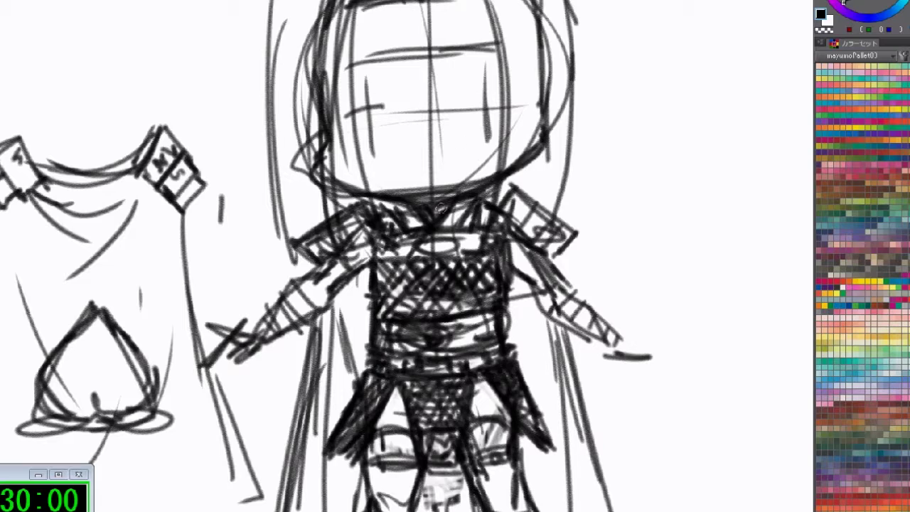
# Draw thick arched upper lash lines for both eyes along the face's horizontal guide
pyautogui.moveTo(438, 186); pyautogui.dragTo(458, 220)
pyautogui.moveTo(408, 142); pyautogui.dragTo(400, 271)
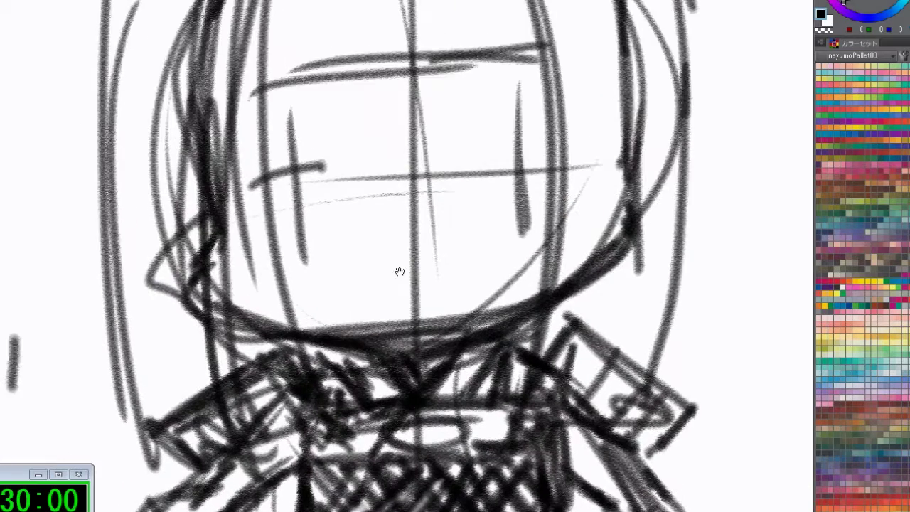
pyautogui.moveTo(254, 169)
pyautogui.mouseDown()
pyautogui.moveTo(323, 168)
pyautogui.moveTo(342, 186)
pyautogui.moveTo(327, 170)
pyautogui.moveTo(355, 178)
pyautogui.moveTo(253, 188)
pyautogui.moveTo(338, 142)
pyautogui.mouseUp()
pyautogui.moveTo(462, 160)
pyautogui.mouseDown()
pyautogui.moveTo(537, 135)
pyautogui.moveTo(586, 164)
pyautogui.mouseUp()
pyautogui.moveTo(544, 137); pyautogui.dragTo(566, 155)
pyautogui.moveTo(344, 163); pyautogui.dragTo(357, 177)
pyautogui.moveTo(275, 139); pyautogui.dragTo(411, 149)
pyautogui.moveTo(481, 142); pyautogui.dragTo(578, 135)
pyautogui.moveTo(266, 166)
pyautogui.mouseDown()
pyautogui.moveTo(371, 152)
pyautogui.moveTo(355, 174)
pyautogui.mouseUp()
pyautogui.moveTo(228, 146); pyautogui.dragTo(325, 150)
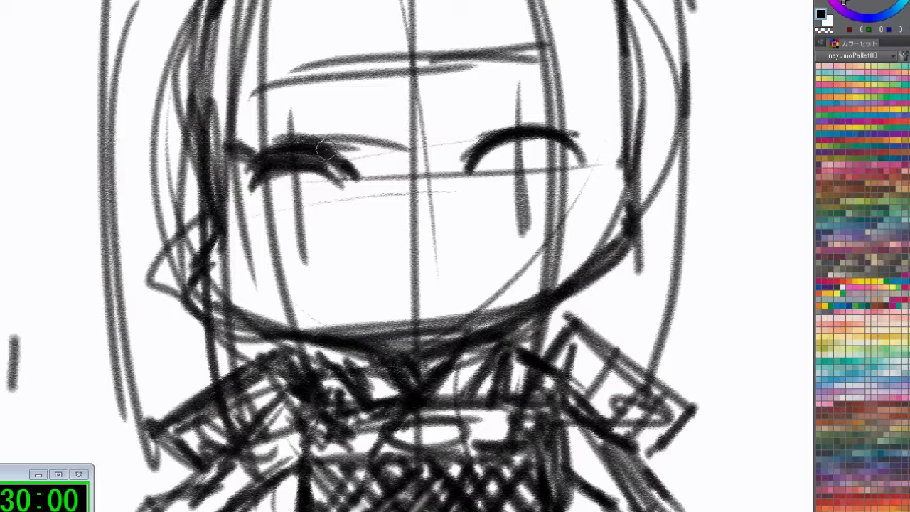
# Outline the sides and lower edges of both eyes and add a small outer lash flick
pyautogui.moveTo(568, 138); pyautogui.dragTo(593, 116)
pyautogui.moveTo(261, 168); pyautogui.dragTo(273, 230)
pyautogui.moveTo(353, 234); pyautogui.dragTo(356, 246)
pyautogui.moveTo(257, 246); pyautogui.dragTo(362, 245)
pyautogui.moveTo(469, 167)
pyautogui.mouseDown()
pyautogui.moveTo(489, 237)
pyautogui.moveTo(564, 227)
pyautogui.mouseUp()
pyautogui.moveTo(582, 162); pyautogui.dragTo(575, 226)
pyautogui.moveTo(580, 171)
pyautogui.mouseDown()
pyautogui.moveTo(527, 144)
pyautogui.moveTo(461, 173)
pyautogui.mouseUp()
pyautogui.moveTo(498, 136); pyautogui.dragTo(581, 182)
pyautogui.moveTo(470, 167)
pyautogui.mouseDown()
pyautogui.moveTo(488, 236)
pyautogui.moveTo(558, 229)
pyautogui.mouseUp()
pyautogui.moveTo(351, 154); pyautogui.dragTo(369, 173)
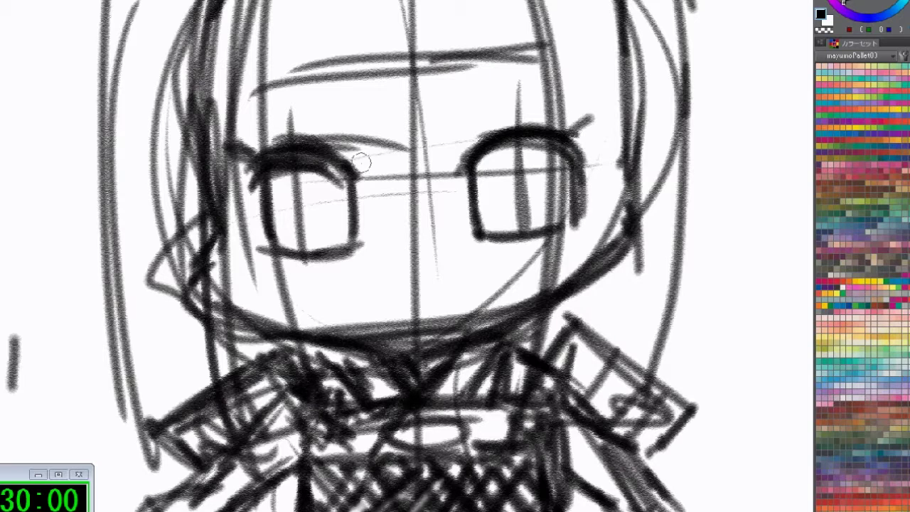
# Thicken the right eye's inner lash line and draw two eyebrows slanting down towards the nose
pyautogui.moveTo(307, 140); pyautogui.dragTo(371, 179)
pyautogui.moveTo(253, 91); pyautogui.dragTo(360, 133)
pyautogui.moveTo(251, 92); pyautogui.dragTo(271, 97)
pyautogui.moveTo(468, 108); pyautogui.dragTo(573, 56)
pyautogui.moveTo(496, 82); pyautogui.dragTo(467, 104)
pyautogui.moveTo(274, 197)
pyautogui.mouseDown()
pyautogui.moveTo(298, 159)
pyautogui.moveTo(270, 208)
pyautogui.mouseUp()
pyautogui.moveTo(318, 163)
pyautogui.mouseDown()
pyautogui.moveTo(273, 232)
pyautogui.moveTo(286, 242)
pyautogui.mouseUp()
pyautogui.moveTo(353, 191); pyautogui.dragTo(317, 246)
pyautogui.moveTo(478, 179)
pyautogui.mouseDown()
pyautogui.moveTo(523, 165)
pyautogui.moveTo(480, 225)
pyautogui.mouseUp()
pyautogui.moveTo(572, 156); pyautogui.dragTo(513, 237)
pyautogui.moveTo(284, 106); pyautogui.dragTo(328, 144)
pyautogui.moveTo(310, 114); pyautogui.dragTo(358, 145)
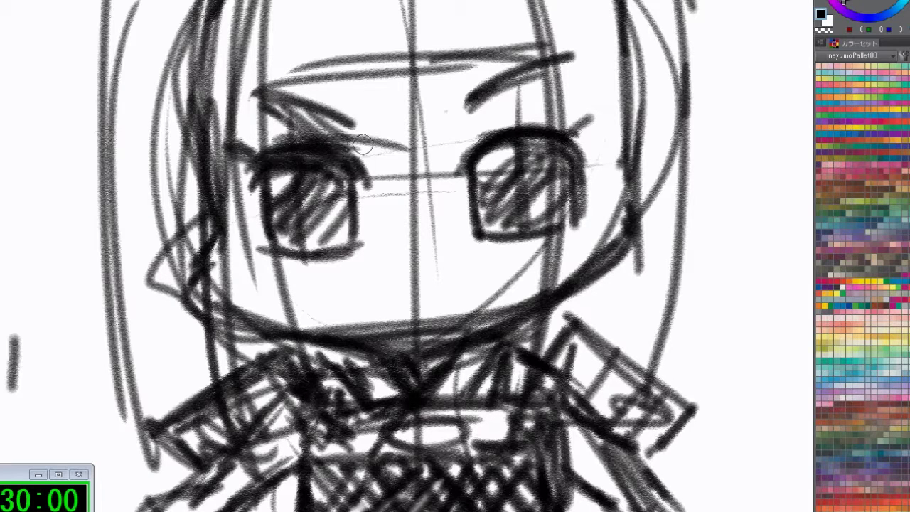
pyautogui.moveTo(470, 122); pyautogui.dragTo(487, 110)
pyautogui.hotkey('ctrl', 'z')
pyautogui.hotkey('ctrl', 'z')
pyautogui.hotkey('ctrl', 'z')
pyautogui.hotkey('ctrl', 'z')
pyautogui.hotkey('ctrl', 'z')
pyautogui.hotkey('ctrl', 'z')
pyautogui.hotkey('ctrl', 'z')
pyautogui.hotkey('ctrl', 'z')
pyautogui.hotkey('ctrl', 'z')
pyautogui.hotkey('ctrl', 'z')
pyautogui.hotkey('ctrl', 'z')
pyautogui.hotkey('ctrl', 'z')
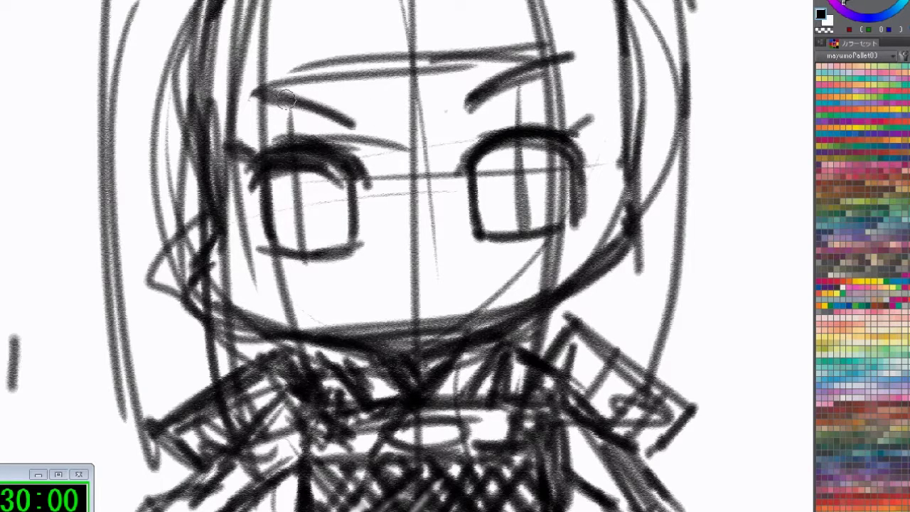
# Thicken the inner ends of both eyebrows and reinforce the right eye's outer corners
pyautogui.moveTo(286, 98); pyautogui.dragTo(356, 140)
pyautogui.moveTo(455, 123); pyautogui.dragTo(563, 54)
pyautogui.moveTo(261, 172); pyautogui.dragTo(246, 180)
pyautogui.moveTo(270, 249)
pyautogui.mouseDown()
pyautogui.moveTo(260, 246)
pyautogui.moveTo(280, 251)
pyautogui.mouseUp()
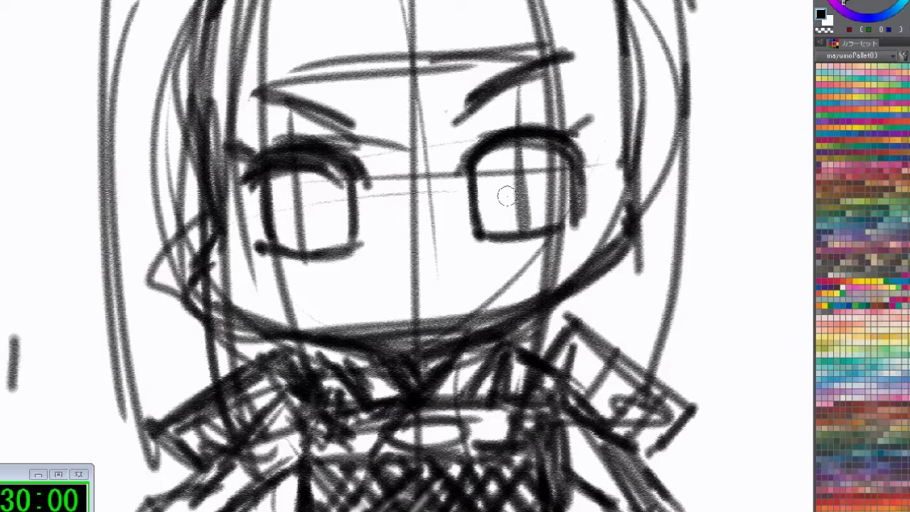
# Shade both irises with diagonal hatching, leaving a highlight in the right one, and draw a small mouth
pyautogui.moveTo(292, 203); pyautogui.dragTo(281, 181)
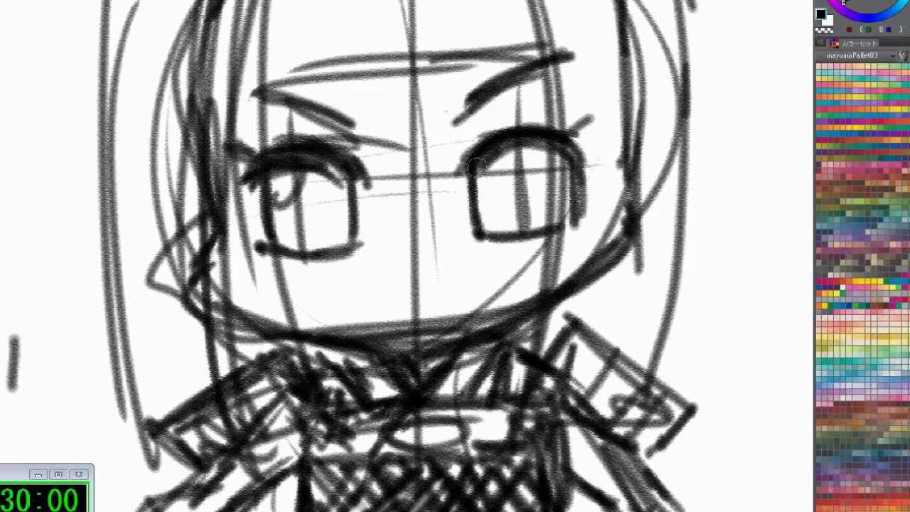
pyautogui.moveTo(519, 153); pyautogui.dragTo(487, 206)
pyautogui.moveTo(548, 156)
pyautogui.mouseDown()
pyautogui.moveTo(502, 217)
pyautogui.moveTo(506, 229)
pyautogui.mouseUp()
pyautogui.moveTo(307, 200); pyautogui.dragTo(287, 218)
pyautogui.moveTo(334, 165)
pyautogui.mouseDown()
pyautogui.moveTo(280, 221)
pyautogui.moveTo(284, 249)
pyautogui.mouseUp()
pyautogui.moveTo(350, 205); pyautogui.dragTo(323, 252)
pyautogui.moveTo(394, 301)
pyautogui.mouseDown()
pyautogui.moveTo(427, 301)
pyautogui.moveTo(412, 303)
pyautogui.mouseUp()
pyautogui.moveTo(540, 206)
pyautogui.mouseDown()
pyautogui.moveTo(436, 226)
pyautogui.moveTo(456, 247)
pyautogui.moveTo(506, 403)
pyautogui.mouseUp()
pyautogui.moveTo(377, 96)
pyautogui.mouseDown()
pyautogui.moveTo(543, 20)
pyautogui.moveTo(728, 168)
pyautogui.mouseUp()
pyautogui.moveTo(341, 100)
pyautogui.mouseDown()
pyautogui.moveTo(524, 13)
pyautogui.moveTo(598, 41)
pyautogui.moveTo(689, 122)
pyautogui.moveTo(762, 244)
pyautogui.moveTo(764, 462)
pyautogui.mouseUp()
pyautogui.moveTo(638, 339); pyautogui.dragTo(573, 299)
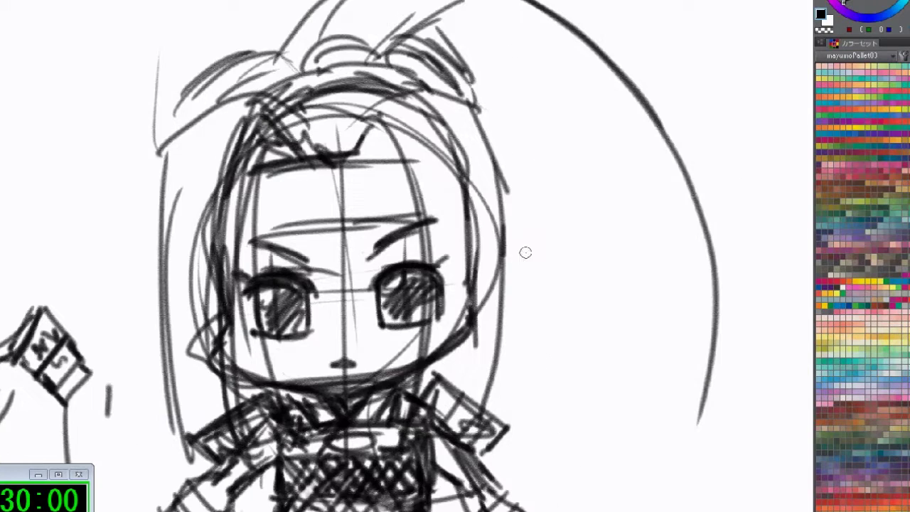
pyautogui.moveTo(314, 61)
pyautogui.mouseDown()
pyautogui.moveTo(581, 17)
pyautogui.moveTo(707, 440)
pyautogui.mouseUp()
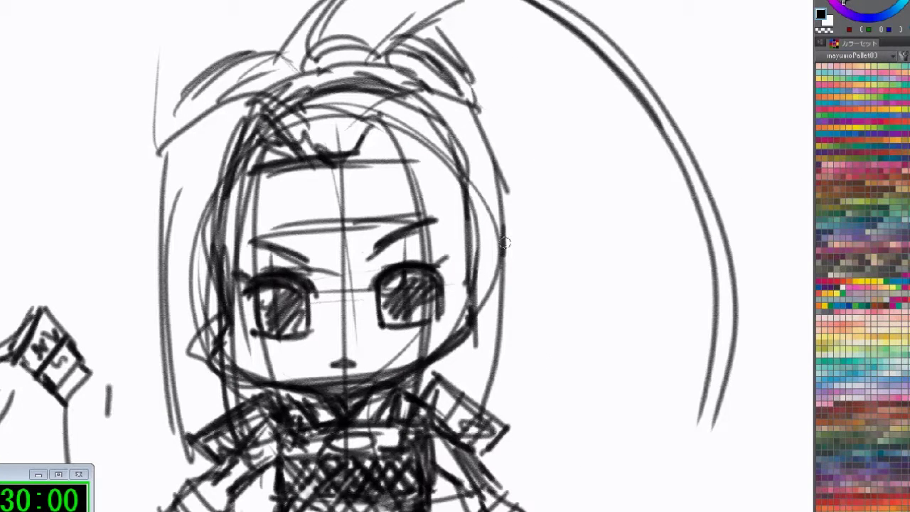
pyautogui.moveTo(504, 244)
pyautogui.mouseDown()
pyautogui.moveTo(549, 344)
pyautogui.moveTo(571, 454)
pyautogui.mouseUp()
pyautogui.hotkey('ctrl', 'z')
pyautogui.hotkey('ctrl', 'z')
pyautogui.hotkey('ctrl', 'z')
pyautogui.moveTo(287, 69)
pyautogui.mouseDown()
pyautogui.moveTo(393, 10)
pyautogui.moveTo(428, 77)
pyautogui.mouseUp()
pyautogui.moveTo(276, 33); pyautogui.dragTo(266, 65)
pyautogui.moveTo(509, 160); pyautogui.dragTo(524, 198)
pyautogui.moveTo(500, 176); pyautogui.dragTo(544, 253)
pyautogui.moveTo(440, 103); pyautogui.dragTo(498, 182)
pyautogui.moveTo(513, 191); pyautogui.dragTo(738, 507)
pyautogui.moveTo(561, 401); pyautogui.dragTo(595, 355)
pyautogui.moveTo(213, 154)
pyautogui.mouseDown()
pyautogui.moveTo(33, 414)
pyautogui.moveTo(33, 462)
pyautogui.mouseUp()
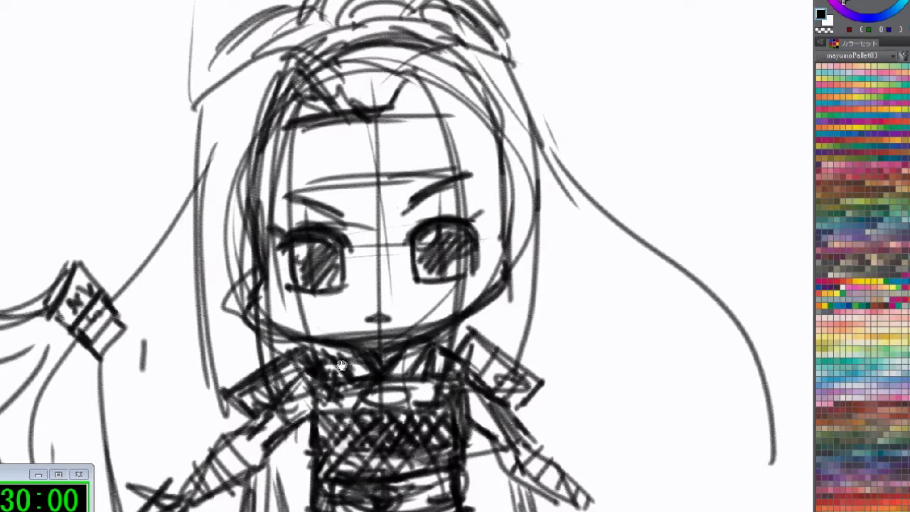
pyautogui.scroll(-2, 341, 363)
pyautogui.scroll(3, 341, 364)
pyautogui.hotkey('ctrl', 'z')
pyautogui.hotkey('ctrl', 'z')
pyautogui.hotkey('ctrl', 'z')
pyautogui.hotkey('ctrl', 'z')
pyautogui.moveTo(439, 225)
pyautogui.mouseDown()
pyautogui.moveTo(450, 305)
pyautogui.moveTo(445, 299)
pyautogui.mouseUp()
pyautogui.hotkey('ctrl', 'z')
pyautogui.hotkey('ctrl', 'z')
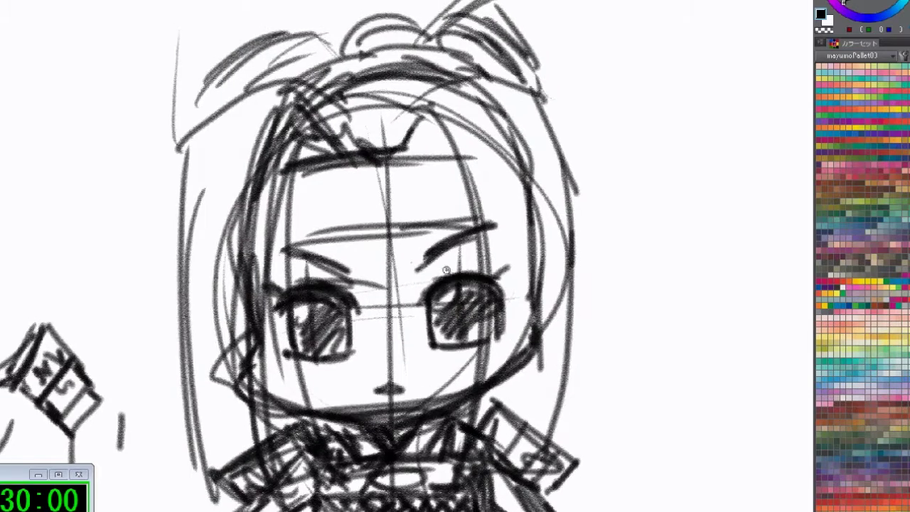
pyautogui.moveTo(491, 87); pyautogui.dragTo(445, 144)
pyautogui.moveTo(446, 55); pyautogui.dragTo(459, 89)
pyautogui.scroll(-1, 452, 193)
pyautogui.moveTo(452, 194); pyautogui.dragTo(462, 122)
pyautogui.moveTo(441, 22); pyautogui.dragTo(466, 0)
pyautogui.moveTo(526, 1)
pyautogui.mouseDown()
pyautogui.moveTo(603, 60)
pyautogui.moveTo(676, 366)
pyautogui.mouseUp()
pyautogui.moveTo(549, 1)
pyautogui.mouseDown()
pyautogui.moveTo(596, 69)
pyautogui.moveTo(645, 502)
pyautogui.mouseUp()
pyautogui.moveTo(441, 44)
pyautogui.mouseDown()
pyautogui.moveTo(501, 2)
pyautogui.moveTo(655, 228)
pyautogui.moveTo(639, 492)
pyautogui.mouseUp()
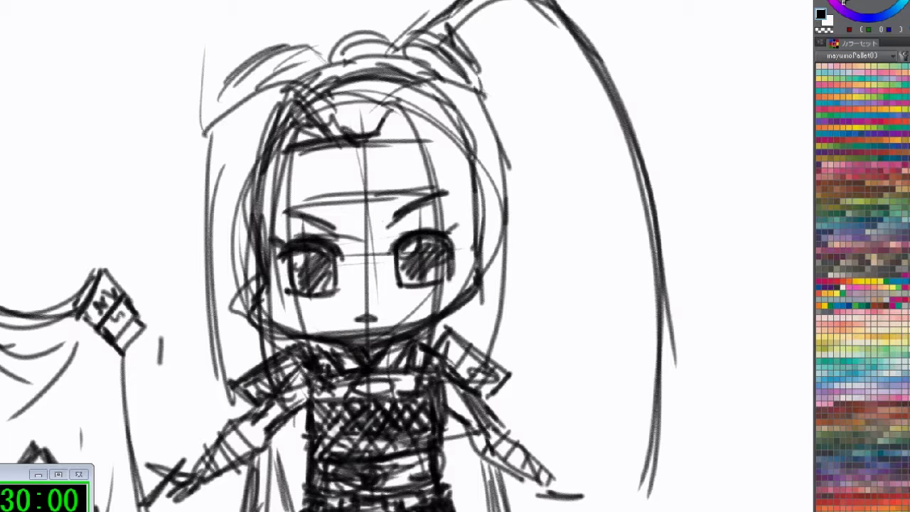
pyautogui.moveTo(549, 2); pyautogui.dragTo(642, 370)
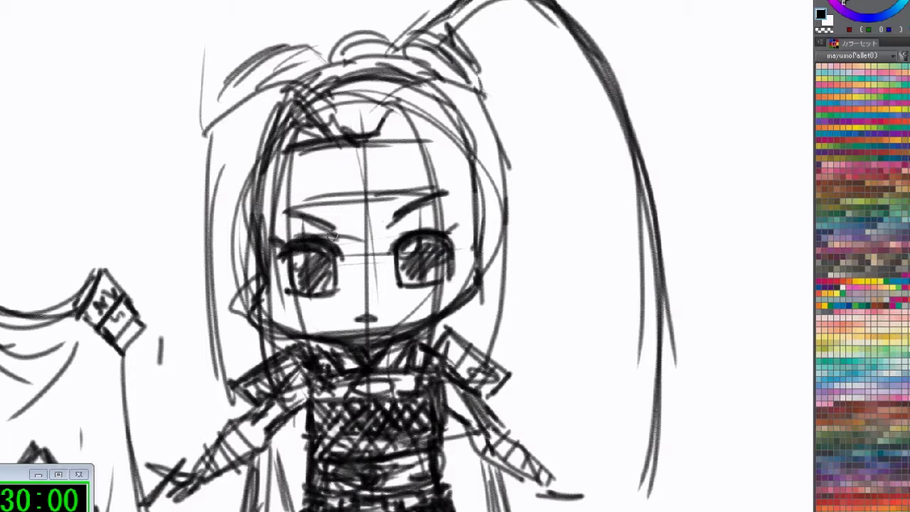
pyautogui.moveTo(309, 52)
pyautogui.mouseDown()
pyautogui.moveTo(294, 20)
pyautogui.moveTo(207, 9)
pyautogui.mouseUp()
pyautogui.moveTo(299, 10); pyautogui.dragTo(197, 6)
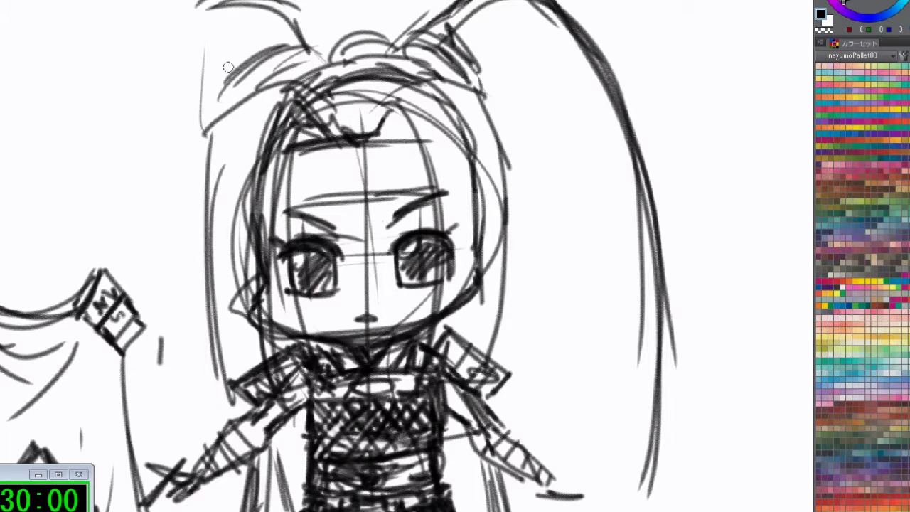
pyautogui.moveTo(271, 75); pyautogui.dragTo(397, 76)
pyautogui.moveTo(334, 3); pyautogui.dragTo(224, 188)
pyautogui.moveTo(276, 78); pyautogui.dragTo(231, 374)
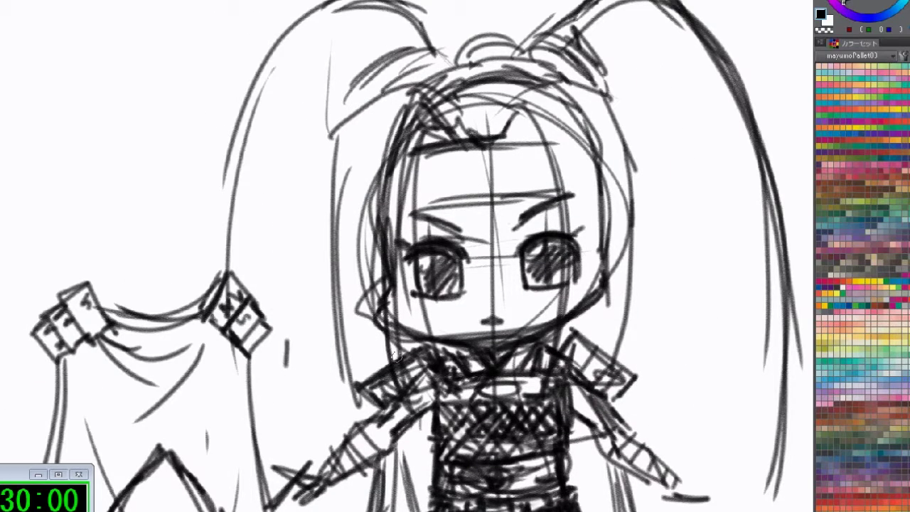
pyautogui.hotkey('ctrl', 'z')
pyautogui.hotkey('ctrl', 'z')
pyautogui.hotkey('ctrl', 'z')
pyautogui.hotkey('ctrl', 'z')
pyautogui.hotkey('ctrl', 'z')
pyautogui.hotkey('ctrl', 'z')
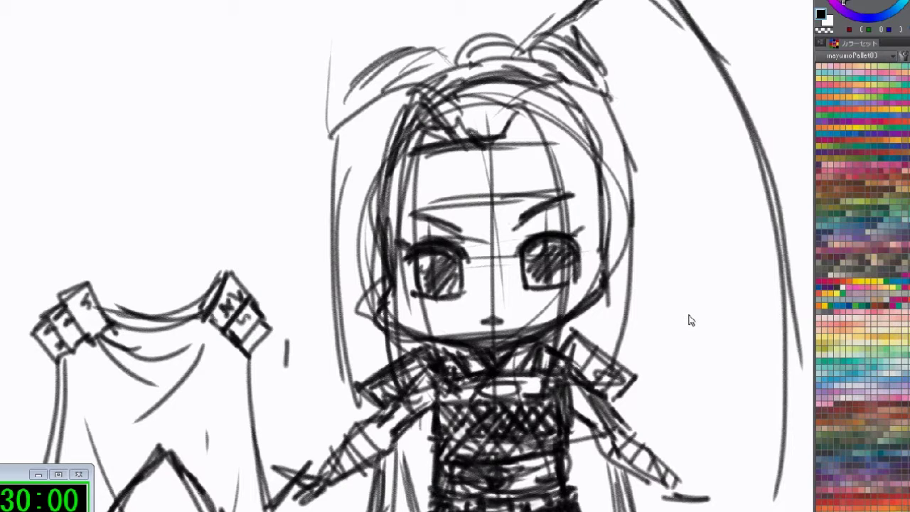
pyautogui.hotkey('ctrl', 'z')
pyautogui.hotkey('ctrl', 'z')
pyautogui.keyDown('space'); pyautogui.moveTo(693, 295); pyautogui.dragTo(674, 394); pyautogui.keyUp('space')
pyautogui.moveTo(375, 76); pyautogui.dragTo(466, 69)
pyautogui.moveTo(372, 95); pyautogui.dragTo(554, 70)
pyautogui.moveTo(555, 70)
pyautogui.mouseDown()
pyautogui.moveTo(512, 64)
pyautogui.moveTo(428, 84)
pyautogui.mouseUp()
pyautogui.moveTo(374, 120); pyautogui.dragTo(380, 141)
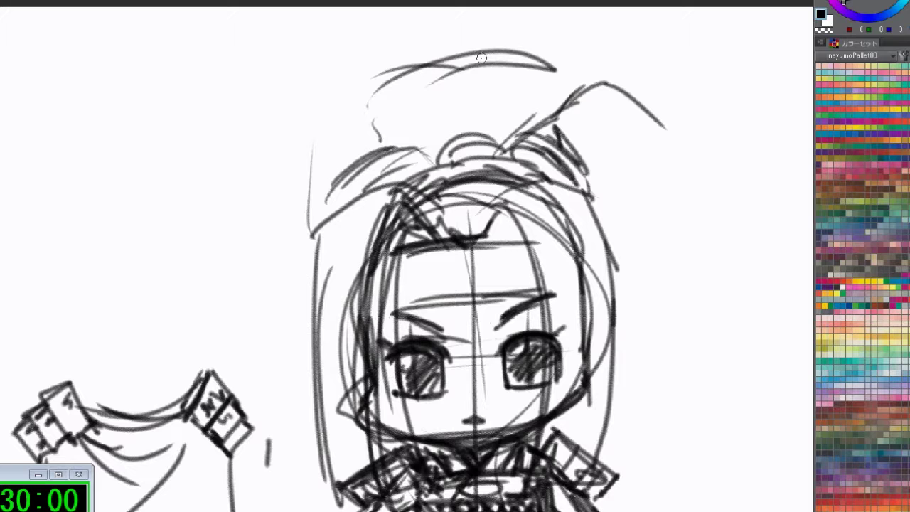
pyautogui.hotkey('ctrl', 'z')
pyautogui.hotkey('ctrl', 'z')
pyautogui.hotkey('ctrl', 'z')
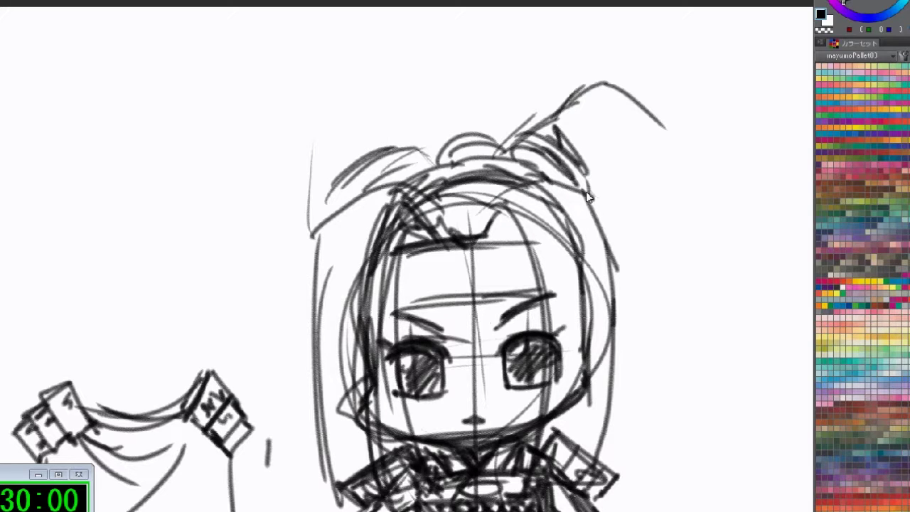
pyautogui.hotkey('ctrl', 'z')
# Draw two short crossing hair strands just outside the head, beside the character's left cheek
pyautogui.keyDown('space'); pyautogui.moveTo(578, 184); pyautogui.dragTo(512, 55); pyautogui.keyUp('space')
pyautogui.moveTo(525, 57)
pyautogui.mouseDown()
pyautogui.moveTo(574, 67)
pyautogui.moveTo(582, 299)
pyautogui.mouseUp()
pyautogui.hotkey('ctrl', 'z')
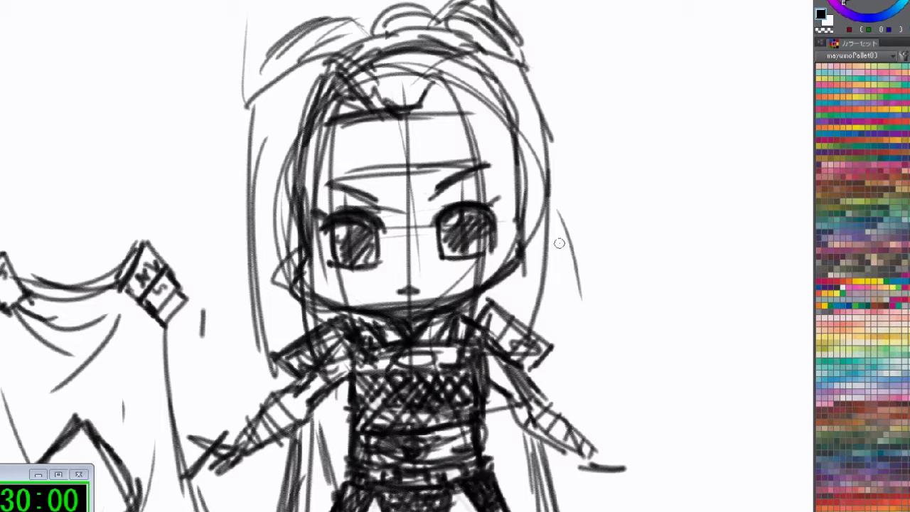
pyautogui.moveTo(553, 235); pyautogui.dragTo(620, 324)
pyautogui.moveTo(600, 1)
pyautogui.mouseDown()
pyautogui.moveTo(625, 35)
pyautogui.moveTo(626, 465)
pyautogui.mouseUp()
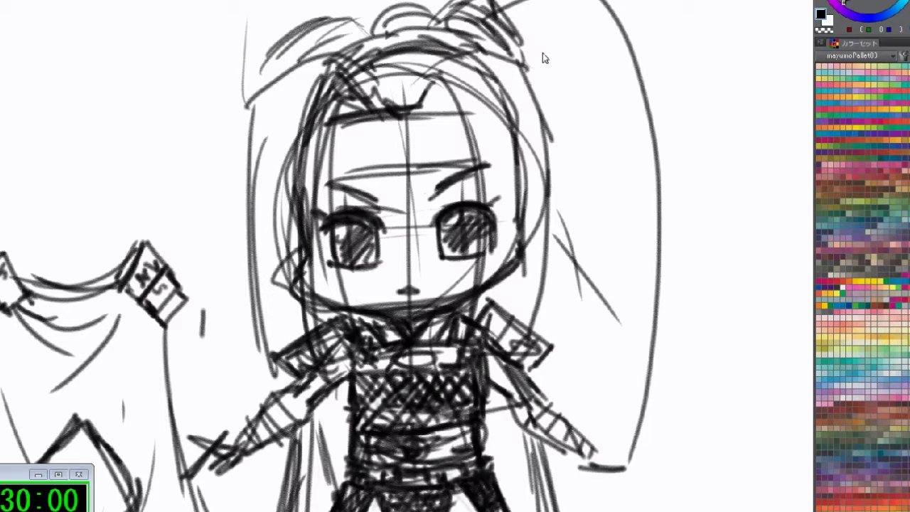
pyautogui.hotkey('ctrl', 'z')
pyautogui.moveTo(600, 1)
pyautogui.mouseDown()
pyautogui.moveTo(634, 400)
pyautogui.moveTo(607, 77)
pyautogui.moveTo(598, 392)
pyautogui.mouseUp()
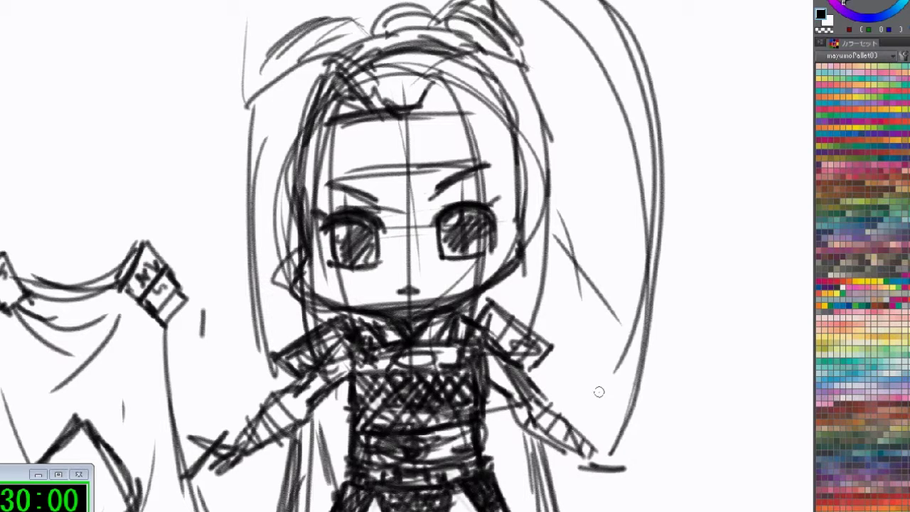
pyautogui.moveTo(549, 133); pyautogui.dragTo(583, 458)
pyautogui.scroll(-4, 554, 264)
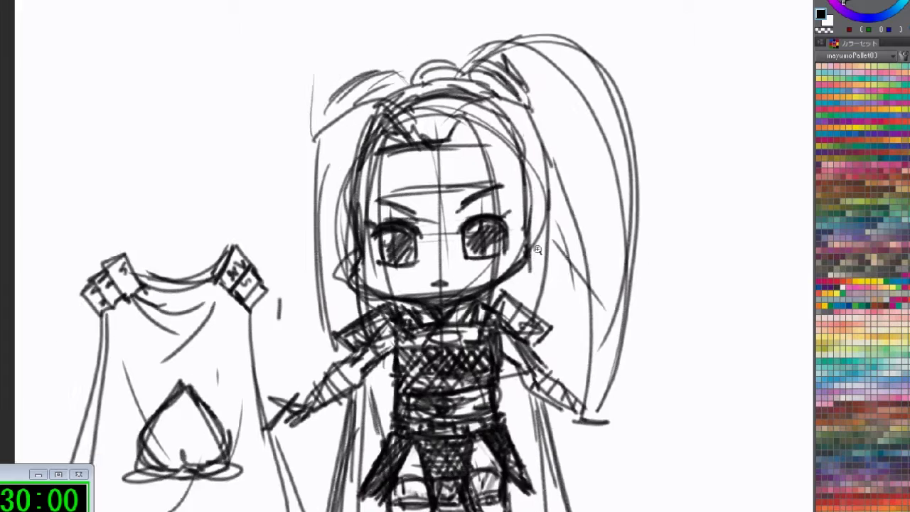
pyautogui.moveTo(554, 269); pyautogui.dragTo(528, 242)
pyautogui.hotkey('ctrl', 'z')
pyautogui.hotkey('ctrl', 'z')
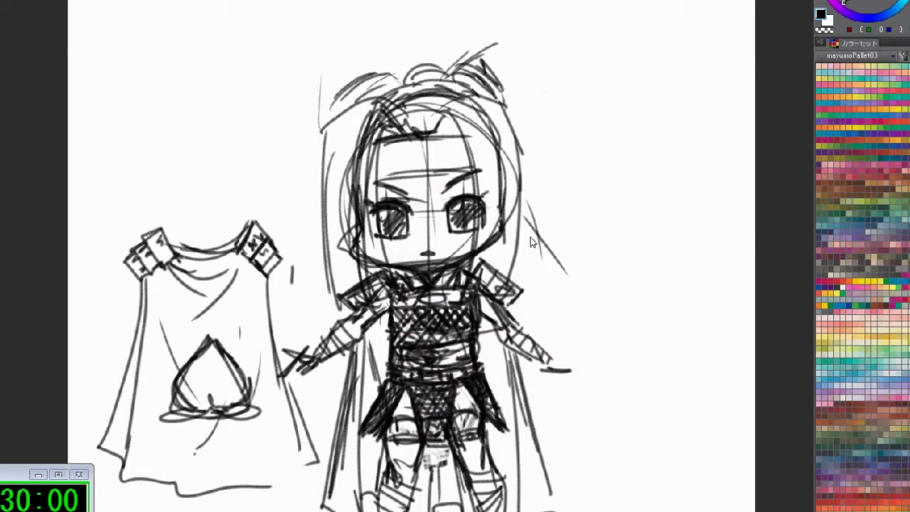
# Add denser hair strokes to the raised hair bump on the character's right side
pyautogui.moveTo(408, 68)
pyautogui.mouseDown()
pyautogui.moveTo(393, 72)
pyautogui.moveTo(396, 94)
pyautogui.mouseUp()
pyautogui.moveTo(355, 78)
pyautogui.mouseDown()
pyautogui.moveTo(368, 105)
pyautogui.moveTo(394, 75)
pyautogui.moveTo(384, 70)
pyautogui.mouseUp()
pyautogui.moveTo(481, 64)
pyautogui.mouseDown()
pyautogui.moveTo(512, 34)
pyautogui.moveTo(571, 50)
pyautogui.moveTo(599, 96)
pyautogui.mouseUp()
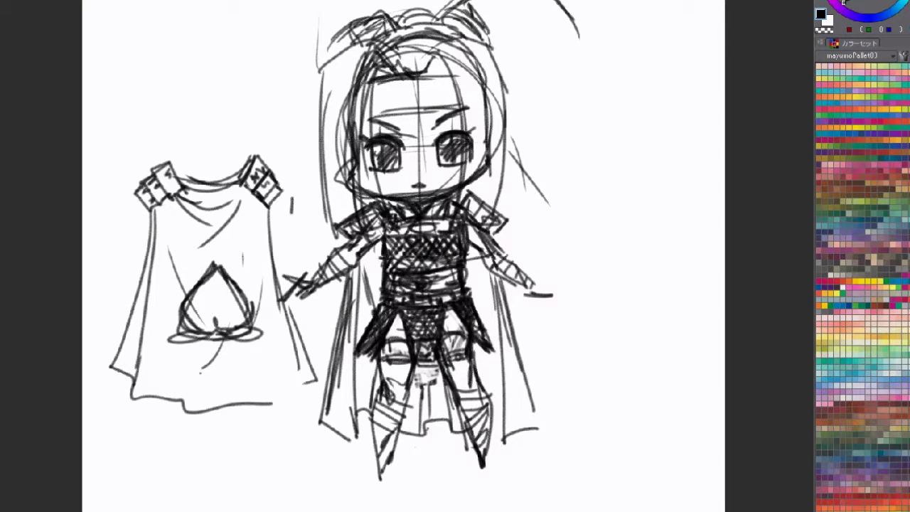
pyautogui.moveTo(589, 123); pyautogui.dragTo(299, 175)
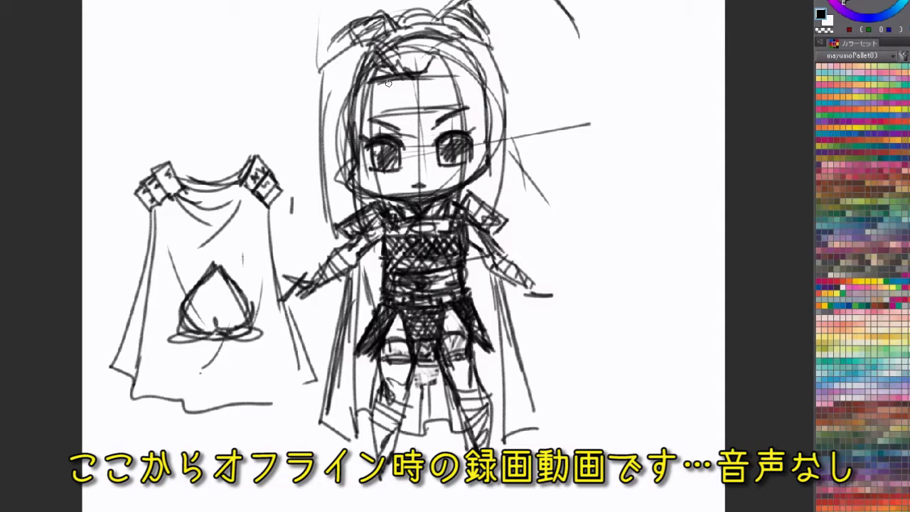
pyautogui.moveTo(387, 83); pyautogui.dragTo(212, 179)
pyautogui.hotkey('ctrl', 'z')
pyautogui.hotkey('ctrl', 'z')
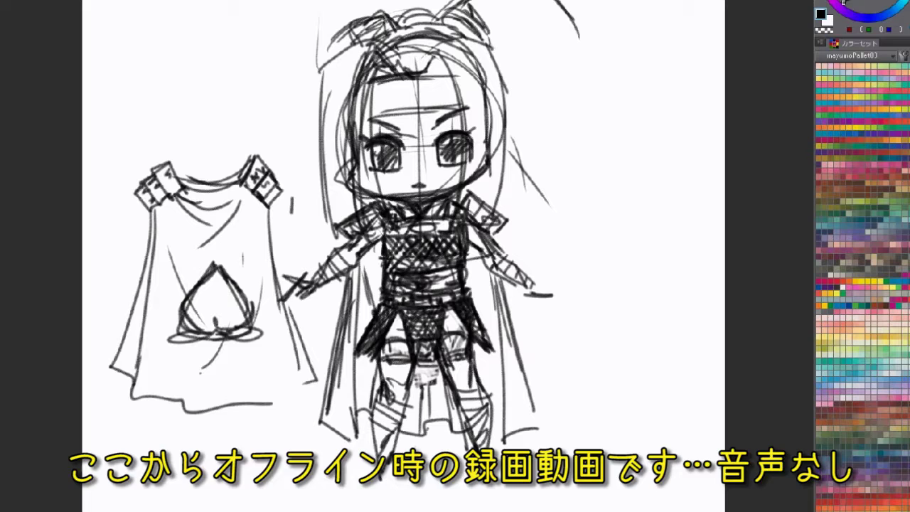
pyautogui.moveTo(554, 2); pyautogui.dragTo(580, 64)
pyautogui.moveTo(558, 8); pyautogui.dragTo(568, 129)
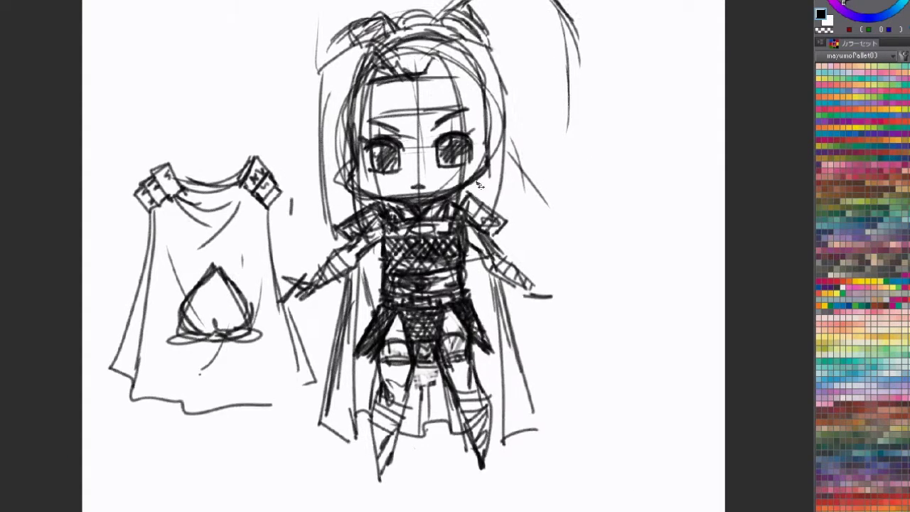
pyautogui.moveTo(292, 206); pyautogui.dragTo(293, 286)
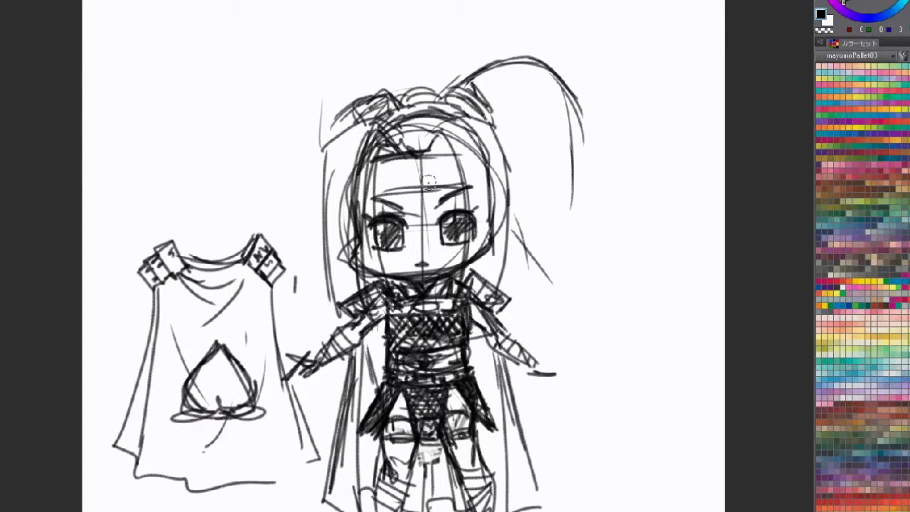
pyautogui.moveTo(472, 75)
pyautogui.mouseDown()
pyautogui.moveTo(552, 66)
pyautogui.moveTo(564, 102)
pyautogui.moveTo(564, 177)
pyautogui.mouseUp()
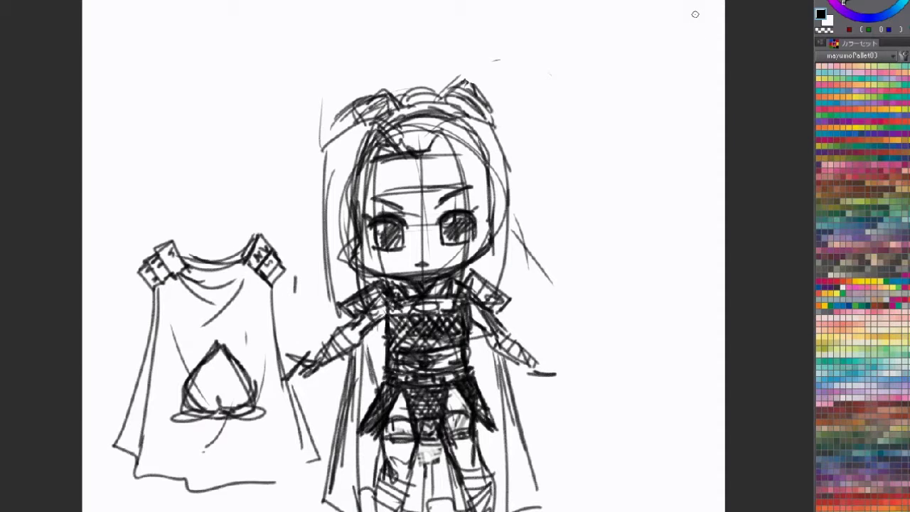
pyautogui.moveTo(414, 79)
pyautogui.mouseDown()
pyautogui.moveTo(407, 90)
pyautogui.moveTo(436, 94)
pyautogui.mouseUp()
pyautogui.moveTo(382, 23)
pyautogui.mouseDown()
pyautogui.moveTo(418, 3)
pyautogui.moveTo(372, 26)
pyautogui.moveTo(389, 54)
pyautogui.mouseUp()
pyautogui.moveTo(382, 14)
pyautogui.mouseDown()
pyautogui.moveTo(418, 3)
pyautogui.moveTo(473, 21)
pyautogui.moveTo(525, 114)
pyautogui.mouseUp()
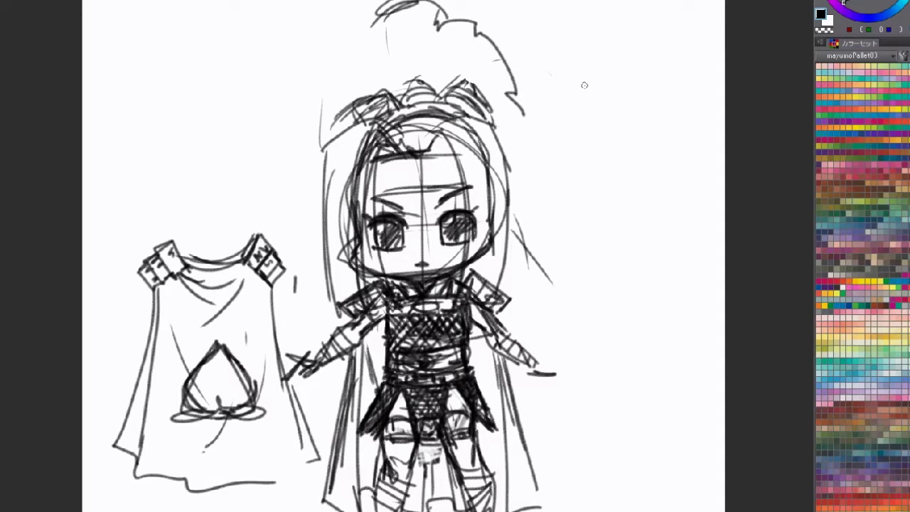
pyautogui.hotkey('ctrl', 'z')
pyautogui.hotkey('ctrl', 'z')
pyautogui.hotkey('ctrl', 'z')
pyautogui.hotkey('ctrl', 'z')
pyautogui.hotkey('ctrl', 'z')
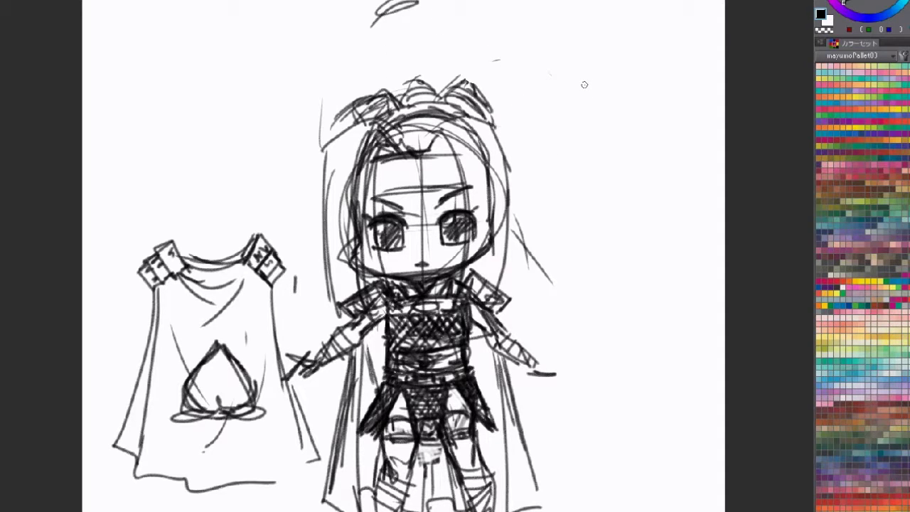
# Sketch a fan of broad, spiky upswept hair locks spreading across the top of the head
pyautogui.moveTo(367, 46)
pyautogui.mouseDown()
pyautogui.moveTo(425, 14)
pyautogui.moveTo(420, 61)
pyautogui.moveTo(445, 15)
pyautogui.moveTo(474, 54)
pyautogui.moveTo(451, 77)
pyautogui.moveTo(526, 96)
pyautogui.moveTo(498, 142)
pyautogui.mouseUp()
pyautogui.moveTo(367, 46)
pyautogui.mouseDown()
pyautogui.moveTo(334, 96)
pyautogui.moveTo(327, 132)
pyautogui.moveTo(381, 78)
pyautogui.moveTo(373, 76)
pyautogui.mouseUp()
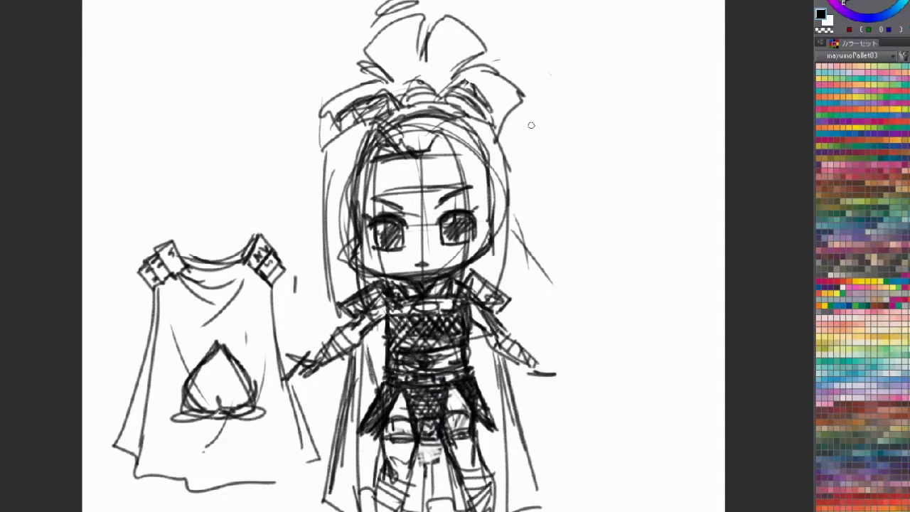
# Undo the spiky fan of upswept hair locks above the head
pyautogui.hotkey('ctrl', 'z')
pyautogui.hotkey('ctrl', 'z')
# Try long curved hair locks with jagged tips, drooping from the crown over the character's right side
pyautogui.moveTo(406, 47); pyautogui.dragTo(329, 76)
pyautogui.moveTo(381, 55)
pyautogui.mouseDown()
pyautogui.moveTo(291, 125)
pyautogui.moveTo(308, 114)
pyautogui.moveTo(322, 131)
pyautogui.mouseUp()
pyautogui.moveTo(403, 86); pyautogui.dragTo(310, 148)
pyautogui.moveTo(421, 69)
pyautogui.mouseDown()
pyautogui.moveTo(400, 49)
pyautogui.moveTo(307, 65)
pyautogui.moveTo(305, 118)
pyautogui.mouseUp()
pyautogui.moveTo(312, 73); pyautogui.dragTo(303, 127)
pyautogui.moveTo(372, 103); pyautogui.dragTo(301, 184)
pyautogui.moveTo(320, 144)
pyautogui.mouseDown()
pyautogui.moveTo(295, 201)
pyautogui.moveTo(317, 224)
pyautogui.mouseUp()
# Try matching curved locks sweeping outward from the crown over the character's left side
pyautogui.moveTo(431, 68)
pyautogui.mouseDown()
pyautogui.moveTo(422, 88)
pyautogui.moveTo(466, 58)
pyautogui.moveTo(418, 47)
pyautogui.moveTo(506, 28)
pyautogui.mouseUp()
pyautogui.moveTo(445, 87)
pyautogui.mouseDown()
pyautogui.moveTo(469, 71)
pyautogui.moveTo(509, 68)
pyautogui.mouseUp()
pyautogui.moveTo(443, 93); pyautogui.dragTo(519, 83)
pyautogui.moveTo(509, 30); pyautogui.dragTo(550, 151)
pyautogui.moveTo(483, 132)
pyautogui.mouseDown()
pyautogui.moveTo(547, 177)
pyautogui.moveTo(543, 192)
pyautogui.mouseUp()
pyautogui.moveTo(523, 160); pyautogui.dragTo(543, 213)
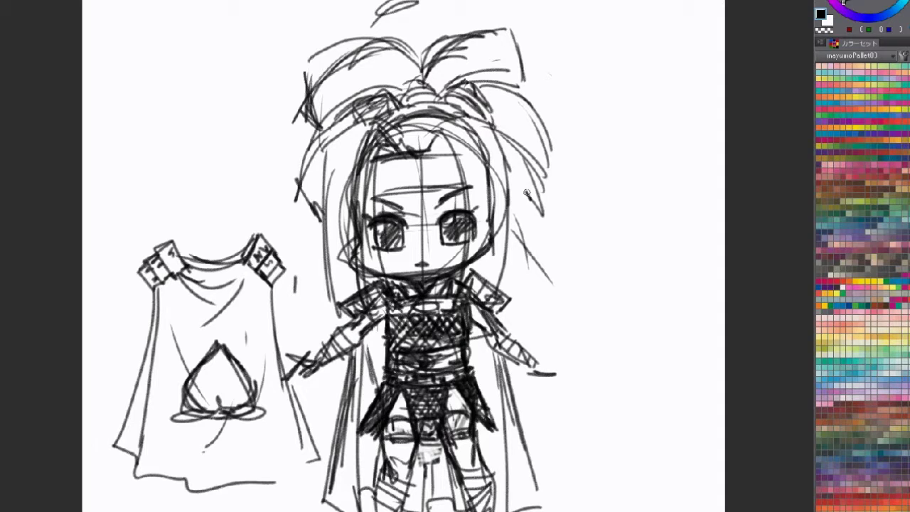
pyautogui.moveTo(429, 64); pyautogui.dragTo(497, 53)
# Undo all the drooping locks sketched on both sides of the crown
pyautogui.hotkey('ctrl', 'z')
pyautogui.hotkey('ctrl', 'z')
pyautogui.hotkey('ctrl', 'z')
pyautogui.hotkey('ctrl', 'z')
pyautogui.hotkey('ctrl', 'z')
pyautogui.hotkey('ctrl', 'z')
pyautogui.hotkey('ctrl', 'z')
pyautogui.hotkey('ctrl', 'z')
pyautogui.hotkey('ctrl', 'z')
pyautogui.hotkey('ctrl', 'z')
pyautogui.hotkey('ctrl', 'z')
pyautogui.hotkey('ctrl', 'z')
pyautogui.hotkey('ctrl', 'z')
pyautogui.hotkey('ctrl', 'z')
pyautogui.hotkey('ctrl', 'z')
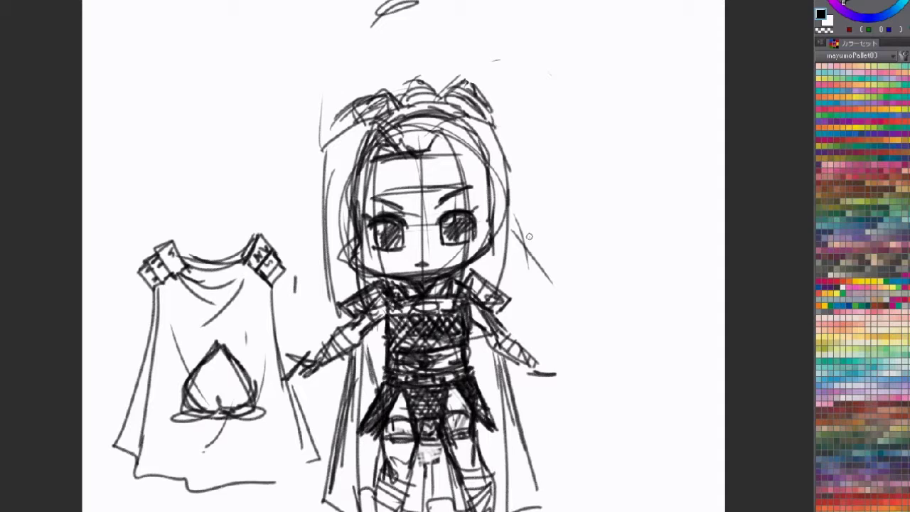
# Sketch a large hair plume arching over the crown and falling in strands past the character's right side
pyautogui.moveTo(461, 24)
pyautogui.mouseDown()
pyautogui.moveTo(423, 13)
pyautogui.moveTo(327, 83)
pyautogui.moveTo(343, 68)
pyautogui.moveTo(295, 201)
pyautogui.mouseUp()
pyautogui.moveTo(313, 134)
pyautogui.mouseDown()
pyautogui.moveTo(291, 227)
pyautogui.moveTo(448, 80)
pyautogui.mouseUp()
pyautogui.moveTo(442, 47)
pyautogui.mouseDown()
pyautogui.moveTo(388, 28)
pyautogui.moveTo(463, 88)
pyautogui.mouseUp()
pyautogui.moveTo(462, 85)
pyautogui.mouseDown()
pyautogui.moveTo(348, 84)
pyautogui.moveTo(333, 135)
pyautogui.mouseUp()
pyautogui.moveTo(391, 39)
pyautogui.mouseDown()
pyautogui.moveTo(333, 83)
pyautogui.moveTo(319, 128)
pyautogui.mouseUp()
pyautogui.moveTo(416, 82)
pyautogui.mouseDown()
pyautogui.moveTo(344, 63)
pyautogui.moveTo(426, 91)
pyautogui.mouseUp()
pyautogui.moveTo(398, 27); pyautogui.dragTo(448, 85)
pyautogui.moveTo(402, 68); pyautogui.dragTo(309, 101)
pyautogui.moveTo(342, 68); pyautogui.dragTo(277, 174)
pyautogui.moveTo(317, 101)
pyautogui.mouseDown()
pyautogui.moveTo(292, 212)
pyautogui.moveTo(324, 220)
pyautogui.mouseUp()
pyautogui.moveTo(463, 71); pyautogui.dragTo(463, 93)
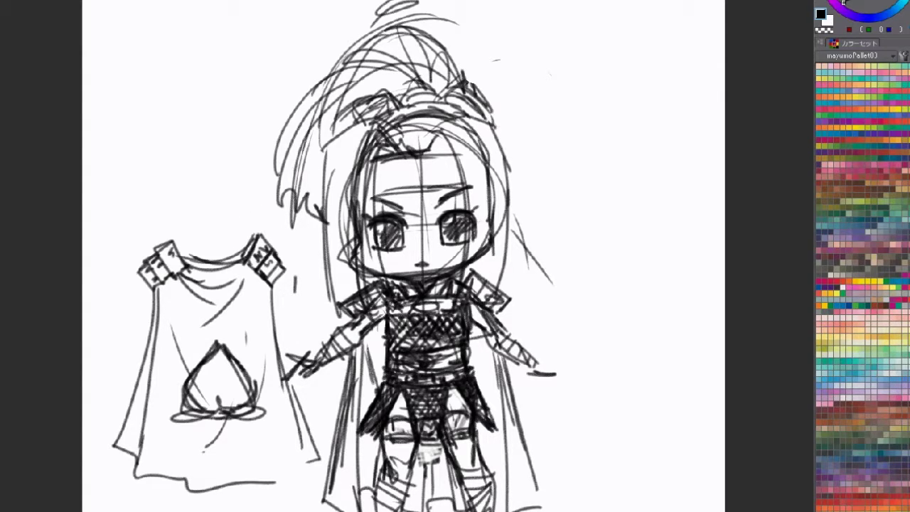
# Extend the plume into a rounded dome over the character's left side, with flicked-out ends on both sides of the head
pyautogui.moveTo(325, 78)
pyautogui.mouseDown()
pyautogui.moveTo(401, 29)
pyautogui.moveTo(482, 73)
pyautogui.moveTo(452, 35)
pyautogui.moveTo(480, 53)
pyautogui.moveTo(494, 84)
pyautogui.moveTo(517, 165)
pyautogui.mouseUp()
pyautogui.moveTo(457, 14); pyautogui.dragTo(515, 162)
pyautogui.moveTo(388, 29)
pyautogui.mouseDown()
pyautogui.moveTo(494, 101)
pyautogui.moveTo(515, 163)
pyautogui.mouseUp()
pyautogui.moveTo(505, 132)
pyautogui.mouseDown()
pyautogui.moveTo(508, 171)
pyautogui.moveTo(538, 166)
pyautogui.moveTo(518, 192)
pyautogui.mouseUp()
pyautogui.moveTo(334, 79)
pyautogui.mouseDown()
pyautogui.moveTo(307, 180)
pyautogui.moveTo(262, 177)
pyautogui.moveTo(282, 244)
pyautogui.moveTo(327, 270)
pyautogui.mouseUp()
pyautogui.moveTo(506, 266)
pyautogui.mouseDown()
pyautogui.moveTo(539, 246)
pyautogui.moveTo(559, 157)
pyautogui.moveTo(511, 161)
pyautogui.moveTo(534, 235)
pyautogui.mouseUp()
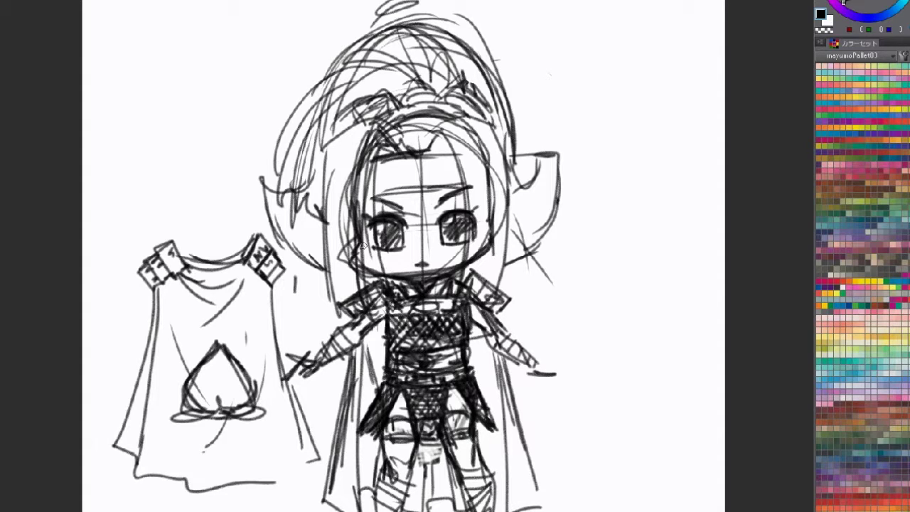
# Add short inner strands to the flicked-out hair ends on both sides of the head
pyautogui.moveTo(282, 205)
pyautogui.mouseDown()
pyautogui.moveTo(306, 163)
pyautogui.moveTo(273, 192)
pyautogui.moveTo(310, 178)
pyautogui.mouseUp()
pyautogui.moveTo(276, 187)
pyautogui.mouseDown()
pyautogui.moveTo(291, 196)
pyautogui.moveTo(318, 189)
pyautogui.mouseUp()
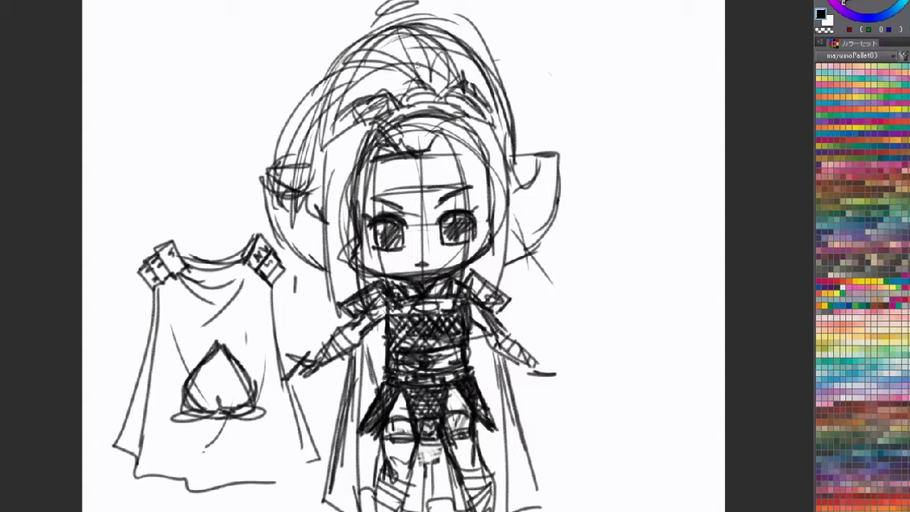
pyautogui.moveTo(534, 151); pyautogui.dragTo(519, 233)
pyautogui.moveTo(547, 184)
pyautogui.mouseDown()
pyautogui.moveTo(513, 241)
pyautogui.moveTo(522, 210)
pyautogui.mouseUp()
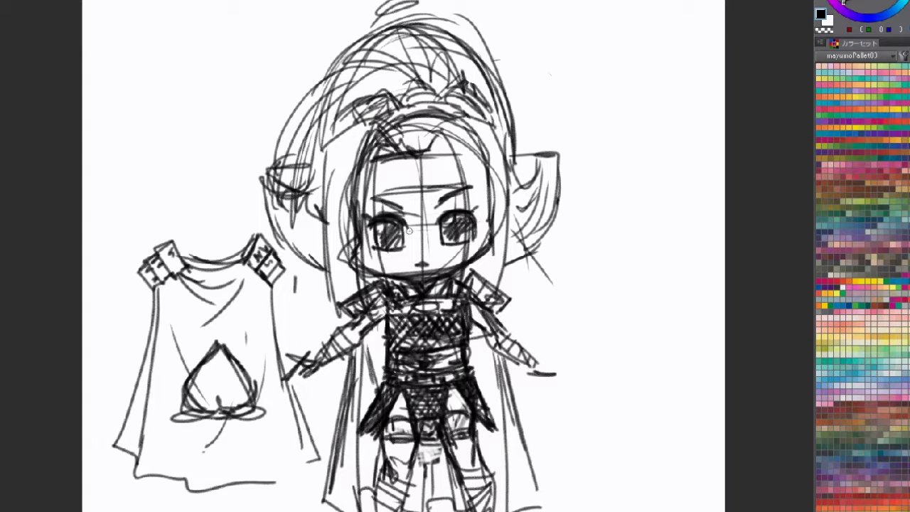
pyautogui.moveTo(275, 180)
pyautogui.mouseDown()
pyautogui.moveTo(294, 224)
pyautogui.moveTo(310, 222)
pyautogui.mouseUp()
# Draw long straight hair strands framing the face on both sides, from the hairline down to the shoulders
pyautogui.moveTo(351, 149); pyautogui.dragTo(342, 288)
pyautogui.moveTo(333, 164); pyautogui.dragTo(327, 298)
pyautogui.moveTo(474, 142)
pyautogui.mouseDown()
pyautogui.moveTo(469, 281)
pyautogui.moveTo(479, 280)
pyautogui.mouseUp()
pyautogui.moveTo(486, 123); pyautogui.dragTo(496, 302)
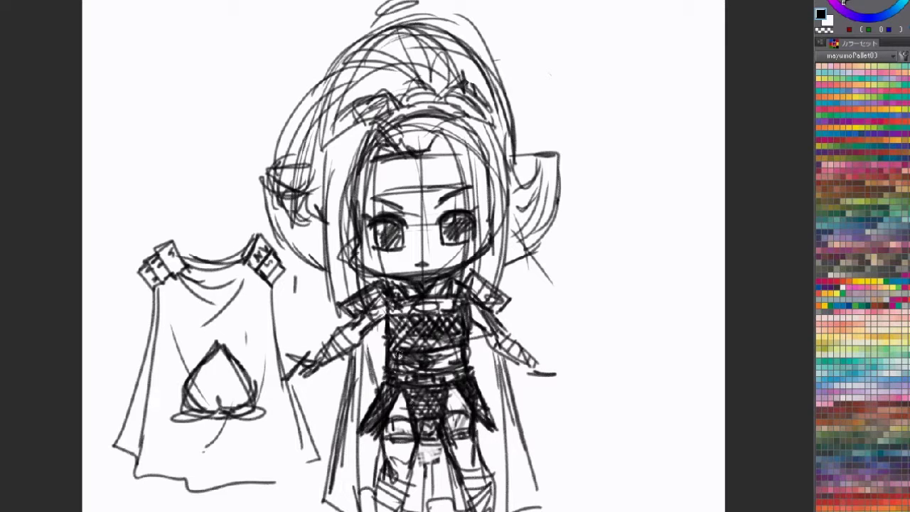
pyautogui.moveTo(344, 133)
pyautogui.mouseDown()
pyautogui.moveTo(322, 197)
pyautogui.moveTo(357, 122)
pyautogui.moveTo(379, 117)
pyautogui.mouseUp()
pyautogui.moveTo(379, 116)
pyautogui.mouseDown()
pyautogui.moveTo(351, 122)
pyautogui.moveTo(325, 217)
pyautogui.mouseUp()
pyautogui.moveTo(330, 186); pyautogui.dragTo(327, 308)
pyautogui.moveTo(346, 171); pyautogui.dragTo(340, 303)
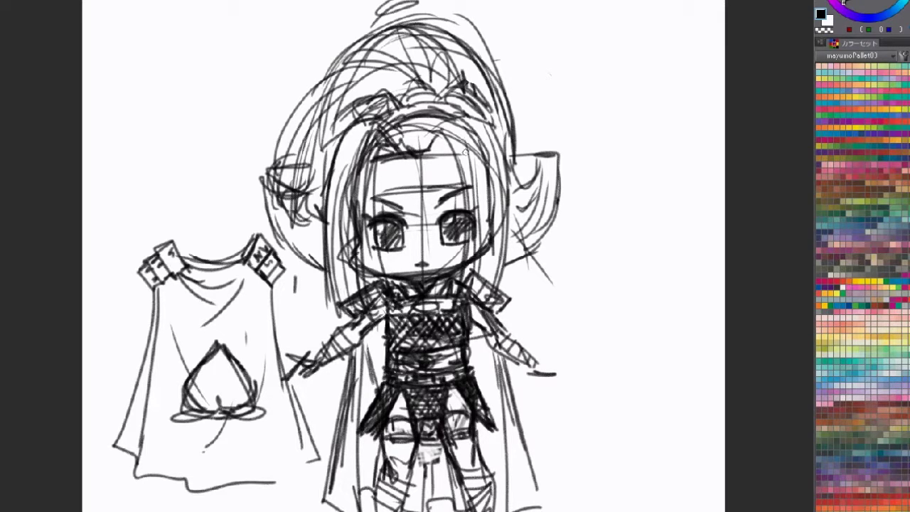
pyautogui.moveTo(464, 145); pyautogui.dragTo(479, 286)
pyautogui.moveTo(487, 178); pyautogui.dragTo(491, 285)
pyautogui.moveTo(497, 238); pyautogui.dragTo(508, 286)
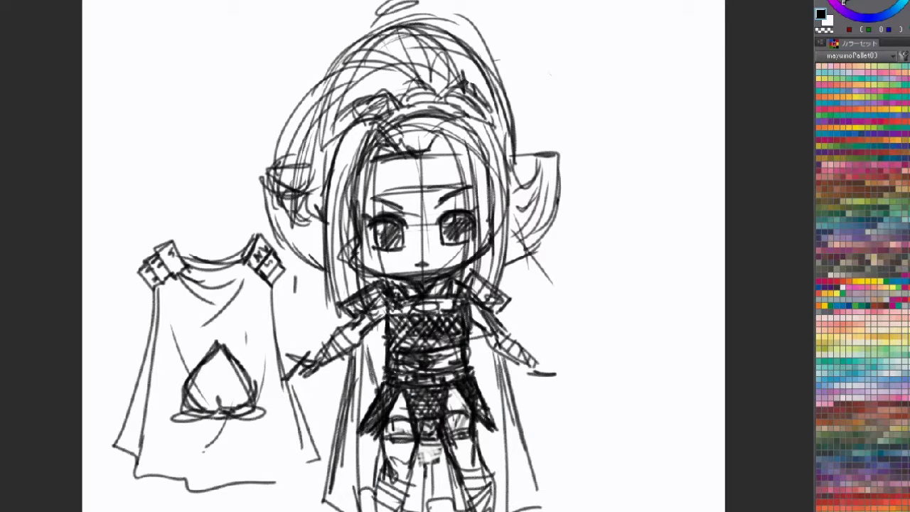
# Erase most of the large hair plume and outline a narrower, rounded dome of hair above the crown
pyautogui.moveTo(270, 171)
pyautogui.mouseDown()
pyautogui.moveTo(281, 227)
pyautogui.moveTo(356, 56)
pyautogui.moveTo(398, 28)
pyautogui.moveTo(405, 50)
pyautogui.moveTo(435, 68)
pyautogui.moveTo(486, 38)
pyautogui.moveTo(524, 154)
pyautogui.moveTo(550, 154)
pyautogui.moveTo(502, 198)
pyautogui.mouseUp()
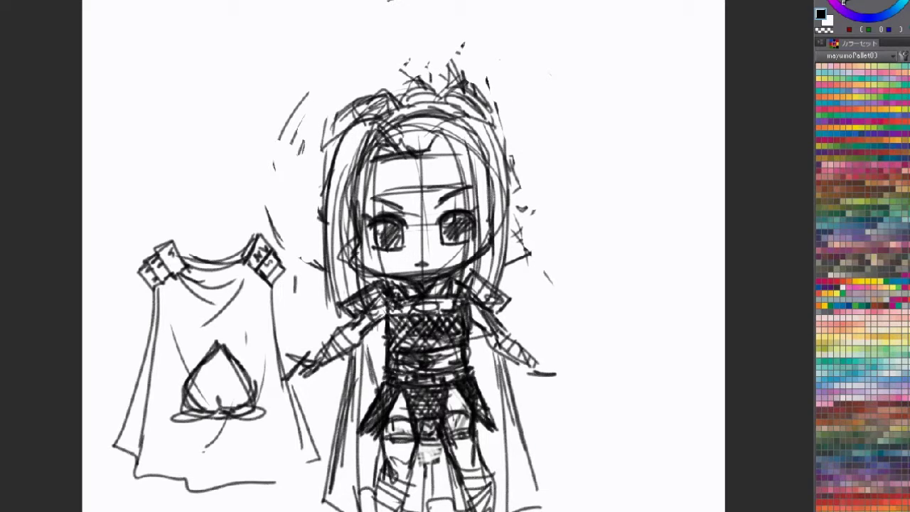
pyautogui.moveTo(368, 37)
pyautogui.mouseDown()
pyautogui.moveTo(404, 22)
pyautogui.moveTo(483, 44)
pyautogui.mouseUp()
pyautogui.moveTo(403, 26); pyautogui.dragTo(359, 100)
pyautogui.moveTo(371, 47); pyautogui.dragTo(345, 94)
pyautogui.moveTo(354, 76)
pyautogui.mouseDown()
pyautogui.moveTo(483, 63)
pyautogui.moveTo(501, 128)
pyautogui.mouseUp()
pyautogui.moveTo(340, 103); pyautogui.dragTo(470, 28)
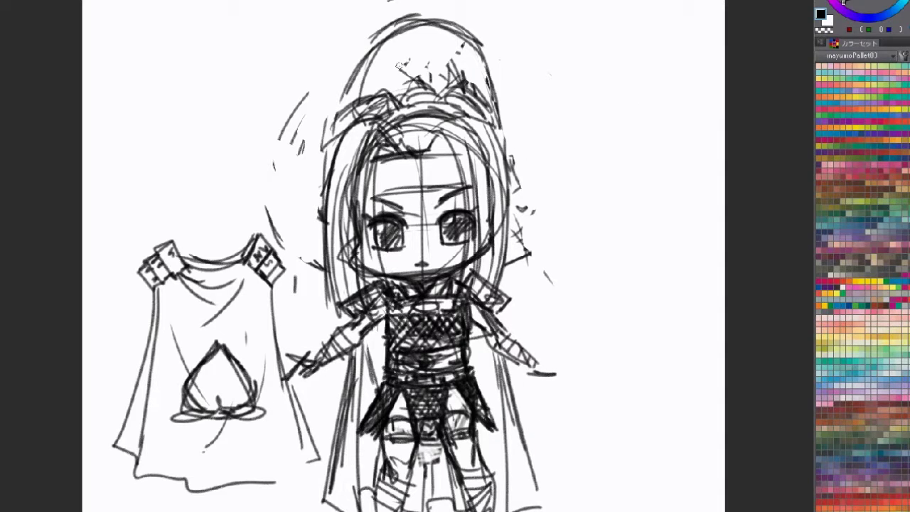
# Fill the hair dome with strands radiating from the crown and extend its edge down the character's left side
pyautogui.moveTo(359, 51); pyautogui.dragTo(404, 84)
pyautogui.moveTo(399, 45); pyautogui.dragTo(418, 91)
pyautogui.moveTo(440, 87); pyautogui.dragTo(469, 91)
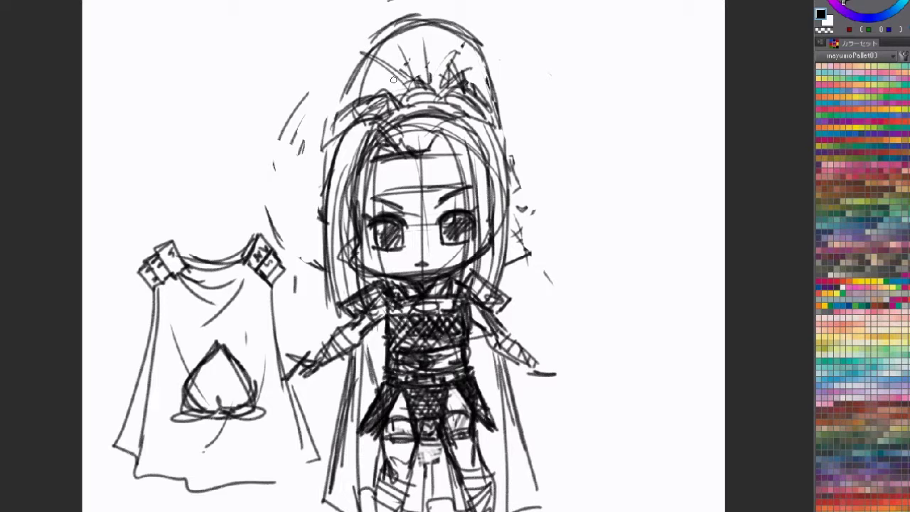
pyautogui.moveTo(396, 78)
pyautogui.mouseDown()
pyautogui.moveTo(371, 69)
pyautogui.moveTo(426, 27)
pyautogui.moveTo(487, 91)
pyautogui.moveTo(507, 153)
pyautogui.mouseUp()
pyautogui.moveTo(505, 105); pyautogui.dragTo(512, 210)
# Sketch a round side-view head beside the front view, with eye-level and vertical guides and a small nose and chin profile
pyautogui.moveTo(544, 128)
pyautogui.mouseDown()
pyautogui.moveTo(698, 205)
pyautogui.moveTo(603, 113)
pyautogui.moveTo(640, 258)
pyautogui.moveTo(671, 124)
pyautogui.moveTo(558, 226)
pyautogui.moveTo(649, 181)
pyautogui.mouseUp()
pyautogui.moveTo(573, 234)
pyautogui.mouseDown()
pyautogui.moveTo(694, 179)
pyautogui.moveTo(584, 217)
pyautogui.moveTo(673, 212)
pyautogui.mouseUp()
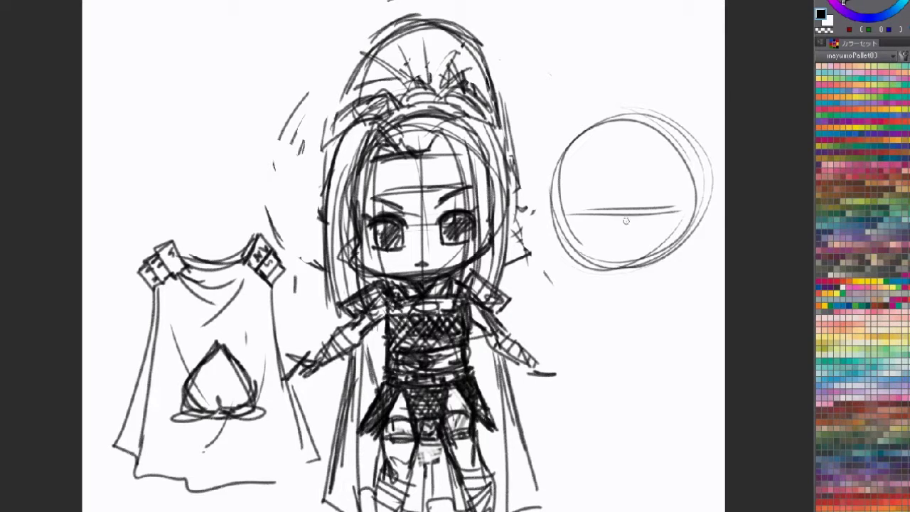
pyautogui.moveTo(548, 224); pyautogui.dragTo(557, 218)
pyautogui.moveTo(550, 250)
pyautogui.mouseDown()
pyautogui.moveTo(553, 215)
pyautogui.moveTo(551, 241)
pyautogui.moveTo(572, 265)
pyautogui.moveTo(553, 260)
pyautogui.moveTo(583, 271)
pyautogui.moveTo(567, 260)
pyautogui.moveTo(636, 259)
pyautogui.mouseUp()
pyautogui.moveTo(644, 153)
pyautogui.mouseDown()
pyautogui.moveTo(646, 230)
pyautogui.moveTo(640, 169)
pyautogui.mouseUp()
pyautogui.moveTo(568, 141); pyautogui.dragTo(617, 111)
pyautogui.moveTo(557, 159)
pyautogui.mouseDown()
pyautogui.moveTo(620, 115)
pyautogui.moveTo(702, 148)
pyautogui.moveTo(691, 227)
pyautogui.moveTo(667, 255)
pyautogui.mouseUp()
pyautogui.moveTo(711, 202); pyautogui.dragTo(672, 252)
# Draw the eye and eyebrow on the side-view head
pyautogui.moveTo(572, 226)
pyautogui.mouseDown()
pyautogui.moveTo(579, 212)
pyautogui.moveTo(600, 212)
pyautogui.moveTo(576, 233)
pyautogui.moveTo(587, 212)
pyautogui.moveTo(602, 213)
pyautogui.mouseUp()
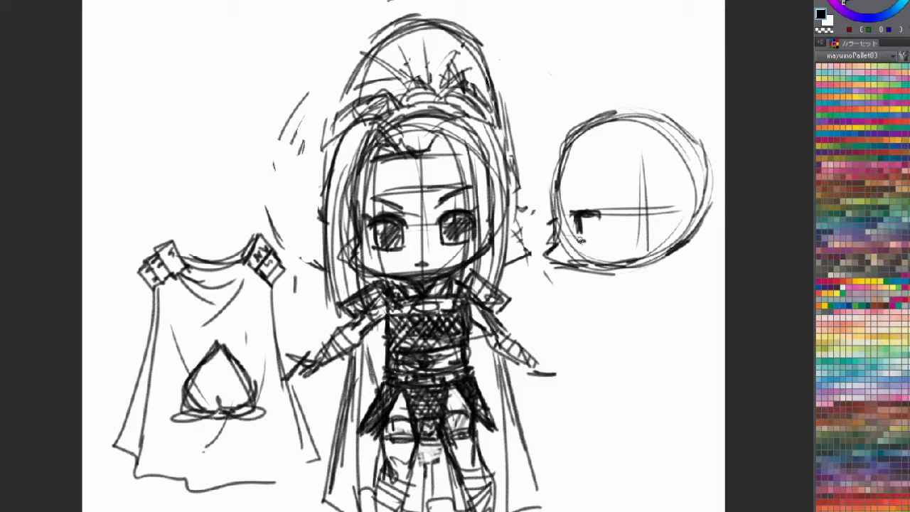
pyautogui.moveTo(580, 241); pyautogui.dragTo(601, 243)
pyautogui.moveTo(600, 212)
pyautogui.mouseDown()
pyautogui.moveTo(601, 243)
pyautogui.moveTo(584, 233)
pyautogui.mouseUp()
pyautogui.moveTo(589, 218)
pyautogui.mouseDown()
pyautogui.moveTo(596, 242)
pyautogui.moveTo(584, 188)
pyautogui.moveTo(605, 179)
pyautogui.mouseUp()
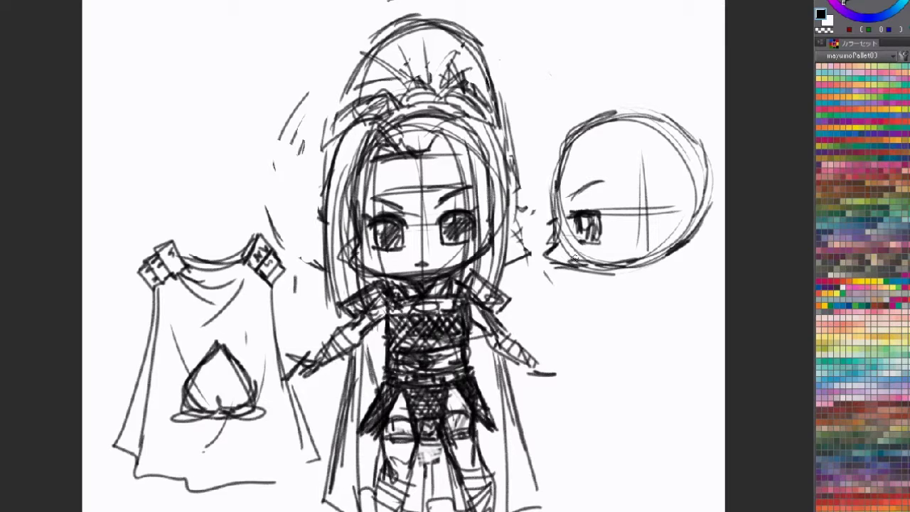
# Add headband lines across the side-view forehead and a long front hair strand falling past the eye
pyautogui.moveTo(568, 182)
pyautogui.mouseDown()
pyautogui.moveTo(610, 179)
pyautogui.moveTo(553, 181)
pyautogui.moveTo(635, 172)
pyautogui.mouseUp()
pyautogui.moveTo(559, 152); pyautogui.dragTo(552, 187)
pyautogui.moveTo(559, 154); pyautogui.dragTo(607, 148)
pyautogui.moveTo(574, 145)
pyautogui.mouseDown()
pyautogui.moveTo(610, 148)
pyautogui.moveTo(576, 148)
pyautogui.moveTo(582, 125)
pyautogui.mouseUp()
pyautogui.moveTo(582, 123); pyautogui.dragTo(601, 220)
pyautogui.moveTo(578, 125)
pyautogui.mouseDown()
pyautogui.moveTo(599, 226)
pyautogui.moveTo(596, 278)
pyautogui.mouseUp()
pyautogui.moveTo(585, 161); pyautogui.dragTo(588, 300)
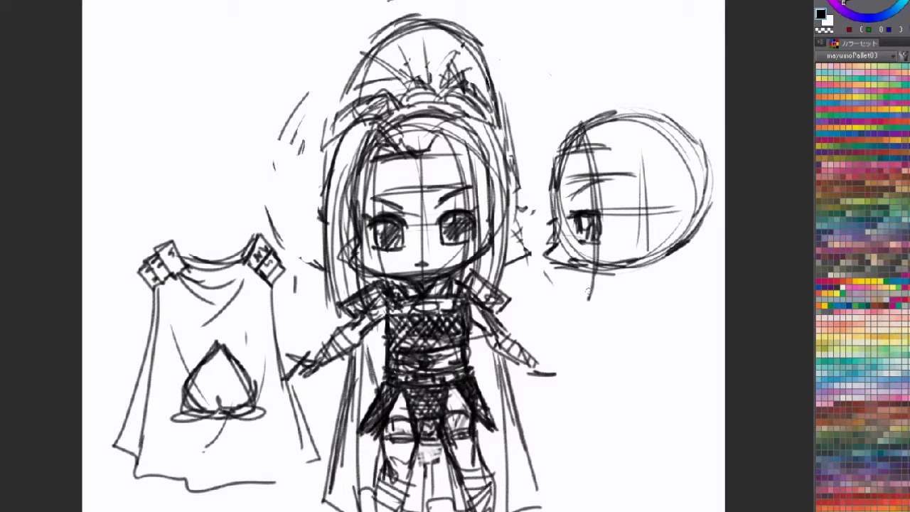
# Draw the side-view sidelock, the ear and the headband lines running to the back of the head
pyautogui.moveTo(571, 111)
pyautogui.mouseDown()
pyautogui.moveTo(623, 113)
pyautogui.moveTo(595, 106)
pyautogui.moveTo(633, 131)
pyautogui.moveTo(643, 165)
pyautogui.moveTo(637, 247)
pyautogui.mouseUp()
pyautogui.moveTo(635, 175); pyautogui.dragTo(632, 285)
pyautogui.moveTo(648, 223); pyautogui.dragTo(648, 249)
pyautogui.moveTo(641, 182); pyautogui.dragTo(693, 179)
pyautogui.moveTo(639, 149); pyautogui.dragTo(702, 152)
pyautogui.moveTo(642, 178)
pyautogui.mouseDown()
pyautogui.moveTo(705, 184)
pyautogui.moveTo(641, 202)
pyautogui.moveTo(646, 197)
pyautogui.moveTo(639, 215)
pyautogui.moveTo(650, 211)
pyautogui.moveTo(663, 235)
pyautogui.mouseUp()
pyautogui.moveTo(681, 234)
pyautogui.mouseDown()
pyautogui.moveTo(664, 252)
pyautogui.moveTo(686, 243)
pyautogui.moveTo(704, 211)
pyautogui.mouseUp()
pyautogui.moveTo(706, 188)
pyautogui.mouseDown()
pyautogui.moveTo(665, 246)
pyautogui.moveTo(664, 231)
pyautogui.moveTo(709, 215)
pyautogui.moveTo(706, 177)
pyautogui.moveTo(714, 182)
pyautogui.mouseUp()
pyautogui.moveTo(708, 158)
pyautogui.mouseDown()
pyautogui.moveTo(714, 184)
pyautogui.moveTo(668, 158)
pyautogui.mouseUp()
# Outline the raised front and top hair of the side-view head and hatch the nape below it
pyautogui.moveTo(584, 146)
pyautogui.mouseDown()
pyautogui.moveTo(565, 155)
pyautogui.moveTo(550, 182)
pyautogui.mouseUp()
pyautogui.moveTo(568, 126)
pyautogui.mouseDown()
pyautogui.moveTo(553, 114)
pyautogui.moveTo(545, 174)
pyautogui.mouseUp()
pyautogui.moveTo(537, 215)
pyautogui.mouseDown()
pyautogui.moveTo(569, 114)
pyautogui.moveTo(545, 143)
pyautogui.mouseUp()
pyautogui.moveTo(610, 107)
pyautogui.mouseDown()
pyautogui.moveTo(687, 112)
pyautogui.moveTo(660, 111)
pyautogui.moveTo(684, 116)
pyautogui.moveTo(701, 134)
pyautogui.moveTo(710, 122)
pyautogui.moveTo(703, 91)
pyautogui.mouseUp()
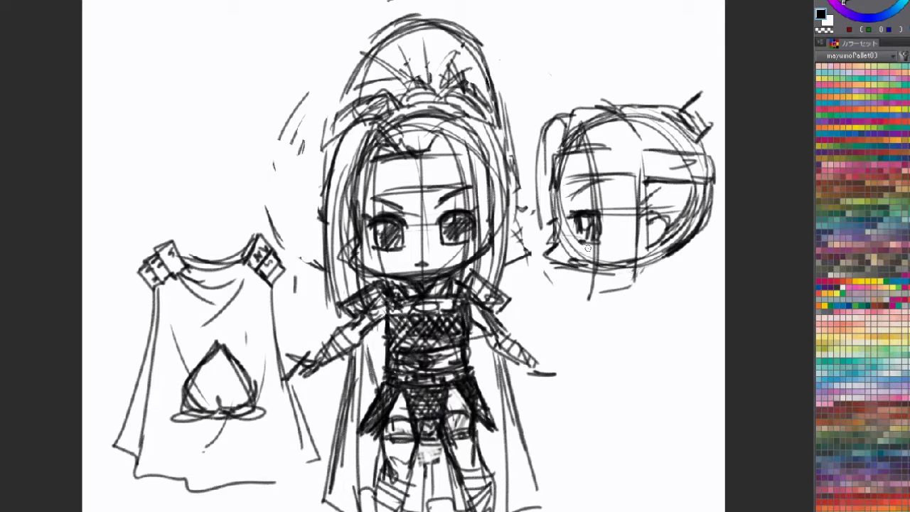
pyautogui.moveTo(650, 264)
pyautogui.mouseDown()
pyautogui.moveTo(650, 275)
pyautogui.moveTo(606, 280)
pyautogui.moveTo(656, 256)
pyautogui.moveTo(631, 279)
pyautogui.mouseUp()
pyautogui.moveTo(647, 270)
pyautogui.mouseDown()
pyautogui.moveTo(609, 288)
pyautogui.moveTo(620, 283)
pyautogui.mouseUp()
pyautogui.moveTo(661, 266); pyautogui.dragTo(644, 276)
# Draw horizontal guide lines from the front view's shoulders, waist and hips across to the side view
pyautogui.moveTo(463, 284)
pyautogui.mouseDown()
pyautogui.moveTo(630, 273)
pyautogui.moveTo(612, 278)
pyautogui.mouseUp()
pyautogui.moveTo(466, 363); pyautogui.dragTo(609, 350)
pyautogui.moveTo(509, 341)
pyautogui.mouseDown()
pyautogui.moveTo(647, 339)
pyautogui.moveTo(617, 335)
pyautogui.mouseUp()
pyautogui.moveTo(475, 384); pyautogui.dragTo(645, 373)
pyautogui.moveTo(556, 366); pyautogui.dragTo(659, 375)
pyautogui.moveTo(489, 419); pyautogui.dragTo(615, 410)
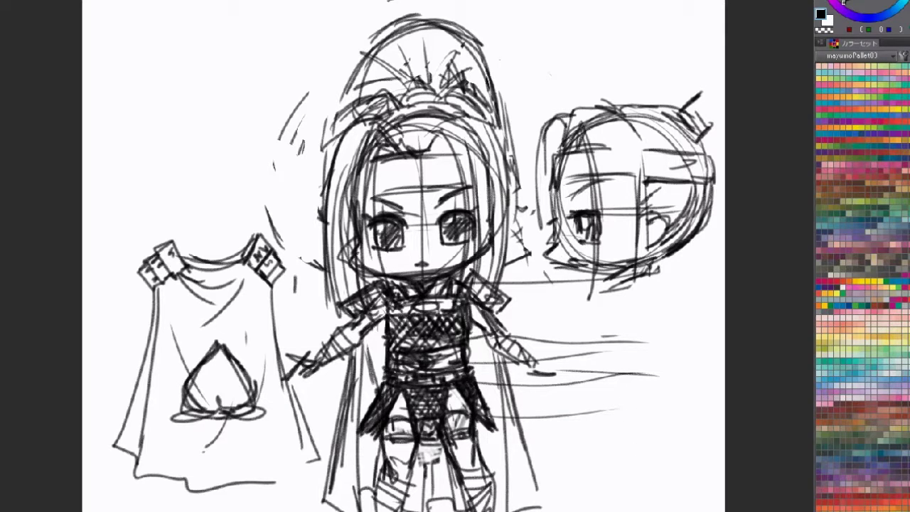
# Sketch the side-view torso with chest, belly and upper back contours following the guide lines
pyautogui.moveTo(488, 293)
pyautogui.mouseDown()
pyautogui.moveTo(640, 289)
pyautogui.moveTo(601, 284)
pyautogui.moveTo(589, 298)
pyautogui.moveTo(584, 338)
pyautogui.mouseUp()
pyautogui.moveTo(647, 284)
pyautogui.mouseDown()
pyautogui.moveTo(637, 321)
pyautogui.moveTo(649, 275)
pyautogui.moveTo(632, 327)
pyautogui.moveTo(639, 340)
pyautogui.mouseUp()
pyautogui.moveTo(585, 331); pyautogui.dragTo(582, 347)
pyautogui.moveTo(589, 314); pyautogui.dragTo(581, 348)
pyautogui.moveTo(477, 408); pyautogui.dragTo(600, 397)
pyautogui.moveTo(583, 348)
pyautogui.mouseDown()
pyautogui.moveTo(588, 401)
pyautogui.moveTo(593, 382)
pyautogui.moveTo(597, 395)
pyautogui.mouseUp()
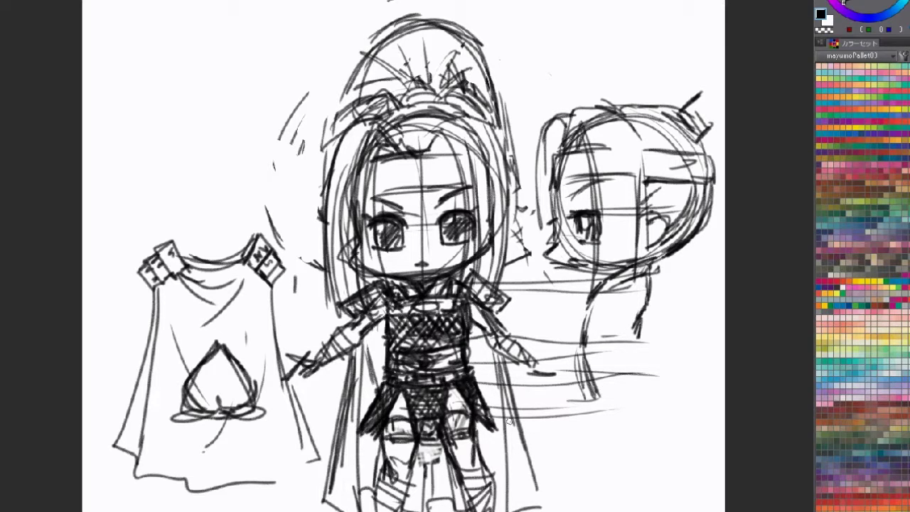
# Add a knee-level guide line and rough in the side-view thigh and lower leg contours
pyautogui.moveTo(553, 456); pyautogui.dragTo(625, 456)
pyautogui.moveTo(586, 390); pyautogui.dragTo(606, 459)
pyautogui.moveTo(635, 405)
pyautogui.mouseDown()
pyautogui.moveTo(606, 486)
pyautogui.moveTo(616, 511)
pyautogui.mouseUp()
pyautogui.moveTo(637, 462); pyautogui.dragTo(632, 509)
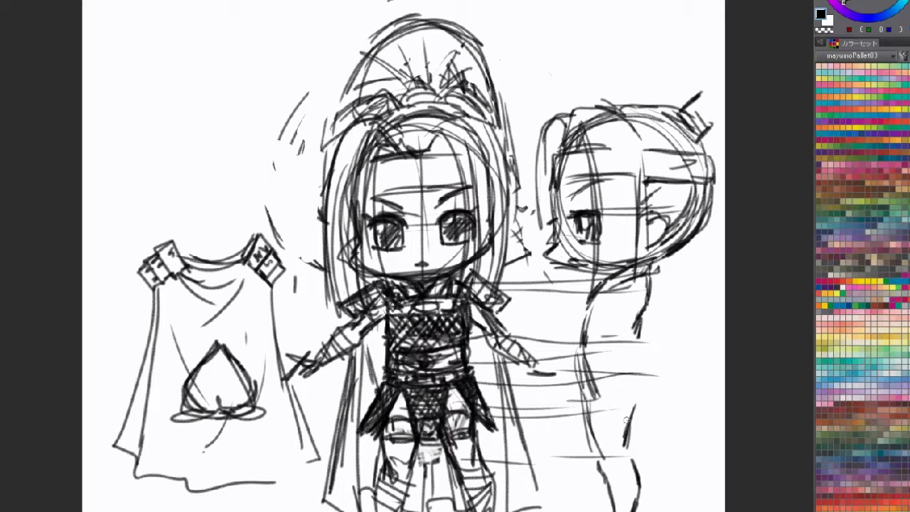
# Rework the side-view leg with firmer front thigh, back thigh and calf lines, undoing unwanted strokes
pyautogui.moveTo(596, 400); pyautogui.dragTo(630, 461)
pyautogui.moveTo(641, 412); pyautogui.dragTo(641, 454)
pyautogui.hotkey('ctrl', 'z')
pyautogui.hotkey('ctrl', 'z')
pyautogui.hotkey('ctrl', 'z')
pyautogui.hotkey('ctrl', 'z')
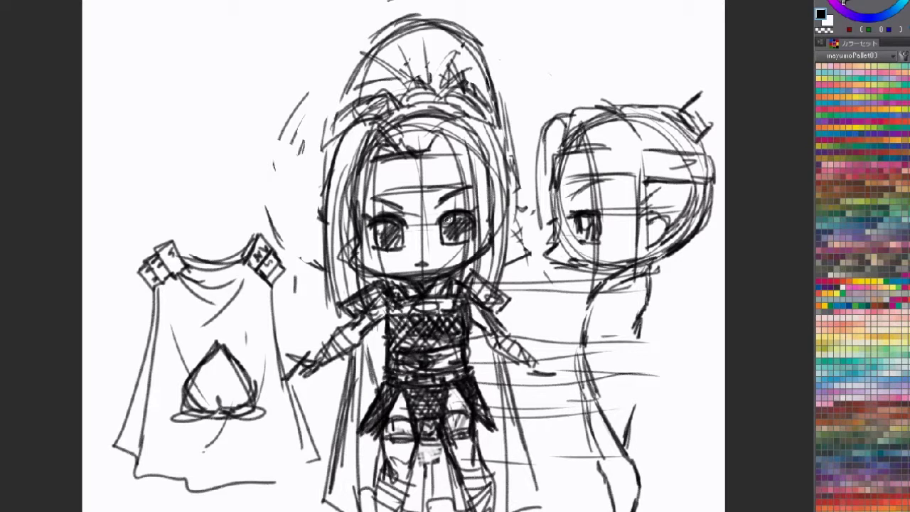
pyautogui.moveTo(593, 404); pyautogui.dragTo(623, 458)
pyautogui.moveTo(645, 403); pyautogui.dragTo(642, 455)
pyautogui.moveTo(621, 449)
pyautogui.mouseDown()
pyautogui.moveTo(633, 509)
pyautogui.moveTo(648, 469)
pyautogui.moveTo(657, 510)
pyautogui.moveTo(630, 510)
pyautogui.mouseUp()
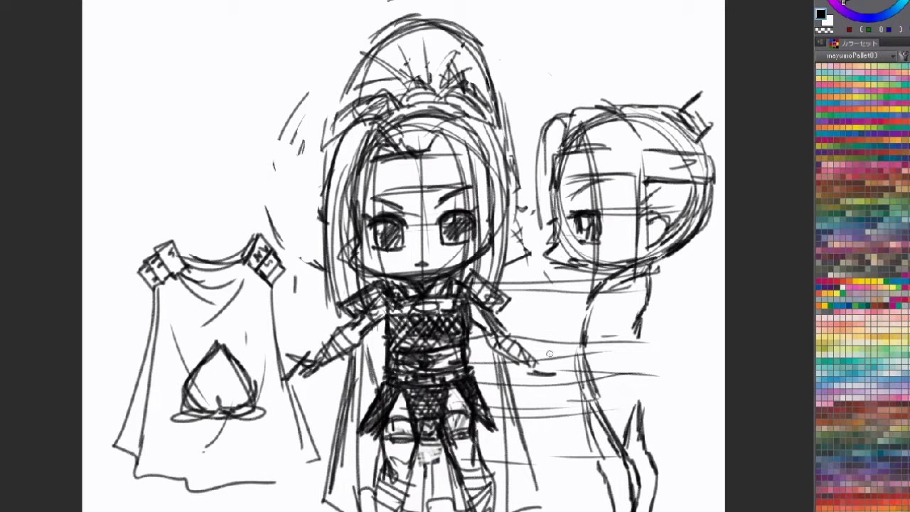
# Erase the surplus rough lines along the front and back of the side-view leg
pyautogui.press('c')
pyautogui.moveTo(630, 421); pyautogui.dragTo(624, 444)
pyautogui.moveTo(627, 428)
pyautogui.mouseDown()
pyautogui.moveTo(627, 452)
pyautogui.moveTo(638, 400)
pyautogui.mouseUp()
pyautogui.moveTo(631, 453); pyautogui.dragTo(643, 496)
pyautogui.moveTo(591, 408); pyautogui.dragTo(599, 440)
pyautogui.moveTo(588, 418); pyautogui.dragTo(599, 474)
pyautogui.moveTo(601, 463); pyautogui.dragTo(613, 503)
# Darken the front thigh line and draw the lower back and buttock curve of the side view
pyautogui.press('c')
pyautogui.moveTo(601, 413); pyautogui.dragTo(622, 453)
pyautogui.moveTo(606, 425); pyautogui.dragTo(620, 448)
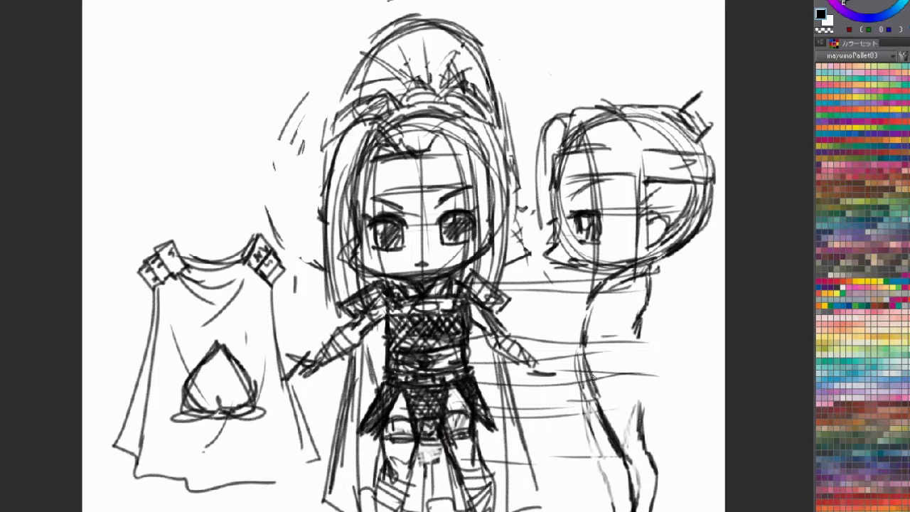
pyautogui.moveTo(633, 339)
pyautogui.mouseDown()
pyautogui.moveTo(645, 365)
pyautogui.moveTo(642, 404)
pyautogui.moveTo(596, 407)
pyautogui.mouseUp()
pyautogui.moveTo(600, 374)
pyautogui.mouseDown()
pyautogui.moveTo(592, 395)
pyautogui.moveTo(601, 409)
pyautogui.mouseUp()
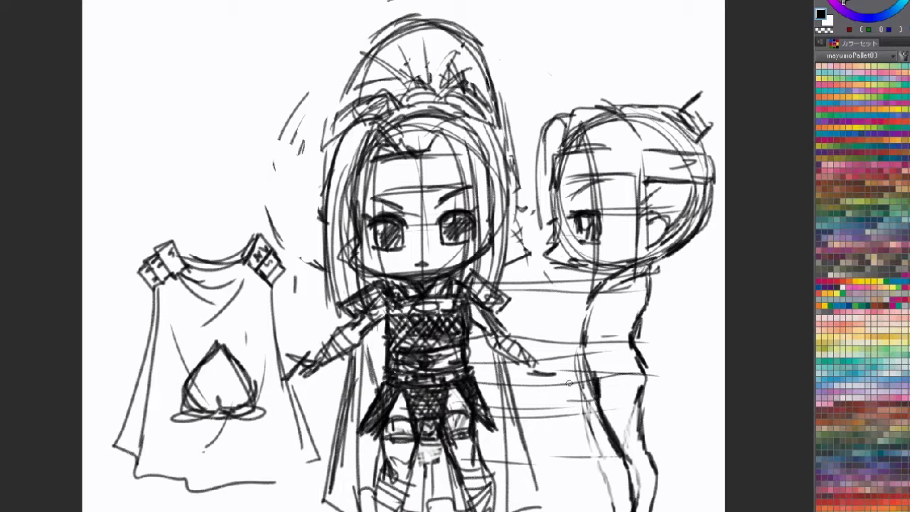
# Add a crotch-level guide line and refine the side-view hip and buttock contours, erasing overlapping strokes
pyautogui.moveTo(450, 400)
pyautogui.mouseDown()
pyautogui.moveTo(593, 399)
pyautogui.moveTo(601, 414)
pyautogui.moveTo(601, 406)
pyautogui.mouseUp()
pyautogui.press('c')
pyautogui.moveTo(582, 373); pyautogui.dragTo(592, 395)
pyautogui.press('c')
pyautogui.moveTo(606, 350); pyautogui.dragTo(597, 393)
pyautogui.moveTo(653, 392); pyautogui.dragTo(645, 405)
pyautogui.moveTo(646, 356)
pyautogui.mouseDown()
pyautogui.moveTo(643, 399)
pyautogui.moveTo(630, 408)
pyautogui.mouseUp()
pyautogui.press('c')
pyautogui.moveTo(641, 377)
pyautogui.mouseDown()
pyautogui.moveTo(626, 410)
pyautogui.moveTo(648, 402)
pyautogui.mouseUp()
pyautogui.press('c')
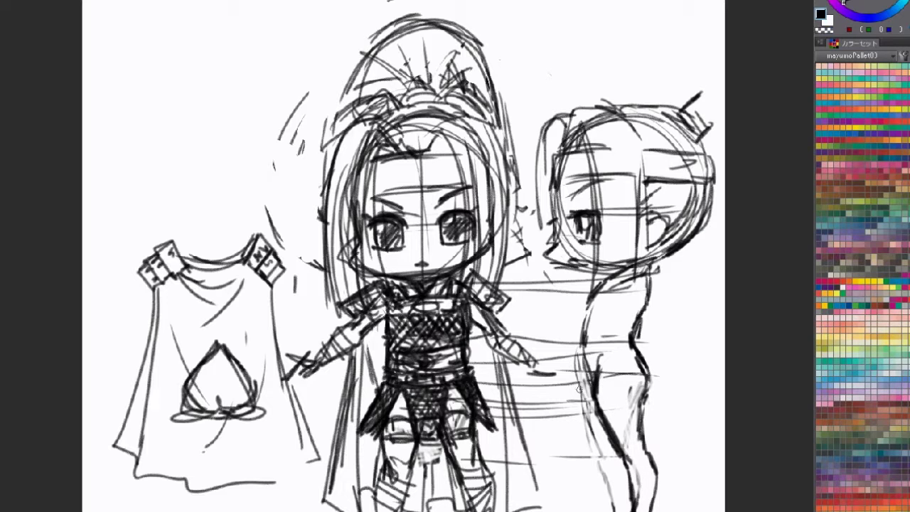
# Sketch the waist edge and rear armour skirt panel over the side-view thigh, adding vertical plate lines
pyautogui.moveTo(584, 371); pyautogui.dragTo(643, 365)
pyautogui.moveTo(585, 362)
pyautogui.mouseDown()
pyautogui.moveTo(640, 355)
pyautogui.moveTo(625, 423)
pyautogui.mouseUp()
pyautogui.moveTo(602, 374); pyautogui.dragTo(627, 434)
pyautogui.moveTo(639, 370); pyautogui.dragTo(628, 431)
pyautogui.moveTo(635, 371)
pyautogui.mouseDown()
pyautogui.moveTo(630, 404)
pyautogui.moveTo(628, 379)
pyautogui.moveTo(612, 425)
pyautogui.mouseUp()
pyautogui.moveTo(609, 374); pyautogui.dragTo(606, 414)
# Extend the skirt-hem guide line from the front view and sketch the front armour panel of the side view
pyautogui.moveTo(486, 432)
pyautogui.mouseDown()
pyautogui.moveTo(626, 431)
pyautogui.moveTo(622, 424)
pyautogui.mouseUp()
pyautogui.moveTo(613, 434)
pyautogui.mouseDown()
pyautogui.moveTo(640, 431)
pyautogui.moveTo(605, 415)
pyautogui.mouseUp()
pyautogui.moveTo(498, 427); pyautogui.dragTo(565, 425)
pyautogui.moveTo(579, 371); pyautogui.dragTo(587, 434)
pyautogui.moveTo(586, 391); pyautogui.dragTo(591, 439)
pyautogui.moveTo(582, 374)
pyautogui.mouseDown()
pyautogui.moveTo(588, 458)
pyautogui.moveTo(586, 447)
pyautogui.mouseUp()
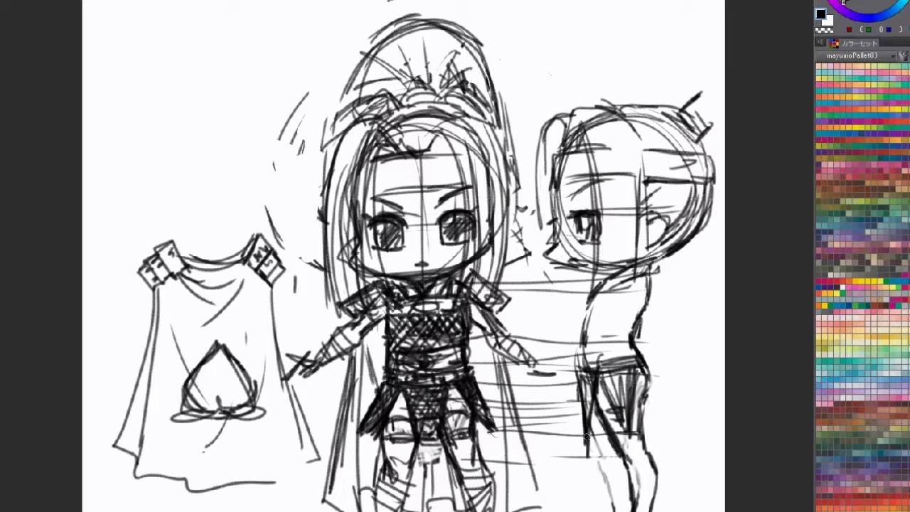
# Clean up the overlapping thigh lines inside the side-view front skirt panel with the transparent colour
pyautogui.press('c')
pyautogui.moveTo(597, 378); pyautogui.dragTo(591, 430)
pyautogui.press('c')
pyautogui.moveTo(595, 389)
pyautogui.mouseDown()
pyautogui.moveTo(593, 433)
pyautogui.moveTo(590, 372)
pyautogui.mouseUp()
pyautogui.press('c')
pyautogui.hotkey('ctrl', 'z')
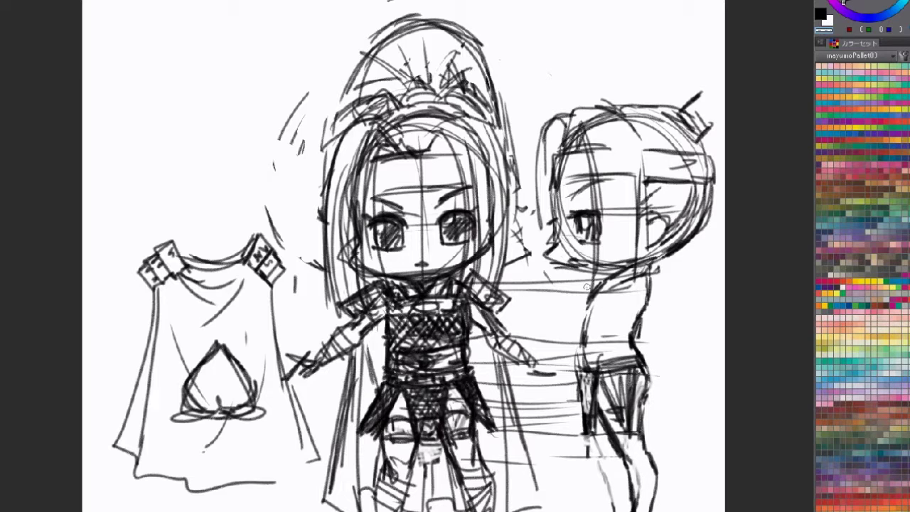
# Sketch the side-view arm reaching backwards, with the upper arm, forearm and pointed hand
pyautogui.press('c')
pyautogui.moveTo(627, 297); pyautogui.dragTo(636, 317)
pyautogui.moveTo(630, 297)
pyautogui.mouseDown()
pyautogui.moveTo(638, 319)
pyautogui.moveTo(637, 280)
pyautogui.moveTo(654, 310)
pyautogui.moveTo(646, 330)
pyautogui.moveTo(661, 337)
pyautogui.moveTo(654, 327)
pyautogui.moveTo(647, 344)
pyautogui.moveTo(662, 330)
pyautogui.moveTo(673, 351)
pyautogui.moveTo(667, 360)
pyautogui.moveTo(681, 368)
pyautogui.moveTo(672, 356)
pyautogui.moveTo(695, 337)
pyautogui.moveTo(678, 360)
pyautogui.mouseUp()
pyautogui.moveTo(636, 315)
pyautogui.mouseDown()
pyautogui.moveTo(650, 297)
pyautogui.moveTo(654, 311)
pyautogui.mouseUp()
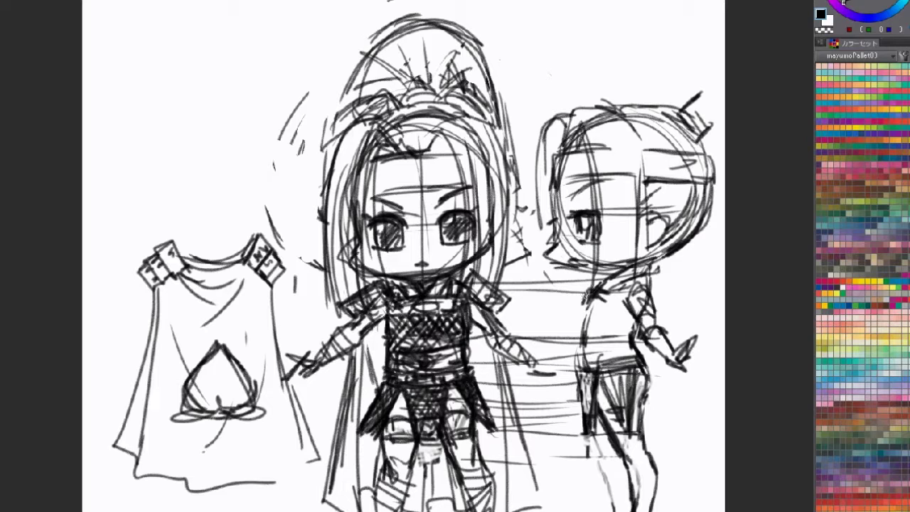
# Draw the side-view chest armour with its collar, armhole and cross-hatching, and add the layered shoulder guard
pyautogui.moveTo(588, 295)
pyautogui.mouseDown()
pyautogui.moveTo(544, 305)
pyautogui.moveTo(555, 302)
pyautogui.mouseUp()
pyautogui.moveTo(602, 301)
pyautogui.mouseDown()
pyautogui.moveTo(583, 304)
pyautogui.moveTo(612, 339)
pyautogui.mouseUp()
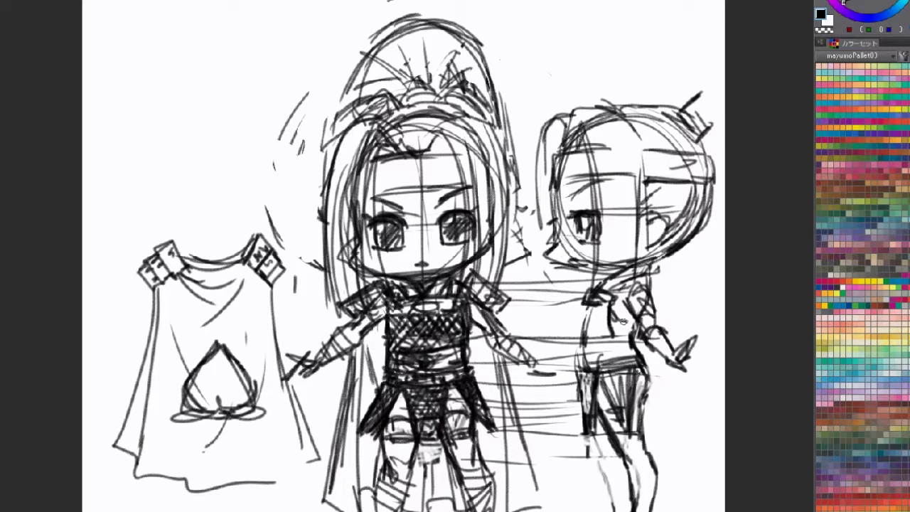
pyautogui.moveTo(591, 303)
pyautogui.mouseDown()
pyautogui.moveTo(574, 337)
pyautogui.moveTo(630, 334)
pyautogui.moveTo(579, 346)
pyautogui.moveTo(570, 358)
pyautogui.moveTo(590, 349)
pyautogui.moveTo(583, 365)
pyautogui.moveTo(640, 356)
pyautogui.moveTo(611, 307)
pyautogui.moveTo(595, 307)
pyautogui.moveTo(604, 310)
pyautogui.moveTo(581, 335)
pyautogui.mouseUp()
pyautogui.moveTo(604, 321)
pyautogui.mouseDown()
pyautogui.moveTo(588, 336)
pyautogui.moveTo(598, 335)
pyautogui.mouseUp()
pyautogui.moveTo(587, 307); pyautogui.dragTo(607, 335)
pyautogui.moveTo(633, 282)
pyautogui.mouseDown()
pyautogui.moveTo(622, 299)
pyautogui.moveTo(642, 276)
pyautogui.moveTo(660, 287)
pyautogui.mouseUp()
pyautogui.moveTo(508, 308)
pyautogui.mouseDown()
pyautogui.moveTo(607, 315)
pyautogui.moveTo(665, 302)
pyautogui.moveTo(662, 295)
pyautogui.moveTo(659, 303)
pyautogui.mouseUp()
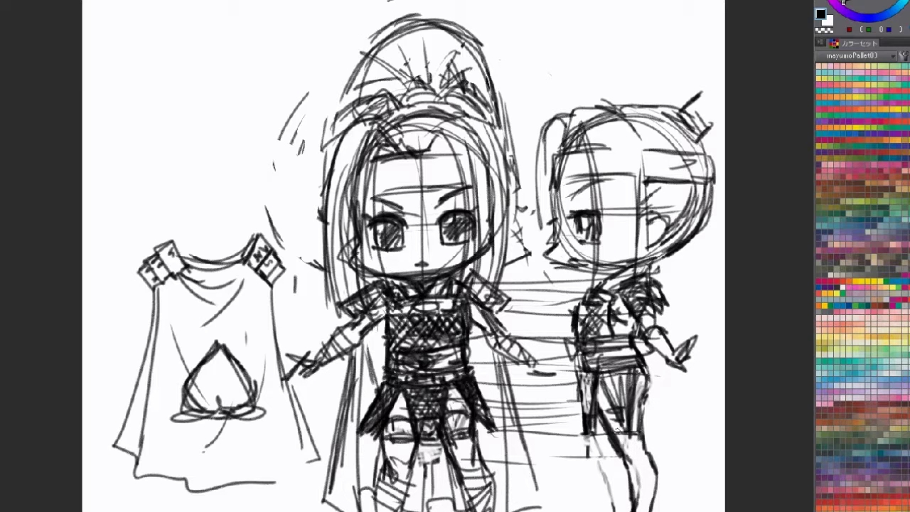
# Carry the shin guide line across from the front view and sketch the near leg's knee and shin wrappings
pyautogui.moveTo(599, 411); pyautogui.dragTo(620, 431)
pyautogui.moveTo(505, 471)
pyautogui.mouseDown()
pyautogui.moveTo(627, 458)
pyautogui.moveTo(628, 490)
pyautogui.mouseUp()
pyautogui.press('c')
pyautogui.press('c')
pyautogui.moveTo(630, 460); pyautogui.dragTo(650, 492)
pyautogui.moveTo(642, 419); pyautogui.dragTo(647, 450)
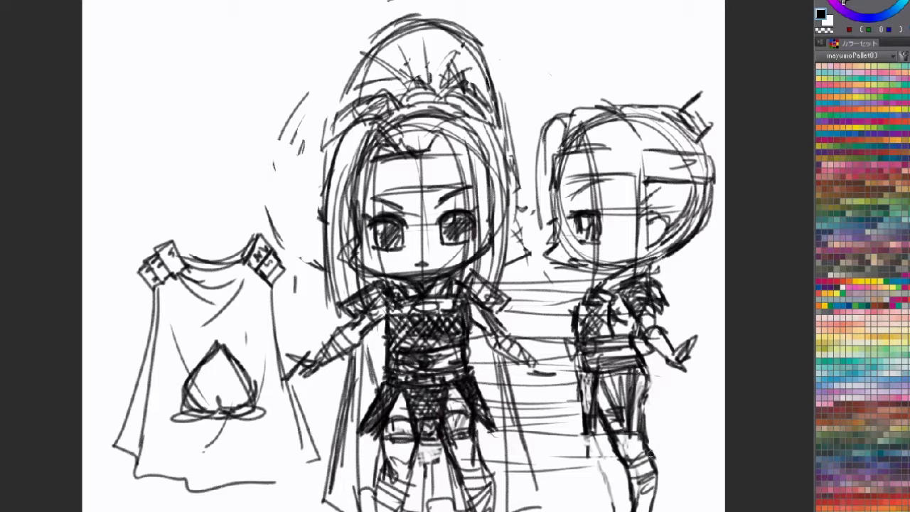
pyautogui.moveTo(658, 483); pyautogui.dragTo(650, 509)
# Outline the far leg of the side view in front of the near leg
pyautogui.moveTo(588, 396)
pyautogui.mouseDown()
pyautogui.moveTo(609, 459)
pyautogui.moveTo(611, 510)
pyautogui.mouseUp()
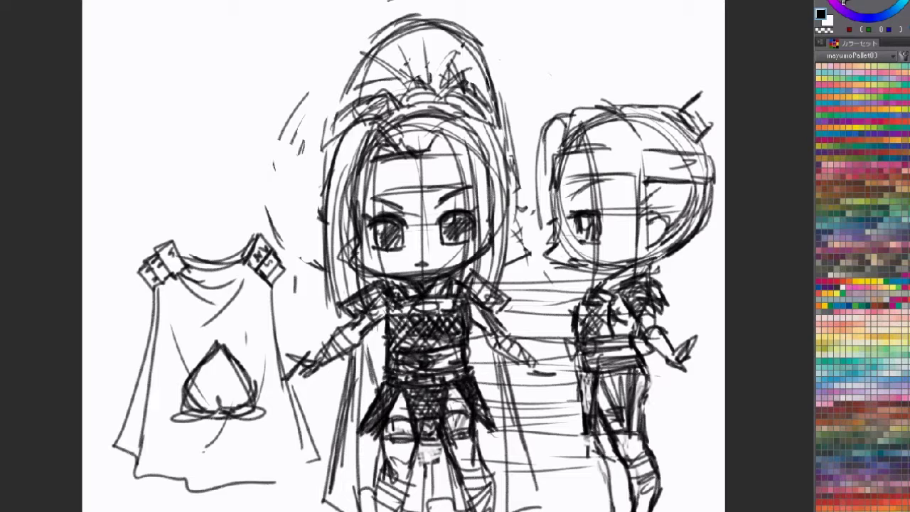
pyautogui.moveTo(617, 478); pyautogui.dragTo(627, 510)
pyautogui.moveTo(606, 442)
pyautogui.mouseDown()
pyautogui.moveTo(619, 465)
pyautogui.moveTo(613, 496)
pyautogui.mouseUp()
# Sketch the side-view cape hanging behind the legs and add vertical hair strands over the side of the head
pyautogui.moveTo(653, 348); pyautogui.dragTo(666, 489)
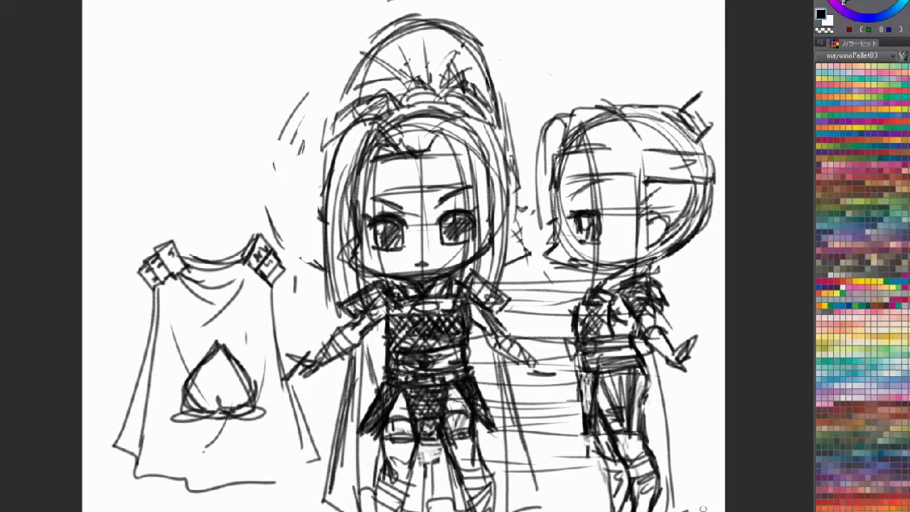
pyautogui.moveTo(659, 374); pyautogui.dragTo(678, 509)
pyautogui.moveTo(686, 366); pyautogui.dragTo(716, 489)
pyautogui.moveTo(699, 423); pyautogui.dragTo(714, 511)
pyautogui.moveTo(644, 400); pyautogui.dragTo(674, 506)
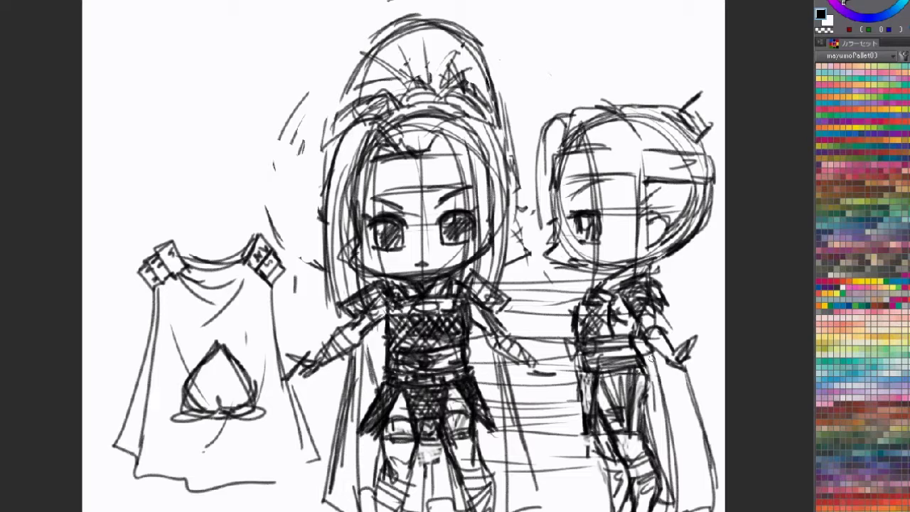
pyautogui.moveTo(595, 141); pyautogui.dragTo(605, 274)
pyautogui.moveTo(616, 161); pyautogui.dragTo(627, 260)
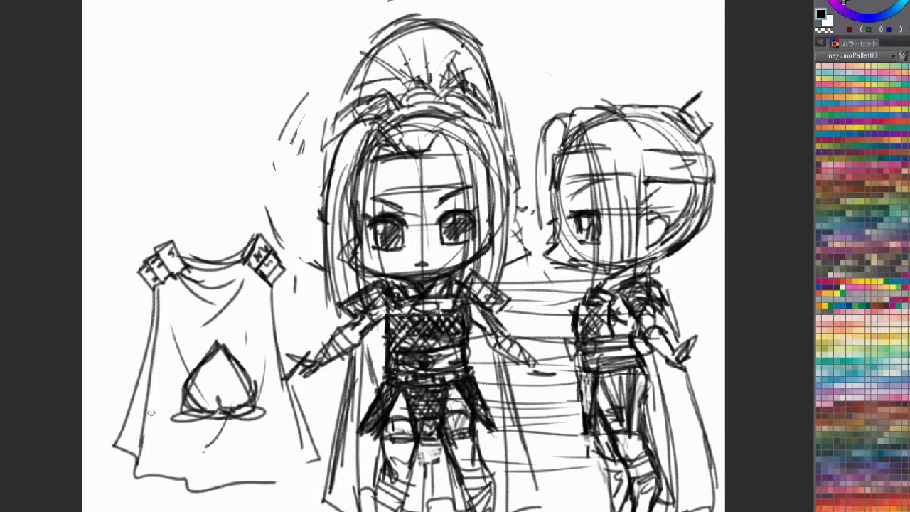
# Lasso the separate cape design, scale it down and move it to the canvas's upper-left corner
pyautogui.moveTo(114, 507)
pyautogui.mouseDown()
pyautogui.moveTo(81, 388)
pyautogui.moveTo(153, 198)
pyautogui.moveTo(293, 261)
pyautogui.moveTo(290, 380)
pyautogui.moveTo(320, 475)
pyautogui.moveTo(282, 509)
pyautogui.mouseUp()
pyautogui.hotkey('ctrl', 't')
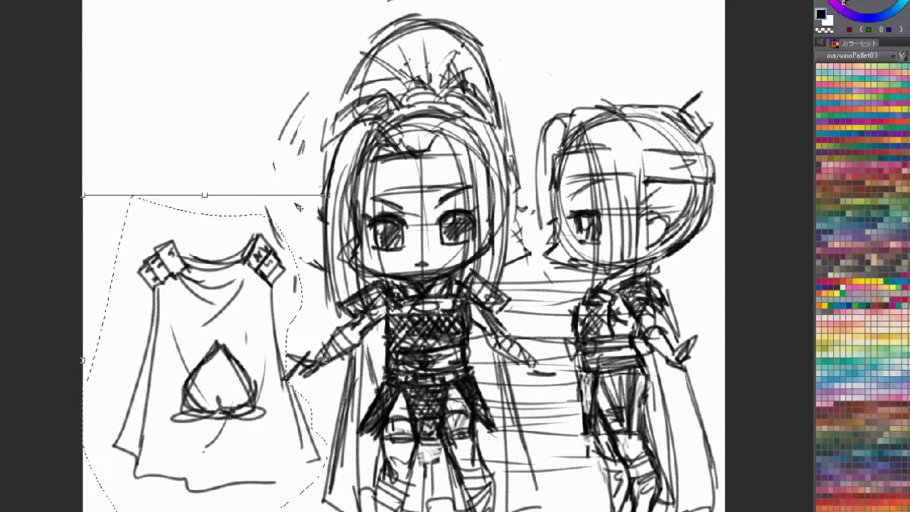
pyautogui.moveTo(324, 197); pyautogui.dragTo(245, 307)
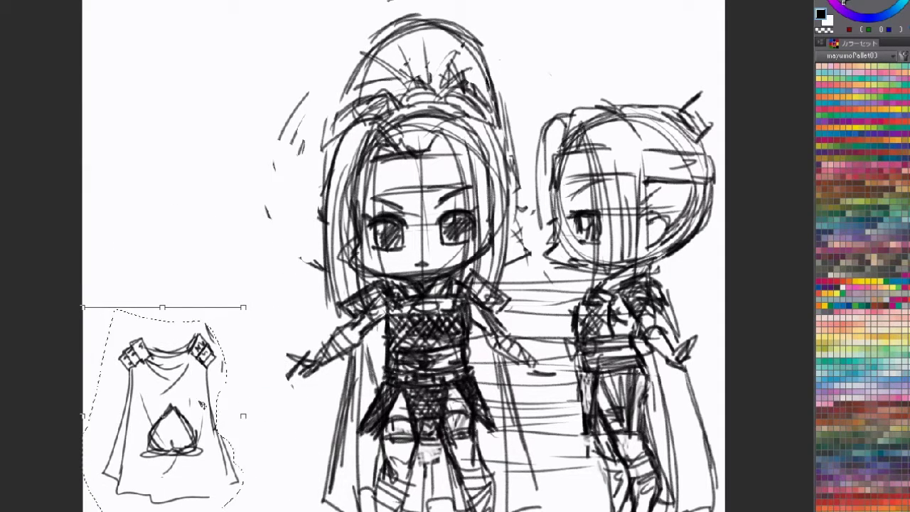
pyautogui.moveTo(192, 435)
pyautogui.mouseDown()
pyautogui.moveTo(223, 136)
pyautogui.moveTo(241, 160)
pyautogui.moveTo(248, 133)
pyautogui.moveTo(207, 129)
pyautogui.moveTo(206, 113)
pyautogui.moveTo(217, 140)
pyautogui.moveTo(182, 87)
pyautogui.mouseUp()
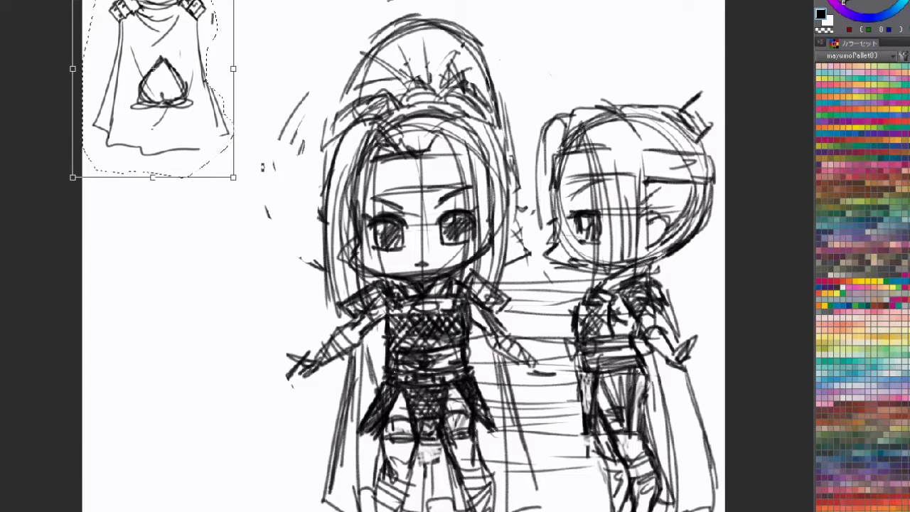
pyautogui.press('Return')
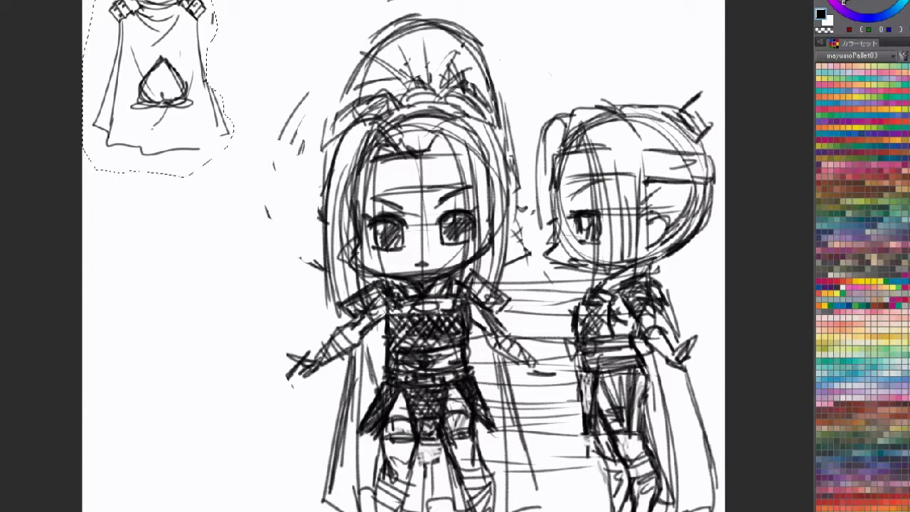
pyautogui.moveTo(244, 441)
pyautogui.mouseDown()
pyautogui.moveTo(245, 178)
pyautogui.moveTo(327, 4)
pyautogui.moveTo(739, 128)
pyautogui.moveTo(743, 504)
pyautogui.mouseUp()
pyautogui.hotkey('ctrl', 't')
pyautogui.moveTo(654, 337)
pyautogui.mouseDown()
pyautogui.moveTo(618, 344)
pyautogui.moveTo(650, 338)
pyautogui.mouseUp()
pyautogui.hotkey('ctrl', 'z')
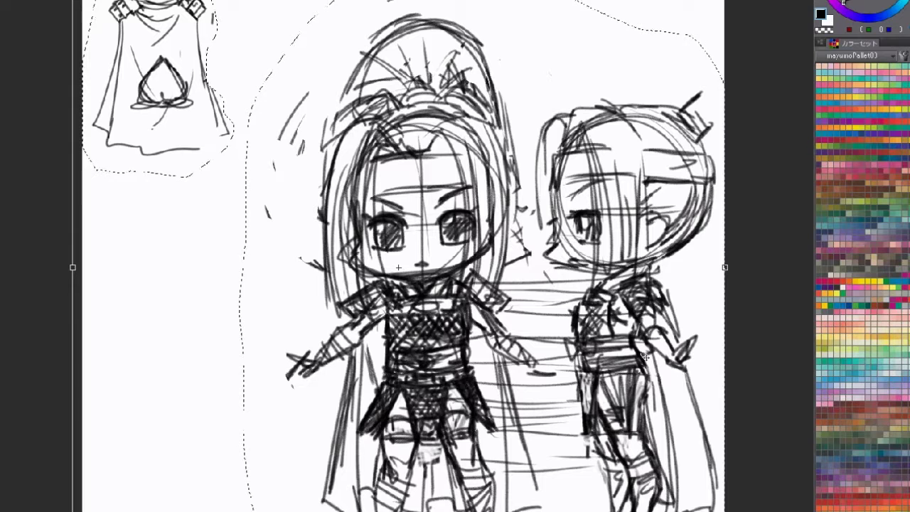
pyautogui.press('Return')
pyautogui.hotkey('ctrl', 'd')
# Lasso the front and side figures without the cape design, shift them left and clear the selection
pyautogui.moveTo(263, 457)
pyautogui.mouseDown()
pyautogui.moveTo(228, 320)
pyautogui.moveTo(273, 50)
pyautogui.moveTo(554, 1)
pyautogui.moveTo(761, 321)
pyautogui.moveTo(764, 509)
pyautogui.moveTo(285, 508)
pyautogui.mouseUp()
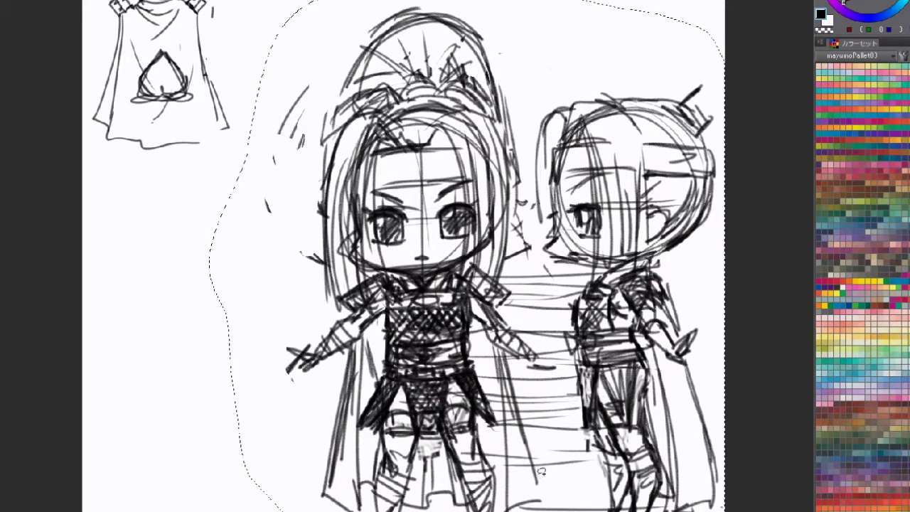
pyautogui.moveTo(491, 449)
pyautogui.mouseDown()
pyautogui.moveTo(407, 459)
pyautogui.moveTo(423, 457)
pyautogui.mouseUp()
pyautogui.hotkey('ctrl', 'd')
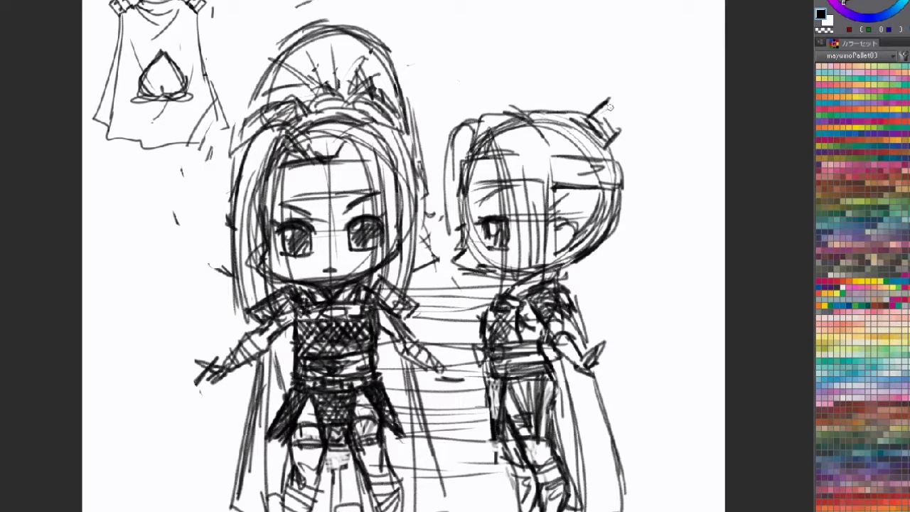
# Sketch the side-view ponytail as a long arc falling from the hair tie, with inner strands and a pointed tip
pyautogui.moveTo(622, 115)
pyautogui.mouseDown()
pyautogui.moveTo(610, 106)
pyautogui.moveTo(619, 85)
pyautogui.moveTo(666, 62)
pyautogui.moveTo(701, 84)
pyautogui.moveTo(716, 122)
pyautogui.moveTo(718, 187)
pyautogui.moveTo(699, 292)
pyautogui.moveTo(679, 344)
pyautogui.mouseUp()
pyautogui.moveTo(717, 152); pyautogui.dragTo(653, 380)
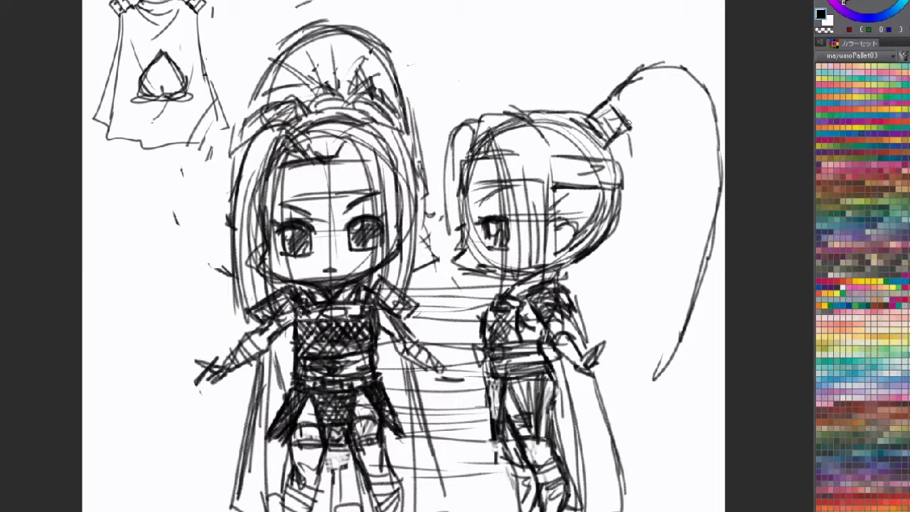
pyautogui.moveTo(630, 132)
pyautogui.mouseDown()
pyautogui.moveTo(617, 108)
pyautogui.moveTo(650, 85)
pyautogui.moveTo(687, 89)
pyautogui.moveTo(708, 193)
pyautogui.mouseUp()
pyautogui.moveTo(647, 86)
pyautogui.mouseDown()
pyautogui.moveTo(718, 179)
pyautogui.moveTo(720, 269)
pyautogui.mouseUp()
pyautogui.moveTo(673, 93); pyautogui.dragTo(687, 316)
pyautogui.moveTo(645, 146)
pyautogui.mouseDown()
pyautogui.moveTo(654, 316)
pyautogui.moveTo(626, 446)
pyautogui.mouseUp()
pyautogui.moveTo(633, 443); pyautogui.dragTo(700, 342)
pyautogui.moveTo(651, 428); pyautogui.dragTo(708, 323)
# Add the split pointed ends and outer strands of the side-view ponytail, undoing the unwanted strokes
pyautogui.moveTo(709, 210)
pyautogui.mouseDown()
pyautogui.moveTo(673, 400)
pyautogui.moveTo(629, 448)
pyautogui.mouseUp()
pyautogui.moveTo(711, 332); pyautogui.dragTo(694, 469)
pyautogui.moveTo(716, 361); pyautogui.dragTo(693, 472)
pyautogui.moveTo(717, 158); pyautogui.dragTo(713, 331)
pyautogui.moveTo(714, 180); pyautogui.dragTo(697, 333)
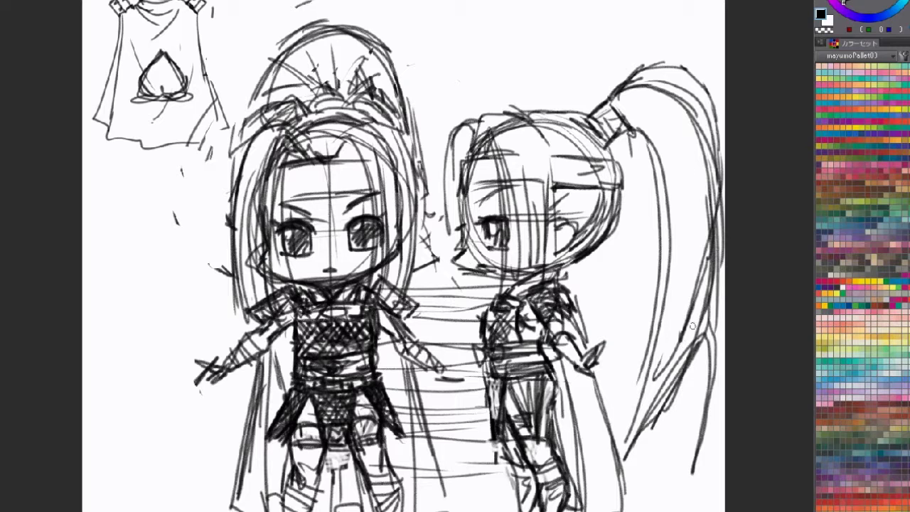
pyautogui.moveTo(708, 200); pyautogui.dragTo(699, 334)
pyautogui.hotkey('ctrl', 'z')
pyautogui.hotkey('ctrl', 'z')
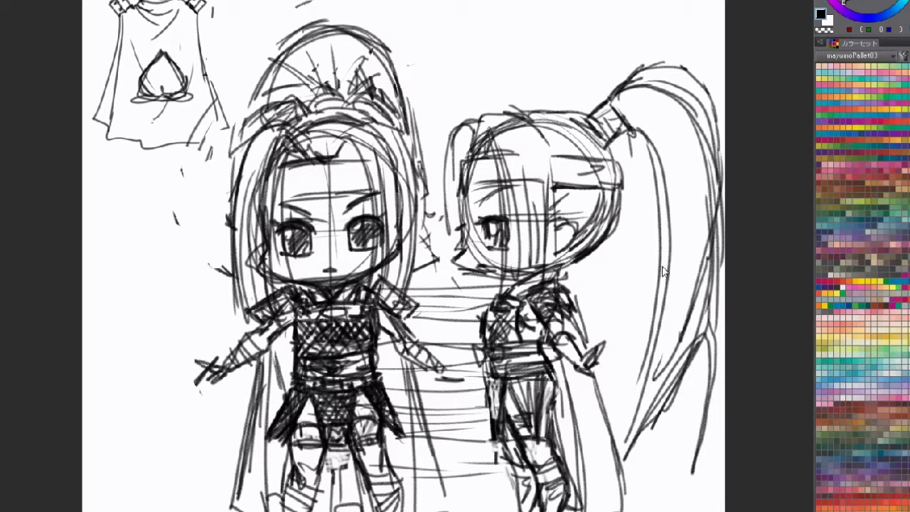
pyautogui.hotkey('ctrl', 'z')
# Fill out the side-view ponytail with long inner strands and darken its lower tips
pyautogui.moveTo(666, 81)
pyautogui.mouseDown()
pyautogui.moveTo(718, 242)
pyautogui.moveTo(711, 350)
pyautogui.moveTo(674, 467)
pyautogui.mouseUp()
pyautogui.moveTo(691, 381); pyautogui.dragTo(675, 456)
pyautogui.moveTo(702, 340); pyautogui.dragTo(679, 440)
pyautogui.moveTo(686, 362); pyautogui.dragTo(668, 377)
pyautogui.moveTo(630, 125); pyautogui.dragTo(704, 371)
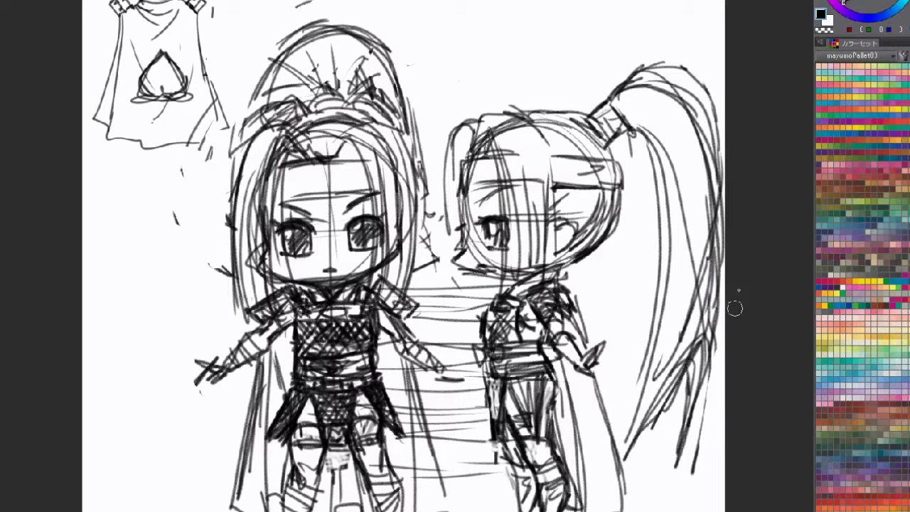
# Lower the top of the side-view ponytail and erase its surplus inner strands
pyautogui.moveTo(680, 71)
pyautogui.mouseDown()
pyautogui.moveTo(640, 65)
pyautogui.moveTo(624, 76)
pyautogui.mouseUp()
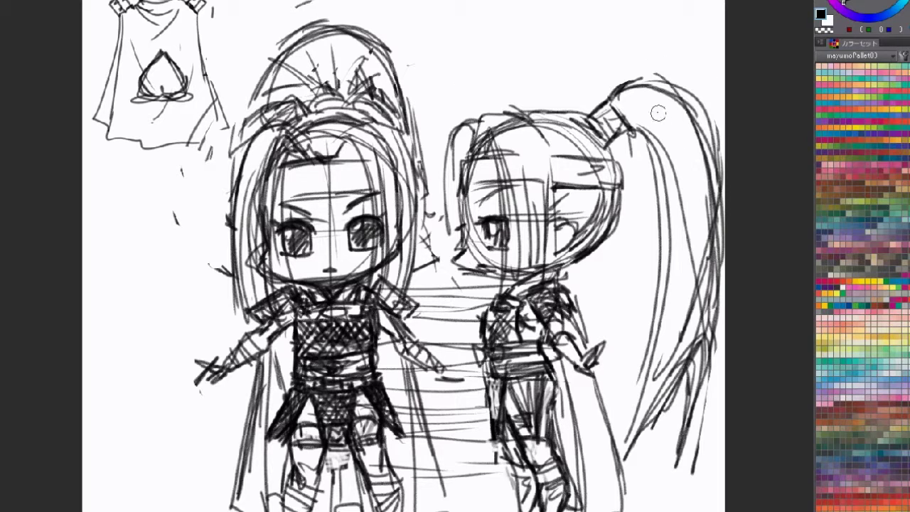
pyautogui.moveTo(698, 193)
pyautogui.mouseDown()
pyautogui.moveTo(701, 291)
pyautogui.moveTo(691, 296)
pyautogui.moveTo(646, 119)
pyautogui.moveTo(664, 202)
pyautogui.mouseUp()
pyautogui.moveTo(685, 128); pyautogui.dragTo(712, 236)
pyautogui.moveTo(682, 83)
pyautogui.mouseDown()
pyautogui.moveTo(721, 159)
pyautogui.moveTo(711, 334)
pyautogui.mouseUp()
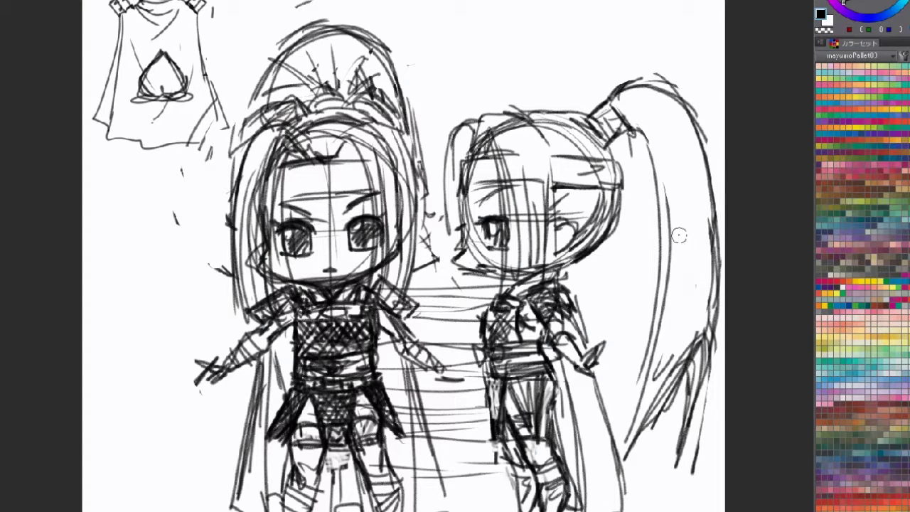
# Redraw the side-view ponytail with firmer outer and inner contours and sharper split ends
pyautogui.moveTo(648, 82)
pyautogui.mouseDown()
pyautogui.moveTo(714, 210)
pyautogui.moveTo(708, 367)
pyautogui.moveTo(680, 463)
pyautogui.mouseUp()
pyautogui.moveTo(643, 138)
pyautogui.mouseDown()
pyautogui.moveTo(651, 355)
pyautogui.moveTo(624, 466)
pyautogui.mouseUp()
pyautogui.moveTo(624, 465)
pyautogui.mouseDown()
pyautogui.moveTo(651, 391)
pyautogui.moveTo(697, 330)
pyautogui.moveTo(680, 457)
pyautogui.mouseUp()
pyautogui.moveTo(695, 344)
pyautogui.mouseDown()
pyautogui.moveTo(635, 434)
pyautogui.moveTo(645, 419)
pyautogui.mouseUp()
# Lighten the crowded lines near the side-view ponytail's tips and add flowing strands through its middle
pyautogui.press('c')
pyautogui.moveTo(687, 335)
pyautogui.mouseDown()
pyautogui.moveTo(647, 409)
pyautogui.moveTo(688, 355)
pyautogui.moveTo(701, 368)
pyautogui.mouseUp()
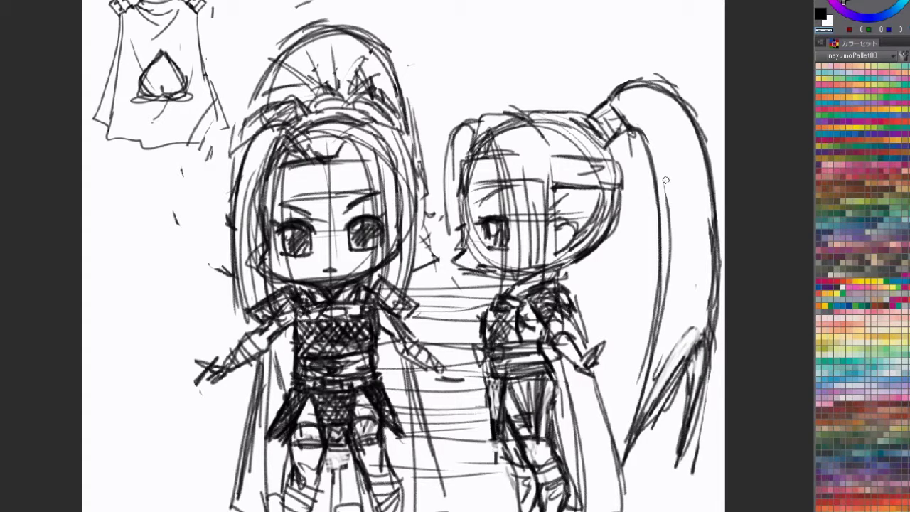
pyautogui.press('c')
pyautogui.moveTo(681, 151); pyautogui.dragTo(673, 297)
pyautogui.moveTo(674, 223); pyautogui.dragTo(659, 390)
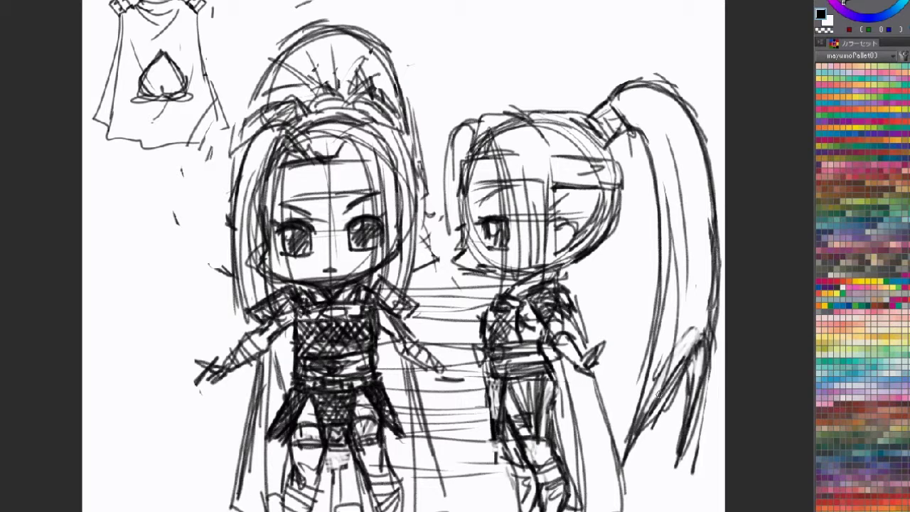
# Sketch long strands falling outward on the left of the front-view hair
pyautogui.moveTo(238, 149); pyautogui.dragTo(200, 343)
pyautogui.moveTo(229, 198); pyautogui.dragTo(195, 343)
pyautogui.moveTo(250, 107); pyautogui.dragTo(188, 300)
# Carry a guide line from the side-view ponytail's top to the front view and redraw the front-view ponytail crest lower
pyautogui.moveTo(609, 74)
pyautogui.mouseDown()
pyautogui.moveTo(497, 91)
pyautogui.moveTo(297, 86)
pyautogui.moveTo(613, 87)
pyautogui.moveTo(285, 88)
pyautogui.mouseUp()
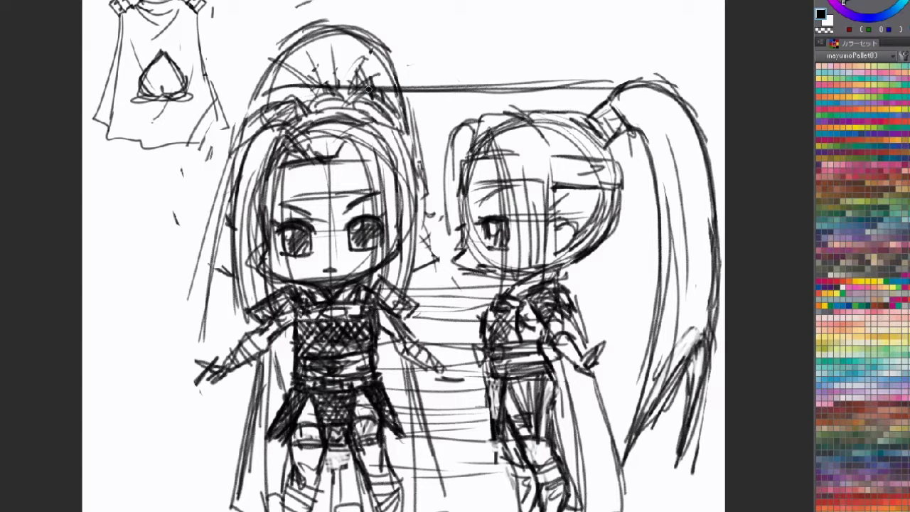
pyautogui.moveTo(332, 44)
pyautogui.mouseDown()
pyautogui.moveTo(299, 30)
pyautogui.moveTo(372, 21)
pyautogui.moveTo(350, 67)
pyautogui.moveTo(283, 69)
pyautogui.moveTo(300, 40)
pyautogui.moveTo(378, 63)
pyautogui.moveTo(401, 128)
pyautogui.mouseUp()
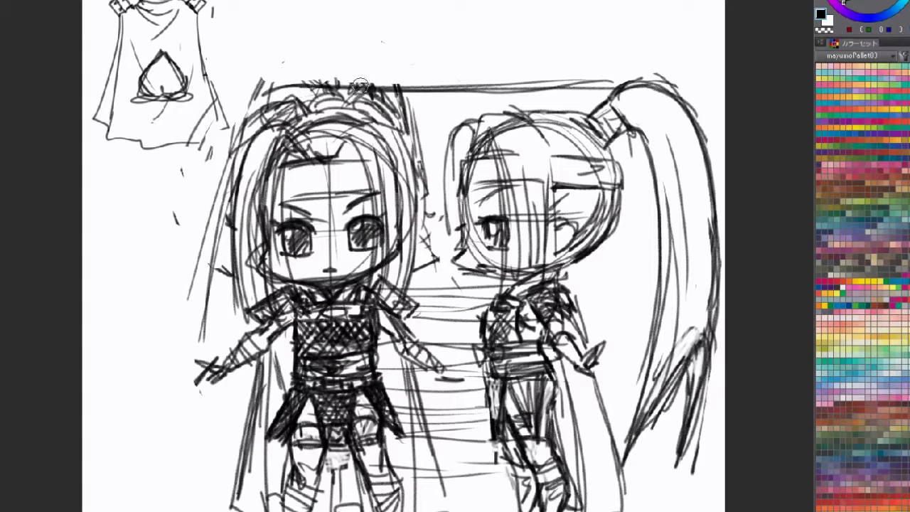
pyautogui.moveTo(278, 77)
pyautogui.mouseDown()
pyautogui.moveTo(344, 60)
pyautogui.moveTo(394, 94)
pyautogui.mouseUp()
pyautogui.moveTo(279, 83); pyautogui.dragTo(313, 105)
pyautogui.moveTo(286, 69)
pyautogui.mouseDown()
pyautogui.moveTo(307, 104)
pyautogui.moveTo(322, 103)
pyautogui.mouseUp()
pyautogui.moveTo(370, 65)
pyautogui.mouseDown()
pyautogui.moveTo(354, 92)
pyautogui.moveTo(364, 98)
pyautogui.mouseUp()
# Extend the left side of the front-view ponytail into a long curve with a pointed end beside the cape
pyautogui.moveTo(262, 81)
pyautogui.mouseDown()
pyautogui.moveTo(295, 108)
pyautogui.moveTo(184, 323)
pyautogui.mouseUp()
pyautogui.moveTo(209, 245); pyautogui.dragTo(172, 409)
pyautogui.moveTo(202, 267); pyautogui.dragTo(177, 421)
pyautogui.moveTo(210, 214); pyautogui.dragTo(182, 475)
pyautogui.moveTo(198, 403); pyautogui.dragTo(182, 474)
pyautogui.moveTo(217, 388); pyautogui.dragTo(192, 439)
pyautogui.moveTo(187, 449); pyautogui.dragTo(249, 384)
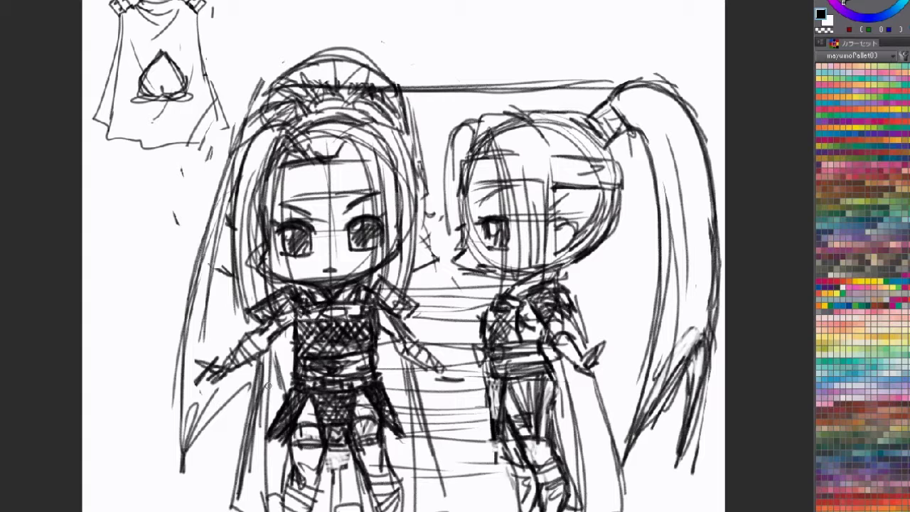
# Draw guide lines at the ponytail's split and tip heights across both views and reinforce the front-view left end
pyautogui.moveTo(644, 348); pyautogui.dragTo(239, 359)
pyautogui.moveTo(192, 472); pyautogui.dragTo(722, 466)
pyautogui.moveTo(202, 436); pyautogui.dragTo(293, 350)
# Sketch the right side of the front-view ponytail, with long outer strands and pointed ends reaching the tip guide line
pyautogui.moveTo(381, 351); pyautogui.dragTo(434, 439)
pyautogui.moveTo(408, 363); pyautogui.dragTo(453, 452)
pyautogui.moveTo(422, 380); pyautogui.dragTo(463, 458)
pyautogui.moveTo(404, 110); pyautogui.dragTo(423, 216)
pyautogui.moveTo(418, 137)
pyautogui.mouseDown()
pyautogui.moveTo(444, 280)
pyautogui.moveTo(450, 250)
pyautogui.mouseUp()
pyautogui.moveTo(433, 199)
pyautogui.mouseDown()
pyautogui.moveTo(468, 362)
pyautogui.moveTo(471, 455)
pyautogui.mouseUp()
pyautogui.moveTo(395, 80)
pyautogui.mouseDown()
pyautogui.moveTo(460, 377)
pyautogui.moveTo(441, 244)
pyautogui.mouseUp()
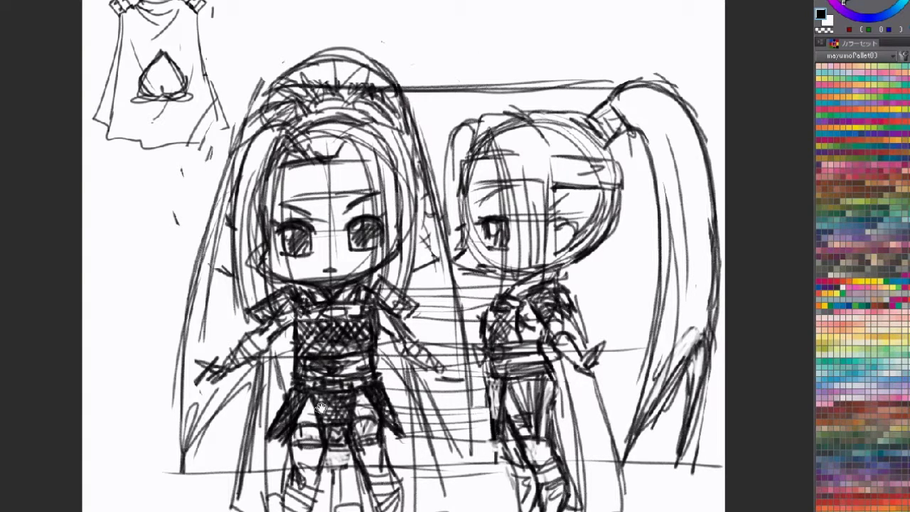
pyautogui.moveTo(327, 414); pyautogui.dragTo(467, 400)
pyautogui.scroll(-4, 480, 298)
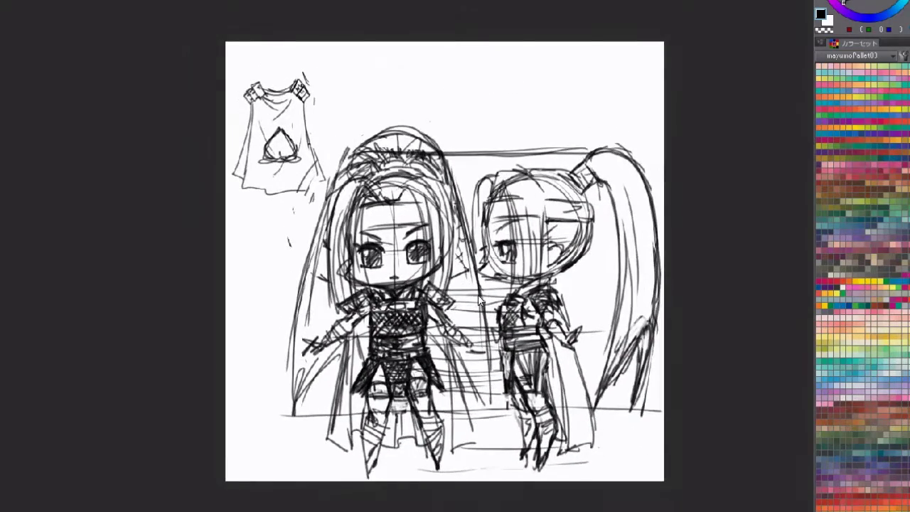
pyautogui.hotkey('ctrl', 't')
pyautogui.moveTo(446, 71); pyautogui.dragTo(448, 137)
pyautogui.press('Escape')
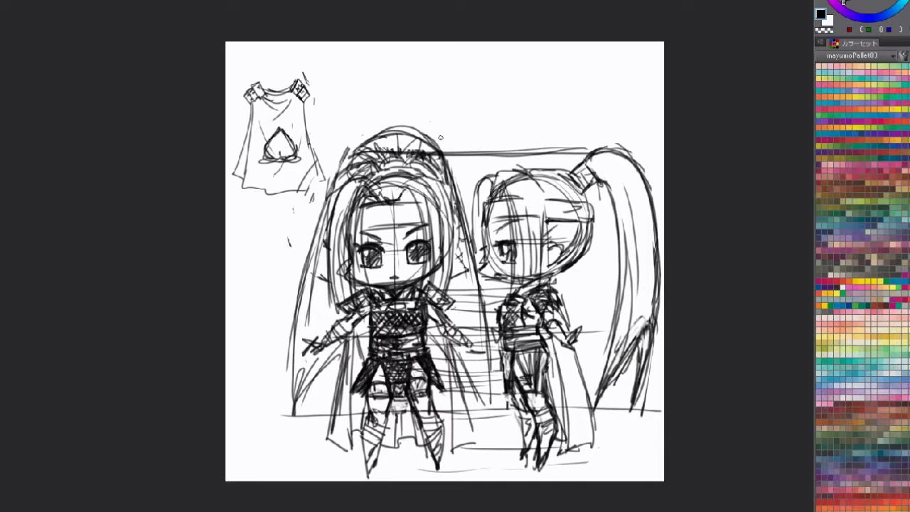
pyautogui.moveTo(327, 503)
pyautogui.mouseDown()
pyautogui.moveTo(251, 414)
pyautogui.moveTo(275, 264)
pyautogui.moveTo(335, 159)
pyautogui.moveTo(382, 99)
pyautogui.moveTo(629, 91)
pyautogui.moveTo(716, 293)
pyautogui.moveTo(680, 502)
pyautogui.moveTo(620, 505)
pyautogui.mouseUp()
pyautogui.hotkey('ctrl', 't')
pyautogui.moveTo(453, 86); pyautogui.dragTo(457, 167)
pyautogui.moveTo(452, 313)
pyautogui.mouseDown()
pyautogui.moveTo(364, 314)
pyautogui.moveTo(468, 313)
pyautogui.moveTo(488, 288)
pyautogui.mouseUp()
pyautogui.press('Return')
pyautogui.scroll(1, 483, 319)
pyautogui.moveTo(490, 337); pyautogui.dragTo(500, 296)
pyautogui.moveTo(458, 150); pyautogui.dragTo(463, 154)
pyautogui.hotkey('ctrl', 't')
pyautogui.moveTo(446, 173); pyautogui.dragTo(443, 174)
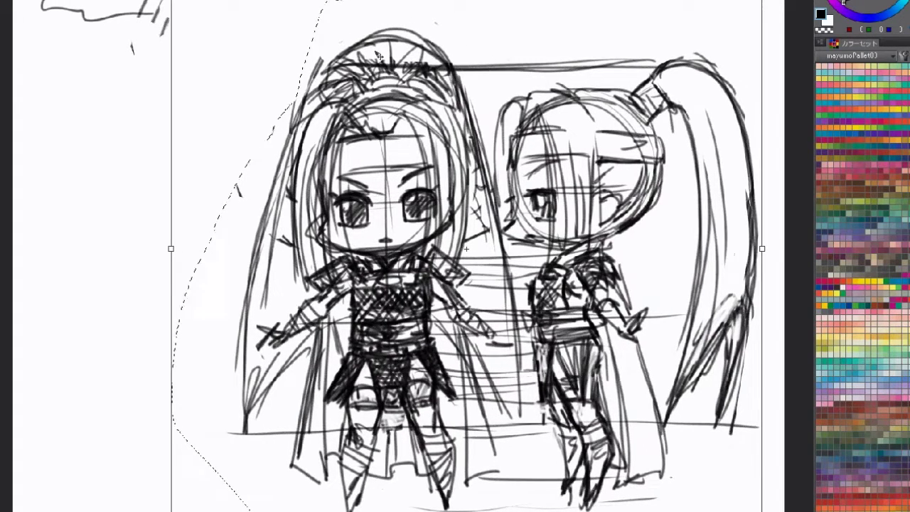
pyautogui.press('Escape')
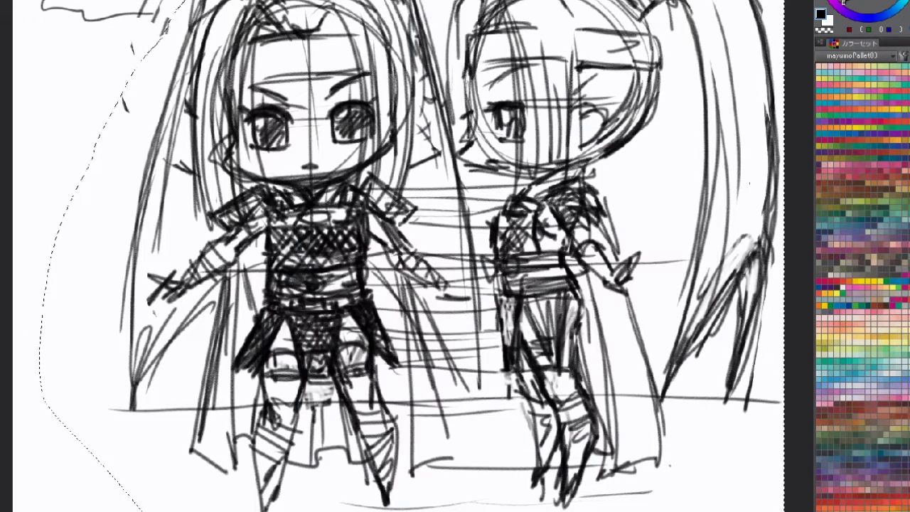
pyautogui.hotkey('ctrl', 'd')
# Undo the last long outer strand on the right side of the front-view ponytail
pyautogui.moveTo(431, 200)
pyautogui.mouseDown()
pyautogui.moveTo(407, 200)
pyautogui.moveTo(389, 287)
pyautogui.mouseUp()
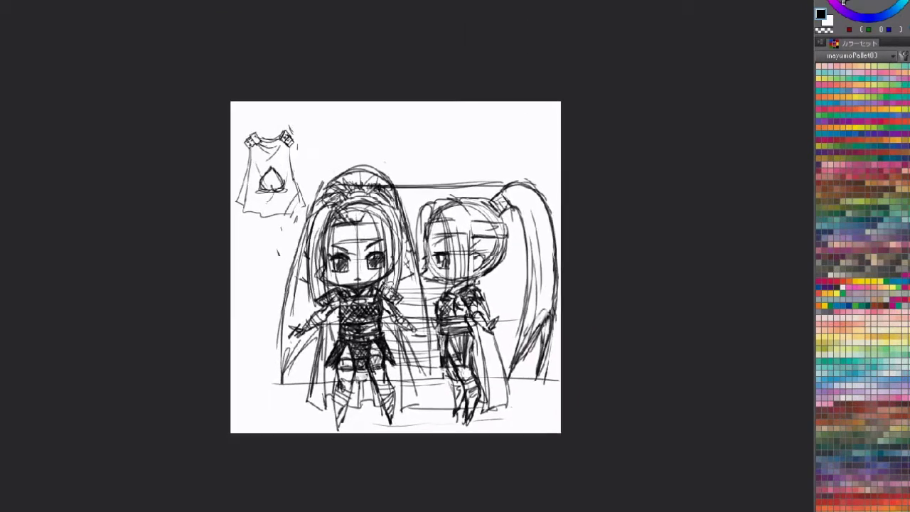
pyautogui.hotkey('ctrl', 'z')
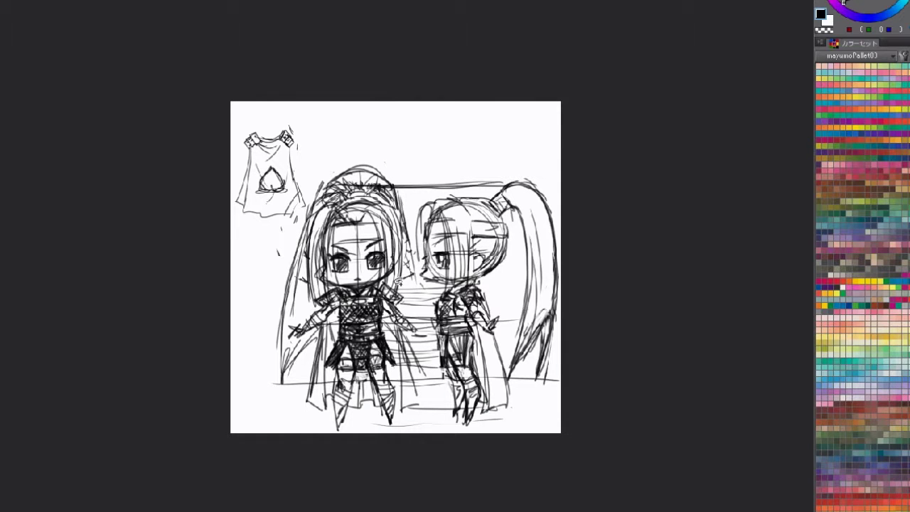
# Select the front and side views without the cape design and scale them down into the canvas's lower right area
pyautogui.hotkey('ctrl', 'z')
pyautogui.hotkey('ctrl', 'z')
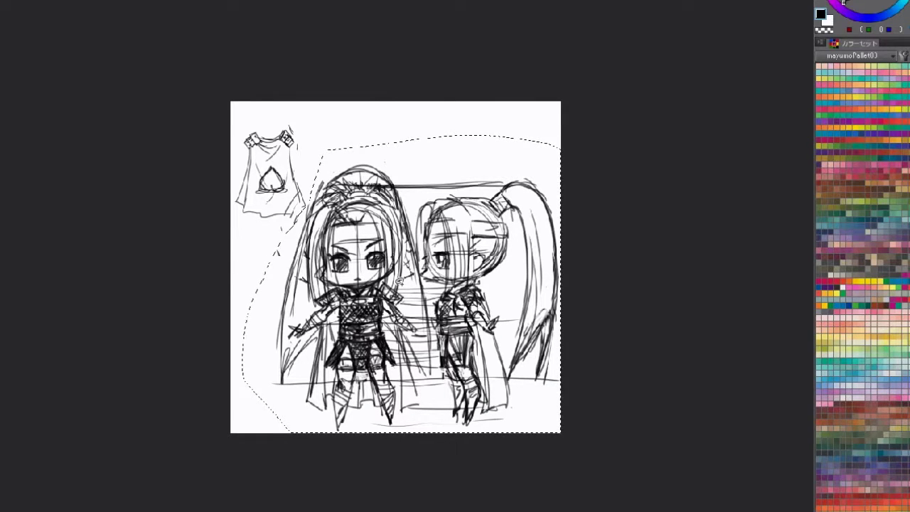
pyautogui.hotkey('ctrl', 't')
pyautogui.moveTo(401, 135); pyautogui.dragTo(401, 205)
pyautogui.moveTo(385, 300)
pyautogui.mouseDown()
pyautogui.moveTo(414, 294)
pyautogui.moveTo(344, 291)
pyautogui.moveTo(413, 291)
pyautogui.mouseUp()
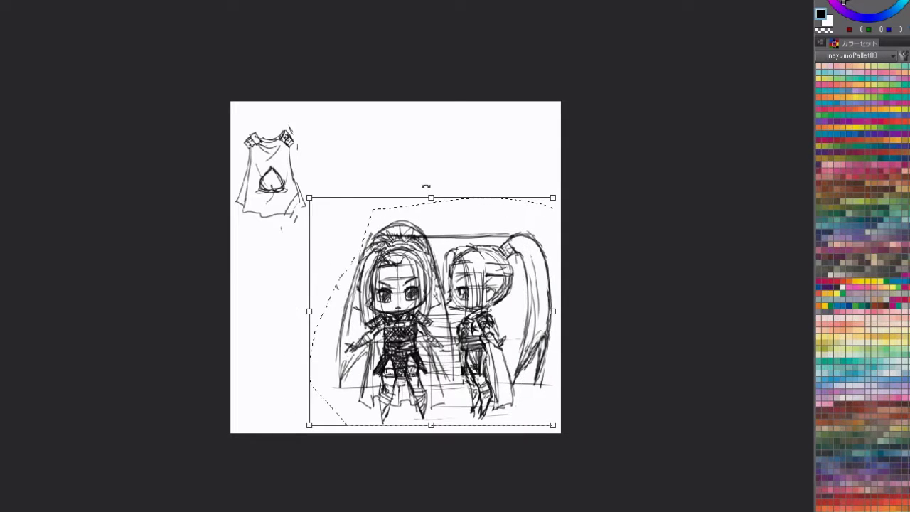
pyautogui.press('Return')
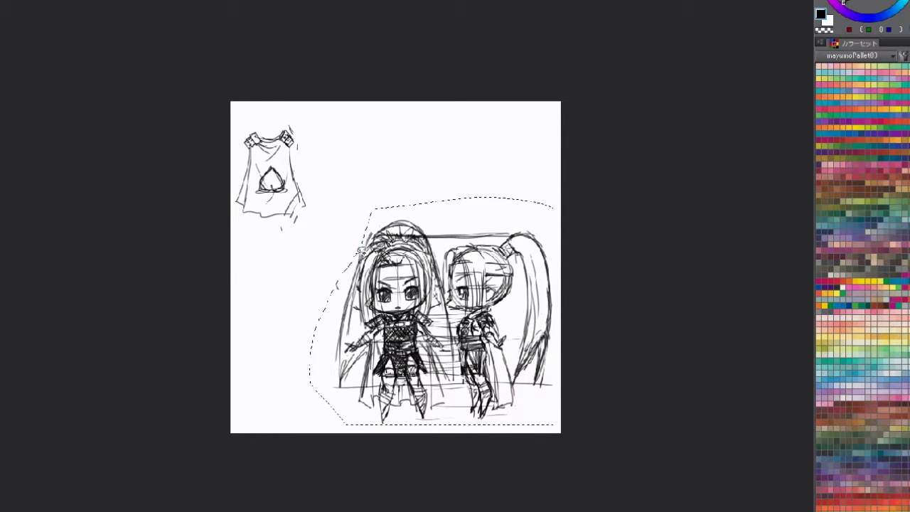
pyautogui.moveTo(413, 305); pyautogui.dragTo(444, 425)
pyautogui.scroll(2, 443, 425)
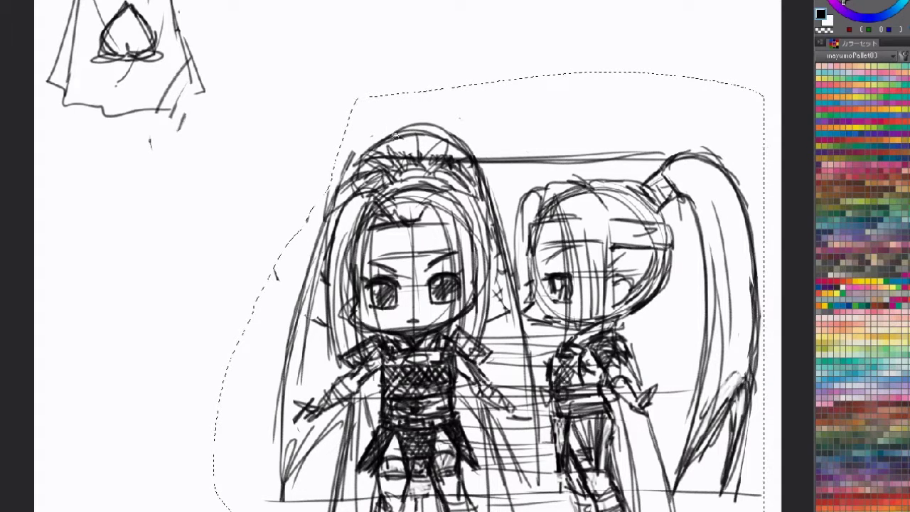
pyautogui.hotkey('ctrl', 'd')
# Erase the front-view ponytail's high top arc and the part of the guide line between the two heads
pyautogui.moveTo(364, 147)
pyautogui.mouseDown()
pyautogui.moveTo(436, 126)
pyautogui.moveTo(343, 178)
pyautogui.moveTo(327, 207)
pyautogui.moveTo(366, 146)
pyautogui.moveTo(425, 127)
pyautogui.moveTo(457, 139)
pyautogui.moveTo(415, 134)
pyautogui.moveTo(453, 134)
pyautogui.moveTo(322, 181)
pyautogui.moveTo(398, 146)
pyautogui.moveTo(489, 153)
pyautogui.moveTo(457, 152)
pyautogui.mouseUp()
pyautogui.press('c')
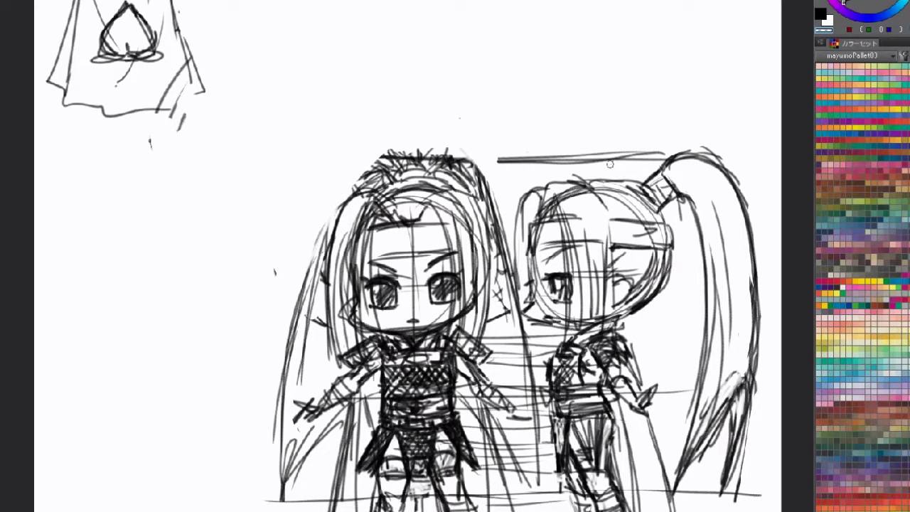
pyautogui.moveTo(614, 151); pyautogui.dragTo(500, 154)
pyautogui.moveTo(370, 173); pyautogui.dragTo(391, 154)
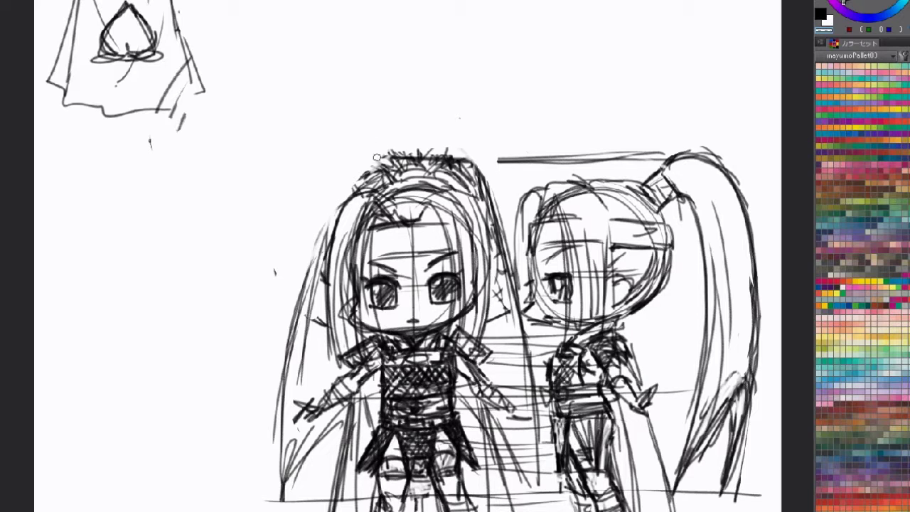
# Redraw the front-view ponytail's outline with a lower arch over the head and a long left edge down to the tip
pyautogui.press('p')
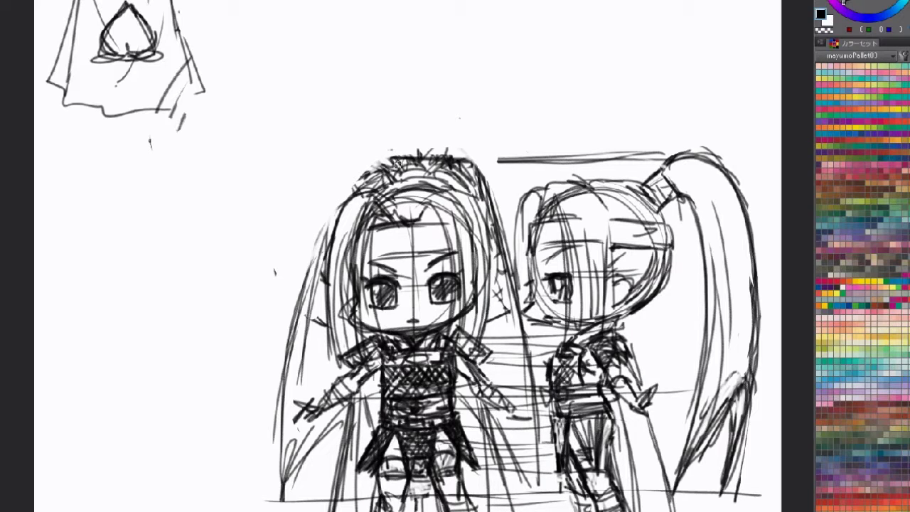
pyautogui.moveTo(383, 165)
pyautogui.mouseDown()
pyautogui.moveTo(410, 149)
pyautogui.moveTo(448, 152)
pyautogui.moveTo(369, 167)
pyautogui.moveTo(348, 189)
pyautogui.moveTo(377, 152)
pyautogui.moveTo(441, 148)
pyautogui.moveTo(487, 209)
pyautogui.moveTo(485, 246)
pyautogui.mouseUp()
pyautogui.moveTo(372, 163)
pyautogui.mouseDown()
pyautogui.moveTo(320, 249)
pyautogui.moveTo(273, 419)
pyautogui.moveTo(276, 501)
pyautogui.mouseUp()
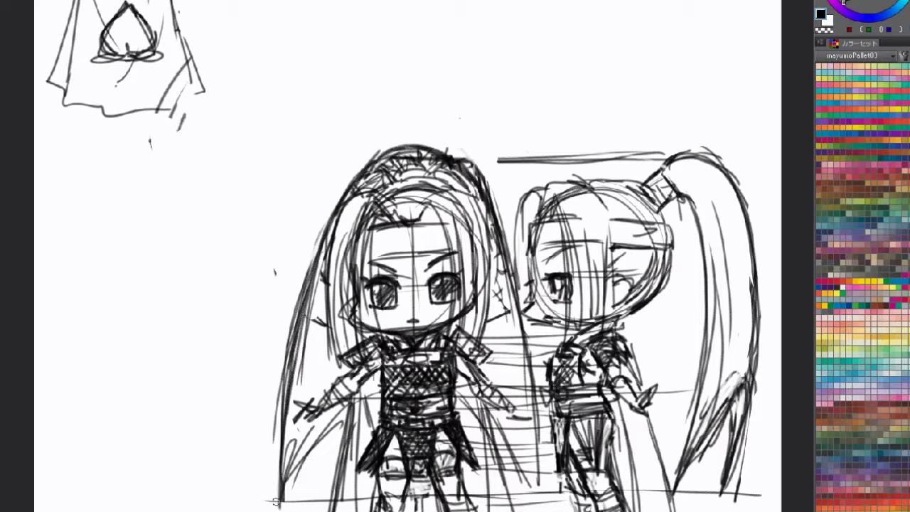
# Erase and thin the excess outer lines along the left edge and upper right curve of the front-view ponytail
pyautogui.press('c')
pyautogui.moveTo(304, 290)
pyautogui.mouseDown()
pyautogui.moveTo(295, 347)
pyautogui.moveTo(307, 266)
pyautogui.moveTo(285, 448)
pyautogui.mouseUp()
pyautogui.moveTo(471, 158); pyautogui.dragTo(496, 204)
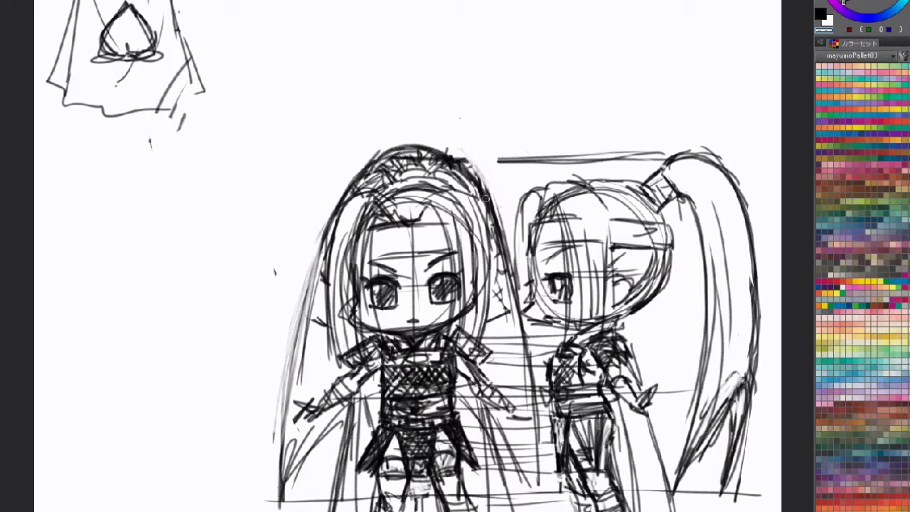
pyautogui.press('h')
pyautogui.moveTo(323, 195); pyautogui.dragTo(297, 266)
pyautogui.moveTo(309, 226); pyautogui.dragTo(290, 288)
pyautogui.moveTo(353, 160); pyautogui.dragTo(321, 193)
pyautogui.press('h')
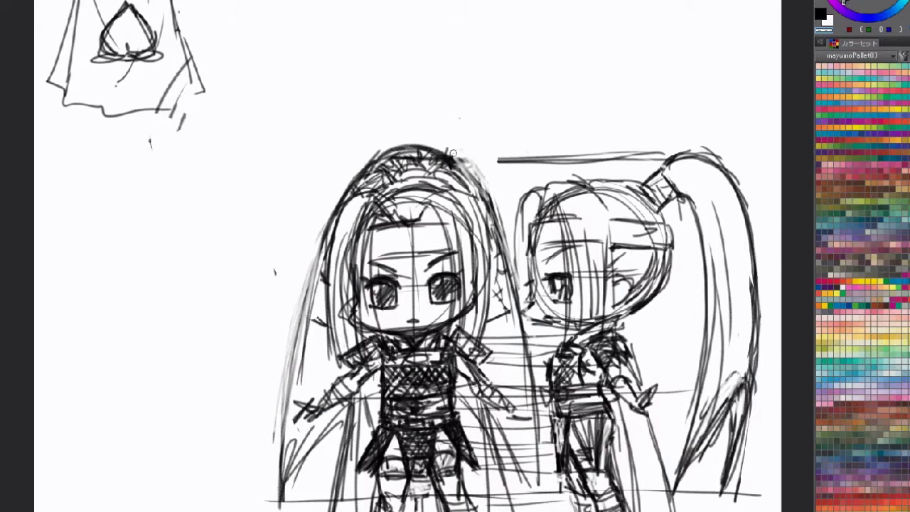
pyautogui.moveTo(458, 157); pyautogui.dragTo(488, 196)
pyautogui.moveTo(460, 161); pyautogui.dragTo(492, 215)
# Redraw the upper right curve of the front-view ponytail closer to the head
pyautogui.press('c')
pyautogui.moveTo(457, 161); pyautogui.dragTo(485, 199)
pyautogui.moveTo(455, 159); pyautogui.dragTo(494, 223)
pyautogui.moveTo(456, 159); pyautogui.dragTo(503, 251)
# Draw horizontal guide lines from the front view's ponytail top, head top and chin into the empty space on its left
pyautogui.moveTo(422, 305); pyautogui.dragTo(584, 289)
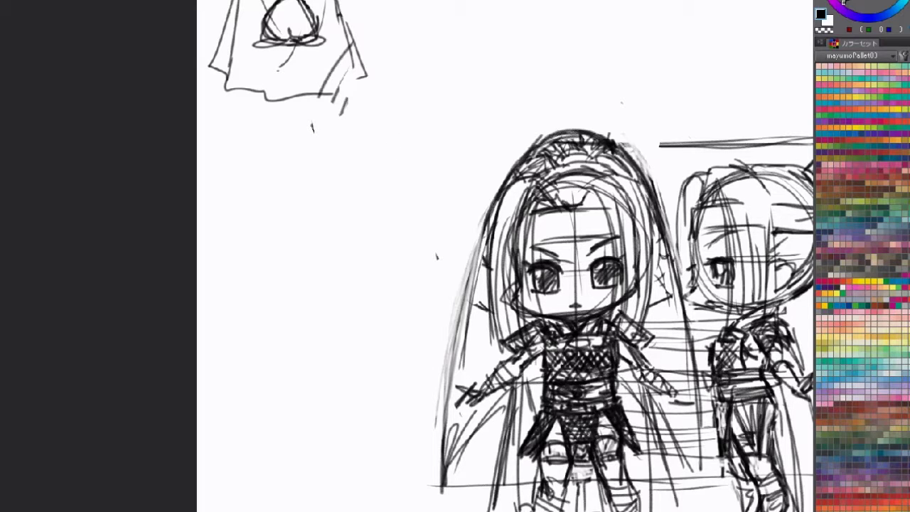
pyautogui.moveTo(392, 150)
pyautogui.mouseDown()
pyautogui.moveTo(554, 148)
pyautogui.moveTo(334, 131)
pyautogui.mouseUp()
pyautogui.moveTo(288, 148); pyautogui.dragTo(555, 144)
pyautogui.moveTo(552, 132); pyautogui.dragTo(660, 131)
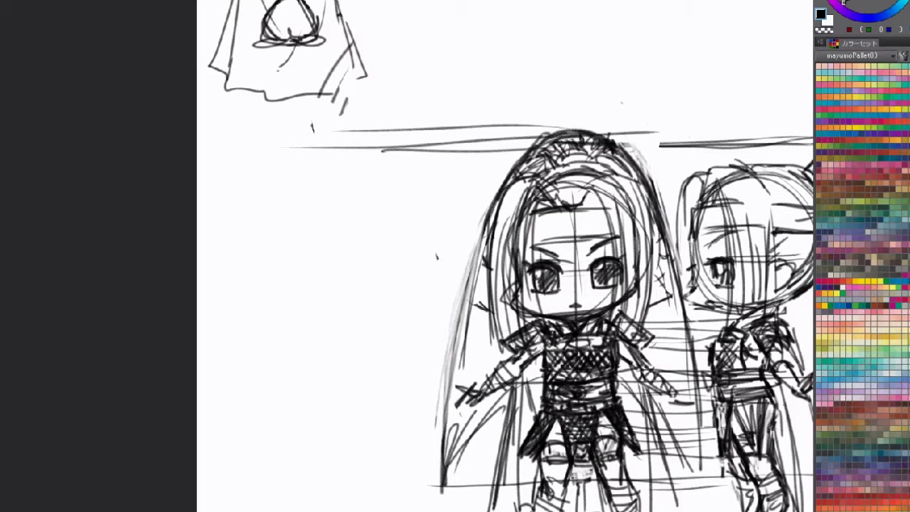
pyautogui.moveTo(517, 317); pyautogui.dragTo(324, 325)
pyautogui.moveTo(263, 331); pyautogui.dragTo(526, 319)
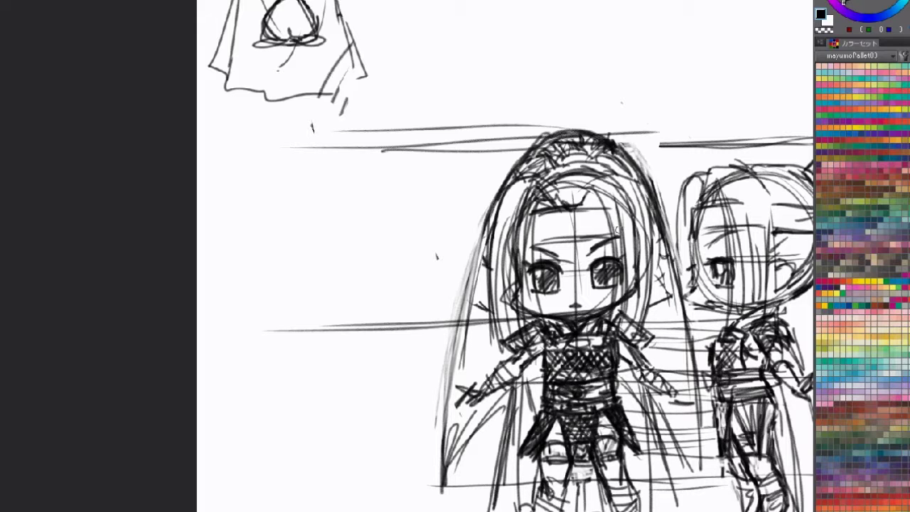
pyautogui.moveTo(502, 173)
pyautogui.mouseDown()
pyautogui.moveTo(258, 180)
pyautogui.moveTo(542, 182)
pyautogui.mouseUp()
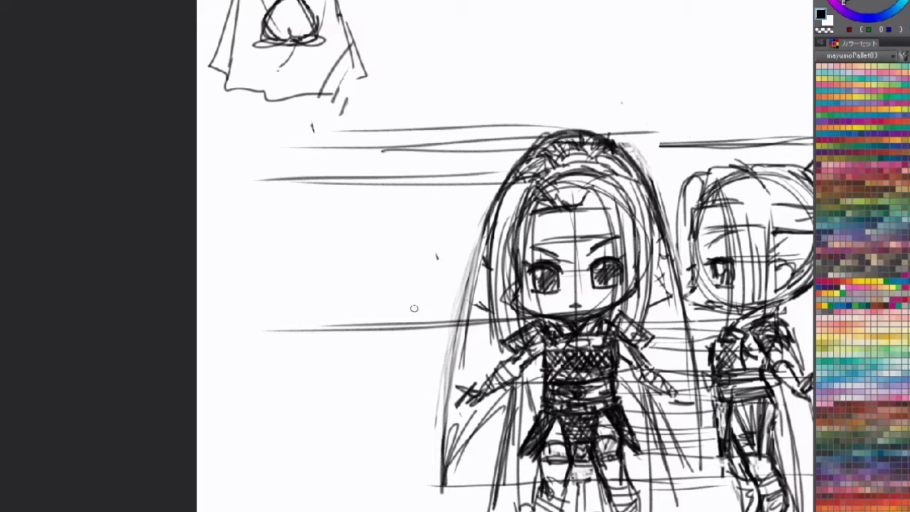
# Sketch a light head circle between the guide lines for a back view, adding the collar and lower ear curves
pyautogui.moveTo(426, 235); pyautogui.dragTo(322, 315)
pyautogui.moveTo(291, 301)
pyautogui.mouseDown()
pyautogui.moveTo(313, 320)
pyautogui.moveTo(354, 321)
pyautogui.moveTo(339, 317)
pyautogui.mouseUp()
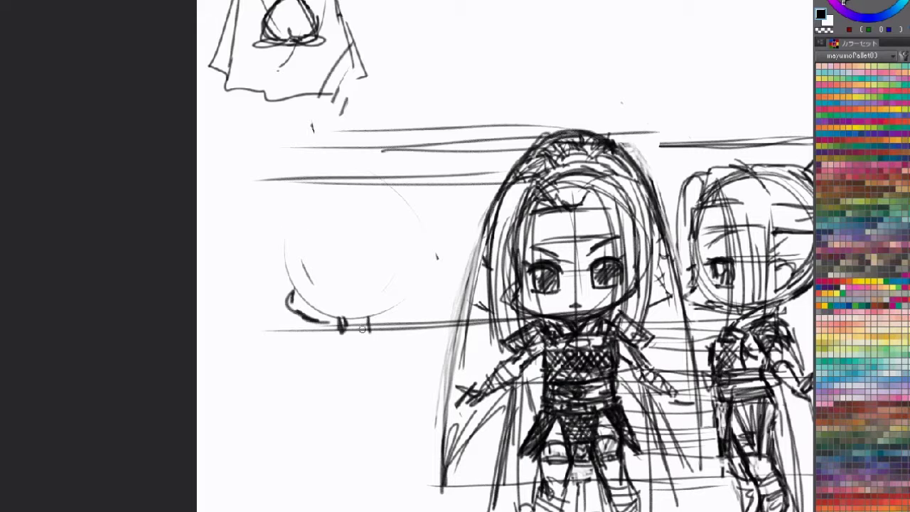
pyautogui.moveTo(350, 322)
pyautogui.mouseDown()
pyautogui.moveTo(325, 333)
pyautogui.moveTo(376, 337)
pyautogui.moveTo(330, 333)
pyautogui.mouseUp()
pyautogui.moveTo(347, 320); pyautogui.dragTo(382, 327)
pyautogui.moveTo(346, 327)
pyautogui.mouseDown()
pyautogui.moveTo(331, 337)
pyautogui.moveTo(376, 319)
pyautogui.moveTo(358, 321)
pyautogui.mouseUp()
pyautogui.moveTo(407, 308); pyautogui.dragTo(387, 319)
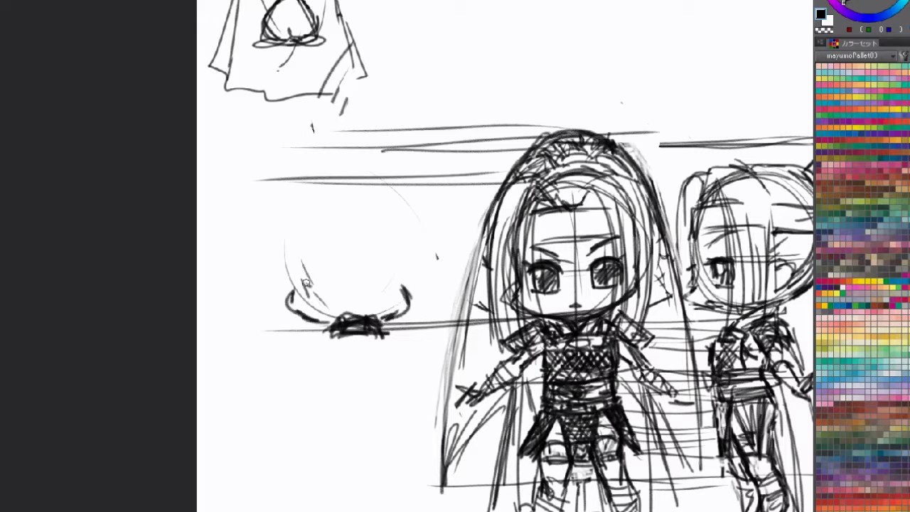
# Sketch the back view's ears, jagged nape hairline and rounded head outline
pyautogui.moveTo(307, 277)
pyautogui.mouseDown()
pyautogui.moveTo(287, 297)
pyautogui.moveTo(293, 276)
pyautogui.moveTo(303, 294)
pyautogui.mouseUp()
pyautogui.moveTo(389, 295)
pyautogui.mouseDown()
pyautogui.moveTo(401, 269)
pyautogui.moveTo(405, 295)
pyautogui.mouseUp()
pyautogui.moveTo(304, 276)
pyautogui.mouseDown()
pyautogui.moveTo(323, 309)
pyautogui.moveTo(377, 307)
pyautogui.mouseUp()
pyautogui.moveTo(296, 230)
pyautogui.mouseDown()
pyautogui.moveTo(326, 190)
pyautogui.moveTo(380, 183)
pyautogui.moveTo(393, 200)
pyautogui.mouseUp()
pyautogui.moveTo(293, 249)
pyautogui.mouseDown()
pyautogui.moveTo(289, 283)
pyautogui.moveTo(298, 196)
pyautogui.moveTo(418, 174)
pyautogui.moveTo(313, 182)
pyautogui.moveTo(404, 219)
pyautogui.moveTo(418, 256)
pyautogui.moveTo(381, 182)
pyautogui.moveTo(291, 224)
pyautogui.moveTo(290, 269)
pyautogui.mouseUp()
# Draw the round hair tie at the crown of the back-view head with hair strands radiating down to the nape
pyautogui.moveTo(350, 198); pyautogui.dragTo(349, 209)
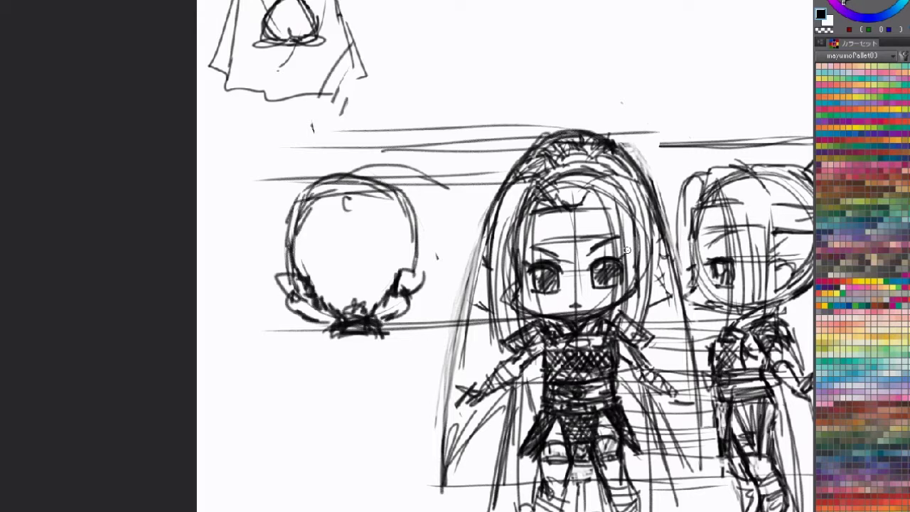
pyautogui.moveTo(731, 231); pyautogui.dragTo(681, 234)
pyautogui.moveTo(297, 203)
pyautogui.mouseDown()
pyautogui.moveTo(313, 186)
pyautogui.moveTo(283, 197)
pyautogui.moveTo(313, 200)
pyautogui.moveTo(292, 196)
pyautogui.moveTo(296, 173)
pyautogui.moveTo(314, 189)
pyautogui.mouseUp()
pyautogui.moveTo(280, 244)
pyautogui.mouseDown()
pyautogui.moveTo(266, 212)
pyautogui.moveTo(292, 288)
pyautogui.moveTo(319, 212)
pyautogui.moveTo(334, 197)
pyautogui.moveTo(321, 168)
pyautogui.mouseUp()
# Extend the front view's waist-height guide line to the left and mark the back view's torso sides below the collar
pyautogui.moveTo(525, 325); pyautogui.dragTo(554, 256)
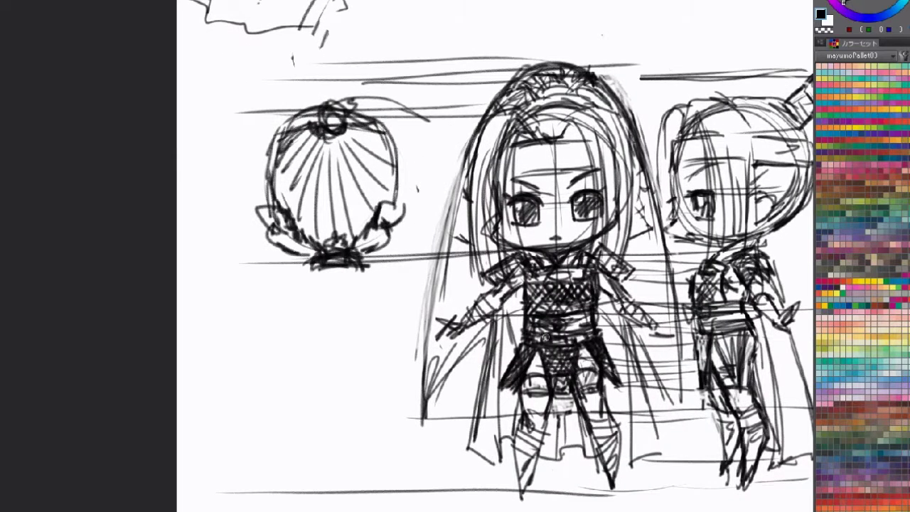
pyautogui.moveTo(318, 328)
pyautogui.mouseDown()
pyautogui.moveTo(409, 324)
pyautogui.moveTo(366, 321)
pyautogui.mouseUp()
pyautogui.moveTo(300, 300); pyautogui.dragTo(296, 315)
pyautogui.moveTo(369, 287); pyautogui.dragTo(364, 310)
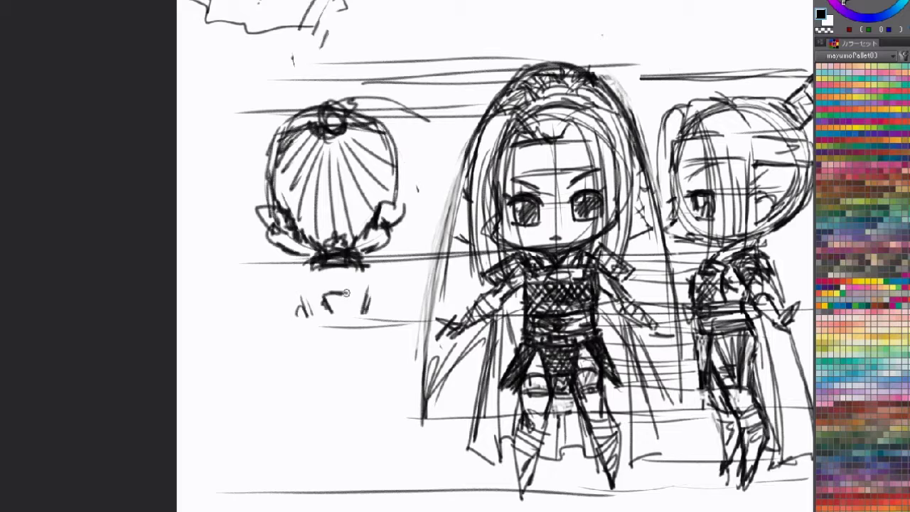
pyautogui.moveTo(329, 307); pyautogui.dragTo(346, 297)
pyautogui.hotkey('ctrl', 'z')
pyautogui.moveTo(350, 313); pyautogui.dragTo(364, 335)
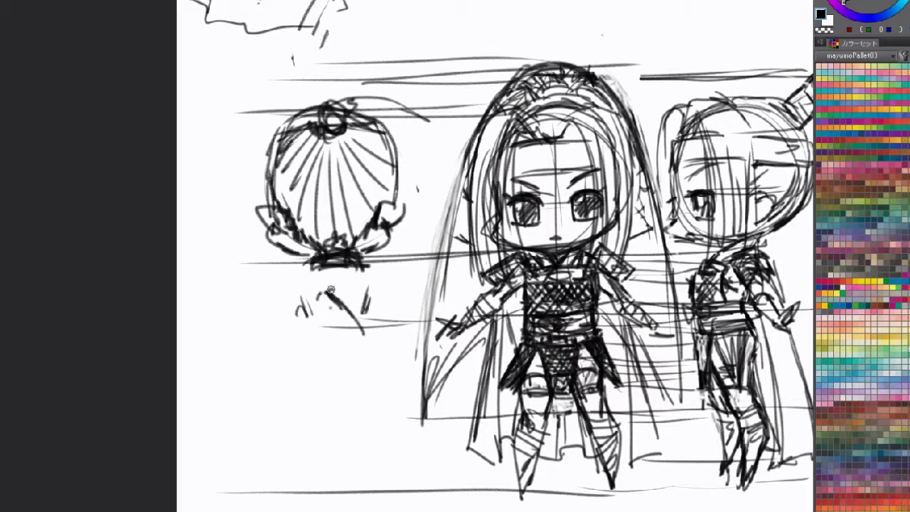
pyautogui.moveTo(317, 290)
pyautogui.mouseDown()
pyautogui.moveTo(286, 349)
pyautogui.moveTo(325, 291)
pyautogui.moveTo(306, 354)
pyautogui.moveTo(354, 338)
pyautogui.mouseUp()
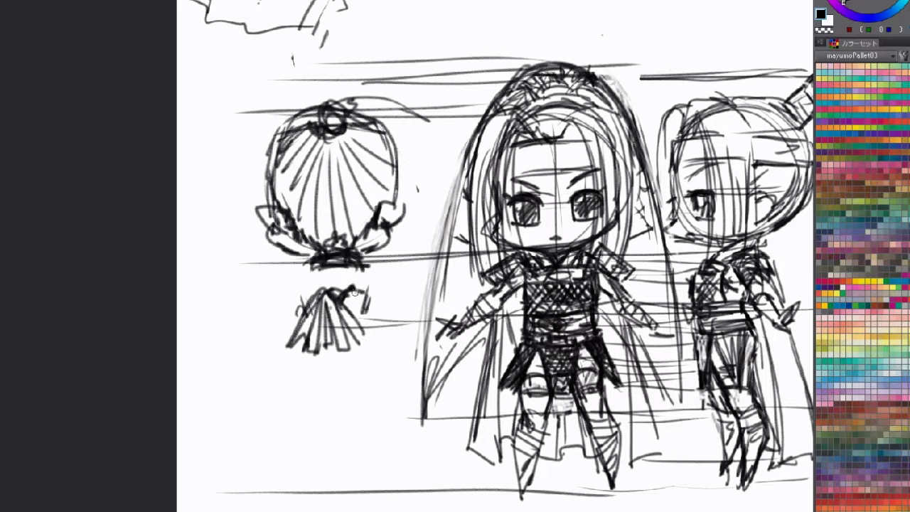
pyautogui.hotkey('ctrl', 'z')
pyautogui.hotkey('ctrl', 'z')
pyautogui.hotkey('ctrl', 'z')
pyautogui.hotkey('ctrl', 'z')
pyautogui.hotkey('ctrl', 'z')
pyautogui.hotkey('ctrl', 'z')
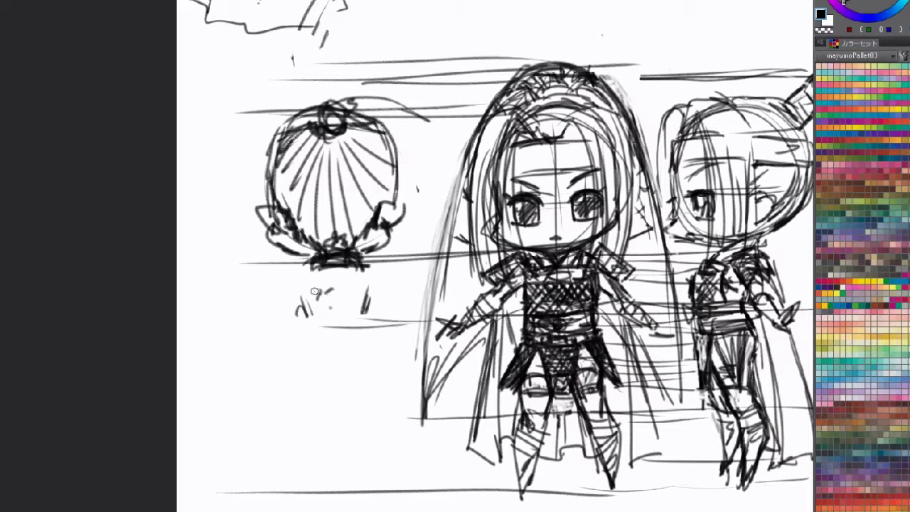
# Sketch a flared, trapezoid-shaped garment piece with overlapping folds under the back view's collar
pyautogui.moveTo(320, 288)
pyautogui.mouseDown()
pyautogui.moveTo(270, 351)
pyautogui.moveTo(353, 349)
pyautogui.mouseUp()
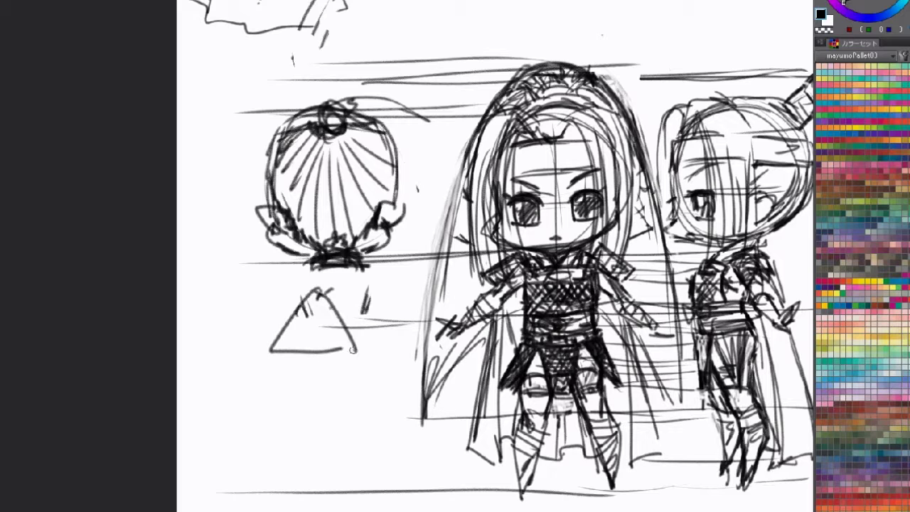
pyautogui.moveTo(336, 305); pyautogui.dragTo(349, 288)
pyautogui.moveTo(349, 288); pyautogui.dragTo(386, 346)
pyautogui.moveTo(356, 346); pyautogui.dragTo(384, 345)
pyautogui.moveTo(319, 292); pyautogui.dragTo(347, 290)
pyautogui.moveTo(324, 292)
pyautogui.mouseDown()
pyautogui.moveTo(345, 291)
pyautogui.moveTo(304, 328)
pyautogui.moveTo(346, 301)
pyautogui.mouseUp()
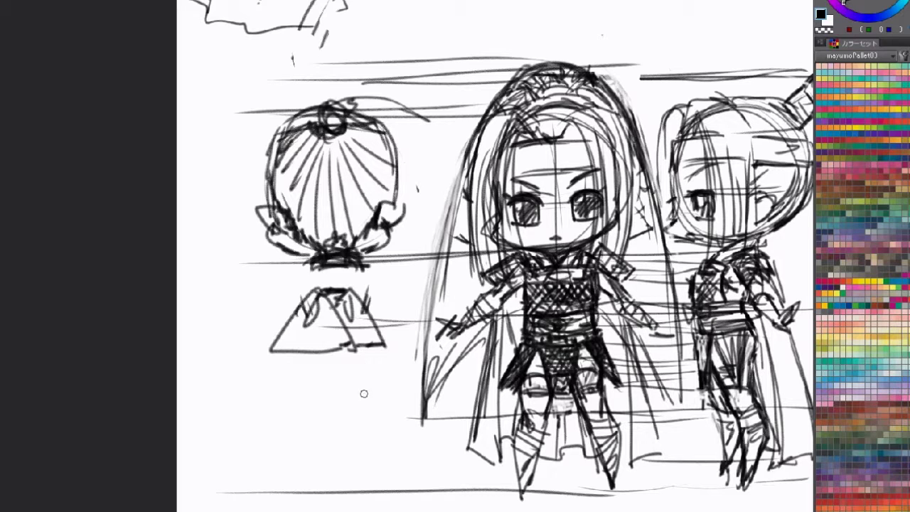
pyautogui.moveTo(302, 276); pyautogui.dragTo(307, 293)
pyautogui.moveTo(370, 275); pyautogui.dragTo(363, 296)
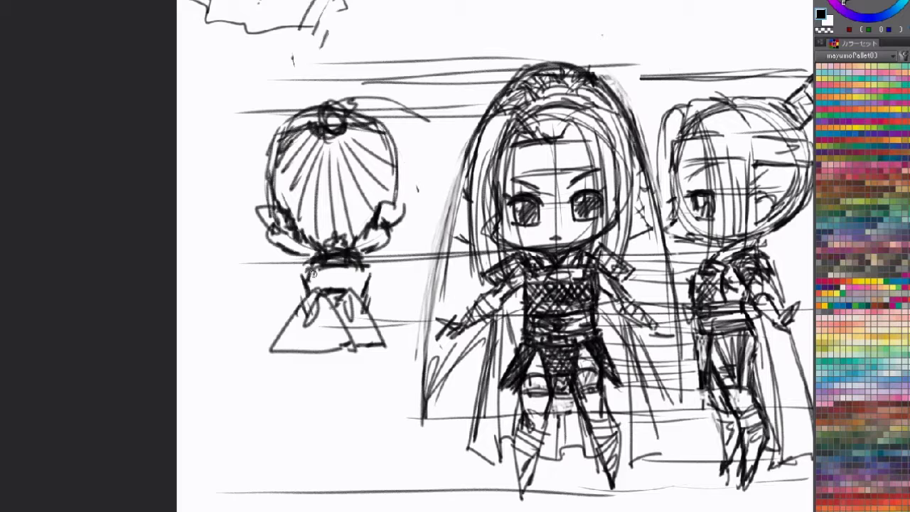
pyautogui.hotkey('ctrl', 'z')
pyautogui.hotkey('ctrl', 'z')
pyautogui.hotkey('ctrl', 'z')
pyautogui.hotkey('ctrl', 'z')
pyautogui.hotkey('ctrl', 'z')
# Sketch the back view's shoulders and both arms slanting outward, and connect them with the upper torso edge
pyautogui.moveTo(304, 269)
pyautogui.mouseDown()
pyautogui.moveTo(247, 341)
pyautogui.moveTo(262, 320)
pyautogui.mouseUp()
pyautogui.moveTo(364, 268); pyautogui.dragTo(412, 325)
pyautogui.moveTo(387, 283); pyautogui.dragTo(416, 327)
pyautogui.moveTo(375, 269); pyautogui.dragTo(403, 306)
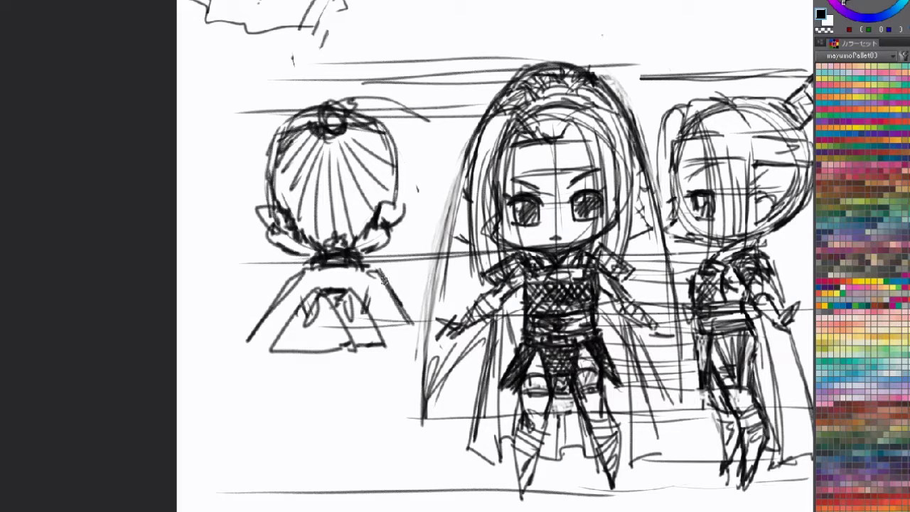
pyautogui.moveTo(307, 291)
pyautogui.mouseDown()
pyautogui.moveTo(366, 291)
pyautogui.moveTo(362, 300)
pyautogui.mouseUp()
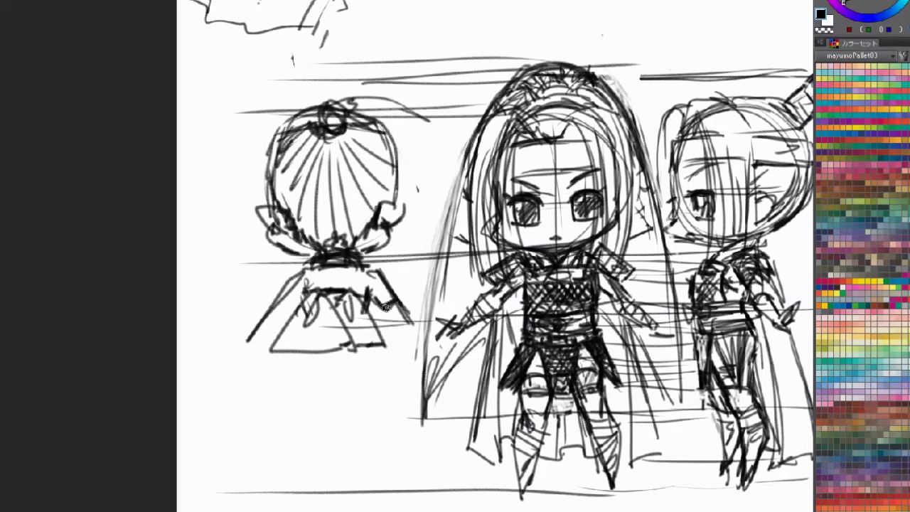
# Add the forearms, arm guard bands and hands to the back view's arms
pyautogui.moveTo(386, 306)
pyautogui.mouseDown()
pyautogui.moveTo(398, 332)
pyautogui.moveTo(425, 346)
pyautogui.moveTo(423, 337)
pyautogui.mouseUp()
pyautogui.moveTo(297, 294)
pyautogui.mouseDown()
pyautogui.moveTo(259, 340)
pyautogui.moveTo(238, 315)
pyautogui.moveTo(255, 319)
pyautogui.moveTo(292, 304)
pyautogui.moveTo(285, 313)
pyautogui.mouseUp()
pyautogui.moveTo(481, 355); pyautogui.dragTo(447, 307)
pyautogui.moveTo(285, 255)
pyautogui.mouseDown()
pyautogui.moveTo(297, 276)
pyautogui.moveTo(320, 274)
pyautogui.moveTo(320, 285)
pyautogui.moveTo(310, 266)
pyautogui.mouseUp()
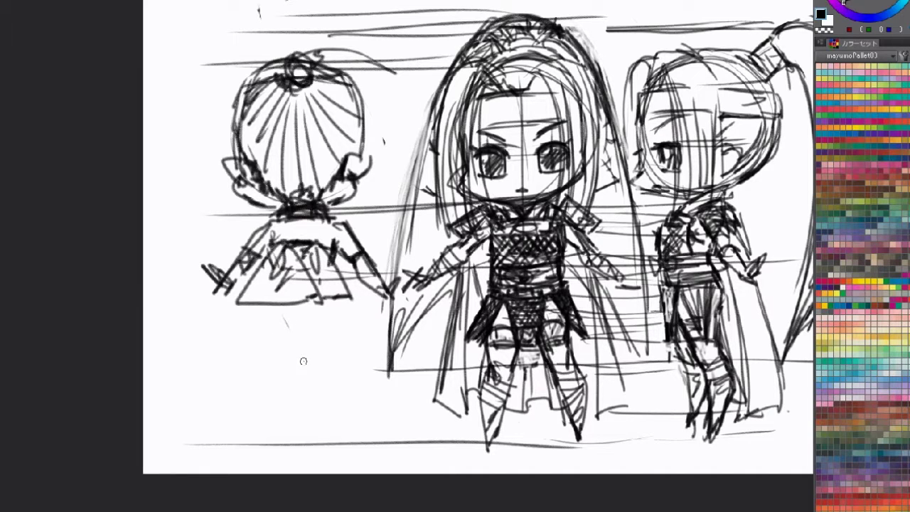
# Sketch the back view's curved hips below the flared garment, with a guide line matching the front view's hip height
pyautogui.moveTo(269, 311)
pyautogui.mouseDown()
pyautogui.moveTo(265, 329)
pyautogui.moveTo(298, 347)
pyautogui.moveTo(334, 319)
pyautogui.moveTo(327, 333)
pyautogui.mouseUp()
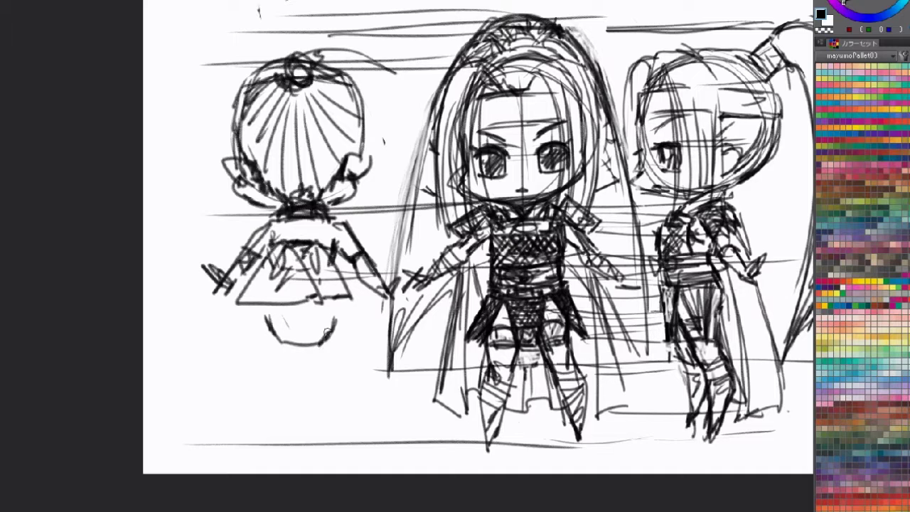
pyautogui.hotkey('ctrl', 'z')
pyautogui.moveTo(265, 315); pyautogui.dragTo(362, 337)
pyautogui.moveTo(477, 315); pyautogui.dragTo(291, 326)
pyautogui.moveTo(274, 304); pyautogui.dragTo(290, 333)
pyautogui.moveTo(291, 332)
pyautogui.mouseDown()
pyautogui.moveTo(334, 320)
pyautogui.moveTo(303, 334)
pyautogui.mouseUp()
pyautogui.moveTo(269, 313)
pyautogui.mouseDown()
pyautogui.moveTo(289, 337)
pyautogui.moveTo(324, 330)
pyautogui.mouseUp()
pyautogui.moveTo(320, 321)
pyautogui.mouseDown()
pyautogui.moveTo(276, 306)
pyautogui.moveTo(307, 310)
pyautogui.mouseUp()
# Sketch the back view's left leg with a pointed boot, using a guide line carried over from the front view's knees
pyautogui.moveTo(267, 333)
pyautogui.mouseDown()
pyautogui.moveTo(292, 336)
pyautogui.moveTo(275, 342)
pyautogui.moveTo(266, 316)
pyautogui.moveTo(267, 353)
pyautogui.mouseUp()
pyautogui.moveTo(470, 369)
pyautogui.mouseDown()
pyautogui.moveTo(365, 374)
pyautogui.moveTo(291, 377)
pyautogui.mouseUp()
pyautogui.moveTo(299, 339); pyautogui.dragTo(285, 377)
pyautogui.moveTo(269, 328)
pyautogui.mouseDown()
pyautogui.moveTo(263, 372)
pyautogui.moveTo(249, 393)
pyautogui.moveTo(260, 440)
pyautogui.mouseUp()
pyautogui.moveTo(283, 369); pyautogui.dragTo(261, 445)
# Sketch the back view's right leg with a pointed boot reaching the ground line
pyautogui.moveTo(314, 342); pyautogui.dragTo(335, 373)
pyautogui.moveTo(340, 318)
pyautogui.mouseDown()
pyautogui.moveTo(354, 373)
pyautogui.moveTo(334, 373)
pyautogui.moveTo(356, 437)
pyautogui.mouseUp()
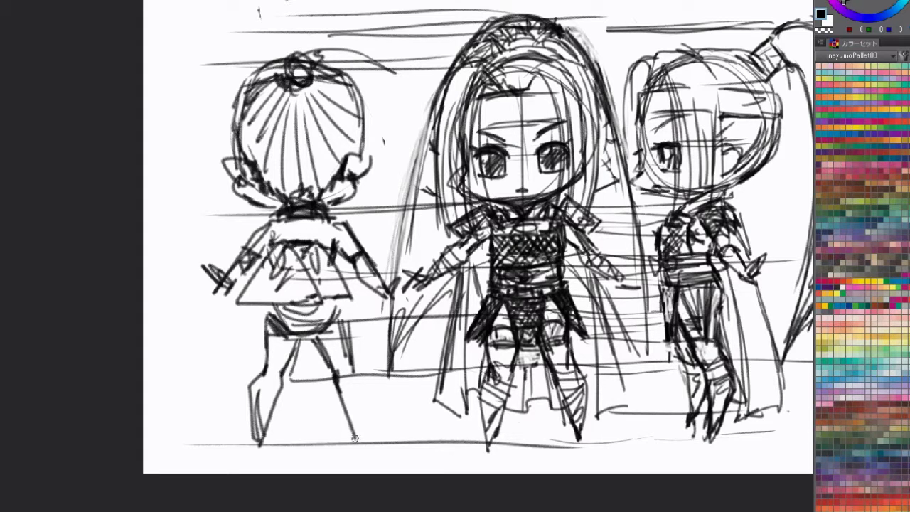
pyautogui.moveTo(364, 386)
pyautogui.mouseDown()
pyautogui.moveTo(354, 374)
pyautogui.moveTo(368, 442)
pyautogui.moveTo(361, 438)
pyautogui.mouseUp()
pyautogui.moveTo(348, 406); pyautogui.dragTo(368, 446)
# Add thigh bands and boot strap details to both legs of the back view and side lines at the hips
pyautogui.moveTo(267, 332)
pyautogui.mouseDown()
pyautogui.moveTo(291, 342)
pyautogui.moveTo(265, 351)
pyautogui.moveTo(285, 360)
pyautogui.moveTo(292, 345)
pyautogui.moveTo(320, 344)
pyautogui.moveTo(351, 352)
pyautogui.mouseUp()
pyautogui.moveTo(334, 384)
pyautogui.mouseDown()
pyautogui.moveTo(359, 379)
pyautogui.moveTo(349, 402)
pyautogui.moveTo(364, 422)
pyautogui.mouseUp()
pyautogui.moveTo(255, 385)
pyautogui.mouseDown()
pyautogui.moveTo(275, 409)
pyautogui.moveTo(268, 415)
pyautogui.mouseUp()
pyautogui.moveTo(283, 290)
pyautogui.mouseDown()
pyautogui.moveTo(269, 317)
pyautogui.moveTo(275, 312)
pyautogui.mouseUp()
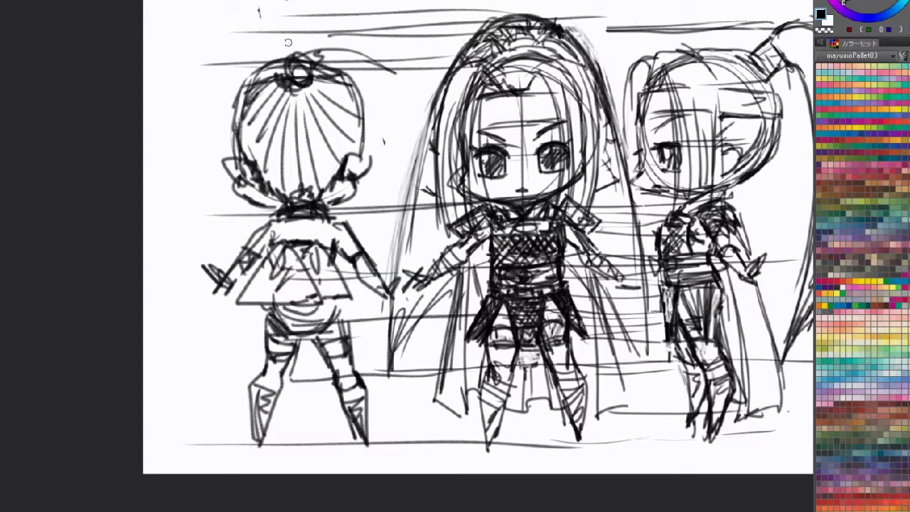
pyautogui.moveTo(333, 27)
pyautogui.mouseDown()
pyautogui.moveTo(235, 44)
pyautogui.moveTo(200, 132)
pyautogui.mouseUp()
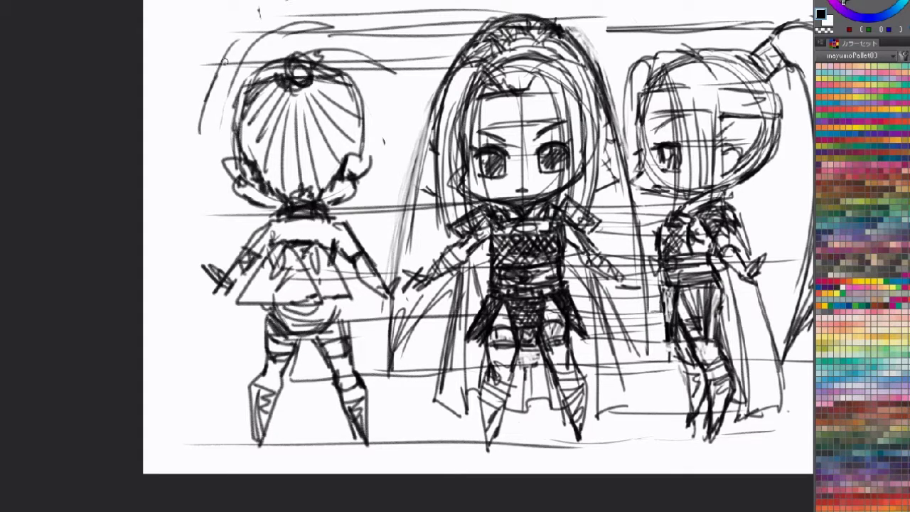
pyautogui.moveTo(311, 44)
pyautogui.mouseDown()
pyautogui.moveTo(265, 41)
pyautogui.moveTo(200, 165)
pyautogui.moveTo(174, 422)
pyautogui.moveTo(281, 323)
pyautogui.moveTo(383, 387)
pyautogui.mouseUp()
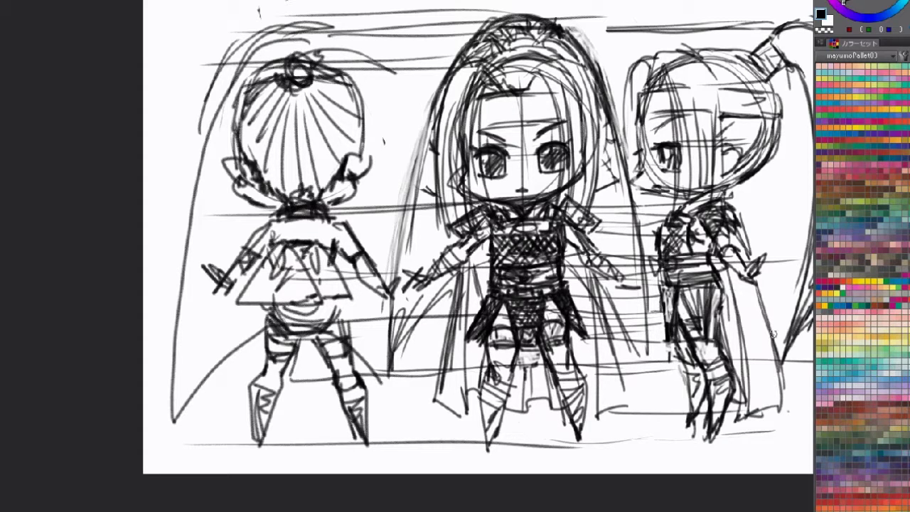
pyautogui.hotkey('ctrl', 'z')
pyautogui.hotkey('ctrl', 'z')
pyautogui.hotkey('ctrl', 'z')
pyautogui.hotkey('ctrl', 'z')
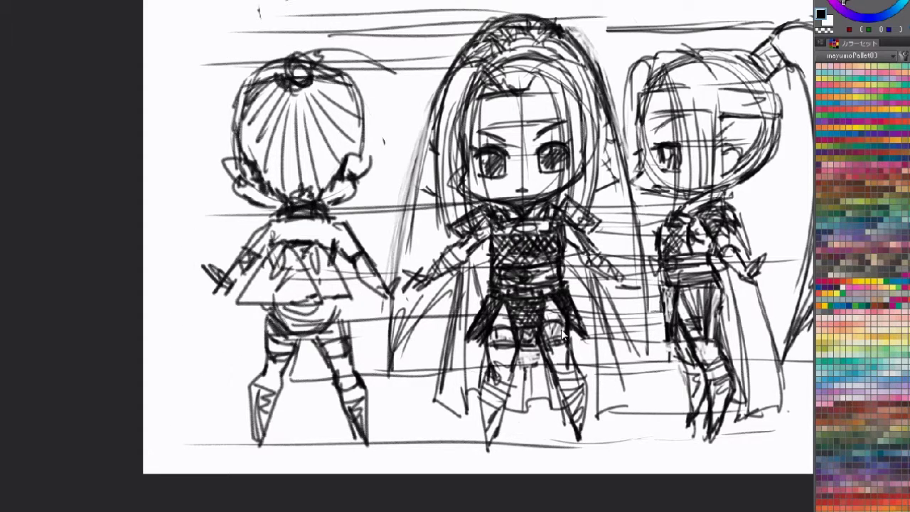
pyautogui.moveTo(743, 287); pyautogui.dragTo(650, 292)
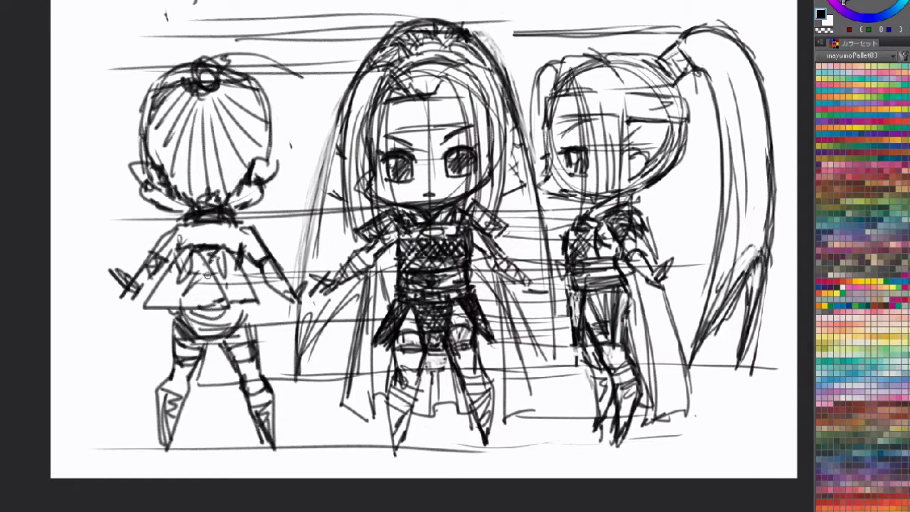
pyautogui.moveTo(211, 34)
pyautogui.mouseDown()
pyautogui.moveTo(141, 80)
pyautogui.moveTo(94, 202)
pyautogui.moveTo(67, 400)
pyautogui.moveTo(193, 294)
pyautogui.moveTo(190, 268)
pyautogui.moveTo(169, 289)
pyautogui.mouseUp()
pyautogui.hotkey('ctrl', 'z')
pyautogui.hotkey('ctrl', 'z')
# Sketch the back view's ponytail as a tall arch around the head and body, ending in pointed tips at a guide line
pyautogui.moveTo(110, 380); pyautogui.dragTo(68, 382)
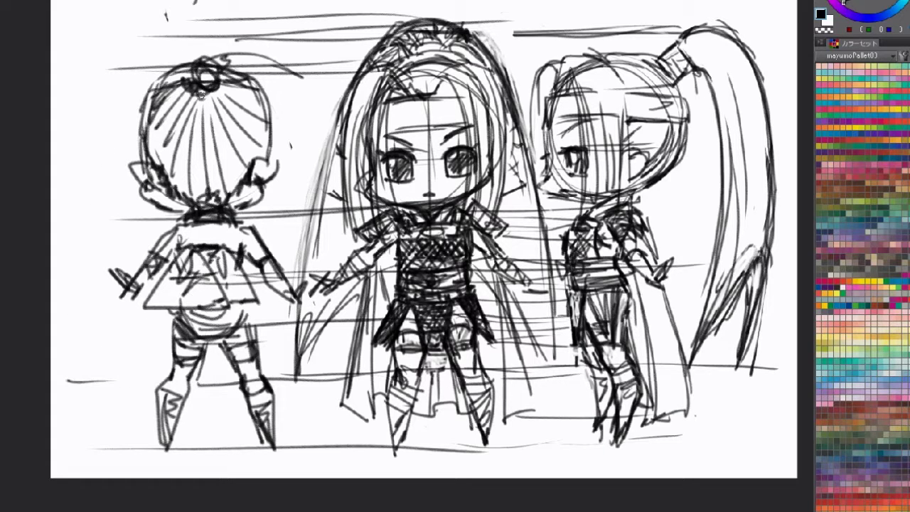
pyautogui.moveTo(155, 56)
pyautogui.mouseDown()
pyautogui.moveTo(113, 158)
pyautogui.moveTo(81, 370)
pyautogui.mouseUp()
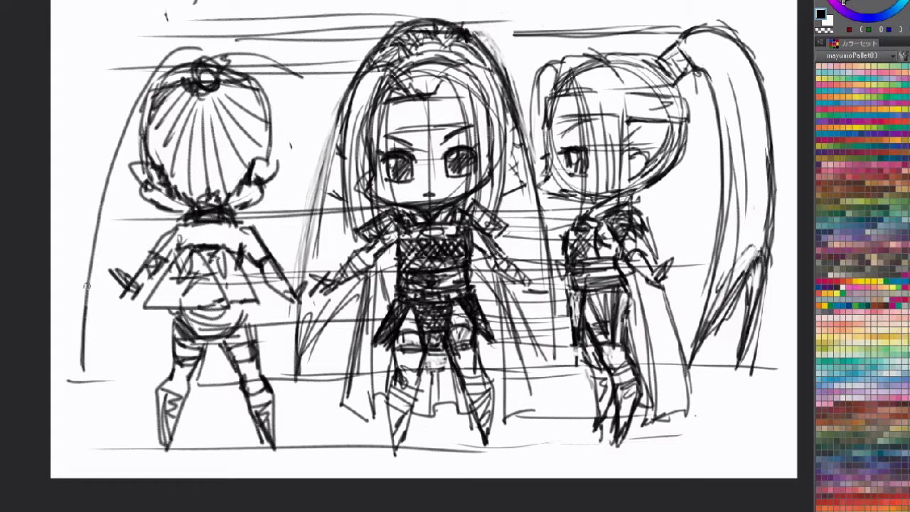
pyautogui.moveTo(155, 54)
pyautogui.mouseDown()
pyautogui.moveTo(214, 40)
pyautogui.moveTo(256, 61)
pyautogui.moveTo(284, 116)
pyautogui.moveTo(285, 107)
pyautogui.moveTo(304, 238)
pyautogui.mouseUp()
pyautogui.moveTo(319, 328); pyautogui.dragTo(326, 357)
pyautogui.moveTo(84, 378)
pyautogui.mouseDown()
pyautogui.moveTo(183, 288)
pyautogui.moveTo(214, 280)
pyautogui.moveTo(263, 315)
pyautogui.moveTo(310, 376)
pyautogui.mouseUp()
pyautogui.moveTo(299, 341); pyautogui.dragTo(314, 360)
pyautogui.moveTo(296, 244); pyautogui.dragTo(324, 376)
pyautogui.moveTo(309, 279)
pyautogui.mouseDown()
pyautogui.moveTo(240, 55)
pyautogui.moveTo(294, 136)
pyautogui.moveTo(335, 377)
pyautogui.mouseUp()
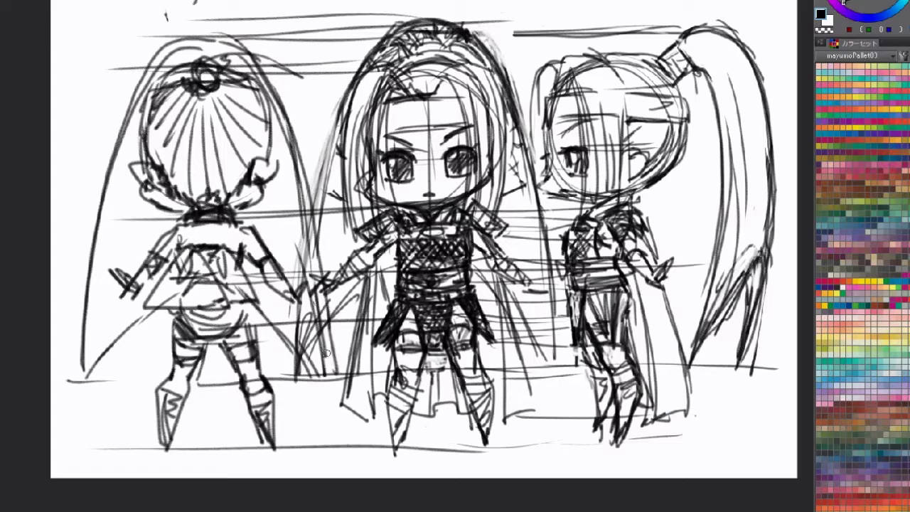
# Sketch a tiny back-view figure above the side view, showing the ponytail draping around the body and splitting into pointed tips
pyautogui.moveTo(434, 263)
pyautogui.mouseDown()
pyautogui.moveTo(368, 266)
pyautogui.moveTo(400, 281)
pyautogui.moveTo(436, 343)
pyautogui.mouseUp()
pyautogui.moveTo(503, 64)
pyautogui.mouseDown()
pyautogui.moveTo(533, 0)
pyautogui.moveTo(587, 67)
pyautogui.mouseUp()
pyautogui.moveTo(588, 67); pyautogui.dragTo(551, 16)
pyautogui.moveTo(504, 72); pyautogui.dragTo(579, 73)
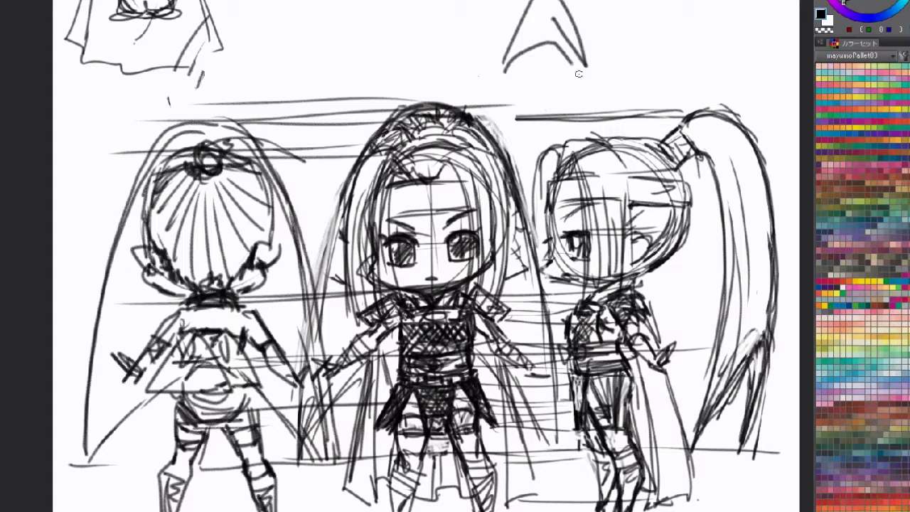
pyautogui.moveTo(558, 3); pyautogui.dragTo(589, 84)
pyautogui.moveTo(530, 5)
pyautogui.mouseDown()
pyautogui.moveTo(558, 14)
pyautogui.moveTo(561, 4)
pyautogui.mouseUp()
pyautogui.moveTo(519, 32)
pyautogui.mouseDown()
pyautogui.moveTo(518, 43)
pyautogui.moveTo(544, 30)
pyautogui.mouseUp()
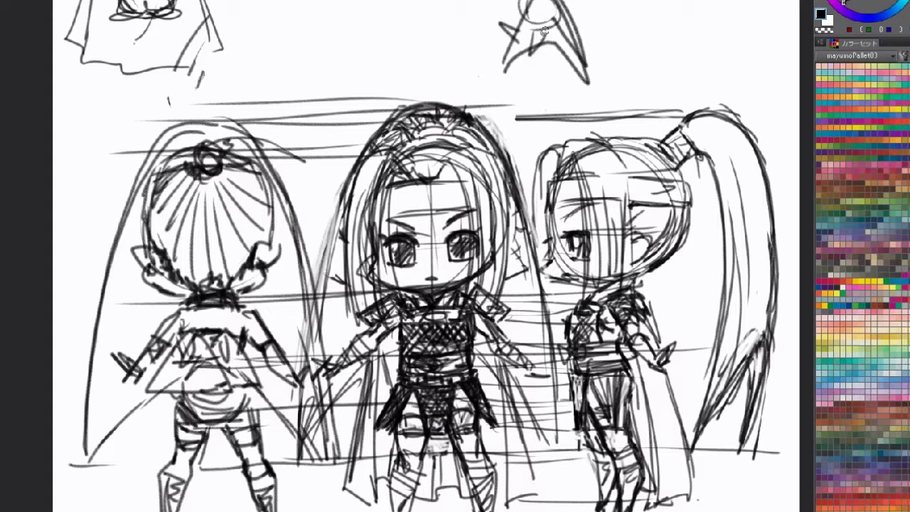
pyautogui.moveTo(521, 62)
pyautogui.mouseDown()
pyautogui.moveTo(558, 98)
pyautogui.moveTo(551, 43)
pyautogui.moveTo(579, 13)
pyautogui.mouseUp()
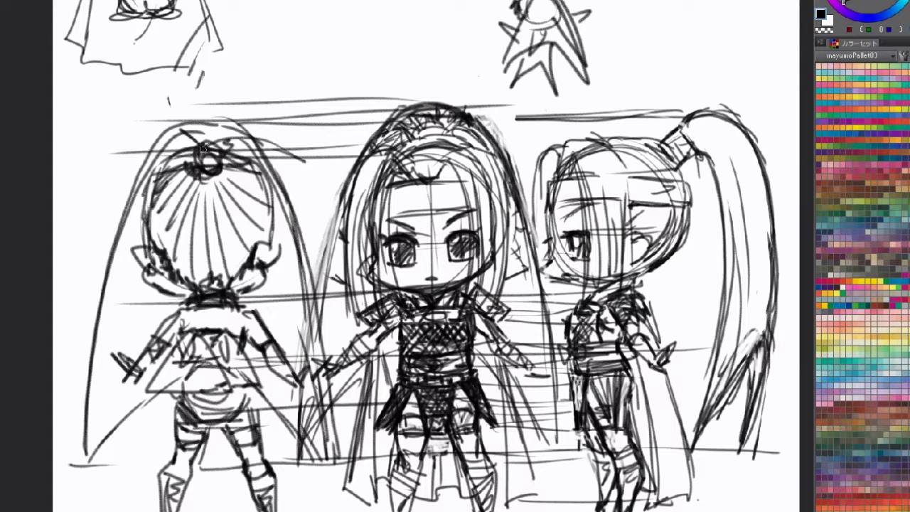
# Add inner strand lines and the V-shaped lower edge to the back view's ponytail over the head and body
pyautogui.moveTo(191, 171)
pyautogui.mouseDown()
pyautogui.moveTo(96, 455)
pyautogui.moveTo(192, 267)
pyautogui.moveTo(188, 338)
pyautogui.mouseUp()
pyautogui.moveTo(217, 183); pyautogui.dragTo(254, 311)
pyautogui.moveTo(241, 124); pyautogui.dragTo(297, 225)
pyautogui.moveTo(200, 332)
pyautogui.mouseDown()
pyautogui.moveTo(187, 366)
pyautogui.moveTo(130, 420)
pyautogui.mouseUp()
pyautogui.moveTo(181, 365); pyautogui.dragTo(151, 393)
pyautogui.moveTo(217, 354)
pyautogui.mouseDown()
pyautogui.moveTo(300, 448)
pyautogui.moveTo(140, 390)
pyautogui.moveTo(300, 405)
pyautogui.mouseUp()
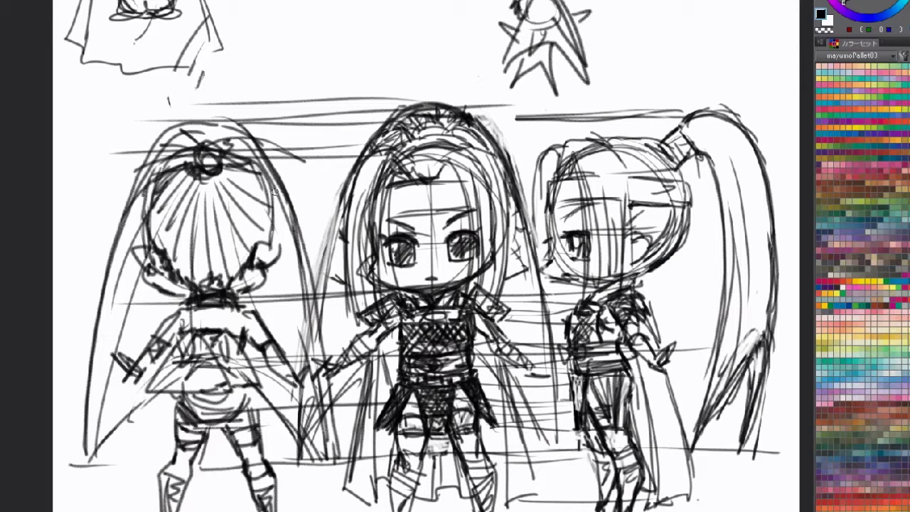
# Reinforce the back view's ponytail outline on both sides and fill it with long flowing strand lines
pyautogui.moveTo(188, 145); pyautogui.dragTo(102, 320)
pyautogui.moveTo(163, 182); pyautogui.dragTo(105, 361)
pyautogui.moveTo(145, 220)
pyautogui.mouseDown()
pyautogui.moveTo(107, 429)
pyautogui.moveTo(118, 457)
pyautogui.moveTo(202, 373)
pyautogui.mouseUp()
pyautogui.moveTo(253, 388); pyautogui.dragTo(275, 420)
pyautogui.moveTo(135, 276); pyautogui.dragTo(140, 440)
pyautogui.moveTo(195, 207); pyautogui.dragTo(249, 383)
pyautogui.moveTo(243, 139); pyautogui.dragTo(306, 312)
pyautogui.moveTo(303, 258); pyautogui.dragTo(328, 457)
pyautogui.moveTo(311, 408); pyautogui.dragTo(321, 448)
pyautogui.moveTo(290, 213); pyautogui.dragTo(310, 264)
# Sketch a separate curved piece of three joined panels with flared ends, above the front view
pyautogui.moveTo(305, 27)
pyautogui.mouseDown()
pyautogui.moveTo(315, 48)
pyautogui.moveTo(340, 27)
pyautogui.mouseUp()
pyautogui.moveTo(315, 48); pyautogui.dragTo(337, 45)
pyautogui.moveTo(338, 44)
pyautogui.mouseDown()
pyautogui.moveTo(344, 26)
pyautogui.moveTo(342, 47)
pyautogui.moveTo(261, 53)
pyautogui.moveTo(291, 73)
pyautogui.moveTo(317, 42)
pyautogui.moveTo(392, 43)
pyautogui.moveTo(378, 69)
pyautogui.moveTo(394, 40)
pyautogui.mouseUp()
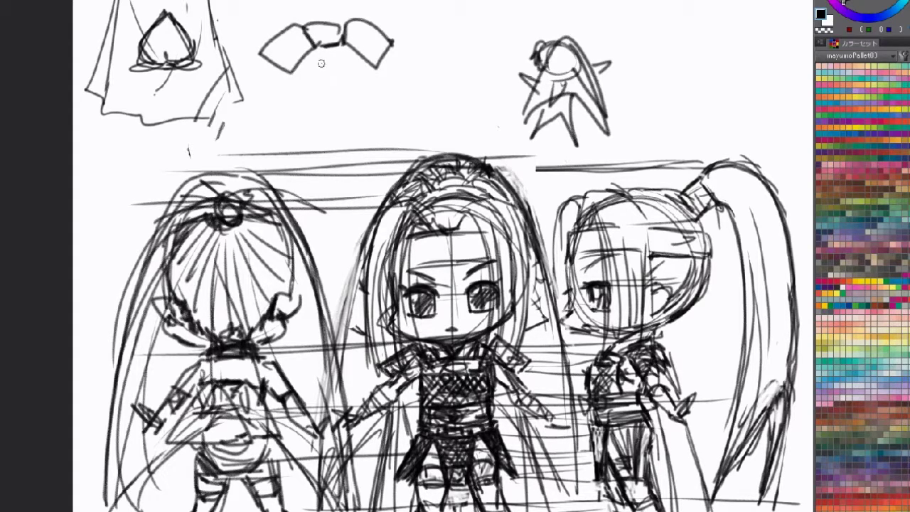
# Sketch a flared open garment with a crossed centre and a small round ornament below the three-panel piece
pyautogui.moveTo(335, 91)
pyautogui.mouseDown()
pyautogui.moveTo(332, 115)
pyautogui.moveTo(356, 90)
pyautogui.moveTo(344, 120)
pyautogui.moveTo(368, 115)
pyautogui.moveTo(354, 76)
pyautogui.moveTo(358, 87)
pyautogui.mouseUp()
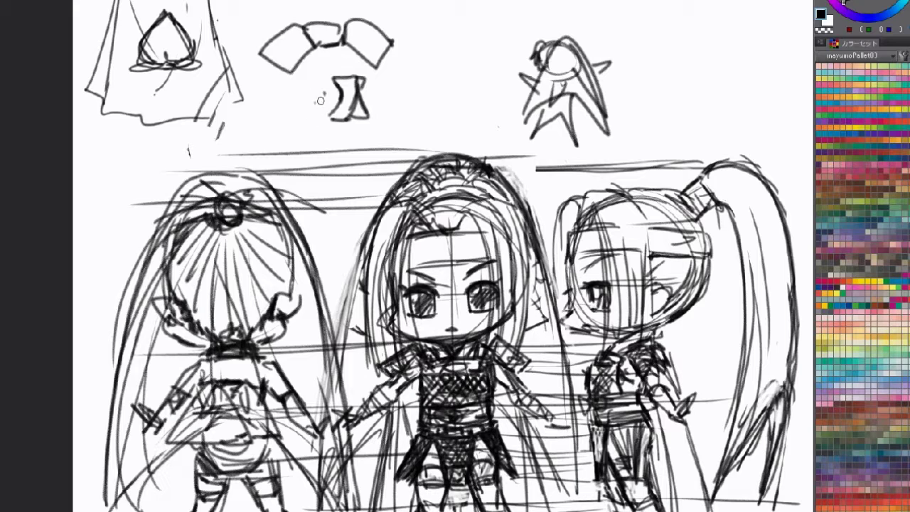
pyautogui.moveTo(332, 112)
pyautogui.mouseDown()
pyautogui.moveTo(325, 82)
pyautogui.moveTo(367, 118)
pyautogui.mouseUp()
pyautogui.moveTo(357, 85); pyautogui.dragTo(375, 144)
pyautogui.moveTo(328, 101); pyautogui.dragTo(332, 130)
pyautogui.moveTo(315, 79)
pyautogui.mouseDown()
pyautogui.moveTo(298, 155)
pyautogui.moveTo(370, 158)
pyautogui.moveTo(367, 79)
pyautogui.moveTo(362, 99)
pyautogui.moveTo(380, 84)
pyautogui.moveTo(385, 105)
pyautogui.moveTo(417, 142)
pyautogui.moveTo(377, 148)
pyautogui.moveTo(414, 139)
pyautogui.mouseUp()
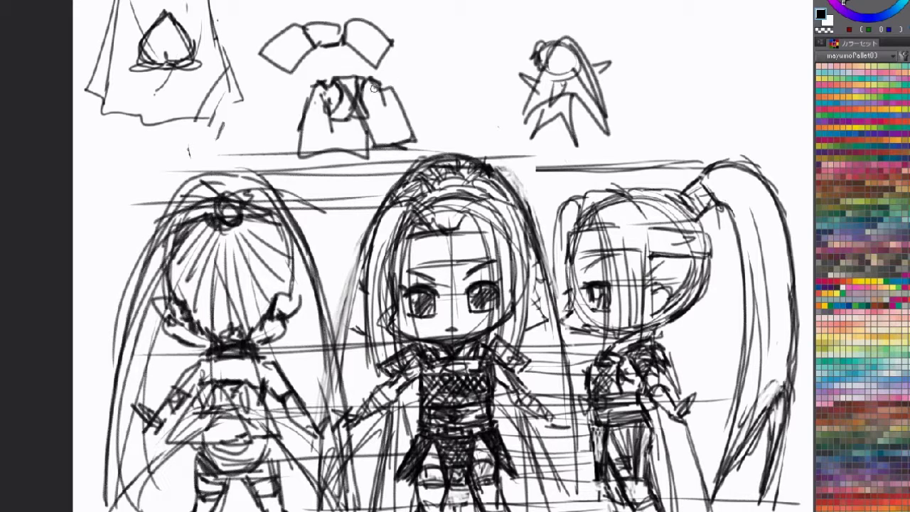
pyautogui.moveTo(350, 132)
pyautogui.mouseDown()
pyautogui.moveTo(353, 141)
pyautogui.moveTo(355, 130)
pyautogui.mouseUp()
# Handwrite the kanji label 桃子 beside the three-panel piece
pyautogui.moveTo(414, 33)
pyautogui.mouseDown()
pyautogui.moveTo(429, 32)
pyautogui.moveTo(422, 62)
pyautogui.moveTo(415, 52)
pyautogui.mouseUp()
pyautogui.moveTo(424, 42); pyautogui.dragTo(437, 61)
pyautogui.moveTo(445, 37)
pyautogui.mouseDown()
pyautogui.moveTo(438, 61)
pyautogui.moveTo(449, 62)
pyautogui.mouseUp()
pyautogui.moveTo(449, 47)
pyautogui.mouseDown()
pyautogui.moveTo(465, 42)
pyautogui.moveTo(464, 65)
pyautogui.mouseUp()
pyautogui.moveTo(455, 53); pyautogui.dragTo(477, 56)
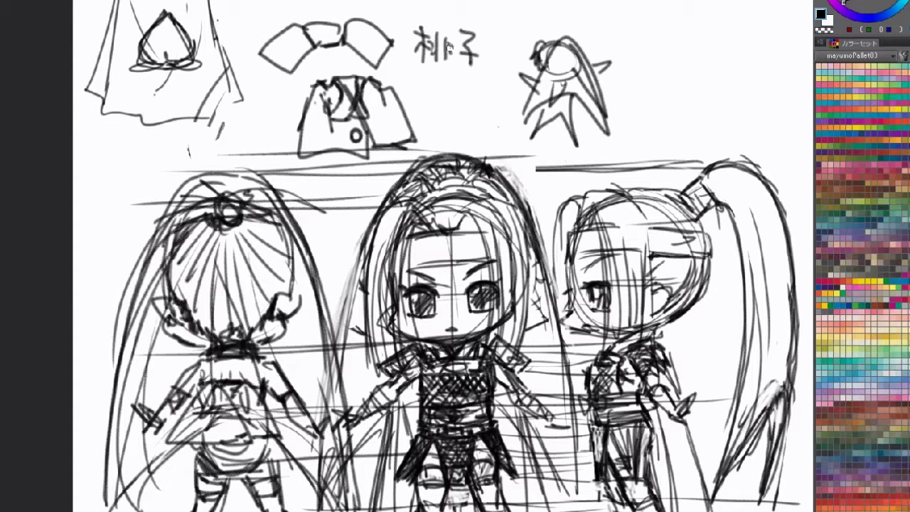
# Draw a small emblem on the front view's headband and sketch the knotted headband across the back view's head
pyautogui.moveTo(443, 258); pyautogui.dragTo(458, 258)
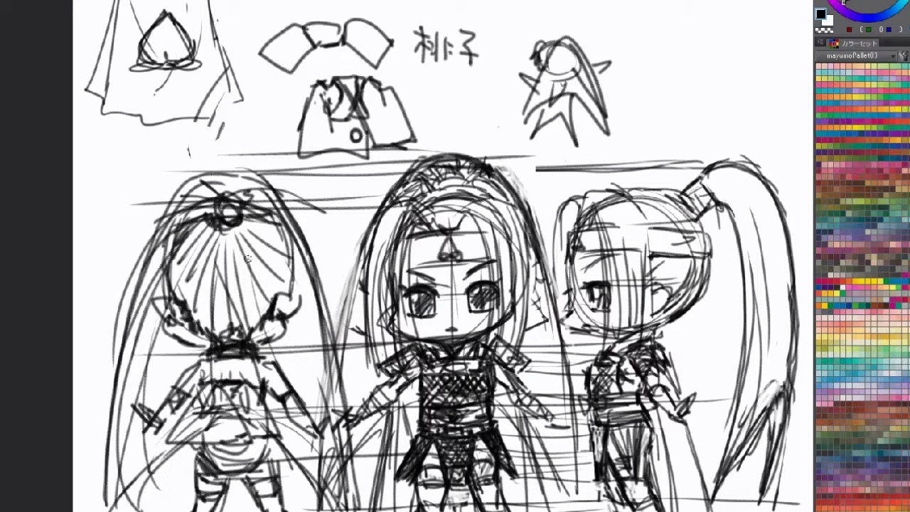
pyautogui.moveTo(190, 247); pyautogui.dragTo(226, 260)
pyautogui.moveTo(178, 285)
pyautogui.mouseDown()
pyautogui.moveTo(238, 270)
pyautogui.moveTo(213, 255)
pyautogui.moveTo(297, 250)
pyautogui.mouseUp()
pyautogui.moveTo(252, 276)
pyautogui.mouseDown()
pyautogui.moveTo(299, 274)
pyautogui.moveTo(301, 247)
pyautogui.mouseUp()
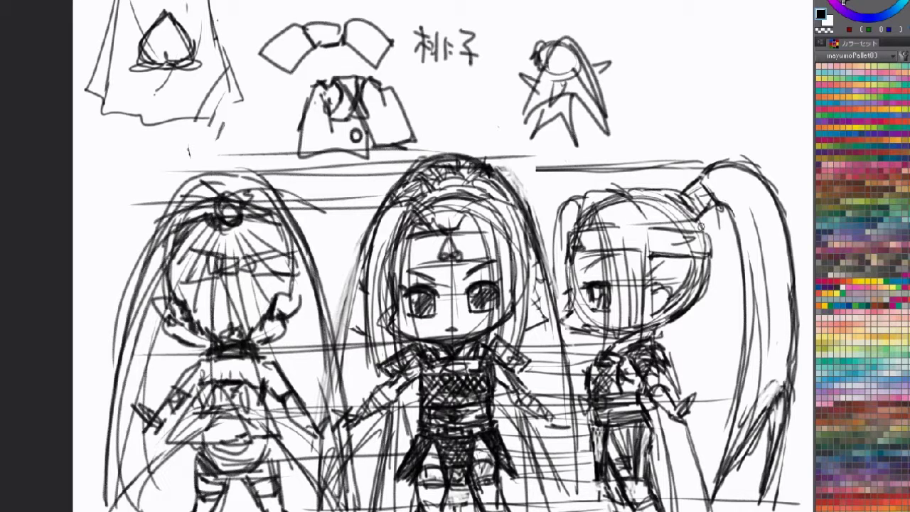
# Sketch the headband's two long tails hanging behind the side view's head
pyautogui.moveTo(714, 239); pyautogui.dragTo(718, 396)
pyautogui.moveTo(702, 370); pyautogui.dragTo(714, 372)
pyautogui.moveTo(724, 260)
pyautogui.mouseDown()
pyautogui.moveTo(729, 356)
pyautogui.moveTo(715, 357)
pyautogui.mouseUp()
pyautogui.moveTo(715, 357); pyautogui.dragTo(723, 347)
pyautogui.moveTo(729, 283); pyautogui.dragTo(717, 239)
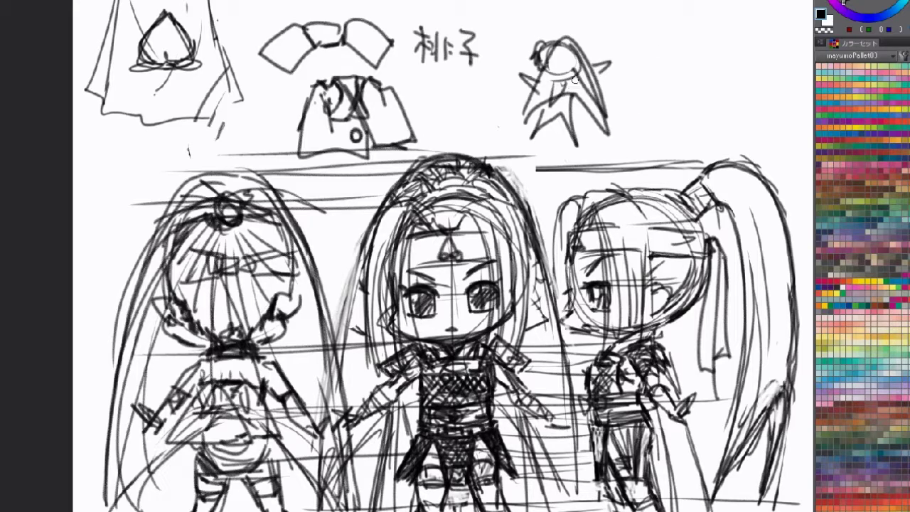
pyautogui.moveTo(602, 98)
pyautogui.mouseDown()
pyautogui.moveTo(555, 88)
pyautogui.moveTo(563, 74)
pyautogui.mouseUp()
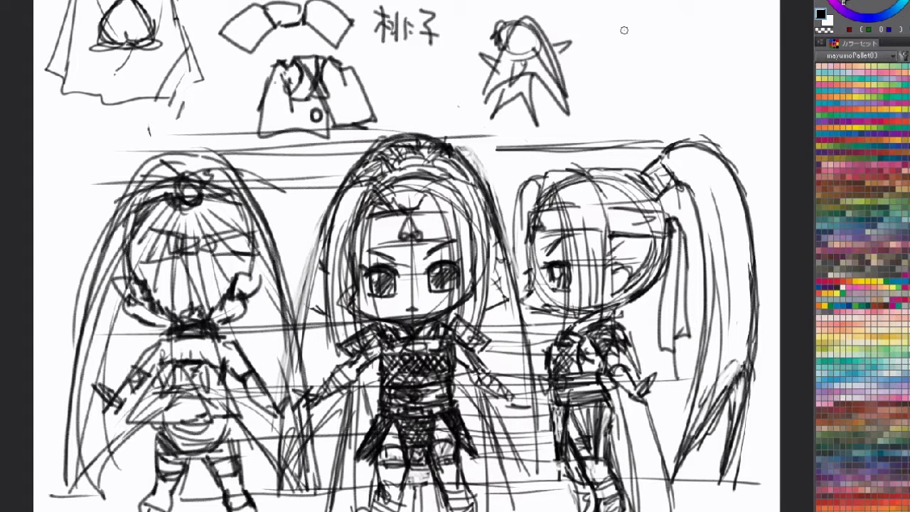
# Sketch the outline of a separate chest armour piece with small tabs along its lower edge, above the side view
pyautogui.moveTo(613, 37); pyautogui.dragTo(619, 66)
pyautogui.moveTo(593, 74)
pyautogui.mouseDown()
pyautogui.moveTo(621, 24)
pyautogui.moveTo(667, 28)
pyautogui.moveTo(695, 83)
pyautogui.mouseUp()
pyautogui.moveTo(612, 62)
pyautogui.mouseDown()
pyautogui.moveTo(583, 89)
pyautogui.moveTo(596, 108)
pyautogui.moveTo(673, 108)
pyautogui.moveTo(696, 77)
pyautogui.moveTo(676, 105)
pyautogui.mouseUp()
pyautogui.moveTo(601, 102); pyautogui.dragTo(608, 114)
pyautogui.moveTo(673, 96); pyautogui.dragTo(679, 109)
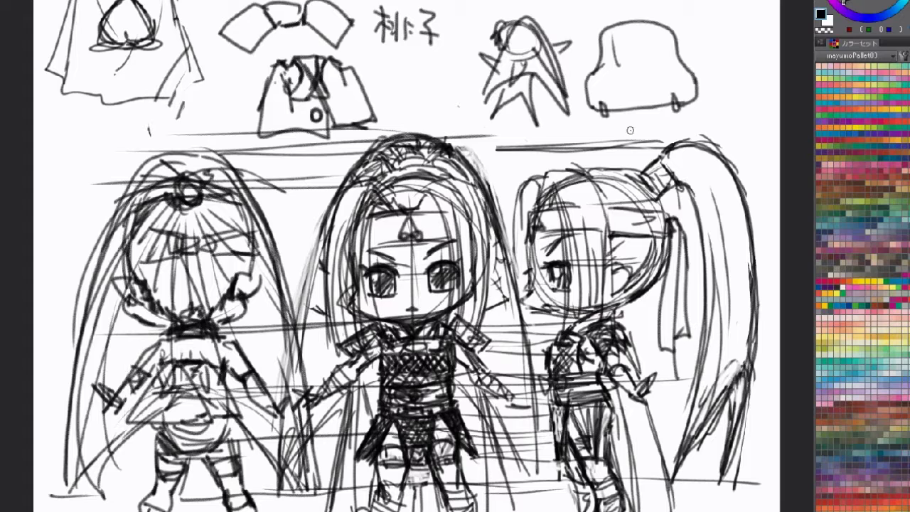
# Add straps under the chest armour and sketch the waist section with flared plates hanging below it
pyautogui.moveTo(685, 33); pyautogui.dragTo(685, 2)
pyautogui.moveTo(611, 122)
pyautogui.mouseDown()
pyautogui.moveTo(669, 114)
pyautogui.moveTo(625, 122)
pyautogui.mouseUp()
pyautogui.moveTo(619, 107); pyautogui.dragTo(617, 122)
pyautogui.moveTo(661, 100)
pyautogui.mouseDown()
pyautogui.moveTo(659, 114)
pyautogui.moveTo(612, 137)
pyautogui.moveTo(633, 168)
pyautogui.mouseUp()
pyautogui.moveTo(671, 146); pyautogui.dragTo(673, 114)
pyautogui.moveTo(588, 129)
pyautogui.mouseDown()
pyautogui.moveTo(587, 168)
pyautogui.moveTo(597, 165)
pyautogui.mouseUp()
pyautogui.moveTo(600, 112); pyautogui.dragTo(600, 135)
pyautogui.moveTo(691, 98); pyautogui.dragTo(690, 140)
pyautogui.moveTo(692, 122); pyautogui.dragTo(707, 143)
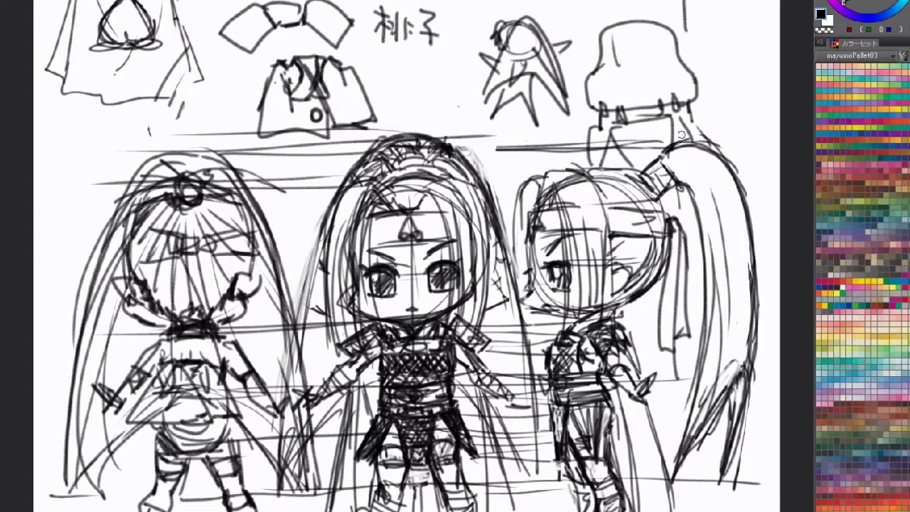
# Detail the chest armour with a waistband and a peach emblem, and add striped shoulder plates on both sides
pyautogui.moveTo(615, 133); pyautogui.dragTo(680, 123)
pyautogui.moveTo(600, 105)
pyautogui.mouseDown()
pyautogui.moveTo(684, 99)
pyautogui.moveTo(669, 112)
pyautogui.mouseUp()
pyautogui.moveTo(612, 66)
pyautogui.mouseDown()
pyautogui.moveTo(626, 33)
pyautogui.moveTo(655, 57)
pyautogui.moveTo(631, 67)
pyautogui.moveTo(665, 71)
pyautogui.moveTo(630, 47)
pyautogui.moveTo(640, 71)
pyautogui.mouseUp()
pyautogui.moveTo(602, 40)
pyautogui.mouseDown()
pyautogui.moveTo(670, 34)
pyautogui.moveTo(604, 44)
pyautogui.moveTo(644, 15)
pyautogui.moveTo(665, 29)
pyautogui.moveTo(611, 14)
pyautogui.moveTo(618, 31)
pyautogui.moveTo(639, 29)
pyautogui.moveTo(642, 63)
pyautogui.moveTo(570, 6)
pyautogui.moveTo(543, 64)
pyautogui.moveTo(580, 47)
pyautogui.moveTo(550, 67)
pyautogui.moveTo(582, 31)
pyautogui.moveTo(560, 30)
pyautogui.moveTo(578, 57)
pyautogui.mouseUp()
pyautogui.moveTo(671, 13)
pyautogui.mouseDown()
pyautogui.moveTo(681, 1)
pyautogui.moveTo(689, 41)
pyautogui.moveTo(717, 54)
pyautogui.moveTo(728, 28)
pyautogui.moveTo(694, 11)
pyautogui.moveTo(679, 32)
pyautogui.mouseUp()
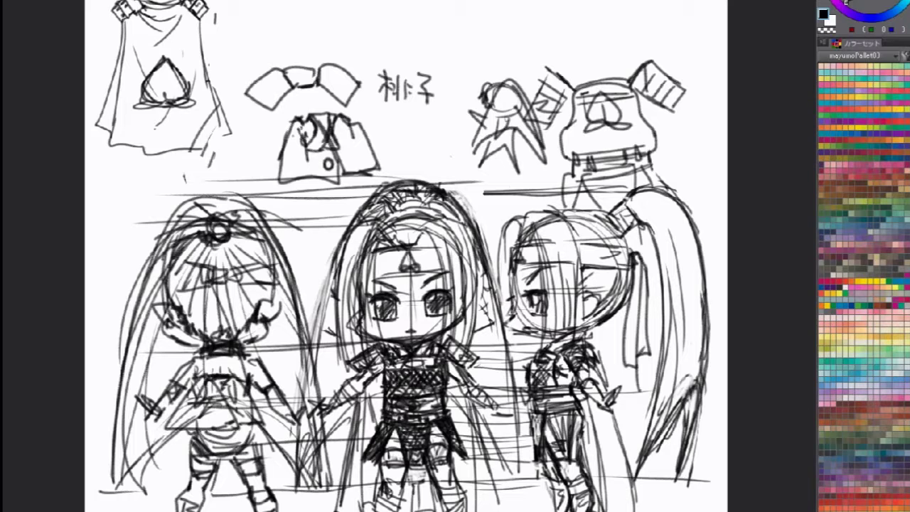
# Clear the canvas, move the KTimer window to the lower corner beside the canvas and start its 30-minute countdown
pyautogui.press('Delete')
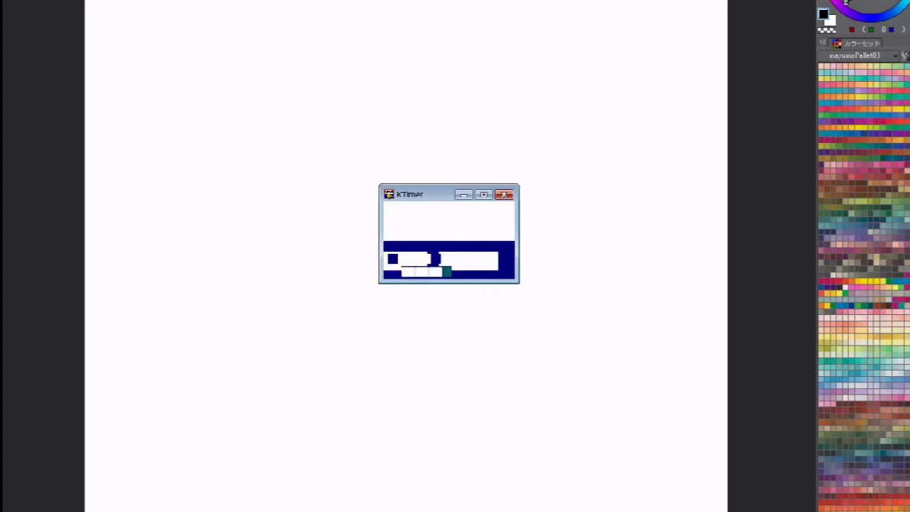
pyautogui.moveTo(422, 200); pyautogui.dragTo(39, 474)
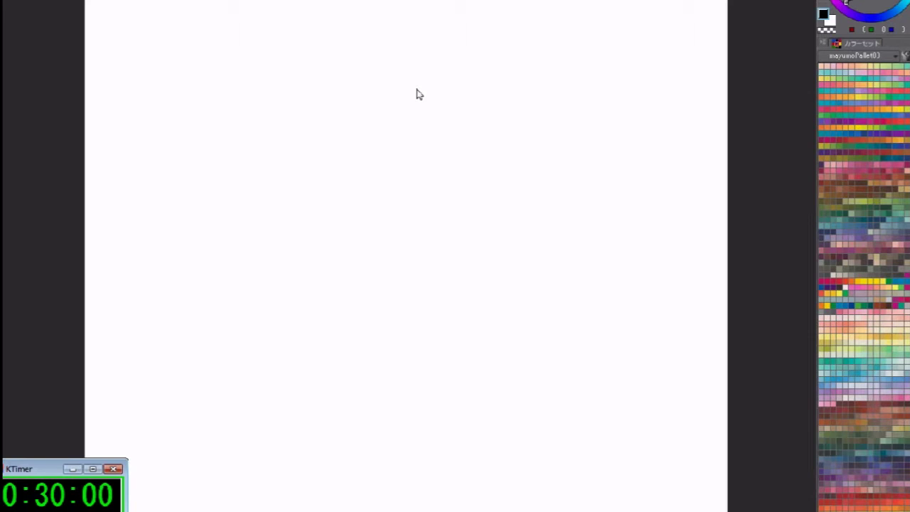
pyautogui.hotkey('ctrl', 'space')
pyautogui.click(494, 278)
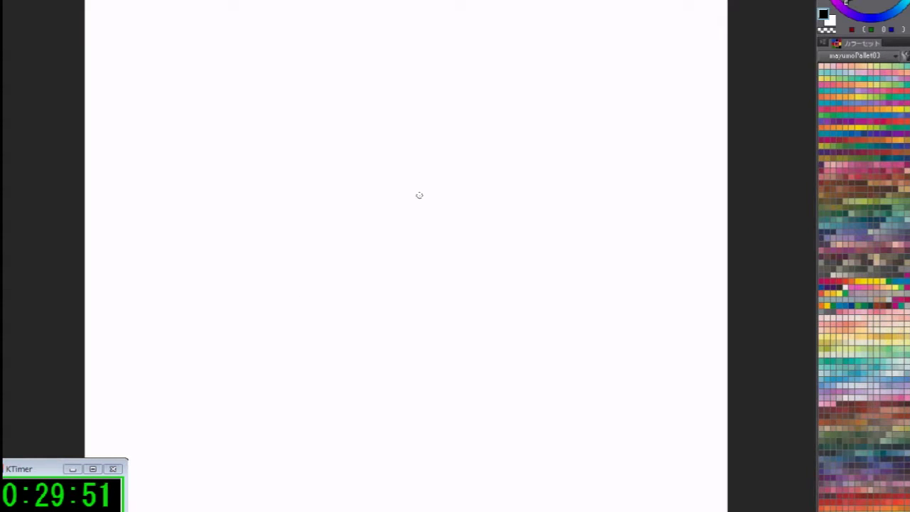
# Sketch long outer guide lines on the blank canvas, along the upper edge, diagonally downward and beside the far edge
pyautogui.moveTo(514, 349)
pyautogui.mouseDown()
pyautogui.moveTo(520, 299)
pyautogui.moveTo(514, 339)
pyautogui.moveTo(525, 340)
pyautogui.moveTo(448, 313)
pyautogui.moveTo(459, 348)
pyautogui.mouseUp()
pyautogui.hotkey('ctrl', 'z')
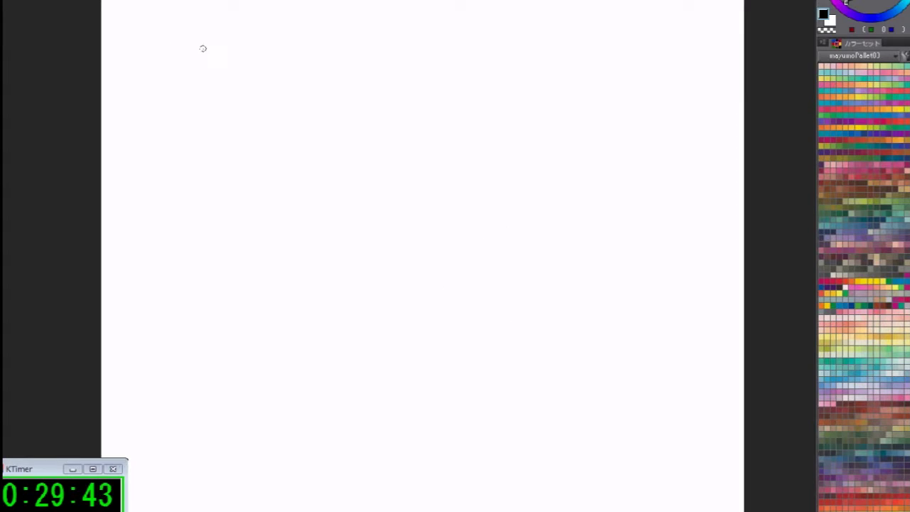
pyautogui.moveTo(188, 49)
pyautogui.mouseDown()
pyautogui.moveTo(656, 52)
pyautogui.moveTo(134, 67)
pyautogui.mouseUp()
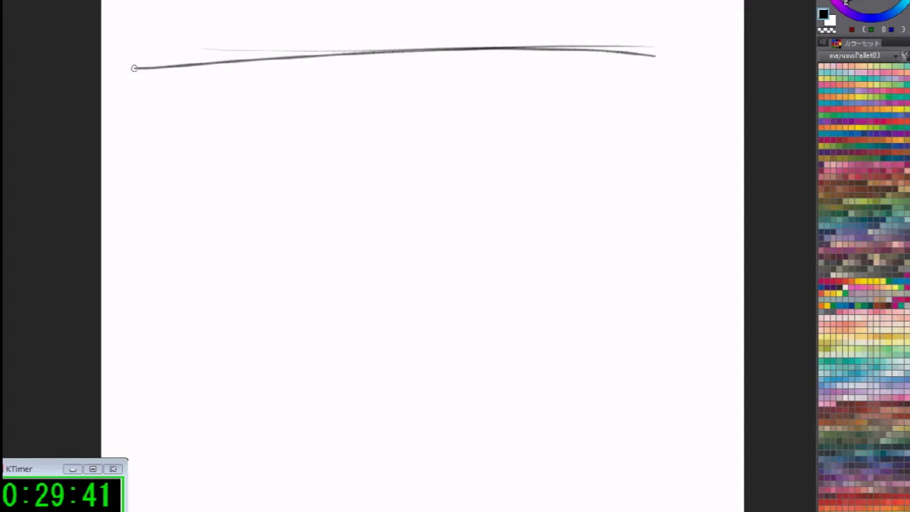
pyautogui.moveTo(197, 212); pyautogui.dragTo(460, 510)
pyautogui.moveTo(725, 129); pyautogui.dragTo(706, 511)
pyautogui.moveTo(594, 79); pyautogui.dragTo(133, 67)
pyautogui.moveTo(162, 126); pyautogui.dragTo(349, 396)
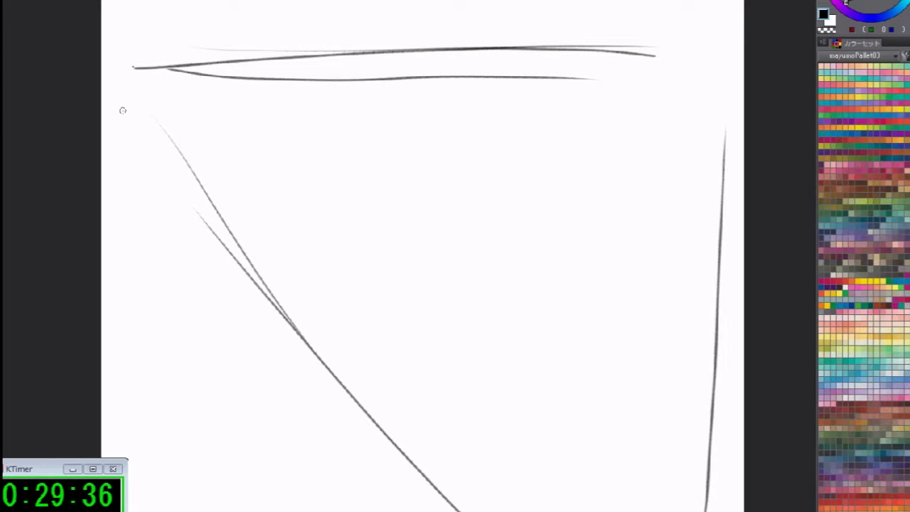
pyautogui.moveTo(154, 161); pyautogui.dragTo(398, 440)
# Add inner guide lines fanning out between the outer ones and a short vertical line at the fan's narrow end
pyautogui.moveTo(295, 52); pyautogui.dragTo(583, 17)
pyautogui.moveTo(234, 117); pyautogui.dragTo(549, 130)
pyautogui.moveTo(206, 129); pyautogui.dragTo(426, 260)
pyautogui.moveTo(235, 224); pyautogui.dragTo(363, 348)
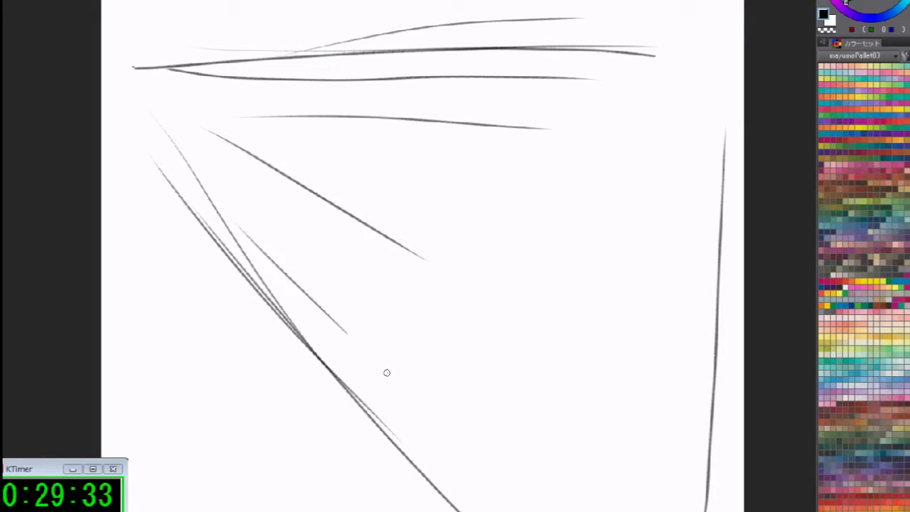
pyautogui.moveTo(201, 108); pyautogui.dragTo(437, 213)
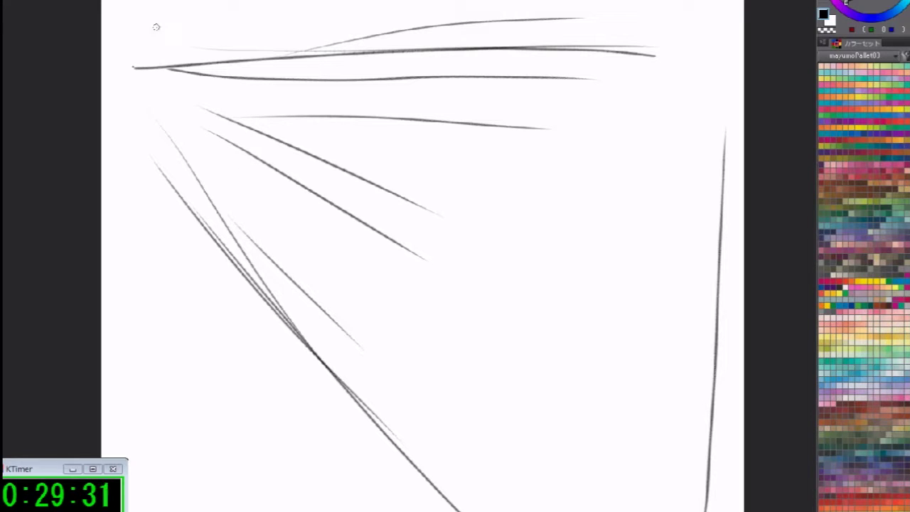
pyautogui.moveTo(161, 64); pyautogui.dragTo(163, 171)
# Sketch two large circles at the fan's wide end, each overlapped by a smaller circle, with curved strokes inside the lower one
pyautogui.moveTo(576, 44)
pyautogui.mouseDown()
pyautogui.moveTo(568, 64)
pyautogui.moveTo(667, 55)
pyautogui.moveTo(648, 175)
pyautogui.moveTo(563, 107)
pyautogui.moveTo(683, 142)
pyautogui.mouseUp()
pyautogui.moveTo(611, 46); pyautogui.dragTo(679, 135)
pyautogui.moveTo(498, 283)
pyautogui.mouseDown()
pyautogui.moveTo(658, 398)
pyautogui.moveTo(682, 349)
pyautogui.mouseUp()
pyautogui.moveTo(502, 402); pyautogui.dragTo(629, 434)
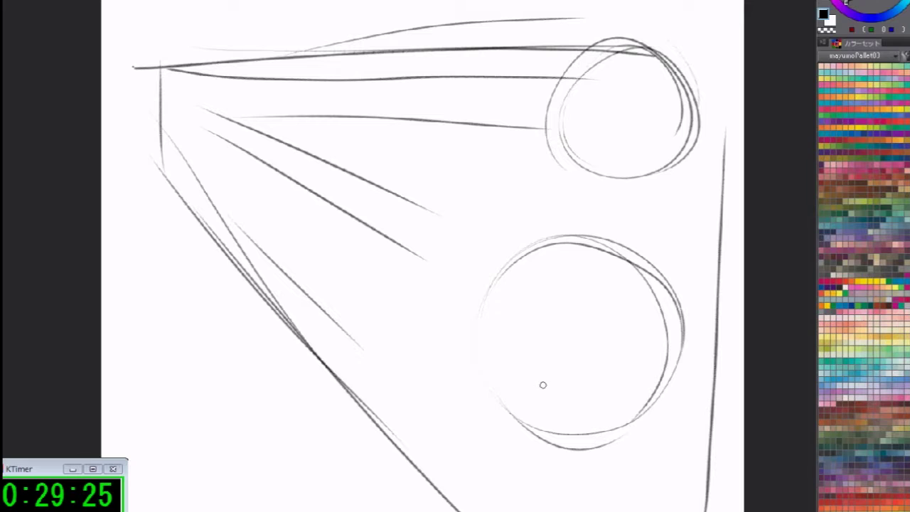
pyautogui.moveTo(514, 392)
pyautogui.mouseDown()
pyautogui.moveTo(572, 409)
pyautogui.moveTo(623, 391)
pyautogui.mouseUp()
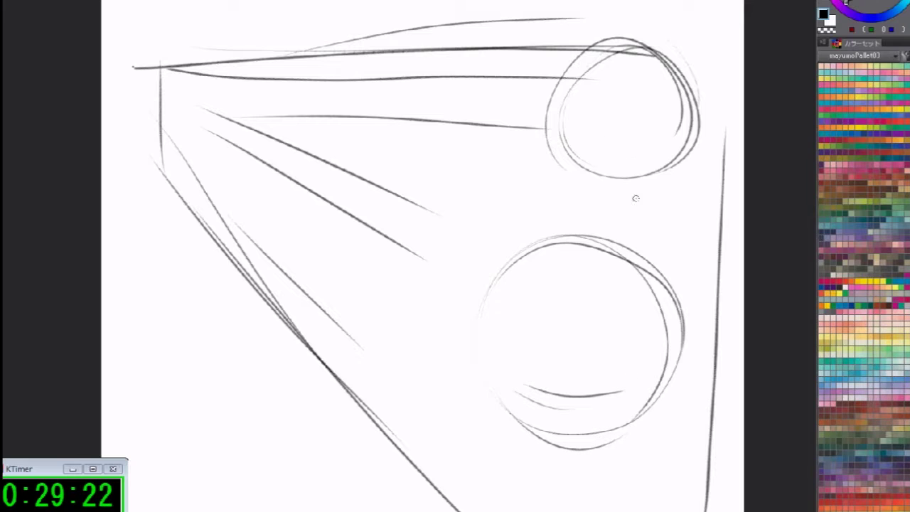
pyautogui.moveTo(629, 69); pyautogui.dragTo(547, 117)
pyautogui.moveTo(573, 205)
pyautogui.mouseDown()
pyautogui.moveTo(585, 208)
pyautogui.moveTo(575, 301)
pyautogui.moveTo(480, 224)
pyautogui.mouseUp()
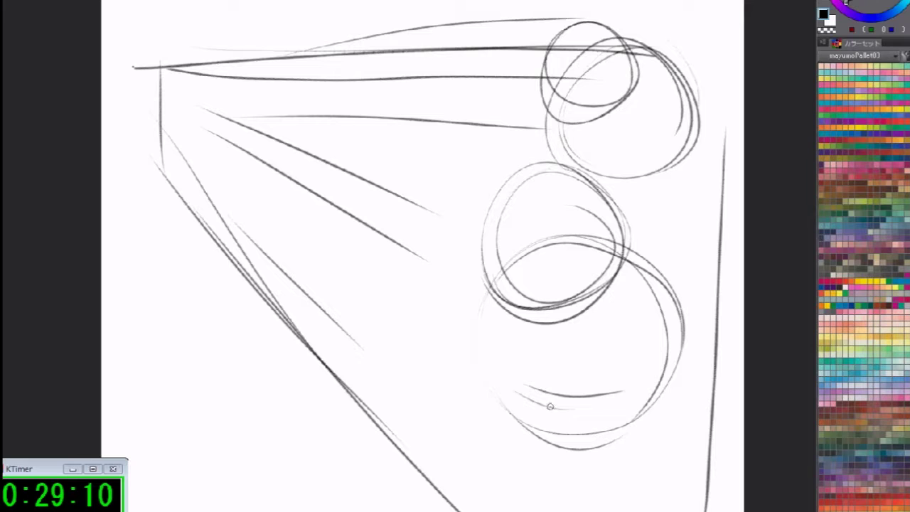
# Sketch a small head circle with cross guide lines and a bent arm at the fan's narrow end
pyautogui.moveTo(234, 111)
pyautogui.mouseDown()
pyautogui.moveTo(188, 100)
pyautogui.moveTo(192, 120)
pyautogui.moveTo(217, 123)
pyautogui.mouseUp()
pyautogui.moveTo(174, 101); pyautogui.dragTo(205, 118)
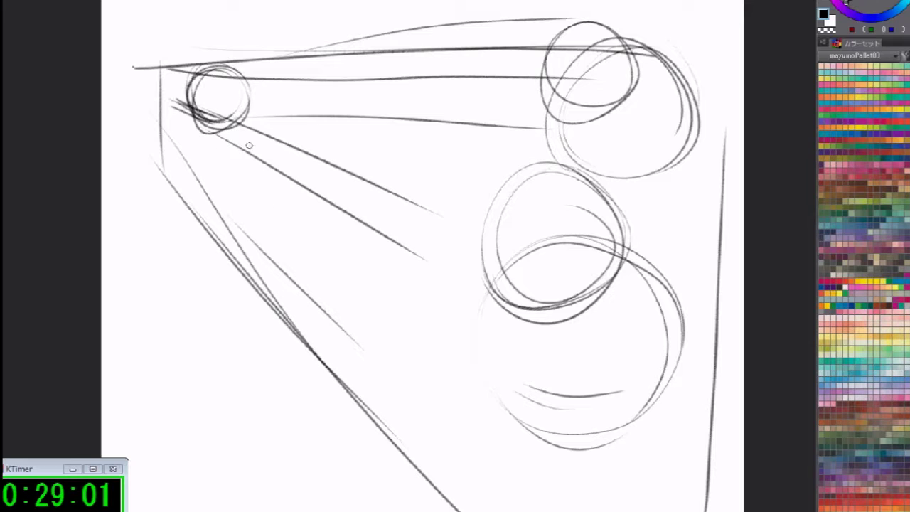
pyautogui.moveTo(193, 108); pyautogui.dragTo(248, 103)
pyautogui.moveTo(232, 72); pyautogui.dragTo(229, 132)
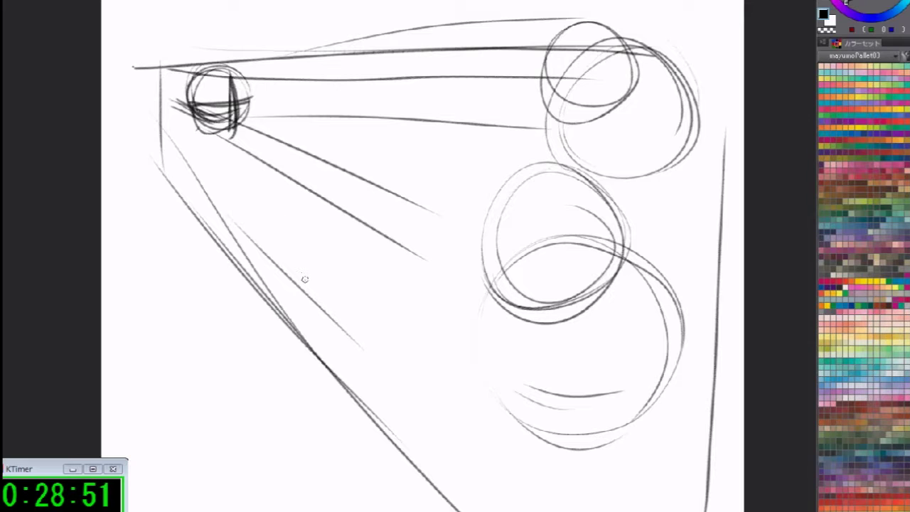
pyautogui.moveTo(186, 106); pyautogui.dragTo(172, 97)
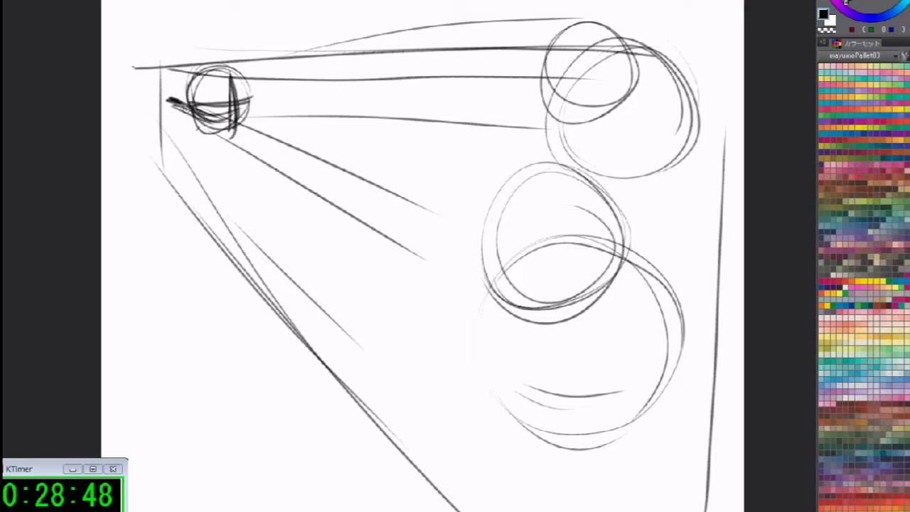
pyautogui.moveTo(187, 108)
pyautogui.mouseDown()
pyautogui.moveTo(163, 98)
pyautogui.moveTo(150, 126)
pyautogui.mouseUp()
pyautogui.moveTo(168, 96); pyautogui.dragTo(151, 122)
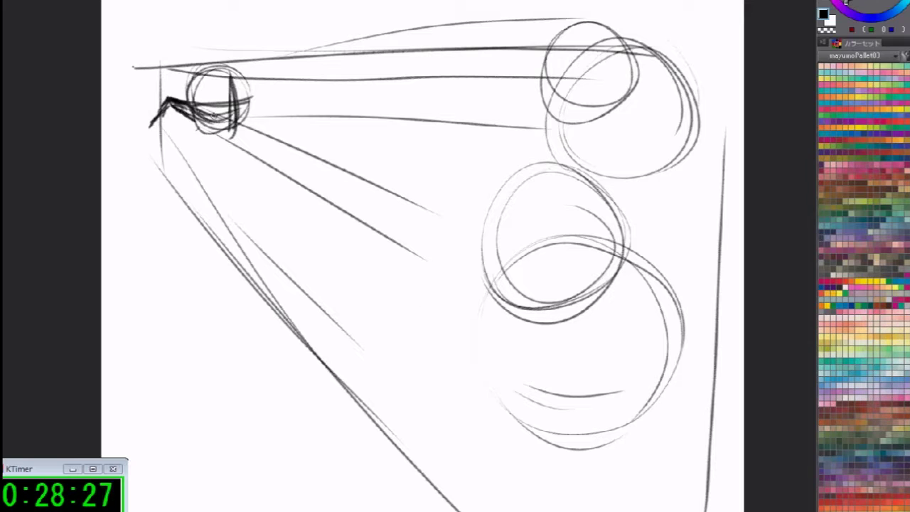
# Rough in the small figure's torso, bent legs and other arm reaching outward below the head
pyautogui.moveTo(236, 129); pyautogui.dragTo(249, 143)
pyautogui.moveTo(233, 120); pyautogui.dragTo(275, 113)
pyautogui.moveTo(163, 145)
pyautogui.mouseDown()
pyautogui.moveTo(198, 128)
pyautogui.moveTo(201, 187)
pyautogui.mouseUp()
pyautogui.moveTo(195, 129); pyautogui.dragTo(158, 149)
pyautogui.moveTo(234, 124); pyautogui.dragTo(203, 162)
pyautogui.moveTo(199, 131)
pyautogui.mouseDown()
pyautogui.moveTo(182, 146)
pyautogui.moveTo(195, 157)
pyautogui.moveTo(173, 161)
pyautogui.moveTo(186, 182)
pyautogui.mouseUp()
pyautogui.moveTo(189, 145)
pyautogui.mouseDown()
pyautogui.moveTo(181, 179)
pyautogui.moveTo(175, 169)
pyautogui.moveTo(176, 182)
pyautogui.moveTo(153, 185)
pyautogui.moveTo(169, 182)
pyautogui.mouseUp()
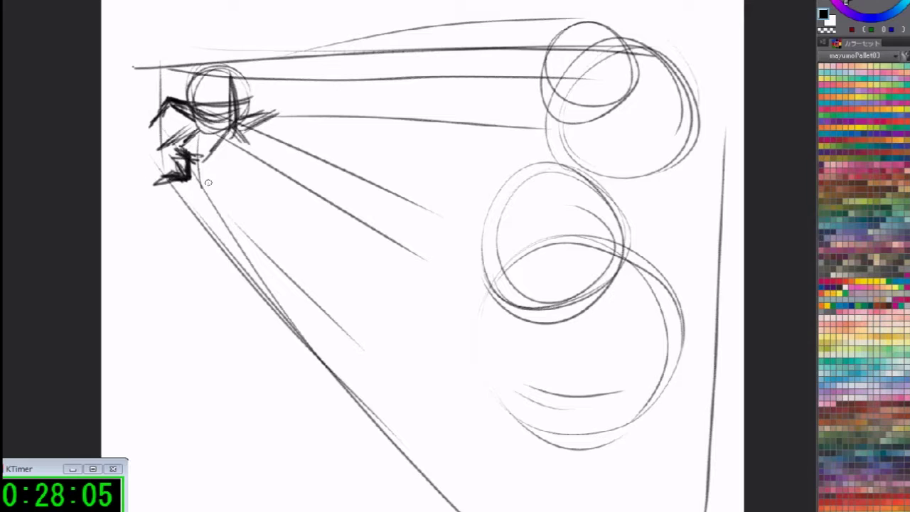
pyautogui.moveTo(199, 162); pyautogui.dragTo(168, 180)
pyautogui.moveTo(245, 115)
pyautogui.mouseDown()
pyautogui.moveTo(287, 105)
pyautogui.moveTo(258, 121)
pyautogui.moveTo(287, 108)
pyautogui.mouseUp()
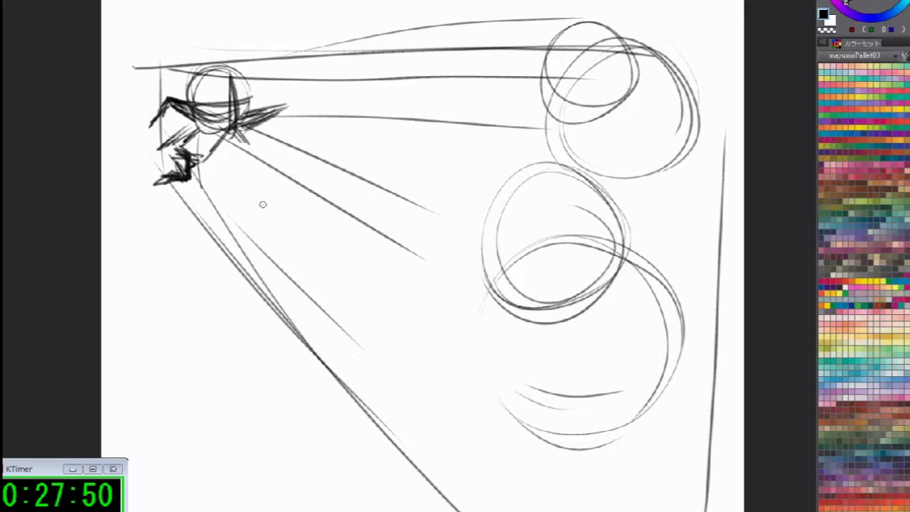
# Add an open hand to the small figure's outstretched arm and sketch face guide lines inside the lower head circle
pyautogui.moveTo(286, 108)
pyautogui.mouseDown()
pyautogui.moveTo(292, 87)
pyautogui.moveTo(295, 102)
pyautogui.moveTo(240, 124)
pyautogui.mouseUp()
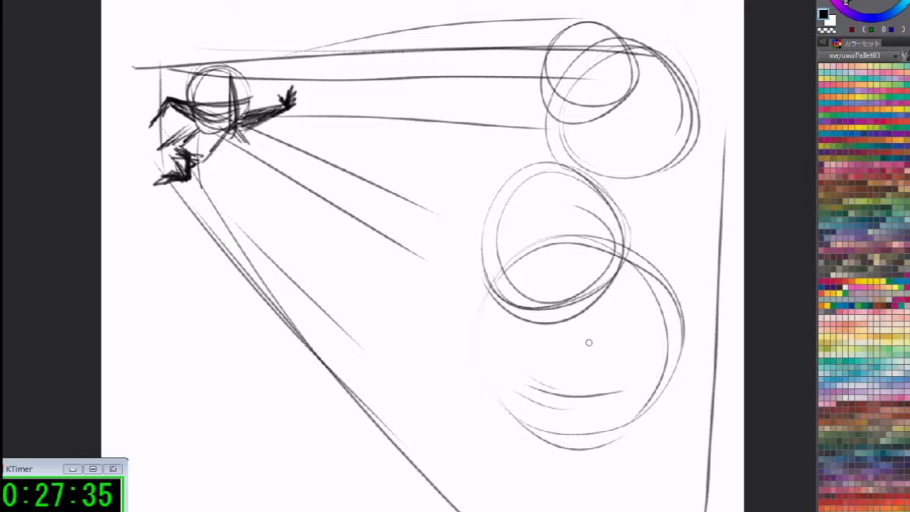
pyautogui.moveTo(498, 239); pyautogui.dragTo(568, 260)
pyautogui.moveTo(509, 262)
pyautogui.mouseDown()
pyautogui.moveTo(582, 241)
pyautogui.moveTo(569, 221)
pyautogui.moveTo(505, 275)
pyautogui.mouseUp()
pyautogui.moveTo(503, 269)
pyautogui.mouseDown()
pyautogui.moveTo(579, 225)
pyautogui.moveTo(519, 290)
pyautogui.mouseUp()
pyautogui.moveTo(518, 250); pyautogui.dragTo(544, 306)
pyautogui.moveTo(502, 276); pyautogui.dragTo(563, 249)
pyautogui.moveTo(527, 223)
pyautogui.mouseDown()
pyautogui.moveTo(510, 277)
pyautogui.moveTo(499, 280)
pyautogui.moveTo(511, 307)
pyautogui.moveTo(563, 305)
pyautogui.mouseUp()
# Sketch the lower figure's outstretched arm with an open hand below its head and add more face strokes
pyautogui.moveTo(445, 319)
pyautogui.mouseDown()
pyautogui.moveTo(554, 310)
pyautogui.moveTo(546, 354)
pyautogui.mouseUp()
pyautogui.moveTo(588, 298); pyautogui.dragTo(552, 347)
pyautogui.moveTo(491, 234); pyautogui.dragTo(513, 282)
pyautogui.moveTo(517, 249)
pyautogui.mouseDown()
pyautogui.moveTo(529, 290)
pyautogui.moveTo(543, 285)
pyautogui.mouseUp()
pyautogui.moveTo(488, 258); pyautogui.dragTo(508, 306)
pyautogui.moveTo(445, 324); pyautogui.dragTo(536, 320)
pyautogui.moveTo(440, 304); pyautogui.dragTo(456, 319)
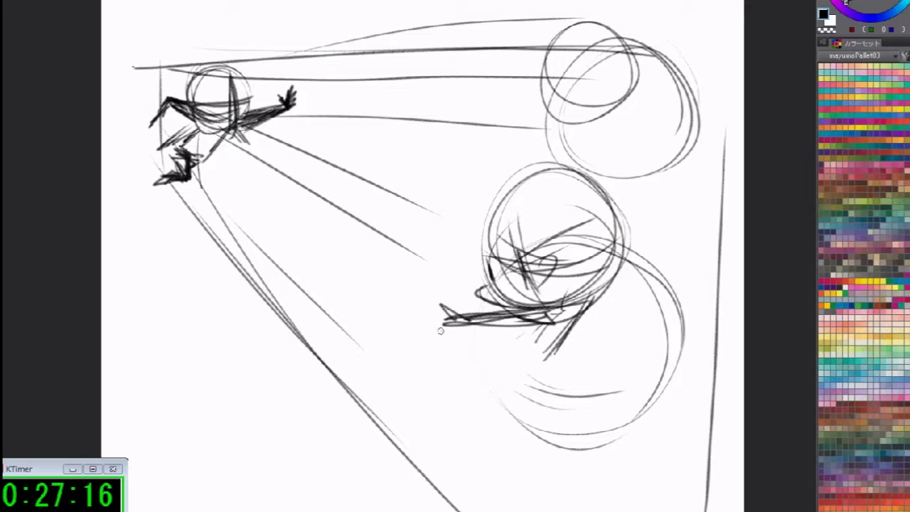
pyautogui.moveTo(519, 319)
pyautogui.mouseDown()
pyautogui.moveTo(555, 328)
pyautogui.moveTo(593, 301)
pyautogui.moveTo(444, 301)
pyautogui.mouseUp()
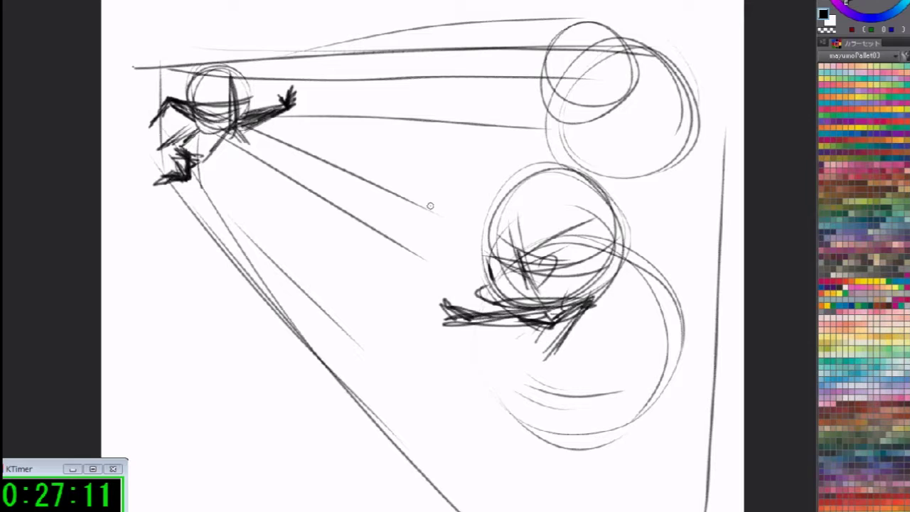
pyautogui.moveTo(469, 281); pyautogui.dragTo(465, 310)
# Rough in the lower figure's narrow torso, angular hips and a leg trailing diagonally down
pyautogui.moveTo(554, 327); pyautogui.dragTo(546, 354)
pyautogui.moveTo(560, 325)
pyautogui.mouseDown()
pyautogui.moveTo(546, 367)
pyautogui.moveTo(552, 361)
pyautogui.mouseUp()
pyautogui.moveTo(595, 299)
pyautogui.mouseDown()
pyautogui.moveTo(594, 366)
pyautogui.moveTo(589, 355)
pyautogui.mouseUp()
pyautogui.moveTo(533, 397)
pyautogui.mouseDown()
pyautogui.moveTo(577, 373)
pyautogui.moveTo(480, 438)
pyautogui.mouseUp()
pyautogui.moveTo(588, 367)
pyautogui.mouseDown()
pyautogui.moveTo(520, 361)
pyautogui.moveTo(545, 387)
pyautogui.mouseUp()
pyautogui.moveTo(515, 356)
pyautogui.mouseDown()
pyautogui.moveTo(534, 385)
pyautogui.moveTo(587, 373)
pyautogui.mouseUp()
pyautogui.moveTo(544, 394); pyautogui.dragTo(468, 453)
pyautogui.moveTo(485, 441); pyautogui.dragTo(587, 378)
# Draw long curved strokes running from the lower figure's hand up toward the small figure
pyautogui.moveTo(431, 292); pyautogui.dragTo(336, 216)
pyautogui.moveTo(344, 101); pyautogui.dragTo(446, 272)
pyautogui.moveTo(306, 153); pyautogui.dragTo(334, 202)
pyautogui.moveTo(322, 104); pyautogui.dragTo(449, 278)
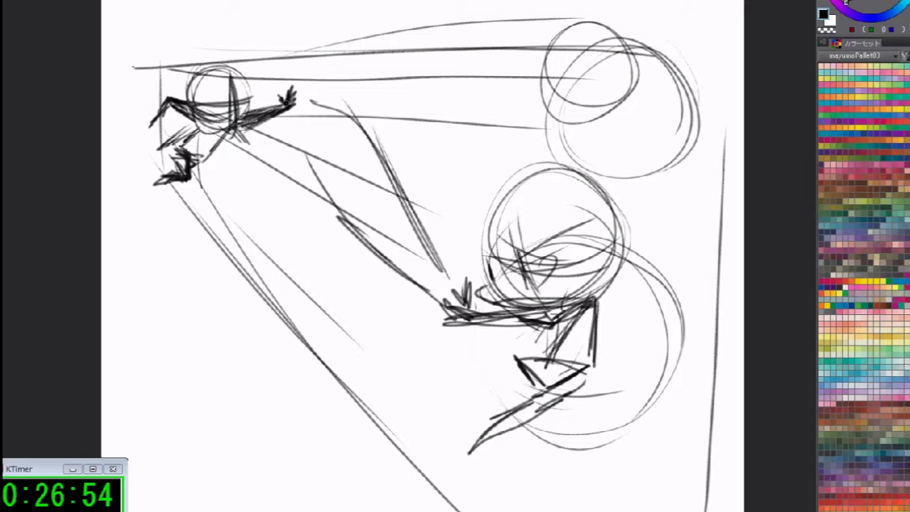
pyautogui.moveTo(380, 466)
pyautogui.mouseDown()
pyautogui.moveTo(191, 196)
pyautogui.moveTo(573, 334)
pyautogui.mouseUp()
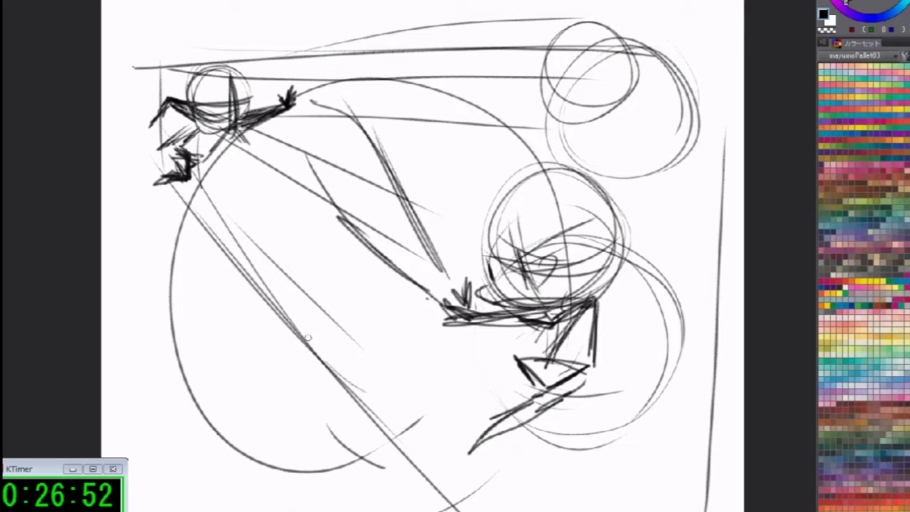
pyautogui.moveTo(398, 359)
pyautogui.mouseDown()
pyautogui.moveTo(441, 299)
pyautogui.moveTo(342, 388)
pyautogui.moveTo(448, 334)
pyautogui.moveTo(463, 461)
pyautogui.mouseUp()
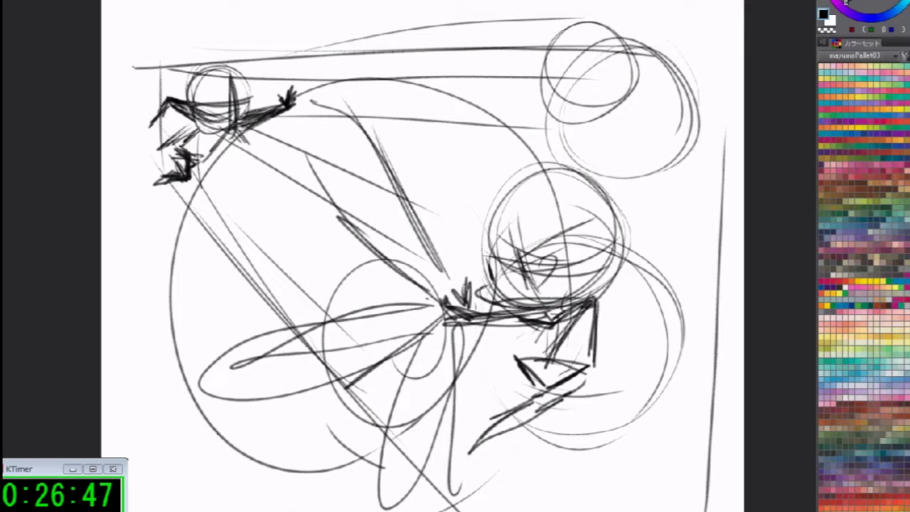
pyautogui.hotkey('ctrl', 'z')
pyautogui.hotkey('ctrl', 'z')
pyautogui.hotkey('ctrl', 'z')
pyautogui.hotkey('ctrl', 'z')
pyautogui.hotkey('ctrl', 'z')
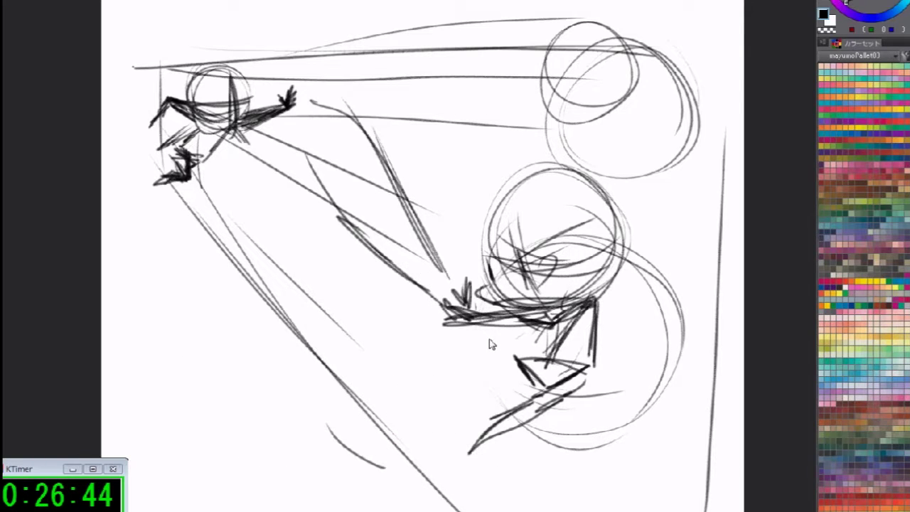
# Sketch long crossing strokes and overlapping tall ovals radiating around the lower figure's outstretched hand
pyautogui.moveTo(421, 286); pyautogui.dragTo(454, 277)
pyautogui.moveTo(344, 145); pyautogui.dragTo(524, 414)
pyautogui.moveTo(476, 359); pyautogui.dragTo(338, 175)
pyautogui.moveTo(430, 316)
pyautogui.mouseDown()
pyautogui.moveTo(379, 403)
pyautogui.moveTo(516, 133)
pyautogui.mouseUp()
pyautogui.moveTo(454, 270); pyautogui.dragTo(458, 338)
pyautogui.moveTo(432, 193); pyautogui.dragTo(420, 380)
pyautogui.moveTo(487, 238); pyautogui.dragTo(416, 425)
pyautogui.moveTo(431, 117)
pyautogui.mouseDown()
pyautogui.moveTo(521, 313)
pyautogui.moveTo(391, 427)
pyautogui.mouseUp()
# Add a sideways petal-shaped loop and short strokes radiating outward from the lower figure's hand
pyautogui.moveTo(336, 302); pyautogui.dragTo(469, 320)
pyautogui.moveTo(363, 288); pyautogui.dragTo(285, 314)
pyautogui.moveTo(331, 349)
pyautogui.mouseDown()
pyautogui.moveTo(359, 325)
pyautogui.moveTo(371, 344)
pyautogui.mouseUp()
pyautogui.moveTo(314, 326); pyautogui.dragTo(465, 306)
pyautogui.moveTo(475, 269); pyautogui.dragTo(455, 187)
pyautogui.moveTo(428, 347)
pyautogui.mouseDown()
pyautogui.moveTo(386, 372)
pyautogui.moveTo(428, 338)
pyautogui.mouseUp()
pyautogui.moveTo(462, 202); pyautogui.dragTo(454, 177)
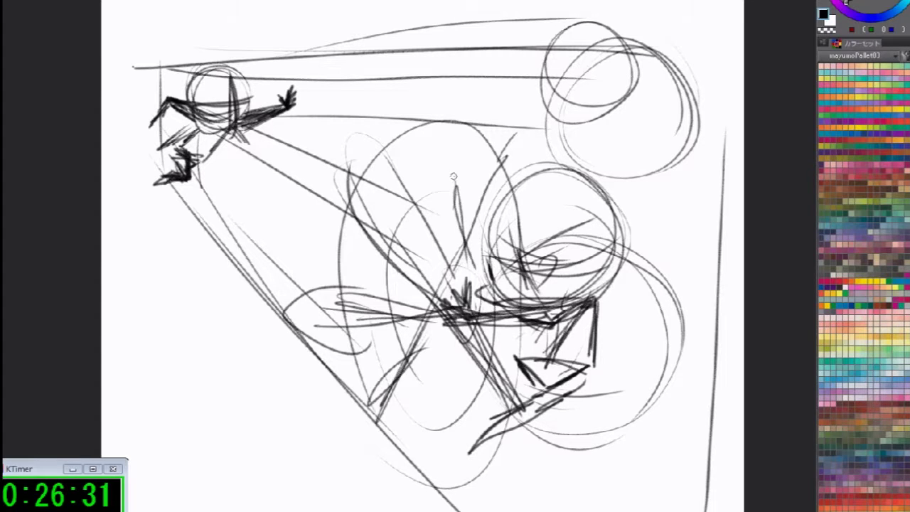
# Build up the burst around the lower figure's hand with more crossing diagonals, narrow loops and a small circle
pyautogui.moveTo(393, 396); pyautogui.dragTo(421, 417)
pyautogui.moveTo(466, 240); pyautogui.dragTo(422, 341)
pyautogui.moveTo(435, 297)
pyautogui.mouseDown()
pyautogui.moveTo(493, 129)
pyautogui.moveTo(525, 153)
pyautogui.moveTo(526, 202)
pyautogui.mouseUp()
pyautogui.moveTo(459, 310); pyautogui.dragTo(429, 380)
pyautogui.moveTo(432, 275); pyautogui.dragTo(486, 349)
pyautogui.moveTo(406, 320); pyautogui.dragTo(476, 320)
pyautogui.moveTo(384, 356); pyautogui.dragTo(508, 316)
pyautogui.moveTo(459, 329)
pyautogui.mouseDown()
pyautogui.moveTo(361, 380)
pyautogui.moveTo(395, 448)
pyautogui.mouseUp()
pyautogui.moveTo(445, 297); pyautogui.dragTo(418, 376)
pyautogui.moveTo(434, 172); pyautogui.dragTo(447, 242)
pyautogui.moveTo(462, 182)
pyautogui.mouseDown()
pyautogui.moveTo(373, 293)
pyautogui.moveTo(382, 347)
pyautogui.mouseUp()
pyautogui.moveTo(427, 348); pyautogui.dragTo(384, 424)
# Darken the small figure's outstretched arm, draw diagonal strokes fanning out from it and scatter a few short marks around the fan
pyautogui.moveTo(411, 75); pyautogui.dragTo(415, 115)
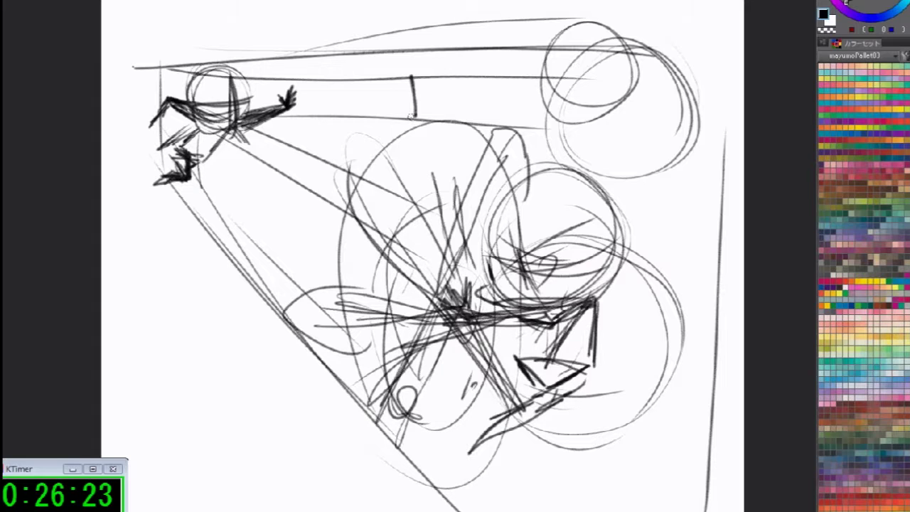
pyautogui.moveTo(248, 486); pyautogui.dragTo(242, 503)
pyautogui.moveTo(182, 321); pyautogui.dragTo(211, 326)
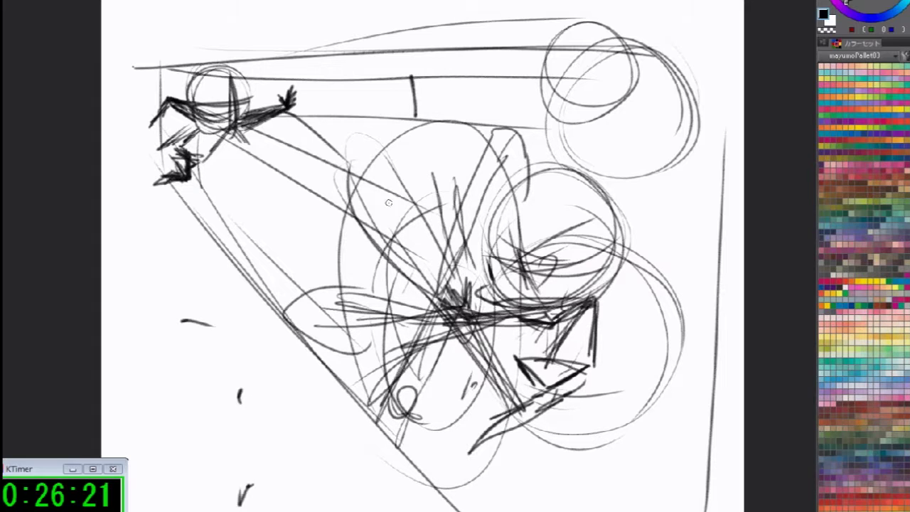
pyautogui.moveTo(281, 133); pyautogui.dragTo(297, 147)
pyautogui.moveTo(241, 129); pyautogui.dragTo(293, 114)
pyautogui.moveTo(482, 1); pyautogui.dragTo(311, 95)
pyautogui.moveTo(502, 50); pyautogui.dragTo(335, 133)
pyautogui.moveTo(310, 140)
pyautogui.mouseDown()
pyautogui.moveTo(391, 186)
pyautogui.moveTo(363, 242)
pyautogui.mouseUp()
pyautogui.moveTo(263, 144); pyautogui.dragTo(333, 287)
pyautogui.moveTo(248, 200); pyautogui.dragTo(309, 381)
# Reinforce the lower figure's torso sides and trailing leg with darker strokes
pyautogui.moveTo(587, 328); pyautogui.dragTo(581, 374)
pyautogui.moveTo(564, 321)
pyautogui.mouseDown()
pyautogui.moveTo(546, 403)
pyautogui.moveTo(595, 367)
pyautogui.mouseUp()
pyautogui.moveTo(569, 387)
pyautogui.mouseDown()
pyautogui.moveTo(578, 381)
pyautogui.moveTo(505, 429)
pyautogui.mouseUp()
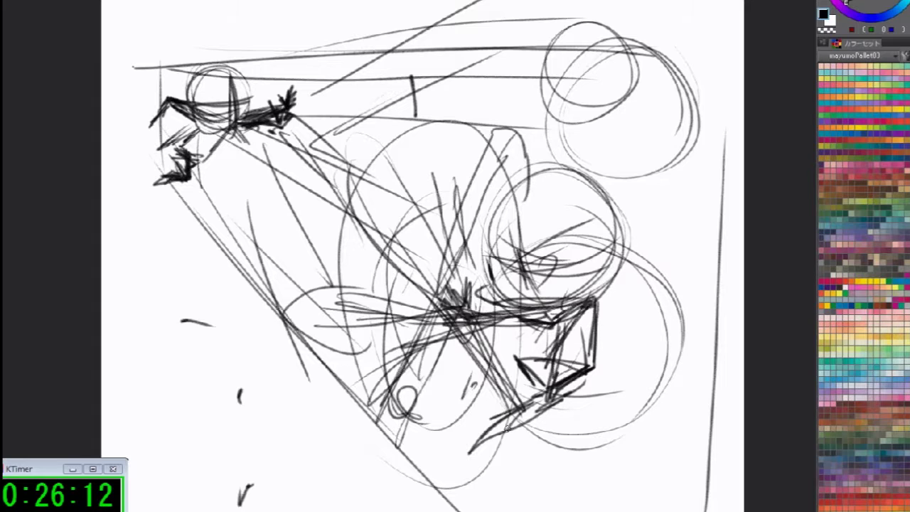
pyautogui.moveTo(544, 402); pyautogui.dragTo(486, 451)
pyautogui.moveTo(516, 392); pyautogui.dragTo(552, 348)
# Sketch a dark eye and a large pointed cat ear on the lower figure's head
pyautogui.moveTo(506, 260)
pyautogui.mouseDown()
pyautogui.moveTo(496, 271)
pyautogui.moveTo(516, 253)
pyautogui.moveTo(495, 265)
pyautogui.moveTo(513, 234)
pyautogui.mouseUp()
pyautogui.moveTo(535, 139); pyautogui.dragTo(565, 181)
pyautogui.moveTo(562, 174)
pyautogui.mouseDown()
pyautogui.moveTo(463, 116)
pyautogui.moveTo(560, 209)
pyautogui.moveTo(553, 190)
pyautogui.mouseUp()
pyautogui.moveTo(560, 207)
pyautogui.mouseDown()
pyautogui.moveTo(502, 213)
pyautogui.moveTo(483, 120)
pyautogui.mouseUp()
# Draw the lower figure's far pointed ear, darken the back of the head and add hair tufts and mouth strokes
pyautogui.moveTo(621, 186)
pyautogui.mouseDown()
pyautogui.moveTo(611, 183)
pyautogui.moveTo(616, 220)
pyautogui.mouseUp()
pyautogui.moveTo(596, 174); pyautogui.dragTo(640, 237)
pyautogui.moveTo(632, 237)
pyautogui.mouseDown()
pyautogui.moveTo(602, 286)
pyautogui.moveTo(571, 295)
pyautogui.mouseUp()
pyautogui.moveTo(580, 185)
pyautogui.mouseDown()
pyautogui.moveTo(619, 214)
pyautogui.moveTo(519, 178)
pyautogui.mouseUp()
pyautogui.moveTo(492, 200)
pyautogui.mouseDown()
pyautogui.moveTo(477, 229)
pyautogui.moveTo(497, 231)
pyautogui.moveTo(516, 272)
pyautogui.mouseUp()
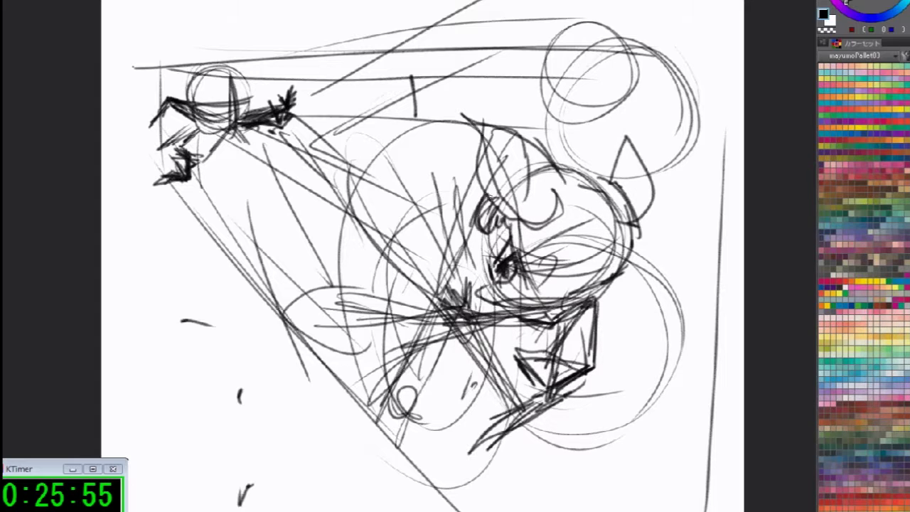
pyautogui.moveTo(482, 202); pyautogui.dragTo(502, 235)
pyautogui.moveTo(513, 293)
pyautogui.mouseDown()
pyautogui.moveTo(529, 295)
pyautogui.moveTo(561, 276)
pyautogui.moveTo(580, 287)
pyautogui.mouseUp()
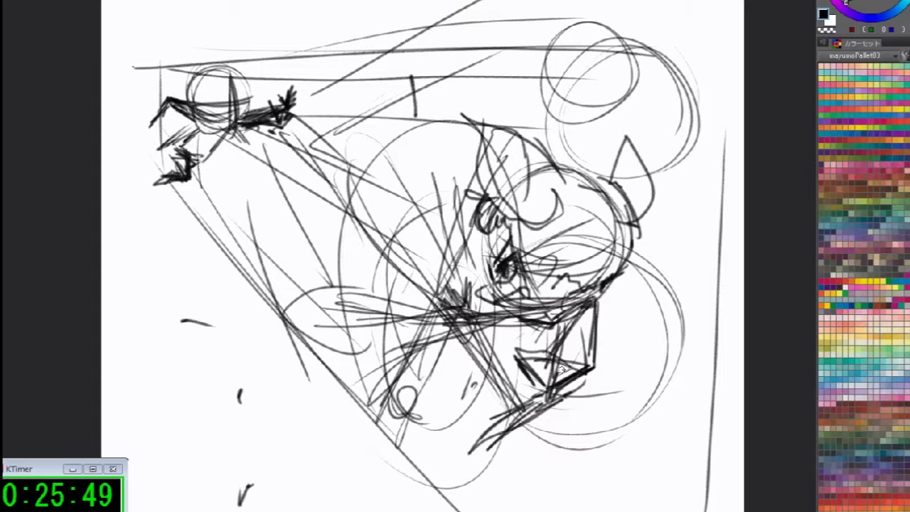
pyautogui.moveTo(561, 360); pyautogui.dragTo(603, 354)
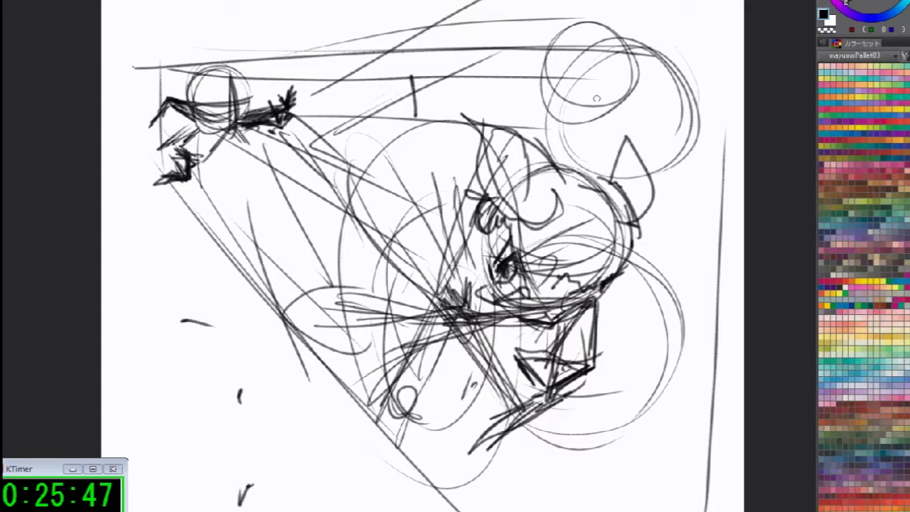
# Draw curved, crossing face guide lines inside the upper head circle
pyautogui.moveTo(595, 43); pyautogui.dragTo(563, 91)
pyautogui.moveTo(599, 34); pyautogui.dragTo(567, 91)
pyautogui.moveTo(552, 47); pyautogui.dragTo(597, 97)
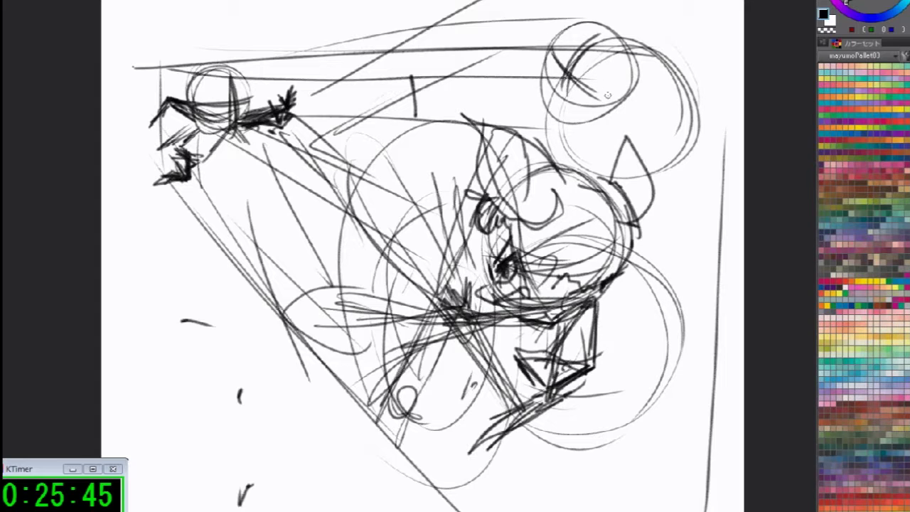
pyautogui.moveTo(546, 66); pyautogui.dragTo(545, 77)
# Lasso the lower cat-eared figure with its radiating strokes, tilt it clockwise and shift it down
pyautogui.moveTo(547, 466)
pyautogui.mouseDown()
pyautogui.moveTo(277, 411)
pyautogui.moveTo(327, 174)
pyautogui.moveTo(561, 138)
pyautogui.moveTo(672, 185)
pyautogui.moveTo(711, 291)
pyautogui.moveTo(675, 448)
pyautogui.mouseUp()
pyautogui.moveTo(581, 348)
pyautogui.mouseDown()
pyautogui.moveTo(522, 430)
pyautogui.moveTo(557, 424)
pyautogui.mouseUp()
pyautogui.hotkey('ctrl', 't')
pyautogui.moveTo(686, 239); pyautogui.dragTo(699, 271)
pyautogui.moveTo(725, 298); pyautogui.dragTo(730, 311)
pyautogui.moveTo(528, 366); pyautogui.dragTo(492, 334)
pyautogui.moveTo(649, 265); pyautogui.dragTo(641, 215)
pyautogui.moveTo(717, 182); pyautogui.dragTo(707, 204)
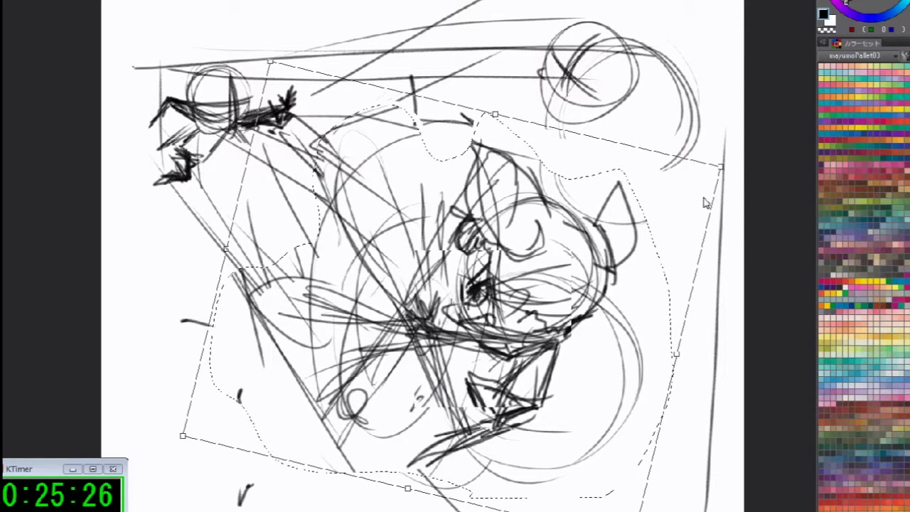
pyautogui.moveTo(557, 388)
pyautogui.mouseDown()
pyautogui.moveTo(561, 424)
pyautogui.moveTo(541, 387)
pyautogui.mouseUp()
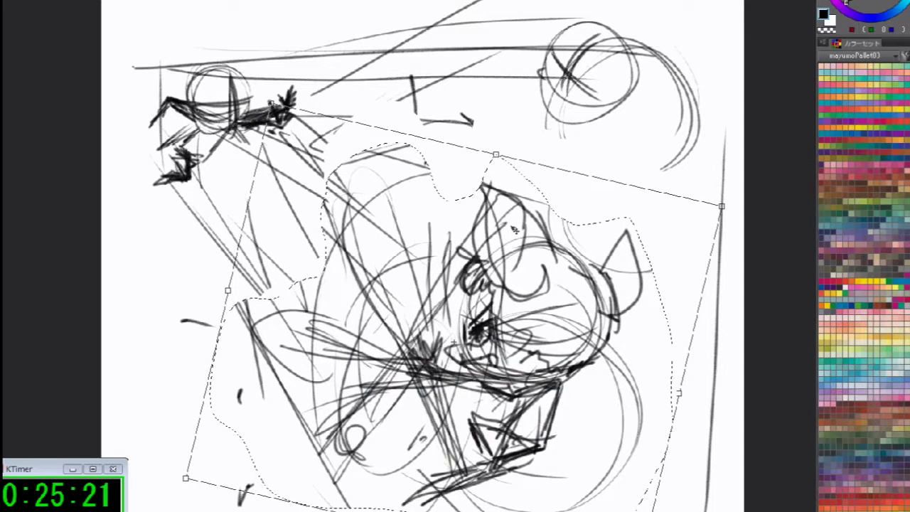
pyautogui.press('Return')
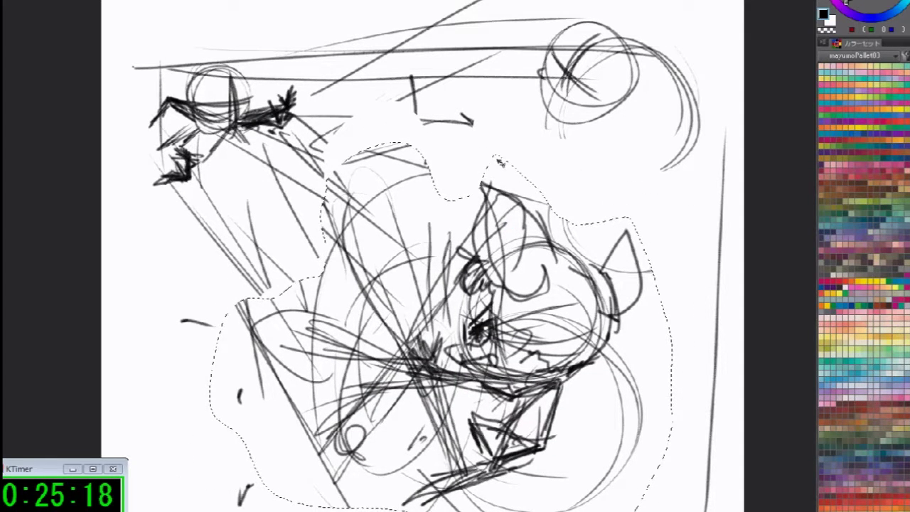
# Enlarge the selected cat-eared figure slightly, move it up and clear the selection
pyautogui.hotkey('ctrl', 't')
pyautogui.moveTo(502, 158); pyautogui.dragTo(480, 125)
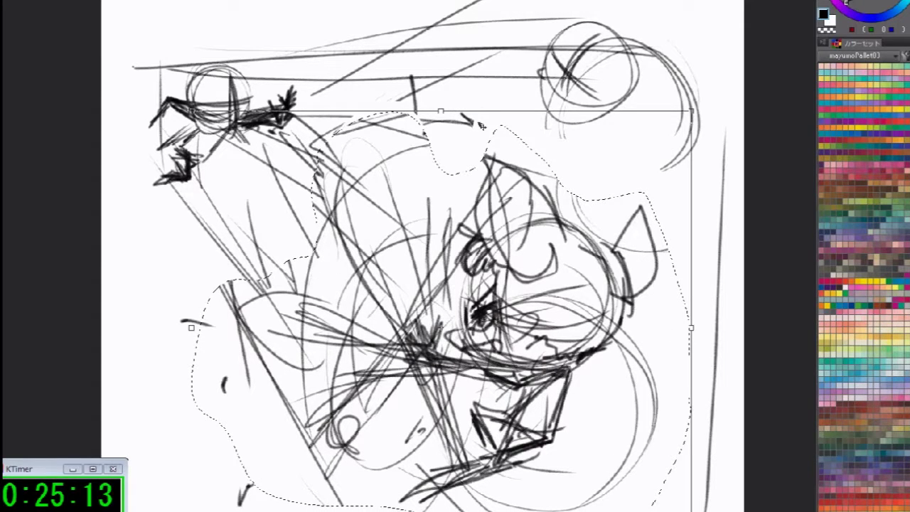
pyautogui.press('Return')
pyautogui.hotkey('ctrl', 'd')
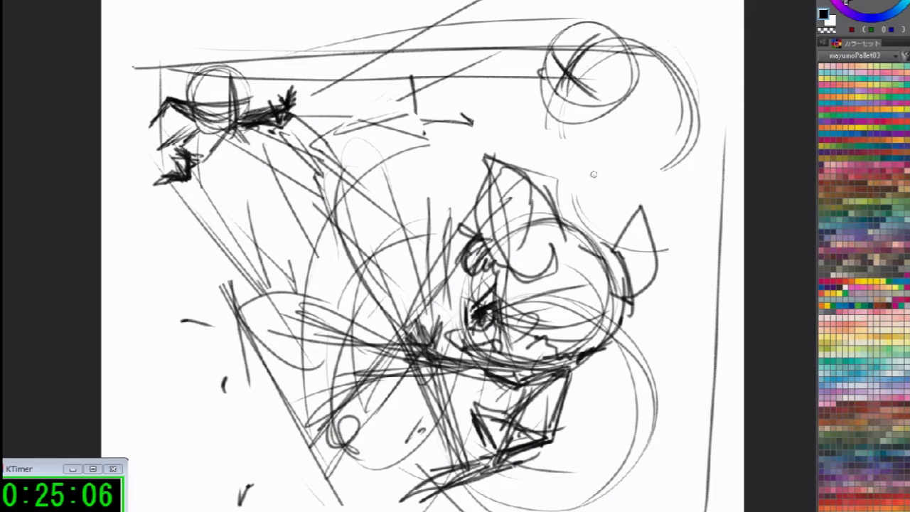
# Rework the upper head with another loose circle and face strokes, adding short dark marks beneath and a small shape above
pyautogui.moveTo(608, 59)
pyautogui.mouseDown()
pyautogui.moveTo(539, 96)
pyautogui.moveTo(534, 121)
pyautogui.mouseUp()
pyautogui.moveTo(554, 58)
pyautogui.mouseDown()
pyautogui.moveTo(583, 124)
pyautogui.moveTo(566, 125)
pyautogui.moveTo(451, 63)
pyautogui.mouseUp()
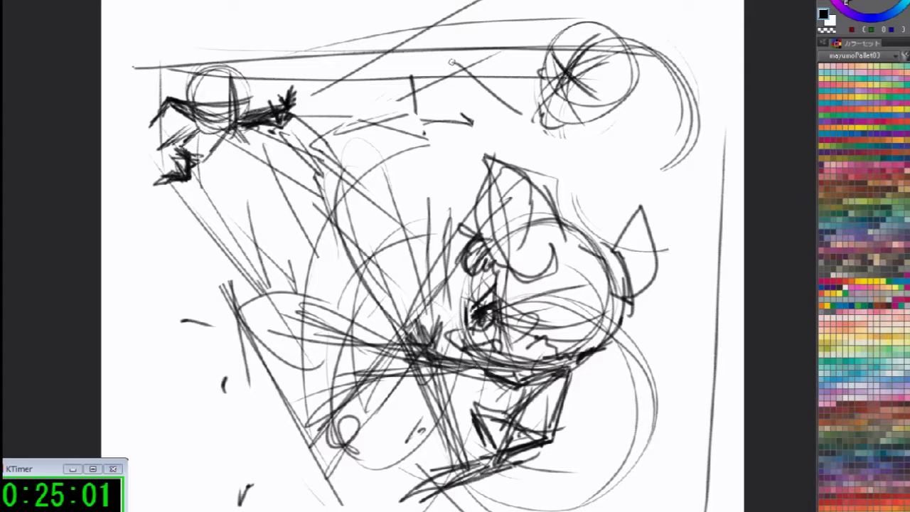
pyautogui.moveTo(579, 125)
pyautogui.mouseDown()
pyautogui.moveTo(526, 132)
pyautogui.moveTo(576, 131)
pyautogui.mouseUp()
pyautogui.moveTo(534, 126)
pyautogui.mouseDown()
pyautogui.moveTo(580, 118)
pyautogui.moveTo(589, 21)
pyautogui.moveTo(617, 96)
pyautogui.moveTo(595, 121)
pyautogui.mouseUp()
pyautogui.moveTo(632, 48)
pyautogui.mouseDown()
pyautogui.moveTo(639, 18)
pyautogui.moveTo(644, 41)
pyautogui.mouseUp()
pyautogui.moveTo(519, 135); pyautogui.dragTo(472, 137)
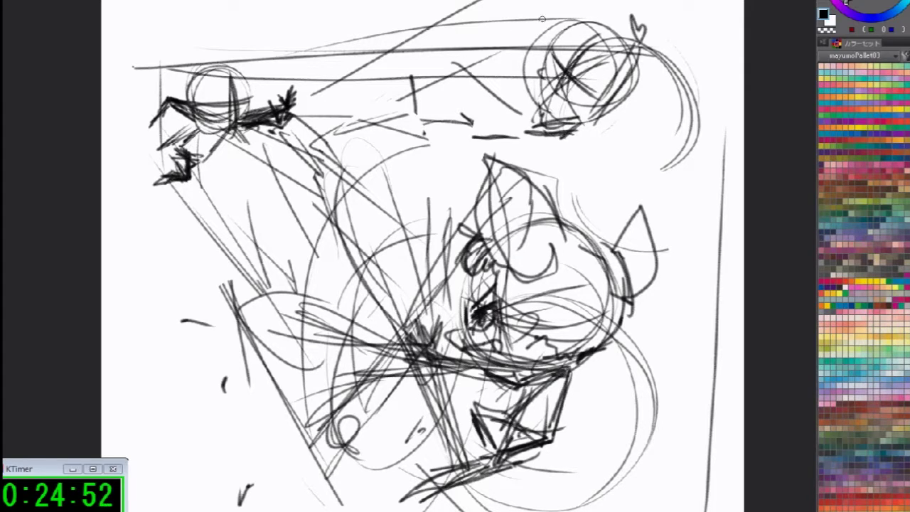
# Draw two large elongated ovals sweeping toward the small figure and scribble more detail on the upper head
pyautogui.moveTo(323, 64)
pyautogui.mouseDown()
pyautogui.moveTo(489, 72)
pyautogui.moveTo(618, 10)
pyautogui.moveTo(313, 43)
pyautogui.mouseUp()
pyautogui.moveTo(356, 167)
pyautogui.mouseDown()
pyautogui.moveTo(249, 183)
pyautogui.moveTo(512, 148)
pyautogui.moveTo(242, 207)
pyautogui.moveTo(221, 235)
pyautogui.mouseUp()
pyautogui.moveTo(566, 93)
pyautogui.mouseDown()
pyautogui.moveTo(611, 121)
pyautogui.moveTo(606, 78)
pyautogui.mouseUp()
# Rough in the upper figure's small torso, bent limbs and pointed foot beneath its head
pyautogui.moveTo(593, 128); pyautogui.dragTo(587, 155)
pyautogui.moveTo(576, 160); pyautogui.dragTo(610, 160)
pyautogui.moveTo(585, 130)
pyautogui.mouseDown()
pyautogui.moveTo(569, 157)
pyautogui.moveTo(544, 173)
pyautogui.moveTo(556, 178)
pyautogui.mouseUp()
pyautogui.moveTo(615, 155)
pyautogui.mouseDown()
pyautogui.moveTo(590, 190)
pyautogui.moveTo(604, 158)
pyautogui.moveTo(618, 162)
pyautogui.mouseUp()
pyautogui.moveTo(613, 111)
pyautogui.mouseDown()
pyautogui.moveTo(639, 128)
pyautogui.moveTo(656, 115)
pyautogui.mouseUp()
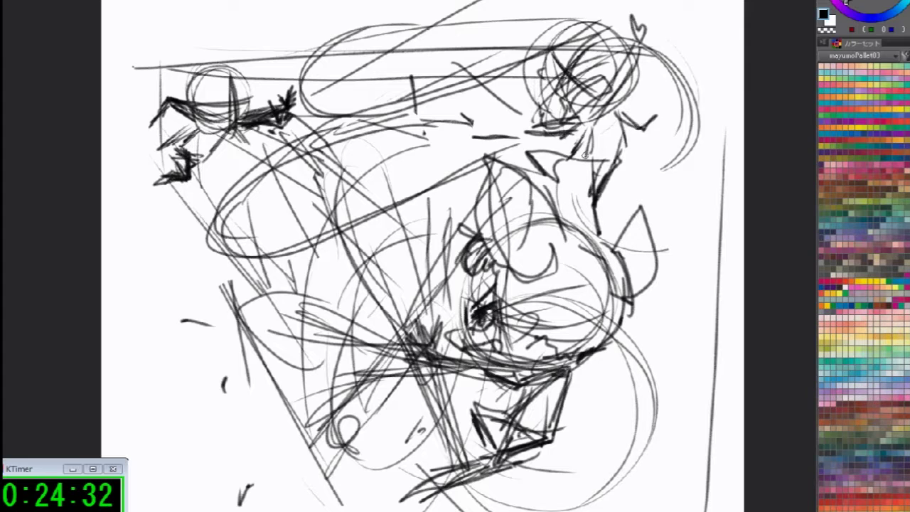
pyautogui.moveTo(583, 168); pyautogui.dragTo(603, 172)
pyautogui.moveTo(595, 122); pyautogui.dragTo(583, 159)
pyautogui.moveTo(597, 124); pyautogui.dragTo(591, 163)
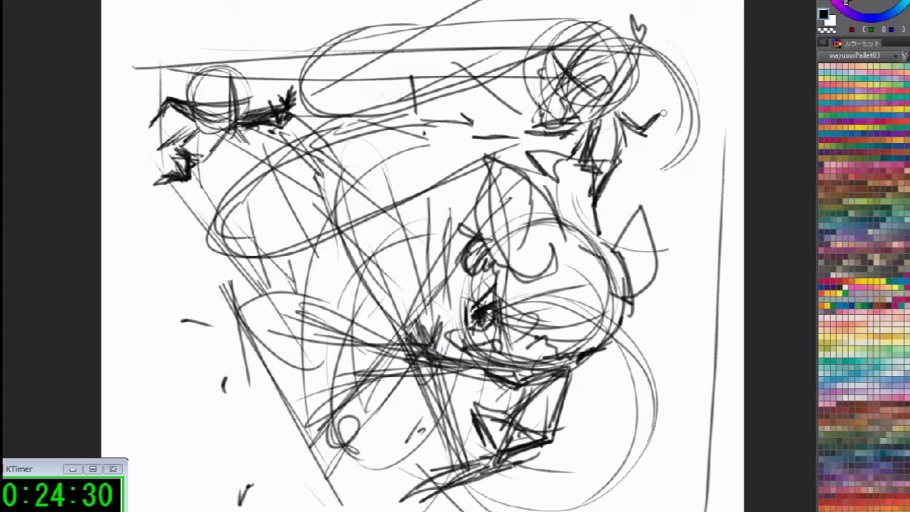
# Sketch a curled shape behind the upper figure's head and wavy, cloud-like outlines with specks around the upper oval's far end
pyautogui.moveTo(648, 28)
pyautogui.mouseDown()
pyautogui.moveTo(699, 73)
pyautogui.moveTo(667, 113)
pyautogui.moveTo(662, 87)
pyautogui.mouseUp()
pyautogui.moveTo(380, 16)
pyautogui.mouseDown()
pyautogui.moveTo(303, 51)
pyautogui.moveTo(334, 10)
pyautogui.moveTo(278, 71)
pyautogui.moveTo(320, 117)
pyautogui.moveTo(359, 108)
pyautogui.mouseUp()
pyautogui.moveTo(374, 22)
pyautogui.mouseDown()
pyautogui.moveTo(392, 44)
pyautogui.moveTo(381, 67)
pyautogui.mouseUp()
pyautogui.moveTo(313, 54); pyautogui.dragTo(332, 37)
pyautogui.click(341, 47)
# Add a small swirl and short strokes around the lower oval, and cross guide lines on the small figure's face
pyautogui.moveTo(288, 194); pyautogui.dragTo(293, 197)
pyautogui.moveTo(225, 264); pyautogui.dragTo(279, 274)
pyautogui.moveTo(226, 265); pyautogui.dragTo(262, 280)
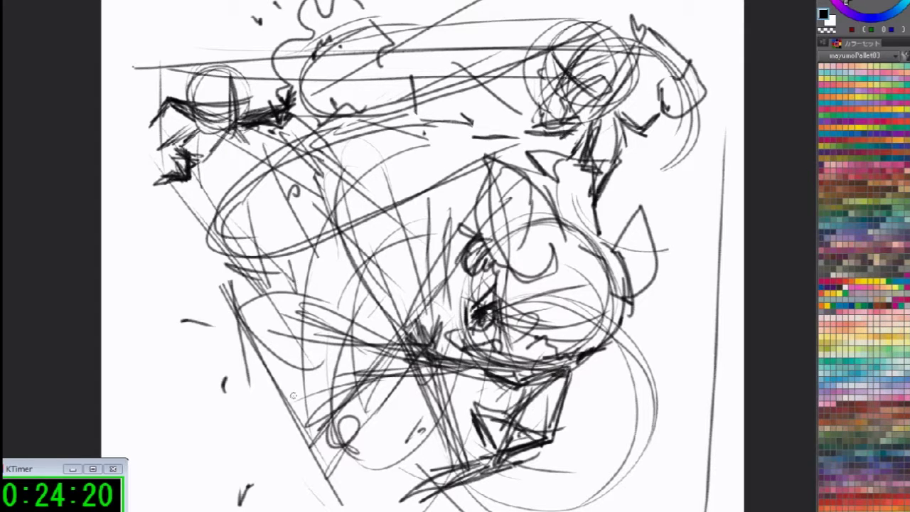
pyautogui.moveTo(252, 381); pyautogui.dragTo(283, 396)
pyautogui.moveTo(634, 141); pyautogui.dragTo(638, 174)
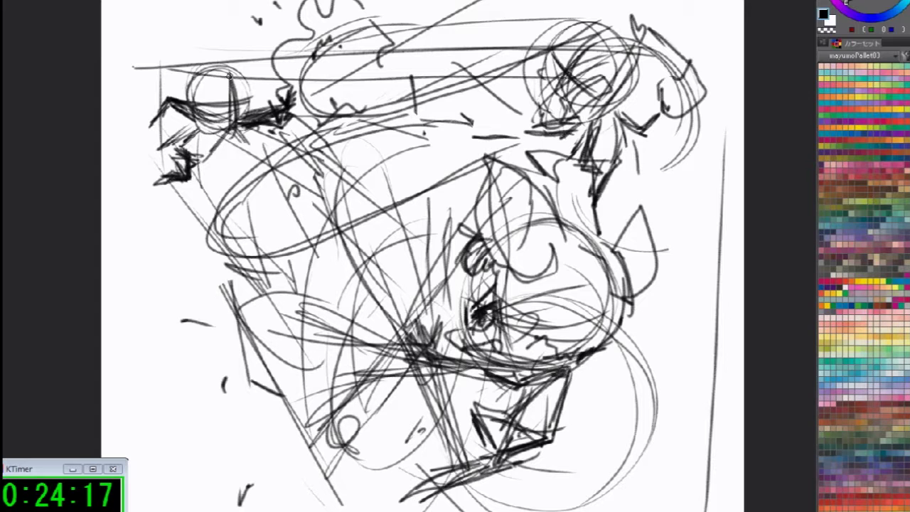
pyautogui.moveTo(221, 76); pyautogui.dragTo(249, 83)
pyautogui.moveTo(217, 98); pyautogui.dragTo(244, 93)
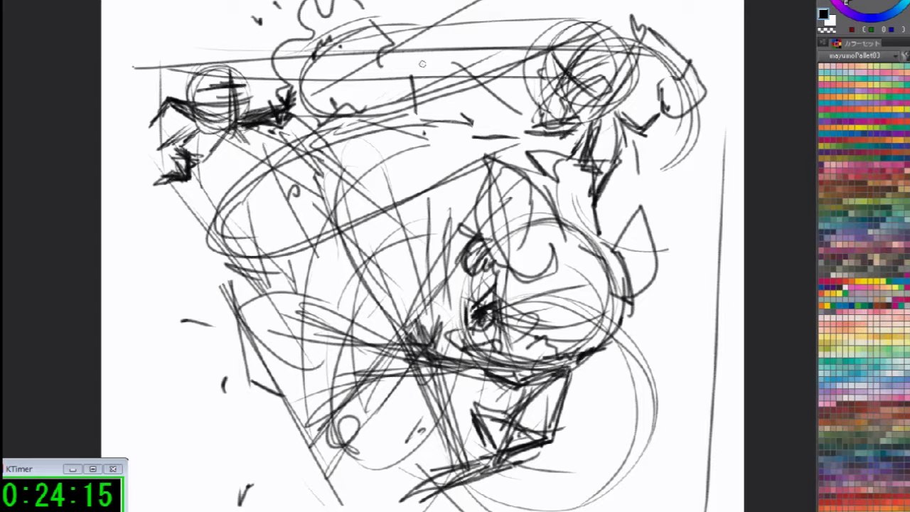
# Draw two short parallel lines in the canvas's lower-left area, specks inside the upper oval and strokes below the small figure's arm
pyautogui.moveTo(734, 183)
pyautogui.mouseDown()
pyautogui.moveTo(740, 100)
pyautogui.moveTo(747, 243)
pyautogui.mouseUp()
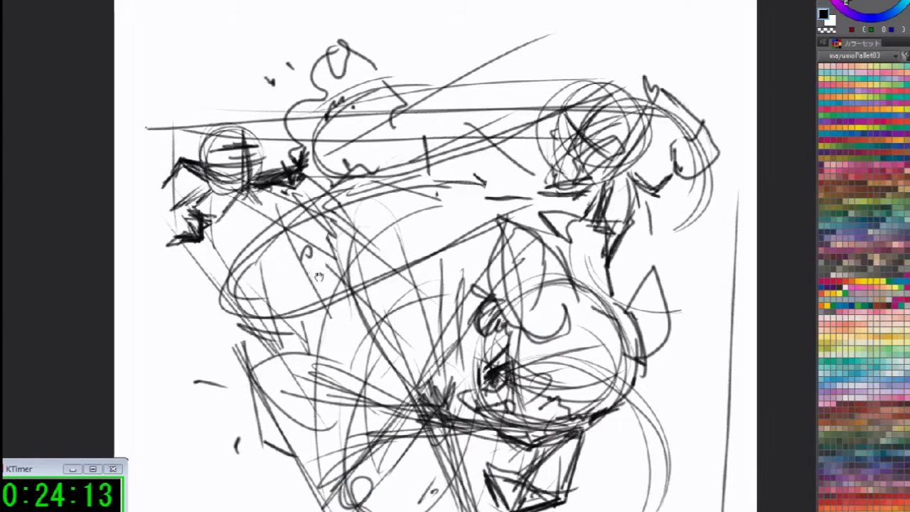
pyautogui.keyDown('ctrl'); pyautogui.click(351, 316); pyautogui.keyUp('ctrl')
pyautogui.keyDown('alt'); pyautogui.click(345, 325); pyautogui.keyUp('alt')
pyautogui.moveTo(345, 325); pyautogui.dragTo(341, 271)
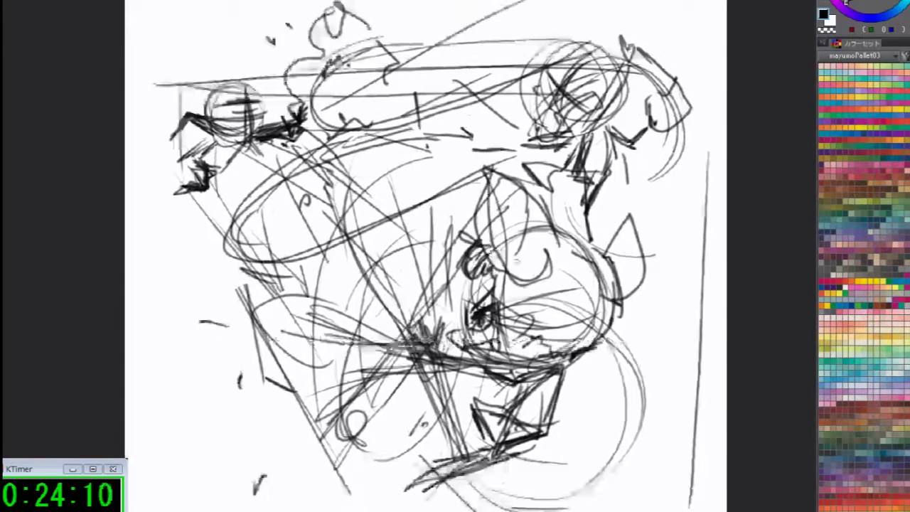
pyautogui.moveTo(165, 409); pyautogui.dragTo(216, 411)
pyautogui.moveTo(172, 423); pyautogui.dragTo(229, 421)
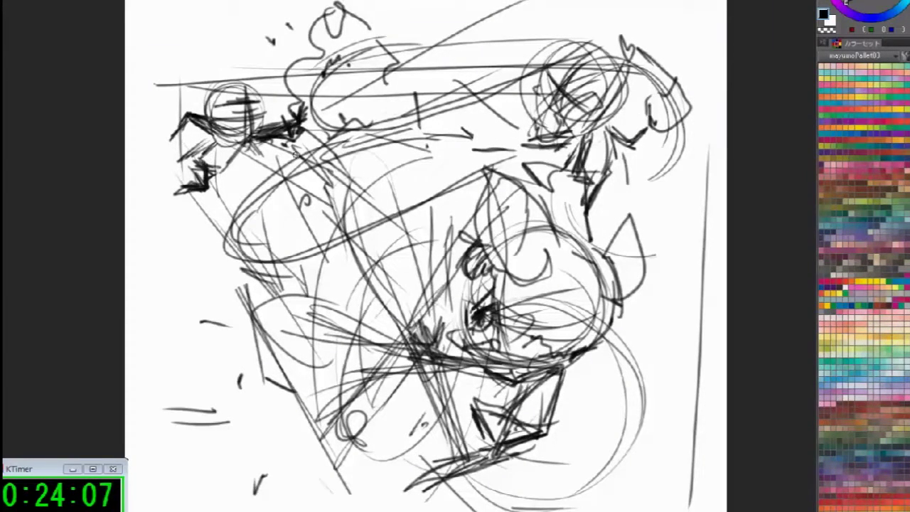
pyautogui.moveTo(364, 69); pyautogui.dragTo(384, 100)
pyautogui.moveTo(403, 80); pyautogui.dragTo(416, 82)
pyautogui.moveTo(244, 159); pyautogui.dragTo(298, 147)
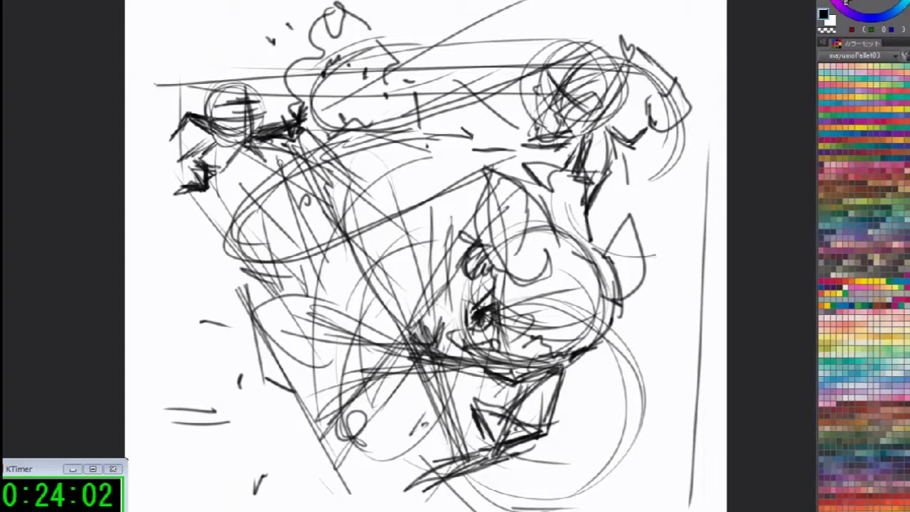
# Undo the latest strokes back through the cloud-like outlines and specks around the upper oval, the lower-left parallel lines and the curled shape behind the upper figure
pyautogui.moveTo(626, 39)
pyautogui.mouseDown()
pyautogui.moveTo(287, 170)
pyautogui.moveTo(279, 215)
pyautogui.mouseUp()
pyautogui.moveTo(520, 27)
pyautogui.mouseDown()
pyautogui.moveTo(437, 44)
pyautogui.moveTo(306, 235)
pyautogui.moveTo(578, 28)
pyautogui.mouseUp()
pyautogui.hotkey('ctrl', 'z')
pyautogui.hotkey('ctrl', 'z')
pyautogui.hotkey('ctrl', 'z')
pyautogui.hotkey('ctrl', 'z')
pyautogui.hotkey('ctrl', 'z')
pyautogui.hotkey('ctrl', 'z')
pyautogui.hotkey('ctrl', 'z')
pyautogui.hotkey('ctrl', 'z')
pyautogui.hotkey('ctrl', 'z')
pyautogui.hotkey('ctrl', 'z')
pyautogui.hotkey('ctrl', 'z')
pyautogui.hotkey('ctrl', 'z')
pyautogui.hotkey('ctrl', 'z')
pyautogui.hotkey('ctrl', 'z')
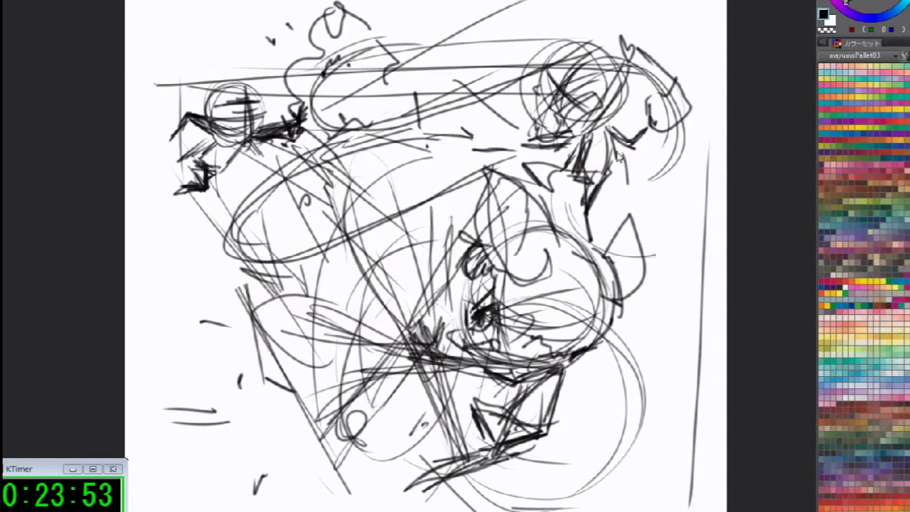
pyautogui.hotkey('ctrl', 'z')
pyautogui.hotkey('ctrl', 'z')
pyautogui.hotkey('ctrl', 'z')
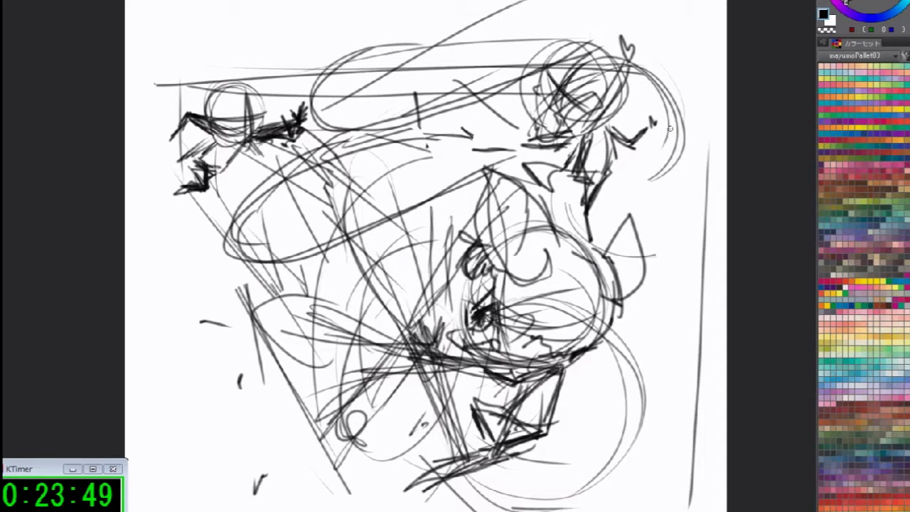
# Sketch long sweeping strokes through the upper and lower ovals, linking them into one diagonal band of energy toward the upper figure
pyautogui.moveTo(603, 35)
pyautogui.mouseDown()
pyautogui.moveTo(402, 74)
pyautogui.moveTo(342, 218)
pyautogui.moveTo(295, 128)
pyautogui.moveTo(489, 32)
pyautogui.mouseUp()
pyautogui.moveTo(453, 82); pyautogui.dragTo(354, 167)
pyautogui.hotkey('ctrl', 'z')
pyautogui.hotkey('ctrl', 'z')
pyautogui.moveTo(528, 102)
pyautogui.mouseDown()
pyautogui.moveTo(268, 187)
pyautogui.moveTo(442, 150)
pyautogui.moveTo(489, 114)
pyautogui.moveTo(285, 239)
pyautogui.mouseUp()
pyautogui.moveTo(420, 91)
pyautogui.mouseDown()
pyautogui.moveTo(274, 179)
pyautogui.moveTo(321, 135)
pyautogui.mouseUp()
pyautogui.moveTo(231, 194)
pyautogui.mouseDown()
pyautogui.moveTo(326, 234)
pyautogui.moveTo(281, 245)
pyautogui.moveTo(428, 48)
pyautogui.mouseUp()
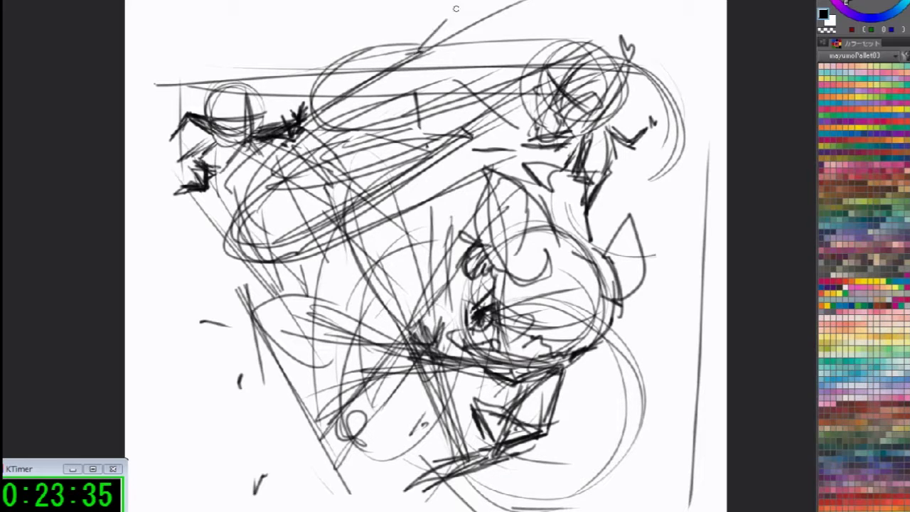
# Add more diagonal streaks to the energy band and jagged, flame-like spikes along its edges
pyautogui.moveTo(456, 8)
pyautogui.mouseDown()
pyautogui.moveTo(461, 45)
pyautogui.moveTo(497, 28)
pyautogui.moveTo(490, 91)
pyautogui.moveTo(469, 116)
pyautogui.moveTo(394, 33)
pyautogui.moveTo(380, 71)
pyautogui.moveTo(345, 64)
pyautogui.moveTo(267, 219)
pyautogui.mouseUp()
pyautogui.moveTo(326, 230)
pyautogui.mouseDown()
pyautogui.moveTo(391, 210)
pyautogui.moveTo(540, 108)
pyautogui.moveTo(500, 117)
pyautogui.mouseUp()
pyautogui.moveTo(609, 50)
pyautogui.mouseDown()
pyautogui.moveTo(462, 117)
pyautogui.moveTo(283, 172)
pyautogui.mouseUp()
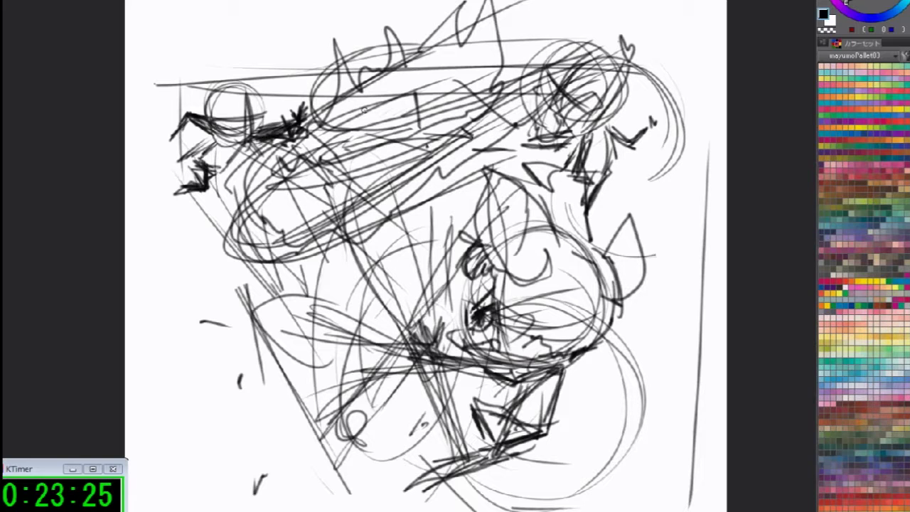
# Darken the upper figure's arm and leg strokes and add two loose diagonal strokes in the canvas's lower-left area
pyautogui.moveTo(632, 142); pyautogui.dragTo(616, 151)
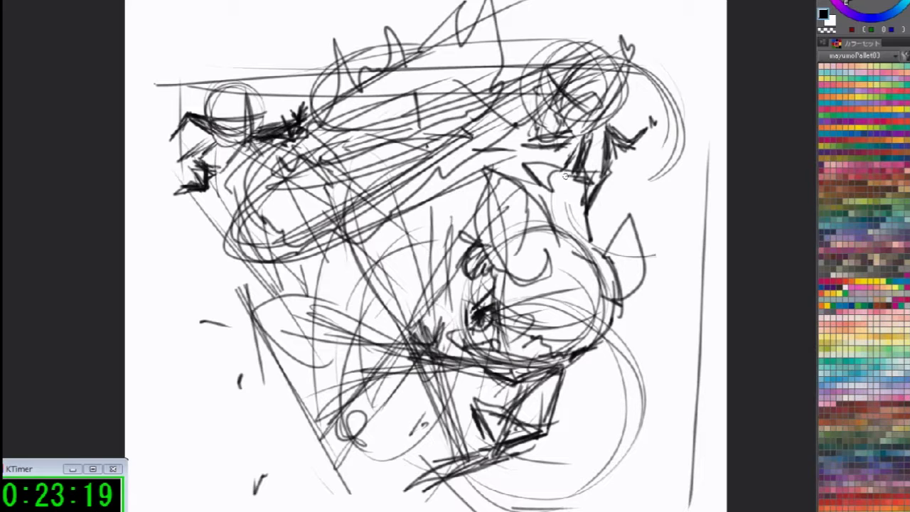
pyautogui.moveTo(602, 190); pyautogui.dragTo(603, 208)
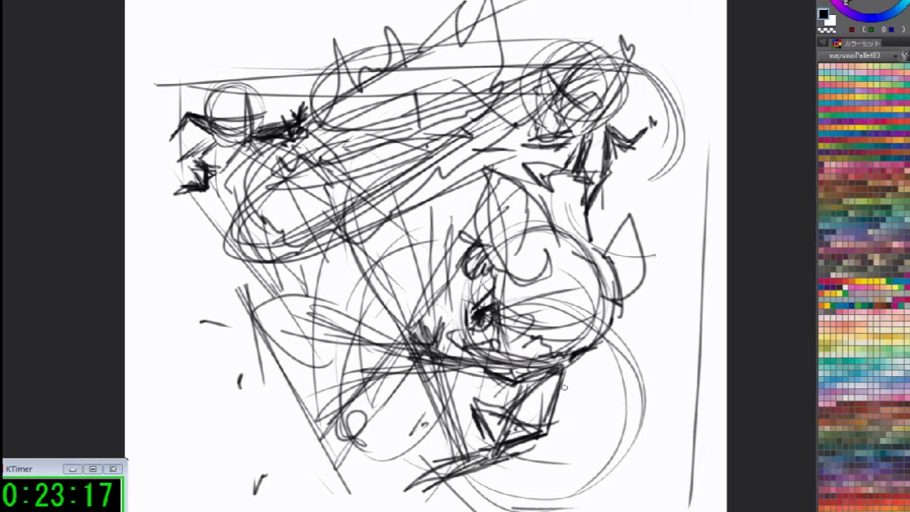
pyautogui.moveTo(245, 377); pyautogui.dragTo(212, 391)
pyautogui.moveTo(281, 412); pyautogui.dragTo(213, 458)
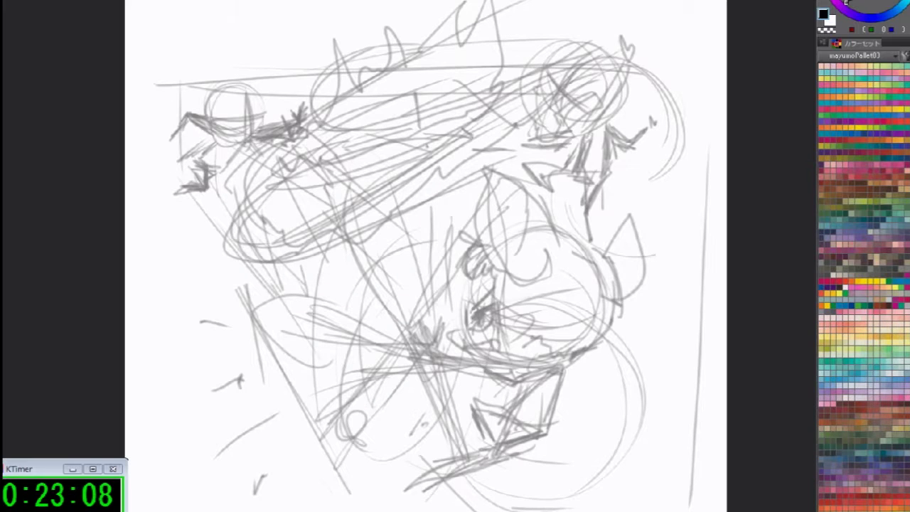
# Fade the rough sketch and tint it light blue as an underlay for darker linework
pyautogui.hotkey('ctrl', 'b')
pyautogui.moveTo(564, 272); pyautogui.dragTo(504, 273)
pyautogui.moveTo(608, 251); pyautogui.dragTo(797, 355)
pyautogui.moveTo(600, 420); pyautogui.dragTo(683, 269)
pyautogui.moveTo(684, 269); pyautogui.dragTo(712, 312)
pyautogui.scroll(2, 711, 313)
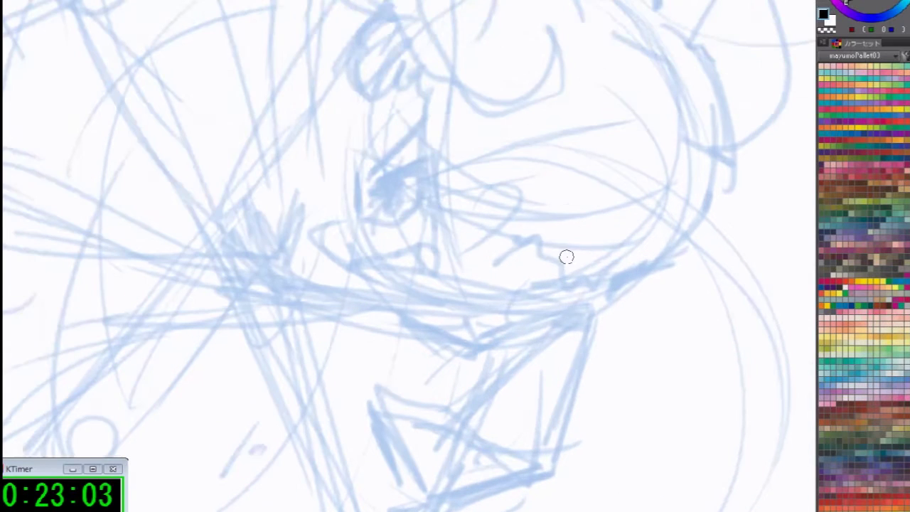
# Draw the large figure's brow line, far eye with dark pupil, and protruding cheek and chin contour in black over the blue rough
pyautogui.moveTo(370, 102); pyautogui.dragTo(364, 215)
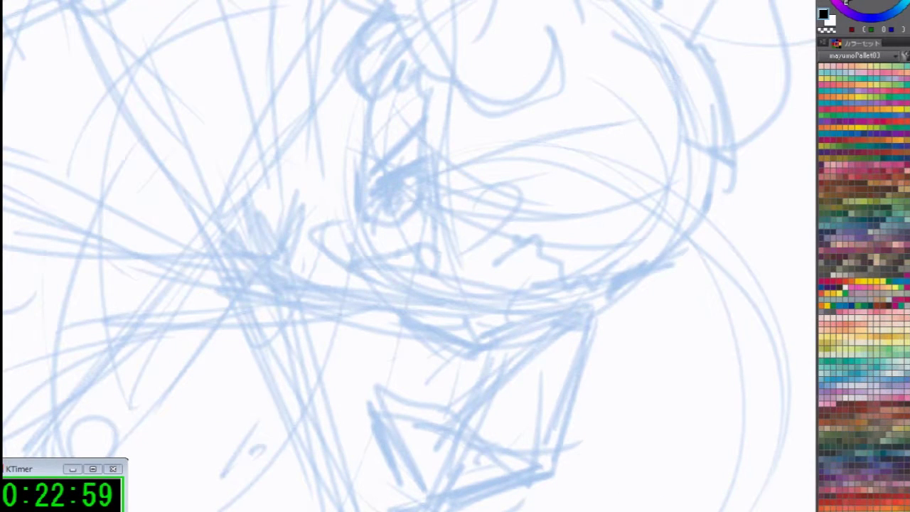
pyautogui.moveTo(369, 97)
pyautogui.mouseDown()
pyautogui.moveTo(366, 134)
pyautogui.moveTo(317, 231)
pyautogui.moveTo(428, 290)
pyautogui.mouseUp()
pyautogui.moveTo(361, 274); pyautogui.dragTo(457, 295)
pyautogui.moveTo(326, 215); pyautogui.dragTo(370, 282)
pyautogui.moveTo(373, 195)
pyautogui.mouseDown()
pyautogui.moveTo(430, 162)
pyautogui.moveTo(388, 219)
pyautogui.mouseUp()
pyautogui.moveTo(398, 182); pyautogui.dragTo(387, 224)
pyautogui.moveTo(363, 193); pyautogui.dragTo(424, 115)
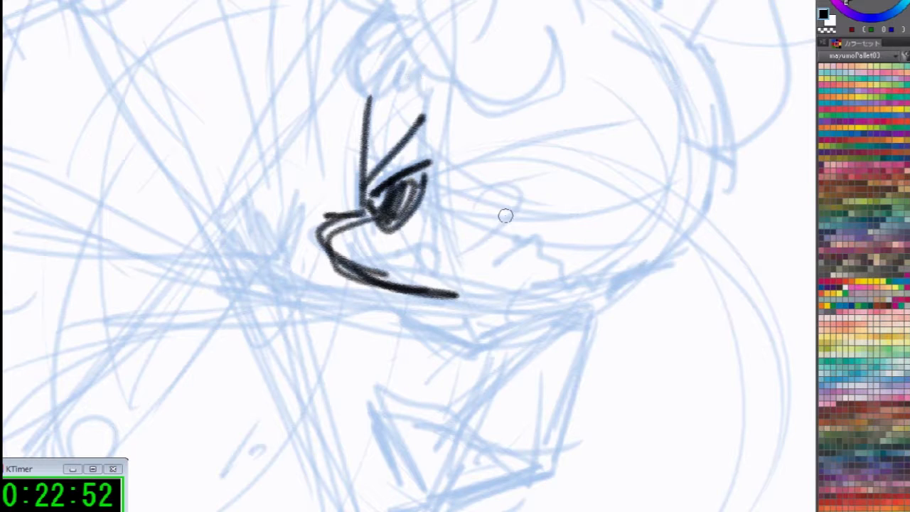
# Draw pointed bangs down between the large figure's eyes, the near eye beside them and a puffy tuft above the forehead
pyautogui.moveTo(469, 201); pyautogui.dragTo(477, 250)
pyautogui.hotkey('ctrl', 'z')
pyautogui.moveTo(485, 186)
pyautogui.mouseDown()
pyautogui.moveTo(476, 236)
pyautogui.moveTo(490, 202)
pyautogui.moveTo(491, 217)
pyautogui.moveTo(515, 211)
pyautogui.moveTo(475, 246)
pyautogui.mouseUp()
pyautogui.moveTo(451, 216); pyautogui.dragTo(467, 288)
pyautogui.moveTo(461, 162); pyautogui.dragTo(458, 248)
pyautogui.moveTo(434, 117); pyautogui.dragTo(448, 263)
pyautogui.moveTo(459, 209); pyautogui.dragTo(455, 313)
pyautogui.moveTo(498, 185)
pyautogui.mouseDown()
pyautogui.moveTo(484, 266)
pyautogui.moveTo(453, 341)
pyautogui.mouseUp()
pyautogui.moveTo(517, 199); pyautogui.dragTo(462, 254)
pyautogui.moveTo(419, 92)
pyautogui.mouseDown()
pyautogui.moveTo(400, 138)
pyautogui.moveTo(438, 142)
pyautogui.mouseUp()
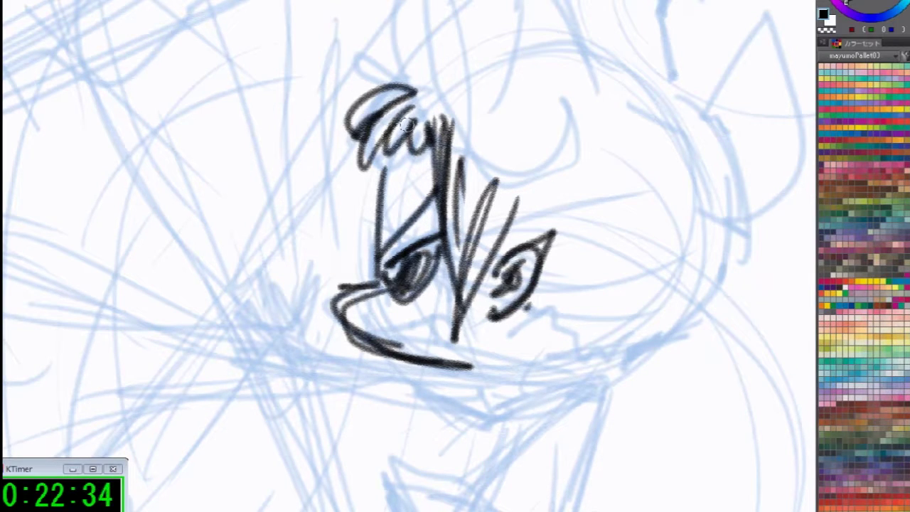
# Draw a round ornament with curved lines beneath it and the rear contour of the tall pointed shape above the large head
pyautogui.moveTo(578, 258); pyautogui.dragTo(546, 367)
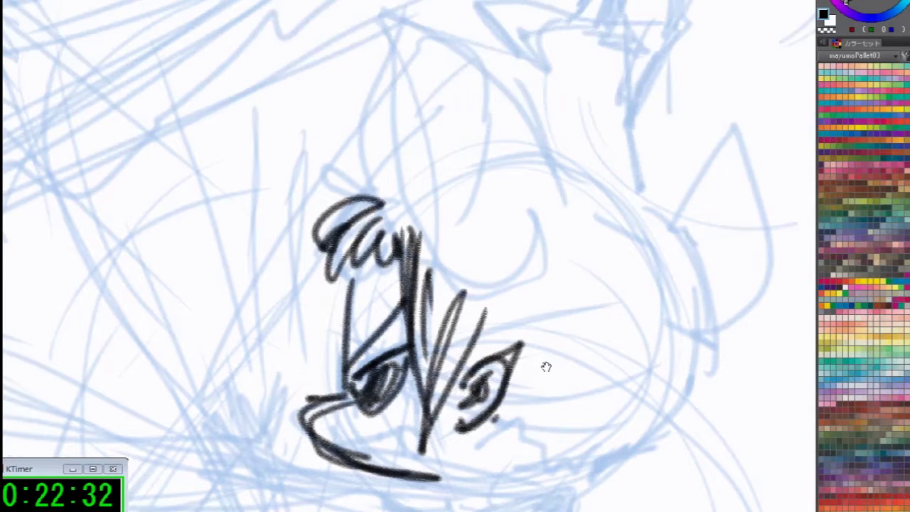
pyautogui.moveTo(406, 1); pyautogui.dragTo(430, 12)
pyautogui.moveTo(444, 227)
pyautogui.mouseDown()
pyautogui.moveTo(471, 244)
pyautogui.moveTo(517, 246)
pyautogui.mouseUp()
pyautogui.moveTo(483, 209)
pyautogui.mouseDown()
pyautogui.moveTo(550, 225)
pyautogui.moveTo(486, 186)
pyautogui.mouseUp()
pyautogui.moveTo(580, 169); pyautogui.dragTo(525, 29)
pyautogui.moveTo(526, 32)
pyautogui.mouseDown()
pyautogui.moveTo(538, 65)
pyautogui.moveTo(539, 130)
pyautogui.mouseUp()
pyautogui.moveTo(539, 129)
pyautogui.mouseDown()
pyautogui.moveTo(427, 1)
pyautogui.moveTo(452, 26)
pyautogui.mouseUp()
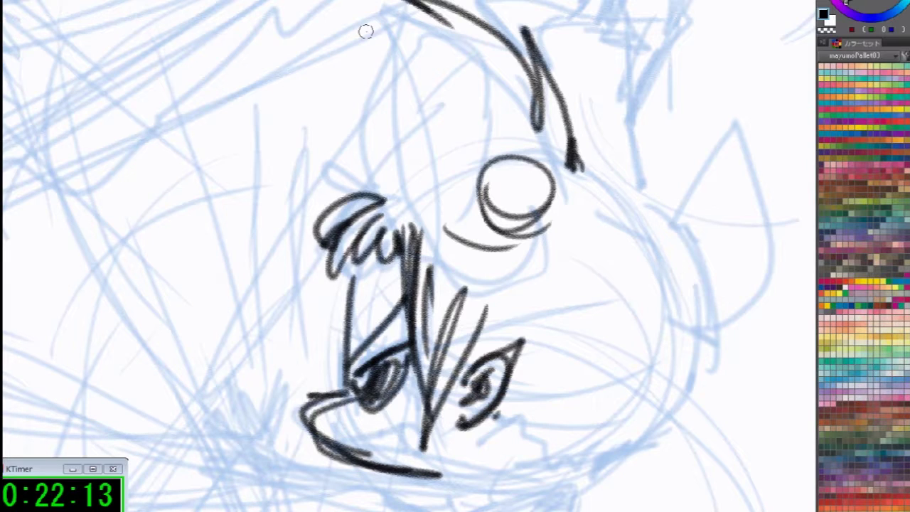
# Complete the tall pointed shape with a jagged front edge and curved base joining the round ornament, and erase part of the forehead tuft
pyautogui.moveTo(570, 161)
pyautogui.mouseDown()
pyautogui.moveTo(562, 198)
pyautogui.moveTo(525, 226)
pyautogui.mouseUp()
pyautogui.moveTo(349, 1)
pyautogui.mouseDown()
pyautogui.moveTo(344, 58)
pyautogui.moveTo(369, 137)
pyautogui.moveTo(416, 211)
pyautogui.moveTo(551, 207)
pyautogui.mouseUp()
pyautogui.moveTo(492, 232); pyautogui.dragTo(551, 169)
pyautogui.moveTo(382, 199)
pyautogui.mouseDown()
pyautogui.moveTo(325, 246)
pyautogui.moveTo(328, 154)
pyautogui.moveTo(351, 224)
pyautogui.mouseUp()
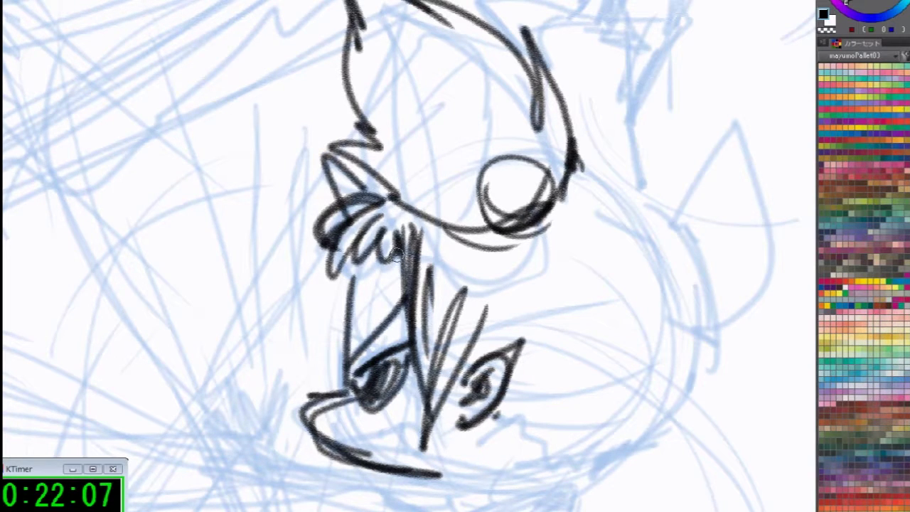
pyautogui.press('e')
pyautogui.moveTo(387, 263)
pyautogui.mouseDown()
pyautogui.moveTo(366, 235)
pyautogui.moveTo(376, 216)
pyautogui.mouseUp()
pyautogui.press('c')
pyautogui.moveTo(338, 174)
pyautogui.mouseDown()
pyautogui.moveTo(359, 236)
pyautogui.moveTo(391, 214)
pyautogui.mouseUp()
pyautogui.moveTo(354, 229); pyautogui.dragTo(381, 240)
pyautogui.moveTo(343, 168); pyautogui.dragTo(364, 240)
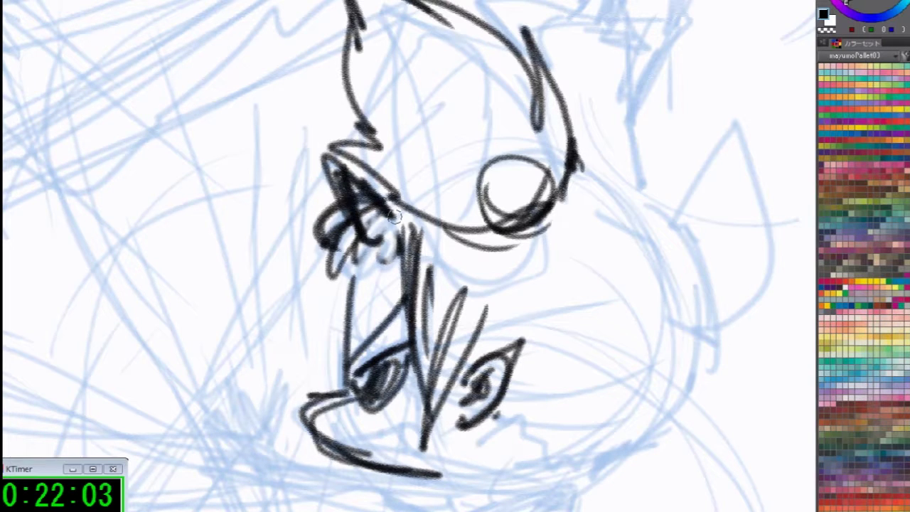
pyautogui.hotkey('ctrl', 'z')
pyautogui.hotkey('ctrl', 'z')
pyautogui.hotkey('ctrl', 'z')
pyautogui.hotkey('ctrl', 'z')
pyautogui.moveTo(346, 161)
pyautogui.mouseDown()
pyautogui.moveTo(390, 210)
pyautogui.moveTo(368, 240)
pyautogui.mouseUp()
pyautogui.moveTo(349, 189); pyautogui.dragTo(387, 247)
pyautogui.moveTo(362, 174)
pyautogui.mouseDown()
pyautogui.moveTo(399, 217)
pyautogui.moveTo(350, 275)
pyautogui.mouseUp()
pyautogui.hotkey('ctrl', 'z')
pyautogui.hotkey('ctrl', 'z')
pyautogui.hotkey('ctrl', 'z')
pyautogui.hotkey('ctrl', 'z')
# Draw a dark-edged triangular tip over the forehead tuft and thicken the hair lock running down beneath it
pyautogui.moveTo(366, 222); pyautogui.dragTo(357, 260)
pyautogui.moveTo(357, 238); pyautogui.dragTo(377, 251)
pyautogui.moveTo(335, 167); pyautogui.dragTo(377, 197)
pyautogui.moveTo(345, 174)
pyautogui.mouseDown()
pyautogui.moveTo(399, 208)
pyautogui.moveTo(376, 242)
pyautogui.mouseUp()
pyautogui.moveTo(337, 164)
pyautogui.mouseDown()
pyautogui.moveTo(392, 200)
pyautogui.moveTo(370, 241)
pyautogui.mouseUp()
pyautogui.moveTo(404, 215); pyautogui.dragTo(403, 318)
# Hatch short dark hair tufts above and below the near eye and outline the back and lower edge of the large figure's hair
pyautogui.moveTo(500, 311); pyautogui.dragTo(489, 334)
pyautogui.moveTo(506, 325)
pyautogui.mouseDown()
pyautogui.moveTo(497, 343)
pyautogui.moveTo(493, 333)
pyautogui.mouseUp()
pyautogui.moveTo(497, 394)
pyautogui.mouseDown()
pyautogui.moveTo(512, 416)
pyautogui.moveTo(562, 437)
pyautogui.mouseUp()
pyautogui.moveTo(573, 158)
pyautogui.mouseDown()
pyautogui.moveTo(599, 177)
pyautogui.moveTo(610, 175)
pyautogui.moveTo(640, 217)
pyautogui.mouseUp()
pyautogui.moveTo(668, 284); pyautogui.dragTo(616, 440)
pyautogui.moveTo(513, 429)
pyautogui.mouseDown()
pyautogui.moveTo(569, 452)
pyautogui.moveTo(640, 413)
pyautogui.mouseUp()
pyautogui.moveTo(666, 360)
pyautogui.mouseDown()
pyautogui.moveTo(546, 430)
pyautogui.moveTo(644, 381)
pyautogui.mouseUp()
pyautogui.moveTo(566, 377); pyautogui.dragTo(618, 353)
# Draw hair strands radiating from the round ornament and rework the curved outline at the back of the head
pyautogui.moveTo(569, 208); pyautogui.dragTo(643, 238)
pyautogui.moveTo(561, 227); pyautogui.dragTo(647, 288)
pyautogui.moveTo(572, 233); pyautogui.dragTo(626, 343)
pyautogui.moveTo(546, 227); pyautogui.dragTo(596, 356)
pyautogui.moveTo(537, 266); pyautogui.dragTo(566, 404)
pyautogui.moveTo(610, 187)
pyautogui.mouseDown()
pyautogui.moveTo(704, 299)
pyautogui.moveTo(640, 435)
pyautogui.moveTo(689, 387)
pyautogui.moveTo(638, 435)
pyautogui.moveTo(658, 214)
pyautogui.moveTo(696, 289)
pyautogui.mouseUp()
pyautogui.hotkey('ctrl', 'z')
pyautogui.hotkey('ctrl', 'z')
pyautogui.moveTo(703, 286)
pyautogui.mouseDown()
pyautogui.moveTo(662, 426)
pyautogui.moveTo(639, 438)
pyautogui.mouseUp()
pyautogui.moveTo(690, 410); pyautogui.dragTo(639, 438)
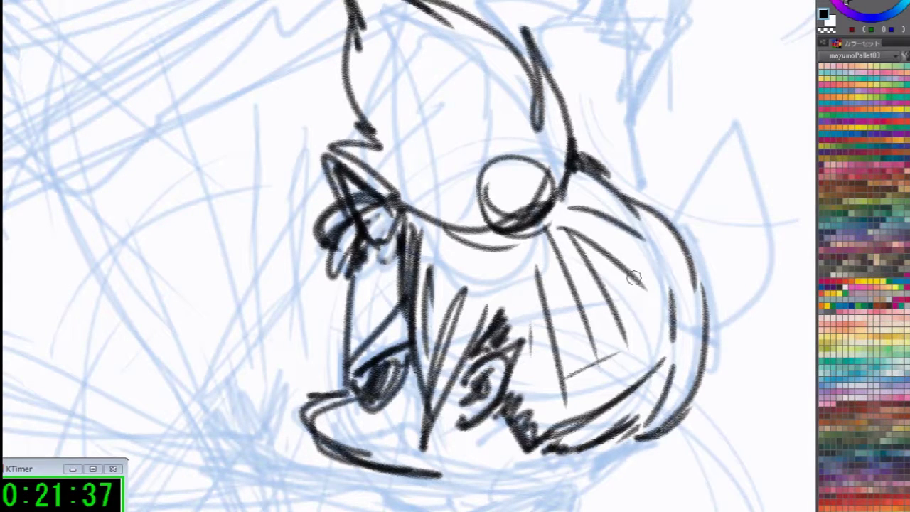
# Thicken the large head's back contour and add short hair strokes near its lower rear edge and beneath the forehead tuft
pyautogui.moveTo(609, 184); pyautogui.dragTo(636, 192)
pyautogui.moveTo(365, 300); pyautogui.dragTo(398, 243)
pyautogui.moveTo(526, 177); pyautogui.dragTo(660, 209)
pyautogui.moveTo(625, 179); pyautogui.dragTo(688, 226)
pyautogui.moveTo(664, 206)
pyautogui.mouseDown()
pyautogui.moveTo(706, 373)
pyautogui.moveTo(645, 435)
pyautogui.mouseUp()
pyautogui.moveTo(677, 403); pyautogui.dragTo(648, 432)
pyautogui.moveTo(675, 338); pyautogui.dragTo(699, 360)
pyautogui.moveTo(682, 366); pyautogui.dragTo(697, 389)
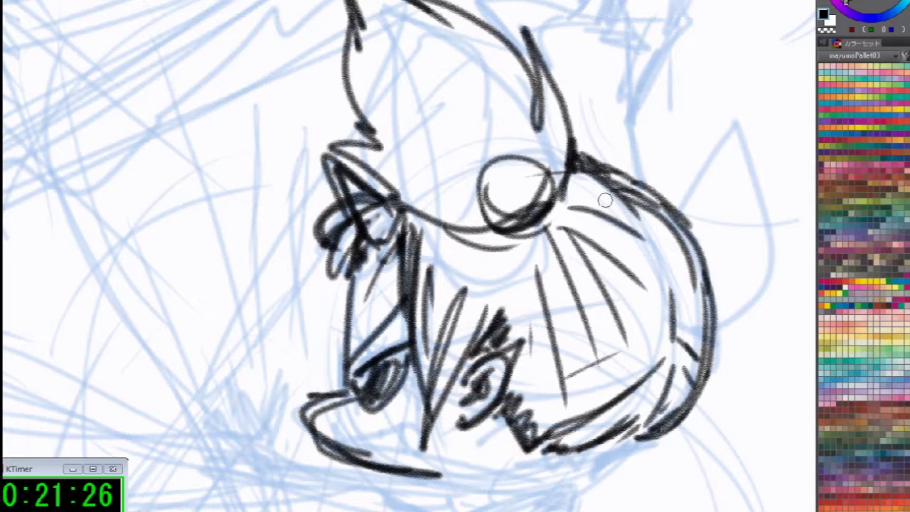
# Draw the second pointed ear at the back of the large head, with curved inner lines and dark strokes at its base
pyautogui.moveTo(668, 201); pyautogui.dragTo(677, 219)
pyautogui.moveTo(648, 175); pyautogui.dragTo(691, 183)
pyautogui.moveTo(672, 182); pyautogui.dragTo(713, 221)
pyautogui.moveTo(619, 177)
pyautogui.mouseDown()
pyautogui.moveTo(607, 34)
pyautogui.moveTo(605, 175)
pyautogui.moveTo(670, 51)
pyautogui.moveTo(748, 137)
pyautogui.moveTo(710, 254)
pyautogui.mouseUp()
pyautogui.moveTo(704, 71); pyautogui.dragTo(747, 260)
pyautogui.moveTo(644, 2)
pyautogui.mouseDown()
pyautogui.moveTo(717, 89)
pyautogui.moveTo(628, 108)
pyautogui.mouseUp()
pyautogui.moveTo(631, 89); pyautogui.dragTo(588, 171)
pyautogui.moveTo(737, 105)
pyautogui.mouseDown()
pyautogui.moveTo(753, 197)
pyautogui.moveTo(722, 247)
pyautogui.mouseUp()
pyautogui.moveTo(646, 312)
pyautogui.mouseDown()
pyautogui.moveTo(682, 220)
pyautogui.moveTo(714, 178)
pyautogui.mouseUp()
# Draw a narrow rounded form beneath the large figure's chin with thick upper and lower edges
pyautogui.moveTo(547, 356)
pyautogui.mouseDown()
pyautogui.moveTo(409, 338)
pyautogui.moveTo(496, 348)
pyautogui.mouseUp()
pyautogui.moveTo(435, 363); pyautogui.dragTo(530, 393)
pyautogui.moveTo(463, 377); pyautogui.dragTo(530, 399)
pyautogui.moveTo(550, 347)
pyautogui.mouseDown()
pyautogui.moveTo(559, 360)
pyautogui.moveTo(550, 387)
pyautogui.mouseUp()
pyautogui.moveTo(509, 335); pyautogui.dragTo(562, 369)
pyautogui.moveTo(455, 329); pyautogui.dragTo(506, 338)
pyautogui.moveTo(483, 335); pyautogui.dragTo(558, 344)
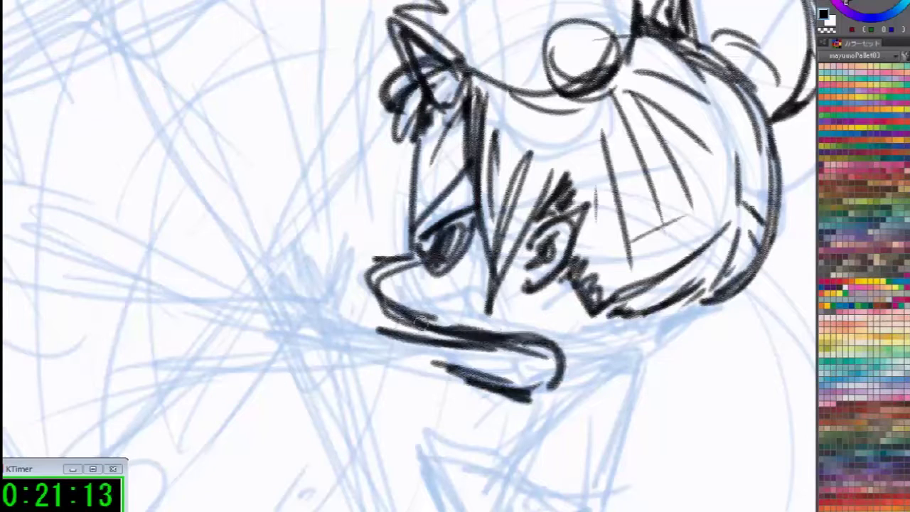
pyautogui.moveTo(421, 324); pyautogui.dragTo(545, 336)
pyautogui.moveTo(518, 390); pyautogui.dragTo(558, 378)
pyautogui.moveTo(466, 377); pyautogui.dragTo(520, 382)
# Extend the jaw line back toward the hair's lower edge, undoing the surplus strokes
pyautogui.moveTo(555, 346)
pyautogui.mouseDown()
pyautogui.moveTo(579, 352)
pyautogui.moveTo(644, 307)
pyautogui.mouseUp()
pyautogui.moveTo(579, 333); pyautogui.dragTo(644, 310)
pyautogui.moveTo(556, 328)
pyautogui.mouseDown()
pyautogui.moveTo(497, 324)
pyautogui.moveTo(530, 314)
pyautogui.mouseUp()
pyautogui.moveTo(464, 319); pyautogui.dragTo(535, 318)
pyautogui.moveTo(484, 327); pyautogui.dragTo(583, 329)
pyautogui.moveTo(566, 329)
pyautogui.mouseDown()
pyautogui.moveTo(592, 327)
pyautogui.moveTo(604, 342)
pyautogui.moveTo(540, 335)
pyautogui.moveTo(708, 293)
pyautogui.mouseUp()
pyautogui.hotkey('ctrl', 'z')
pyautogui.hotkey('ctrl', 'z')
pyautogui.hotkey('ctrl', 'z')
pyautogui.hotkey('ctrl', 'z')
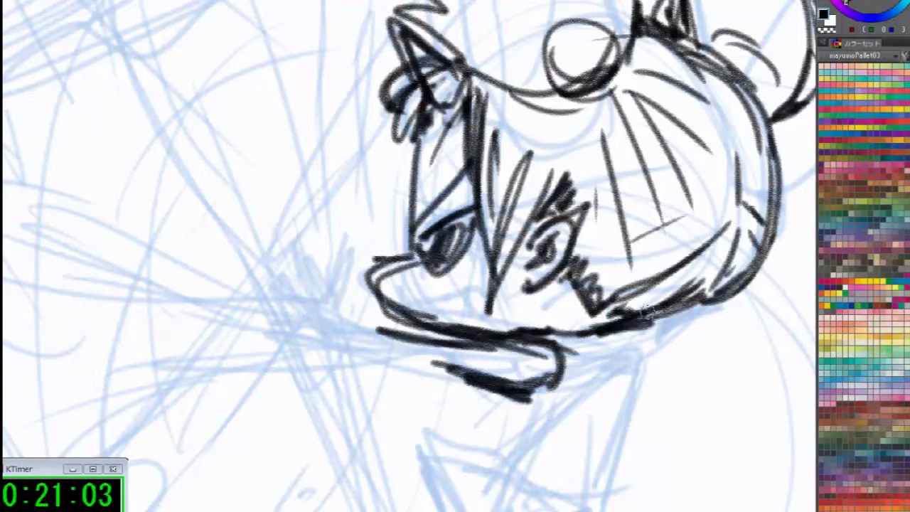
# Darken the lower and rear contour of the large head and the jagged hair edge beside the near eye
pyautogui.moveTo(630, 324); pyautogui.dragTo(708, 291)
pyautogui.moveTo(769, 114); pyautogui.dragTo(662, 309)
pyautogui.moveTo(557, 263)
pyautogui.mouseDown()
pyautogui.moveTo(597, 313)
pyautogui.moveTo(640, 301)
pyautogui.mouseUp()
pyautogui.moveTo(775, 106); pyautogui.dragTo(612, 359)
# Draw the band across the upper body beneath the head, with a small round loop at its rear side and the back contour below
pyautogui.moveTo(575, 389)
pyautogui.mouseDown()
pyautogui.moveTo(507, 416)
pyautogui.moveTo(493, 457)
pyautogui.mouseUp()
pyautogui.moveTo(558, 350)
pyautogui.mouseDown()
pyautogui.moveTo(613, 342)
pyautogui.moveTo(613, 416)
pyautogui.moveTo(511, 407)
pyautogui.moveTo(497, 430)
pyautogui.moveTo(609, 423)
pyautogui.moveTo(607, 408)
pyautogui.mouseUp()
pyautogui.moveTo(621, 395)
pyautogui.mouseDown()
pyautogui.moveTo(626, 416)
pyautogui.moveTo(620, 404)
pyautogui.mouseUp()
pyautogui.moveTo(614, 421); pyautogui.dragTo(574, 488)
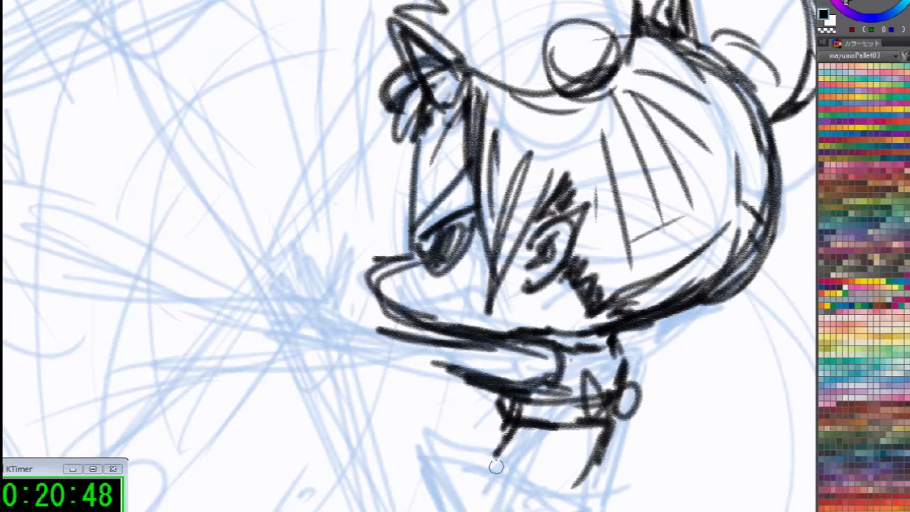
# Draw thick diagonal strokes for the front of the large figure's torso below the band
pyautogui.moveTo(496, 451); pyautogui.dragTo(557, 511)
pyautogui.moveTo(485, 458); pyautogui.dragTo(540, 496)
pyautogui.moveTo(530, 506); pyautogui.dragTo(546, 373)
pyautogui.moveTo(516, 334); pyautogui.dragTo(488, 307)
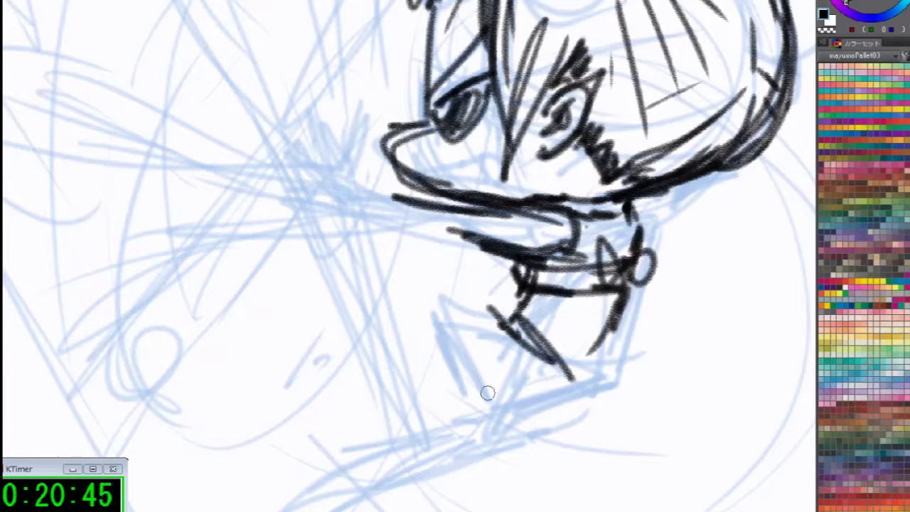
# Draw the crouching figure's raised knee, thigh and shin in black, plus the jagged hem below the hips
pyautogui.moveTo(519, 339); pyautogui.dragTo(419, 282)
pyautogui.moveTo(417, 282); pyautogui.dragTo(462, 398)
pyautogui.moveTo(456, 317); pyautogui.dragTo(488, 387)
pyautogui.moveTo(472, 337); pyautogui.dragTo(466, 414)
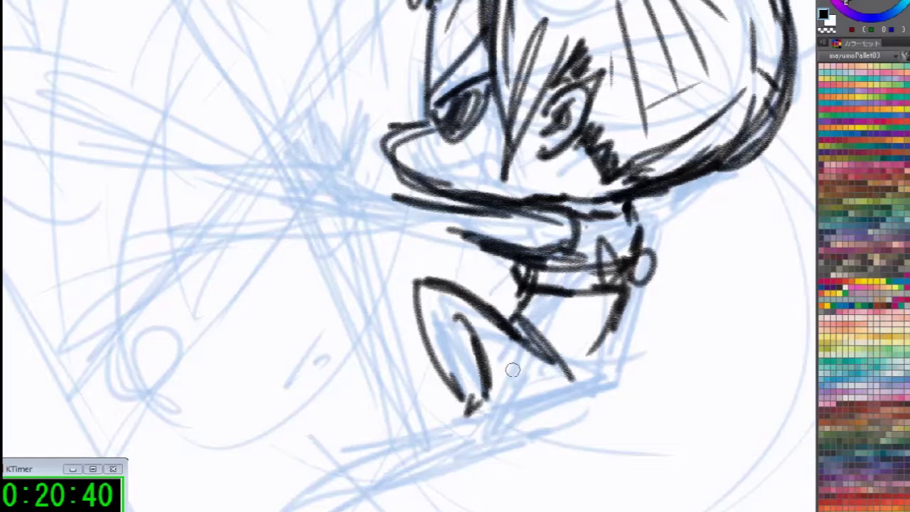
pyautogui.moveTo(483, 364); pyautogui.dragTo(528, 386)
pyautogui.moveTo(525, 334)
pyautogui.mouseDown()
pyautogui.moveTo(534, 403)
pyautogui.moveTo(545, 402)
pyautogui.mouseUp()
pyautogui.moveTo(611, 356)
pyautogui.mouseDown()
pyautogui.moveTo(562, 369)
pyautogui.moveTo(603, 398)
pyautogui.moveTo(545, 414)
pyautogui.moveTo(525, 404)
pyautogui.moveTo(509, 428)
pyautogui.moveTo(467, 442)
pyautogui.mouseUp()
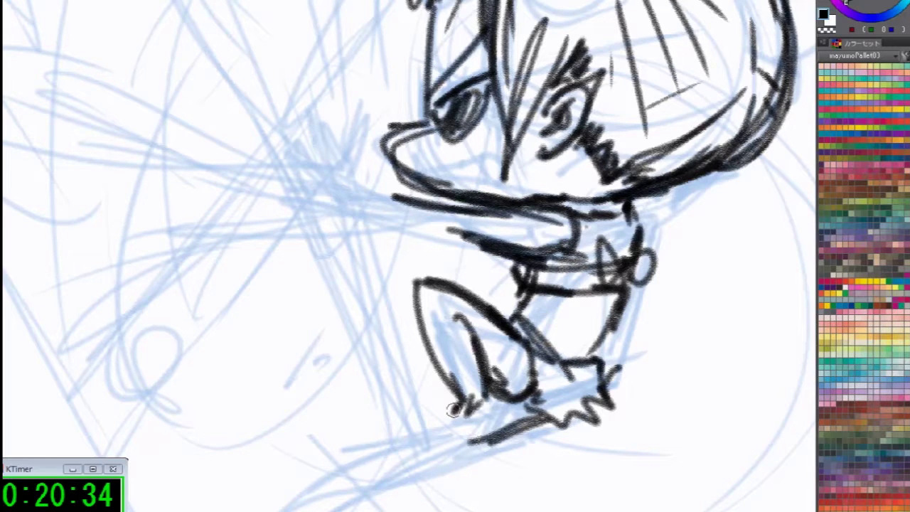
pyautogui.moveTo(443, 291); pyautogui.dragTo(448, 384)
pyautogui.moveTo(452, 402); pyautogui.dragTo(483, 446)
pyautogui.moveTo(438, 425)
pyautogui.mouseDown()
pyautogui.moveTo(460, 411)
pyautogui.moveTo(370, 509)
pyautogui.mouseUp()
pyautogui.moveTo(481, 439)
pyautogui.mouseDown()
pyautogui.moveTo(384, 505)
pyautogui.moveTo(478, 426)
pyautogui.moveTo(437, 413)
pyautogui.mouseUp()
pyautogui.hotkey('ctrl', 'z')
pyautogui.hotkey('ctrl', 'z')
pyautogui.hotkey('ctrl', 'z')
pyautogui.hotkey('ctrl', 'z')
pyautogui.hotkey('ctrl', 'z')
pyautogui.hotkey('ctrl', 'z')
# Draw the crouching figure's long pointed foot extending forward from the ankle of the bent leg
pyautogui.moveTo(523, 415); pyautogui.dragTo(336, 483)
pyautogui.moveTo(337, 482); pyautogui.dragTo(479, 428)
# Draw the crouching figure's wide open mouth with a row of pointed teeth across the snout-like lower face
pyautogui.moveTo(427, 213); pyautogui.dragTo(371, 357)
pyautogui.moveTo(374, 316); pyautogui.dragTo(455, 282)
pyautogui.moveTo(448, 279); pyautogui.dragTo(430, 334)
pyautogui.moveTo(426, 302); pyautogui.dragTo(448, 289)
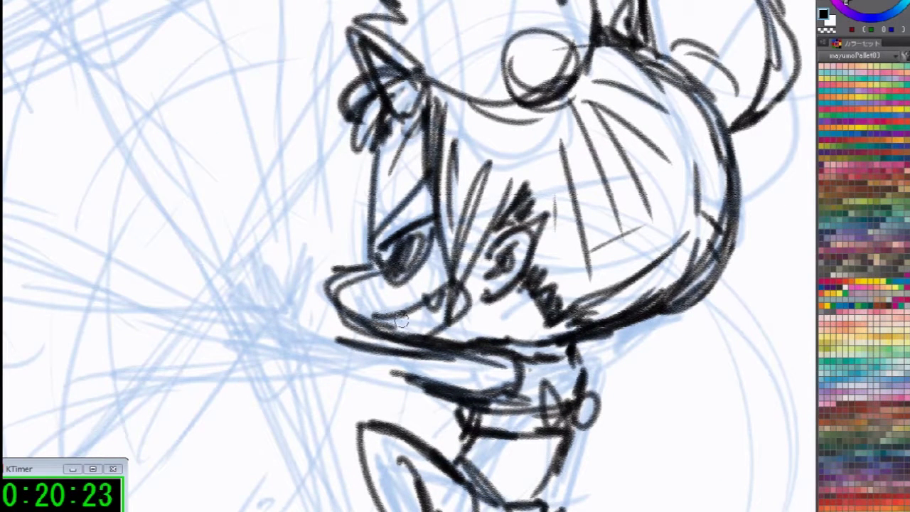
pyautogui.hotkey('ctrl', 'z')
pyautogui.hotkey('ctrl', 'z')
pyautogui.hotkey('ctrl', 'z')
pyautogui.moveTo(366, 314)
pyautogui.mouseDown()
pyautogui.moveTo(456, 285)
pyautogui.moveTo(419, 327)
pyautogui.mouseUp()
pyautogui.moveTo(449, 295); pyautogui.dragTo(378, 328)
pyautogui.moveTo(382, 269); pyautogui.dragTo(431, 276)
# Draw the crouching figure's outstretched forearm and open hand with spread fingers in front of the chin
pyautogui.moveTo(427, 213)
pyautogui.mouseDown()
pyautogui.moveTo(417, 250)
pyautogui.moveTo(504, 280)
pyautogui.moveTo(560, 141)
pyautogui.moveTo(507, 120)
pyautogui.mouseUp()
pyautogui.moveTo(494, 282); pyautogui.dragTo(449, 290)
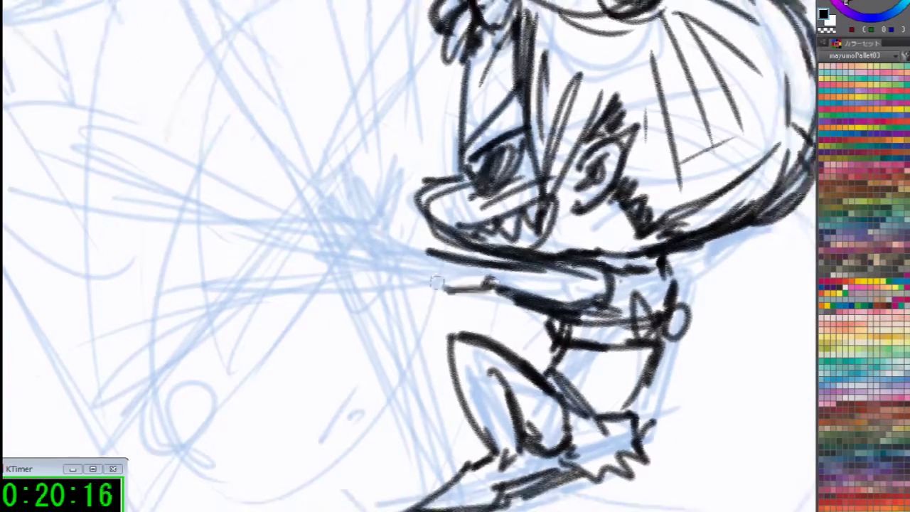
pyautogui.moveTo(402, 264); pyautogui.dragTo(493, 285)
pyautogui.moveTo(466, 259)
pyautogui.mouseDown()
pyautogui.moveTo(407, 250)
pyautogui.moveTo(416, 252)
pyautogui.mouseUp()
pyautogui.moveTo(377, 214)
pyautogui.mouseDown()
pyautogui.moveTo(411, 250)
pyautogui.moveTo(395, 273)
pyautogui.moveTo(403, 276)
pyautogui.mouseUp()
pyautogui.moveTo(490, 253)
pyautogui.mouseDown()
pyautogui.moveTo(504, 260)
pyautogui.moveTo(377, 241)
pyautogui.mouseUp()
pyautogui.moveTo(427, 213)
pyautogui.mouseDown()
pyautogui.moveTo(384, 184)
pyautogui.moveTo(407, 243)
pyautogui.mouseUp()
pyautogui.moveTo(420, 229); pyautogui.dragTo(467, 253)
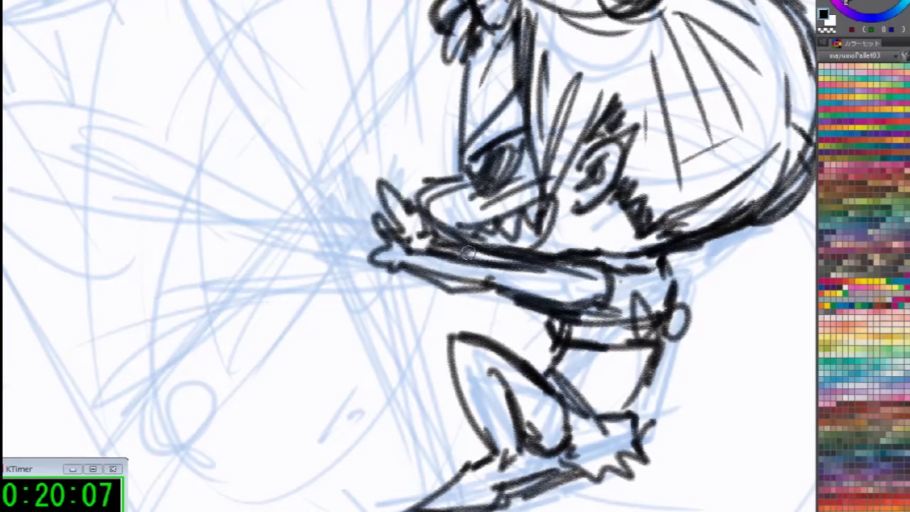
# Draw the forehead-to-chin profile, jawline and cheek of the other figure's tilted head over the blue circles
pyautogui.keyDown('alt'); pyautogui.click(507, 327); pyautogui.keyUp('alt')
pyautogui.moveTo(632, 327)
pyautogui.mouseDown()
pyautogui.moveTo(518, 362)
pyautogui.moveTo(630, 490)
pyautogui.mouseUp()
pyautogui.keyDown('ctrl'); pyautogui.click(517, 363); pyautogui.keyUp('ctrl')
pyautogui.moveTo(393, 167)
pyautogui.mouseDown()
pyautogui.moveTo(415, 196)
pyautogui.moveTo(391, 164)
pyautogui.moveTo(425, 193)
pyautogui.moveTo(419, 226)
pyautogui.moveTo(425, 207)
pyautogui.mouseUp()
pyautogui.press('c')
pyautogui.moveTo(561, 11); pyautogui.dragTo(373, 345)
pyautogui.scroll(3, 294, 229)
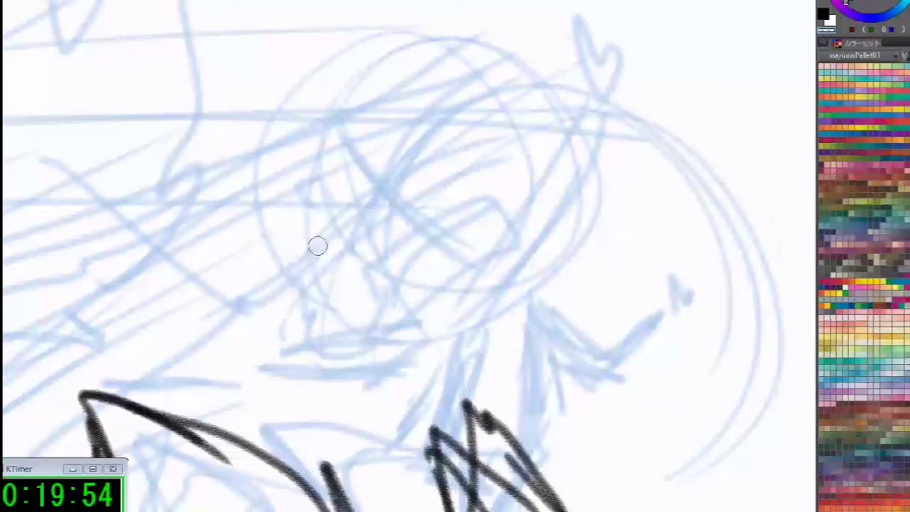
pyautogui.moveTo(283, 211)
pyautogui.mouseDown()
pyautogui.moveTo(322, 269)
pyautogui.moveTo(329, 334)
pyautogui.moveTo(405, 339)
pyautogui.moveTo(325, 295)
pyautogui.moveTo(465, 305)
pyautogui.mouseUp()
pyautogui.moveTo(409, 343); pyautogui.dragTo(480, 300)
pyautogui.moveTo(513, 287); pyautogui.dragTo(571, 213)
pyautogui.moveTo(544, 242); pyautogui.dragTo(558, 160)
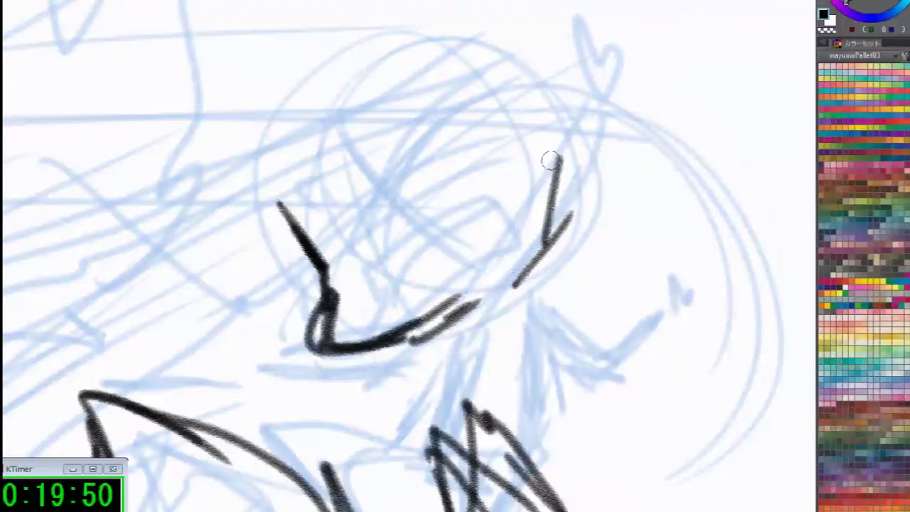
# Draw the tilted face's narrowed eyes, slanted eyebrow and short crease marks between the eyes
pyautogui.moveTo(325, 264); pyautogui.dragTo(364, 225)
pyautogui.moveTo(420, 172); pyautogui.dragTo(491, 125)
pyautogui.moveTo(301, 225)
pyautogui.mouseDown()
pyautogui.moveTo(370, 211)
pyautogui.moveTo(385, 186)
pyautogui.mouseUp()
pyautogui.moveTo(411, 168); pyautogui.dragTo(471, 84)
pyautogui.moveTo(416, 287)
pyautogui.mouseDown()
pyautogui.moveTo(459, 205)
pyautogui.moveTo(499, 218)
pyautogui.mouseUp()
pyautogui.hotkey('ctrl', 'z')
pyautogui.moveTo(339, 247); pyautogui.dragTo(364, 220)
pyautogui.moveTo(429, 169); pyautogui.dragTo(507, 118)
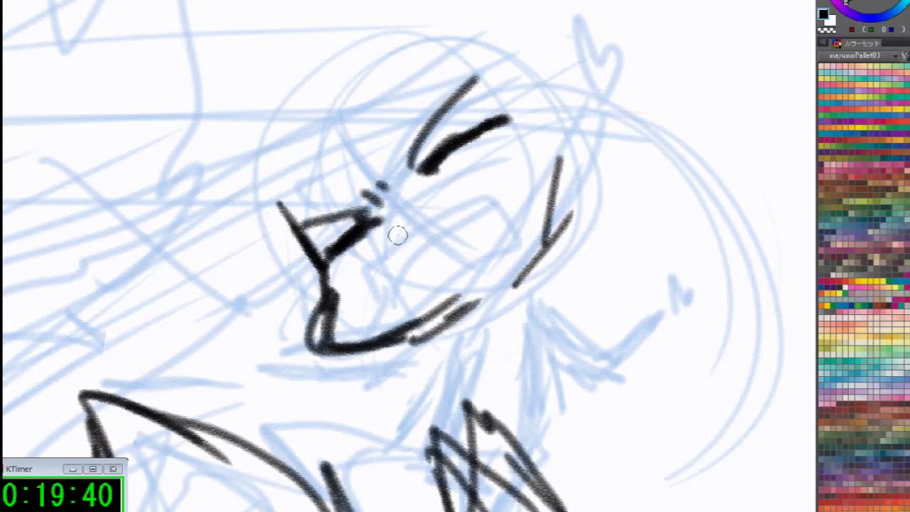
pyautogui.moveTo(394, 196)
pyautogui.mouseDown()
pyautogui.moveTo(382, 185)
pyautogui.moveTo(433, 127)
pyautogui.mouseUp()
pyautogui.moveTo(405, 277); pyautogui.dragTo(426, 254)
pyautogui.hotkey('ctrl', 'z')
pyautogui.moveTo(425, 291)
pyautogui.mouseDown()
pyautogui.moveTo(479, 217)
pyautogui.moveTo(497, 241)
pyautogui.moveTo(429, 299)
pyautogui.moveTo(495, 240)
pyautogui.moveTo(459, 237)
pyautogui.moveTo(482, 222)
pyautogui.mouseUp()
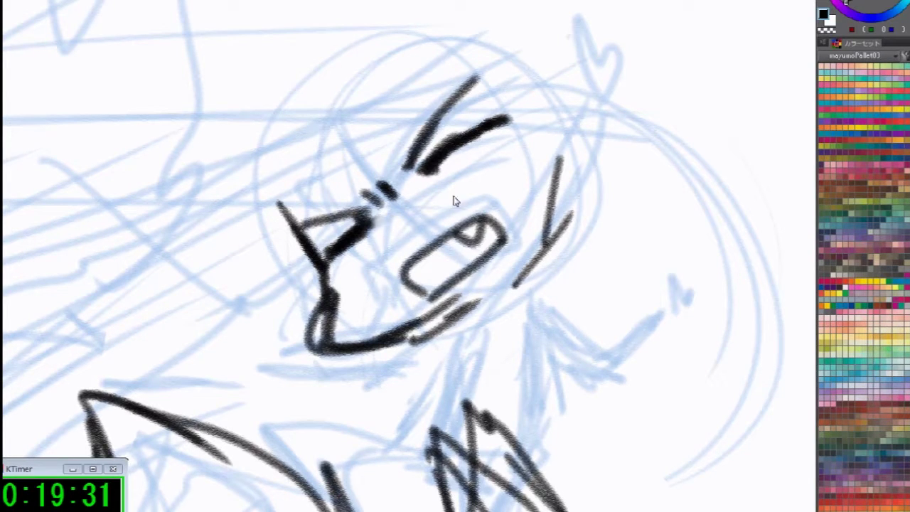
pyautogui.hotkey('ctrl', 'z')
pyautogui.hotkey('ctrl', 'z')
pyautogui.hotkey('ctrl', 'z')
pyautogui.moveTo(414, 311)
pyautogui.mouseDown()
pyautogui.moveTo(381, 280)
pyautogui.moveTo(464, 199)
pyautogui.moveTo(422, 307)
pyautogui.moveTo(398, 267)
pyautogui.moveTo(482, 220)
pyautogui.moveTo(465, 216)
pyautogui.moveTo(483, 211)
pyautogui.moveTo(429, 255)
pyautogui.mouseUp()
pyautogui.hotkey('ctrl', 'z')
pyautogui.hotkey('ctrl', 'z')
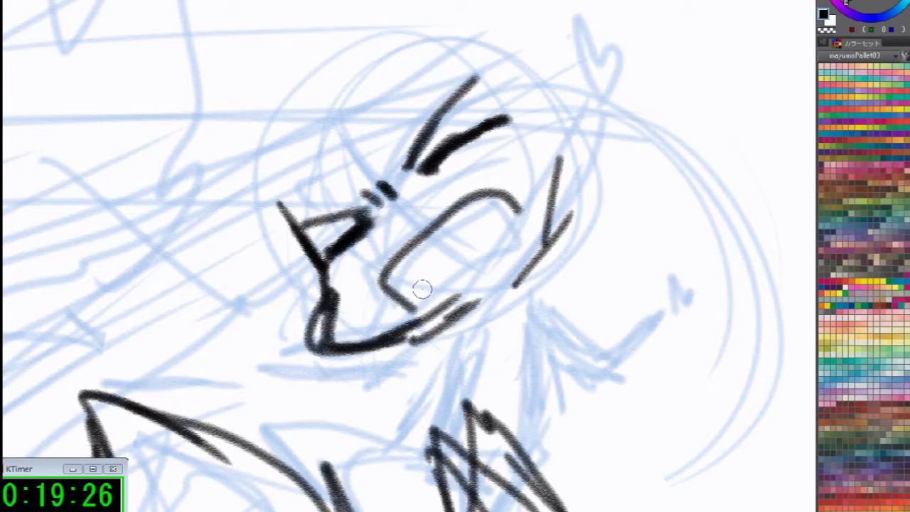
pyautogui.hotkey('ctrl', 'z')
pyautogui.hotkey('ctrl', 'z')
pyautogui.moveTo(445, 292)
pyautogui.mouseDown()
pyautogui.moveTo(487, 272)
pyautogui.moveTo(467, 289)
pyautogui.moveTo(404, 254)
pyautogui.moveTo(453, 228)
pyautogui.mouseUp()
pyautogui.hotkey('ctrl', 'z')
pyautogui.hotkey('ctrl', 'z')
pyautogui.moveTo(424, 284)
pyautogui.mouseDown()
pyautogui.moveTo(484, 226)
pyautogui.moveTo(421, 272)
pyautogui.moveTo(499, 211)
pyautogui.mouseUp()
pyautogui.hotkey('ctrl', 'z')
pyautogui.hotkey('ctrl', 'z')
pyautogui.moveTo(409, 275); pyautogui.dragTo(481, 211)
pyautogui.moveTo(389, 279); pyautogui.dragTo(493, 207)
pyautogui.click(473, 169)
pyautogui.click(484, 169)
pyautogui.moveTo(326, 143); pyautogui.dragTo(382, 202)
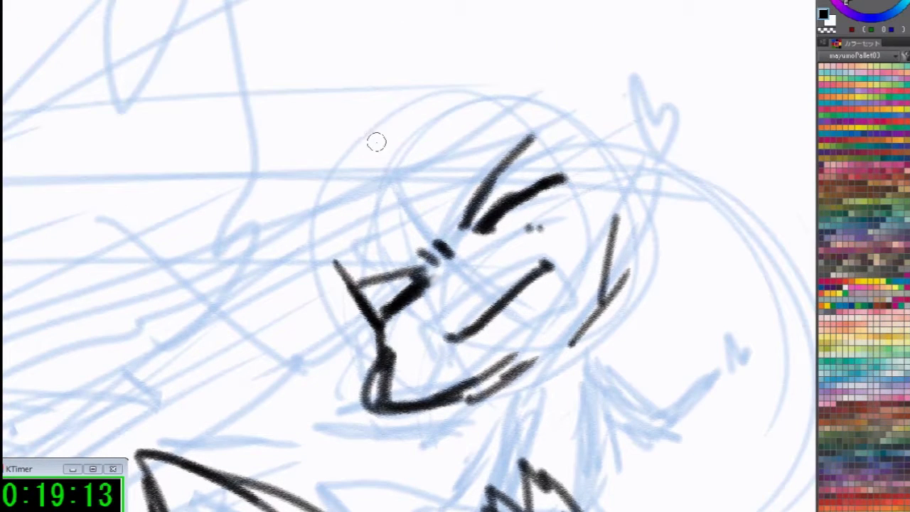
pyautogui.hotkey('ctrl', 'z')
pyautogui.hotkey('ctrl', 'z')
pyautogui.hotkey('ctrl', 'z')
pyautogui.hotkey('ctrl', 'z')
# Draw an angular shape with a curved inner line on the tilted face's cheek above the jaw
pyautogui.moveTo(497, 360)
pyautogui.mouseDown()
pyautogui.moveTo(551, 287)
pyautogui.moveTo(582, 310)
pyautogui.mouseUp()
pyautogui.moveTo(529, 277)
pyautogui.mouseDown()
pyautogui.moveTo(505, 358)
pyautogui.moveTo(499, 344)
pyautogui.mouseUp()
pyautogui.moveTo(487, 280); pyautogui.dragTo(528, 282)
pyautogui.click(458, 323)
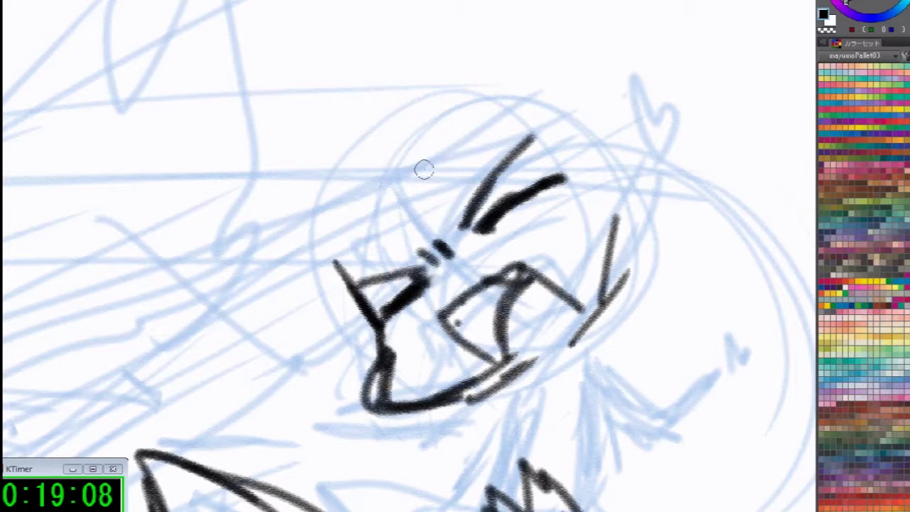
# Draw thick fringe strands sweeping across the tilted head's forehead and down between the eyes
pyautogui.moveTo(325, 164); pyautogui.dragTo(402, 235)
pyautogui.moveTo(337, 181); pyautogui.dragTo(525, 271)
pyautogui.moveTo(328, 165)
pyautogui.mouseDown()
pyautogui.moveTo(372, 227)
pyautogui.moveTo(334, 108)
pyautogui.moveTo(510, 256)
pyautogui.mouseUp()
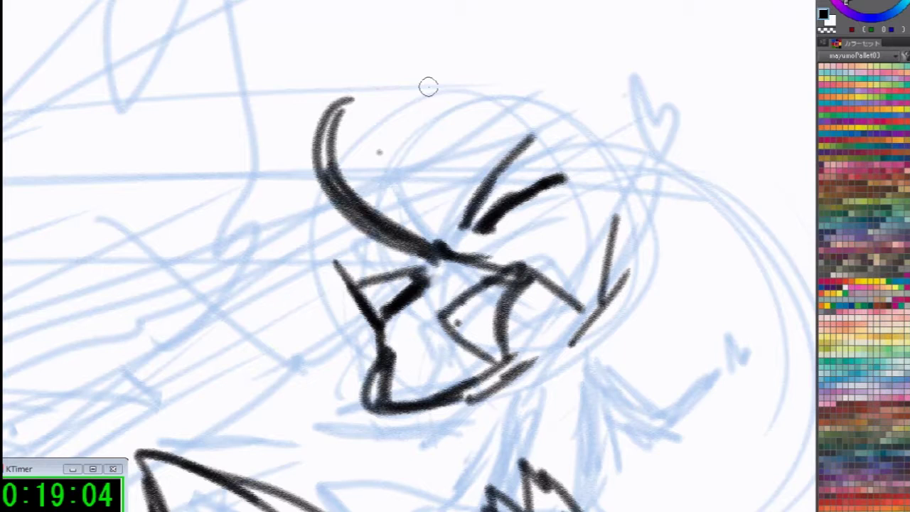
pyautogui.moveTo(403, 89); pyautogui.dragTo(548, 269)
pyautogui.moveTo(421, 97); pyautogui.dragTo(469, 221)
# Draw the ear-like tuft with inner strokes on the far side of the tilted head and the crown's outline
pyautogui.moveTo(317, 181); pyautogui.dragTo(277, 165)
pyautogui.moveTo(307, 221); pyautogui.dragTo(329, 199)
pyautogui.moveTo(424, 104)
pyautogui.mouseDown()
pyautogui.moveTo(460, 98)
pyautogui.moveTo(446, 114)
pyautogui.mouseUp()
pyautogui.moveTo(287, 170)
pyautogui.mouseDown()
pyautogui.moveTo(252, 145)
pyautogui.moveTo(261, 73)
pyautogui.moveTo(264, 199)
pyautogui.moveTo(313, 219)
pyautogui.mouseUp()
pyautogui.moveTo(248, 70); pyautogui.dragTo(247, 174)
pyautogui.moveTo(263, 76)
pyautogui.mouseDown()
pyautogui.moveTo(293, 142)
pyautogui.moveTo(304, 145)
pyautogui.mouseUp()
pyautogui.moveTo(432, 98)
pyautogui.mouseDown()
pyautogui.moveTo(397, 65)
pyautogui.moveTo(368, 0)
pyautogui.moveTo(453, 60)
pyautogui.mouseUp()
pyautogui.moveTo(450, 59); pyautogui.dragTo(490, 69)
pyautogui.moveTo(490, 70)
pyautogui.mouseDown()
pyautogui.moveTo(427, 110)
pyautogui.moveTo(374, 37)
pyautogui.mouseUp()
# Draw a double curved line looping from the tuft down to the front of the tilted face's chin
pyautogui.moveTo(321, 217); pyautogui.dragTo(375, 306)
pyautogui.moveTo(289, 215)
pyautogui.mouseDown()
pyautogui.moveTo(289, 309)
pyautogui.moveTo(371, 338)
pyautogui.mouseUp()
pyautogui.moveTo(273, 210); pyautogui.dragTo(386, 348)
# Draw the long hair strands running from the crown down past the near eye and cheek to the jaw
pyautogui.moveTo(491, 68); pyautogui.dragTo(633, 201)
pyautogui.moveTo(535, 51)
pyautogui.mouseDown()
pyautogui.moveTo(620, 156)
pyautogui.moveTo(634, 205)
pyautogui.moveTo(532, 369)
pyautogui.mouseUp()
pyautogui.moveTo(613, 226); pyautogui.dragTo(528, 359)
pyautogui.moveTo(632, 257)
pyautogui.mouseDown()
pyautogui.moveTo(563, 385)
pyautogui.moveTo(588, 361)
pyautogui.mouseUp()
pyautogui.moveTo(636, 242); pyautogui.dragTo(597, 306)
pyautogui.moveTo(620, 213); pyautogui.dragTo(657, 126)
pyautogui.moveTo(629, 254)
pyautogui.mouseDown()
pyautogui.moveTo(677, 126)
pyautogui.moveTo(641, 54)
pyautogui.moveTo(666, 91)
pyautogui.moveTo(673, 26)
pyautogui.mouseUp()
pyautogui.moveTo(679, 71)
pyautogui.mouseDown()
pyautogui.moveTo(700, 56)
pyautogui.moveTo(711, 67)
pyautogui.moveTo(707, 92)
pyautogui.moveTo(672, 133)
pyautogui.moveTo(672, 80)
pyautogui.moveTo(688, 70)
pyautogui.mouseUp()
# Draw the front line of the neck from the jaw down to the shoulder
pyautogui.moveTo(664, 335); pyautogui.dragTo(721, 190)
pyautogui.moveTo(583, 223); pyautogui.dragTo(554, 309)
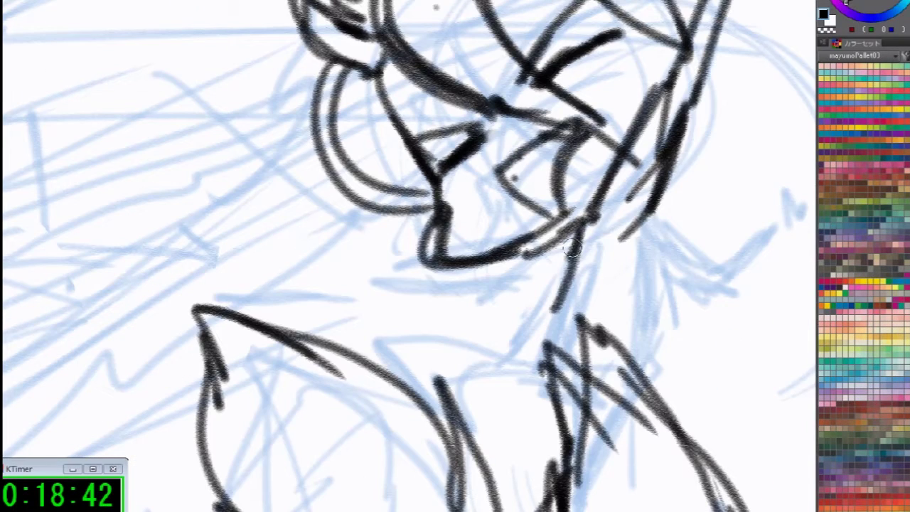
pyautogui.moveTo(573, 246); pyautogui.dragTo(543, 351)
pyautogui.moveTo(657, 214); pyautogui.dragTo(633, 249)
pyautogui.moveTo(654, 187); pyautogui.dragTo(672, 227)
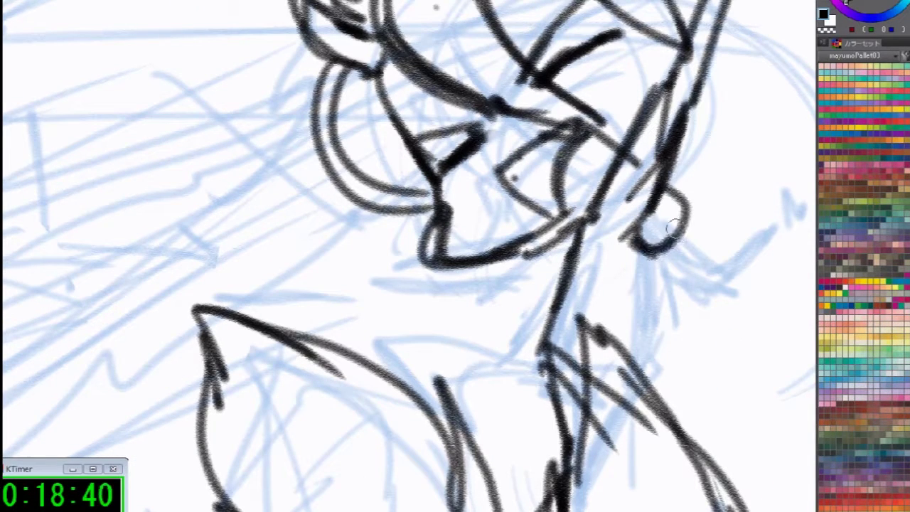
pyautogui.hotkey('ctrl', 'z')
pyautogui.hotkey('ctrl', 'z')
# Draw a lobed, skull-like earring hanging from the hair beside the neck
pyautogui.moveTo(597, 202); pyautogui.dragTo(574, 231)
pyautogui.moveTo(645, 217); pyautogui.dragTo(653, 275)
pyautogui.moveTo(656, 210); pyautogui.dragTo(657, 275)
pyautogui.moveTo(655, 187); pyautogui.dragTo(721, 274)
pyautogui.moveTo(661, 258); pyautogui.dragTo(696, 292)
pyautogui.moveTo(652, 217); pyautogui.dragTo(683, 252)
pyautogui.moveTo(674, 192); pyautogui.dragTo(705, 170)
# Draw the back line of the neck below the earring and add short strokes at the neck's base
pyautogui.moveTo(667, 283); pyautogui.dragTo(653, 337)
pyautogui.moveTo(653, 337); pyautogui.dragTo(692, 229)
pyautogui.moveTo(615, 231); pyautogui.dragTo(593, 219)
pyautogui.moveTo(610, 186); pyautogui.dragTo(585, 207)
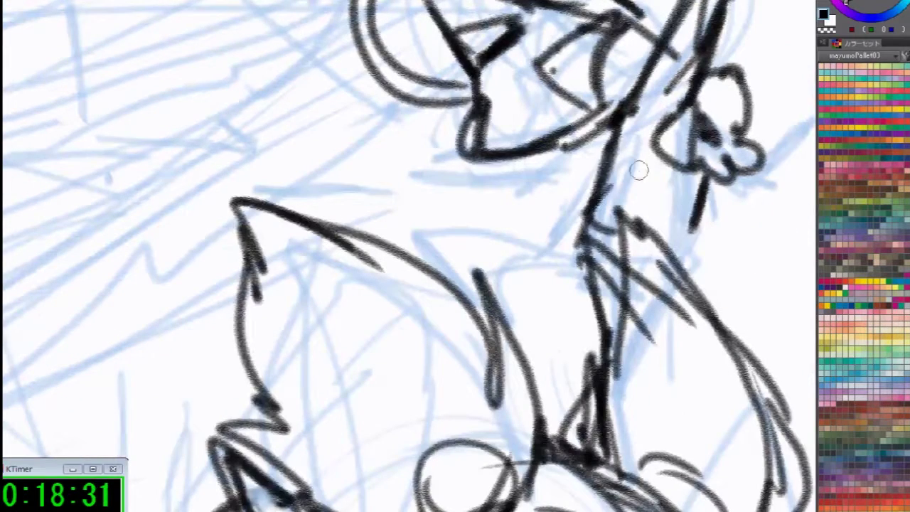
# Add a stroke along the inner edge of the earring and short strokes closing both sides of the neck's base
pyautogui.moveTo(658, 125); pyautogui.dragTo(691, 56)
pyautogui.moveTo(567, 232); pyautogui.dragTo(603, 229)
pyautogui.moveTo(673, 246); pyautogui.dragTo(695, 228)
# Draw a thin arm with a small hand reaching out behind the neck below the skull-like earring
pyautogui.moveTo(590, 199); pyautogui.dragTo(342, 357)
pyautogui.moveTo(492, 299); pyautogui.dragTo(546, 320)
pyautogui.moveTo(469, 332)
pyautogui.mouseDown()
pyautogui.moveTo(548, 357)
pyautogui.moveTo(584, 314)
pyautogui.mouseUp()
pyautogui.moveTo(545, 331); pyautogui.dragTo(506, 344)
pyautogui.moveTo(489, 176)
pyautogui.mouseDown()
pyautogui.moveTo(489, 357)
pyautogui.moveTo(529, 343)
pyautogui.moveTo(567, 311)
pyautogui.mouseUp()
pyautogui.hotkey('ctrl', 'z')
pyautogui.hotkey('ctrl', 'z')
pyautogui.hotkey('ctrl', 'z')
pyautogui.hotkey('ctrl', 'z')
pyautogui.hotkey('ctrl', 'z')
pyautogui.moveTo(525, 343)
pyautogui.mouseDown()
pyautogui.moveTo(578, 318)
pyautogui.moveTo(594, 278)
pyautogui.mouseUp()
pyautogui.moveTo(595, 278); pyautogui.dragTo(606, 311)
# Draw the upper and lower lines of the front forearm beneath the chin and clean up their overlap
pyautogui.moveTo(463, 309); pyautogui.dragTo(626, 269)
pyautogui.moveTo(504, 259); pyautogui.dragTo(435, 291)
pyautogui.moveTo(511, 281); pyautogui.dragTo(457, 317)
pyautogui.press('c')
pyautogui.moveTo(539, 246)
pyautogui.mouseDown()
pyautogui.moveTo(523, 262)
pyautogui.moveTo(536, 253)
pyautogui.moveTo(495, 253)
pyautogui.mouseUp()
pyautogui.press('c')
# Extend the front forearm past the chin and draw its raised hand with fingers
pyautogui.moveTo(425, 293)
pyautogui.mouseDown()
pyautogui.moveTo(351, 286)
pyautogui.moveTo(397, 291)
pyautogui.mouseUp()
pyautogui.moveTo(432, 322); pyautogui.dragTo(359, 311)
pyautogui.moveTo(347, 279); pyautogui.dragTo(324, 243)
pyautogui.moveTo(303, 287)
pyautogui.mouseDown()
pyautogui.moveTo(334, 289)
pyautogui.moveTo(307, 310)
pyautogui.mouseUp()
pyautogui.hotkey('ctrl', 'z')
pyautogui.hotkey('ctrl', 'z')
pyautogui.hotkey('ctrl', 'z')
pyautogui.moveTo(328, 260)
pyautogui.mouseDown()
pyautogui.moveTo(341, 295)
pyautogui.moveTo(354, 239)
pyautogui.moveTo(335, 273)
pyautogui.mouseUp()
pyautogui.moveTo(337, 292)
pyautogui.mouseDown()
pyautogui.moveTo(365, 299)
pyautogui.moveTo(363, 258)
pyautogui.mouseUp()
# Draw a second thin arm just below the rear arm and a short stroke closing the back of the neck
pyautogui.moveTo(694, 228); pyautogui.dragTo(589, 244)
pyautogui.moveTo(513, 336)
pyautogui.mouseDown()
pyautogui.moveTo(543, 353)
pyautogui.moveTo(592, 334)
pyautogui.mouseUp()
pyautogui.moveTo(541, 358); pyautogui.dragTo(607, 337)
pyautogui.moveTo(500, 355); pyautogui.dragTo(493, 368)
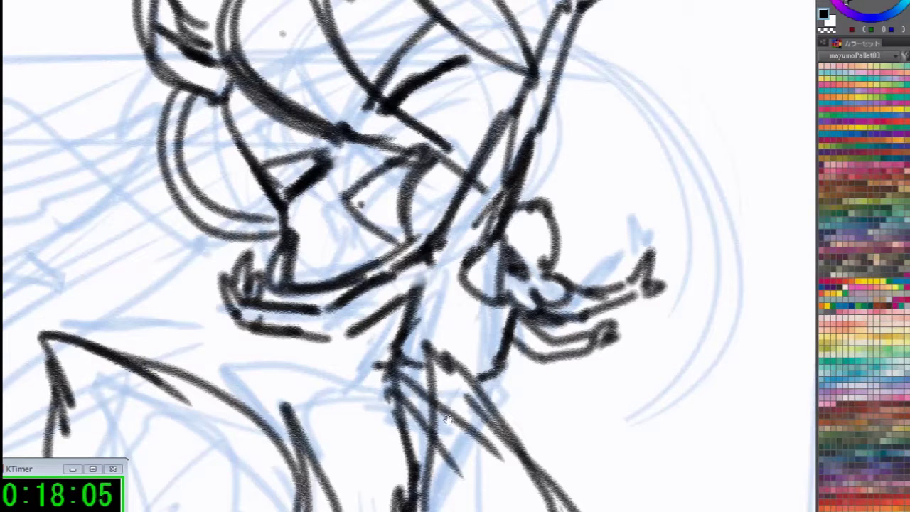
# Draw a small ragged, dark collar ornament at the front of the neck's base
pyautogui.moveTo(448, 419); pyautogui.dragTo(580, 318)
pyautogui.moveTo(527, 246)
pyautogui.mouseDown()
pyautogui.moveTo(523, 254)
pyautogui.moveTo(546, 232)
pyautogui.mouseUp()
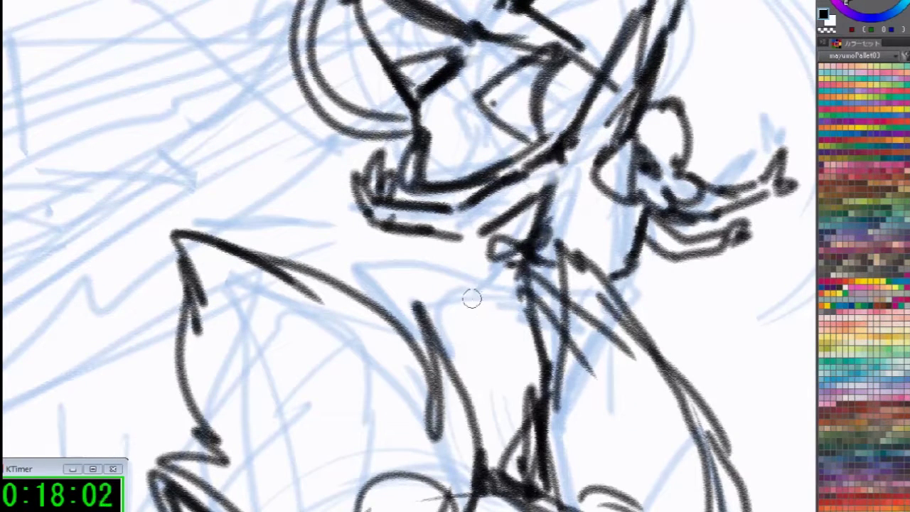
pyautogui.scroll(-2, 472, 310)
pyautogui.scroll(2, 471, 311)
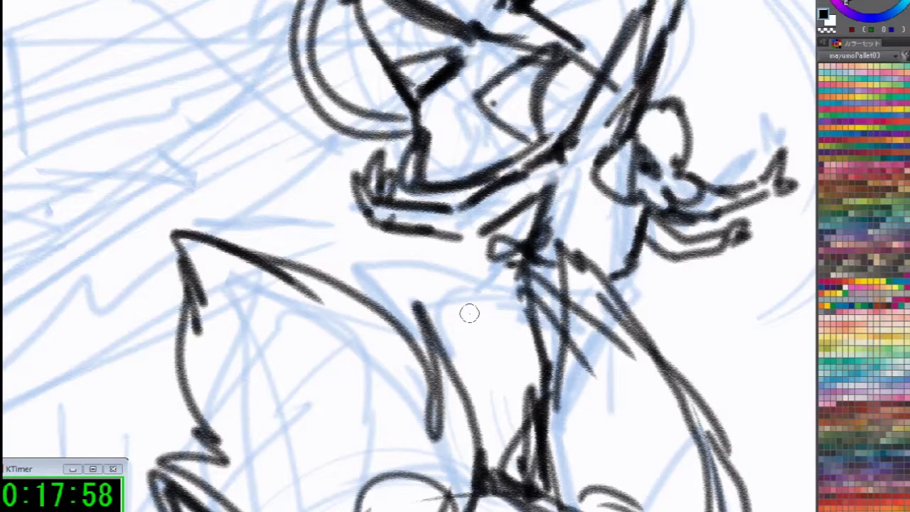
pyautogui.moveTo(521, 266)
pyautogui.mouseDown()
pyautogui.moveTo(506, 294)
pyautogui.moveTo(471, 278)
pyautogui.mouseUp()
pyautogui.moveTo(471, 279); pyautogui.dragTo(504, 296)
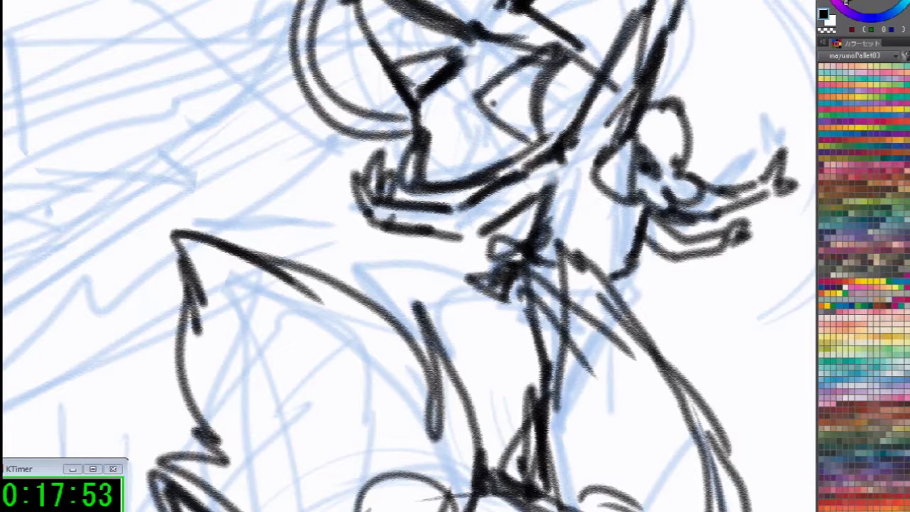
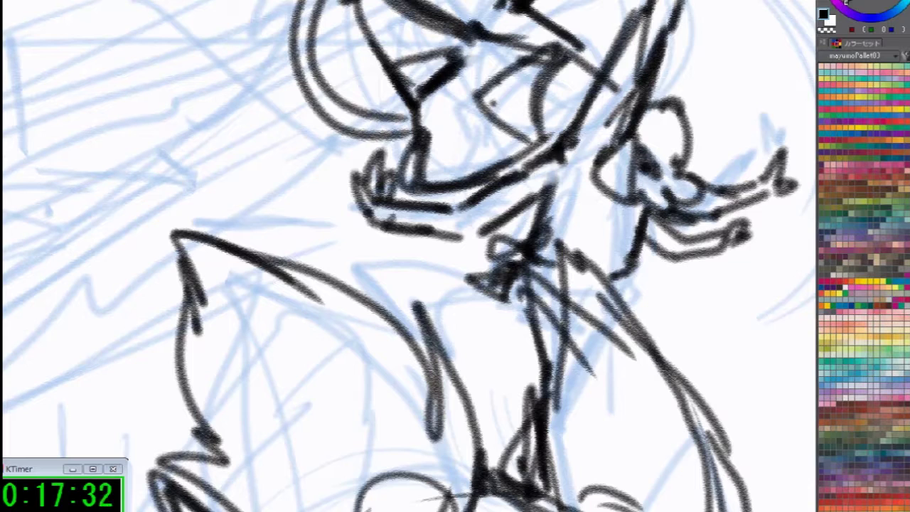
# Add dots and short strokes along the collar's lower edge, on the neck and at its back
pyautogui.click(477, 307)
pyautogui.moveTo(483, 288); pyautogui.dragTo(489, 292)
pyautogui.moveTo(497, 302); pyautogui.dragTo(515, 313)
pyautogui.moveTo(626, 273); pyautogui.dragTo(631, 301)
pyautogui.click(591, 205)
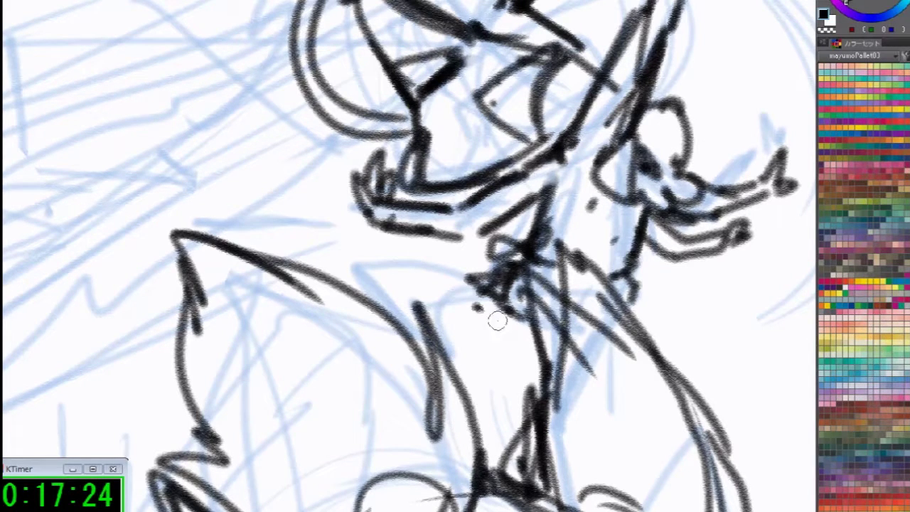
# Try a front shoulder line with shading strokes on the body below the collar
pyautogui.moveTo(475, 283); pyautogui.dragTo(414, 290)
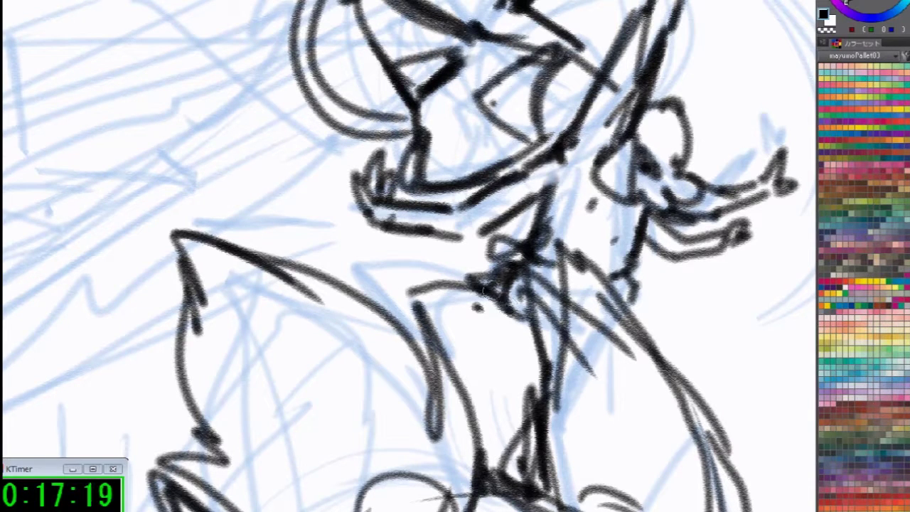
pyautogui.moveTo(509, 307)
pyautogui.mouseDown()
pyautogui.moveTo(395, 268)
pyautogui.moveTo(481, 356)
pyautogui.moveTo(447, 305)
pyautogui.moveTo(498, 349)
pyautogui.moveTo(509, 291)
pyautogui.moveTo(523, 340)
pyautogui.mouseUp()
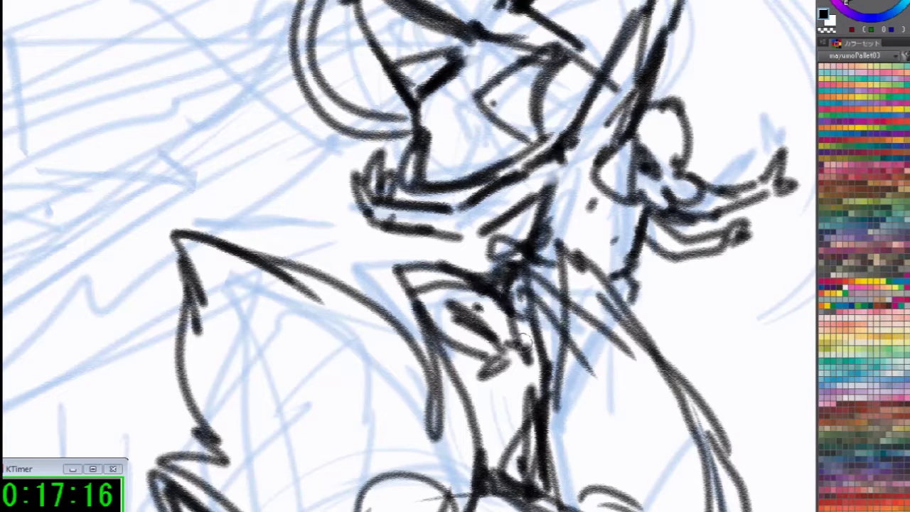
pyautogui.hotkey('ctrl', 'z')
pyautogui.hotkey('ctrl', 'z')
pyautogui.hotkey('ctrl', 'z')
pyautogui.hotkey('ctrl', 'z')
# Draw the jagged lower frill of the collar and a pointed, curved shoulder shape behind the neck
pyautogui.moveTo(501, 293)
pyautogui.mouseDown()
pyautogui.moveTo(460, 308)
pyautogui.moveTo(505, 319)
pyautogui.moveTo(647, 308)
pyautogui.moveTo(654, 343)
pyautogui.mouseUp()
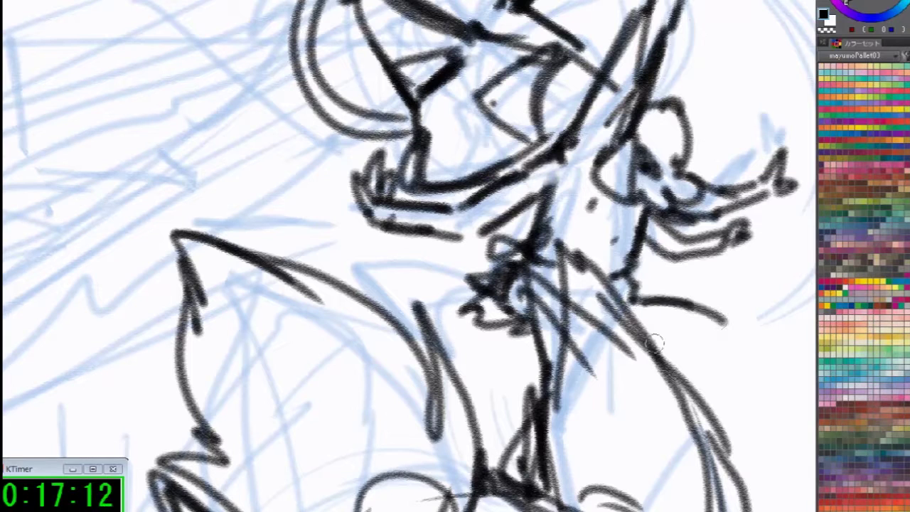
pyautogui.moveTo(589, 341); pyautogui.dragTo(693, 351)
pyautogui.moveTo(726, 324); pyautogui.dragTo(681, 382)
pyautogui.moveTo(691, 359); pyautogui.dragTo(665, 369)
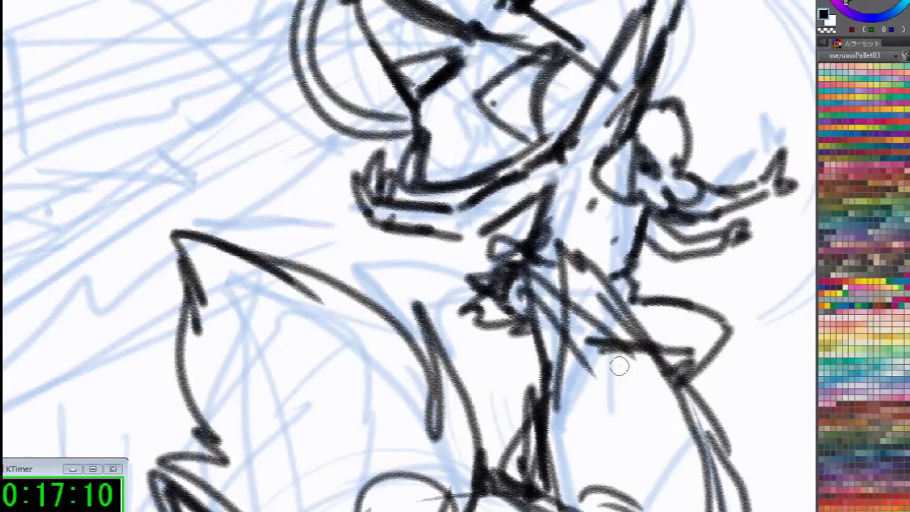
pyautogui.moveTo(617, 390); pyautogui.dragTo(689, 349)
# Draw strokes fanning forward and down from the collar and reinforce the lines at its base
pyautogui.moveTo(487, 324); pyautogui.dragTo(453, 371)
pyautogui.moveTo(463, 386)
pyautogui.mouseDown()
pyautogui.moveTo(546, 346)
pyautogui.moveTo(373, 445)
pyautogui.mouseUp()
pyautogui.moveTo(631, 291); pyautogui.dragTo(595, 319)
pyautogui.moveTo(494, 309); pyautogui.dragTo(438, 321)
pyautogui.moveTo(496, 341); pyautogui.dragTo(550, 337)
# Add long hair strands running back from the large horn to the raised arm, plus short marks along the arm
pyautogui.moveTo(498, 177)
pyautogui.mouseDown()
pyautogui.moveTo(608, 327)
pyautogui.moveTo(470, 324)
pyautogui.moveTo(506, 376)
pyautogui.mouseUp()
pyautogui.scroll(-5, 470, 324)
pyautogui.moveTo(543, 182); pyautogui.dragTo(613, 251)
pyautogui.moveTo(576, 186)
pyautogui.mouseDown()
pyautogui.moveTo(616, 244)
pyautogui.moveTo(608, 273)
pyautogui.mouseUp()
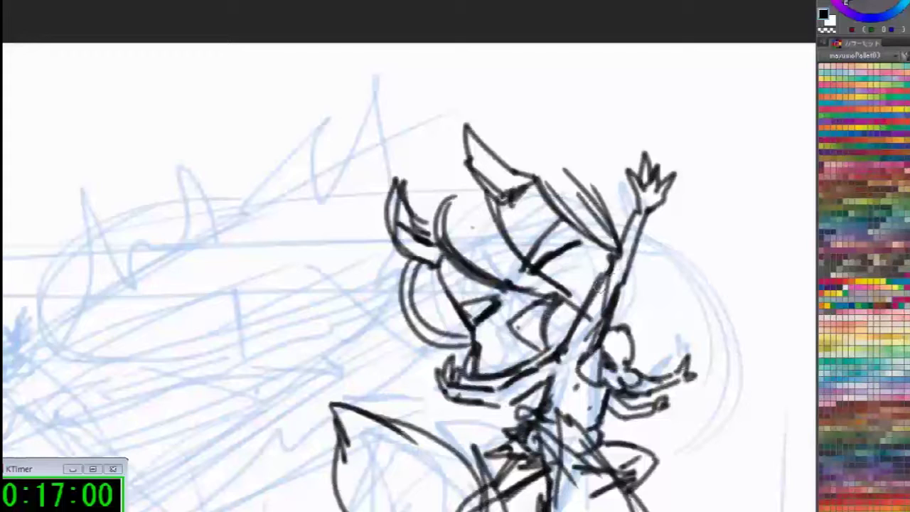
pyautogui.moveTo(617, 230); pyautogui.dragTo(632, 232)
pyautogui.moveTo(635, 272); pyautogui.dragTo(634, 282)
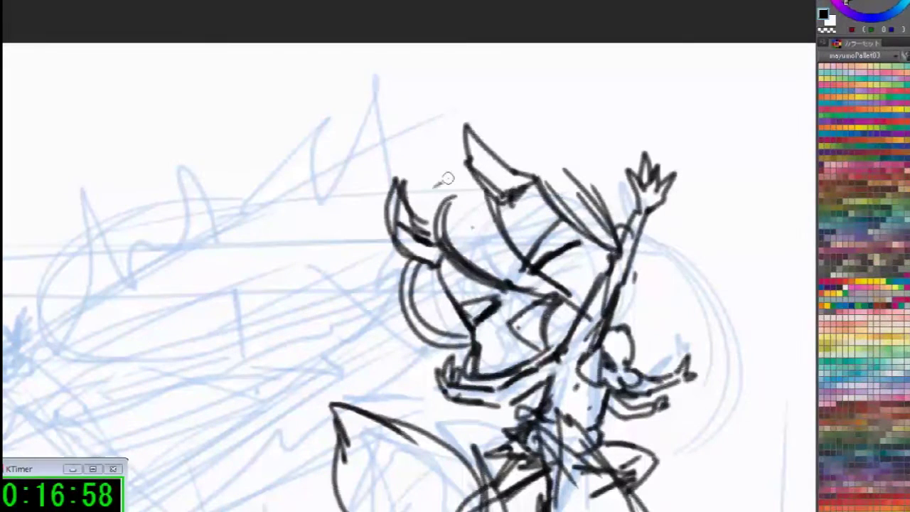
# Draw the outer hair outline over the crown, from beside the front horn back to the raised arm
pyautogui.moveTo(439, 187); pyautogui.dragTo(433, 263)
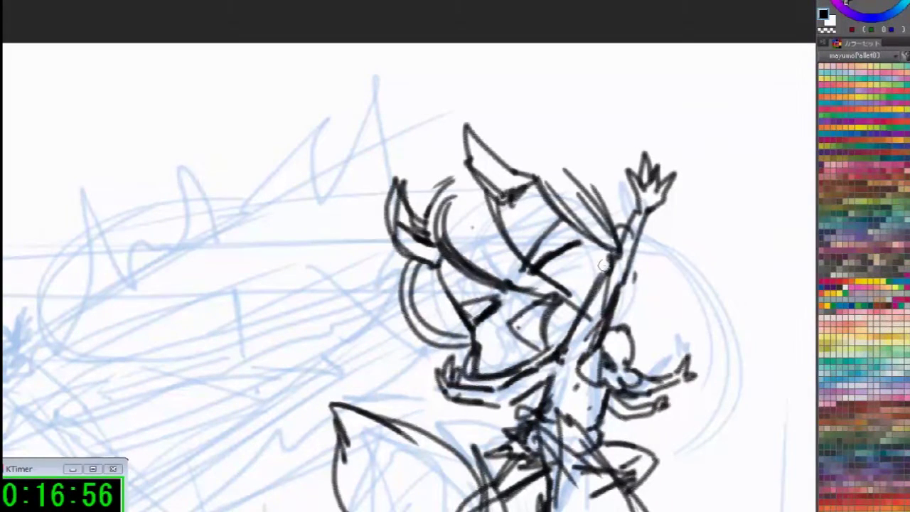
pyautogui.moveTo(523, 152)
pyautogui.mouseDown()
pyautogui.moveTo(566, 149)
pyautogui.moveTo(602, 172)
pyautogui.mouseUp()
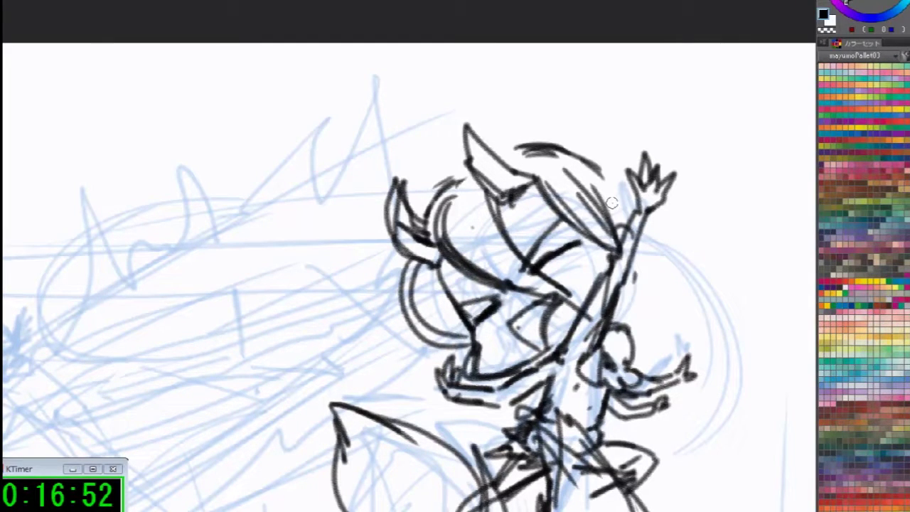
pyautogui.moveTo(615, 213); pyautogui.dragTo(629, 233)
pyautogui.moveTo(548, 147); pyautogui.dragTo(594, 170)
pyautogui.moveTo(502, 152); pyautogui.dragTo(578, 159)
pyautogui.moveTo(479, 188); pyautogui.dragTo(497, 177)
# Draw a rounded topknot with a crescent-shaped lock on the crown around the large horn
pyautogui.moveTo(474, 175)
pyautogui.mouseDown()
pyautogui.moveTo(510, 148)
pyautogui.moveTo(504, 114)
pyautogui.moveTo(523, 92)
pyautogui.moveTo(516, 147)
pyautogui.moveTo(436, 148)
pyautogui.moveTo(439, 105)
pyautogui.moveTo(468, 165)
pyautogui.mouseUp()
pyautogui.moveTo(435, 106); pyautogui.dragTo(470, 170)
pyautogui.moveTo(512, 142)
pyautogui.mouseDown()
pyautogui.moveTo(472, 132)
pyautogui.moveTo(501, 122)
pyautogui.mouseUp()
pyautogui.moveTo(509, 178); pyautogui.dragTo(611, 171)
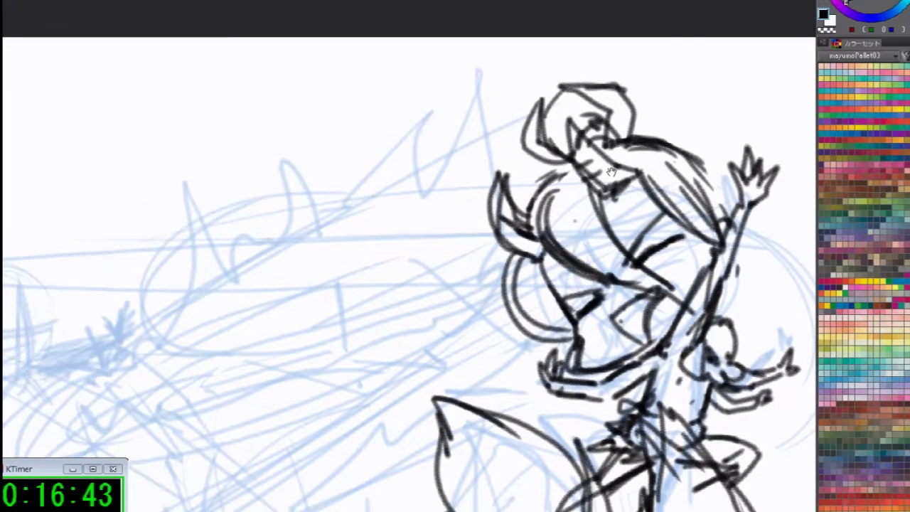
# Try long sweeping ponytail strokes flowing forward from the topknot
pyautogui.moveTo(377, 111); pyautogui.dragTo(587, 70)
pyautogui.moveTo(586, 71)
pyautogui.mouseDown()
pyautogui.moveTo(335, 101)
pyautogui.moveTo(288, 140)
pyautogui.mouseUp()
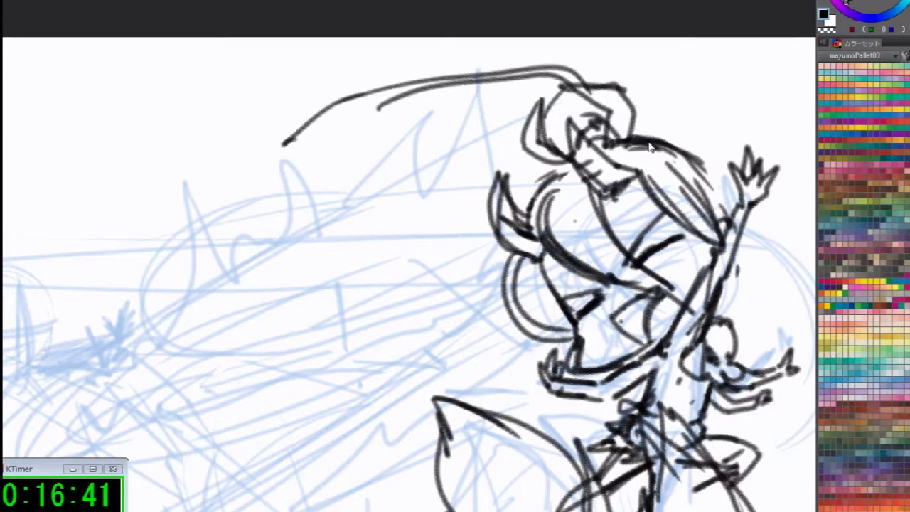
pyautogui.hotkey('ctrl', 'z')
pyautogui.hotkey('ctrl', 'z')
pyautogui.hotkey('ctrl', 'z')
# Draw a flowing, pointed ponytail sweeping forward from the topknot and a stroke along the back of the hair
pyautogui.moveTo(630, 114)
pyautogui.mouseDown()
pyautogui.moveTo(602, 55)
pyautogui.moveTo(549, 60)
pyautogui.moveTo(406, 108)
pyautogui.moveTo(498, 146)
pyautogui.moveTo(324, 122)
pyautogui.moveTo(418, 92)
pyautogui.mouseUp()
pyautogui.moveTo(469, 127); pyautogui.dragTo(505, 150)
pyautogui.moveTo(703, 164); pyautogui.dragTo(717, 247)
pyautogui.moveTo(428, 510)
pyautogui.mouseDown()
pyautogui.moveTo(501, 334)
pyautogui.moveTo(723, 290)
pyautogui.mouseUp()
pyautogui.scroll(6, 601, 370)
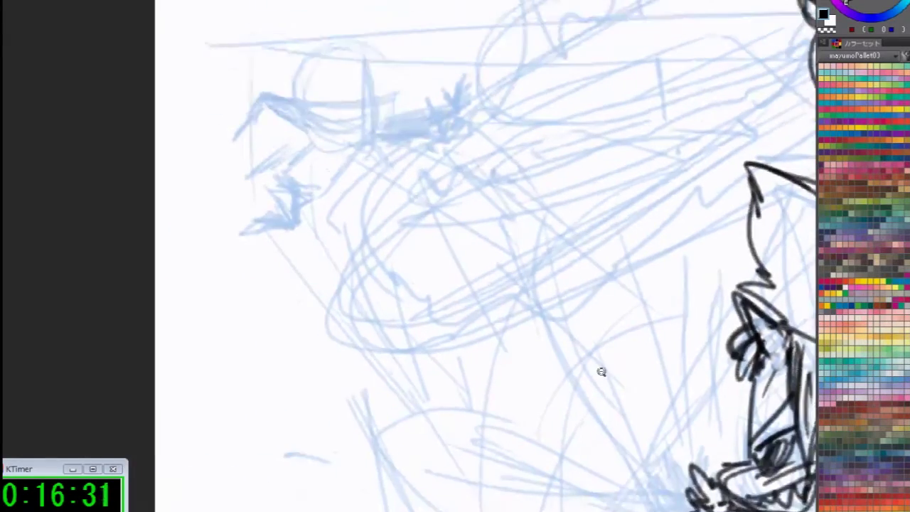
pyautogui.scroll(-8, 598, 404)
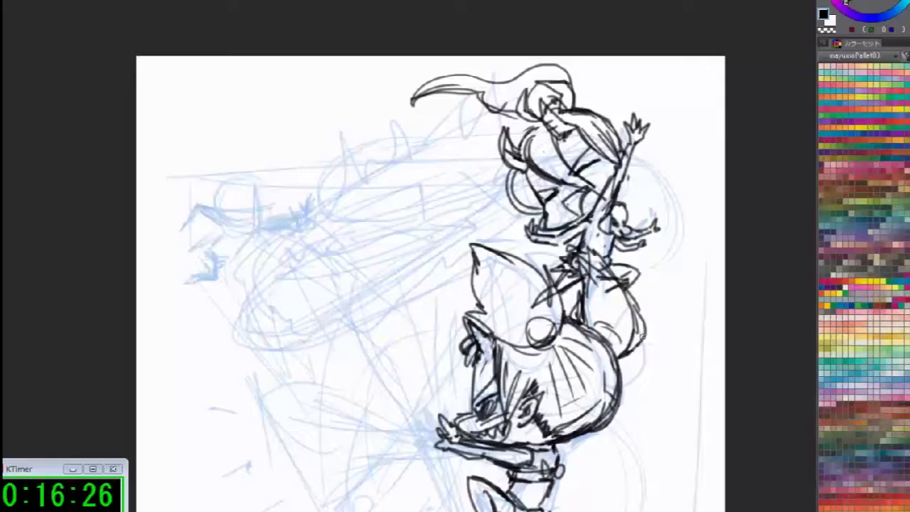
pyautogui.hotkey('ctrl', 't')
pyautogui.moveTo(746, 270)
pyautogui.mouseDown()
pyautogui.moveTo(714, 244)
pyautogui.moveTo(727, 218)
pyautogui.moveTo(687, 290)
pyautogui.mouseUp()
pyautogui.moveTo(654, 318); pyautogui.dragTo(679, 329)
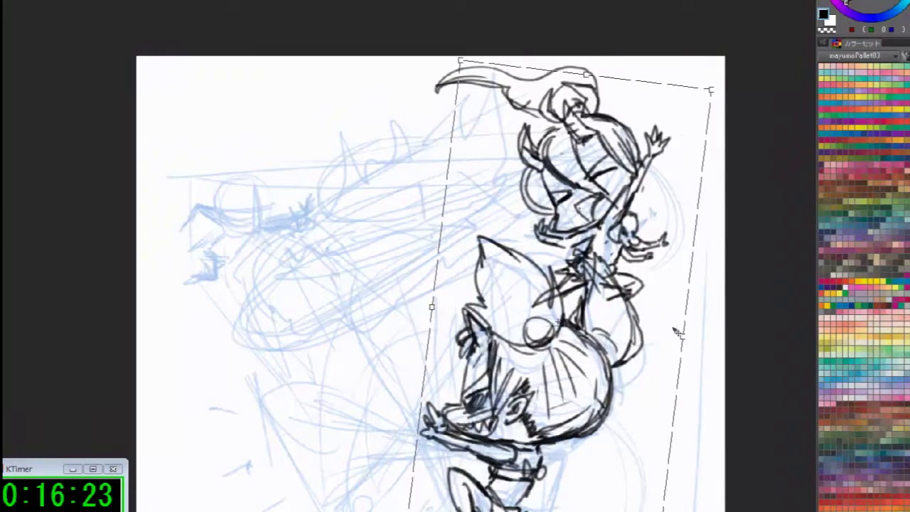
pyautogui.moveTo(734, 278); pyautogui.dragTo(729, 283)
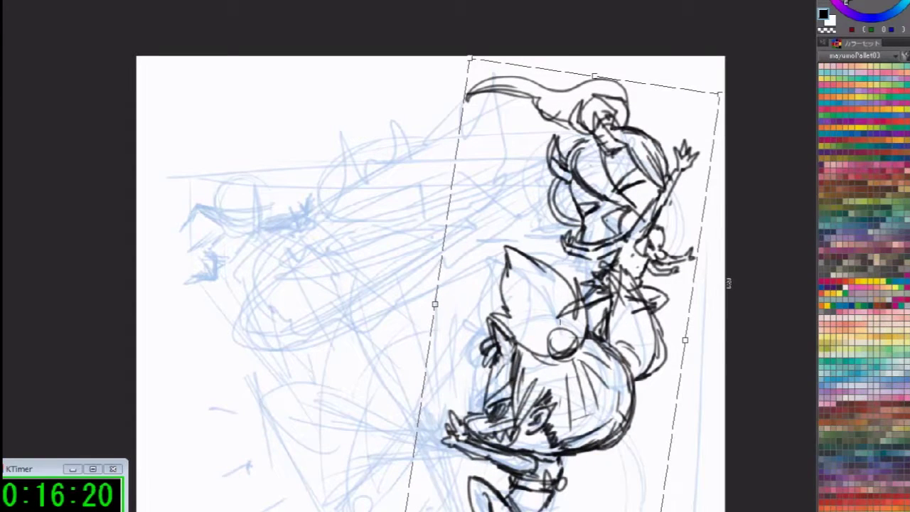
pyautogui.press('Escape')
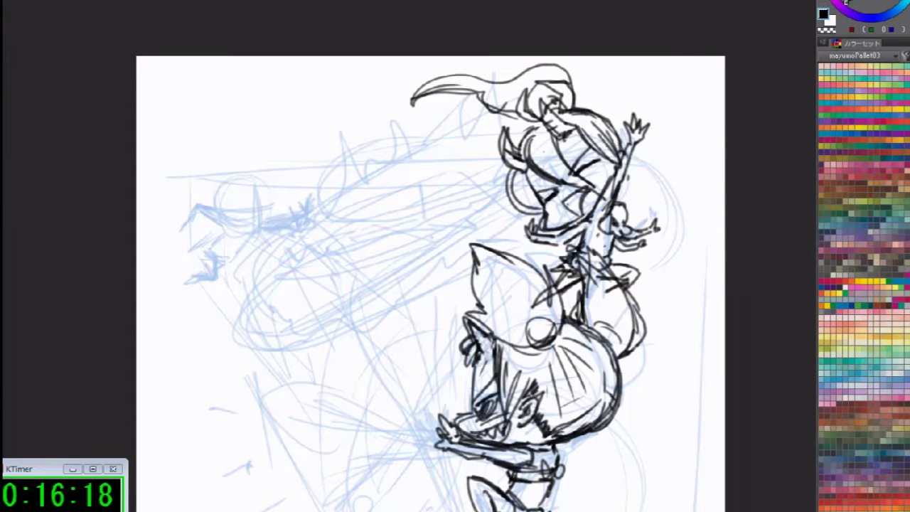
# Rotate the line sketch and blue underdrawing together slightly clockwise and shift them right and down on the canvas
pyautogui.hotkey('ctrl', 't')
pyautogui.moveTo(757, 230); pyautogui.dragTo(770, 283)
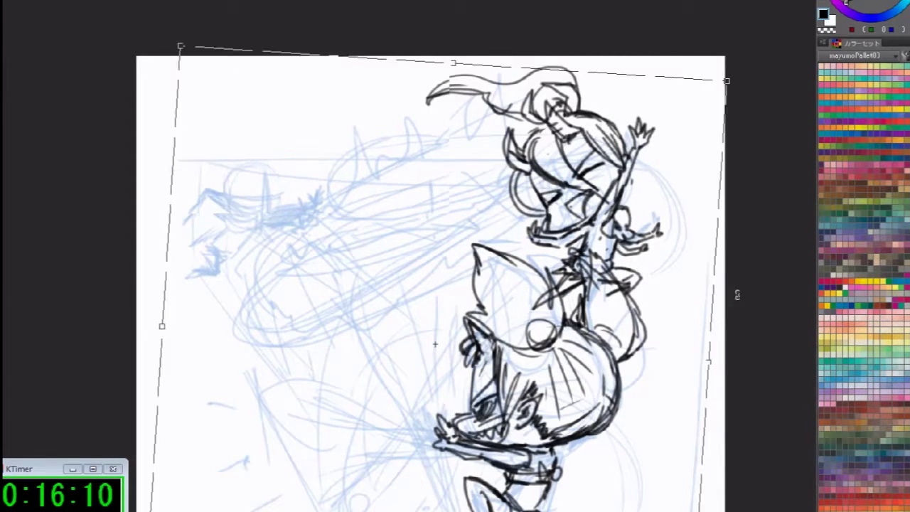
pyautogui.moveTo(650, 334); pyautogui.dragTo(672, 347)
pyautogui.moveTo(749, 282); pyautogui.dragTo(684, 100)
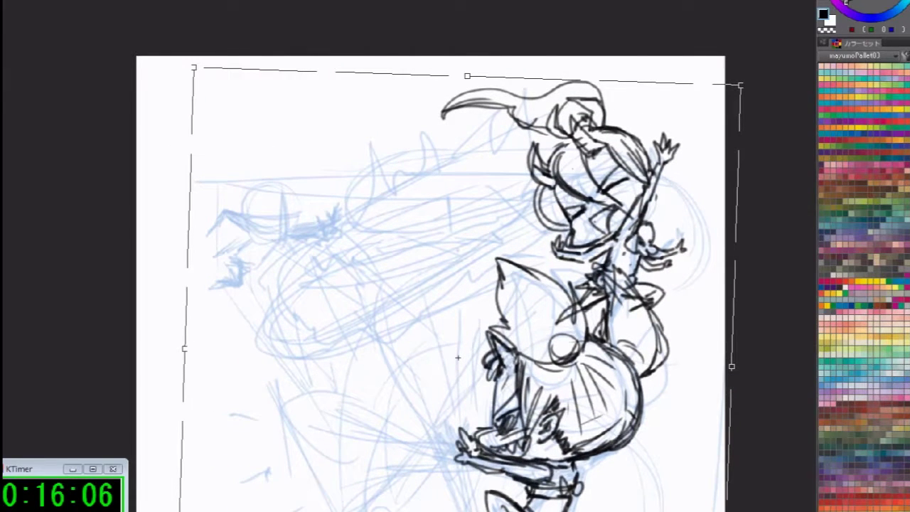
pyautogui.press('Return')
# Draw the jaw, cheek and brow-side contour of the face on the round head at the underdrawing's far left
pyautogui.moveTo(282, 274); pyautogui.dragTo(335, 372)
pyautogui.moveTo(241, 222)
pyautogui.mouseDown()
pyautogui.moveTo(453, 415)
pyautogui.moveTo(451, 404)
pyautogui.mouseUp()
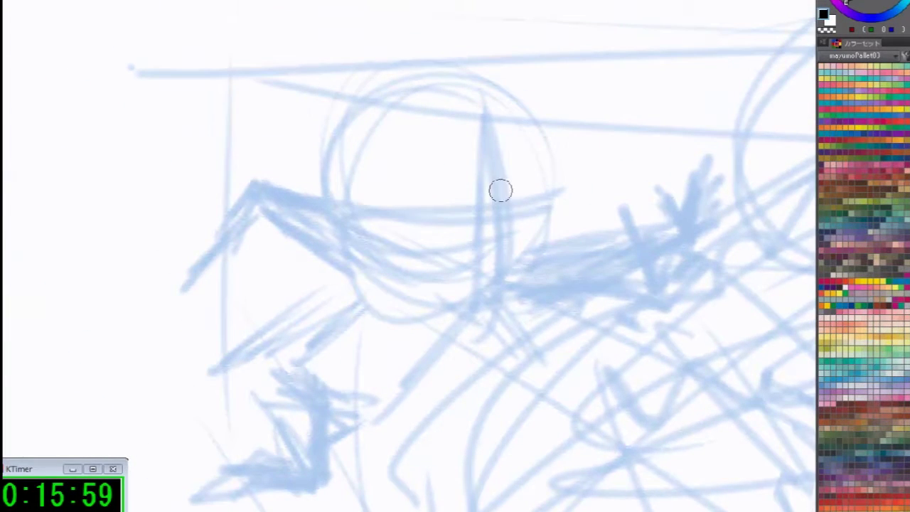
pyautogui.moveTo(542, 181)
pyautogui.mouseDown()
pyautogui.moveTo(546, 256)
pyautogui.moveTo(512, 288)
pyautogui.moveTo(490, 297)
pyautogui.mouseUp()
pyautogui.moveTo(377, 264)
pyautogui.mouseDown()
pyautogui.moveTo(427, 291)
pyautogui.moveTo(463, 295)
pyautogui.moveTo(401, 281)
pyautogui.moveTo(543, 227)
pyautogui.mouseUp()
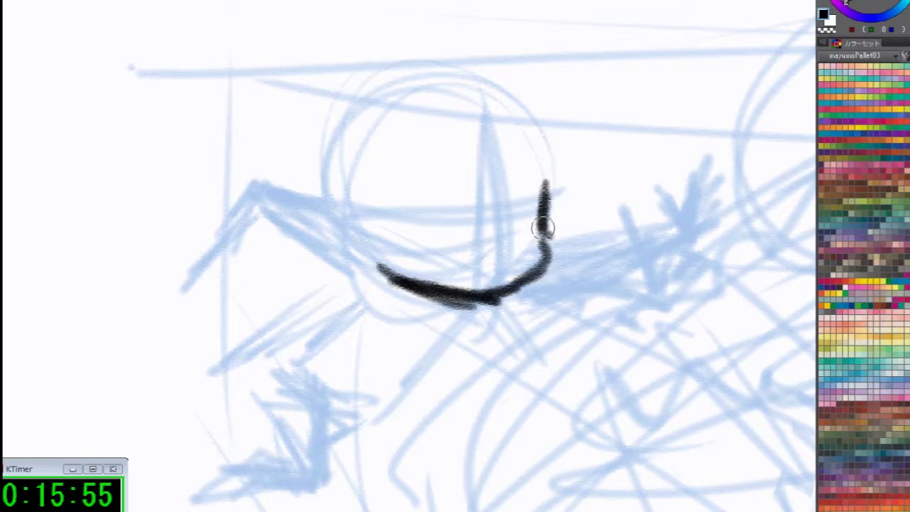
# Draw horizontal band lines across the new face's forehead and fill in its two dark eyes
pyautogui.moveTo(433, 135); pyautogui.dragTo(528, 126)
pyautogui.moveTo(463, 150)
pyautogui.mouseDown()
pyautogui.moveTo(450, 169)
pyautogui.moveTo(545, 162)
pyautogui.moveTo(431, 175)
pyautogui.mouseUp()
pyautogui.moveTo(532, 234)
pyautogui.mouseDown()
pyautogui.moveTo(521, 207)
pyautogui.moveTo(510, 211)
pyautogui.mouseUp()
pyautogui.moveTo(449, 234)
pyautogui.mouseDown()
pyautogui.moveTo(453, 218)
pyautogui.moveTo(460, 228)
pyautogui.moveTo(431, 224)
pyautogui.moveTo(437, 241)
pyautogui.moveTo(475, 226)
pyautogui.mouseUp()
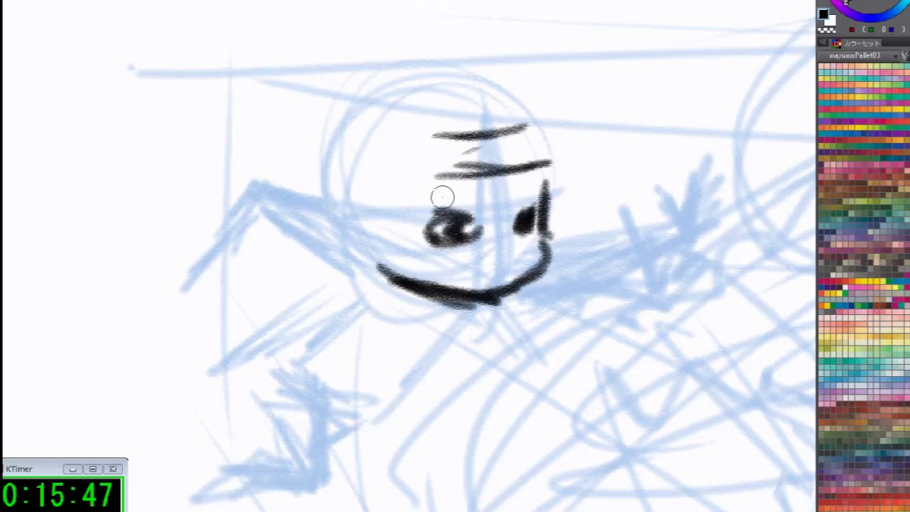
# Draw thin, slanted brow lines angling down toward the nose above both eyes
pyautogui.moveTo(422, 189)
pyautogui.mouseDown()
pyautogui.moveTo(488, 204)
pyautogui.moveTo(546, 182)
pyautogui.mouseUp()
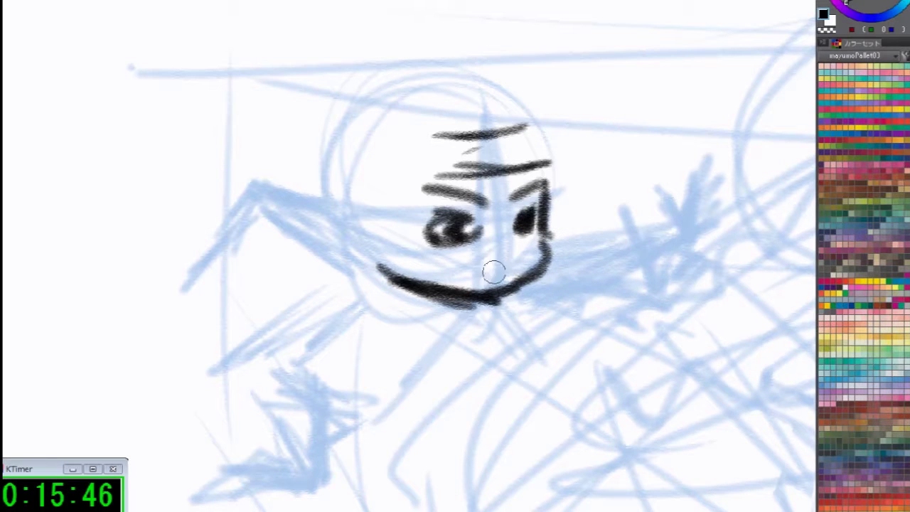
pyautogui.hotkey('ctrl', 'z')
pyautogui.hotkey('ctrl', 'z')
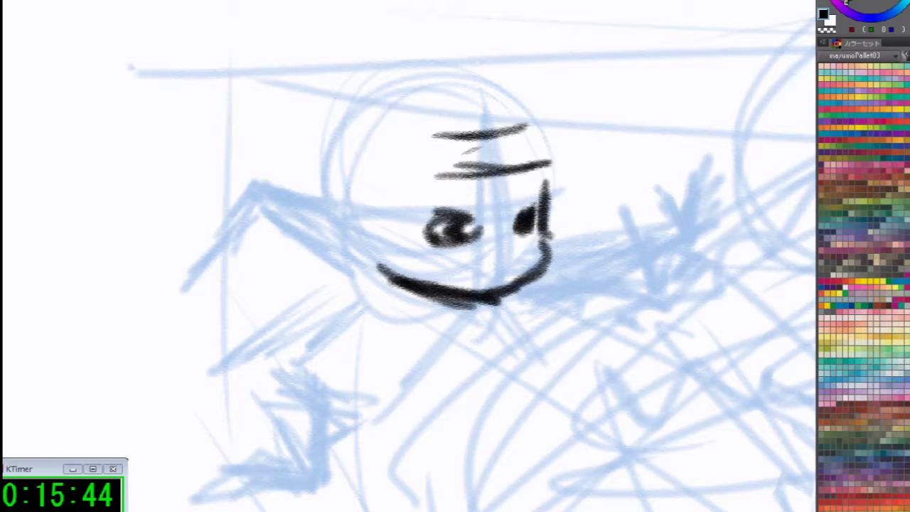
pyautogui.moveTo(435, 190)
pyautogui.mouseDown()
pyautogui.moveTo(486, 224)
pyautogui.moveTo(544, 182)
pyautogui.mouseUp()
pyautogui.moveTo(420, 195); pyautogui.dragTo(455, 207)
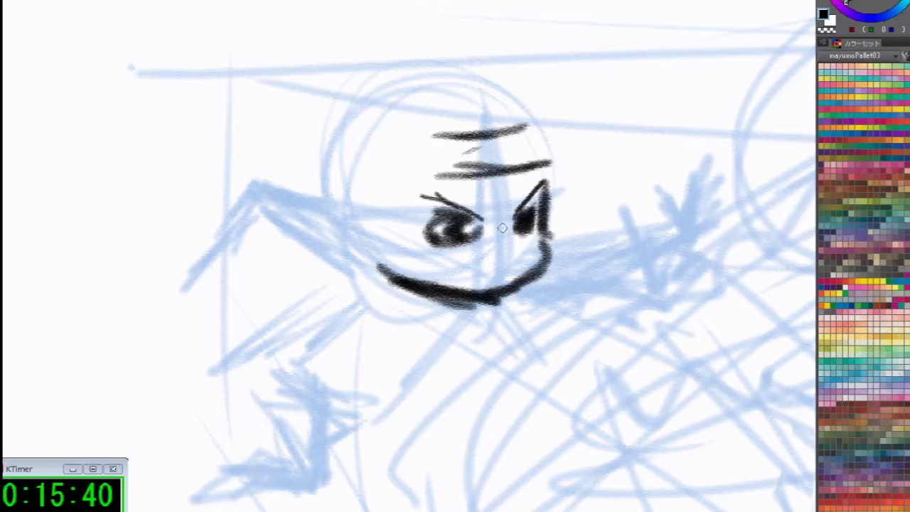
# Draw a small hooked nose and long thin hair strands falling from the forehead past the near eye to the jaw
pyautogui.moveTo(504, 269); pyautogui.dragTo(497, 277)
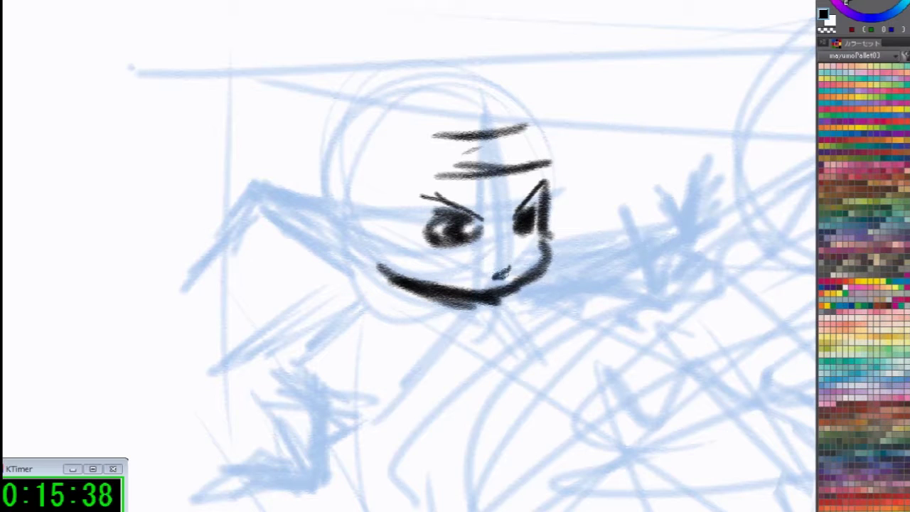
pyautogui.hotkey('ctrl', 'z')
pyautogui.hotkey('ctrl', 'z')
pyautogui.moveTo(505, 265); pyautogui.dragTo(497, 278)
pyautogui.moveTo(451, 120)
pyautogui.mouseDown()
pyautogui.moveTo(421, 303)
pyautogui.moveTo(477, 114)
pyautogui.moveTo(441, 167)
pyautogui.mouseUp()
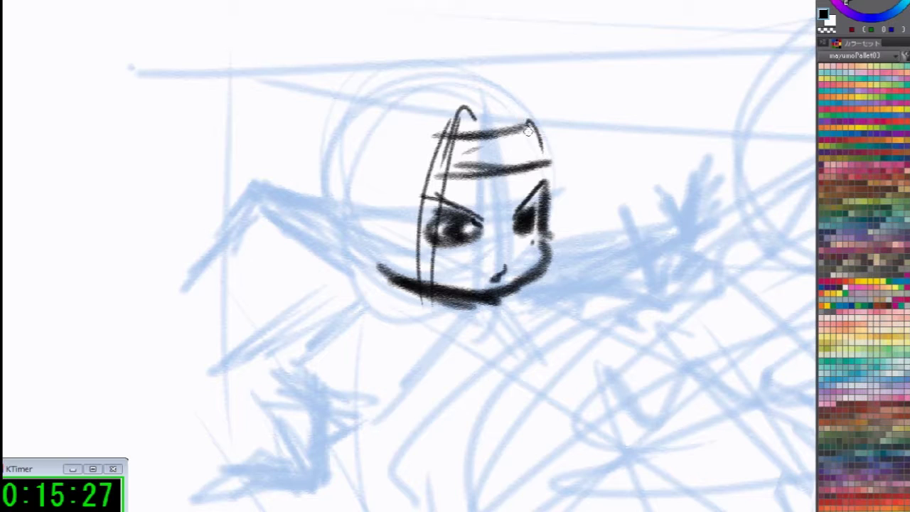
# Try hair contour strokes around the side and back of the new head
pyautogui.moveTo(403, 104)
pyautogui.mouseDown()
pyautogui.moveTo(378, 217)
pyautogui.moveTo(390, 206)
pyautogui.mouseUp()
pyautogui.moveTo(383, 245); pyautogui.dragTo(382, 262)
pyautogui.moveTo(405, 121); pyautogui.dragTo(411, 321)
pyautogui.hotkey('ctrl', 'z')
pyautogui.hotkey('ctrl', 'z')
pyautogui.hotkey('ctrl', 'z')
pyautogui.hotkey('ctrl', 'z')
pyautogui.moveTo(469, 112)
pyautogui.mouseDown()
pyautogui.moveTo(398, 195)
pyautogui.moveTo(254, 233)
pyautogui.mouseUp()
pyautogui.hotkey('ctrl', 'z')
# Draw layered hair curves from the forehead around the back of the head, with a dark gathered knot at the hairline
pyautogui.moveTo(469, 108)
pyautogui.mouseDown()
pyautogui.moveTo(369, 132)
pyautogui.moveTo(323, 257)
pyautogui.moveTo(397, 105)
pyautogui.moveTo(366, 239)
pyautogui.moveTo(409, 87)
pyautogui.moveTo(359, 133)
pyautogui.mouseUp()
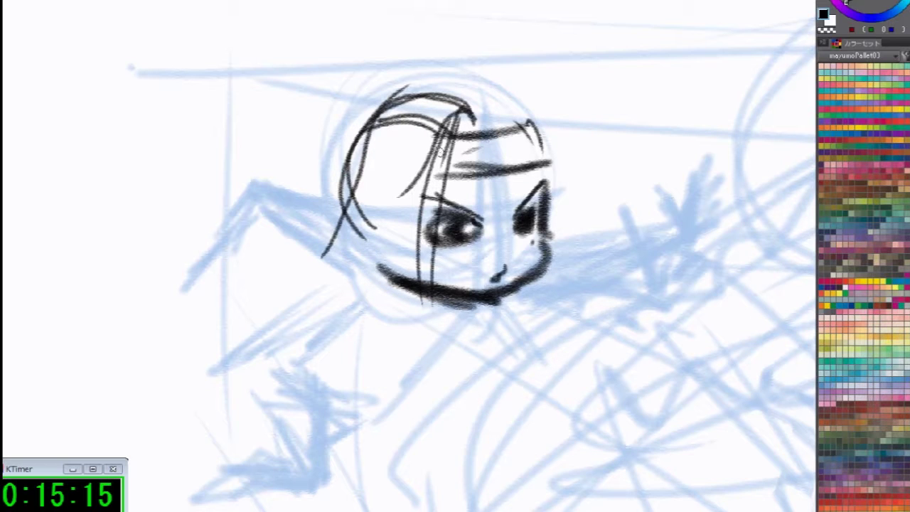
pyautogui.moveTo(462, 133)
pyautogui.mouseDown()
pyautogui.moveTo(404, 141)
pyautogui.moveTo(470, 145)
pyautogui.mouseUp()
pyautogui.moveTo(426, 121); pyautogui.dragTo(467, 131)
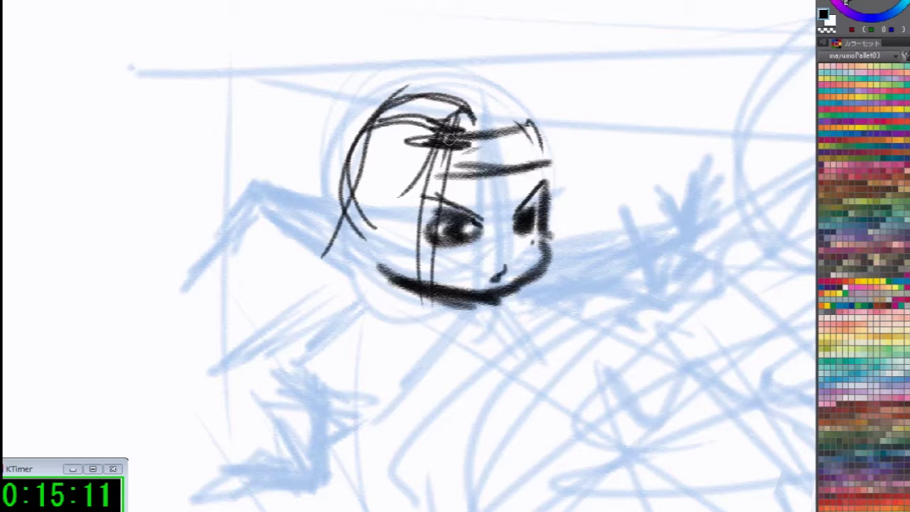
pyautogui.moveTo(435, 110); pyautogui.dragTo(359, 231)
pyautogui.moveTo(452, 72)
pyautogui.mouseDown()
pyautogui.moveTo(318, 162)
pyautogui.moveTo(370, 245)
pyautogui.mouseUp()
# Try a front lock over the forehead and two long strands sweeping back past the side of the head
pyautogui.moveTo(542, 118)
pyautogui.mouseDown()
pyautogui.moveTo(536, 95)
pyautogui.moveTo(584, 136)
pyautogui.mouseUp()
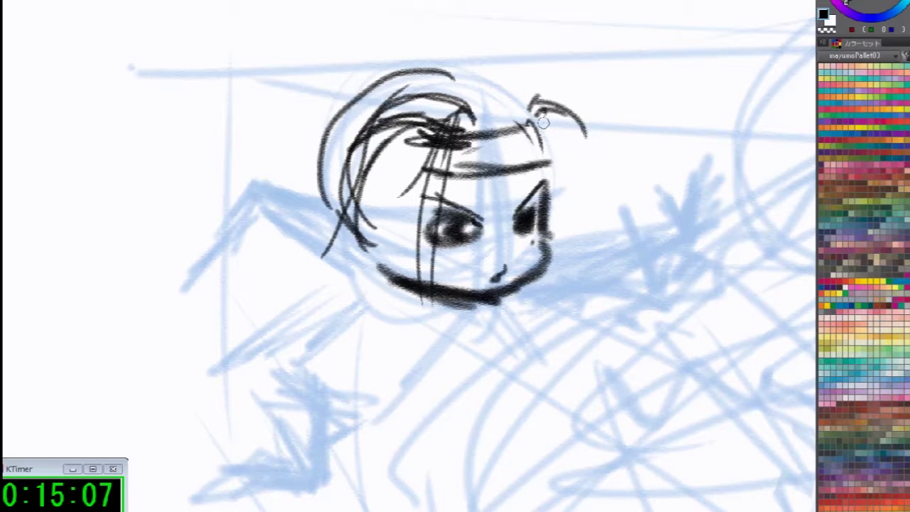
pyautogui.moveTo(271, 88); pyautogui.dragTo(435, 142)
pyautogui.moveTo(288, 138); pyautogui.dragTo(436, 142)
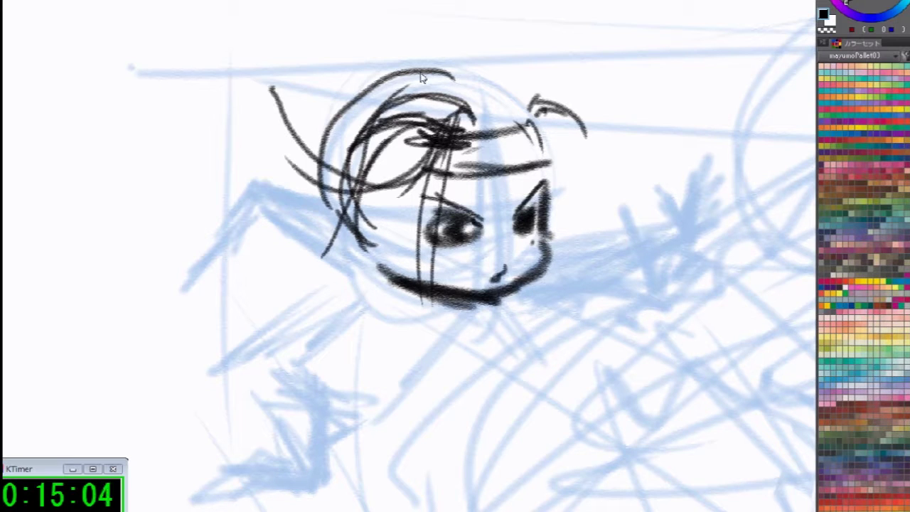
# Undo the hair curves around the head, including the dark knot, back to the forehead lines and thin face strands
pyautogui.hotkey('ctrl', 'z')
pyautogui.hotkey('ctrl', 'z')
pyautogui.hotkey('ctrl', 'z')
pyautogui.hotkey('ctrl', 'z')
pyautogui.hotkey('ctrl', 'z')
pyautogui.hotkey('ctrl', 'z')
pyautogui.hotkey('ctrl', 'z')
pyautogui.hotkey('ctrl', 'z')
pyautogui.hotkey('ctrl', 'z')
pyautogui.hotkey('ctrl', 'z')
pyautogui.hotkey('ctrl', 'z')
pyautogui.hotkey('ctrl', 'z')
pyautogui.hotkey('ctrl', 'z')
pyautogui.hotkey('ctrl', 'z')
pyautogui.hotkey('ctrl', 'z')
pyautogui.hotkey('ctrl', 'z')
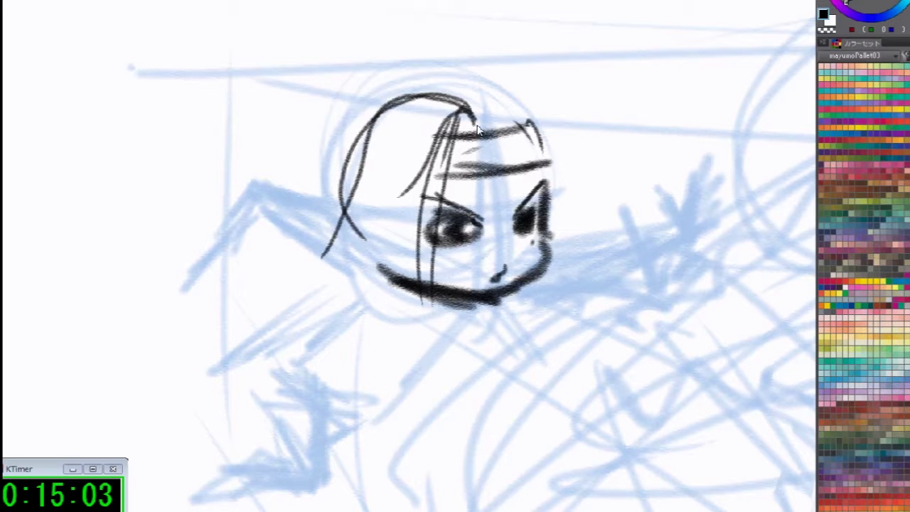
pyautogui.hotkey('ctrl', 'z')
pyautogui.hotkey('ctrl', 'z')
pyautogui.hotkey('ctrl', 'z')
# Draw a thick lock sweeping from the hairline across the temple and flicking upward behind the head
pyautogui.moveTo(473, 124)
pyautogui.mouseDown()
pyautogui.moveTo(430, 172)
pyautogui.moveTo(400, 181)
pyautogui.mouseUp()
pyautogui.moveTo(462, 121); pyautogui.dragTo(335, 212)
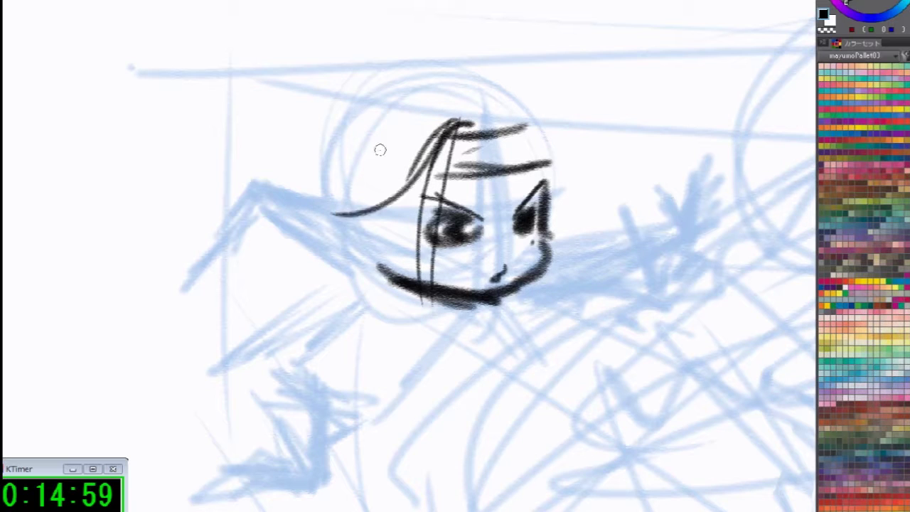
pyautogui.moveTo(437, 135); pyautogui.dragTo(258, 129)
pyautogui.moveTo(496, 125); pyautogui.dragTo(349, 205)
pyautogui.moveTo(259, 127); pyautogui.dragTo(322, 169)
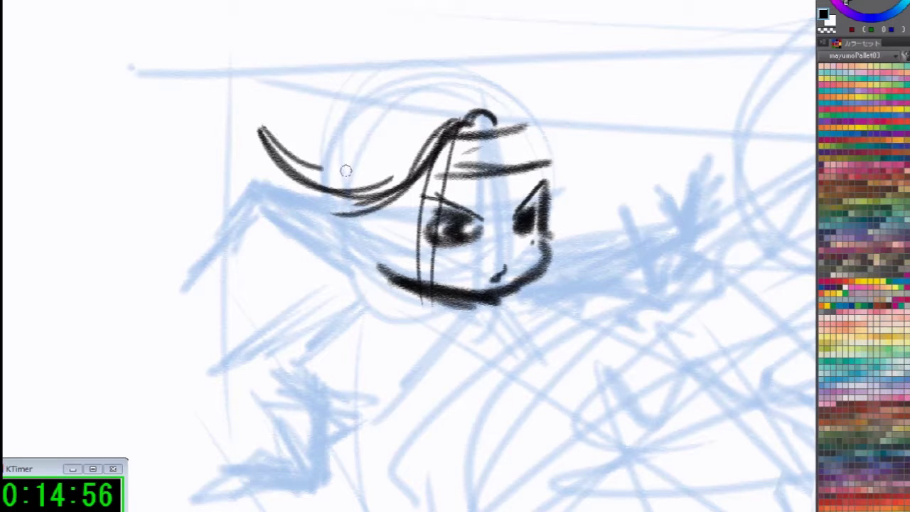
pyautogui.moveTo(453, 108)
pyautogui.mouseDown()
pyautogui.moveTo(359, 193)
pyautogui.moveTo(291, 177)
pyautogui.moveTo(363, 156)
pyautogui.moveTo(296, 166)
pyautogui.mouseUp()
pyautogui.moveTo(327, 197)
pyautogui.mouseDown()
pyautogui.moveTo(237, 135)
pyautogui.moveTo(298, 184)
pyautogui.mouseUp()
# Draw a curved lock over the far forehead and layered strokes outlining the crown and back of the hair
pyautogui.moveTo(526, 128)
pyautogui.mouseDown()
pyautogui.moveTo(553, 151)
pyautogui.moveTo(541, 122)
pyautogui.moveTo(543, 170)
pyautogui.moveTo(531, 112)
pyautogui.moveTo(542, 107)
pyautogui.moveTo(524, 90)
pyautogui.moveTo(569, 153)
pyautogui.mouseUp()
pyautogui.moveTo(551, 107); pyautogui.dragTo(569, 174)
pyautogui.moveTo(498, 87); pyautogui.dragTo(544, 101)
pyautogui.moveTo(386, 83)
pyautogui.mouseDown()
pyautogui.moveTo(479, 74)
pyautogui.moveTo(516, 87)
pyautogui.mouseUp()
pyautogui.moveTo(395, 74)
pyautogui.mouseDown()
pyautogui.moveTo(530, 92)
pyautogui.moveTo(350, 129)
pyautogui.moveTo(444, 55)
pyautogui.moveTo(512, 84)
pyautogui.moveTo(508, 128)
pyautogui.mouseUp()
pyautogui.moveTo(434, 78); pyautogui.dragTo(508, 129)
pyautogui.moveTo(498, 82); pyautogui.dragTo(522, 112)
pyautogui.moveTo(438, 64); pyautogui.dragTo(371, 80)
pyautogui.moveTo(432, 69); pyautogui.dragTo(478, 58)
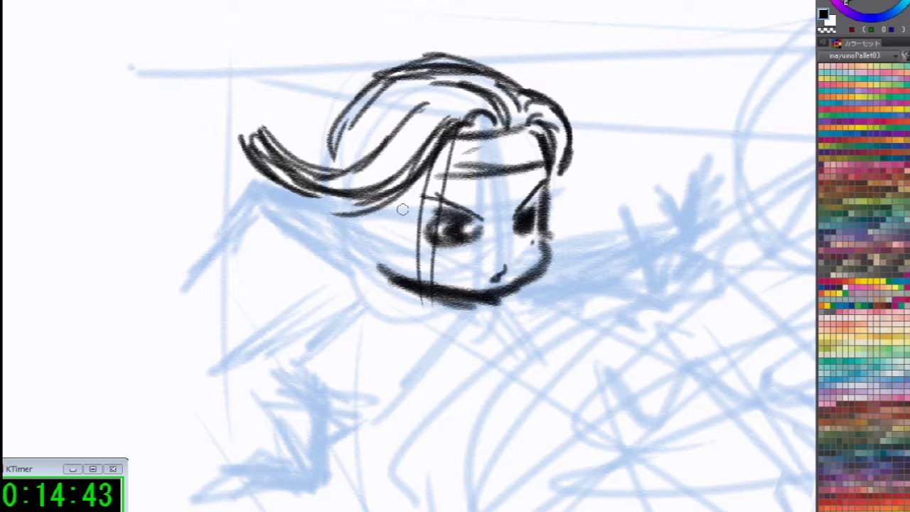
# Draw side strands down the near cheek and add a small spiky tuft on top of the crown
pyautogui.moveTo(410, 186); pyautogui.dragTo(415, 267)
pyautogui.moveTo(399, 205)
pyautogui.mouseDown()
pyautogui.moveTo(434, 293)
pyautogui.moveTo(417, 273)
pyautogui.mouseUp()
pyautogui.moveTo(376, 249)
pyautogui.mouseDown()
pyautogui.moveTo(408, 275)
pyautogui.moveTo(390, 270)
pyautogui.mouseUp()
pyautogui.moveTo(364, 222); pyautogui.dragTo(359, 233)
pyautogui.moveTo(352, 117); pyautogui.dragTo(384, 101)
pyautogui.moveTo(411, 66)
pyautogui.mouseDown()
pyautogui.moveTo(389, 49)
pyautogui.moveTo(372, 74)
pyautogui.moveTo(428, 66)
pyautogui.mouseUp()
pyautogui.moveTo(393, 70); pyautogui.dragTo(425, 78)
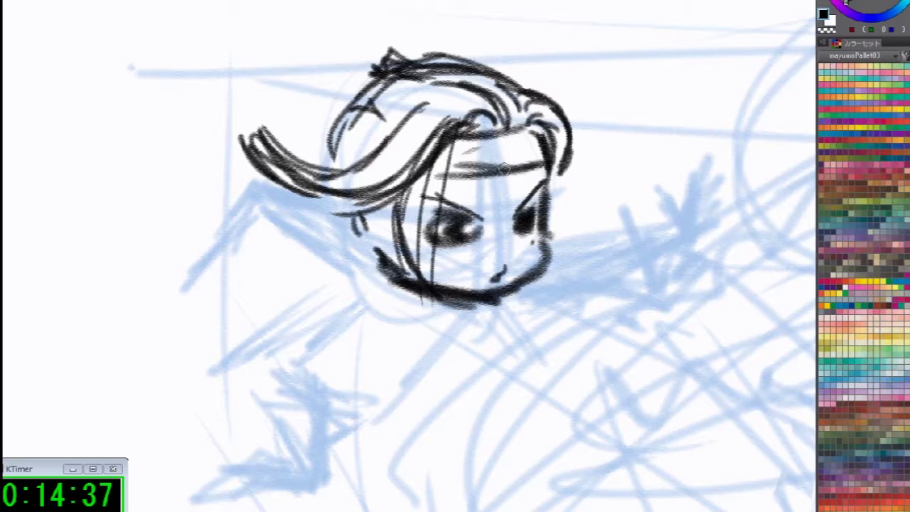
# Sketch a small mark on the forehead and outline the ear behind the near cheek
pyautogui.moveTo(502, 158); pyautogui.dragTo(490, 136)
pyautogui.moveTo(442, 153)
pyautogui.mouseDown()
pyautogui.moveTo(426, 280)
pyautogui.moveTo(381, 242)
pyautogui.moveTo(352, 249)
pyautogui.mouseUp()
pyautogui.moveTo(370, 219)
pyautogui.mouseDown()
pyautogui.moveTo(384, 258)
pyautogui.moveTo(405, 245)
pyautogui.mouseUp()
# Hatch the hair at the back of the head and draw a small round ornament above the forehead line
pyautogui.moveTo(387, 100); pyautogui.dragTo(360, 158)
pyautogui.moveTo(364, 103); pyautogui.dragTo(329, 170)
pyautogui.moveTo(342, 140)
pyautogui.mouseDown()
pyautogui.moveTo(327, 184)
pyautogui.moveTo(332, 177)
pyautogui.mouseUp()
pyautogui.moveTo(437, 146)
pyautogui.mouseDown()
pyautogui.moveTo(517, 165)
pyautogui.moveTo(498, 163)
pyautogui.mouseUp()
pyautogui.moveTo(530, 135); pyautogui.dragTo(506, 165)
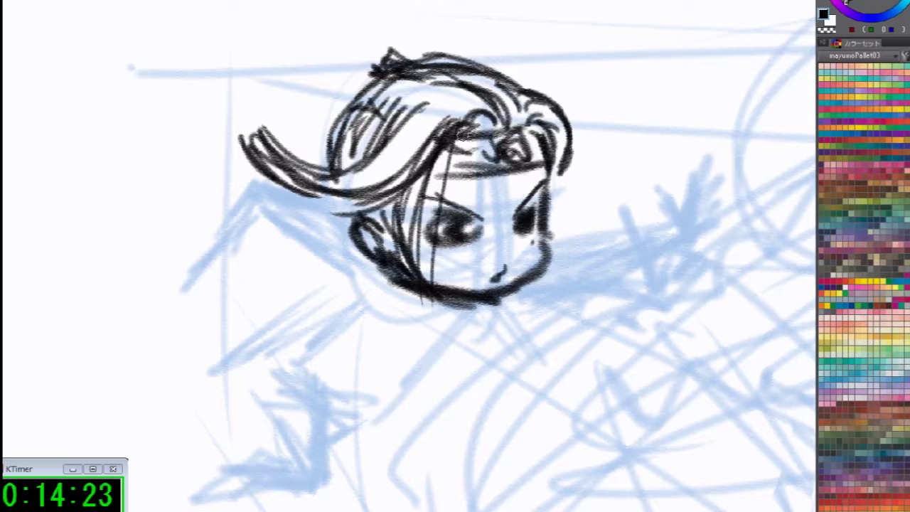
# Flip the canvas horizontally and draw a round hair tie with long ponytail strands arching away behind the head
pyautogui.press('h')
pyautogui.moveTo(388, 165); pyautogui.dragTo(502, 158)
pyautogui.moveTo(396, 174); pyautogui.dragTo(375, 237)
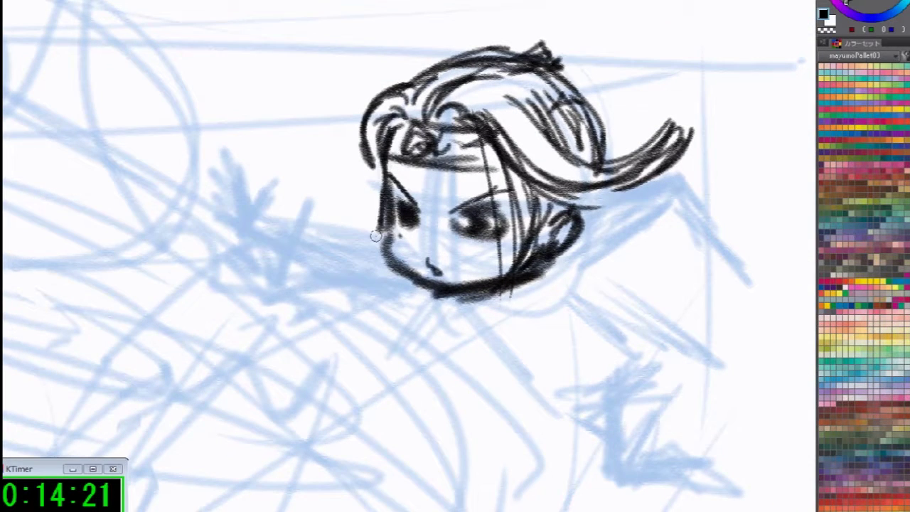
pyautogui.moveTo(576, 198); pyautogui.dragTo(587, 156)
pyautogui.moveTo(538, 69)
pyautogui.mouseDown()
pyautogui.moveTo(455, 101)
pyautogui.moveTo(585, 95)
pyautogui.moveTo(519, 111)
pyautogui.mouseUp()
pyautogui.moveTo(481, 89); pyautogui.dragTo(502, 112)
pyautogui.moveTo(465, 89)
pyautogui.mouseDown()
pyautogui.moveTo(469, 32)
pyautogui.moveTo(789, 252)
pyautogui.mouseUp()
pyautogui.moveTo(490, 104); pyautogui.dragTo(807, 228)
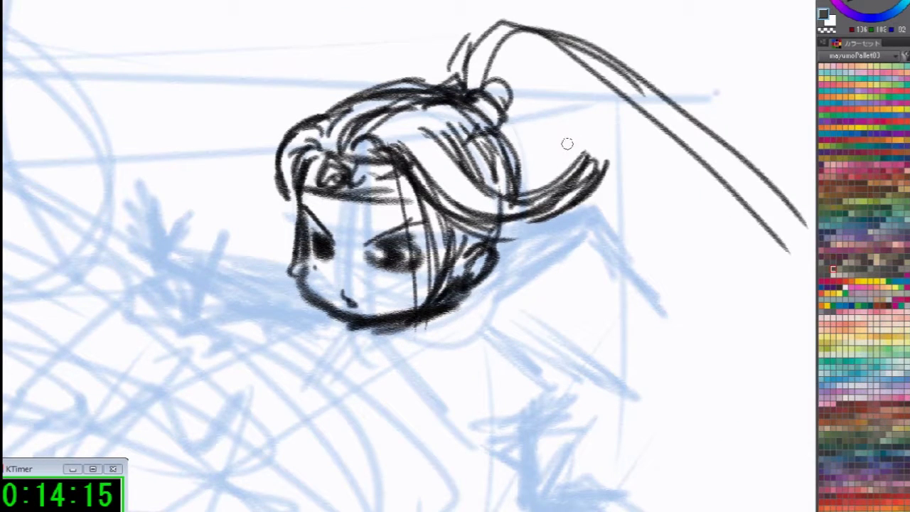
# Extend the ponytail in gray with a pointed tip, a lower edge and jagged loose ends behind the shoulder
pyautogui.moveTo(506, 89); pyautogui.dragTo(732, 187)
pyautogui.moveTo(762, 295); pyautogui.dragTo(587, 215)
pyautogui.moveTo(492, 235)
pyautogui.mouseDown()
pyautogui.moveTo(528, 172)
pyautogui.moveTo(707, 225)
pyautogui.moveTo(597, 77)
pyautogui.mouseUp()
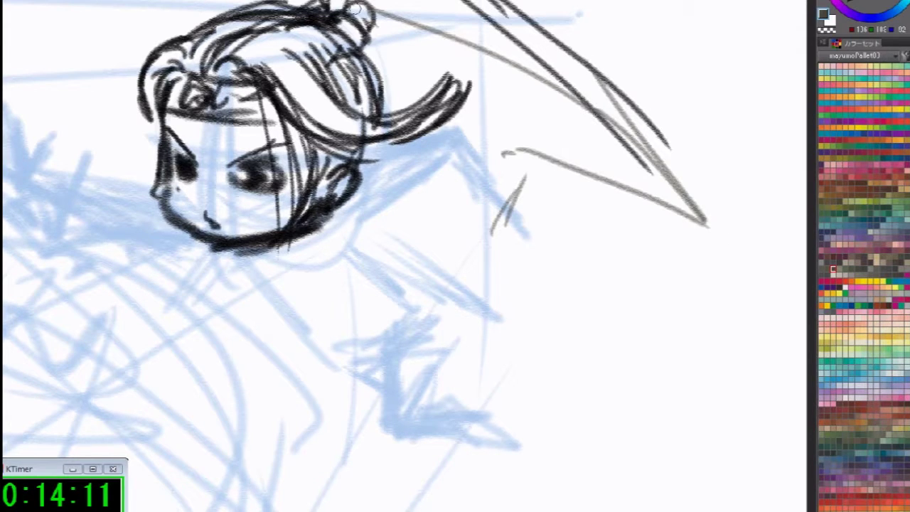
pyautogui.moveTo(355, 48); pyautogui.dragTo(463, 219)
pyautogui.moveTo(413, 144); pyautogui.dragTo(517, 259)
pyautogui.moveTo(530, 271)
pyautogui.mouseDown()
pyautogui.moveTo(508, 200)
pyautogui.moveTo(700, 221)
pyautogui.mouseUp()
pyautogui.moveTo(603, 113); pyautogui.dragTo(695, 211)
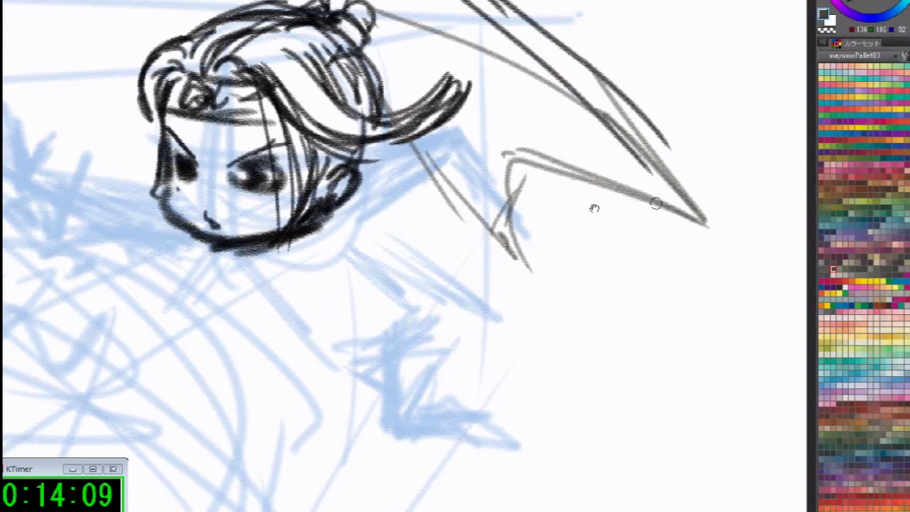
pyautogui.moveTo(406, 170); pyautogui.dragTo(563, 159)
pyautogui.moveTo(532, 108); pyautogui.dragTo(525, 128)
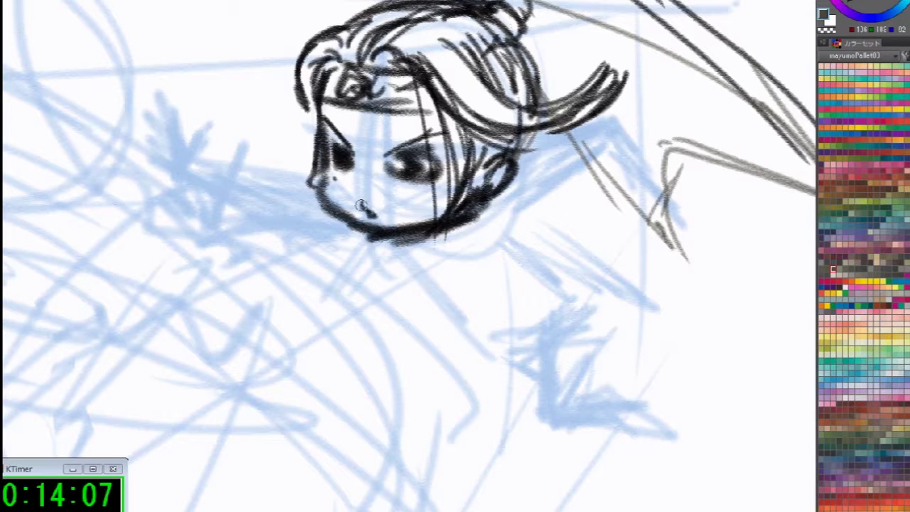
# Erase the small hooked nose mark from the lower face
pyautogui.press('c')
pyautogui.moveTo(355, 199); pyautogui.dragTo(375, 197)
pyautogui.press('c')
# Try a gray curved mouth line on the lower face
pyautogui.moveTo(355, 190); pyautogui.dragTo(384, 196)
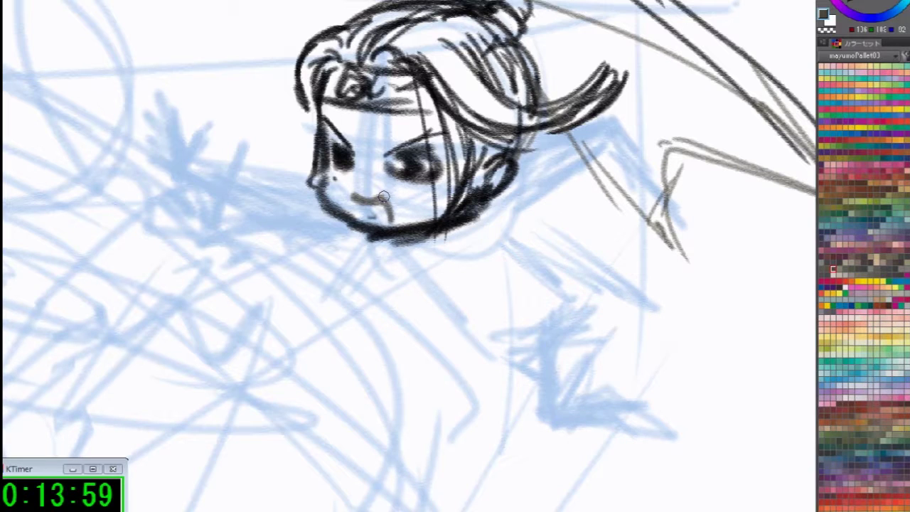
pyautogui.hotkey('ctrl', 'z')
pyautogui.hotkey('ctrl', 'z')
pyautogui.hotkey('ctrl', 'z')
pyautogui.hotkey('ctrl', 'z')
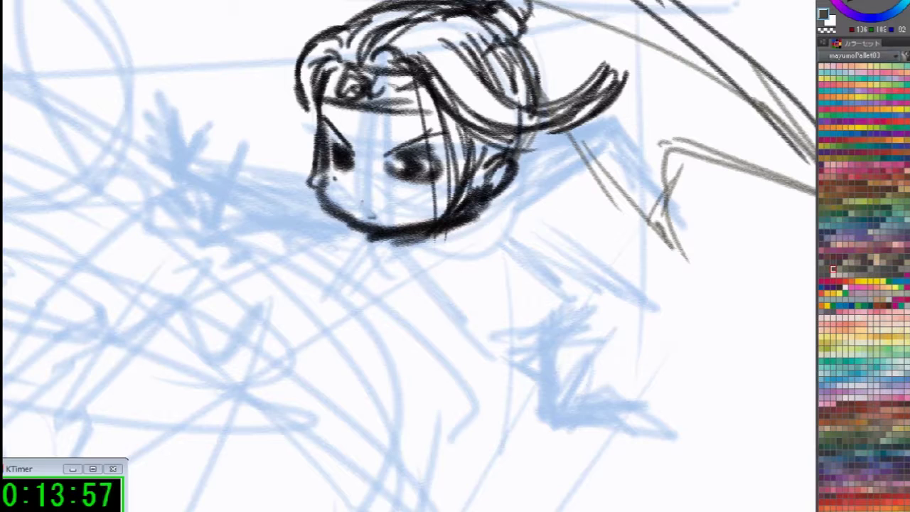
# Switch to black and draw an open mouth and a cross-hatched upper arm behind the jaw
pyautogui.moveTo(850, 2); pyautogui.dragTo(842, 27)
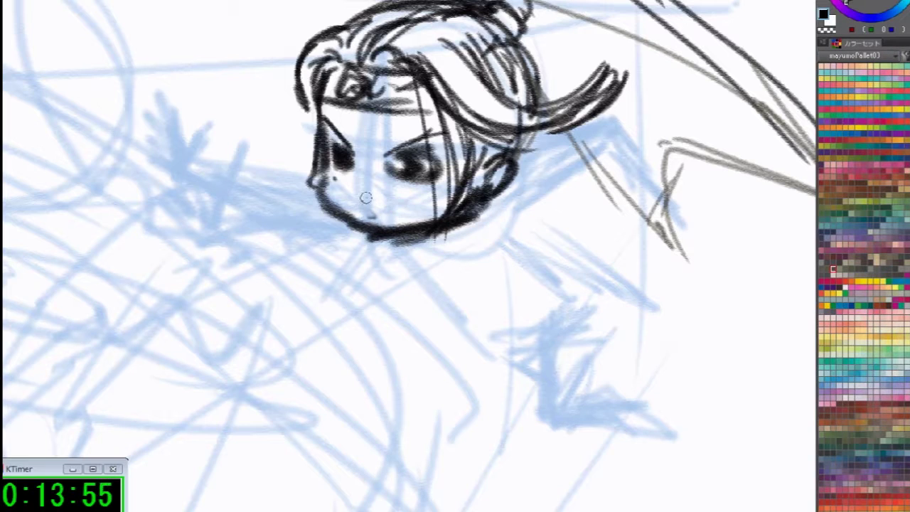
pyautogui.moveTo(358, 197)
pyautogui.mouseDown()
pyautogui.moveTo(379, 202)
pyautogui.moveTo(380, 222)
pyautogui.moveTo(362, 201)
pyautogui.mouseUp()
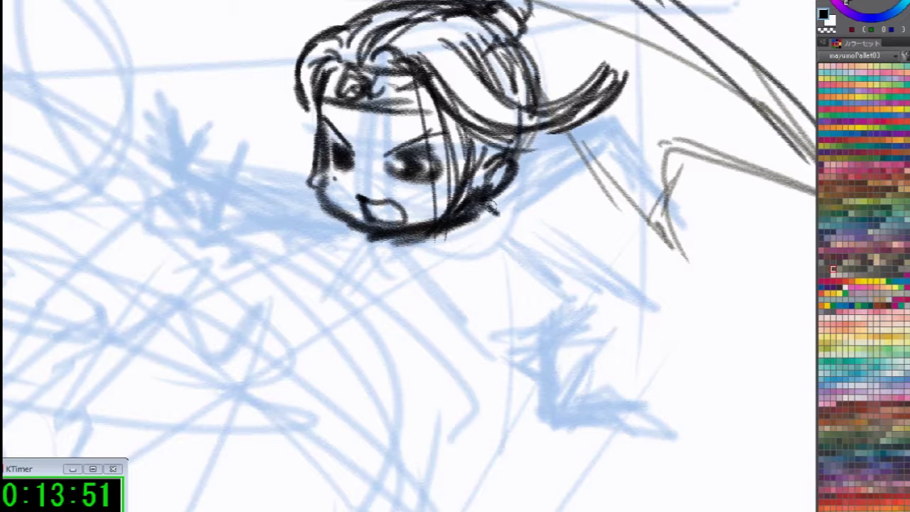
pyautogui.moveTo(489, 214)
pyautogui.mouseDown()
pyautogui.moveTo(506, 220)
pyautogui.moveTo(546, 149)
pyautogui.moveTo(539, 199)
pyautogui.moveTo(505, 186)
pyautogui.moveTo(526, 146)
pyautogui.mouseUp()
pyautogui.moveTo(526, 145); pyautogui.dragTo(547, 171)
# Draw the collar and rounded torso below the chin, with thick layered strokes along the waist
pyautogui.moveTo(415, 249)
pyautogui.mouseDown()
pyautogui.moveTo(426, 238)
pyautogui.moveTo(431, 264)
pyautogui.moveTo(406, 253)
pyautogui.moveTo(487, 237)
pyautogui.mouseUp()
pyautogui.moveTo(411, 266); pyautogui.dragTo(440, 302)
pyautogui.moveTo(427, 256)
pyautogui.mouseDown()
pyautogui.moveTo(490, 230)
pyautogui.moveTo(529, 261)
pyautogui.moveTo(426, 302)
pyautogui.mouseUp()
pyautogui.moveTo(528, 256)
pyautogui.mouseDown()
pyautogui.moveTo(455, 291)
pyautogui.moveTo(518, 331)
pyautogui.mouseUp()
pyautogui.moveTo(519, 292); pyautogui.dragTo(448, 302)
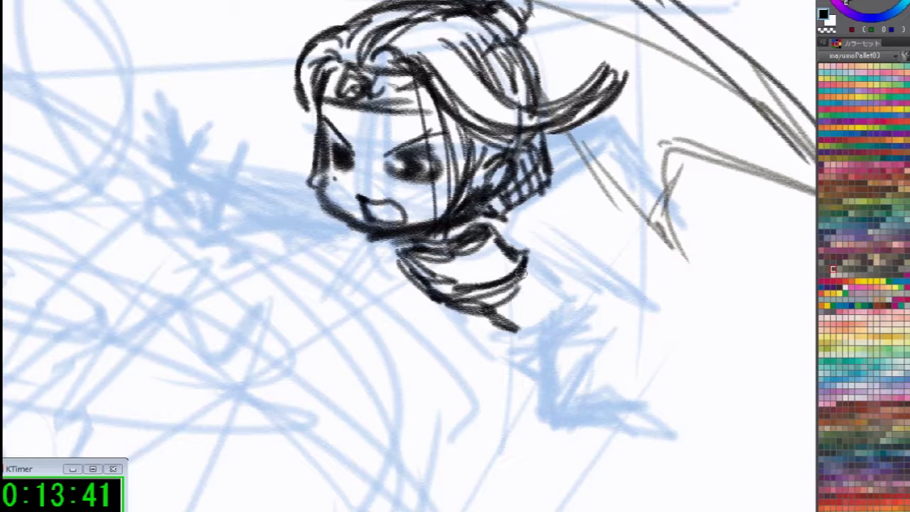
pyautogui.moveTo(530, 260); pyautogui.dragTo(433, 299)
pyautogui.moveTo(530, 242)
pyautogui.mouseDown()
pyautogui.moveTo(503, 221)
pyautogui.moveTo(535, 257)
pyautogui.moveTo(527, 273)
pyautogui.mouseUp()
# Clean up the waist lines and draw a knotted sash with a short draped garment over the hips
pyautogui.press('c')
pyautogui.moveTo(481, 313)
pyautogui.mouseDown()
pyautogui.moveTo(487, 290)
pyautogui.moveTo(486, 310)
pyautogui.mouseUp()
pyautogui.press('c')
pyautogui.moveTo(491, 293); pyautogui.dragTo(503, 310)
pyautogui.moveTo(523, 285); pyautogui.dragTo(549, 295)
pyautogui.moveTo(476, 305); pyautogui.dragTo(515, 320)
pyautogui.moveTo(462, 308)
pyautogui.mouseDown()
pyautogui.moveTo(481, 333)
pyautogui.moveTo(523, 356)
pyautogui.mouseUp()
pyautogui.moveTo(491, 327); pyautogui.dragTo(544, 355)
# Draw the bent near leg with its thigh, shin and pointed foot, adding a jagged hem and an ankle line
pyautogui.moveTo(532, 307); pyautogui.dragTo(550, 354)
pyautogui.moveTo(546, 256)
pyautogui.mouseDown()
pyautogui.moveTo(590, 291)
pyautogui.moveTo(595, 316)
pyautogui.moveTo(565, 384)
pyautogui.mouseUp()
pyautogui.moveTo(548, 290)
pyautogui.mouseDown()
pyautogui.moveTo(531, 390)
pyautogui.moveTo(540, 403)
pyautogui.moveTo(625, 388)
pyautogui.mouseUp()
pyautogui.moveTo(582, 363); pyautogui.dragTo(647, 397)
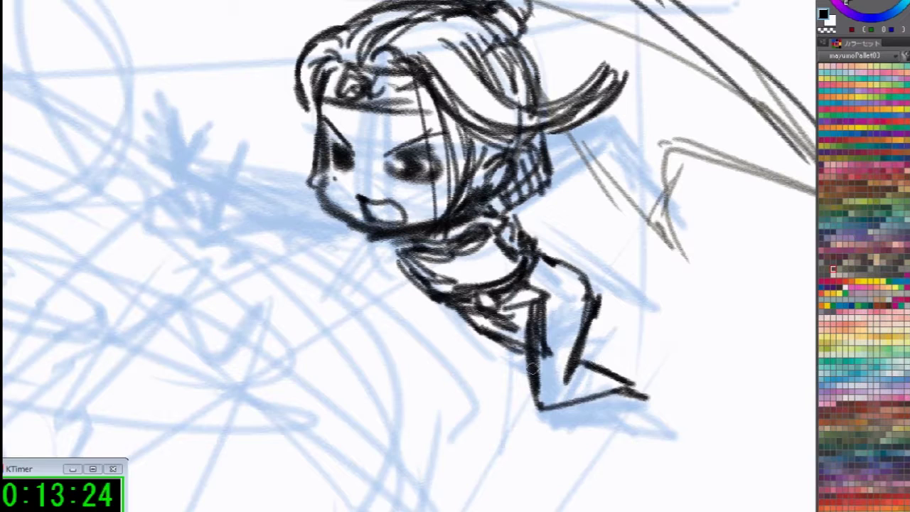
pyautogui.moveTo(541, 355); pyautogui.dragTo(582, 366)
pyautogui.moveTo(555, 321); pyautogui.dragTo(580, 314)
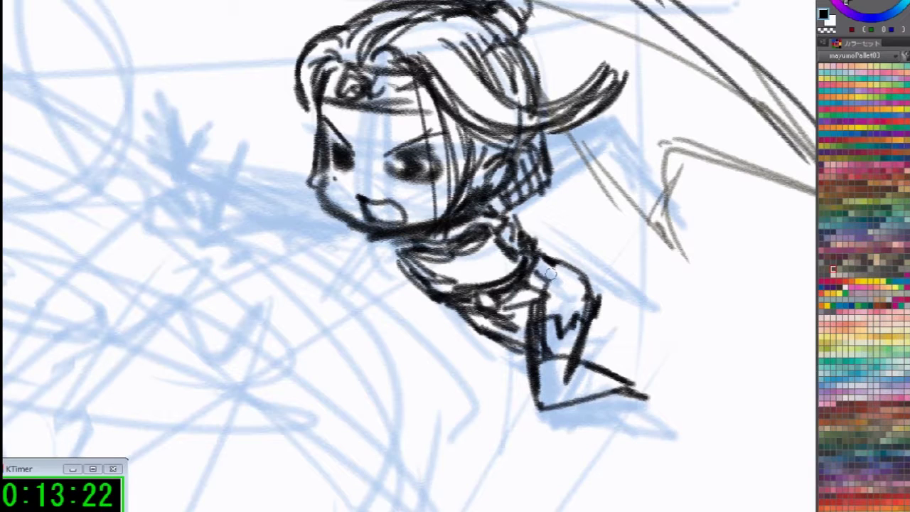
# Draw the second leg bent back behind the hip and thicken the garment's lower edge
pyautogui.moveTo(539, 272)
pyautogui.mouseDown()
pyautogui.moveTo(588, 304)
pyautogui.moveTo(626, 311)
pyautogui.mouseUp()
pyautogui.moveTo(557, 246)
pyautogui.mouseDown()
pyautogui.moveTo(613, 278)
pyautogui.moveTo(634, 305)
pyautogui.mouseUp()
pyautogui.moveTo(633, 309); pyautogui.dragTo(598, 306)
pyautogui.moveTo(490, 343); pyautogui.dragTo(526, 363)
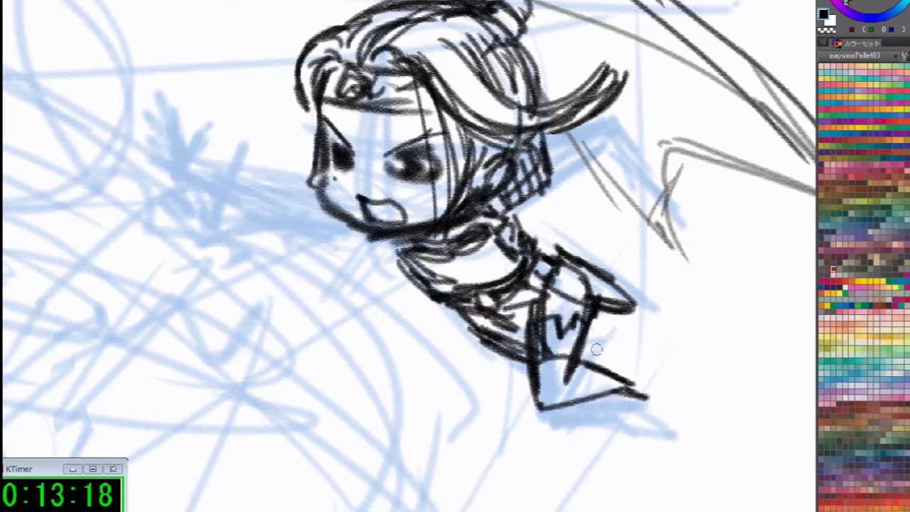
# Extend the near foot to a sharp point and add curved wrap lines around the lower leg
pyautogui.moveTo(597, 349); pyautogui.dragTo(664, 410)
pyautogui.moveTo(617, 390); pyautogui.dragTo(681, 424)
pyautogui.moveTo(569, 356); pyautogui.dragTo(573, 406)
pyautogui.moveTo(588, 360); pyautogui.dragTo(603, 400)
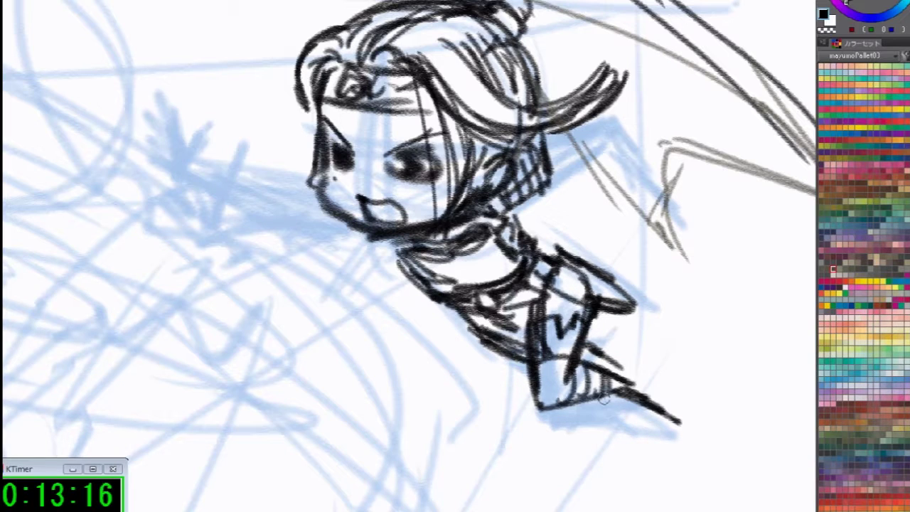
# Draw the rear arm stretched back from the shoulder with a small hand and a cross-hatched sleeve
pyautogui.moveTo(547, 176)
pyautogui.mouseDown()
pyautogui.moveTo(578, 139)
pyautogui.moveTo(594, 137)
pyautogui.moveTo(590, 127)
pyautogui.mouseUp()
pyautogui.moveTo(541, 152)
pyautogui.mouseDown()
pyautogui.moveTo(588, 132)
pyautogui.moveTo(643, 181)
pyautogui.mouseUp()
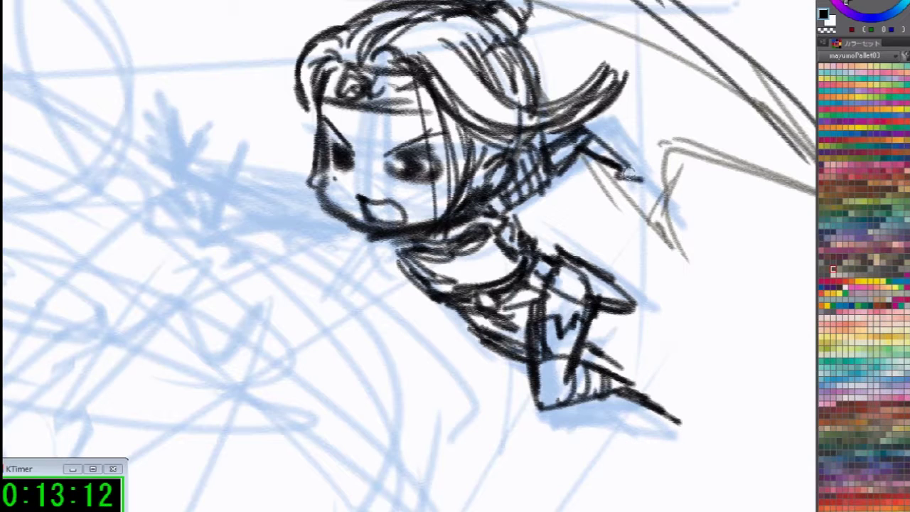
pyautogui.moveTo(602, 139); pyautogui.dragTo(553, 163)
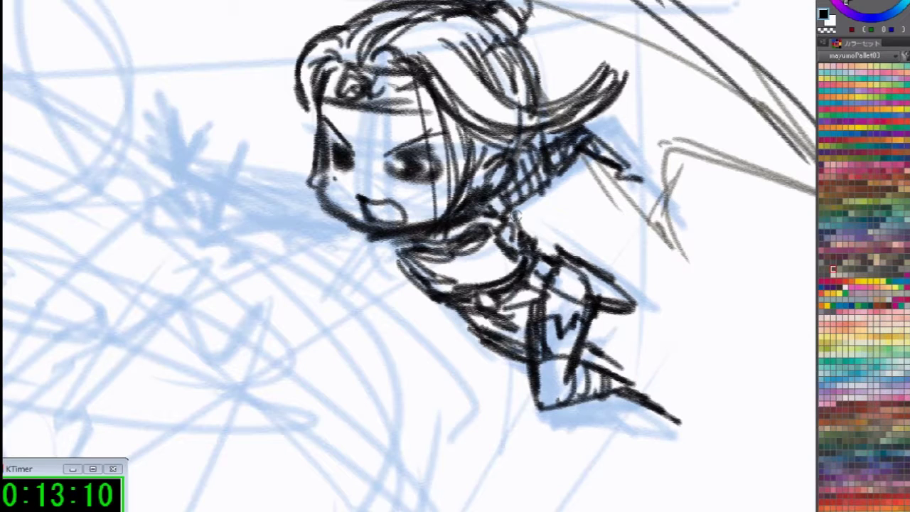
# Draw the front arm reaching forward with a spread-fingered hand and curved wrap lines around the forearm
pyautogui.moveTo(183, 162)
pyautogui.mouseDown()
pyautogui.moveTo(194, 134)
pyautogui.moveTo(187, 165)
pyautogui.moveTo(166, 112)
pyautogui.moveTo(181, 149)
pyautogui.moveTo(168, 141)
pyautogui.moveTo(162, 156)
pyautogui.moveTo(130, 158)
pyautogui.moveTo(139, 176)
pyautogui.mouseUp()
pyautogui.moveTo(169, 148)
pyautogui.mouseDown()
pyautogui.moveTo(163, 167)
pyautogui.moveTo(186, 182)
pyautogui.moveTo(236, 161)
pyautogui.moveTo(246, 174)
pyautogui.mouseUp()
pyautogui.moveTo(186, 182)
pyautogui.mouseDown()
pyautogui.moveTo(246, 199)
pyautogui.moveTo(234, 199)
pyautogui.mouseUp()
pyautogui.moveTo(201, 158)
pyautogui.mouseDown()
pyautogui.moveTo(283, 187)
pyautogui.moveTo(318, 183)
pyautogui.mouseUp()
pyautogui.moveTo(236, 200); pyautogui.dragTo(337, 219)
pyautogui.moveTo(313, 171); pyautogui.dragTo(318, 206)
pyautogui.moveTo(282, 172)
pyautogui.mouseDown()
pyautogui.moveTo(288, 187)
pyautogui.moveTo(263, 205)
pyautogui.mouseUp()
pyautogui.moveTo(200, 165); pyautogui.dragTo(213, 186)
# Join the reaching arm to the torso below the chin and add fold strokes around the neck and shoulders
pyautogui.moveTo(306, 204)
pyautogui.mouseDown()
pyautogui.moveTo(369, 215)
pyautogui.moveTo(384, 240)
pyautogui.mouseUp()
pyautogui.moveTo(331, 218); pyautogui.dragTo(391, 272)
pyautogui.moveTo(505, 198); pyautogui.dragTo(546, 212)
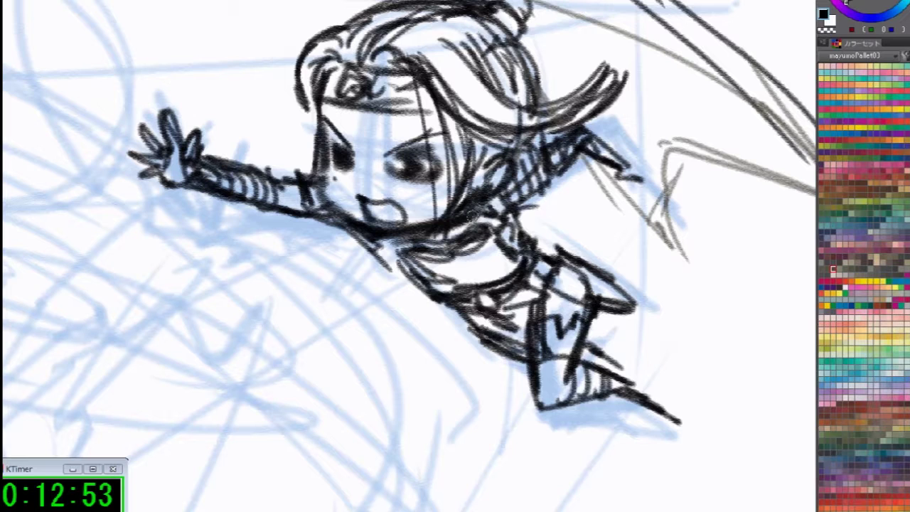
pyautogui.moveTo(408, 229); pyautogui.dragTo(348, 247)
pyautogui.moveTo(431, 270); pyautogui.dragTo(408, 280)
pyautogui.moveTo(607, 142); pyautogui.dragTo(501, 210)
pyautogui.moveTo(413, 285); pyautogui.dragTo(460, 289)
pyautogui.moveTo(332, 262); pyautogui.dragTo(353, 281)
pyautogui.moveTo(294, 264)
pyautogui.mouseDown()
pyautogui.moveTo(340, 279)
pyautogui.moveTo(374, 261)
pyautogui.moveTo(351, 284)
pyautogui.mouseUp()
# Draw long curved scarf tails trailing back from the neck past the rear hand
pyautogui.moveTo(407, 267); pyautogui.dragTo(632, 229)
pyautogui.moveTo(415, 278)
pyautogui.mouseDown()
pyautogui.moveTo(654, 139)
pyautogui.moveTo(735, 75)
pyautogui.mouseUp()
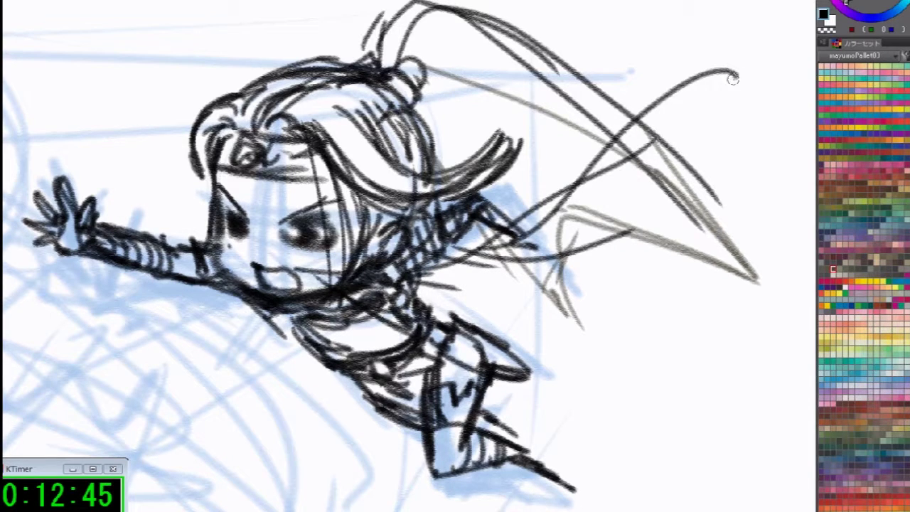
pyautogui.moveTo(507, 218)
pyautogui.mouseDown()
pyautogui.moveTo(569, 171)
pyautogui.moveTo(703, 103)
pyautogui.moveTo(732, 128)
pyautogui.mouseUp()
pyautogui.moveTo(622, 117); pyautogui.dragTo(733, 129)
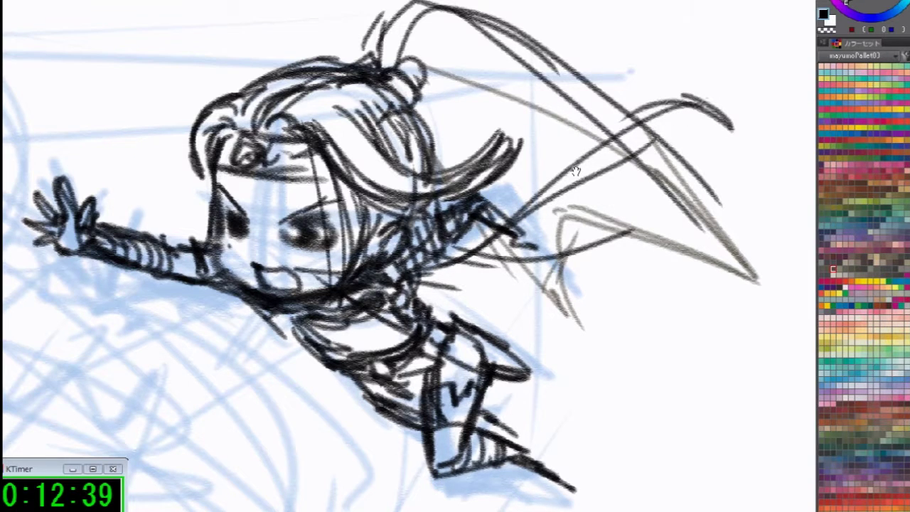
# Erase the long ponytail and its gray ends along with the overlapping parts of the scarf tails
pyautogui.moveTo(579, 118); pyautogui.dragTo(615, 213)
pyautogui.moveTo(602, 166)
pyautogui.mouseDown()
pyautogui.moveTo(514, 142)
pyautogui.moveTo(548, 134)
pyautogui.moveTo(573, 194)
pyautogui.moveTo(534, 130)
pyautogui.moveTo(634, 201)
pyautogui.moveTo(613, 222)
pyautogui.moveTo(731, 267)
pyautogui.moveTo(624, 303)
pyautogui.moveTo(680, 327)
pyautogui.moveTo(718, 361)
pyautogui.moveTo(780, 327)
pyautogui.moveTo(619, 263)
pyautogui.mouseUp()
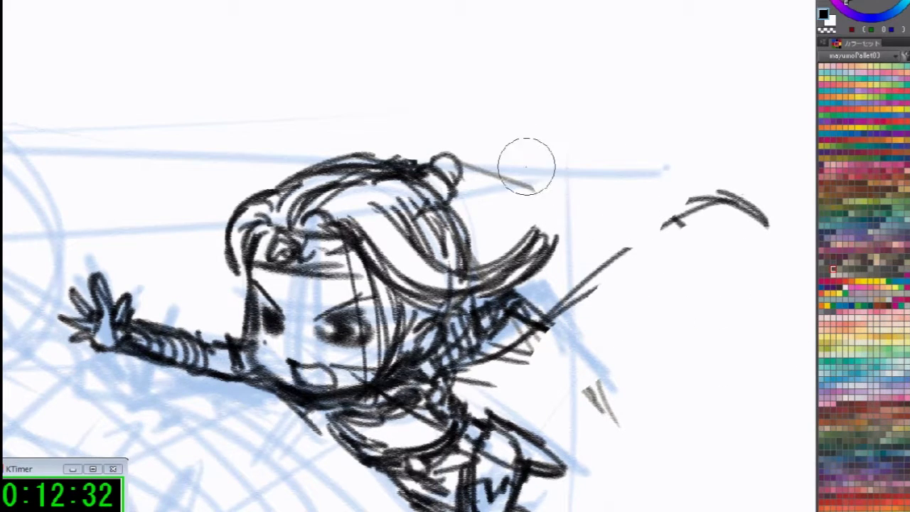
pyautogui.press('p')
# Redraw the start of the ponytail above the hair tie, with long nearly horizontal strands streaming straight back
pyautogui.moveTo(427, 159)
pyautogui.mouseDown()
pyautogui.moveTo(434, 121)
pyautogui.moveTo(470, 103)
pyautogui.moveTo(519, 93)
pyautogui.mouseUp()
pyautogui.moveTo(474, 165); pyautogui.dragTo(627, 178)
pyautogui.moveTo(432, 121)
pyautogui.mouseDown()
pyautogui.moveTo(443, 151)
pyautogui.moveTo(581, 112)
pyautogui.mouseUp()
pyautogui.moveTo(454, 150); pyautogui.dragTo(531, 97)
pyautogui.moveTo(468, 172)
pyautogui.mouseDown()
pyautogui.moveTo(489, 163)
pyautogui.moveTo(803, 165)
pyautogui.mouseUp()
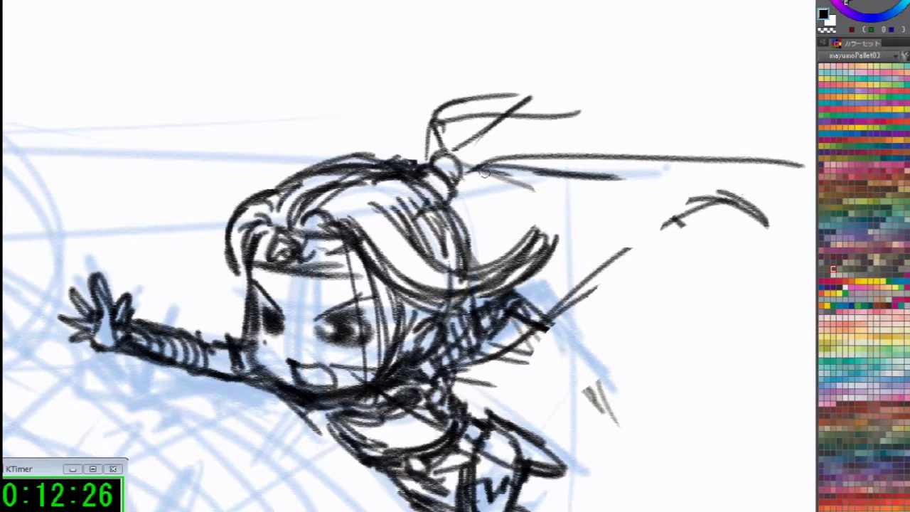
# Complete the ponytail's upper edge, bring it to a sharp tip and add a jagged point underneath
pyautogui.moveTo(573, 174); pyautogui.dragTo(458, 114)
pyautogui.moveTo(372, 101); pyautogui.dragTo(610, 100)
pyautogui.moveTo(361, 82)
pyautogui.mouseDown()
pyautogui.moveTo(474, 45)
pyautogui.moveTo(591, 47)
pyautogui.mouseUp()
pyautogui.moveTo(557, 97)
pyautogui.mouseDown()
pyautogui.moveTo(720, 116)
pyautogui.moveTo(518, 53)
pyautogui.moveTo(680, 101)
pyautogui.mouseUp()
pyautogui.moveTo(475, 93); pyautogui.dragTo(564, 141)
pyautogui.moveTo(530, 99)
pyautogui.mouseDown()
pyautogui.moveTo(724, 116)
pyautogui.moveTo(538, 39)
pyautogui.mouseUp()
# Redraw the scarf tails with overlapping curves from the rear hand, arching beneath the ponytail and drooping at the ends
pyautogui.moveTo(430, 264); pyautogui.dragTo(684, 167)
pyautogui.moveTo(601, 141); pyautogui.dragTo(691, 236)
pyautogui.moveTo(558, 167); pyautogui.dragTo(687, 206)
pyautogui.moveTo(434, 250); pyautogui.dragTo(634, 182)
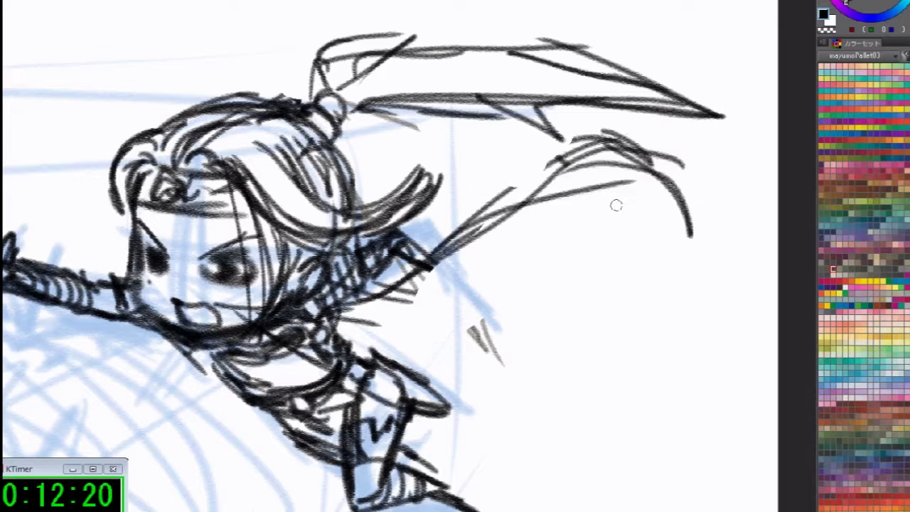
pyautogui.moveTo(355, 483)
pyautogui.mouseDown()
pyautogui.moveTo(627, 275)
pyautogui.moveTo(610, 165)
pyautogui.moveTo(532, 246)
pyautogui.mouseUp()
pyautogui.hotkey('ctrl', 'z')
pyautogui.moveTo(446, 226)
pyautogui.mouseDown()
pyautogui.moveTo(535, 178)
pyautogui.moveTo(589, 195)
pyautogui.mouseUp()
pyautogui.moveTo(484, 196); pyautogui.dragTo(598, 223)
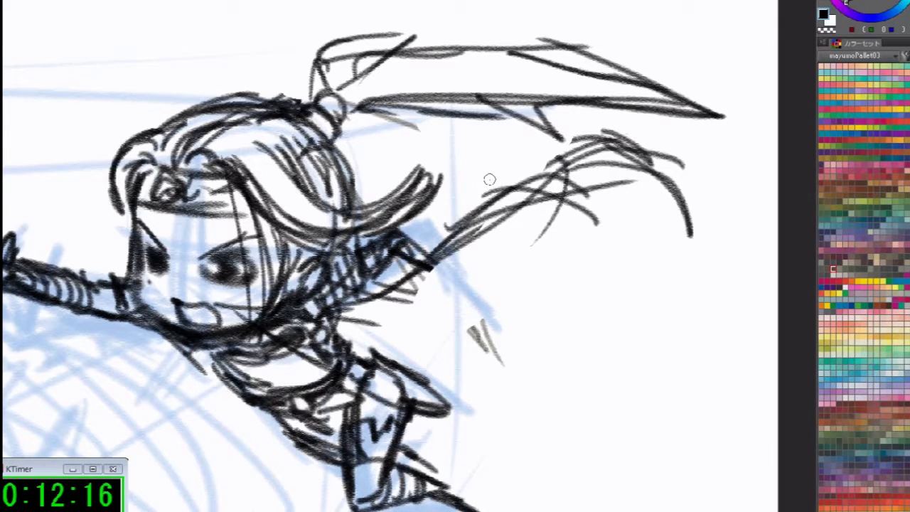
# Widen the flying figure's scarf tails with broad arcs above and below the existing strands, drooping at the far ends
pyautogui.moveTo(428, 206); pyautogui.dragTo(485, 154)
pyautogui.moveTo(443, 174); pyautogui.dragTo(561, 146)
pyautogui.moveTo(569, 148); pyautogui.dragTo(615, 193)
pyautogui.moveTo(463, 214); pyautogui.dragTo(597, 276)
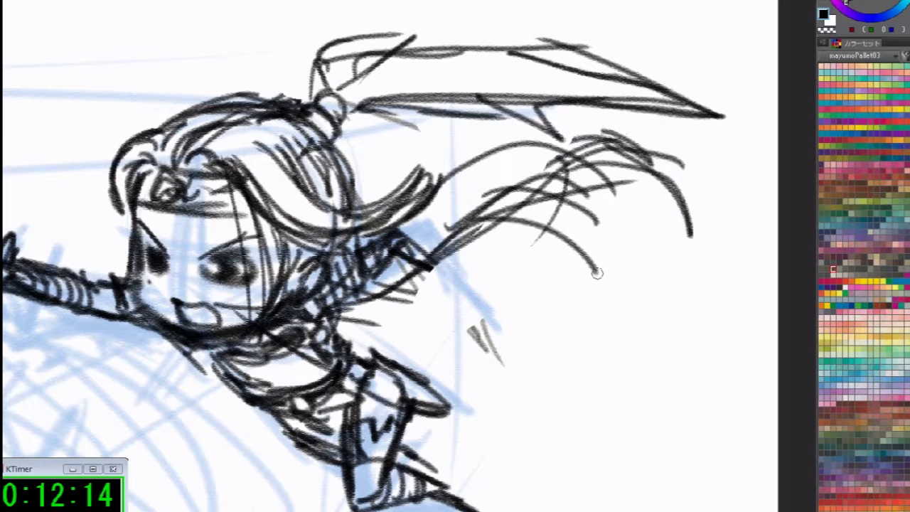
# Close the scarf tail's drooping lower end with a curved stroke and add a wavy strand behind the hair
pyautogui.moveTo(572, 160); pyautogui.dragTo(608, 257)
pyautogui.moveTo(486, 148)
pyautogui.mouseDown()
pyautogui.moveTo(446, 142)
pyautogui.moveTo(360, 172)
pyautogui.mouseUp()
pyautogui.moveTo(455, 250); pyautogui.dragTo(595, 260)
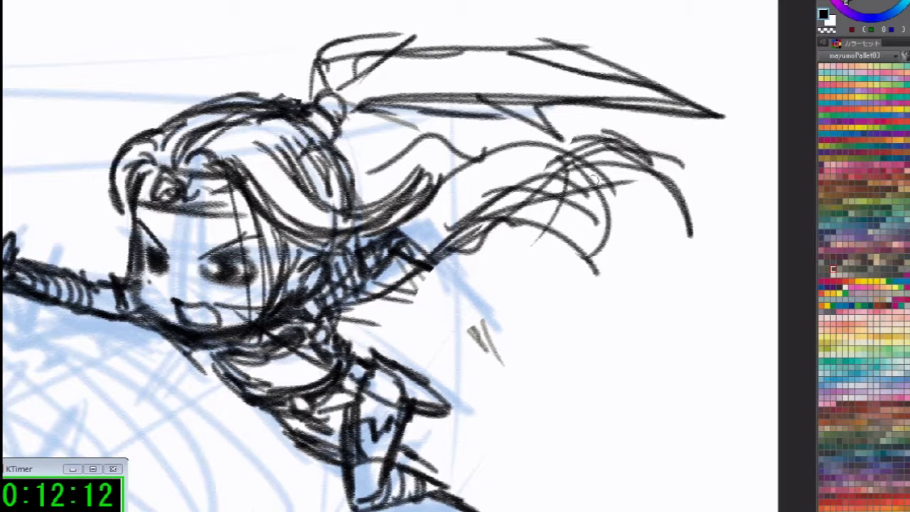
pyautogui.moveTo(588, 175); pyautogui.dragTo(626, 269)
pyautogui.moveTo(422, 259); pyautogui.dragTo(448, 282)
pyautogui.moveTo(476, 328); pyautogui.dragTo(495, 323)
# Add strands to the flying figure's hair and front side lock, darken the headband line and hatch the back of the head
pyautogui.moveTo(531, 306); pyautogui.dragTo(768, 237)
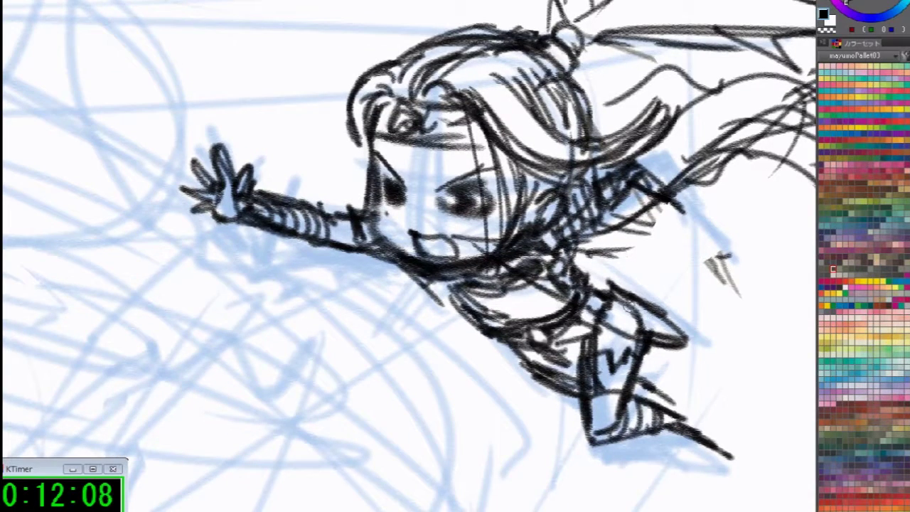
pyautogui.moveTo(601, 288); pyautogui.dragTo(725, 316)
pyautogui.moveTo(592, 103); pyautogui.dragTo(700, 183)
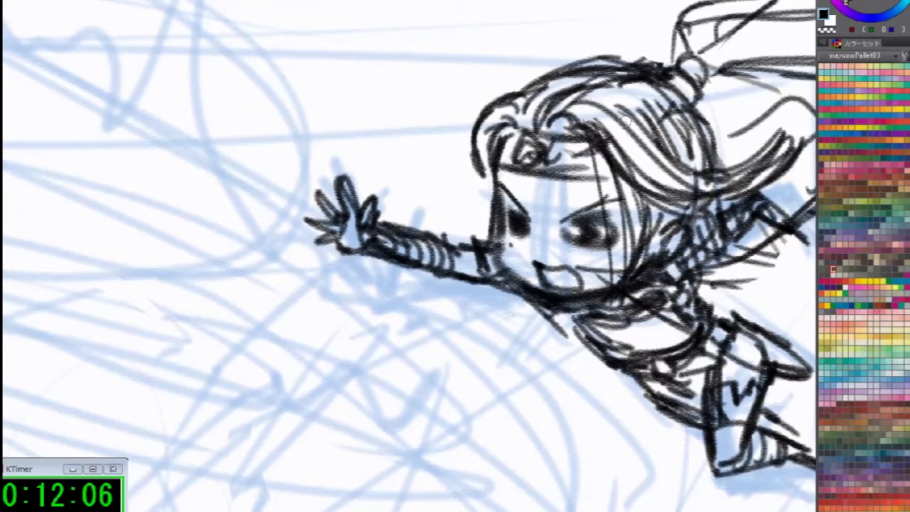
pyautogui.moveTo(639, 140); pyautogui.dragTo(689, 162)
pyautogui.moveTo(497, 116); pyautogui.dragTo(493, 203)
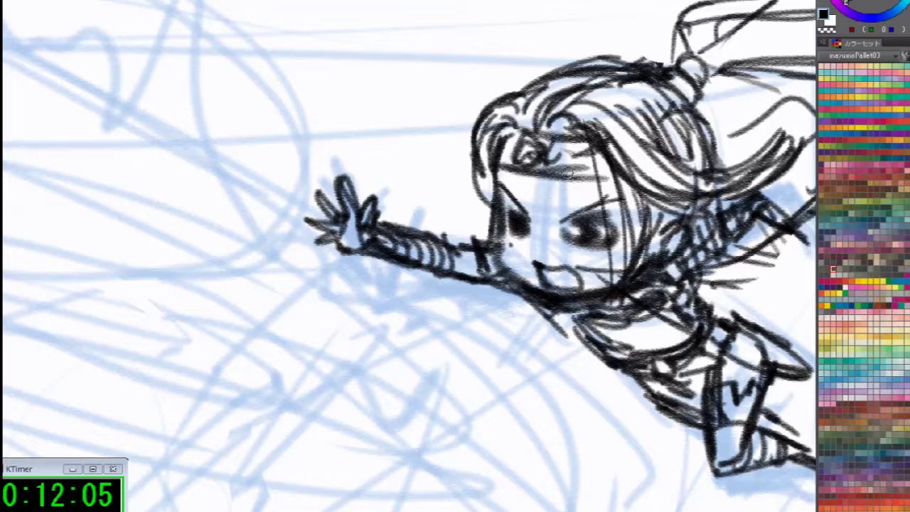
pyautogui.moveTo(589, 168); pyautogui.dragTo(615, 173)
pyautogui.moveTo(509, 171); pyautogui.dragTo(623, 180)
pyautogui.moveTo(666, 135); pyautogui.dragTo(710, 133)
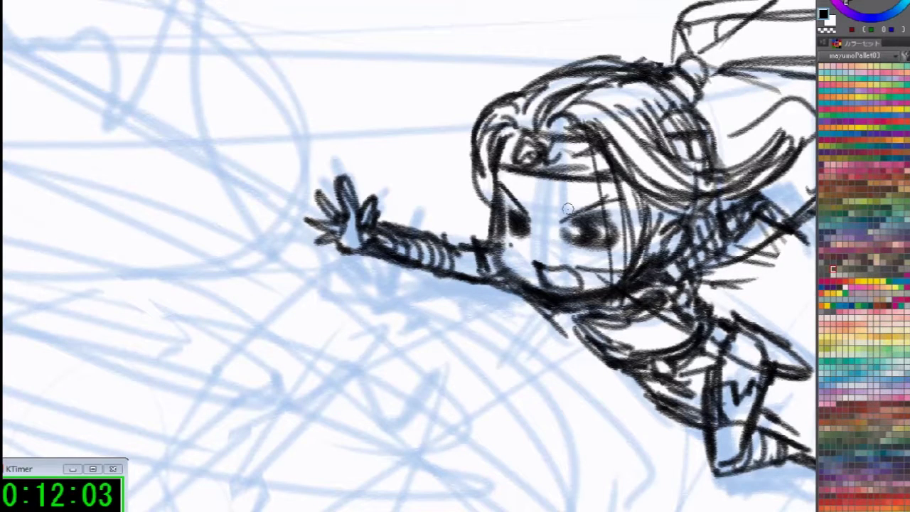
# Redraw the flying figure's jaw and chin higher with thick dark strokes along the scarf beneath the mouth
pyautogui.scroll(2, 567, 208)
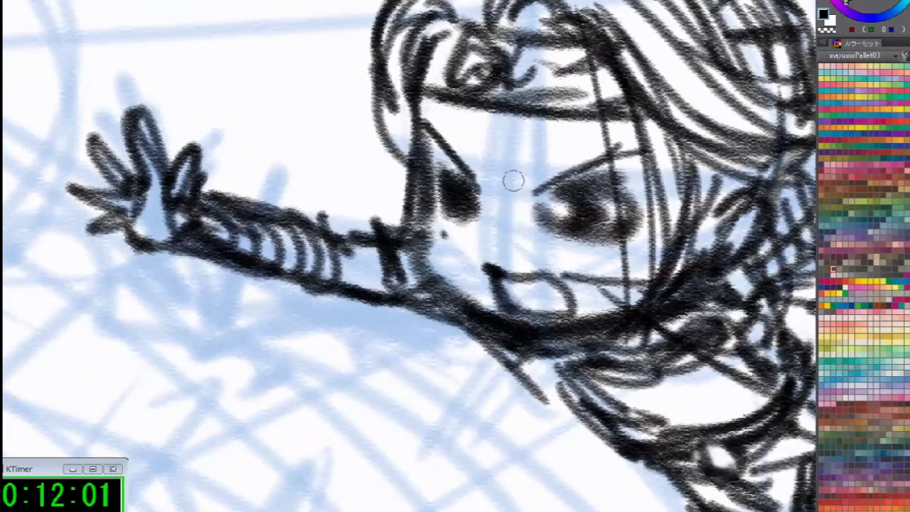
pyautogui.moveTo(400, 242); pyautogui.dragTo(464, 291)
pyautogui.moveTo(406, 265)
pyautogui.mouseDown()
pyautogui.moveTo(466, 293)
pyautogui.moveTo(517, 299)
pyautogui.mouseUp()
pyautogui.moveTo(449, 286); pyautogui.dragTo(610, 302)
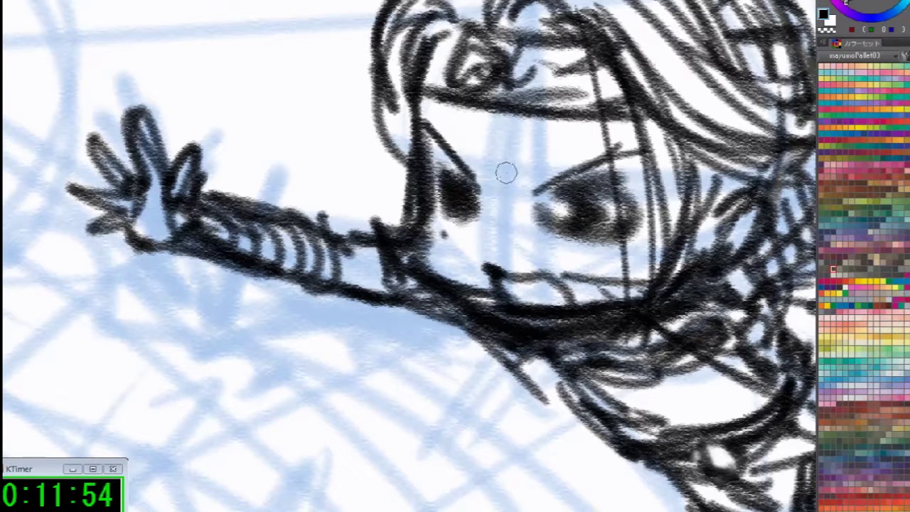
# Lasso the flying figure's front eye with its brow and enlarge the selection slightly in place
pyautogui.moveTo(493, 219); pyautogui.dragTo(440, 233)
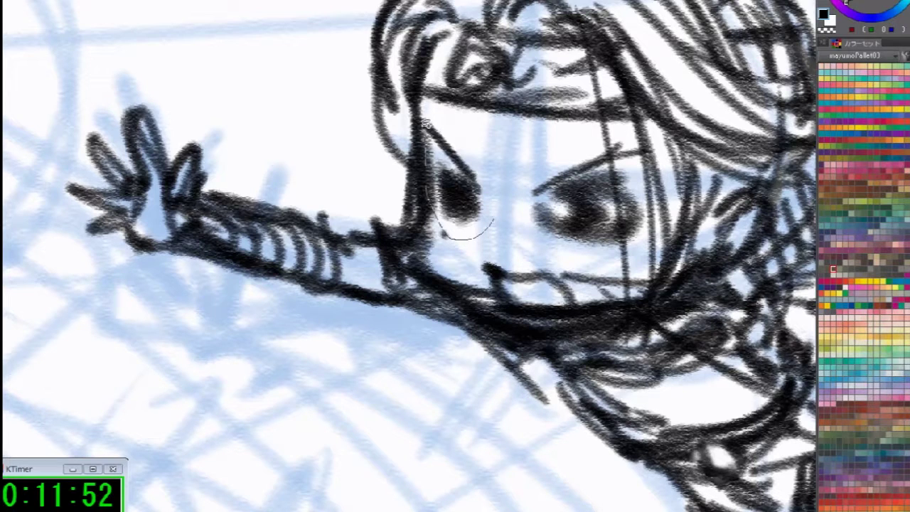
pyautogui.moveTo(455, 118)
pyautogui.mouseDown()
pyautogui.moveTo(502, 182)
pyautogui.moveTo(465, 239)
pyautogui.mouseUp()
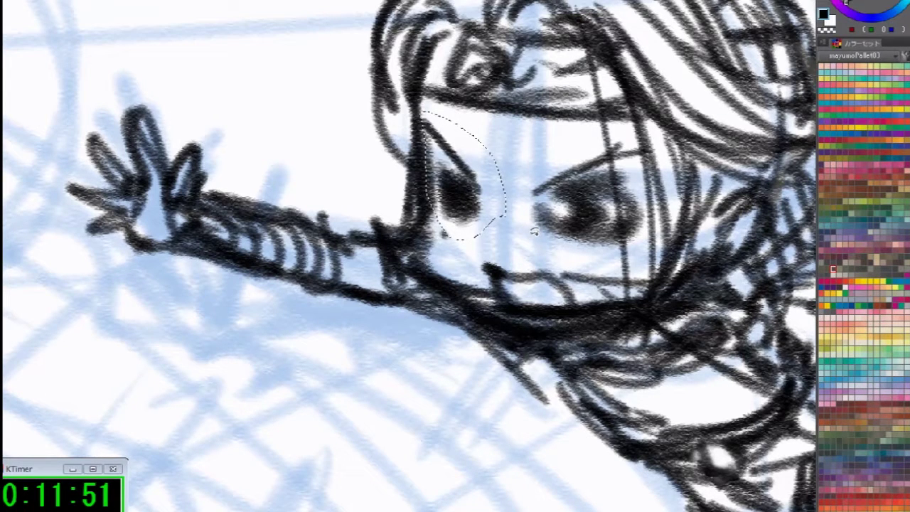
pyautogui.hotkey('ctrl', 't')
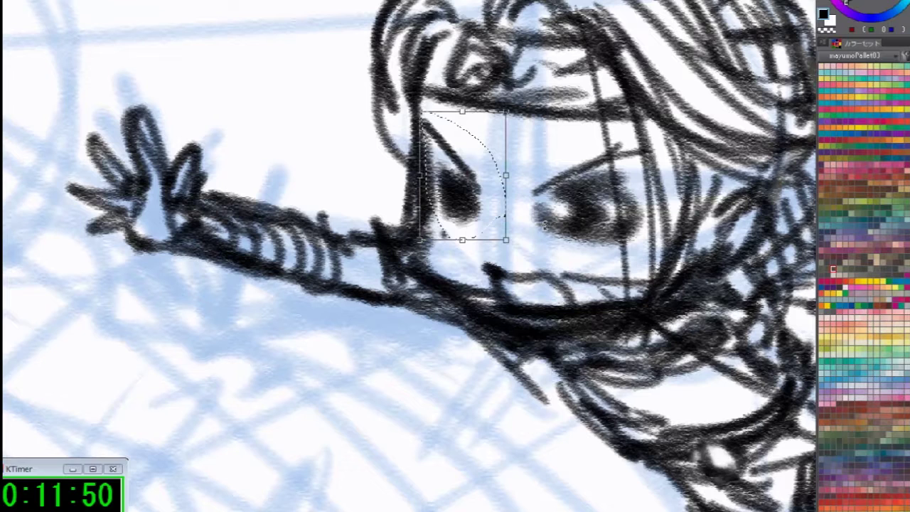
pyautogui.moveTo(507, 175); pyautogui.dragTo(532, 179)
pyautogui.moveTo(480, 211); pyautogui.dragTo(469, 209)
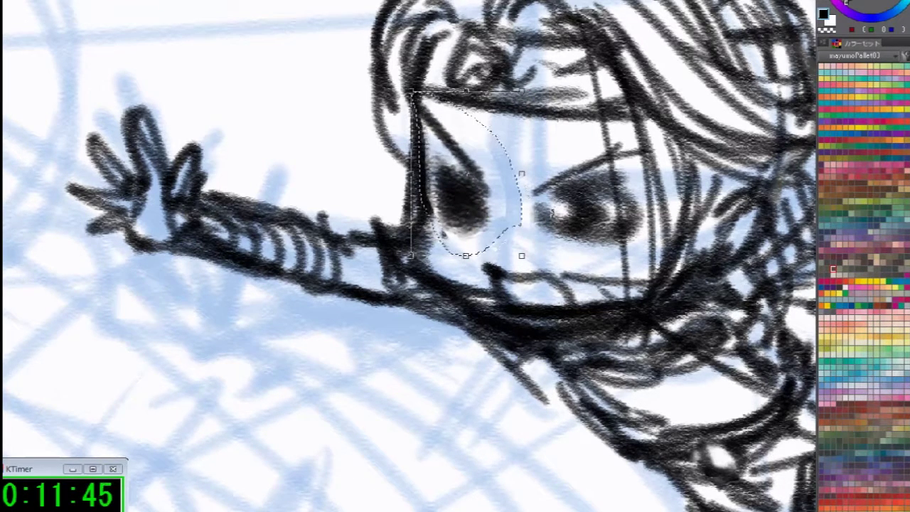
pyautogui.press('Return')
# Lasso the flying figure's larger eye with its brow, enlarge it slightly toward the hair and clear the selection
pyautogui.moveTo(561, 256)
pyautogui.mouseDown()
pyautogui.moveTo(537, 240)
pyautogui.moveTo(560, 167)
pyautogui.moveTo(592, 248)
pyautogui.mouseUp()
pyautogui.moveTo(589, 137); pyautogui.dragTo(651, 132)
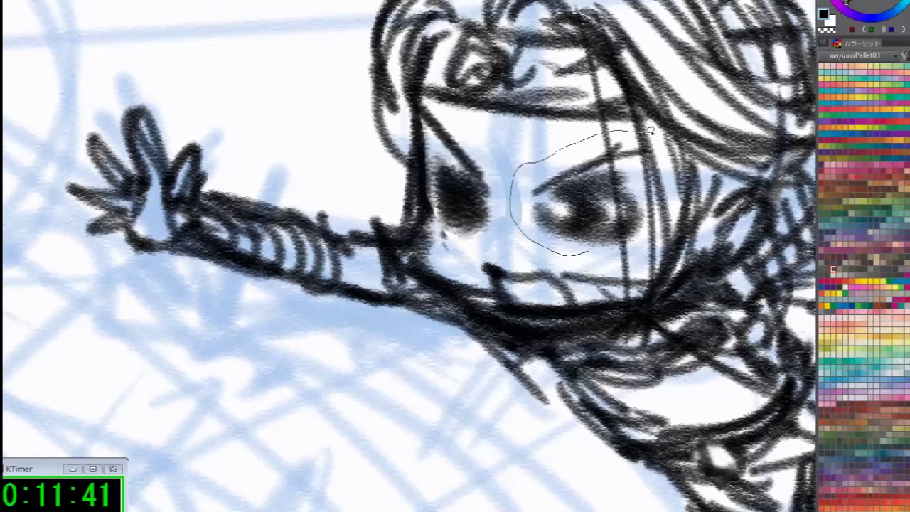
pyautogui.moveTo(660, 164)
pyautogui.mouseDown()
pyautogui.moveTo(661, 214)
pyautogui.moveTo(634, 242)
pyautogui.mouseUp()
pyautogui.hotkey('ctrl', 't')
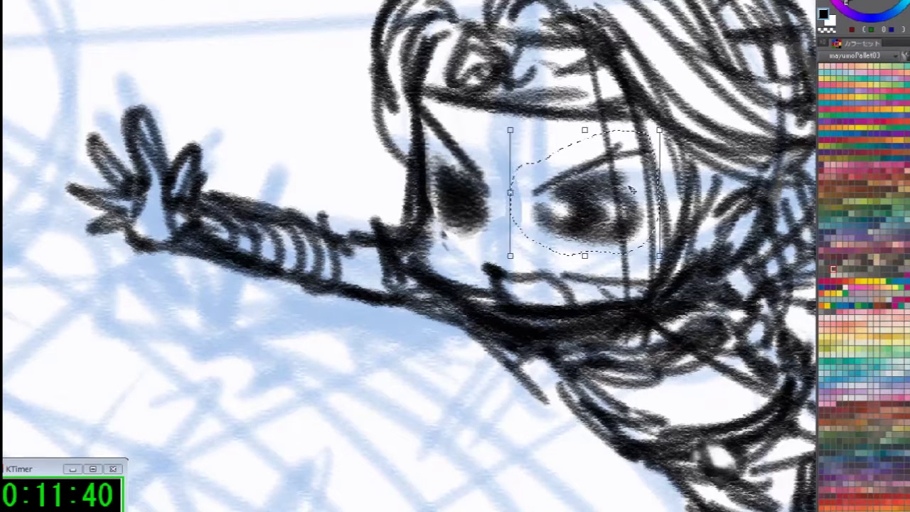
pyautogui.moveTo(660, 192); pyautogui.dragTo(690, 211)
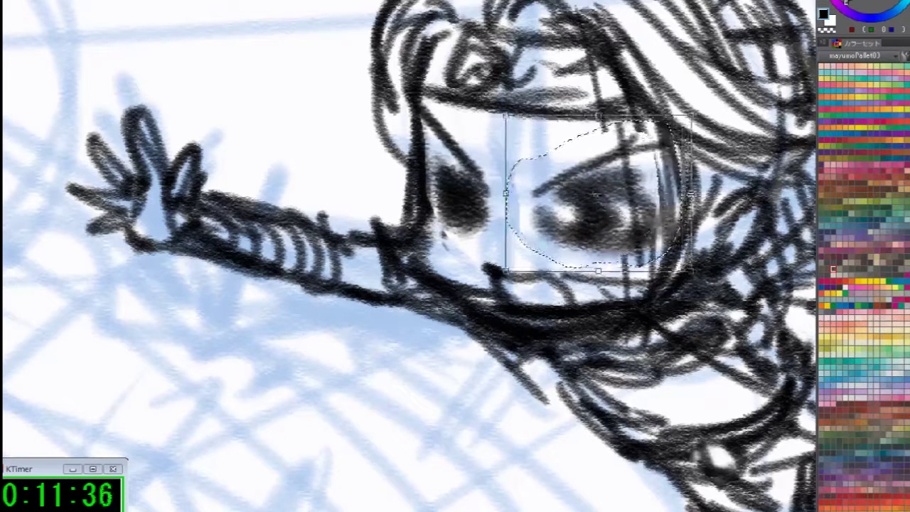
pyautogui.press('Return')
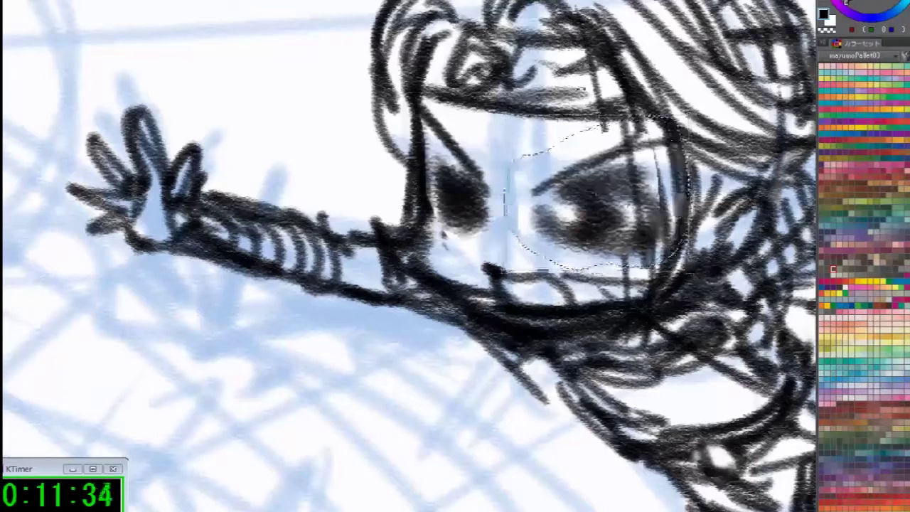
pyautogui.hotkey('ctrl', 'd')
# Redraw the laughing horned figure's cheek and jaw with a fuller rounded curve beside the raised hand
pyautogui.scroll(-6, 465, 245)
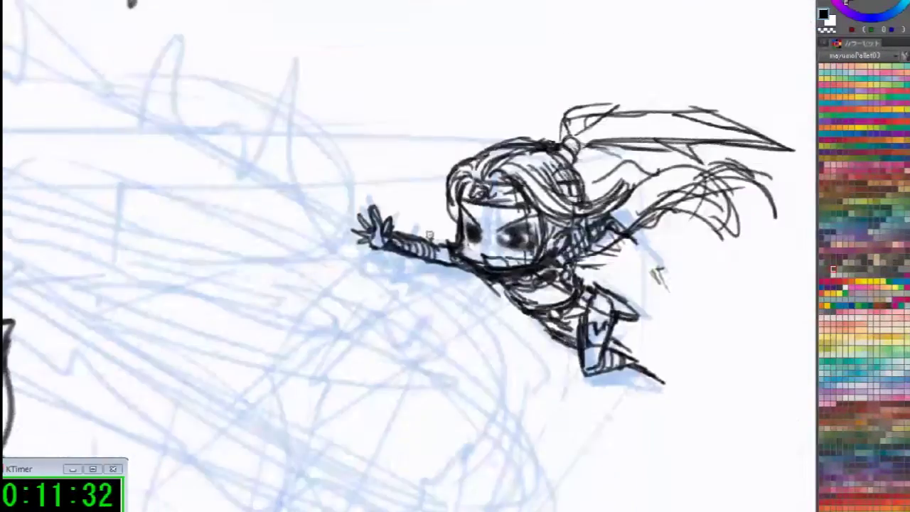
pyautogui.scroll(1, 451, 292)
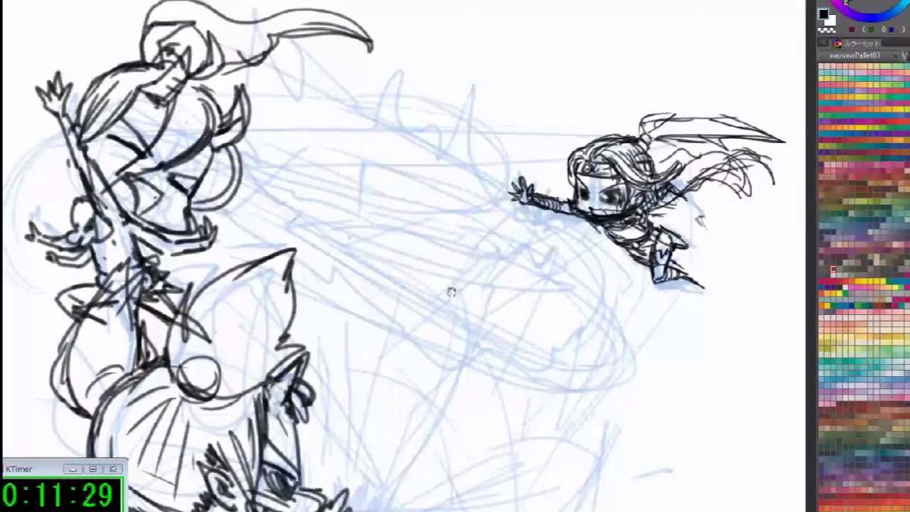
pyautogui.moveTo(613, 282); pyautogui.dragTo(528, 172)
pyautogui.moveTo(433, 327); pyautogui.dragTo(647, 246)
pyautogui.moveTo(552, 322); pyautogui.dragTo(569, 363)
pyautogui.scroll(-4, 569, 364)
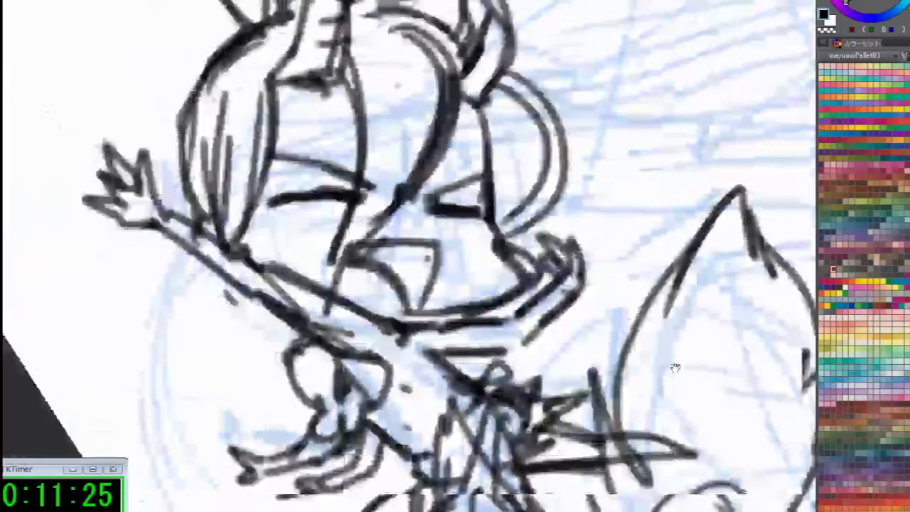
pyautogui.scroll(5, 596, 308)
pyautogui.moveTo(597, 308); pyautogui.dragTo(588, 308)
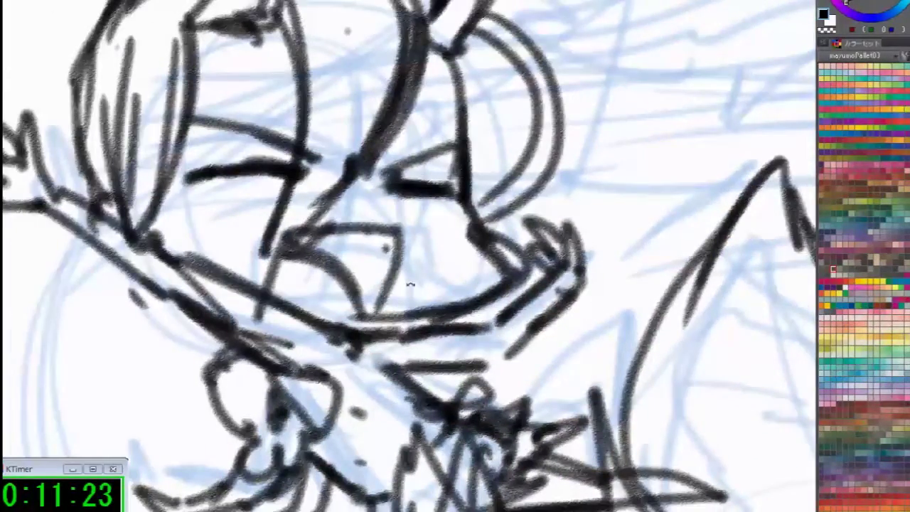
pyautogui.press('h')
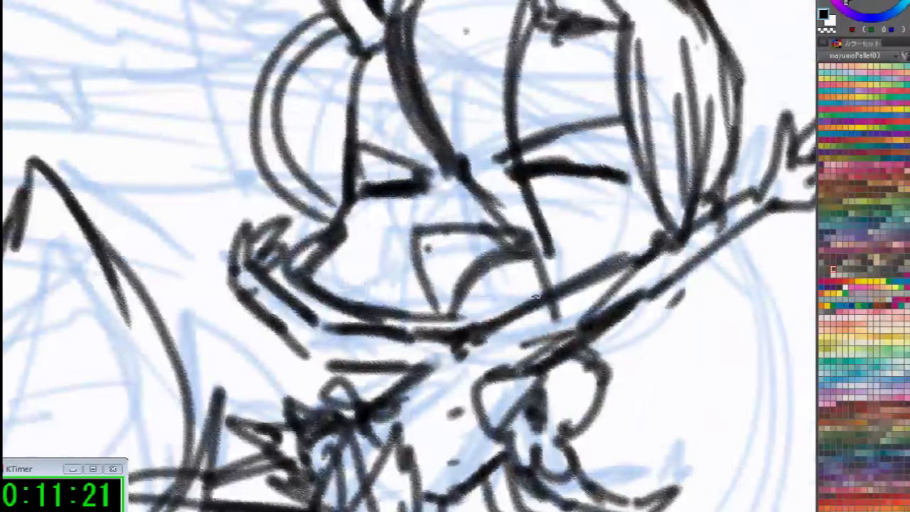
pyautogui.moveTo(348, 91)
pyautogui.mouseDown()
pyautogui.moveTo(346, 235)
pyautogui.moveTo(332, 263)
pyautogui.moveTo(354, 301)
pyautogui.mouseUp()
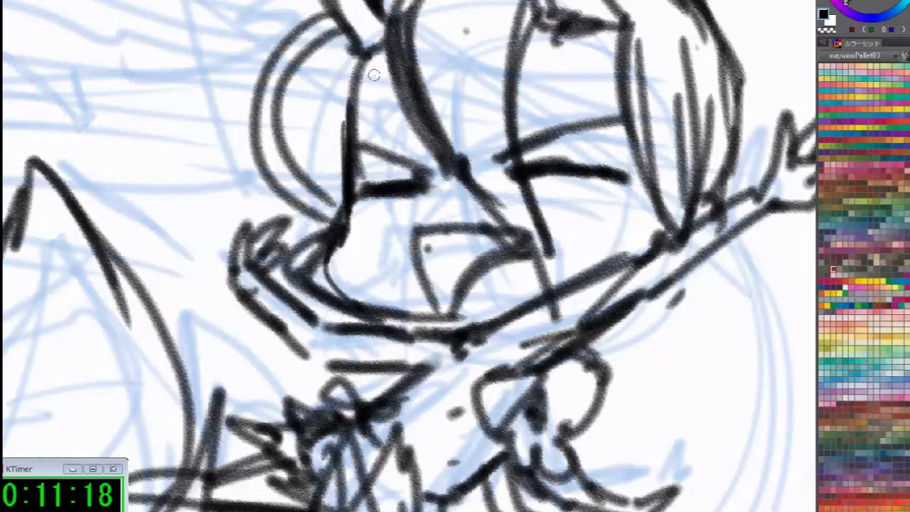
pyautogui.moveTo(343, 146)
pyautogui.mouseDown()
pyautogui.moveTo(341, 229)
pyautogui.moveTo(325, 288)
pyautogui.moveTo(383, 307)
pyautogui.mouseUp()
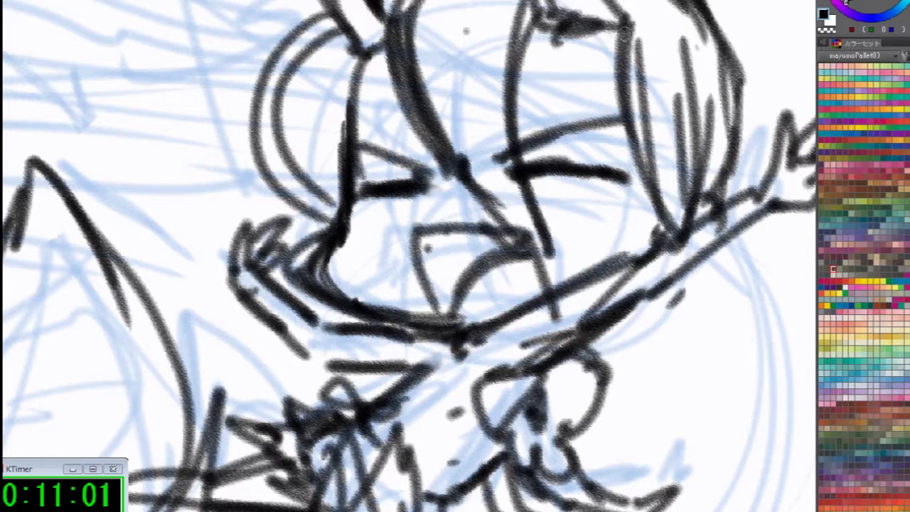
# Thicken the strands of the horned figure's long side lock and add short strokes between the jaw and raised arm
pyautogui.moveTo(617, 29); pyautogui.dragTo(677, 238)
pyautogui.moveTo(661, 137); pyautogui.dragTo(684, 239)
pyautogui.moveTo(699, 129); pyautogui.dragTo(688, 250)
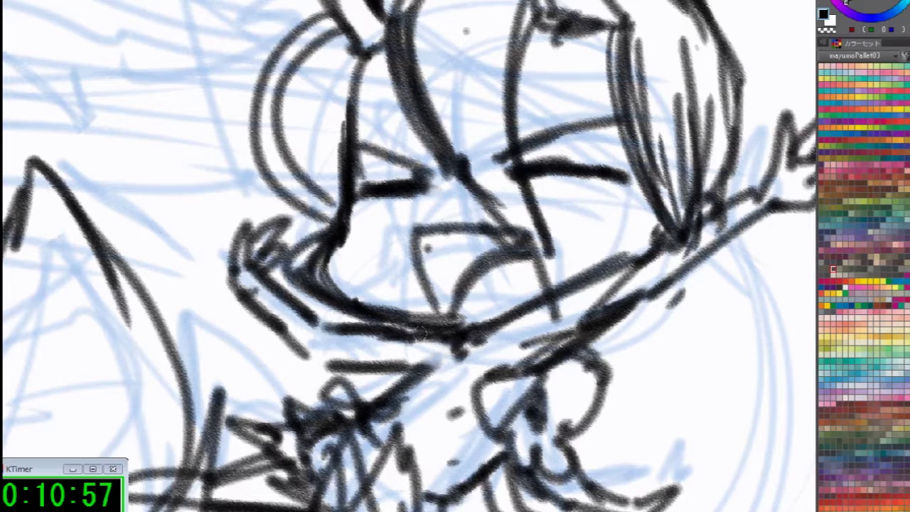
pyautogui.moveTo(594, 302); pyautogui.dragTo(629, 281)
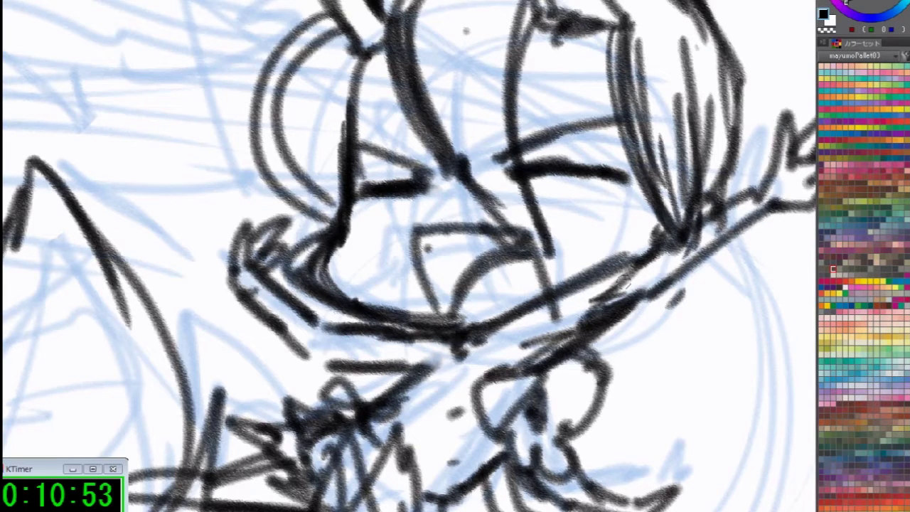
pyautogui.press('h')
# Start the large swoosh with a short arc and a straight stroke at its narrow end near the figure's horns
pyautogui.moveTo(257, 264); pyautogui.dragTo(456, 264)
pyautogui.moveTo(349, 250)
pyautogui.mouseDown()
pyautogui.moveTo(283, 177)
pyautogui.moveTo(300, 248)
pyautogui.moveTo(352, 289)
pyautogui.moveTo(263, 177)
pyautogui.moveTo(359, 305)
pyautogui.moveTo(444, 347)
pyautogui.mouseUp()
pyautogui.scroll(-4, 586, 351)
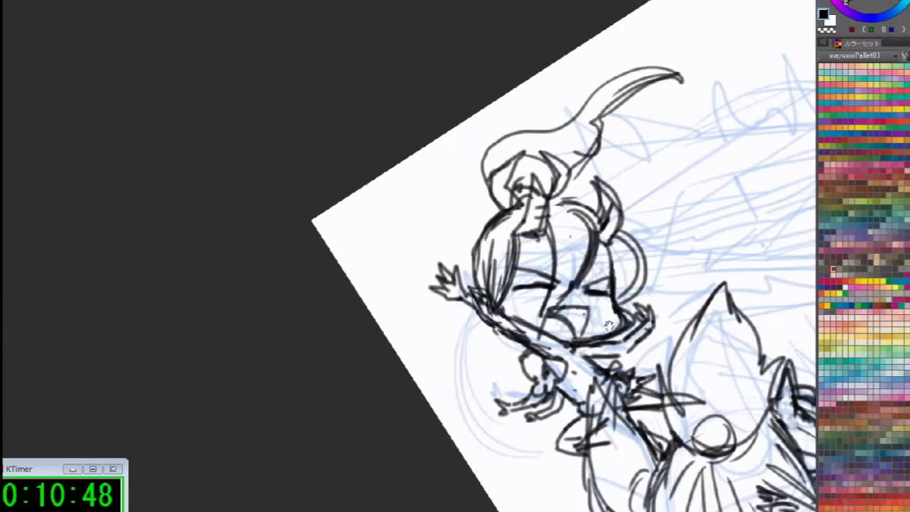
pyautogui.moveTo(691, 316); pyautogui.dragTo(407, 266)
pyautogui.scroll(1, 517, 326)
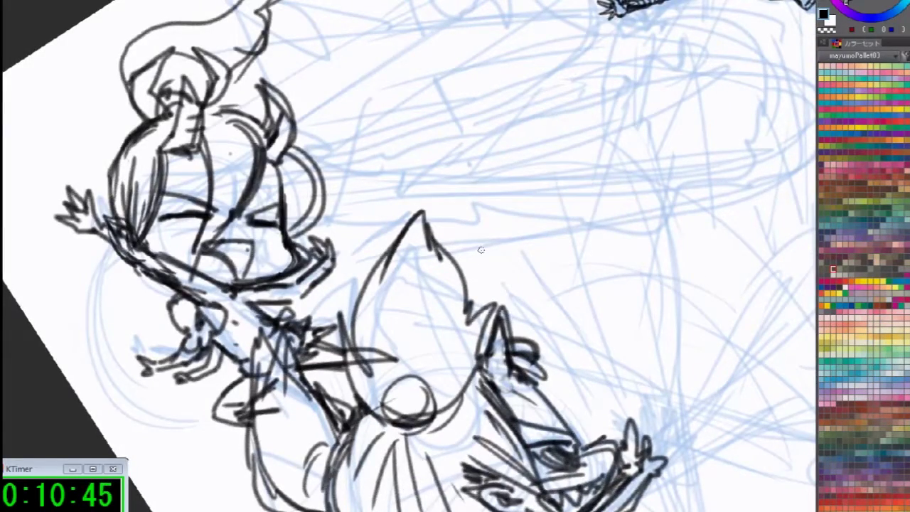
pyautogui.press('h')
pyautogui.hotkey('ctrl', '@')
pyautogui.moveTo(465, 261); pyautogui.dragTo(606, 206)
pyautogui.moveTo(429, 325); pyautogui.dragTo(515, 411)
pyautogui.moveTo(568, 78)
pyautogui.mouseDown()
pyautogui.moveTo(549, 74)
pyautogui.moveTo(556, 84)
pyautogui.moveTo(423, 48)
pyautogui.mouseUp()
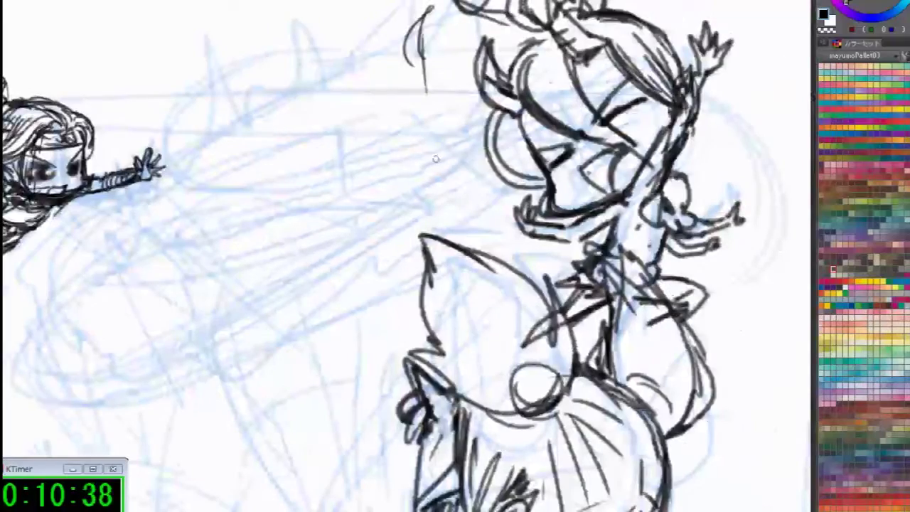
# Draw the swoosh's long overlapping curves sweeping toward the flying figure's outstretched hand and looping back underneath
pyautogui.moveTo(455, 177); pyautogui.dragTo(373, 211)
pyautogui.moveTo(314, 237)
pyautogui.mouseDown()
pyautogui.moveTo(84, 215)
pyautogui.moveTo(292, 165)
pyautogui.moveTo(428, 94)
pyautogui.mouseUp()
pyautogui.moveTo(603, 41); pyautogui.dragTo(337, 210)
pyautogui.moveTo(612, 14); pyautogui.dragTo(509, 186)
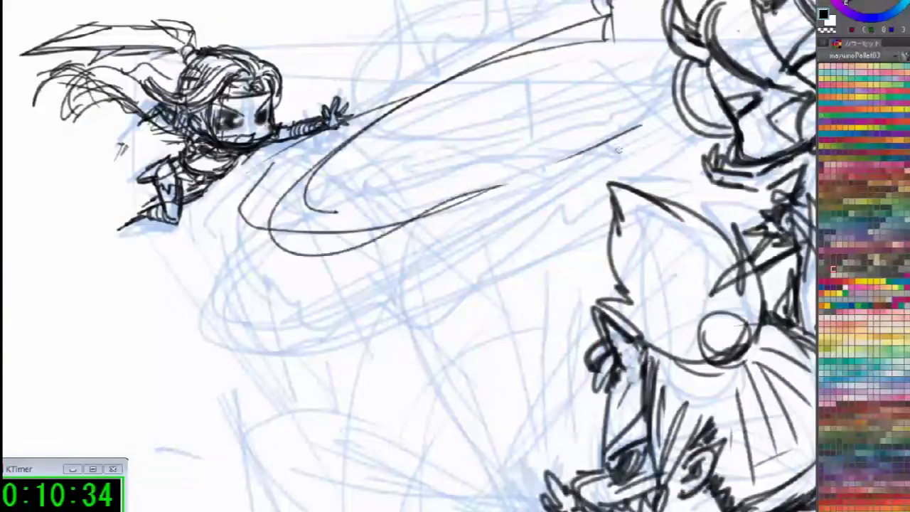
pyautogui.moveTo(672, 133); pyautogui.dragTo(293, 203)
pyautogui.moveTo(582, 1)
pyautogui.mouseDown()
pyautogui.moveTo(586, 27)
pyautogui.moveTo(543, 26)
pyautogui.moveTo(514, 2)
pyautogui.moveTo(511, 27)
pyautogui.moveTo(472, 44)
pyautogui.mouseUp()
pyautogui.moveTo(466, 5)
pyautogui.mouseDown()
pyautogui.moveTo(459, 50)
pyautogui.moveTo(421, 2)
pyautogui.moveTo(363, 98)
pyautogui.moveTo(336, 93)
pyautogui.moveTo(336, 119)
pyautogui.mouseUp()
pyautogui.moveTo(314, 144)
pyautogui.mouseDown()
pyautogui.moveTo(282, 168)
pyautogui.moveTo(293, 212)
pyautogui.mouseUp()
pyautogui.moveTo(445, 162)
pyautogui.mouseDown()
pyautogui.moveTo(367, 149)
pyautogui.moveTo(378, 183)
pyautogui.mouseUp()
pyautogui.moveTo(320, 244)
pyautogui.mouseDown()
pyautogui.moveTo(372, 275)
pyautogui.moveTo(356, 305)
pyautogui.moveTo(420, 260)
pyautogui.moveTo(437, 291)
pyautogui.moveTo(546, 195)
pyautogui.moveTo(605, 170)
pyautogui.mouseUp()
# Fill out the swoosh with streaks, scalloped wave-like edges and small marks between the flying and horned figures
pyautogui.moveTo(449, 165); pyautogui.dragTo(523, 139)
pyautogui.moveTo(478, 135); pyautogui.dragTo(534, 111)
pyautogui.moveTo(560, 145); pyautogui.dragTo(675, 117)
pyautogui.moveTo(610, 181)
pyautogui.mouseDown()
pyautogui.moveTo(643, 136)
pyautogui.moveTo(704, 110)
pyautogui.mouseUp()
pyautogui.moveTo(615, 13); pyautogui.dragTo(626, 28)
pyautogui.moveTo(631, 69); pyautogui.dragTo(526, 213)
pyautogui.moveTo(534, 99); pyautogui.dragTo(532, 123)
pyautogui.moveTo(433, 92)
pyautogui.mouseDown()
pyautogui.moveTo(459, 97)
pyautogui.moveTo(436, 78)
pyautogui.mouseUp()
pyautogui.moveTo(536, 221); pyautogui.dragTo(475, 259)
pyautogui.moveTo(358, 209); pyautogui.dragTo(359, 216)
pyautogui.moveTo(384, 202); pyautogui.dragTo(393, 199)
pyautogui.click(414, 194)
pyautogui.click(324, 322)
# Outline a giant tapering club below the swoosh, with a rounded top and long sides narrowing to the toothed character's hands
pyautogui.moveTo(363, 455)
pyautogui.mouseDown()
pyautogui.moveTo(429, 273)
pyautogui.moveTo(484, 171)
pyautogui.mouseUp()
pyautogui.moveTo(419, 111)
pyautogui.mouseDown()
pyautogui.moveTo(488, 290)
pyautogui.moveTo(526, 103)
pyautogui.moveTo(476, 246)
pyautogui.moveTo(530, 362)
pyautogui.mouseUp()
pyautogui.moveTo(474, 281); pyautogui.dragTo(558, 415)
pyautogui.moveTo(225, 335); pyautogui.dragTo(407, 285)
pyautogui.moveTo(517, 293)
pyautogui.mouseDown()
pyautogui.moveTo(349, 307)
pyautogui.moveTo(323, 294)
pyautogui.mouseUp()
pyautogui.moveTo(467, 2)
pyautogui.mouseDown()
pyautogui.moveTo(519, 51)
pyautogui.moveTo(546, 106)
pyautogui.mouseUp()
pyautogui.moveTo(494, 27)
pyautogui.mouseDown()
pyautogui.moveTo(543, 135)
pyautogui.moveTo(554, 189)
pyautogui.mouseUp()
pyautogui.moveTo(517, 78); pyautogui.dragTo(558, 256)
pyautogui.moveTo(529, 122); pyautogui.dragTo(561, 278)
pyautogui.moveTo(465, 193); pyautogui.dragTo(566, 355)
# Draw the club's narrow handle below the hands and finish it with a round pommel of concentric circles
pyautogui.moveTo(540, 316); pyautogui.dragTo(608, 419)
pyautogui.moveTo(576, 327); pyautogui.dragTo(615, 423)
pyautogui.moveTo(542, 307); pyautogui.dragTo(609, 459)
pyautogui.moveTo(593, 392); pyautogui.dragTo(619, 461)
pyautogui.moveTo(600, 425)
pyautogui.mouseDown()
pyautogui.moveTo(613, 472)
pyautogui.moveTo(593, 416)
pyautogui.moveTo(588, 435)
pyautogui.moveTo(601, 423)
pyautogui.moveTo(591, 427)
pyautogui.mouseUp()
pyautogui.moveTo(546, 329); pyautogui.dragTo(590, 372)
# Divide the club's body with three curved cross bands and two lengthwise lines, adding small marks for studs
pyautogui.moveTo(542, 265); pyautogui.dragTo(537, 288)
pyautogui.moveTo(437, 106); pyautogui.dragTo(455, 118)
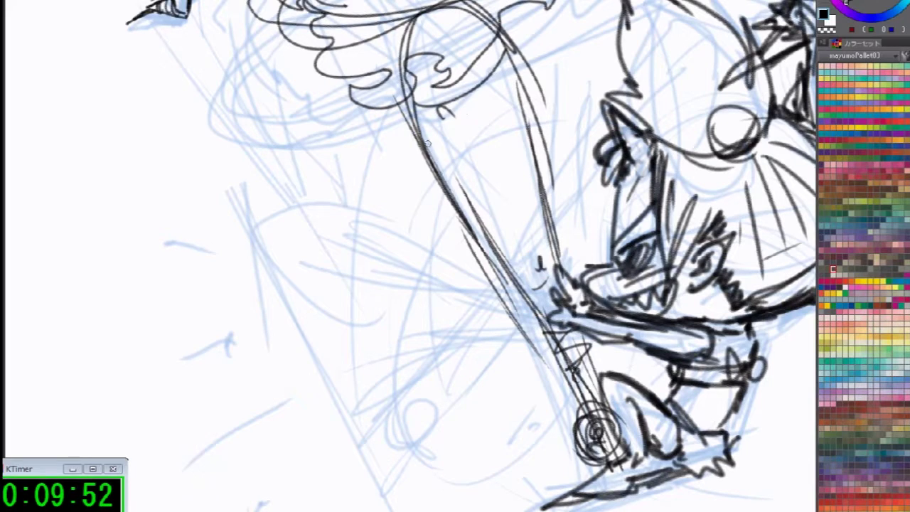
pyautogui.moveTo(425, 148); pyautogui.dragTo(519, 119)
pyautogui.moveTo(467, 202); pyautogui.dragTo(531, 173)
pyautogui.moveTo(499, 270); pyautogui.dragTo(548, 249)
pyautogui.moveTo(444, 111); pyautogui.dragTo(496, 216)
pyautogui.moveTo(483, 64); pyautogui.dragTo(544, 246)
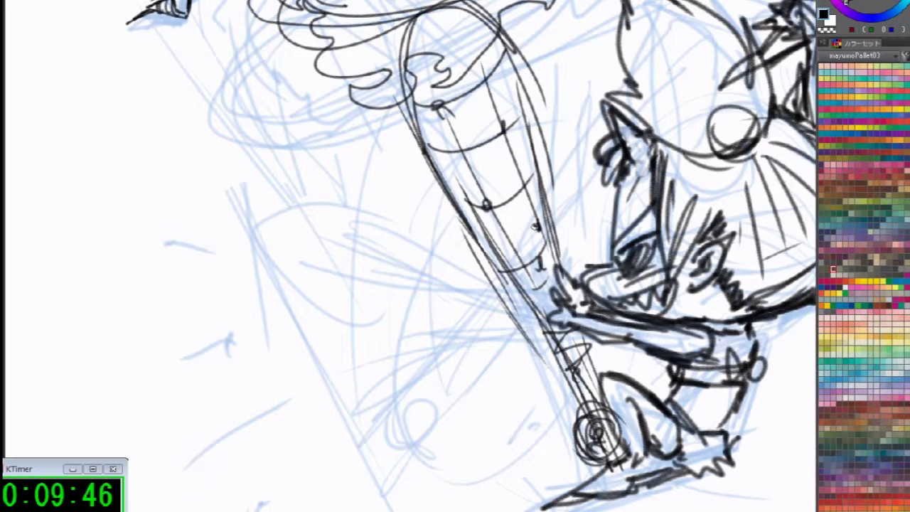
# Draw dark studs along the club's guide lines and turn them into pointed spikes on the face and side edges
pyautogui.moveTo(440, 107)
pyautogui.mouseDown()
pyautogui.moveTo(435, 118)
pyautogui.moveTo(444, 106)
pyautogui.mouseUp()
pyautogui.moveTo(482, 189)
pyautogui.mouseDown()
pyautogui.moveTo(477, 207)
pyautogui.moveTo(488, 194)
pyautogui.mouseUp()
pyautogui.moveTo(503, 134); pyautogui.dragTo(504, 119)
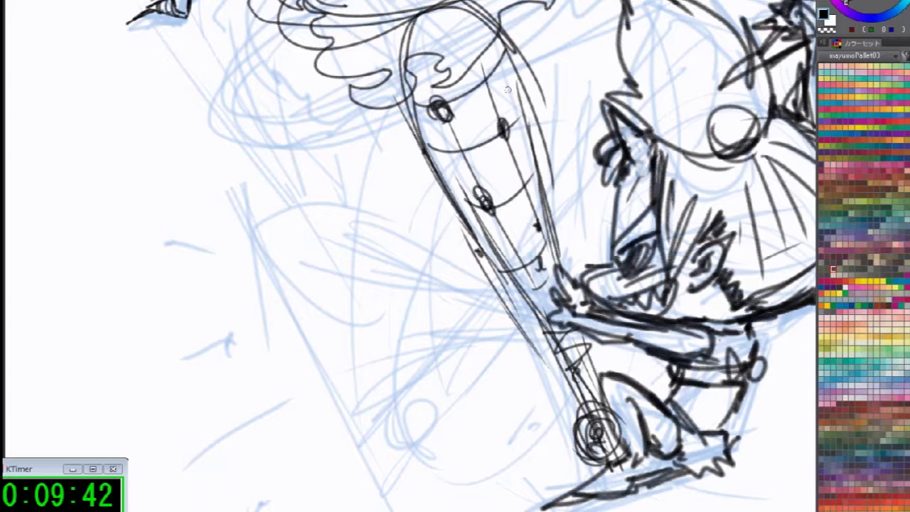
pyautogui.moveTo(508, 44); pyautogui.dragTo(511, 61)
pyautogui.moveTo(539, 169); pyautogui.dragTo(541, 181)
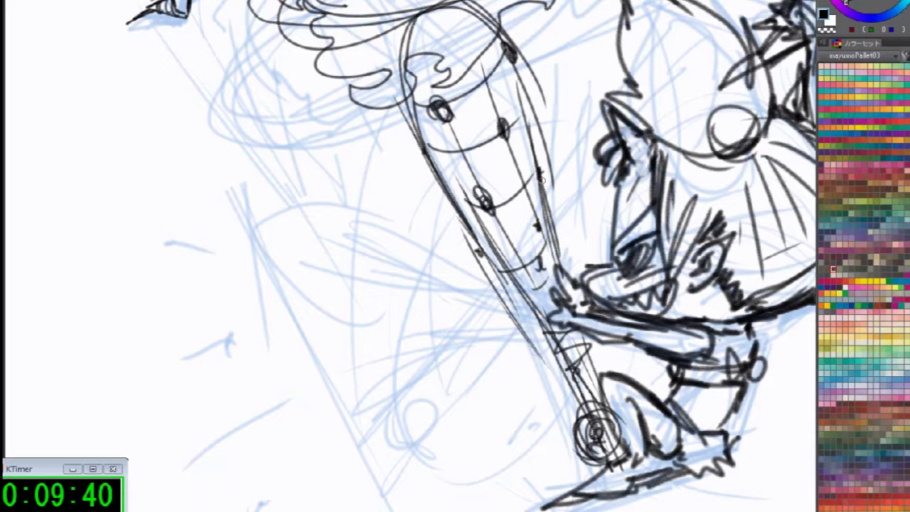
pyautogui.moveTo(537, 221); pyautogui.dragTo(539, 246)
pyautogui.moveTo(473, 245); pyautogui.dragTo(486, 261)
pyautogui.moveTo(539, 217); pyautogui.dragTo(559, 231)
pyautogui.moveTo(481, 192); pyautogui.dragTo(491, 208)
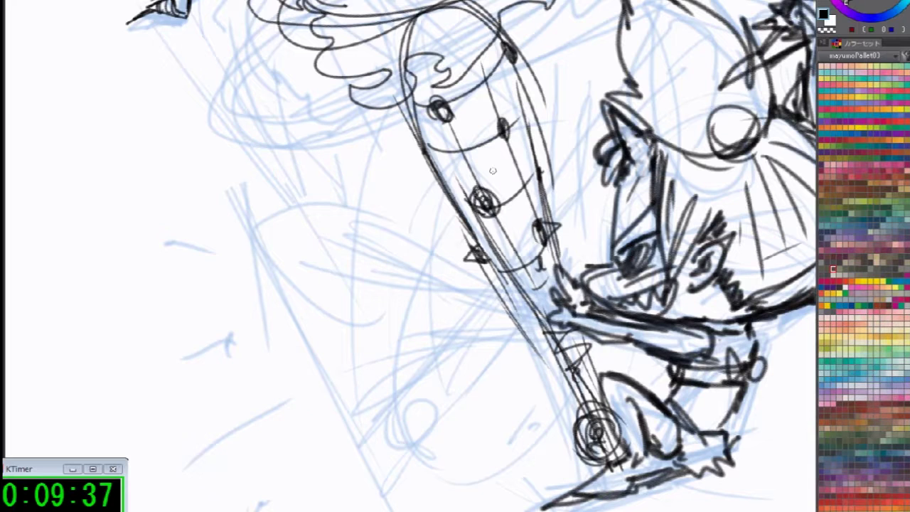
pyautogui.moveTo(499, 118); pyautogui.dragTo(506, 140)
pyautogui.moveTo(435, 100)
pyautogui.mouseDown()
pyautogui.moveTo(431, 131)
pyautogui.moveTo(503, 190)
pyautogui.mouseUp()
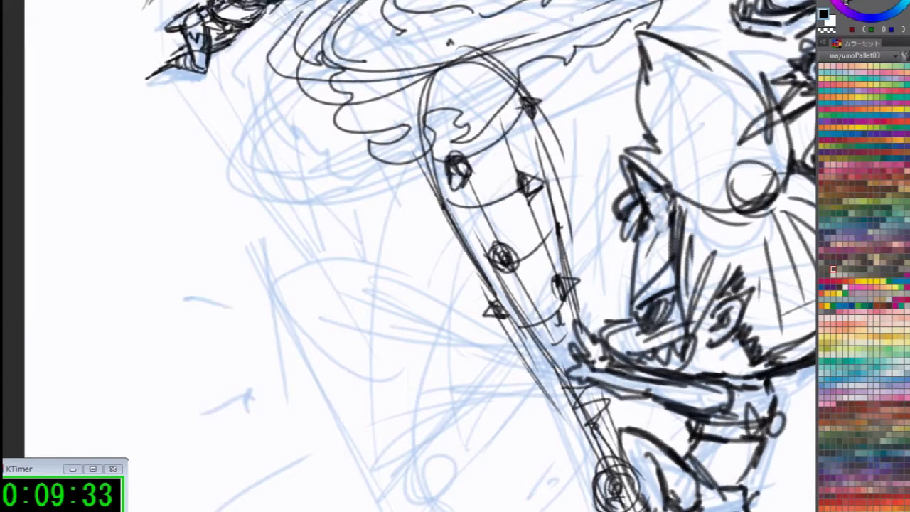
# Add small spikes to the rounded end of the giant club beneath the swoosh
pyautogui.moveTo(418, 118); pyautogui.dragTo(401, 136)
pyautogui.moveTo(407, 135); pyautogui.dragTo(431, 147)
pyautogui.moveTo(441, 73)
pyautogui.mouseDown()
pyautogui.moveTo(463, 68)
pyautogui.moveTo(441, 74)
pyautogui.mouseUp()
# Sketch a curved swing path from the club's head and rough in a second club's centre line and rounded end along it
pyautogui.moveTo(449, 42)
pyautogui.mouseDown()
pyautogui.moveTo(454, 69)
pyautogui.moveTo(357, 414)
pyautogui.mouseUp()
pyautogui.moveTo(472, 88); pyautogui.dragTo(430, 32)
pyautogui.moveTo(256, 198); pyautogui.dragTo(479, 271)
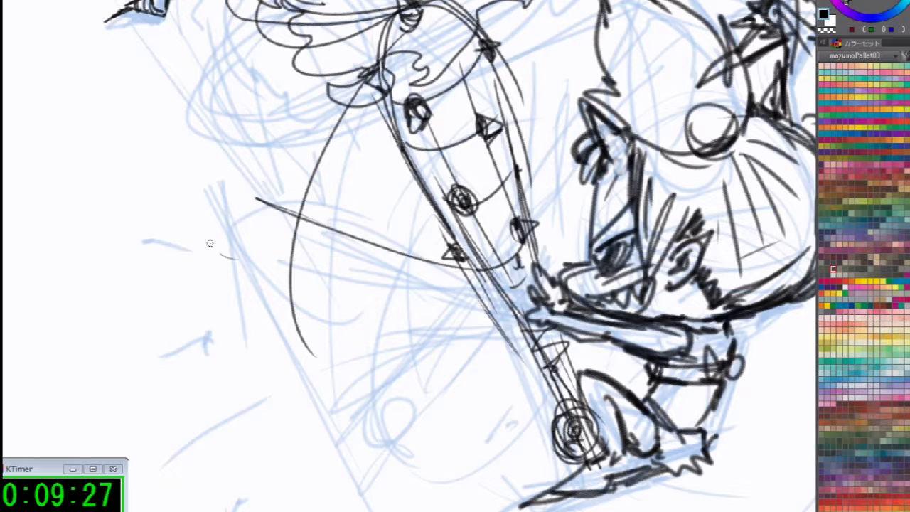
pyautogui.moveTo(219, 254); pyautogui.dragTo(285, 199)
pyautogui.moveTo(234, 226); pyautogui.dragTo(296, 290)
pyautogui.moveTo(393, 89); pyautogui.dragTo(371, 132)
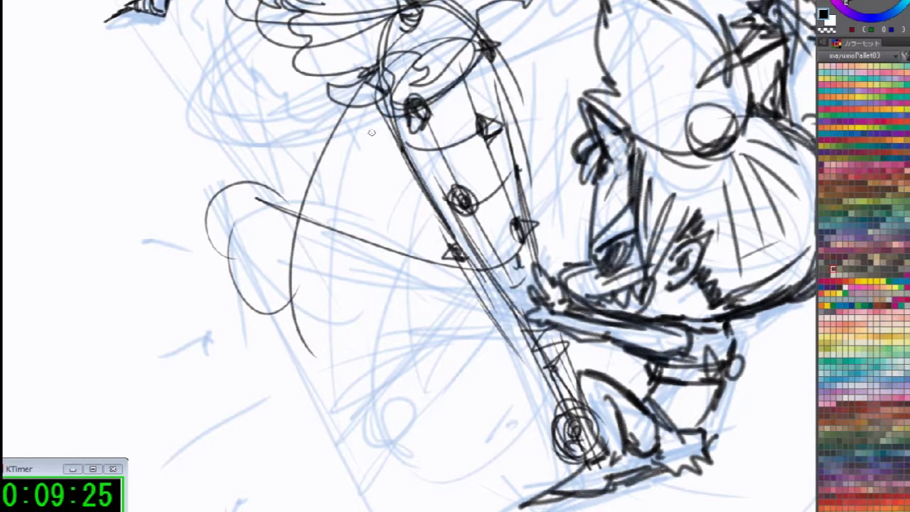
pyautogui.moveTo(370, 100); pyautogui.dragTo(293, 226)
pyautogui.moveTo(370, 85); pyautogui.dragTo(291, 277)
pyautogui.moveTo(309, 149)
pyautogui.mouseDown()
pyautogui.moveTo(293, 305)
pyautogui.moveTo(259, 277)
pyautogui.mouseUp()
# Outline the second club with repeated strokes, shaping its oval head and tapering sides that converge on the toothed character's hands
pyautogui.moveTo(261, 198); pyautogui.dragTo(389, 275)
pyautogui.moveTo(280, 189); pyautogui.dragTo(427, 262)
pyautogui.moveTo(380, 240); pyautogui.dragTo(526, 298)
pyautogui.moveTo(307, 234); pyautogui.dragTo(485, 295)
pyautogui.moveTo(434, 262); pyautogui.dragTo(256, 195)
pyautogui.moveTo(202, 190)
pyautogui.mouseDown()
pyautogui.moveTo(248, 186)
pyautogui.moveTo(234, 291)
pyautogui.mouseUp()
pyautogui.moveTo(233, 253); pyautogui.dragTo(313, 314)
pyautogui.moveTo(255, 292); pyautogui.dragTo(361, 325)
pyautogui.moveTo(384, 311)
pyautogui.mouseDown()
pyautogui.moveTo(515, 315)
pyautogui.moveTo(254, 305)
pyautogui.mouseUp()
pyautogui.moveTo(215, 239); pyautogui.dragTo(252, 302)
pyautogui.moveTo(240, 201)
pyautogui.mouseDown()
pyautogui.moveTo(216, 214)
pyautogui.moveTo(277, 313)
pyautogui.moveTo(525, 313)
pyautogui.mouseUp()
pyautogui.moveTo(206, 211); pyautogui.dragTo(533, 312)
pyautogui.moveTo(305, 189)
pyautogui.mouseDown()
pyautogui.moveTo(288, 245)
pyautogui.moveTo(452, 283)
pyautogui.mouseUp()
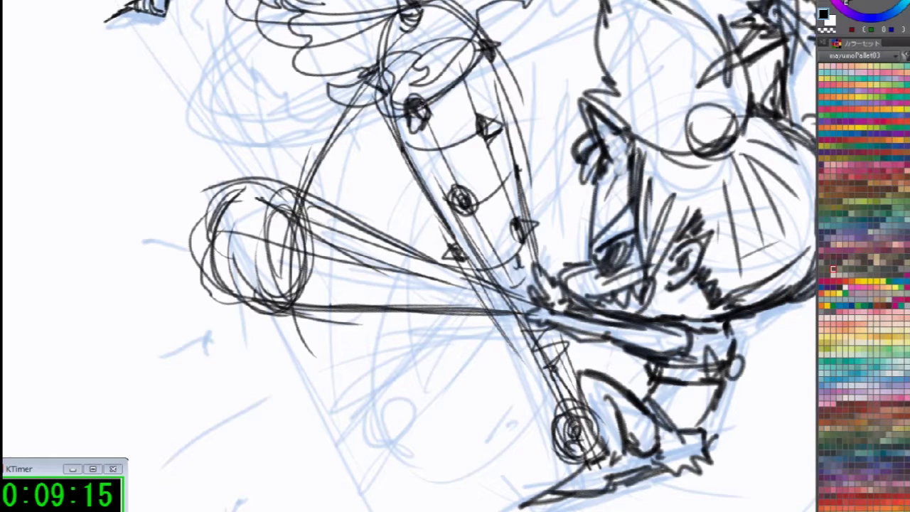
# Draw curved motion lines between the first and second clubs, following the swing and wrapping onto the second club's body
pyautogui.moveTo(376, 137); pyautogui.dragTo(299, 258)
pyautogui.moveTo(361, 153); pyautogui.dragTo(303, 256)
pyautogui.moveTo(437, 148); pyautogui.dragTo(365, 265)
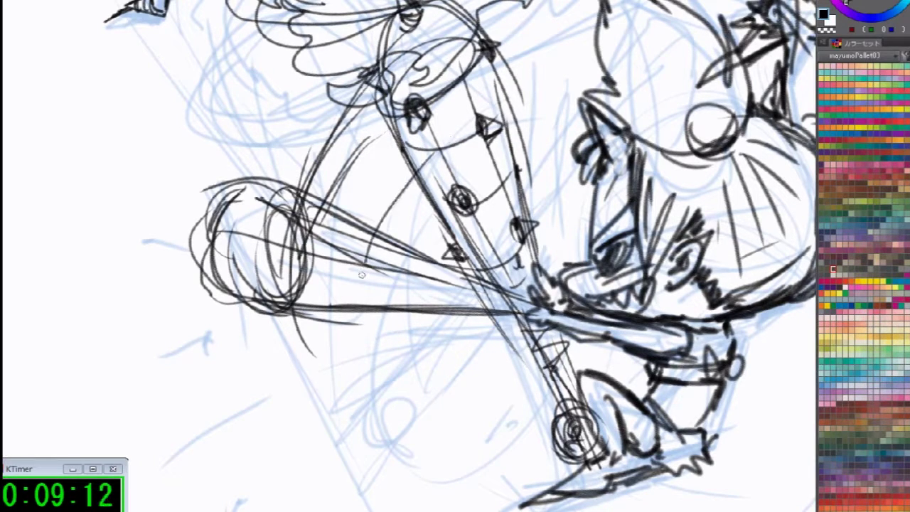
pyautogui.moveTo(399, 142); pyautogui.dragTo(340, 310)
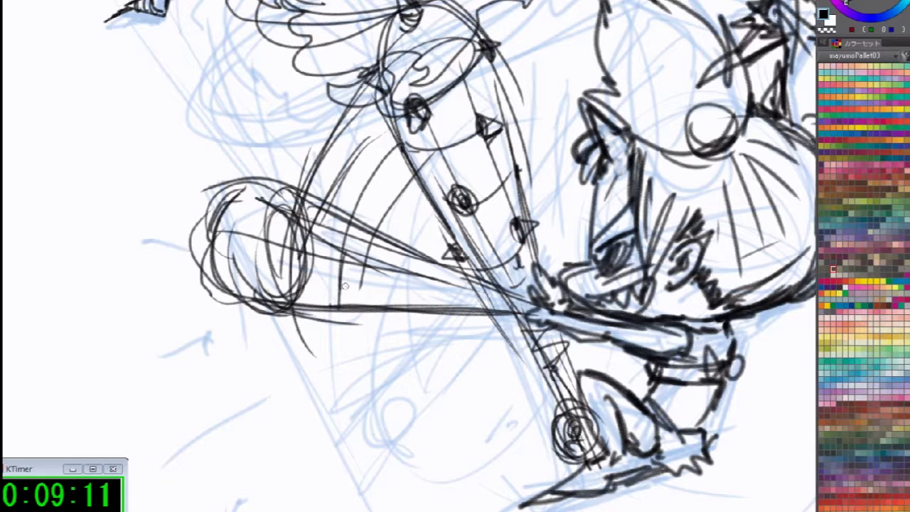
pyautogui.moveTo(357, 220); pyautogui.dragTo(328, 310)
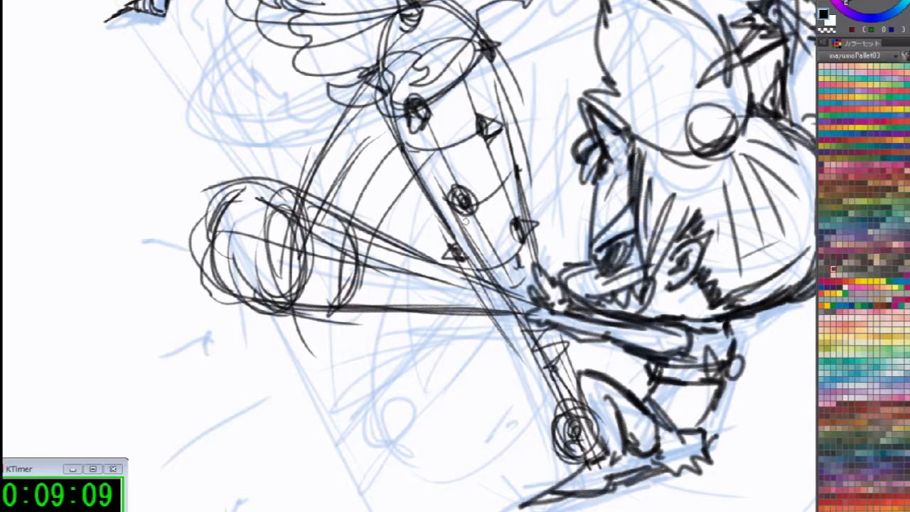
# Add curved cross bands near the second club's narrow end and a lengthwise guide line along its body
pyautogui.moveTo(434, 202)
pyautogui.mouseDown()
pyautogui.moveTo(386, 253)
pyautogui.moveTo(395, 294)
pyautogui.mouseUp()
pyautogui.moveTo(400, 263); pyautogui.dragTo(384, 324)
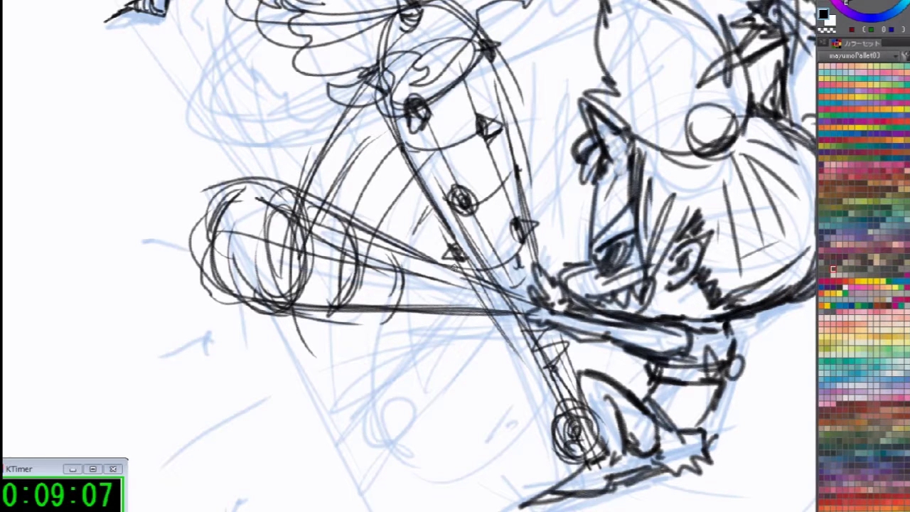
pyautogui.moveTo(440, 264); pyautogui.dragTo(431, 313)
pyautogui.moveTo(295, 261); pyautogui.dragTo(434, 275)
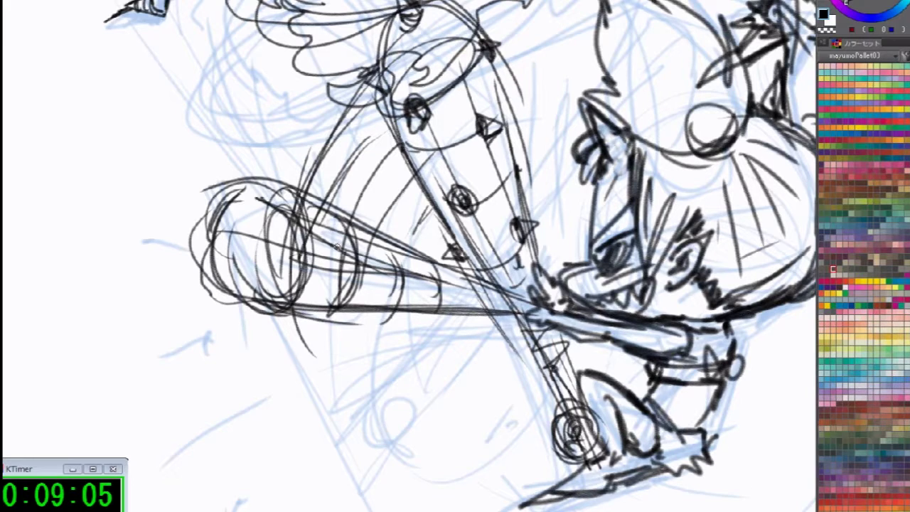
# Place dark studs along the second club's lengthwise guide line, undoing misplaced ones and repositioning them between the bands
pyautogui.moveTo(295, 202); pyautogui.dragTo(383, 234)
pyautogui.moveTo(306, 258)
pyautogui.mouseDown()
pyautogui.moveTo(320, 251)
pyautogui.moveTo(308, 244)
pyautogui.mouseUp()
pyautogui.moveTo(396, 277); pyautogui.dragTo(402, 282)
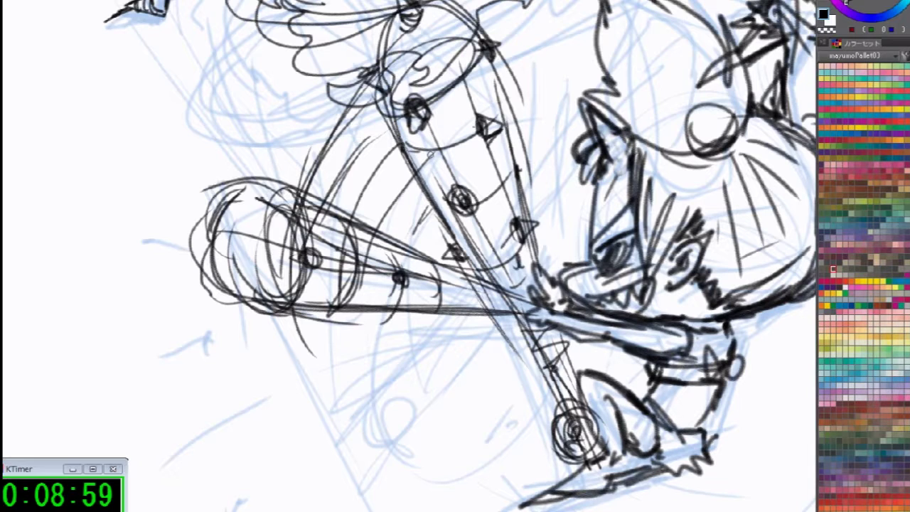
pyautogui.hotkey('ctrl', 'z')
pyautogui.hotkey('ctrl', 'z')
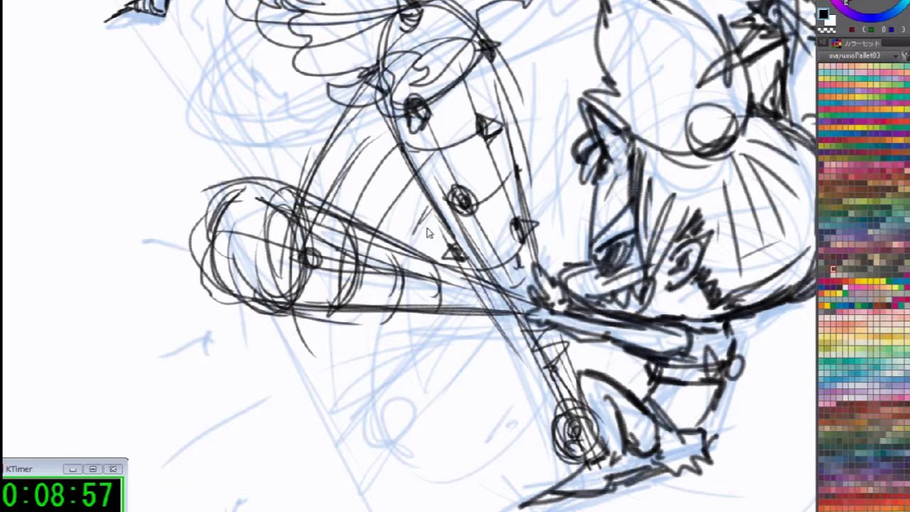
pyautogui.moveTo(359, 267); pyautogui.dragTo(362, 274)
pyautogui.moveTo(435, 284); pyautogui.dragTo(439, 292)
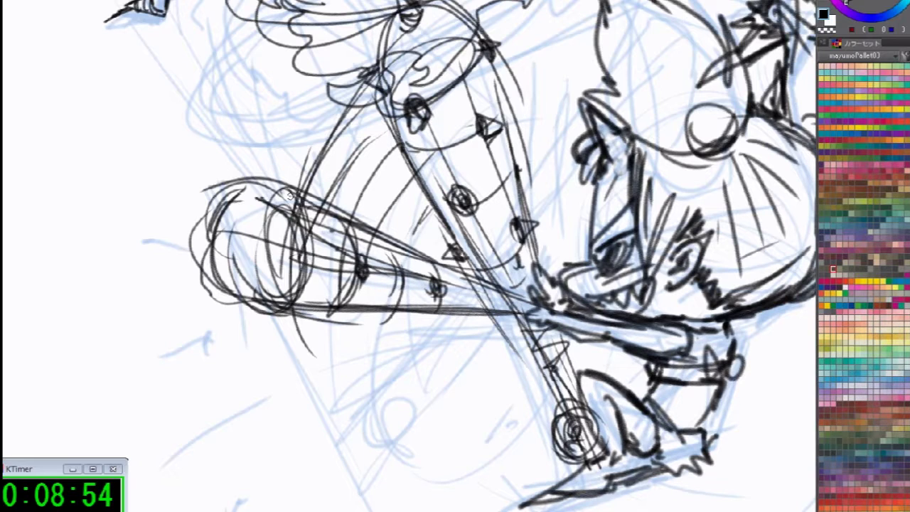
# Turn the second club's studs into pointed spikes on its face, both side edges and rounded end
pyautogui.moveTo(289, 195); pyautogui.dragTo(297, 185)
pyautogui.moveTo(274, 323); pyautogui.dragTo(278, 317)
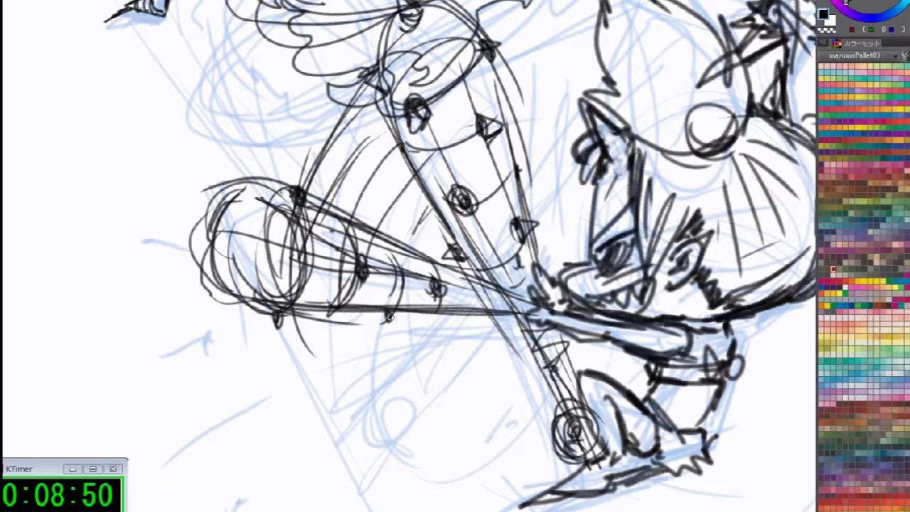
pyautogui.moveTo(356, 256)
pyautogui.mouseDown()
pyautogui.moveTo(382, 277)
pyautogui.moveTo(369, 283)
pyautogui.mouseUp()
pyautogui.moveTo(284, 183)
pyautogui.mouseDown()
pyautogui.moveTo(313, 165)
pyautogui.moveTo(301, 192)
pyautogui.mouseUp()
pyautogui.moveTo(267, 310); pyautogui.dragTo(275, 335)
pyautogui.moveTo(277, 337); pyautogui.dragTo(286, 310)
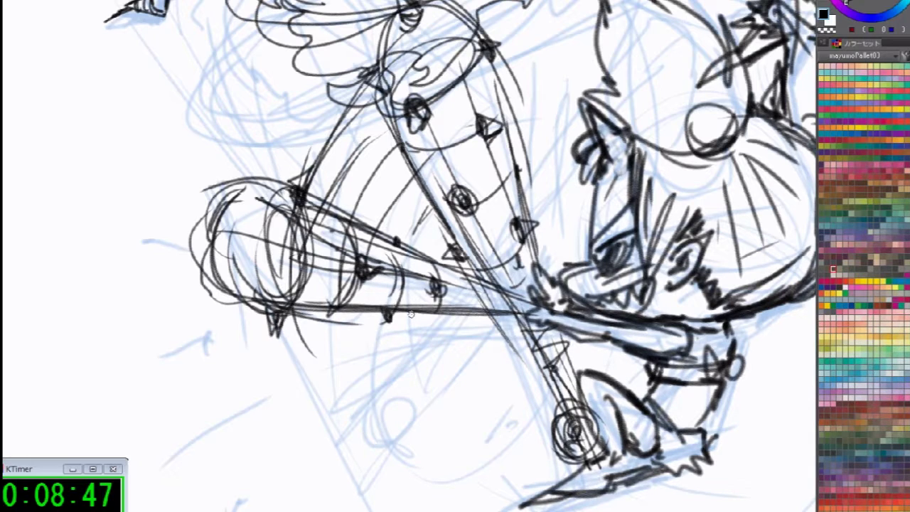
pyautogui.moveTo(381, 311); pyautogui.dragTo(390, 322)
pyautogui.moveTo(396, 225); pyautogui.dragTo(393, 243)
pyautogui.moveTo(446, 280); pyautogui.dragTo(464, 286)
pyautogui.moveTo(222, 246)
pyautogui.mouseDown()
pyautogui.moveTo(236, 242)
pyautogui.moveTo(222, 249)
pyautogui.moveTo(187, 227)
pyautogui.mouseUp()
pyautogui.moveTo(186, 227); pyautogui.dragTo(214, 241)
# Extend the swing path with long arcs above and below the second club, sweeping round under the toothed character
pyautogui.moveTo(318, 106); pyautogui.dragTo(277, 207)
pyautogui.moveTo(251, 312); pyautogui.dragTo(313, 482)
pyautogui.moveTo(277, 317)
pyautogui.mouseDown()
pyautogui.moveTo(282, 390)
pyautogui.moveTo(354, 502)
pyautogui.mouseUp()
pyautogui.moveTo(338, 447)
pyautogui.mouseDown()
pyautogui.moveTo(480, 505)
pyautogui.moveTo(545, 441)
pyautogui.mouseUp()
pyautogui.moveTo(523, 39); pyautogui.dragTo(551, 27)
pyautogui.moveTo(562, 1); pyautogui.dragTo(620, 107)
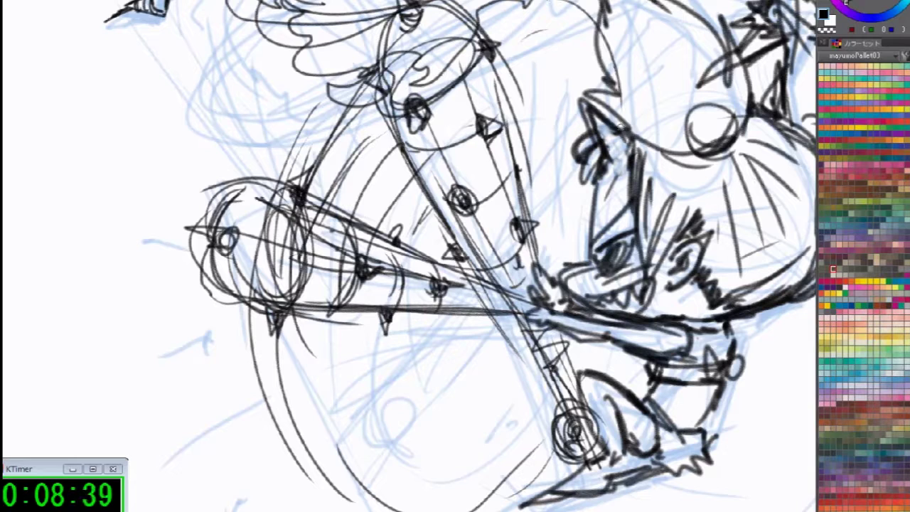
# Draw the upper side of a third club slanting down from the toothed character's hands toward the lower swing path
pyautogui.moveTo(474, 323)
pyautogui.mouseDown()
pyautogui.moveTo(358, 424)
pyautogui.moveTo(339, 413)
pyautogui.mouseUp()
pyautogui.moveTo(441, 345); pyautogui.dragTo(396, 369)
pyautogui.moveTo(492, 317); pyautogui.dragTo(441, 345)
pyautogui.moveTo(562, 290); pyautogui.dragTo(398, 371)
pyautogui.moveTo(476, 329); pyautogui.dragTo(390, 377)
pyautogui.moveTo(512, 310); pyautogui.dragTo(388, 371)
pyautogui.moveTo(483, 335); pyautogui.dragTo(356, 448)
# Shape the third club's rounded oval end and draw its lower side back toward the hands
pyautogui.moveTo(300, 321)
pyautogui.mouseDown()
pyautogui.moveTo(329, 408)
pyautogui.moveTo(332, 491)
pyautogui.mouseUp()
pyautogui.moveTo(301, 425)
pyautogui.mouseDown()
pyautogui.moveTo(355, 509)
pyautogui.moveTo(277, 509)
pyautogui.moveTo(339, 506)
pyautogui.mouseUp()
pyautogui.moveTo(306, 451); pyautogui.dragTo(281, 509)
pyautogui.moveTo(391, 485); pyautogui.dragTo(355, 511)
pyautogui.moveTo(438, 437); pyautogui.dragTo(359, 509)
pyautogui.moveTo(522, 336); pyautogui.dragTo(357, 509)
pyautogui.moveTo(516, 350); pyautogui.dragTo(360, 499)
# Reinforce the third club's tapering sides and add lengthwise lines along its body
pyautogui.moveTo(443, 356); pyautogui.dragTo(307, 435)
pyautogui.moveTo(503, 320); pyautogui.dragTo(311, 439)
pyautogui.moveTo(529, 299); pyautogui.dragTo(370, 416)
pyautogui.moveTo(526, 307); pyautogui.dragTo(416, 438)
pyautogui.moveTo(292, 462)
pyautogui.mouseDown()
pyautogui.moveTo(353, 475)
pyautogui.moveTo(349, 434)
pyautogui.mouseUp()
pyautogui.moveTo(519, 325); pyautogui.dragTo(346, 463)
pyautogui.moveTo(441, 394); pyautogui.dragTo(387, 447)
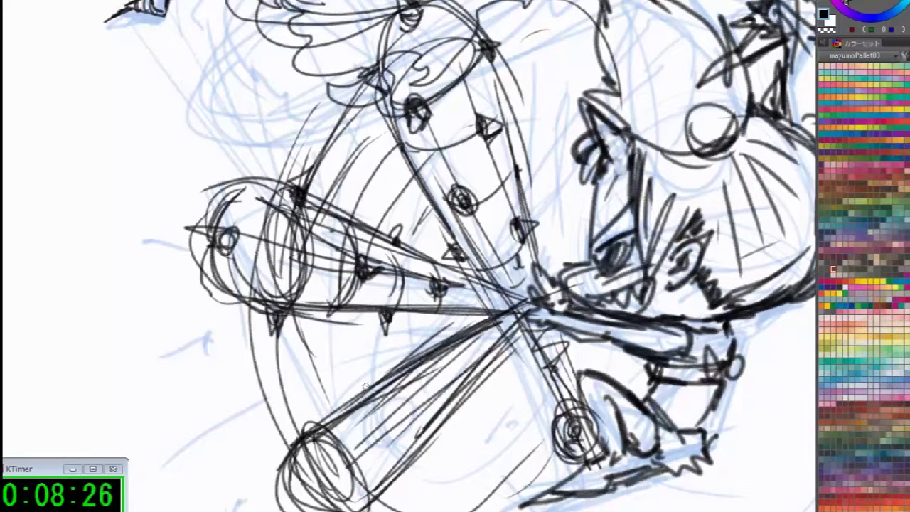
# Divide the third club's body with curved cross bands and a further lengthwise line
pyautogui.moveTo(365, 390); pyautogui.dragTo(398, 454)
pyautogui.moveTo(360, 400); pyautogui.dragTo(406, 471)
pyautogui.moveTo(330, 315); pyautogui.dragTo(397, 462)
pyautogui.moveTo(371, 411); pyautogui.dragTo(395, 467)
pyautogui.moveTo(398, 376); pyautogui.dragTo(432, 423)
pyautogui.moveTo(437, 376); pyautogui.dragTo(403, 438)
pyautogui.moveTo(459, 357); pyautogui.dragTo(427, 420)
pyautogui.moveTo(504, 348); pyautogui.dragTo(366, 466)
# Draw dark studs and small spikes on the third club's face, upper edge and rounded end
pyautogui.moveTo(393, 429); pyautogui.dragTo(402, 439)
pyautogui.moveTo(408, 427); pyautogui.dragTo(398, 437)
pyautogui.moveTo(448, 382); pyautogui.dragTo(448, 392)
pyautogui.moveTo(342, 426); pyautogui.dragTo(370, 404)
pyautogui.moveTo(405, 371); pyautogui.dragTo(394, 354)
pyautogui.moveTo(393, 354); pyautogui.dragTo(399, 376)
pyautogui.moveTo(315, 435)
pyautogui.mouseDown()
pyautogui.moveTo(317, 413)
pyautogui.moveTo(325, 431)
pyautogui.mouseUp()
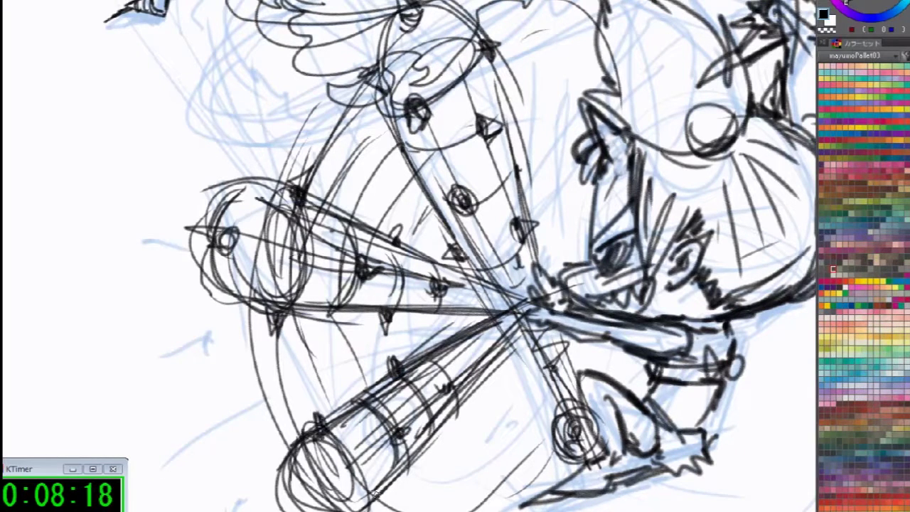
pyautogui.moveTo(431, 432); pyautogui.dragTo(424, 452)
pyautogui.moveTo(287, 496)
pyautogui.mouseDown()
pyautogui.moveTo(308, 505)
pyautogui.moveTo(310, 495)
pyautogui.mouseUp()
pyautogui.moveTo(328, 493); pyautogui.dragTo(334, 499)
# Sketch a fourth, narrow club hanging down from the hands, with converging sides, a pointed end and swing arcs around it
pyautogui.moveTo(593, 297); pyautogui.dragTo(505, 301)
pyautogui.moveTo(463, 109); pyautogui.dragTo(440, 306)
pyautogui.moveTo(510, 27); pyautogui.dragTo(438, 309)
pyautogui.moveTo(501, 89); pyautogui.dragTo(416, 450)
pyautogui.moveTo(439, 334); pyautogui.dragTo(395, 509)
pyautogui.moveTo(429, 341)
pyautogui.mouseDown()
pyautogui.moveTo(442, 260)
pyautogui.moveTo(400, 363)
pyautogui.mouseUp()
pyautogui.moveTo(417, 297); pyautogui.dragTo(383, 449)
pyautogui.moveTo(447, 294); pyautogui.dragTo(409, 460)
pyautogui.moveTo(385, 444); pyautogui.dragTo(405, 466)
pyautogui.moveTo(412, 330); pyautogui.dragTo(380, 440)
pyautogui.moveTo(444, 271)
pyautogui.mouseDown()
pyautogui.moveTo(380, 431)
pyautogui.moveTo(395, 487)
pyautogui.mouseUp()
pyautogui.moveTo(302, 26); pyautogui.dragTo(375, 473)
pyautogui.moveTo(469, 37)
pyautogui.mouseDown()
pyautogui.moveTo(359, 368)
pyautogui.moveTo(443, 118)
pyautogui.mouseUp()
# Divide the fourth club's body with curved cross bands
pyautogui.moveTo(426, 409); pyautogui.dragTo(387, 433)
pyautogui.moveTo(440, 377); pyautogui.dragTo(392, 442)
pyautogui.moveTo(435, 419); pyautogui.dragTo(387, 446)
pyautogui.moveTo(442, 359); pyautogui.dragTo(398, 383)
# Undo the misplaced marks on the fourth club and draw studs along its sides plus a spike at its end
pyautogui.moveTo(439, 341); pyautogui.dragTo(425, 440)
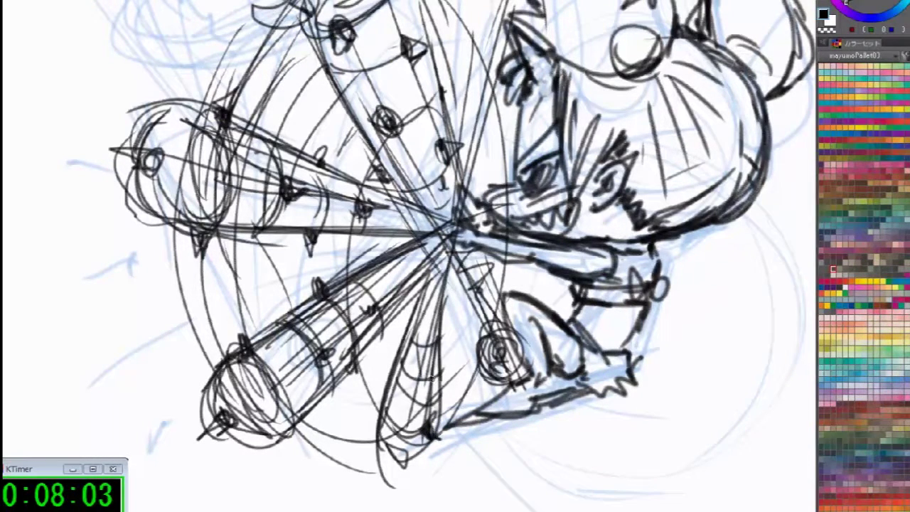
pyautogui.hotkey('ctrl', 'z')
pyautogui.hotkey('ctrl', 'z')
pyautogui.moveTo(431, 315); pyautogui.dragTo(418, 466)
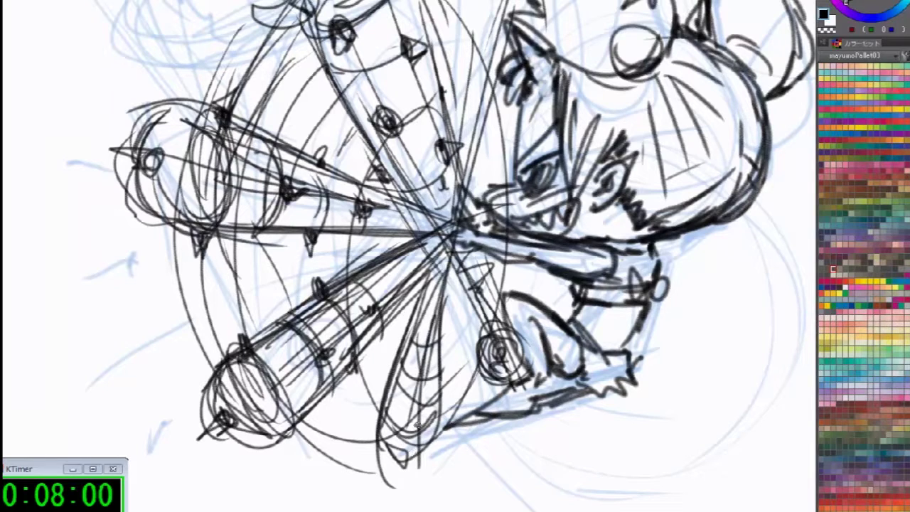
pyautogui.moveTo(417, 408); pyautogui.dragTo(439, 400)
pyautogui.moveTo(434, 347); pyautogui.dragTo(418, 418)
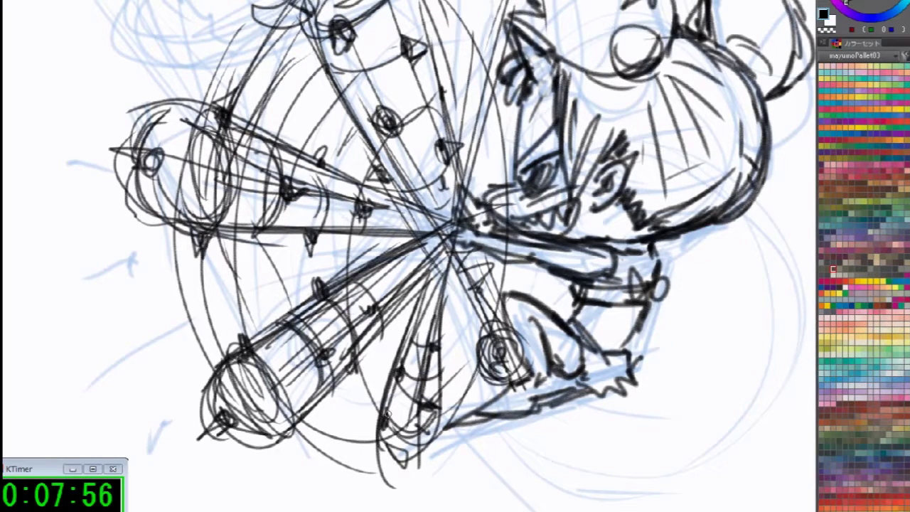
pyautogui.moveTo(406, 480); pyautogui.dragTo(418, 450)
# Draw a circular path around the hands where the clubs meet, tracing the sweep of their handles
pyautogui.moveTo(485, 292); pyautogui.dragTo(382, 186)
pyautogui.moveTo(440, 322); pyautogui.dragTo(456, 211)
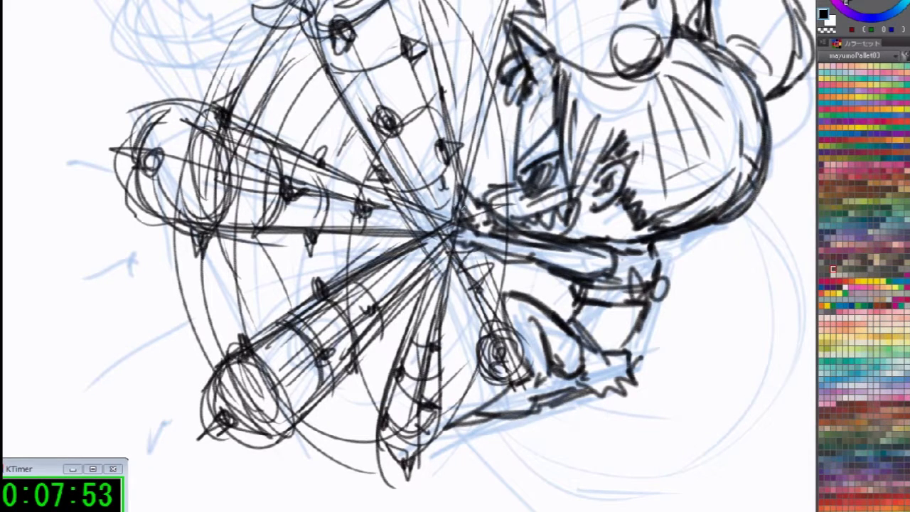
pyautogui.moveTo(379, 199); pyautogui.dragTo(491, 380)
pyautogui.moveTo(438, 375); pyautogui.dragTo(462, 132)
pyautogui.moveTo(376, 281); pyautogui.dragTo(390, 342)
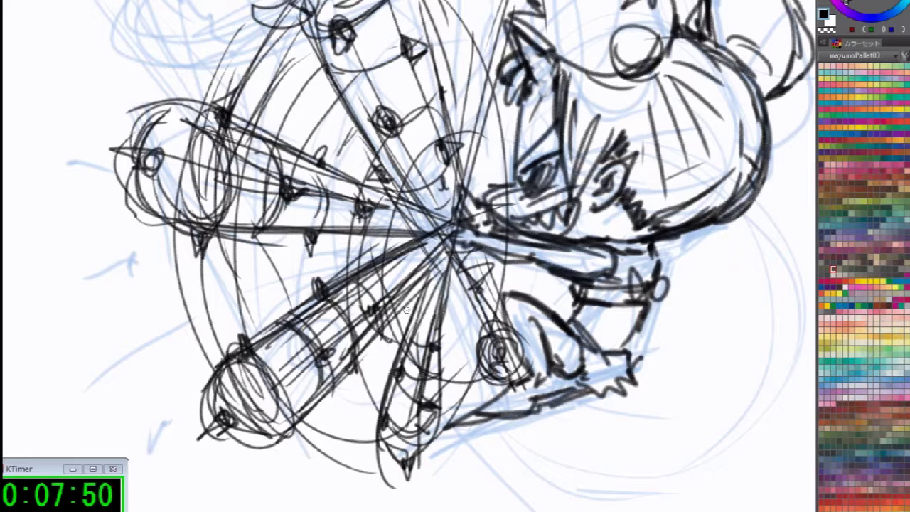
# Add small round pommels and handle ends around the circular path near the hands
pyautogui.moveTo(408, 307)
pyautogui.mouseDown()
pyautogui.moveTo(409, 349)
pyautogui.moveTo(392, 335)
pyautogui.mouseUp()
pyautogui.moveTo(451, 264)
pyautogui.mouseDown()
pyautogui.moveTo(406, 309)
pyautogui.moveTo(395, 334)
pyautogui.mouseUp()
pyautogui.moveTo(388, 259)
pyautogui.mouseDown()
pyautogui.moveTo(361, 242)
pyautogui.moveTo(374, 150)
pyautogui.moveTo(468, 119)
pyautogui.moveTo(492, 156)
pyautogui.mouseUp()
pyautogui.moveTo(438, 317)
pyautogui.mouseDown()
pyautogui.moveTo(474, 325)
pyautogui.moveTo(506, 312)
pyautogui.moveTo(490, 340)
pyautogui.mouseUp()
pyautogui.moveTo(518, 280); pyautogui.dragTo(531, 276)
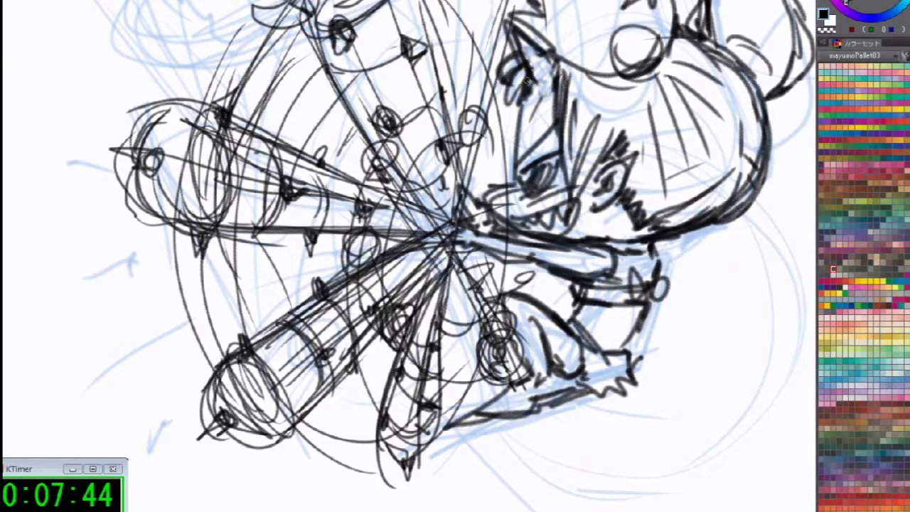
# Fill the gaps between the spinning clubs with curved motion lines following the swing path
pyautogui.moveTo(491, 71); pyautogui.dragTo(424, 154)
pyautogui.moveTo(443, 44); pyautogui.dragTo(415, 191)
pyautogui.moveTo(453, 24); pyautogui.dragTo(415, 105)
pyautogui.moveTo(419, 95); pyautogui.dragTo(478, 94)
pyautogui.moveTo(449, 200); pyautogui.dragTo(414, 267)
pyautogui.moveTo(449, 202); pyautogui.dragTo(411, 270)
pyautogui.moveTo(415, 170); pyautogui.dragTo(573, 183)
pyautogui.moveTo(365, 103); pyautogui.dragTo(322, 168)
pyautogui.moveTo(328, 93); pyautogui.dragTo(318, 153)
pyautogui.moveTo(377, 111); pyautogui.dragTo(364, 190)
pyautogui.moveTo(311, 323); pyautogui.dragTo(323, 396)
pyautogui.moveTo(330, 317); pyautogui.dragTo(352, 407)
# Draw long straight lines radiating from the small flying character's outstretched hand across the swirl and down toward the clubs
pyautogui.moveTo(517, 60); pyautogui.dragTo(552, 95)
pyautogui.scroll(-4, 535, 189)
pyautogui.scroll(2, 535, 189)
pyautogui.moveTo(528, 142)
pyautogui.mouseDown()
pyautogui.moveTo(435, 334)
pyautogui.moveTo(623, 246)
pyautogui.mouseUp()
pyautogui.scroll(2, 436, 335)
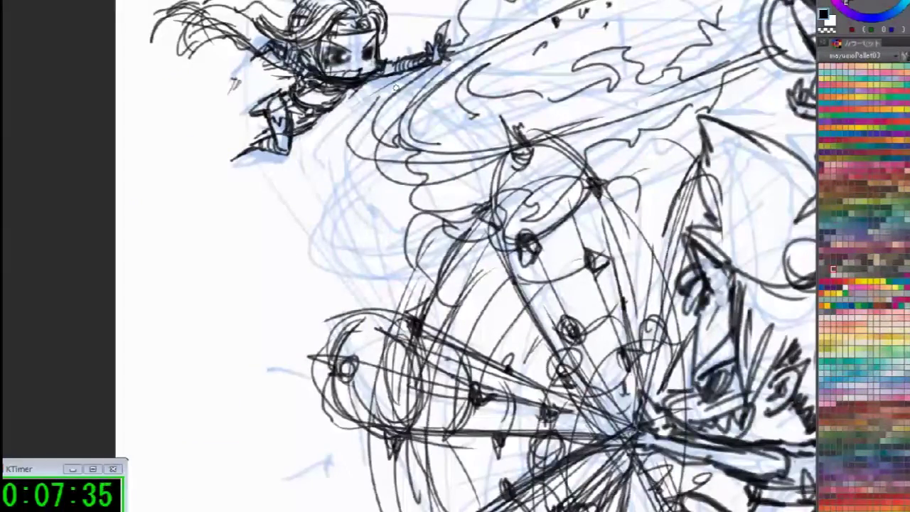
pyautogui.scroll(-4, 396, 86)
pyautogui.scroll(2, 396, 86)
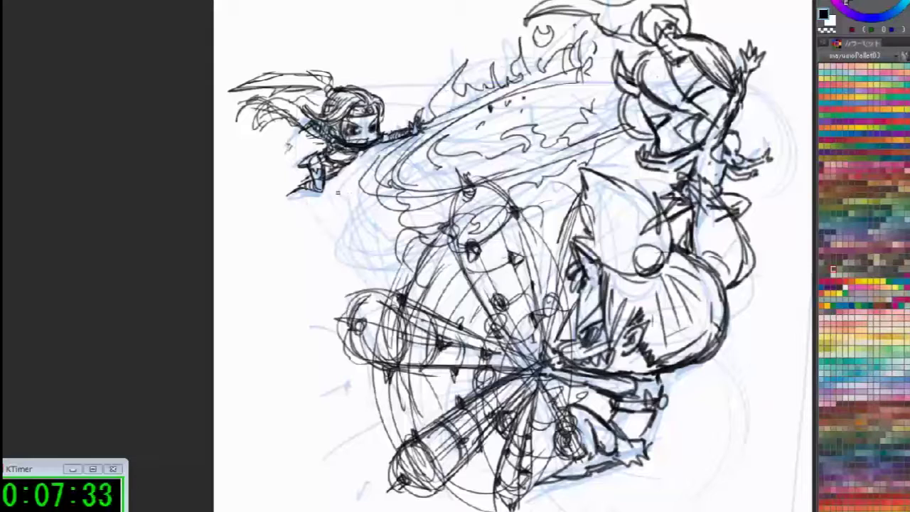
pyautogui.moveTo(418, 123)
pyautogui.mouseDown()
pyautogui.moveTo(590, 2)
pyautogui.moveTo(584, 109)
pyautogui.mouseUp()
pyautogui.moveTo(391, 142); pyautogui.dragTo(579, 185)
pyautogui.moveTo(393, 144); pyautogui.dragTo(510, 249)
pyautogui.moveTo(419, 139)
pyautogui.mouseDown()
pyautogui.moveTo(459, 267)
pyautogui.moveTo(416, 299)
pyautogui.mouseUp()
pyautogui.moveTo(404, 156)
pyautogui.mouseDown()
pyautogui.moveTo(352, 298)
pyautogui.moveTo(352, 213)
pyautogui.mouseUp()
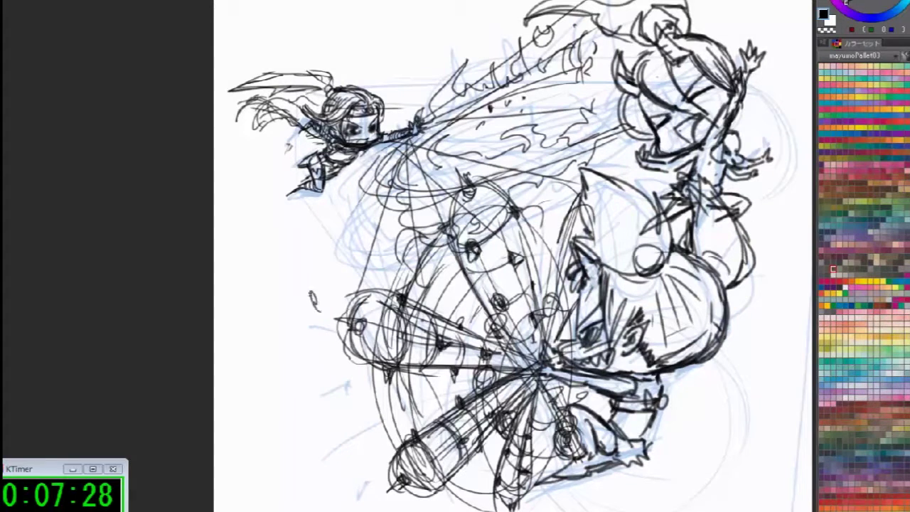
# Scatter small debris marks around the outer ends of the spinning clubs
pyautogui.moveTo(290, 402); pyautogui.dragTo(286, 407)
pyautogui.moveTo(308, 404); pyautogui.dragTo(321, 397)
pyautogui.moveTo(318, 448); pyautogui.dragTo(312, 463)
pyautogui.moveTo(349, 493); pyautogui.dragTo(337, 506)
pyautogui.moveTo(362, 417); pyautogui.dragTo(371, 422)
pyautogui.moveTo(533, 110)
pyautogui.mouseDown()
pyautogui.moveTo(542, 101)
pyautogui.moveTo(570, 120)
pyautogui.mouseUp()
# Add straight speed lines above the swoosh, behind the flying character and beside the clubs' outer ends
pyautogui.moveTo(404, 120); pyautogui.dragTo(361, 184)
pyautogui.moveTo(358, 119); pyautogui.dragTo(589, 28)
pyautogui.moveTo(387, 132); pyautogui.dragTo(567, 57)
pyautogui.moveTo(236, 281); pyautogui.dragTo(258, 386)
pyautogui.moveTo(276, 348); pyautogui.dragTo(259, 291)
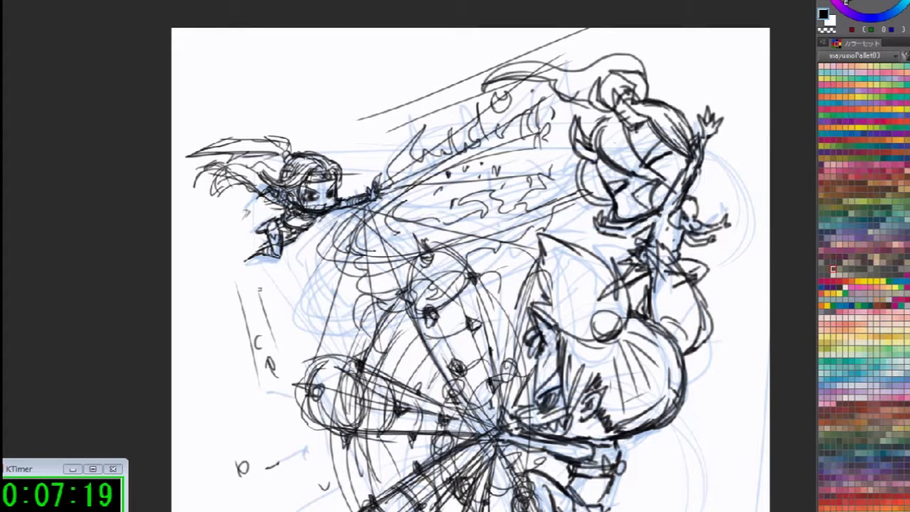
pyautogui.moveTo(201, 214); pyautogui.dragTo(237, 262)
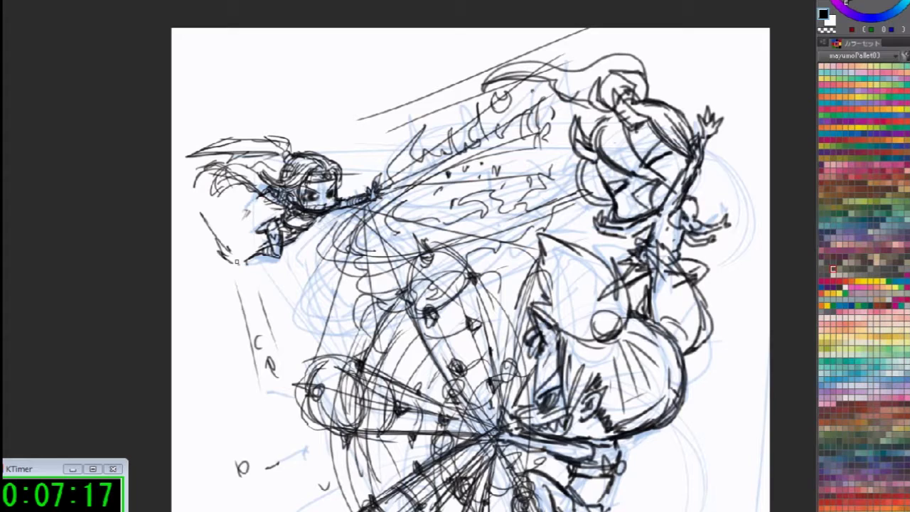
pyautogui.moveTo(381, 375); pyautogui.dragTo(360, 249)
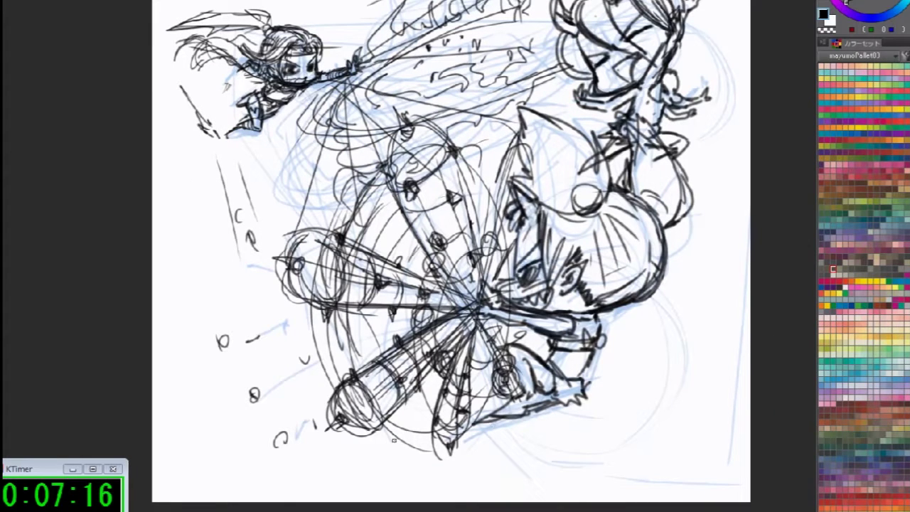
pyautogui.moveTo(255, 354); pyautogui.dragTo(308, 386)
pyautogui.moveTo(242, 317); pyautogui.dragTo(300, 363)
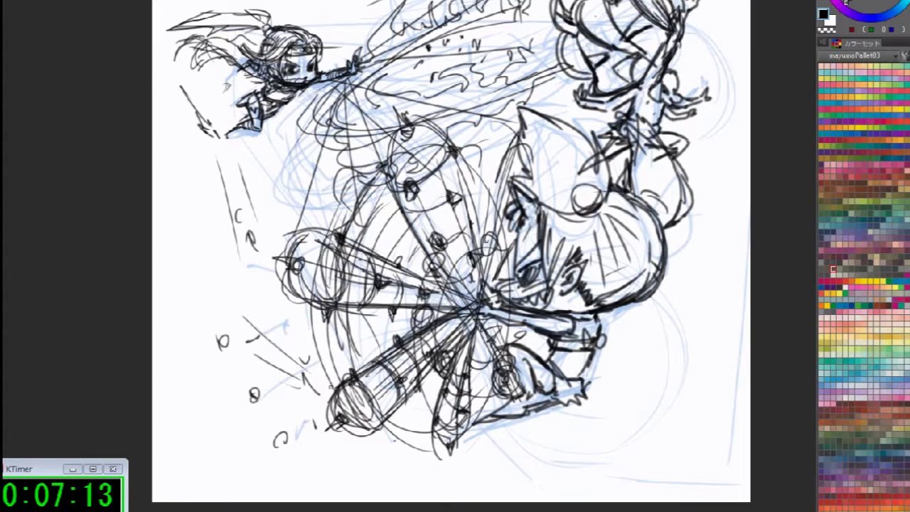
# Remove the old blue underdrawing and turn the black sketch into a light blue guide for inking the large character's face
pyautogui.click(536, 371)
pyautogui.moveTo(536, 371); pyautogui.dragTo(495, 398)
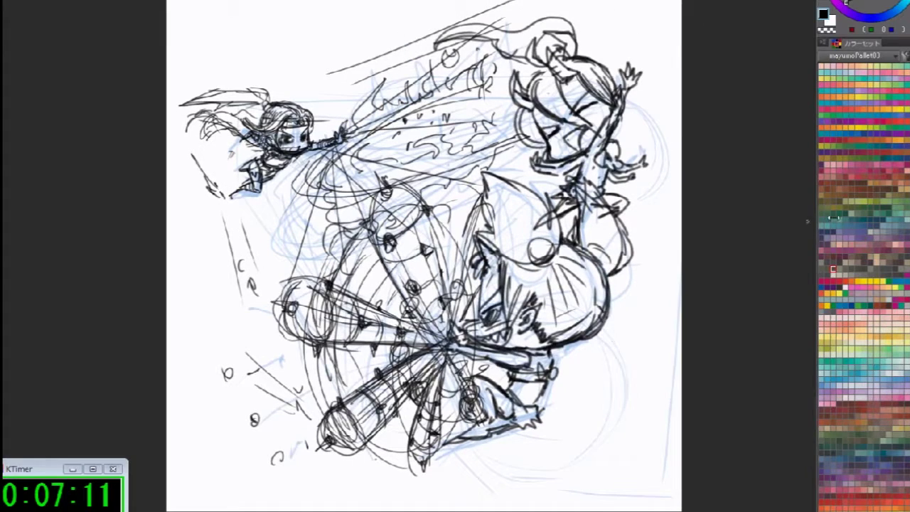
pyautogui.press('Delete')
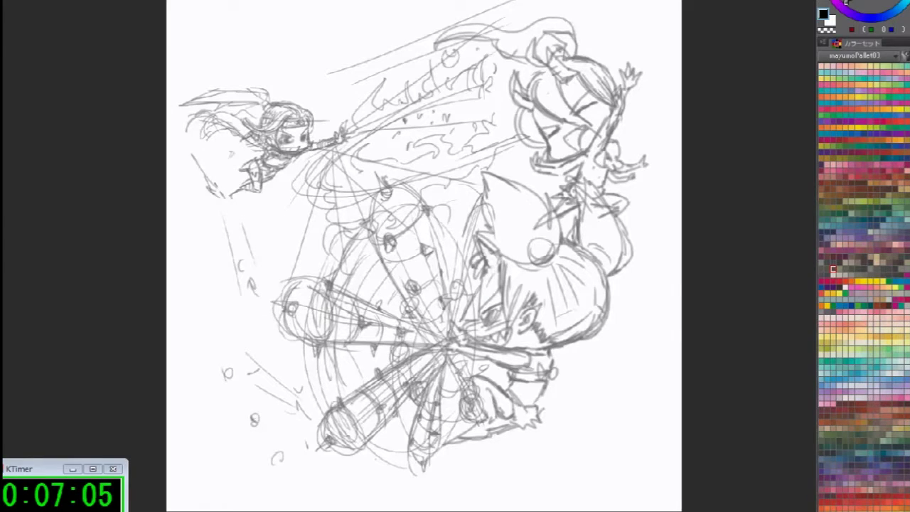
pyautogui.moveTo(487, 193); pyautogui.dragTo(497, 240)
pyautogui.moveTo(548, 280); pyautogui.dragTo(559, 190)
pyautogui.moveTo(559, 233); pyautogui.dragTo(599, 188)
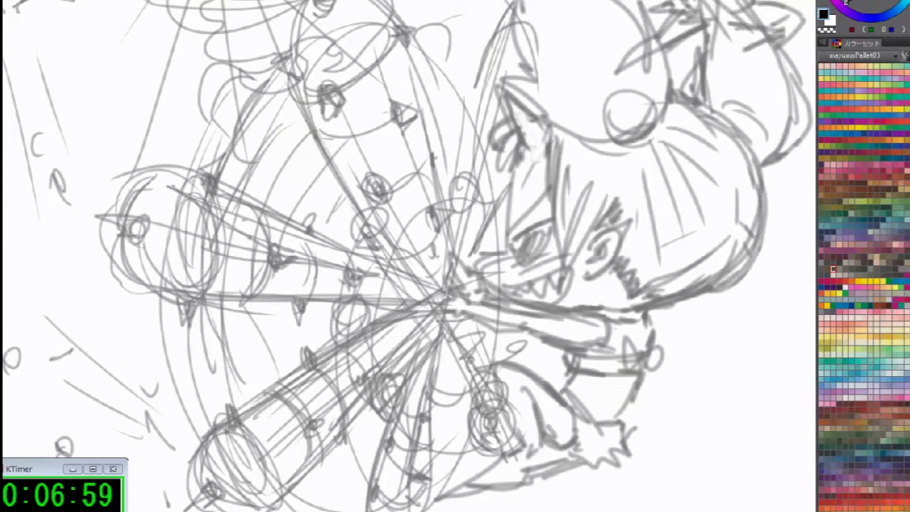
pyautogui.hotkey('ctrl', 'b')
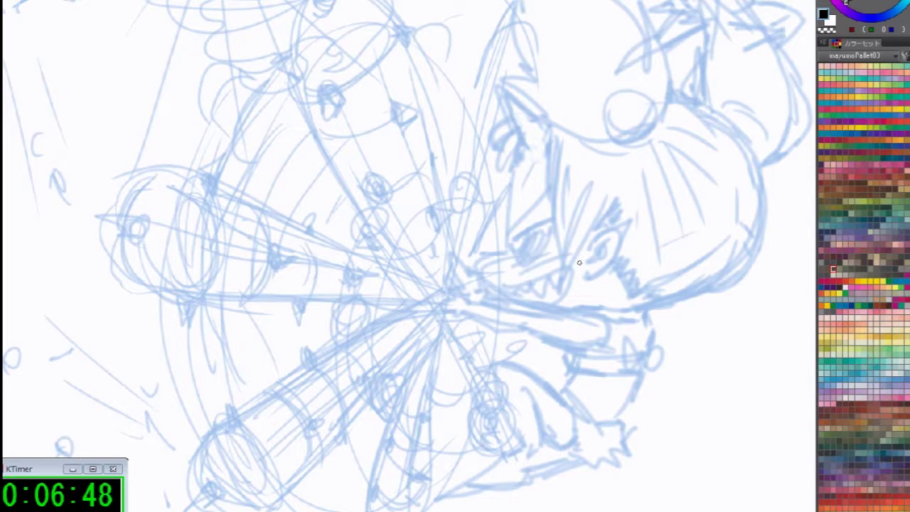
pyautogui.moveTo(572, 255)
pyautogui.mouseDown()
pyautogui.moveTo(610, 286)
pyautogui.moveTo(498, 276)
pyautogui.moveTo(555, 288)
pyautogui.mouseUp()
pyautogui.moveTo(476, 296); pyautogui.dragTo(507, 348)
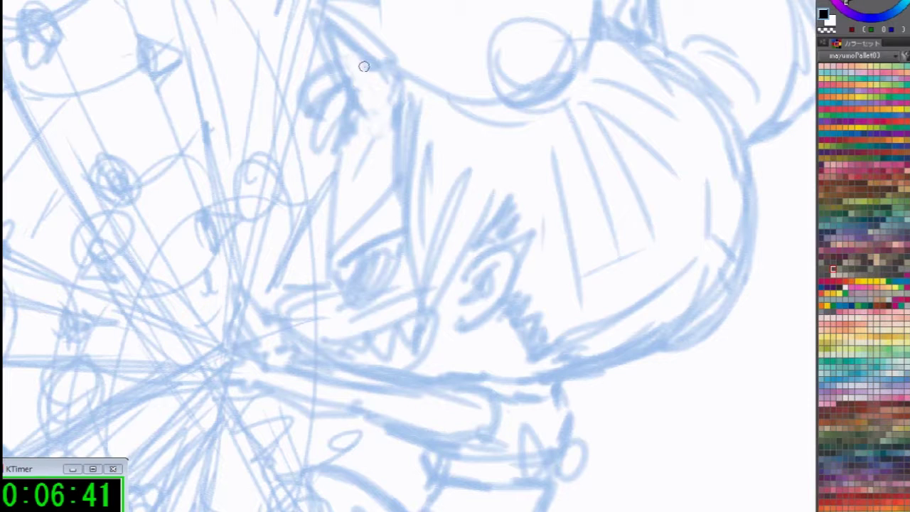
pyautogui.scroll(4, 396, 263)
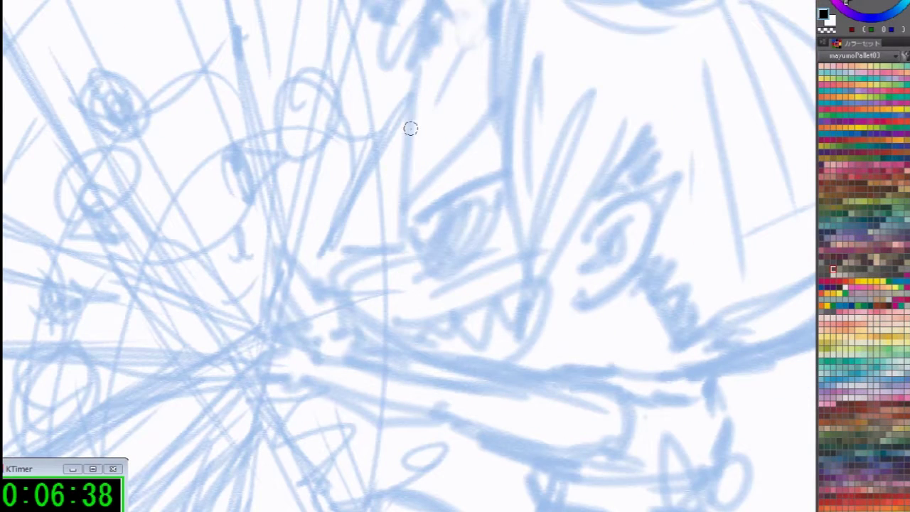
pyautogui.moveTo(417, 69); pyautogui.dragTo(396, 237)
pyautogui.hotkey('ctrl', 'z')
pyautogui.moveTo(416, 64); pyautogui.dragTo(396, 256)
pyautogui.hotkey('ctrl', 'z')
pyautogui.moveTo(420, 74); pyautogui.dragTo(409, 237)
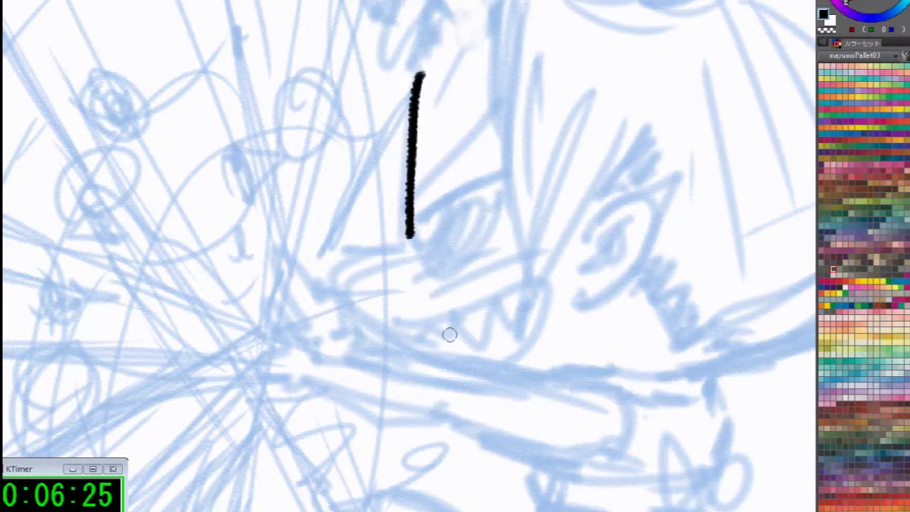
pyautogui.hotkey('ctrl', 'z')
pyautogui.moveTo(423, 47); pyautogui.dragTo(399, 250)
pyautogui.hotkey('ctrl', 'z')
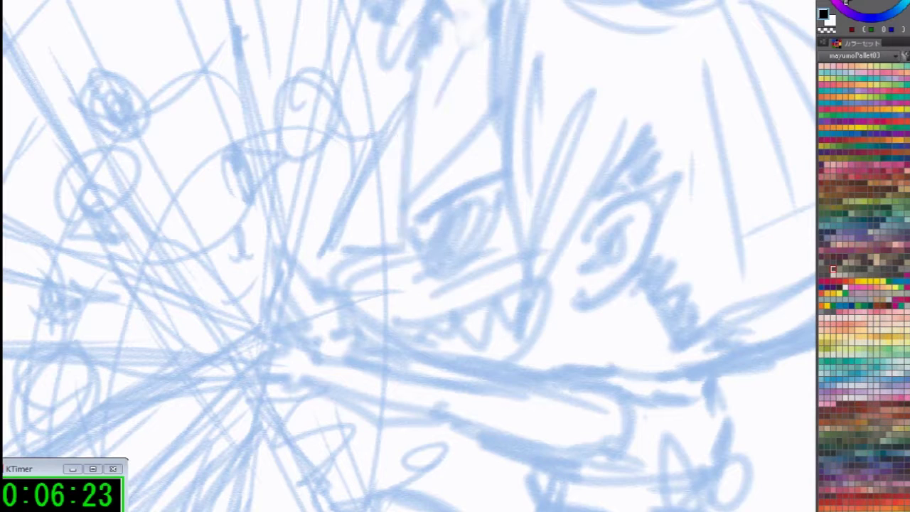
# Ink the large character's face profile in thick black, from the forehead down to the rounded muzzle and chin
pyautogui.moveTo(426, 32)
pyautogui.mouseDown()
pyautogui.moveTo(402, 204)
pyautogui.moveTo(407, 261)
pyautogui.moveTo(387, 330)
pyautogui.moveTo(396, 337)
pyautogui.moveTo(542, 294)
pyautogui.moveTo(538, 341)
pyautogui.mouseUp()
pyautogui.hotkey('ctrl', 'z')
pyautogui.moveTo(407, 260)
pyautogui.mouseDown()
pyautogui.moveTo(403, 325)
pyautogui.moveTo(408, 264)
pyautogui.moveTo(390, 341)
pyautogui.moveTo(504, 371)
pyautogui.moveTo(556, 372)
pyautogui.mouseUp()
pyautogui.hotkey('ctrl', 'z')
pyautogui.hotkey('ctrl', 'z')
pyautogui.moveTo(407, 261)
pyautogui.mouseDown()
pyautogui.moveTo(377, 285)
pyautogui.moveTo(432, 360)
pyautogui.mouseUp()
# Ink the slanted eyebrow and a solid black eye with a small white highlight
pyautogui.moveTo(427, 226)
pyautogui.mouseDown()
pyautogui.moveTo(490, 178)
pyautogui.moveTo(455, 262)
pyautogui.moveTo(488, 182)
pyautogui.moveTo(504, 171)
pyautogui.moveTo(428, 279)
pyautogui.moveTo(423, 228)
pyautogui.moveTo(447, 205)
pyautogui.mouseUp()
pyautogui.hotkey('ctrl', 'z')
pyautogui.hotkey('ctrl', 'z')
pyautogui.moveTo(447, 235)
pyautogui.mouseDown()
pyautogui.moveTo(485, 208)
pyautogui.moveTo(473, 188)
pyautogui.moveTo(477, 235)
pyautogui.moveTo(437, 263)
pyautogui.moveTo(479, 241)
pyautogui.mouseUp()
pyautogui.moveTo(421, 199)
pyautogui.mouseDown()
pyautogui.moveTo(485, 119)
pyautogui.moveTo(460, 149)
pyautogui.mouseUp()
pyautogui.moveTo(473, 328); pyautogui.dragTo(376, 324)
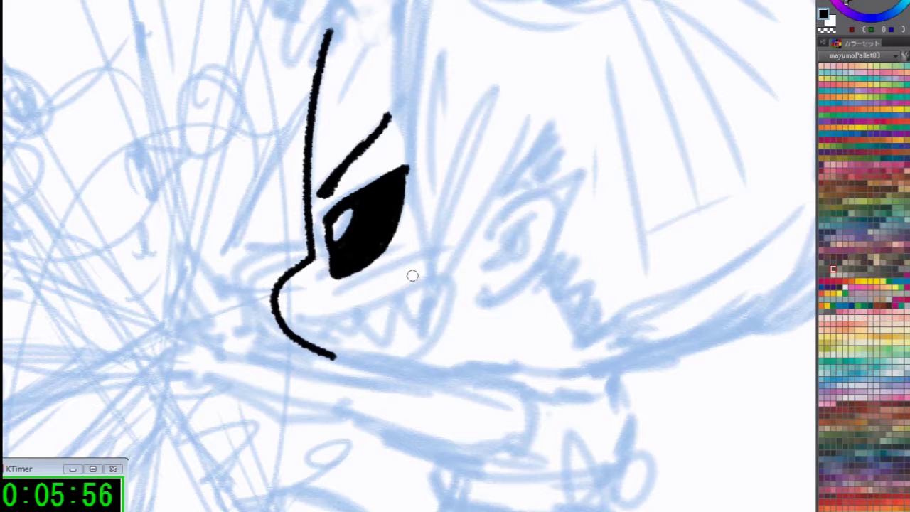
# Add a small brow bump to the face profile and erase the overlapping line beside it
pyautogui.moveTo(298, 184); pyautogui.dragTo(312, 208)
pyautogui.press('c')
pyautogui.moveTo(309, 201)
pyautogui.mouseDown()
pyautogui.moveTo(307, 178)
pyautogui.moveTo(303, 204)
pyautogui.moveTo(317, 209)
pyautogui.mouseUp()
pyautogui.press('c')
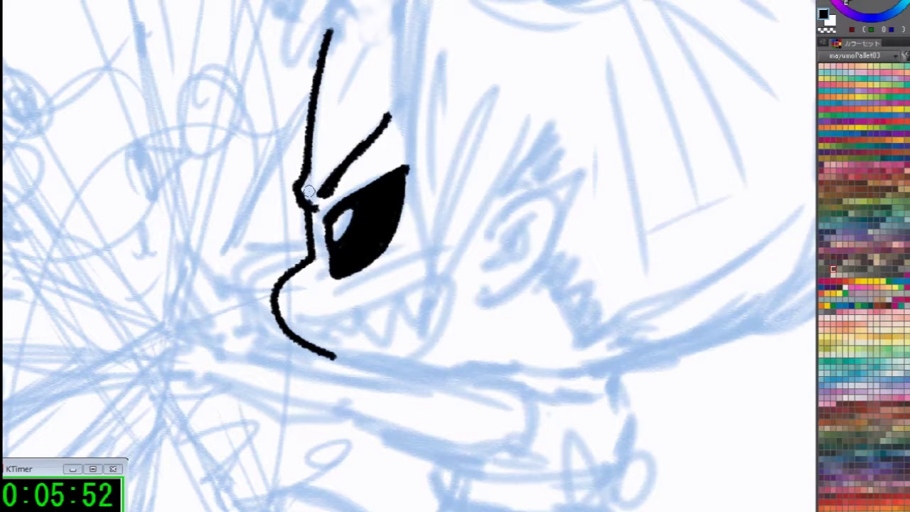
# Ink the anger mark on the forehead and the pointed shape above it
pyautogui.scroll(3, 423, 96)
pyautogui.moveTo(336, 176)
pyautogui.mouseDown()
pyautogui.moveTo(323, 223)
pyautogui.moveTo(363, 181)
pyautogui.mouseUp()
pyautogui.moveTo(358, 191)
pyautogui.mouseDown()
pyautogui.moveTo(369, 225)
pyautogui.moveTo(298, 81)
pyautogui.moveTo(398, 141)
pyautogui.mouseUp()
pyautogui.scroll(3, 404, 150)
# Ink the rounded tuft in front of the pointed shape with a row of curved ribs
pyautogui.moveTo(358, 242)
pyautogui.mouseDown()
pyautogui.moveTo(382, 262)
pyautogui.moveTo(388, 244)
pyautogui.moveTo(391, 254)
pyautogui.moveTo(362, 274)
pyautogui.mouseUp()
pyautogui.moveTo(370, 223); pyautogui.dragTo(358, 272)
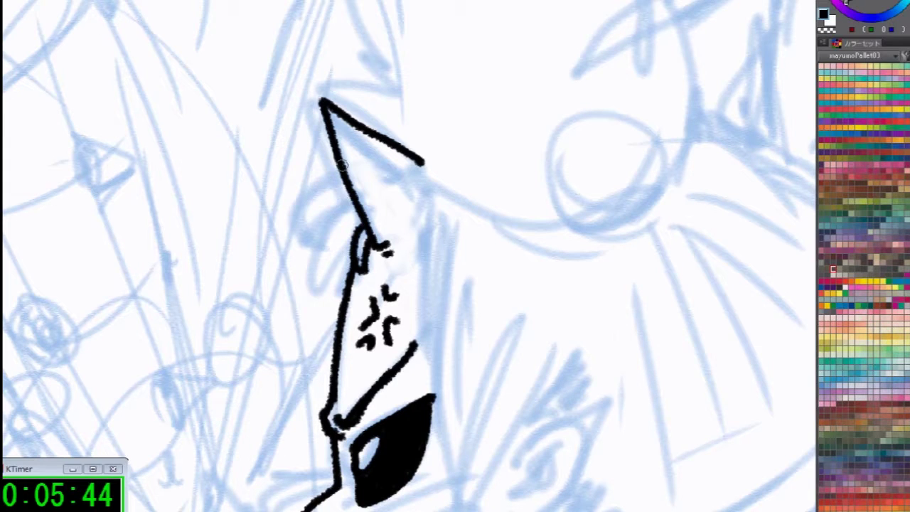
pyautogui.moveTo(341, 165)
pyautogui.mouseDown()
pyautogui.moveTo(296, 178)
pyautogui.moveTo(284, 212)
pyautogui.mouseUp()
pyautogui.moveTo(338, 181)
pyautogui.mouseDown()
pyautogui.moveTo(290, 221)
pyautogui.moveTo(327, 190)
pyautogui.moveTo(321, 269)
pyautogui.mouseUp()
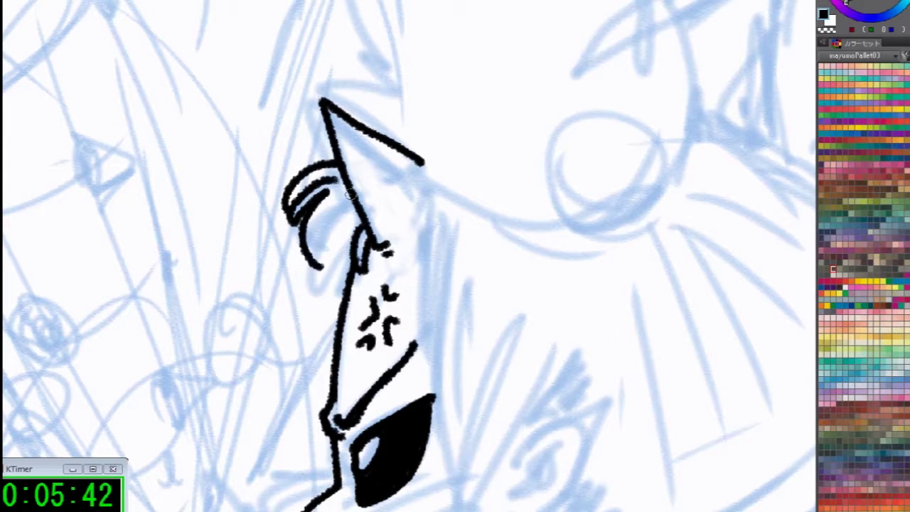
pyautogui.moveTo(350, 197); pyautogui.dragTo(335, 273)
pyautogui.moveTo(349, 216)
pyautogui.mouseDown()
pyautogui.moveTo(342, 275)
pyautogui.moveTo(352, 271)
pyautogui.mouseUp()
# Ink the hairline beside the face and the long strands sweeping down between the eye and the ear
pyautogui.moveTo(436, 339); pyautogui.dragTo(329, 237)
pyautogui.moveTo(341, 91)
pyautogui.mouseDown()
pyautogui.moveTo(317, 192)
pyautogui.moveTo(361, 400)
pyautogui.mouseUp()
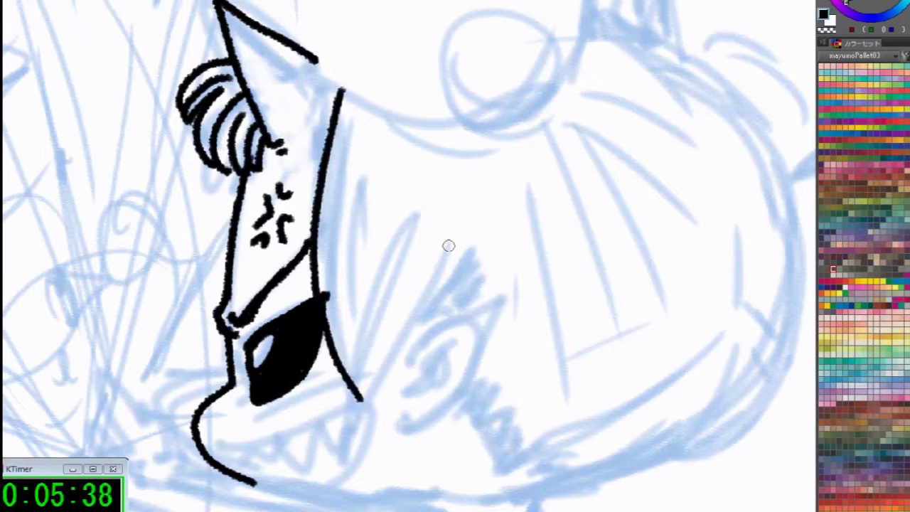
pyautogui.moveTo(458, 248); pyautogui.dragTo(373, 417)
pyautogui.moveTo(418, 211); pyautogui.dragTo(351, 392)
pyautogui.moveTo(349, 253); pyautogui.dragTo(359, 387)
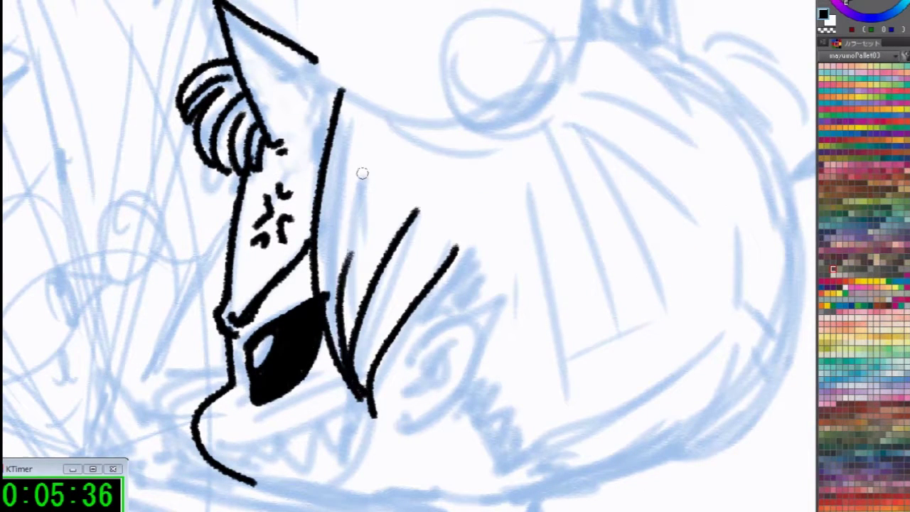
pyautogui.moveTo(365, 136); pyautogui.dragTo(323, 256)
pyautogui.moveTo(356, 193); pyautogui.dragTo(348, 226)
# Ink the pointed ear with its inner swirls and the jagged hair around it
pyautogui.moveTo(412, 340)
pyautogui.mouseDown()
pyautogui.moveTo(486, 304)
pyautogui.moveTo(459, 390)
pyautogui.moveTo(410, 418)
pyautogui.mouseUp()
pyautogui.moveTo(450, 329); pyautogui.dragTo(425, 347)
pyautogui.moveTo(427, 341)
pyautogui.mouseDown()
pyautogui.moveTo(428, 389)
pyautogui.moveTo(420, 371)
pyautogui.mouseUp()
pyautogui.moveTo(442, 340)
pyautogui.mouseDown()
pyautogui.moveTo(435, 361)
pyautogui.moveTo(459, 349)
pyautogui.moveTo(445, 334)
pyautogui.mouseUp()
pyautogui.moveTo(451, 271); pyautogui.dragTo(431, 301)
pyautogui.moveTo(472, 154)
pyautogui.mouseDown()
pyautogui.moveTo(463, 226)
pyautogui.moveTo(435, 276)
pyautogui.moveTo(453, 292)
pyautogui.moveTo(446, 313)
pyautogui.mouseUp()
pyautogui.moveTo(485, 349)
pyautogui.mouseDown()
pyautogui.moveTo(486, 421)
pyautogui.moveTo(459, 329)
pyautogui.moveTo(480, 342)
pyautogui.moveTo(462, 317)
pyautogui.moveTo(490, 334)
pyautogui.moveTo(462, 377)
pyautogui.moveTo(483, 380)
pyautogui.moveTo(529, 356)
pyautogui.moveTo(525, 374)
pyautogui.mouseUp()
# Ink the rounded outline of the back of the head down to the jagged nape
pyautogui.moveTo(572, 249); pyautogui.dragTo(529, 325)
pyautogui.moveTo(504, 1)
pyautogui.mouseDown()
pyautogui.moveTo(568, 33)
pyautogui.moveTo(601, 65)
pyautogui.moveTo(651, 171)
pyautogui.mouseUp()
pyautogui.moveTo(660, 217)
pyautogui.mouseDown()
pyautogui.moveTo(629, 340)
pyautogui.moveTo(557, 408)
pyautogui.mouseUp()
pyautogui.moveTo(560, 406); pyautogui.dragTo(490, 446)
# Ink hair strands fanning out over the head from the base of the upswept hair
pyautogui.moveTo(505, 52); pyautogui.dragTo(601, 68)
pyautogui.moveTo(519, 70); pyautogui.dragTo(590, 91)
pyautogui.moveTo(496, 102)
pyautogui.mouseDown()
pyautogui.moveTo(620, 228)
pyautogui.moveTo(641, 270)
pyautogui.mouseUp()
pyautogui.moveTo(543, 200); pyautogui.dragTo(594, 292)
pyautogui.moveTo(461, 128); pyautogui.dragTo(508, 402)
pyautogui.moveTo(441, 175); pyautogui.dragTo(461, 350)
pyautogui.moveTo(495, 107); pyautogui.dragTo(566, 428)
pyautogui.moveTo(214, 4)
pyautogui.mouseDown()
pyautogui.moveTo(226, 173)
pyautogui.moveTo(258, 299)
pyautogui.mouseUp()
pyautogui.moveTo(211, 221)
pyautogui.mouseDown()
pyautogui.moveTo(232, 280)
pyautogui.moveTo(465, 427)
pyautogui.mouseUp()
pyautogui.hotkey('ctrl', 'z')
pyautogui.hotkey('ctrl', 'z')
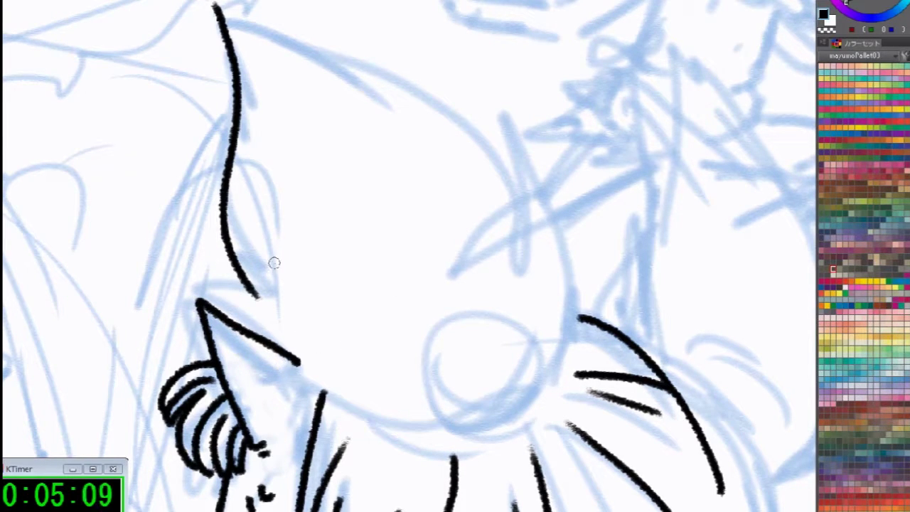
pyautogui.hotkey('ctrl', 'z')
# Ink the upswept hair's lower edge, upper contour and jagged front edge with pointed tips
pyautogui.moveTo(214, 275)
pyautogui.mouseDown()
pyautogui.moveTo(376, 428)
pyautogui.moveTo(484, 436)
pyautogui.mouseUp()
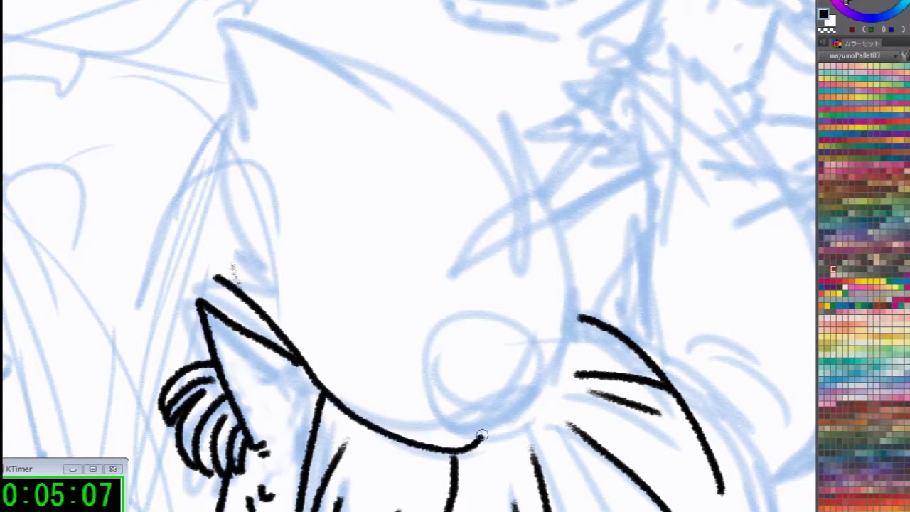
pyautogui.moveTo(213, 272); pyautogui.dragTo(302, 307)
pyautogui.moveTo(212, 29); pyautogui.dragTo(469, 126)
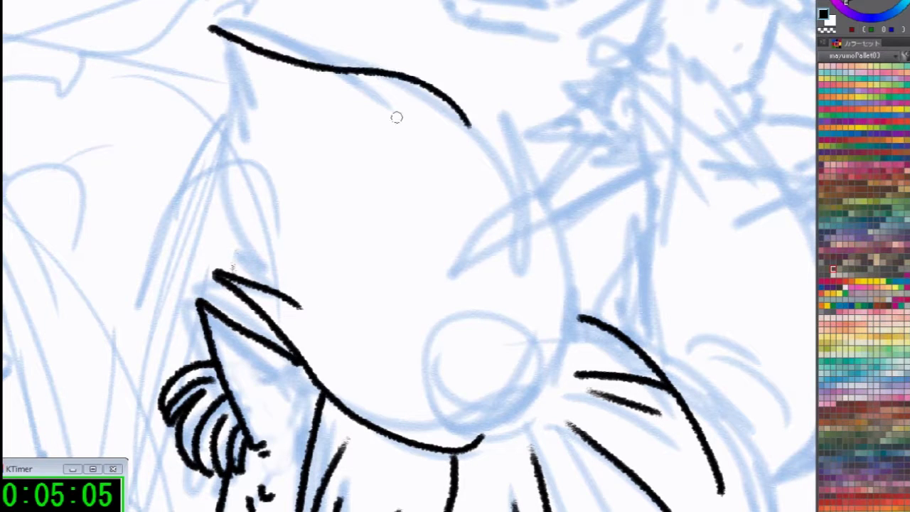
pyautogui.moveTo(213, 28)
pyautogui.mouseDown()
pyautogui.moveTo(281, 99)
pyautogui.moveTo(206, 71)
pyautogui.mouseUp()
pyautogui.moveTo(207, 71)
pyautogui.mouseDown()
pyautogui.moveTo(288, 184)
pyautogui.moveTo(273, 192)
pyautogui.moveTo(272, 214)
pyautogui.moveTo(313, 319)
pyautogui.mouseUp()
pyautogui.click(364, 326)
# Ink the upswept hair's back contour with a split pointed strand, curving down to its base on the head
pyautogui.moveTo(465, 123); pyautogui.dragTo(510, 210)
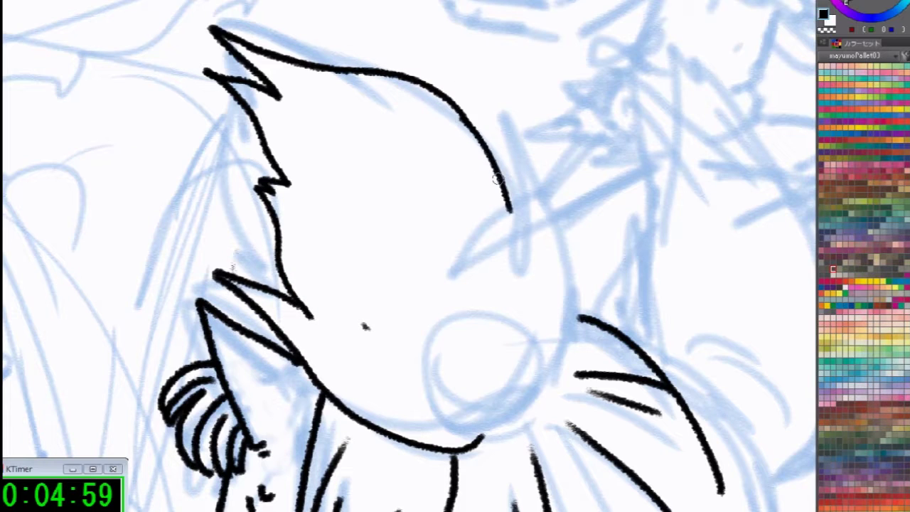
pyautogui.moveTo(451, 79)
pyautogui.mouseDown()
pyautogui.moveTo(462, 107)
pyautogui.moveTo(567, 227)
pyautogui.moveTo(515, 418)
pyautogui.mouseUp()
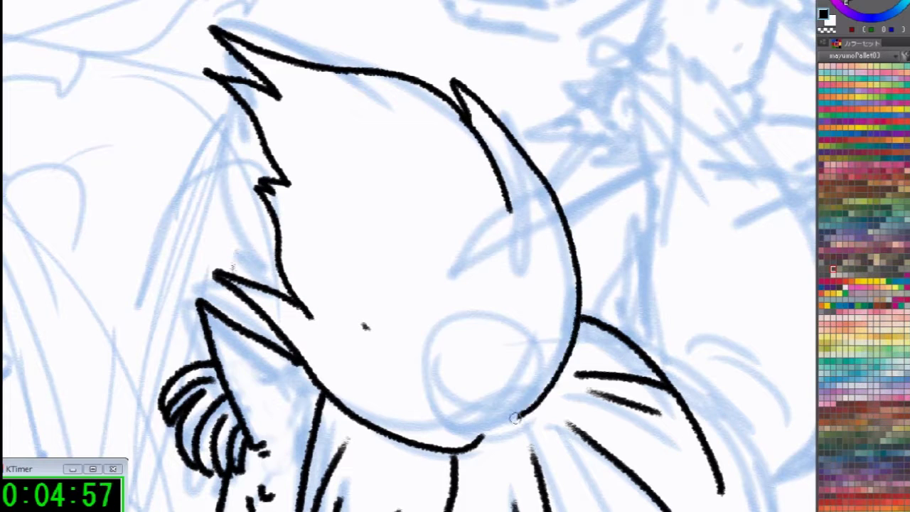
pyautogui.moveTo(375, 374)
pyautogui.mouseDown()
pyautogui.moveTo(457, 429)
pyautogui.moveTo(501, 434)
pyautogui.moveTo(518, 414)
pyautogui.mouseUp()
pyautogui.moveTo(531, 298); pyautogui.dragTo(522, 419)
pyautogui.moveTo(433, 257); pyautogui.dragTo(487, 369)
# Ink a short line for the back of the neck and a short jaw mark below the ear
pyautogui.moveTo(568, 509); pyautogui.dragTo(453, 225)
pyautogui.moveTo(368, 134); pyautogui.dragTo(414, 103)
pyautogui.moveTo(465, 202); pyautogui.dragTo(515, 38)
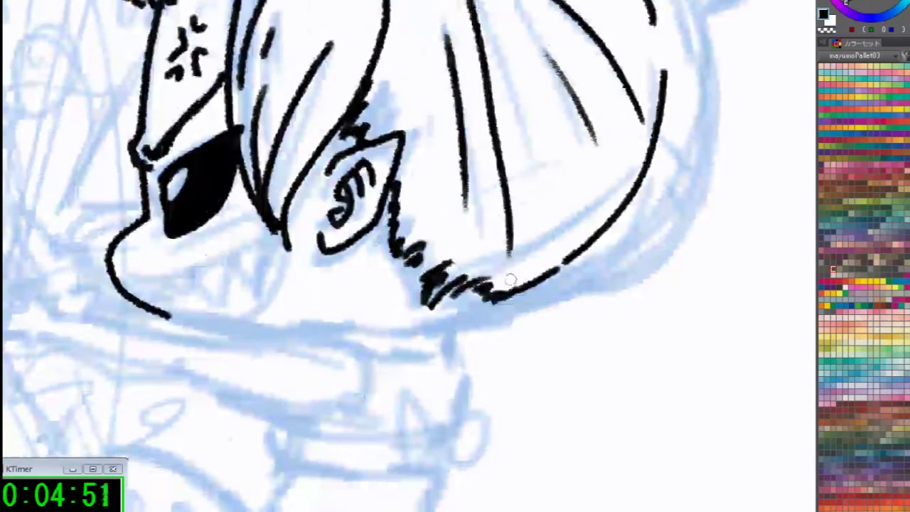
pyautogui.moveTo(232, 312); pyautogui.dragTo(324, 235)
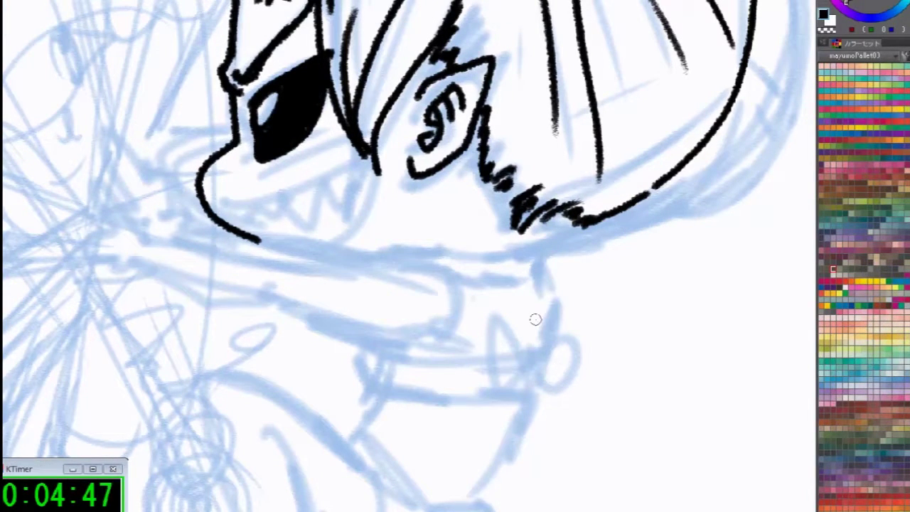
pyautogui.moveTo(542, 236); pyautogui.dragTo(532, 272)
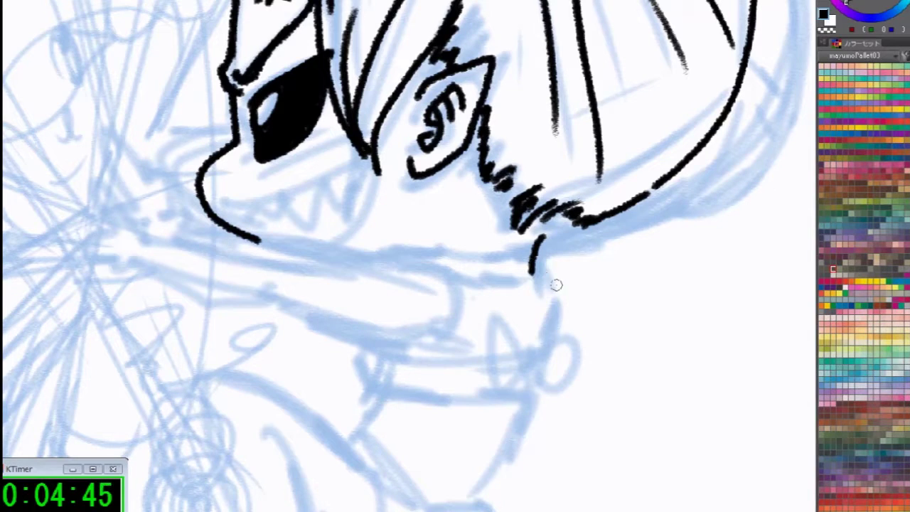
pyautogui.moveTo(415, 199); pyautogui.dragTo(395, 222)
pyautogui.moveTo(340, 334); pyautogui.dragTo(573, 317)
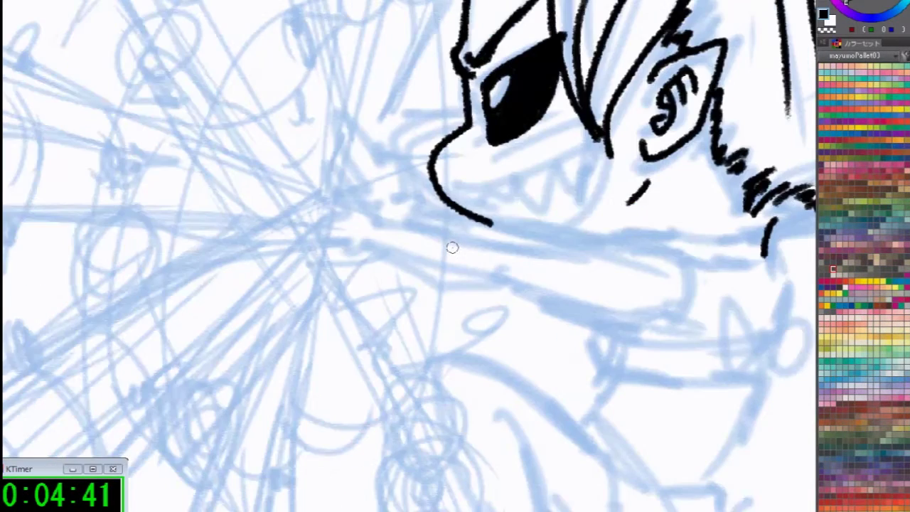
pyautogui.moveTo(535, 242)
pyautogui.mouseDown()
pyautogui.moveTo(634, 235)
pyautogui.moveTo(674, 250)
pyautogui.mouseUp()
pyautogui.moveTo(516, 290); pyautogui.dragTo(645, 302)
pyautogui.moveTo(533, 242); pyautogui.dragTo(402, 219)
pyautogui.moveTo(397, 248)
pyautogui.mouseDown()
pyautogui.moveTo(483, 287)
pyautogui.moveTo(528, 291)
pyautogui.mouseUp()
pyautogui.hotkey('ctrl', 'z')
pyautogui.hotkey('ctrl', 'z')
pyautogui.hotkey('ctrl', 'z')
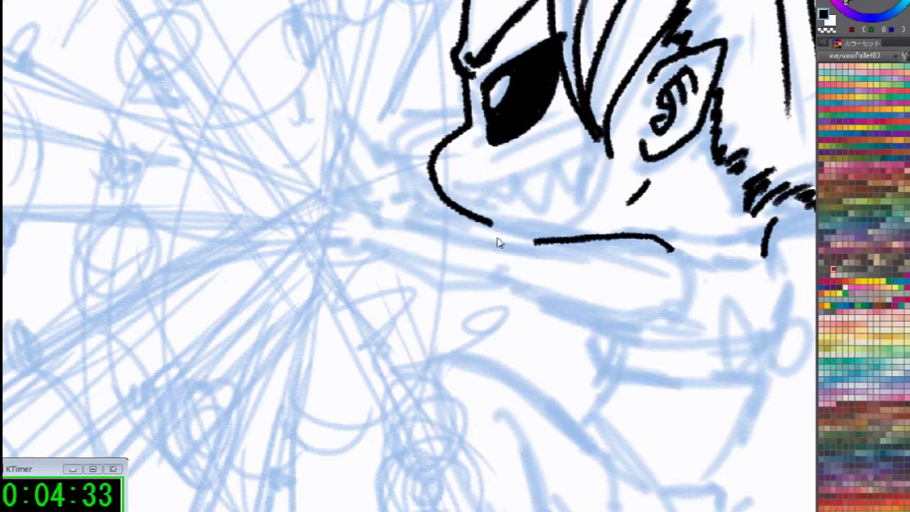
pyautogui.hotkey('ctrl', 'z')
# Ink the upper and lower contours of the outstretched arm below the chin
pyautogui.moveTo(406, 219); pyautogui.dragTo(674, 250)
pyautogui.moveTo(410, 257); pyautogui.dragTo(640, 324)
pyautogui.hotkey('ctrl', 'z')
pyautogui.moveTo(411, 263); pyautogui.dragTo(621, 313)
pyautogui.moveTo(409, 222)
pyautogui.mouseDown()
pyautogui.moveTo(341, 190)
pyautogui.moveTo(376, 191)
pyautogui.moveTo(364, 167)
pyautogui.moveTo(386, 182)
pyautogui.moveTo(393, 145)
pyautogui.mouseUp()
pyautogui.hotkey('ctrl', 'z')
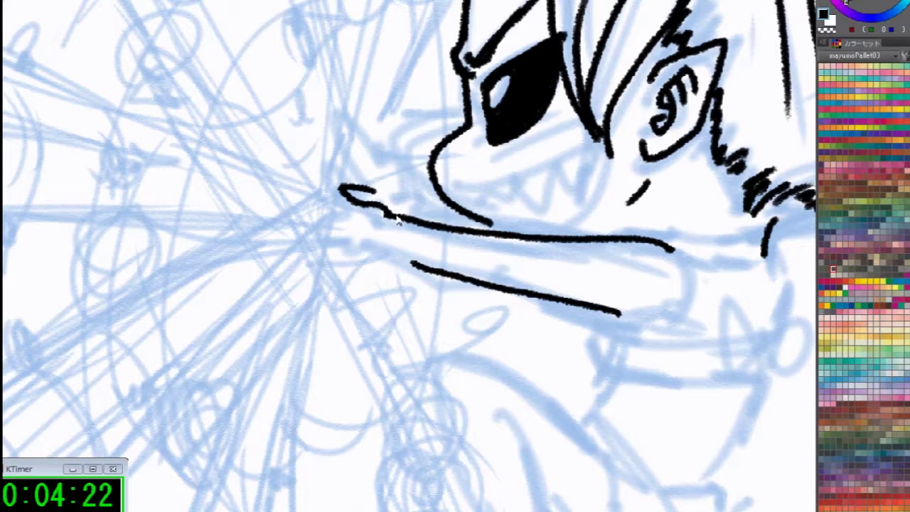
pyautogui.hotkey('ctrl', 'z')
# Ink the two hands with splayed, pointed fingers at the end of the outstretched arm
pyautogui.moveTo(379, 198)
pyautogui.mouseDown()
pyautogui.moveTo(368, 205)
pyautogui.moveTo(385, 214)
pyautogui.moveTo(377, 165)
pyautogui.moveTo(393, 187)
pyautogui.moveTo(411, 169)
pyautogui.moveTo(448, 222)
pyautogui.moveTo(464, 228)
pyautogui.mouseUp()
pyautogui.moveTo(371, 213)
pyautogui.mouseDown()
pyautogui.moveTo(353, 199)
pyautogui.moveTo(368, 208)
pyautogui.mouseUp()
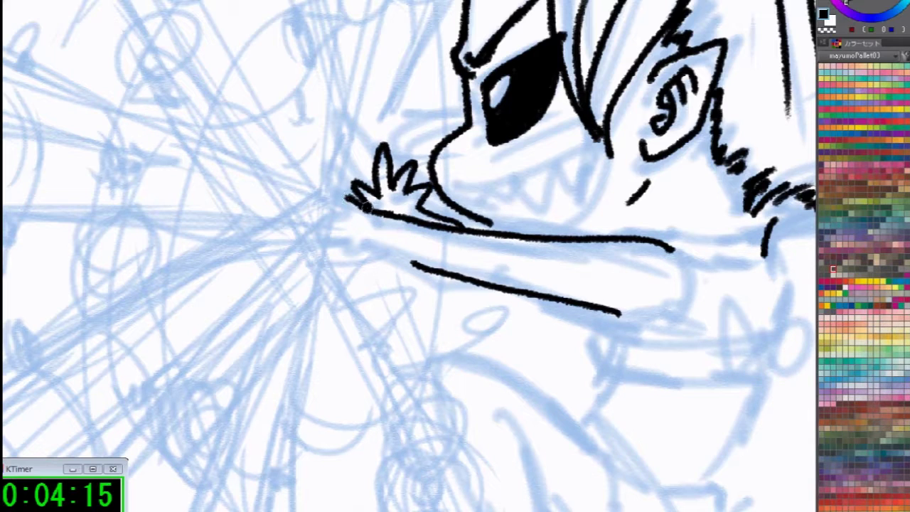
pyautogui.moveTo(353, 203)
pyautogui.mouseDown()
pyautogui.moveTo(344, 212)
pyautogui.moveTo(362, 227)
pyautogui.moveTo(337, 235)
pyautogui.moveTo(366, 250)
pyautogui.moveTo(355, 265)
pyautogui.moveTo(365, 256)
pyautogui.moveTo(423, 267)
pyautogui.mouseUp()
# Erase the short jaw mark below the ear and the end of the chin line near the arm
pyautogui.moveTo(637, 217); pyautogui.dragTo(508, 167)
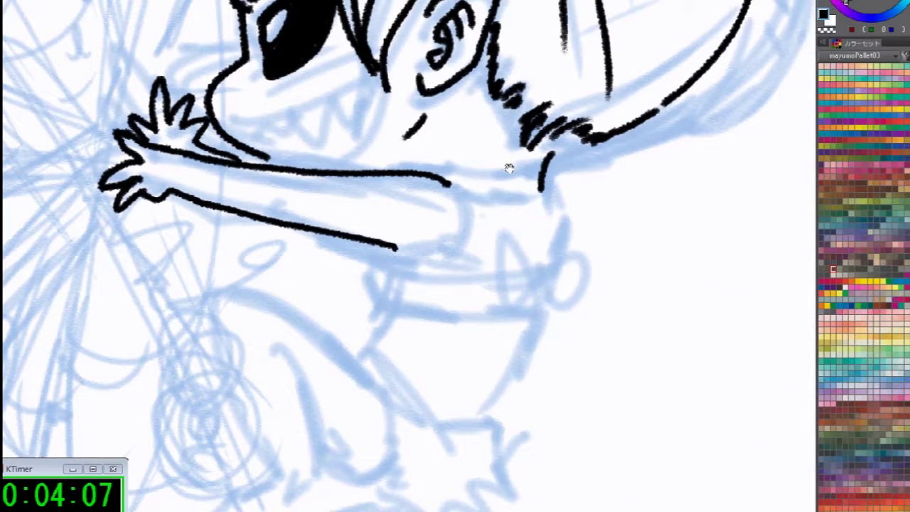
pyautogui.moveTo(279, 161); pyautogui.dragTo(335, 157)
pyautogui.hotkey('ctrl', 'z')
pyautogui.press('c')
pyautogui.moveTo(407, 119); pyautogui.dragTo(425, 127)
pyautogui.press('c')
pyautogui.moveTo(232, 128)
pyautogui.mouseDown()
pyautogui.moveTo(258, 152)
pyautogui.moveTo(233, 140)
pyautogui.moveTo(261, 157)
pyautogui.mouseUp()
pyautogui.press('c')
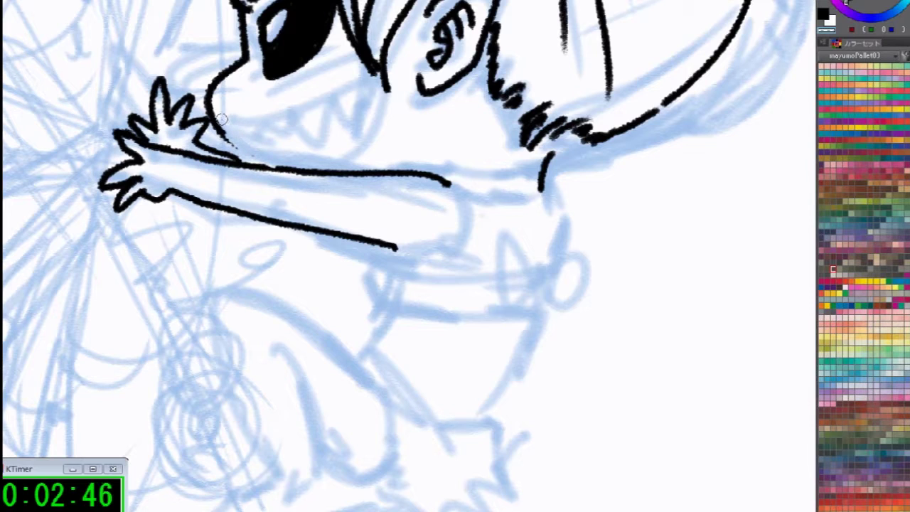
# Ink the chin line down to the outstretched arm and round off the shoulder at the end of the arm's upper contour
pyautogui.moveTo(210, 116); pyautogui.dragTo(235, 144)
pyautogui.press('c')
pyautogui.moveTo(214, 115)
pyautogui.mouseDown()
pyautogui.moveTo(224, 137)
pyautogui.moveTo(270, 162)
pyautogui.mouseUp()
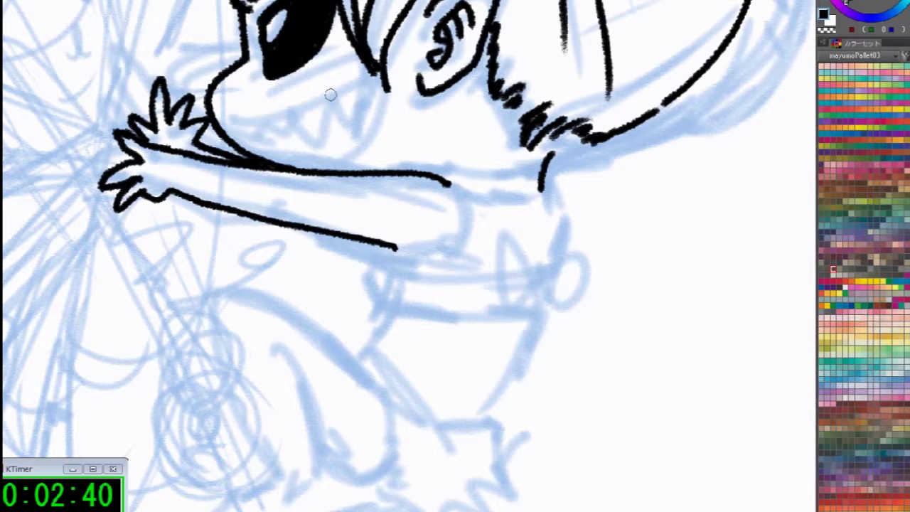
pyautogui.moveTo(378, 172)
pyautogui.mouseDown()
pyautogui.moveTo(426, 152)
pyautogui.moveTo(425, 166)
pyautogui.moveTo(448, 165)
pyautogui.moveTo(459, 181)
pyautogui.mouseUp()
pyautogui.hotkey('ctrl', 'z')
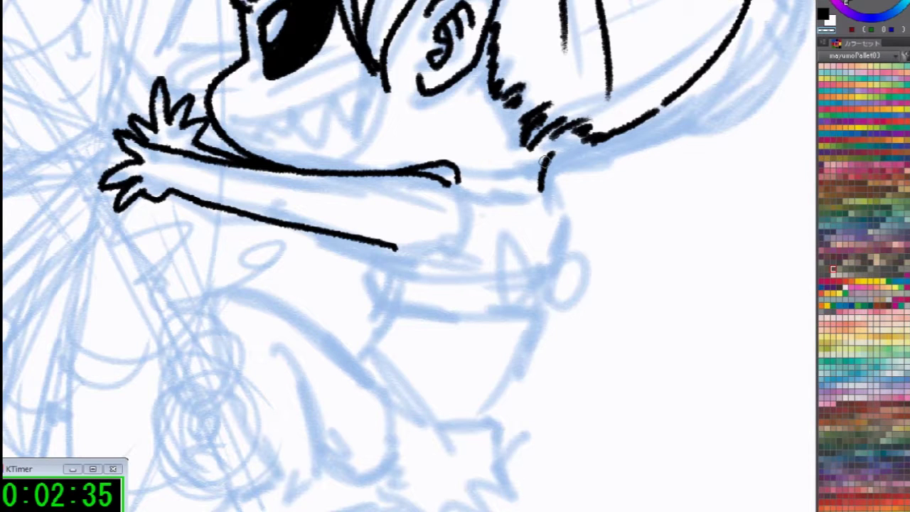
# Redraw the back-of-neck line so it reaches the hair, and re-ink the lower edge of the hair from there
pyautogui.hotkey('ctrl', 'z')
pyautogui.scroll(-3, 548, 162)
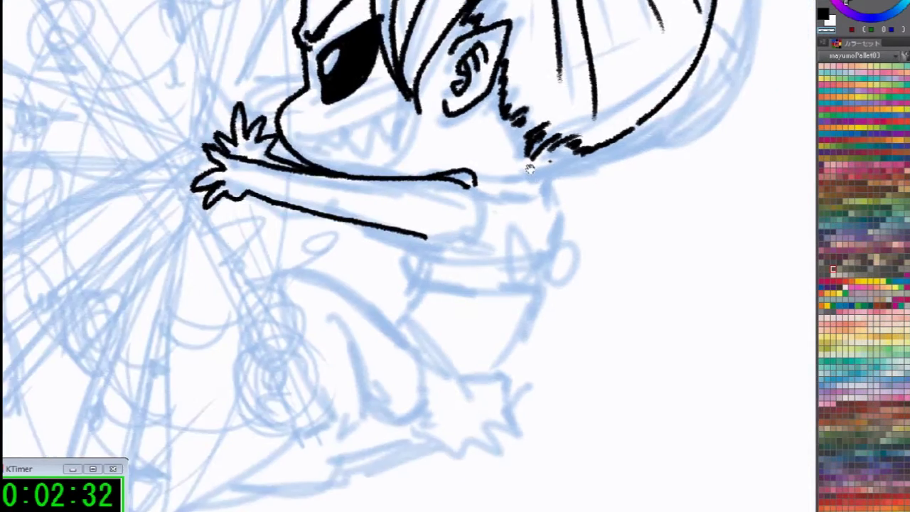
pyautogui.scroll(2, 547, 167)
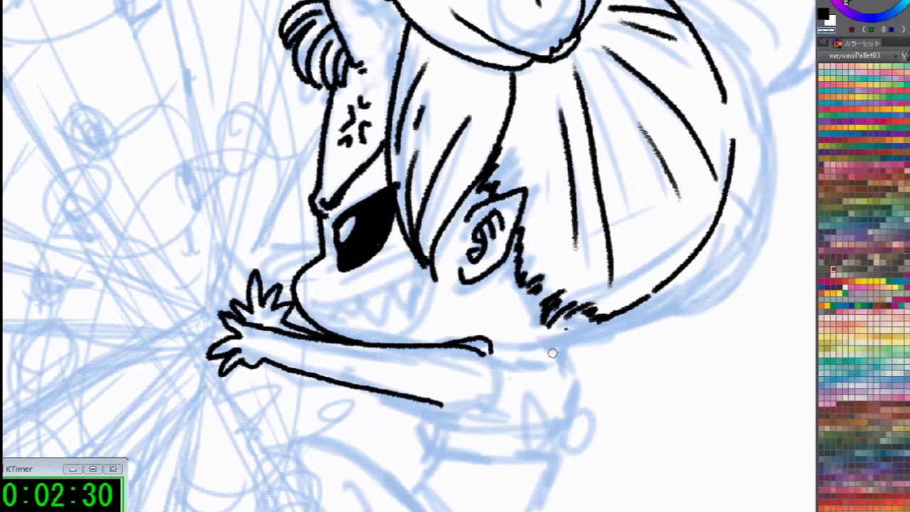
pyautogui.moveTo(557, 355)
pyautogui.mouseDown()
pyautogui.moveTo(573, 311)
pyautogui.moveTo(633, 307)
pyautogui.moveTo(626, 319)
pyautogui.moveTo(600, 323)
pyautogui.moveTo(594, 309)
pyautogui.moveTo(586, 313)
pyautogui.moveTo(589, 322)
pyautogui.moveTo(657, 279)
pyautogui.moveTo(598, 324)
pyautogui.moveTo(697, 261)
pyautogui.mouseUp()
pyautogui.press('c')
pyautogui.moveTo(639, 311); pyautogui.dragTo(717, 214)
pyautogui.press('p')
pyautogui.moveTo(580, 308)
pyautogui.mouseDown()
pyautogui.moveTo(677, 255)
pyautogui.moveTo(720, 207)
pyautogui.mouseUp()
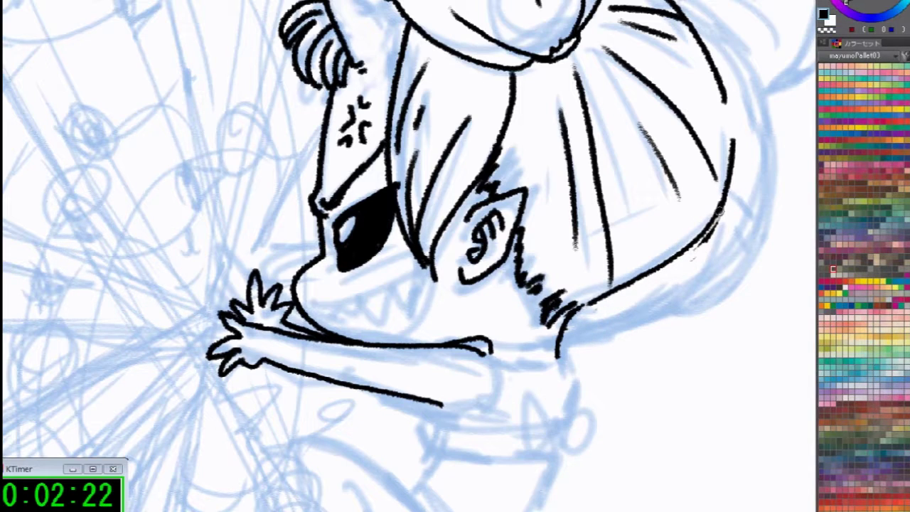
# Ink an outer curve around the back of the hair and clean up its overlap with the inner outline
pyautogui.moveTo(760, 63)
pyautogui.mouseDown()
pyautogui.moveTo(772, 109)
pyautogui.moveTo(750, 203)
pyautogui.moveTo(643, 268)
pyautogui.mouseUp()
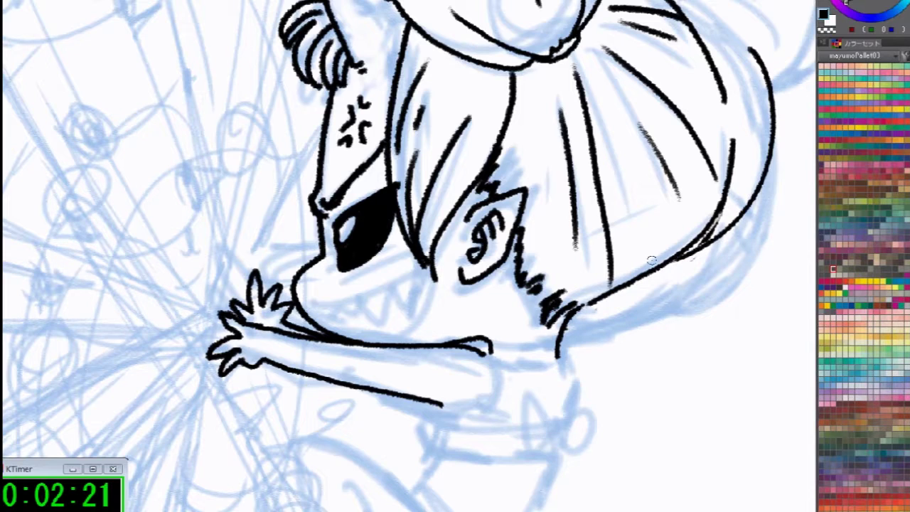
pyautogui.hotkey('ctrl', 'z')
pyautogui.moveTo(726, 28)
pyautogui.mouseDown()
pyautogui.moveTo(759, 72)
pyautogui.moveTo(755, 192)
pyautogui.moveTo(642, 270)
pyautogui.mouseUp()
pyautogui.moveTo(720, 220); pyautogui.dragTo(687, 255)
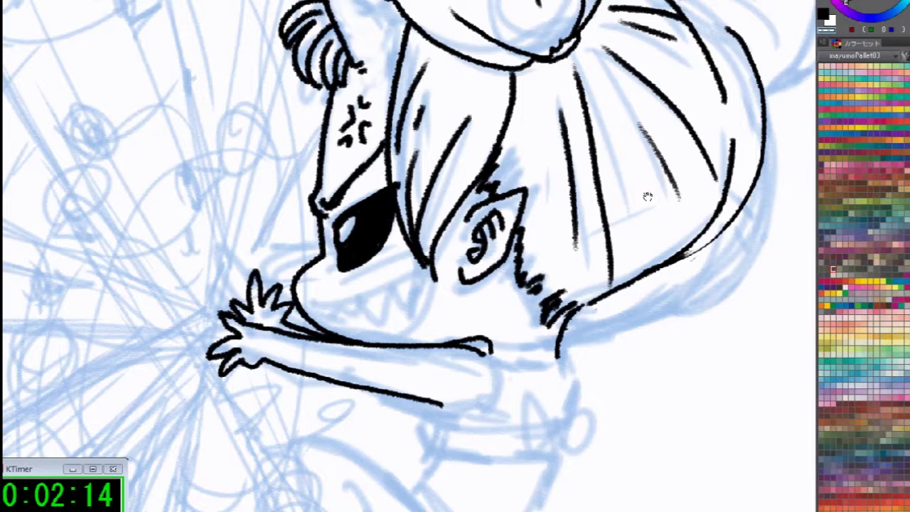
# Ink an arc from the front hair tuft over the back of the head to join the outer hair curve
pyautogui.moveTo(604, 203); pyautogui.dragTo(425, 277)
pyautogui.hotkey('ctrl', '+')
pyautogui.moveTo(593, 258); pyautogui.dragTo(545, 455)
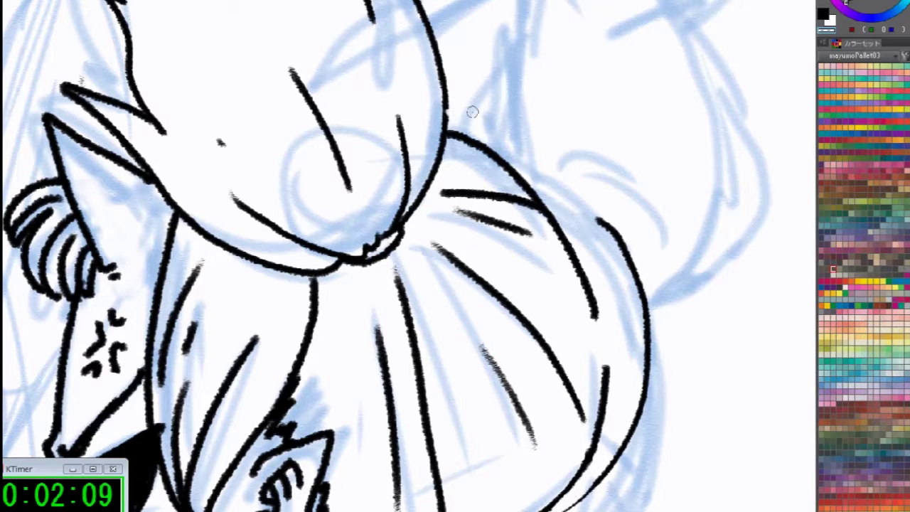
pyautogui.moveTo(447, 115)
pyautogui.mouseDown()
pyautogui.moveTo(532, 136)
pyautogui.moveTo(601, 185)
pyautogui.mouseUp()
pyautogui.hotkey('ctrl', 'z')
pyautogui.moveTo(448, 115)
pyautogui.mouseDown()
pyautogui.moveTo(499, 133)
pyautogui.moveTo(601, 208)
pyautogui.mouseUp()
pyautogui.hotkey('ctrl', 'z')
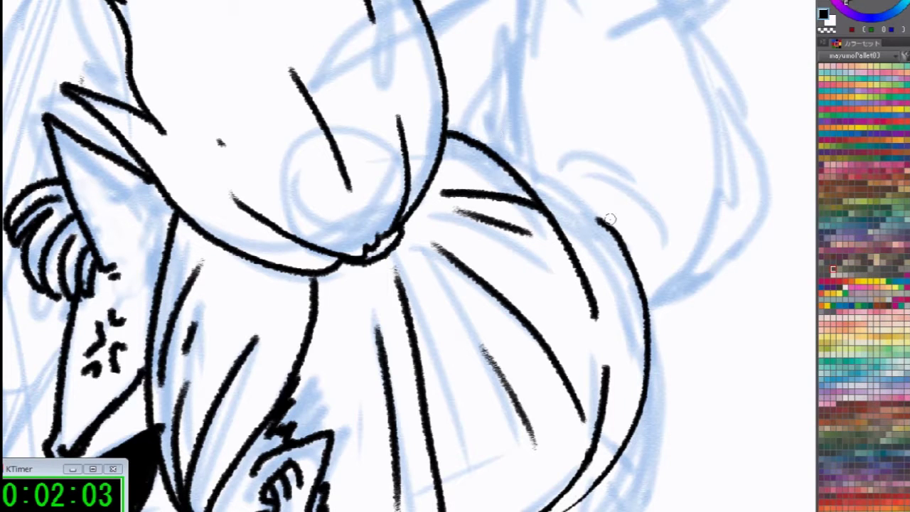
pyautogui.moveTo(446, 119)
pyautogui.mouseDown()
pyautogui.moveTo(500, 124)
pyautogui.moveTo(580, 175)
pyautogui.moveTo(615, 217)
pyautogui.moveTo(645, 337)
pyautogui.mouseUp()
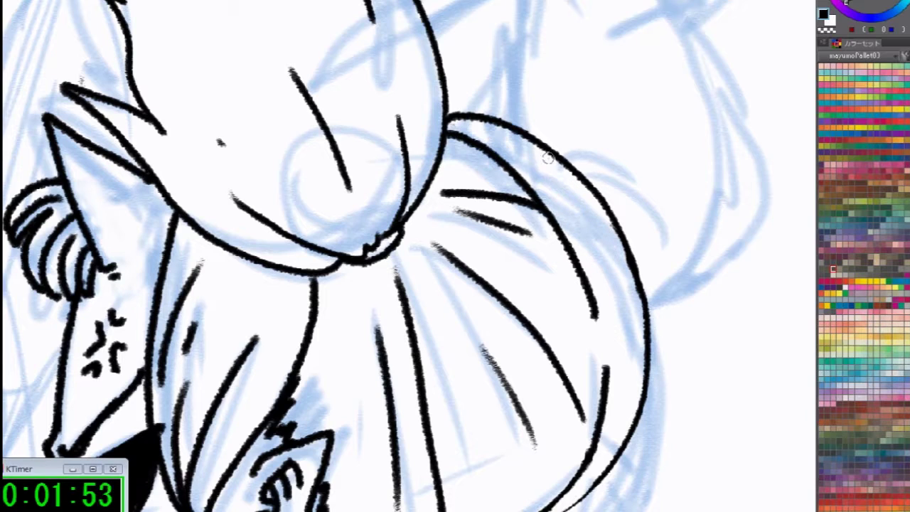
# Add short strand lines in the band between the inner and outer contours of the hair
pyautogui.moveTo(526, 170)
pyautogui.mouseDown()
pyautogui.moveTo(555, 155)
pyautogui.moveTo(559, 165)
pyautogui.mouseUp()
pyautogui.moveTo(590, 197); pyautogui.dragTo(593, 273)
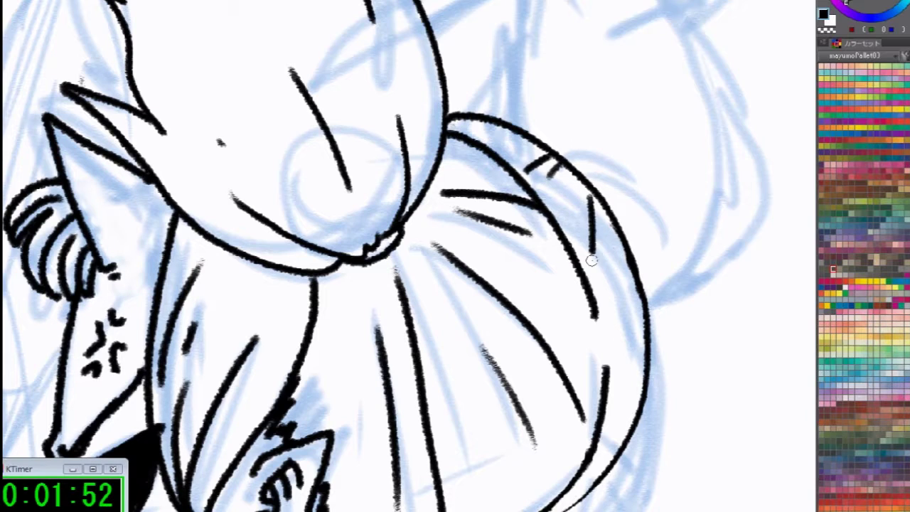
pyautogui.moveTo(629, 244); pyautogui.dragTo(623, 307)
pyautogui.moveTo(657, 354); pyautogui.dragTo(599, 447)
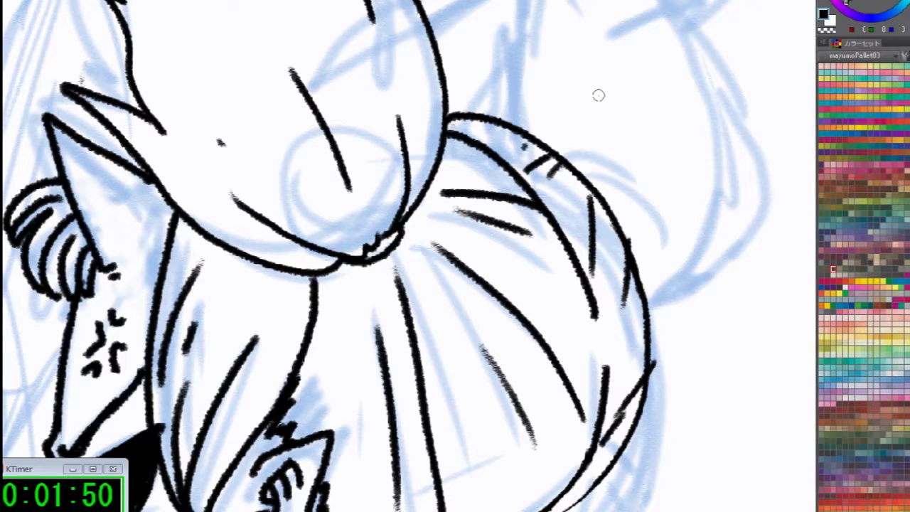
# Ink the second hair tuft behind the head with a pointed tip, a jagged notch and strand lines at its base
pyautogui.moveTo(598, 95); pyautogui.dragTo(576, 289)
pyautogui.moveTo(468, 67)
pyautogui.mouseDown()
pyautogui.moveTo(492, 214)
pyautogui.moveTo(473, 200)
pyautogui.moveTo(466, 308)
pyautogui.mouseUp()
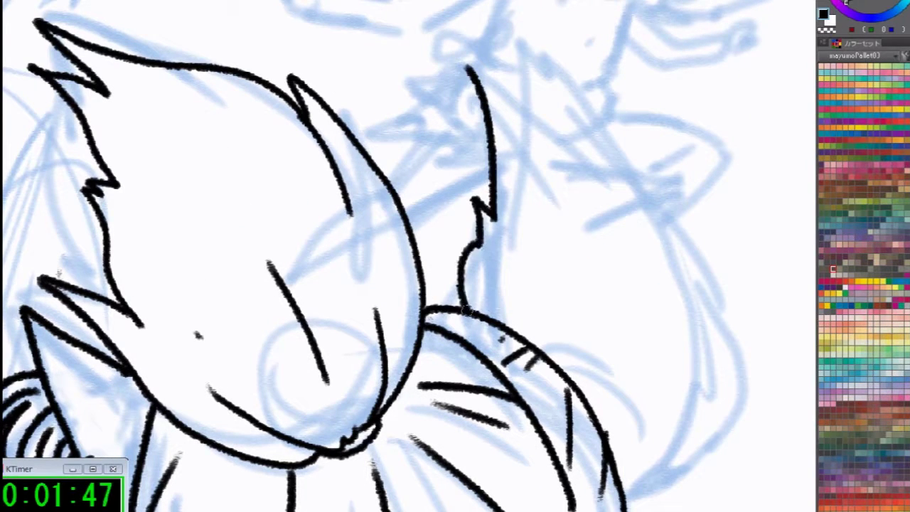
pyautogui.moveTo(467, 68)
pyautogui.mouseDown()
pyautogui.moveTo(550, 111)
pyautogui.moveTo(703, 277)
pyautogui.moveTo(714, 359)
pyautogui.moveTo(701, 431)
pyautogui.moveTo(620, 502)
pyautogui.mouseUp()
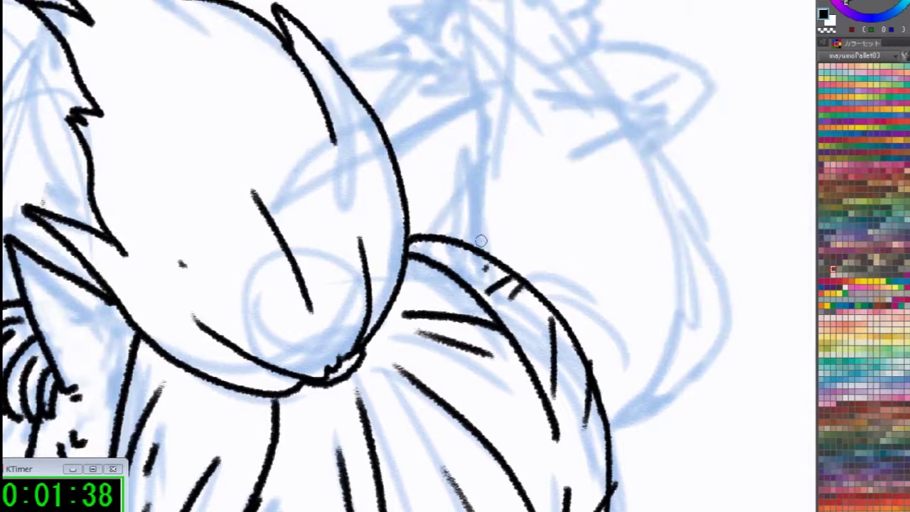
pyautogui.moveTo(439, 238)
pyautogui.mouseDown()
pyautogui.moveTo(432, 186)
pyautogui.moveTo(447, 150)
pyautogui.moveTo(428, 4)
pyautogui.moveTo(479, 24)
pyautogui.moveTo(649, 178)
pyautogui.moveTo(648, 212)
pyautogui.moveTo(665, 233)
pyautogui.moveTo(577, 349)
pyautogui.mouseUp()
pyautogui.moveTo(546, 137)
pyautogui.mouseDown()
pyautogui.moveTo(555, 213)
pyautogui.moveTo(542, 292)
pyautogui.mouseUp()
pyautogui.moveTo(551, 303); pyautogui.dragTo(602, 256)
pyautogui.hotkey('ctrl', 'z')
pyautogui.hotkey('ctrl', 'z')
pyautogui.moveTo(562, 309); pyautogui.dragTo(589, 271)
pyautogui.moveTo(529, 282); pyautogui.dragTo(538, 145)
pyautogui.moveTo(558, 199); pyautogui.dragTo(545, 300)
# Thicken the outer contour at the lower back of the hair and add a short strand line beside it
pyautogui.moveTo(491, 501)
pyautogui.mouseDown()
pyautogui.moveTo(604, 222)
pyautogui.moveTo(615, 310)
pyautogui.moveTo(590, 349)
pyautogui.mouseUp()
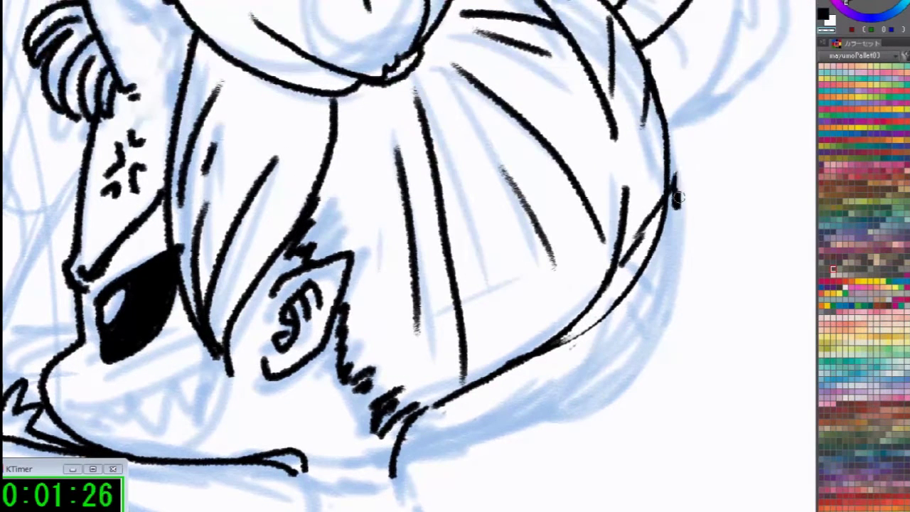
pyautogui.moveTo(540, 349)
pyautogui.mouseDown()
pyautogui.moveTo(583, 330)
pyautogui.moveTo(623, 295)
pyautogui.moveTo(667, 197)
pyautogui.mouseUp()
pyautogui.moveTo(661, 159)
pyautogui.mouseDown()
pyautogui.moveTo(679, 155)
pyautogui.moveTo(641, 224)
pyautogui.mouseUp()
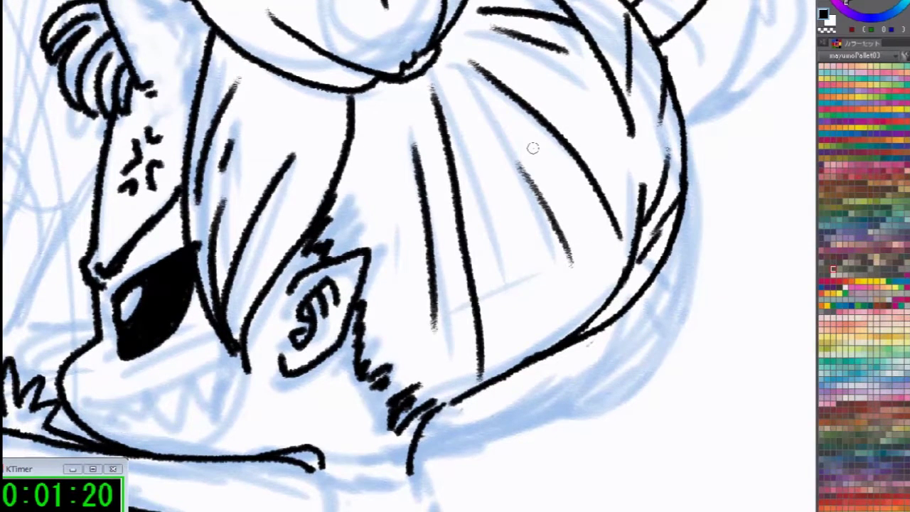
# Ink two curved strand lines rising from the lower edge of the hair
pyautogui.moveTo(576, 211); pyautogui.dragTo(601, 324)
pyautogui.moveTo(579, 286); pyautogui.dragTo(573, 333)
pyautogui.hotkey('ctrl', 'z')
pyautogui.hotkey('ctrl', 'z')
pyautogui.moveTo(578, 219)
pyautogui.mouseDown()
pyautogui.moveTo(591, 293)
pyautogui.moveTo(570, 339)
pyautogui.mouseUp()
pyautogui.moveTo(533, 246); pyautogui.dragTo(539, 359)
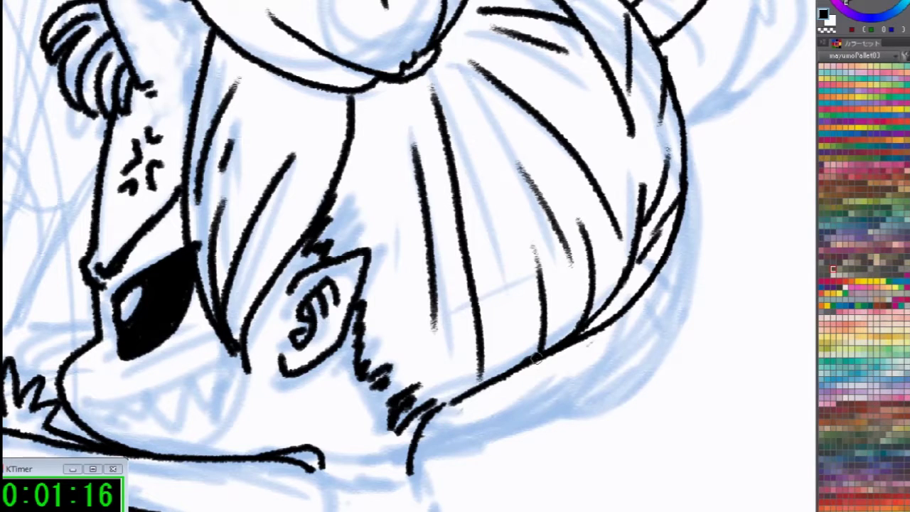
# Ink the jagged upper edge of the fur top and the pointed bow with a round knot at its back
pyautogui.moveTo(505, 445); pyautogui.dragTo(740, 223)
pyautogui.moveTo(655, 213); pyautogui.dragTo(754, 145)
pyautogui.moveTo(540, 317)
pyautogui.mouseDown()
pyautogui.moveTo(574, 217)
pyautogui.moveTo(533, 222)
pyautogui.moveTo(548, 213)
pyautogui.moveTo(620, 244)
pyautogui.mouseUp()
pyautogui.moveTo(677, 250)
pyautogui.mouseDown()
pyautogui.moveTo(665, 274)
pyautogui.moveTo(672, 245)
pyautogui.moveTo(622, 149)
pyautogui.moveTo(643, 263)
pyautogui.moveTo(644, 214)
pyautogui.mouseUp()
pyautogui.moveTo(671, 243)
pyautogui.mouseDown()
pyautogui.moveTo(646, 222)
pyautogui.moveTo(680, 231)
pyautogui.moveTo(704, 151)
pyautogui.moveTo(724, 221)
pyautogui.moveTo(689, 261)
pyautogui.mouseUp()
pyautogui.moveTo(696, 235); pyautogui.dragTo(690, 250)
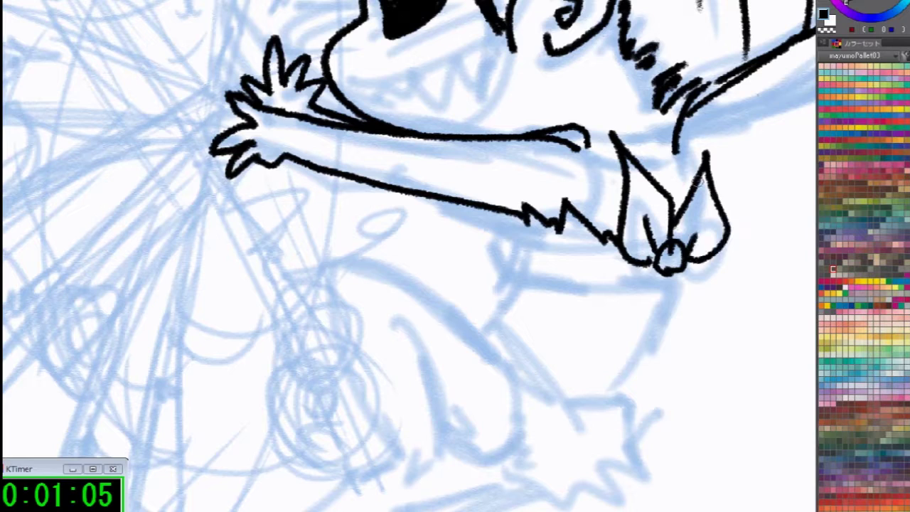
# Extend the shoulder line slightly and ink the front and ragged lower edges of the fur top
pyautogui.moveTo(596, 152)
pyautogui.mouseDown()
pyautogui.moveTo(570, 145)
pyautogui.moveTo(584, 165)
pyautogui.moveTo(556, 146)
pyautogui.moveTo(590, 156)
pyautogui.moveTo(551, 138)
pyautogui.moveTo(598, 154)
pyautogui.mouseUp()
pyautogui.press('c')
pyautogui.press('c')
pyautogui.moveTo(504, 211)
pyautogui.mouseDown()
pyautogui.moveTo(485, 241)
pyautogui.moveTo(509, 286)
pyautogui.mouseUp()
pyautogui.hotkey('ctrl', 'z')
pyautogui.moveTo(506, 211)
pyautogui.mouseDown()
pyautogui.moveTo(492, 229)
pyautogui.moveTo(497, 291)
pyautogui.moveTo(612, 294)
pyautogui.moveTo(658, 275)
pyautogui.moveTo(590, 278)
pyautogui.mouseUp()
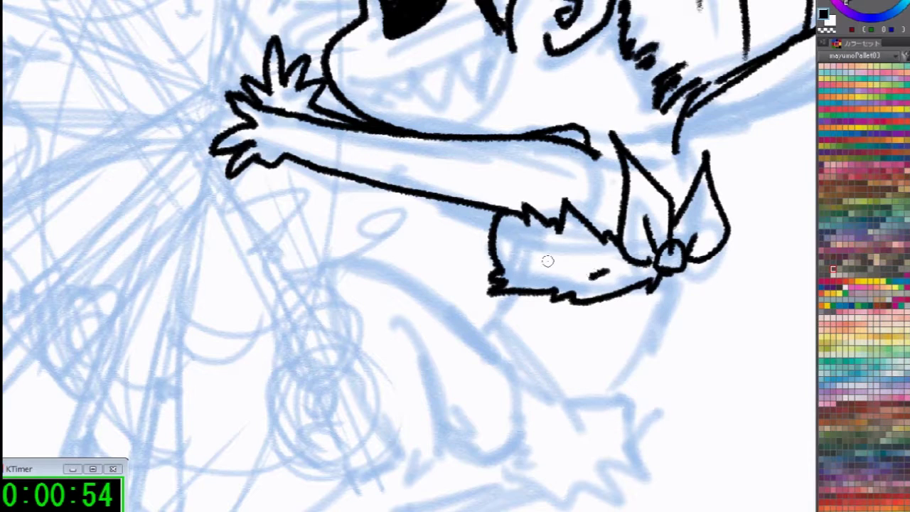
# Fill black fur markings on the chest piece and on both loops of the bow
pyautogui.hotkey('ctrl', 'z')
pyautogui.moveTo(490, 248)
pyautogui.mouseDown()
pyautogui.moveTo(530, 274)
pyautogui.moveTo(558, 255)
pyautogui.moveTo(572, 262)
pyautogui.mouseUp()
pyautogui.moveTo(565, 231)
pyautogui.mouseDown()
pyautogui.moveTo(587, 264)
pyautogui.moveTo(615, 268)
pyautogui.moveTo(592, 275)
pyautogui.mouseUp()
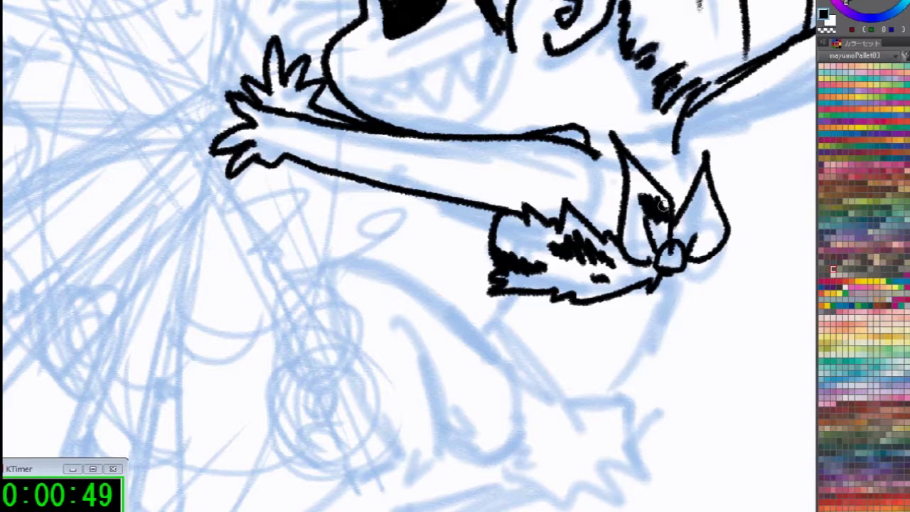
pyautogui.moveTo(658, 192)
pyautogui.mouseDown()
pyautogui.moveTo(648, 221)
pyautogui.moveTo(648, 211)
pyautogui.moveTo(631, 214)
pyautogui.moveTo(624, 239)
pyautogui.mouseUp()
pyautogui.moveTo(644, 215); pyautogui.dragTo(633, 244)
pyautogui.moveTo(700, 202)
pyautogui.mouseDown()
pyautogui.moveTo(676, 217)
pyautogui.moveTo(675, 229)
pyautogui.moveTo(703, 249)
pyautogui.moveTo(722, 245)
pyautogui.moveTo(720, 237)
pyautogui.mouseUp()
# Ink the ragged fur end below the bow knot and the curved back contour with a parallel inner line
pyautogui.moveTo(662, 283); pyautogui.dragTo(675, 313)
pyautogui.moveTo(711, 263)
pyautogui.mouseDown()
pyautogui.moveTo(691, 293)
pyautogui.moveTo(665, 308)
pyautogui.mouseUp()
pyautogui.moveTo(676, 297); pyautogui.dragTo(609, 392)
pyautogui.hotkey('ctrl', 'z')
pyautogui.moveTo(668, 301); pyautogui.dragTo(610, 396)
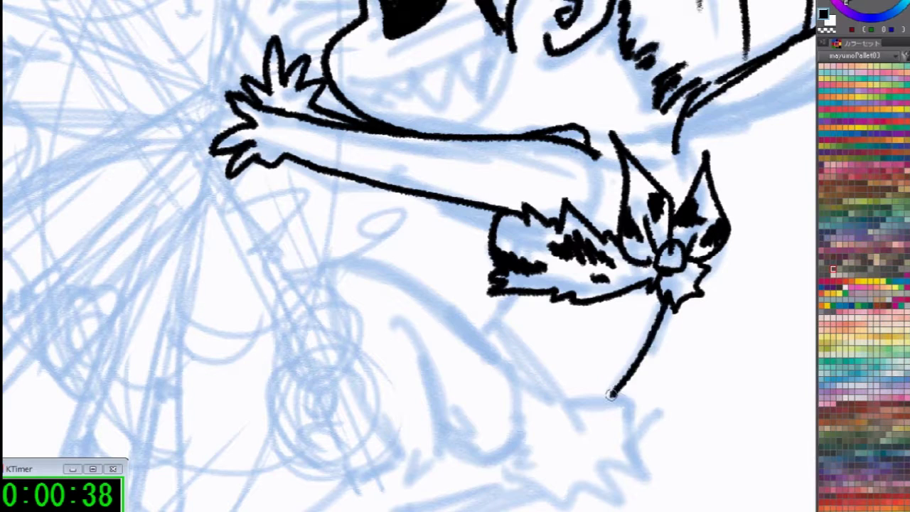
pyautogui.moveTo(646, 301); pyautogui.dragTo(613, 367)
# Ink the belly line and the jagged outline of the fur loincloth around the hips
pyautogui.moveTo(607, 402); pyautogui.dragTo(721, 385)
pyautogui.moveTo(573, 303)
pyautogui.mouseDown()
pyautogui.moveTo(576, 264)
pyautogui.moveTo(639, 331)
pyautogui.mouseUp()
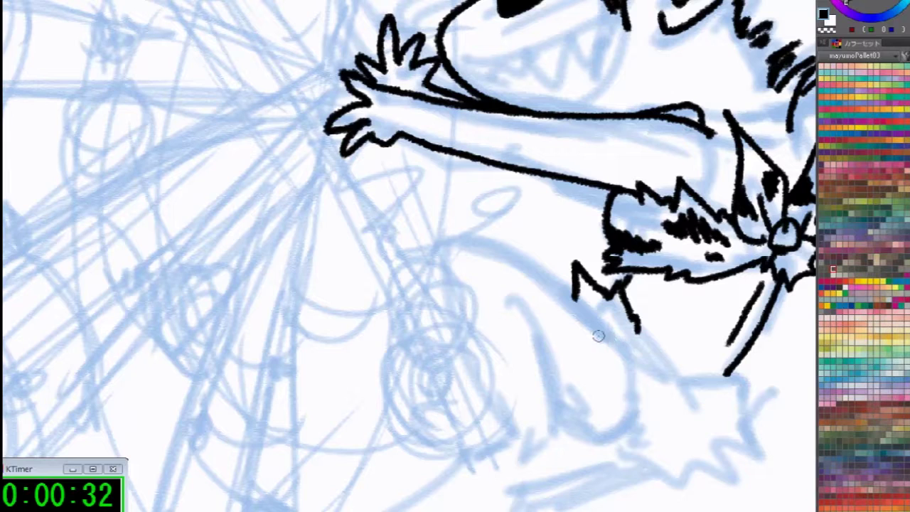
pyautogui.moveTo(595, 293)
pyautogui.mouseDown()
pyautogui.moveTo(557, 303)
pyautogui.moveTo(601, 334)
pyautogui.moveTo(621, 386)
pyautogui.moveTo(613, 466)
pyautogui.moveTo(633, 450)
pyautogui.mouseUp()
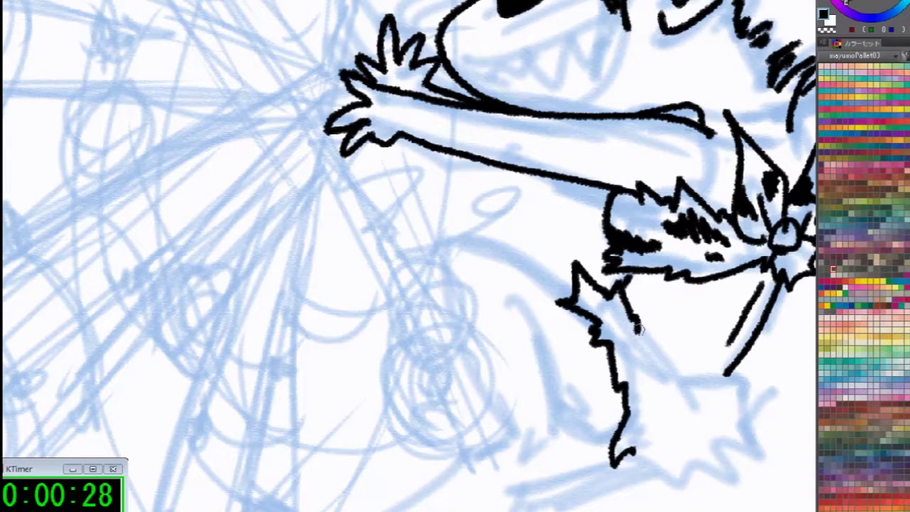
pyautogui.moveTo(638, 328)
pyautogui.mouseDown()
pyautogui.moveTo(676, 347)
pyautogui.moveTo(677, 386)
pyautogui.moveTo(712, 406)
pyautogui.mouseUp()
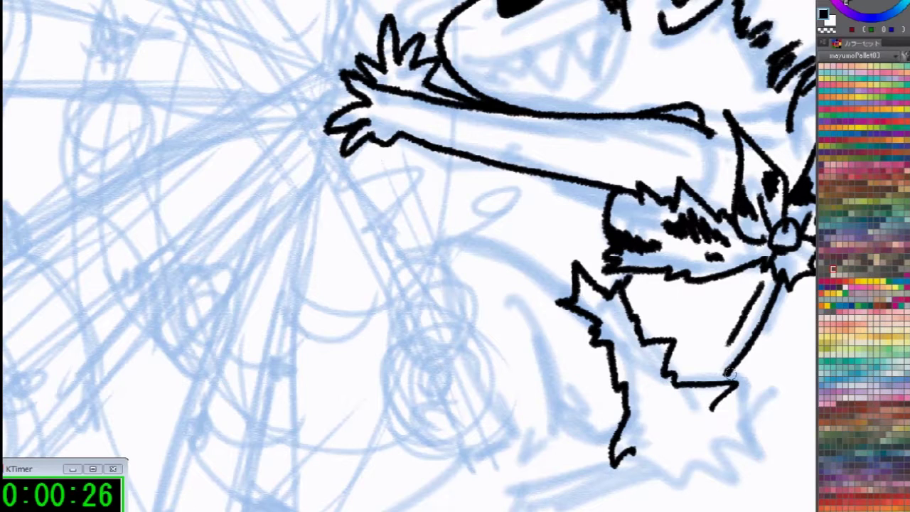
pyautogui.moveTo(720, 402)
pyautogui.mouseDown()
pyautogui.moveTo(755, 424)
pyautogui.moveTo(723, 453)
pyautogui.mouseUp()
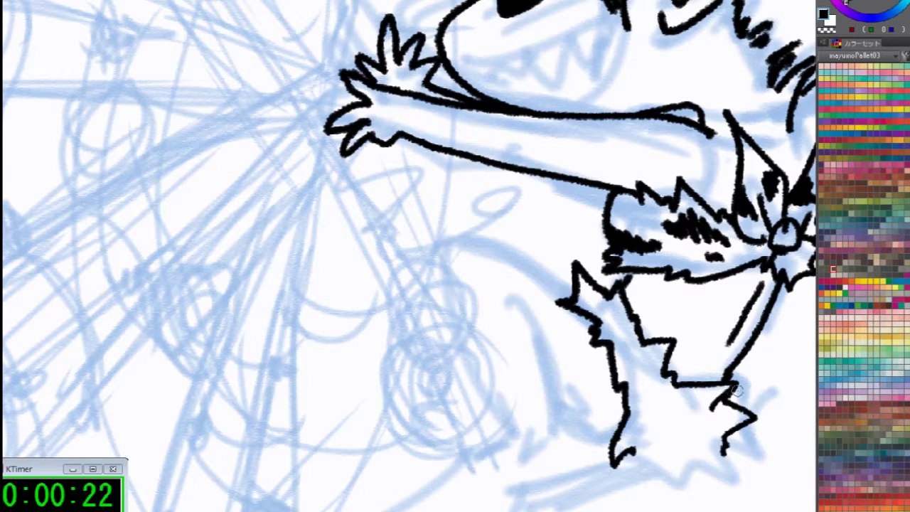
pyautogui.moveTo(646, 457)
pyautogui.mouseDown()
pyautogui.moveTo(684, 478)
pyautogui.moveTo(721, 449)
pyautogui.moveTo(632, 437)
pyautogui.moveTo(596, 444)
pyautogui.moveTo(632, 452)
pyautogui.mouseUp()
# Fill black markings on the fur loincloth and ink a pointed, spotted fur flap at its back
pyautogui.moveTo(594, 430)
pyautogui.mouseDown()
pyautogui.moveTo(594, 416)
pyautogui.moveTo(640, 433)
pyautogui.moveTo(625, 400)
pyautogui.mouseUp()
pyautogui.moveTo(535, 340); pyautogui.dragTo(574, 364)
pyautogui.click(578, 388)
pyautogui.moveTo(590, 467)
pyautogui.mouseDown()
pyautogui.moveTo(604, 470)
pyautogui.moveTo(567, 462)
pyautogui.mouseUp()
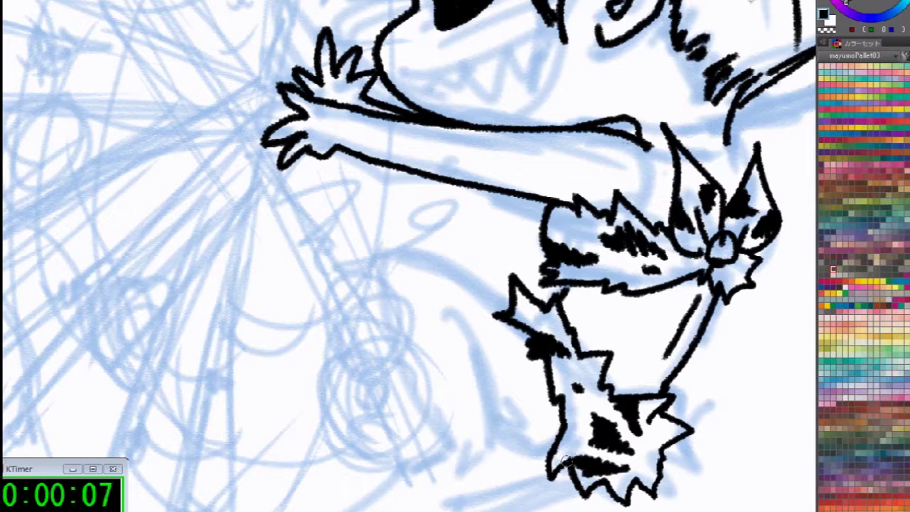
pyautogui.moveTo(566, 409)
pyautogui.mouseDown()
pyautogui.moveTo(576, 426)
pyautogui.moveTo(588, 414)
pyautogui.moveTo(651, 445)
pyautogui.mouseUp()
pyautogui.moveTo(672, 398)
pyautogui.mouseDown()
pyautogui.moveTo(751, 369)
pyautogui.moveTo(685, 432)
pyautogui.moveTo(712, 400)
pyautogui.mouseUp()
pyautogui.moveTo(698, 414); pyautogui.dragTo(728, 414)
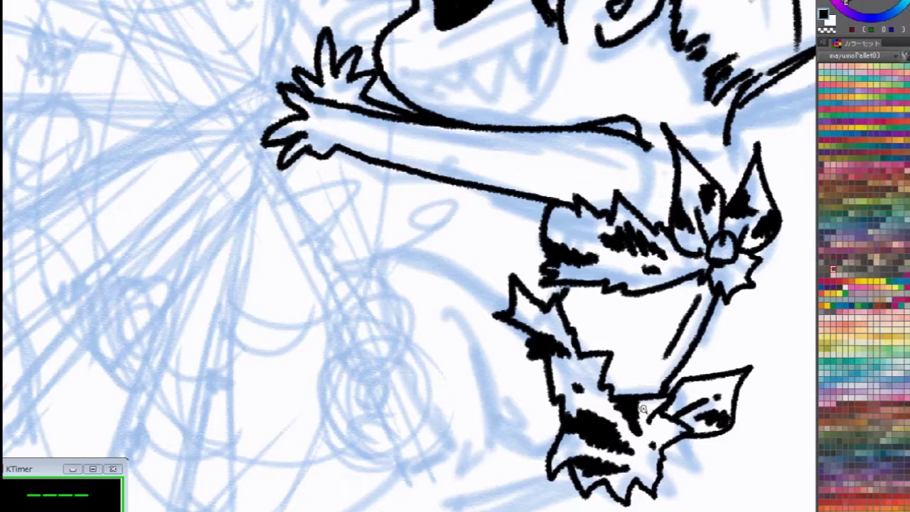
# Mirror the canvas horizontally and erase the rear hair tuft and the outer contour with its short strands
pyautogui.scroll(-3, 627, 387)
pyautogui.scroll(-2, 625, 385)
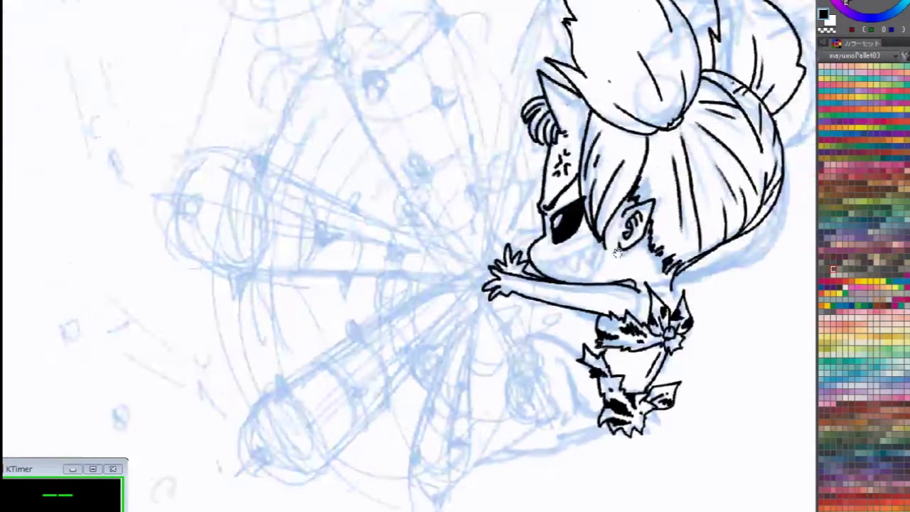
pyautogui.scroll(-3, 619, 253)
pyautogui.scroll(1, 619, 253)
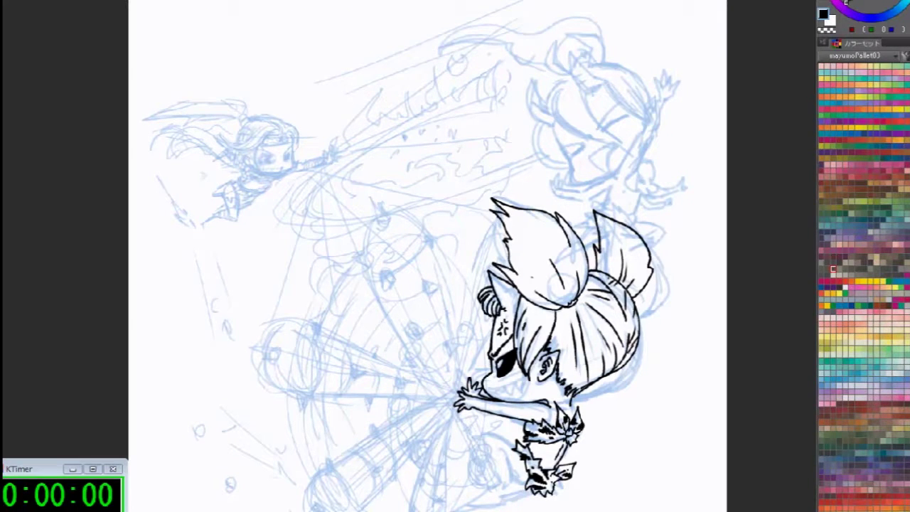
pyautogui.press('h')
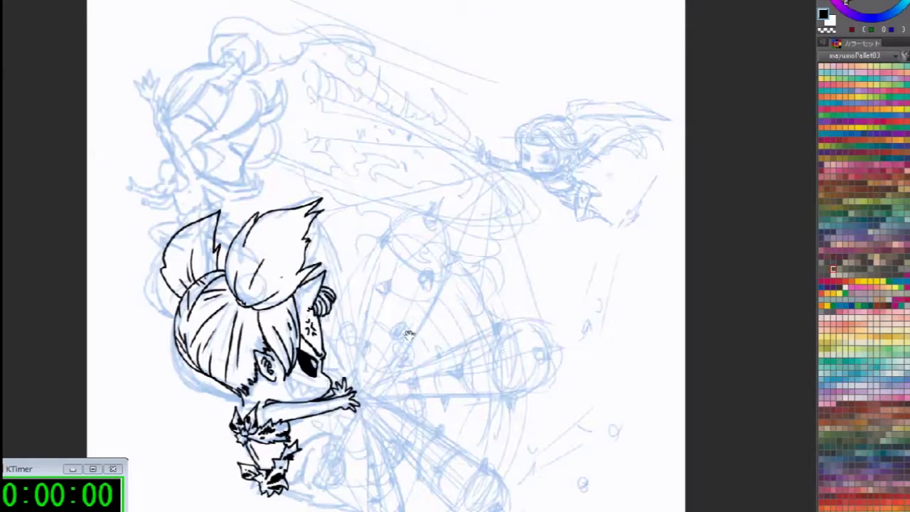
pyautogui.moveTo(433, 340); pyautogui.dragTo(714, 312)
pyautogui.scroll(3, 384, 412)
pyautogui.moveTo(394, 467); pyautogui.dragTo(221, 511)
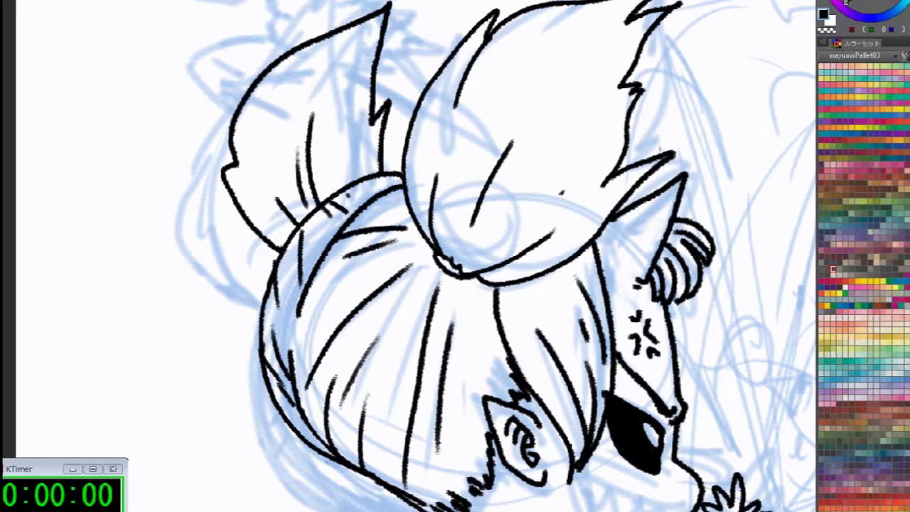
pyautogui.moveTo(387, 11)
pyautogui.mouseDown()
pyautogui.moveTo(360, 136)
pyautogui.moveTo(381, 96)
pyautogui.moveTo(378, 169)
pyautogui.moveTo(361, 173)
pyautogui.moveTo(267, 284)
pyautogui.moveTo(330, 204)
pyautogui.moveTo(308, 163)
pyautogui.moveTo(247, 261)
pyautogui.moveTo(285, 104)
pyautogui.moveTo(246, 140)
pyautogui.moveTo(227, 128)
pyautogui.moveTo(251, 215)
pyautogui.moveTo(230, 339)
pyautogui.moveTo(289, 257)
pyautogui.moveTo(260, 336)
pyautogui.moveTo(267, 408)
pyautogui.moveTo(266, 367)
pyautogui.moveTo(289, 439)
pyautogui.moveTo(315, 467)
pyautogui.mouseUp()
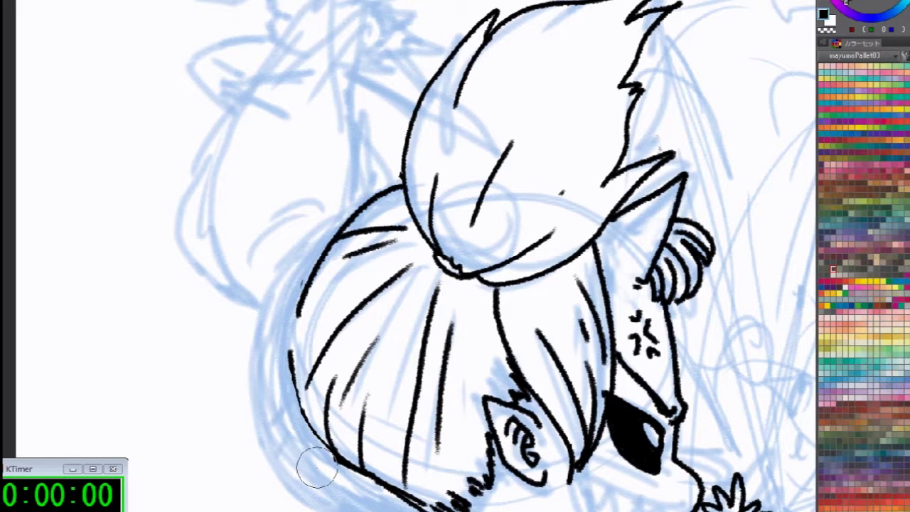
# Close the gap in the hair's back outline and ink a second contour just outside its lower part
pyautogui.moveTo(276, 290); pyautogui.dragTo(300, 231)
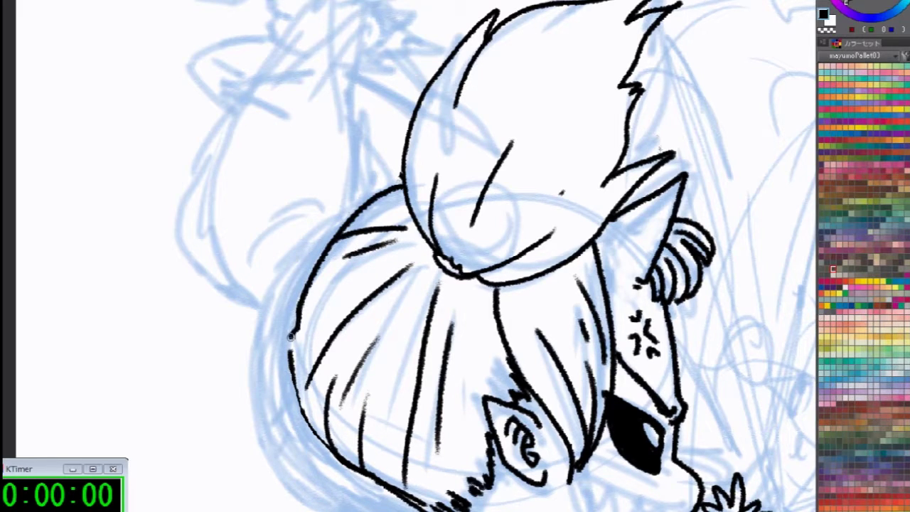
pyautogui.moveTo(300, 397); pyautogui.dragTo(325, 443)
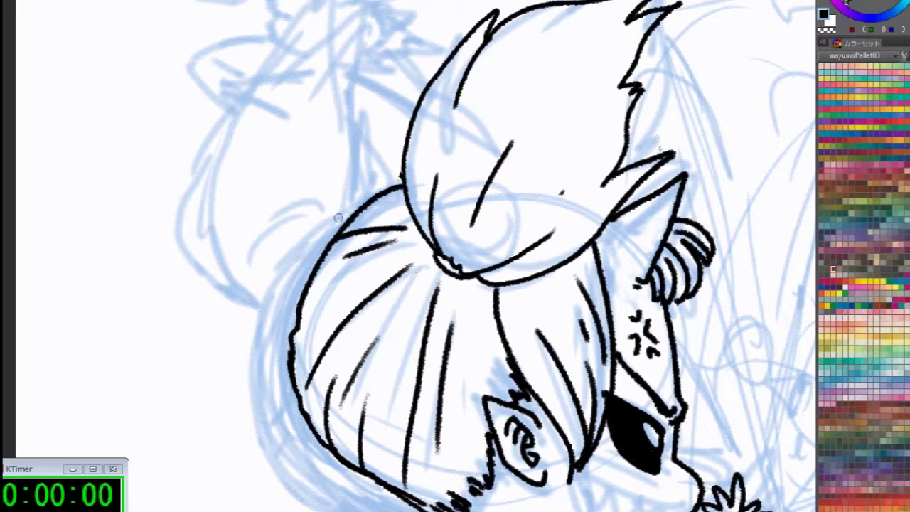
pyautogui.moveTo(288, 287)
pyautogui.mouseDown()
pyautogui.moveTo(272, 361)
pyautogui.moveTo(283, 408)
pyautogui.moveTo(327, 458)
pyautogui.moveTo(398, 496)
pyautogui.mouseUp()
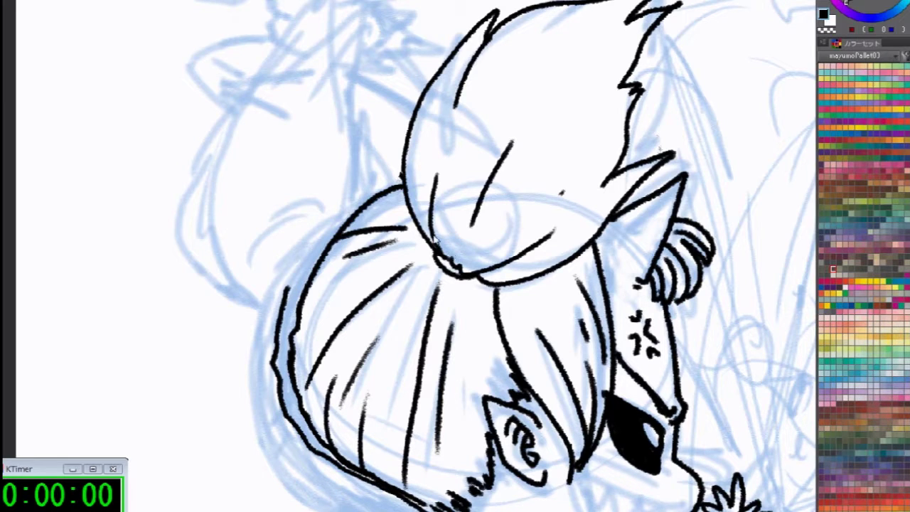
# Undo the second contour outside the back of the hair and ink a short strand inside the hair's upper back
pyautogui.hotkey('ctrl', 'z')
pyautogui.hotkey('ctrl', 'z')
pyautogui.hotkey('ctrl', 'z')
pyautogui.moveTo(319, 304); pyautogui.dragTo(361, 274)
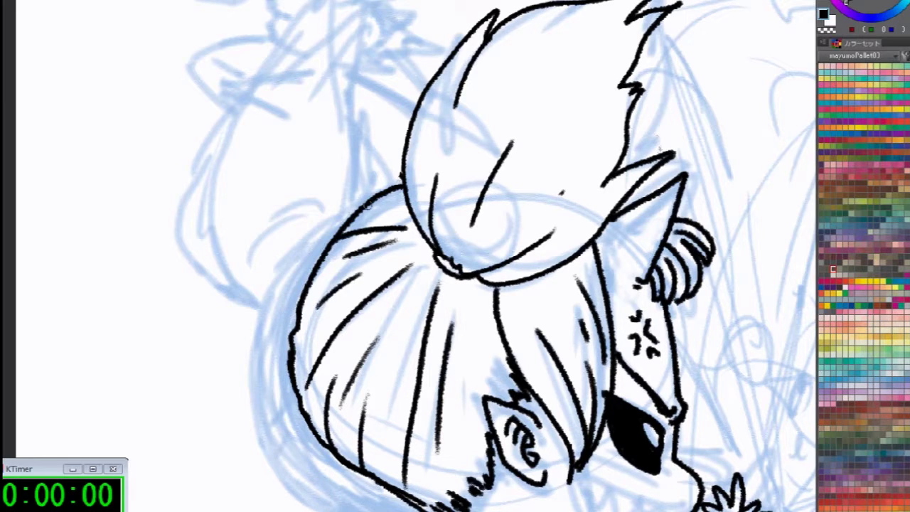
pyautogui.moveTo(367, 197)
pyautogui.mouseDown()
pyautogui.moveTo(338, 216)
pyautogui.moveTo(296, 298)
pyautogui.mouseUp()
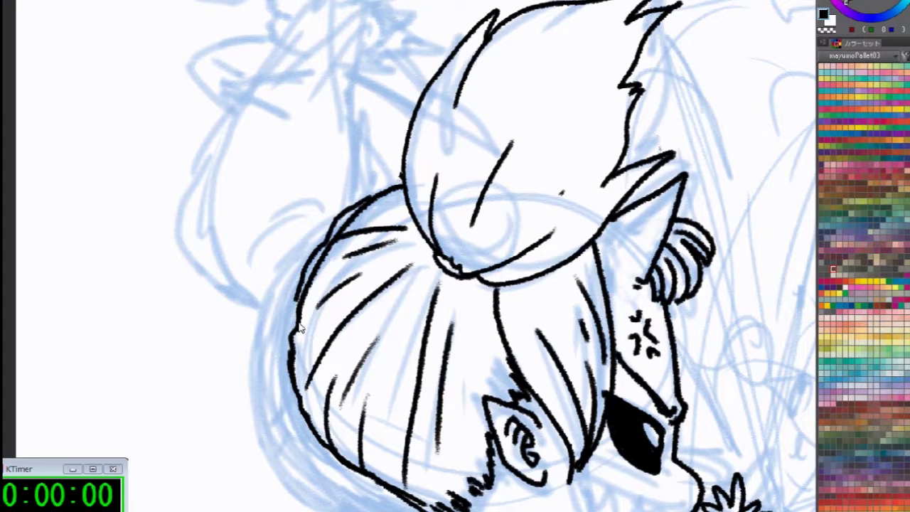
pyautogui.hotkey('ctrl', 'z')
pyautogui.moveTo(291, 337)
pyautogui.mouseDown()
pyautogui.moveTo(289, 303)
pyautogui.moveTo(309, 252)
pyautogui.mouseUp()
pyautogui.hotkey('ctrl', 'z')
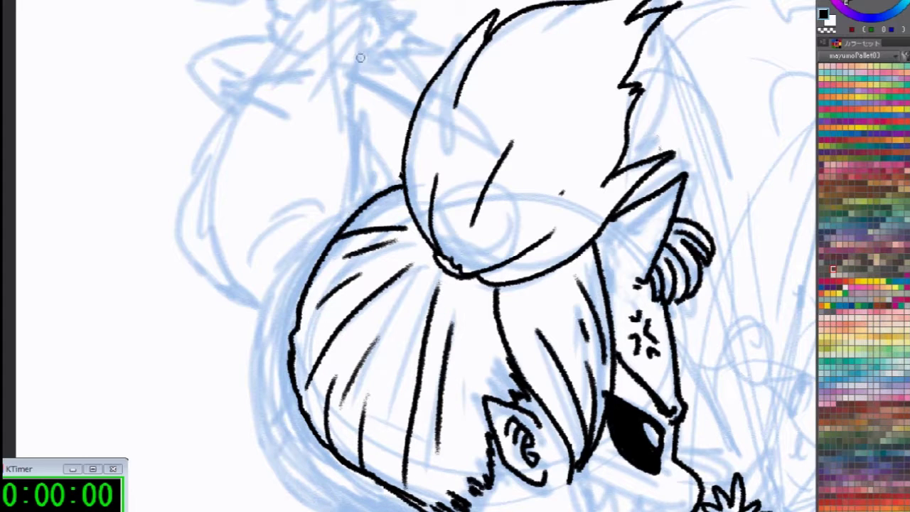
pyautogui.moveTo(353, 6)
pyautogui.mouseDown()
pyautogui.moveTo(269, 140)
pyautogui.moveTo(253, 209)
pyautogui.mouseUp()
pyautogui.hotkey('ctrl', 'z')
pyautogui.moveTo(280, 310)
pyautogui.mouseDown()
pyautogui.moveTo(253, 285)
pyautogui.moveTo(236, 199)
pyautogui.moveTo(310, 52)
pyautogui.moveTo(316, 74)
pyautogui.moveTo(395, 1)
pyautogui.mouseUp()
pyautogui.moveTo(391, 1)
pyautogui.mouseDown()
pyautogui.moveTo(392, 82)
pyautogui.moveTo(408, 131)
pyautogui.mouseUp()
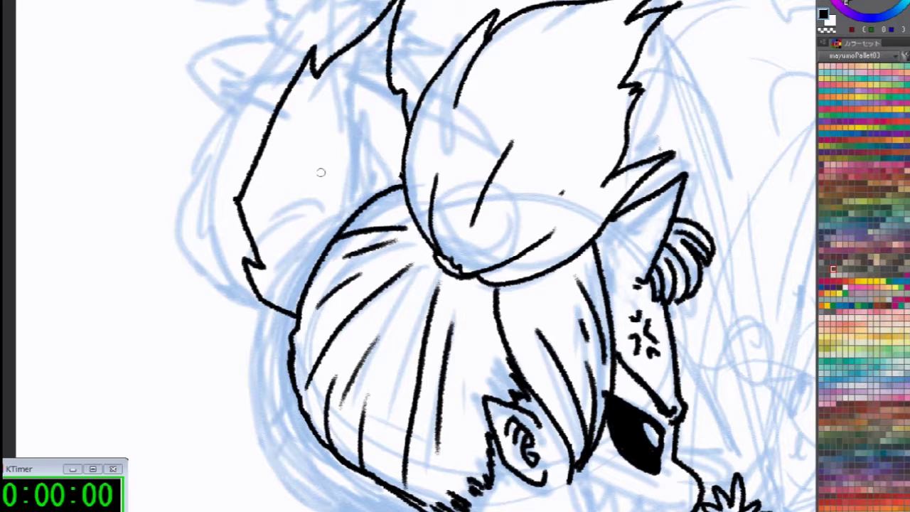
pyautogui.hotkey('ctrl', 'z')
pyautogui.hotkey('ctrl', 'z')
# Ink a rear hair tuft with jagged tips behind the head and add short curved strands inside it
pyautogui.moveTo(294, 320)
pyautogui.mouseDown()
pyautogui.moveTo(239, 194)
pyautogui.moveTo(246, 206)
pyautogui.moveTo(241, 157)
pyautogui.moveTo(352, 30)
pyautogui.moveTo(358, 44)
pyautogui.moveTo(390, 13)
pyautogui.moveTo(382, 62)
pyautogui.moveTo(395, 135)
pyautogui.mouseUp()
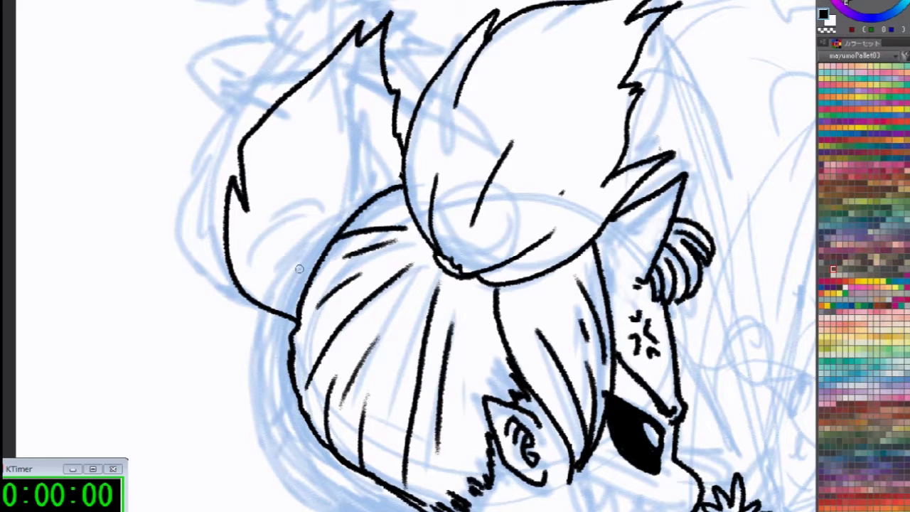
pyautogui.moveTo(308, 282); pyautogui.dragTo(271, 249)
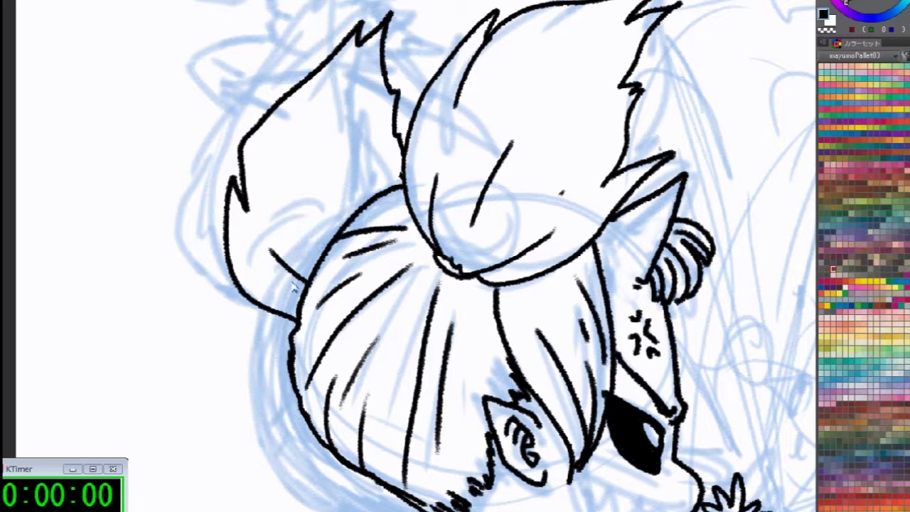
pyautogui.hotkey('ctrl', 'z')
pyautogui.moveTo(263, 267)
pyautogui.mouseDown()
pyautogui.moveTo(295, 295)
pyautogui.moveTo(301, 282)
pyautogui.mouseUp()
pyautogui.moveTo(288, 153); pyautogui.dragTo(297, 231)
pyautogui.moveTo(331, 121)
pyautogui.mouseDown()
pyautogui.moveTo(332, 232)
pyautogui.moveTo(353, 205)
pyautogui.mouseUp()
# Ink several curved strands inside the large top hair tuft, running up from its tied base
pyautogui.moveTo(384, 263); pyautogui.dragTo(292, 289)
pyautogui.moveTo(369, 193)
pyautogui.mouseDown()
pyautogui.moveTo(401, 122)
pyautogui.moveTo(425, 98)
pyautogui.mouseUp()
pyautogui.moveTo(417, 260); pyautogui.dragTo(465, 216)
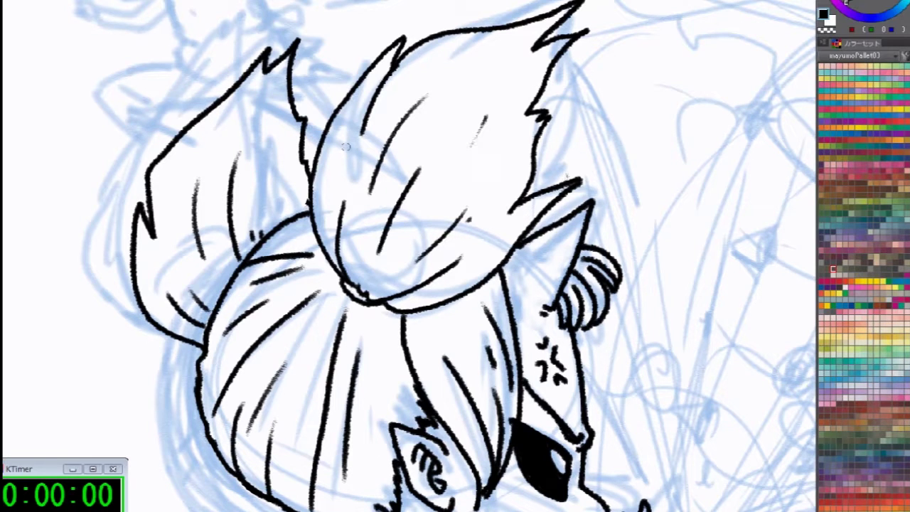
pyautogui.moveTo(349, 133); pyautogui.dragTo(335, 200)
pyautogui.moveTo(405, 306); pyautogui.dragTo(384, 166)
pyautogui.moveTo(356, 104)
pyautogui.mouseDown()
pyautogui.moveTo(345, 158)
pyautogui.moveTo(340, 127)
pyautogui.mouseUp()
pyautogui.moveTo(431, 134); pyautogui.dragTo(370, 295)
# Erase the jagged front edge of the large top tuft and ink it again with new spikes
pyautogui.scroll(-2, 418, 253)
pyautogui.scroll(3, 426, 231)
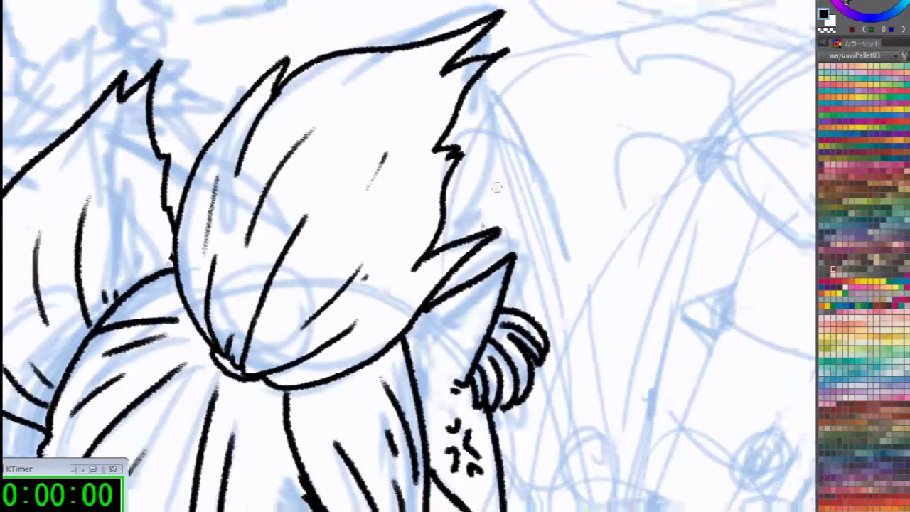
pyautogui.moveTo(416, 263)
pyautogui.mouseDown()
pyautogui.moveTo(454, 105)
pyautogui.moveTo(498, 63)
pyautogui.moveTo(540, 55)
pyautogui.mouseUp()
pyautogui.moveTo(491, 109); pyautogui.dragTo(446, 62)
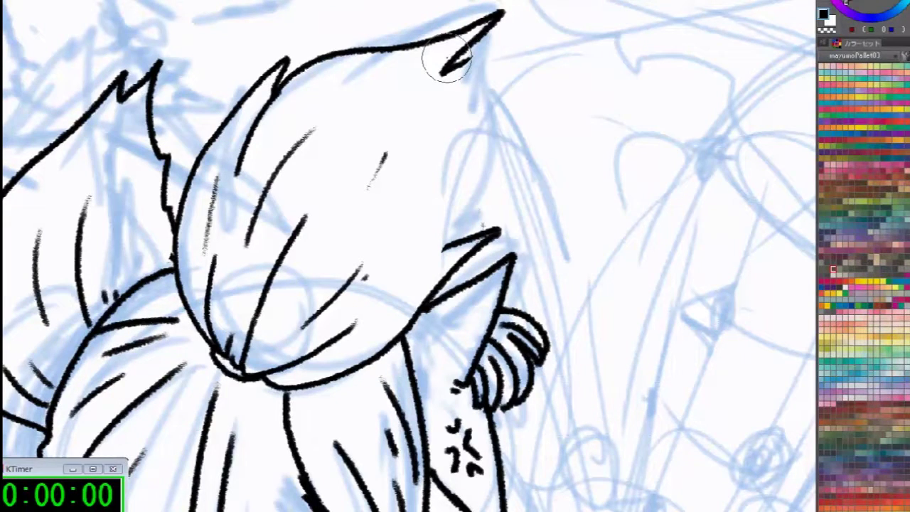
pyautogui.press('p')
pyautogui.moveTo(460, 64)
pyautogui.mouseDown()
pyautogui.moveTo(509, 32)
pyautogui.moveTo(472, 164)
pyautogui.moveTo(478, 208)
pyautogui.moveTo(455, 241)
pyautogui.moveTo(550, 156)
pyautogui.mouseUp()
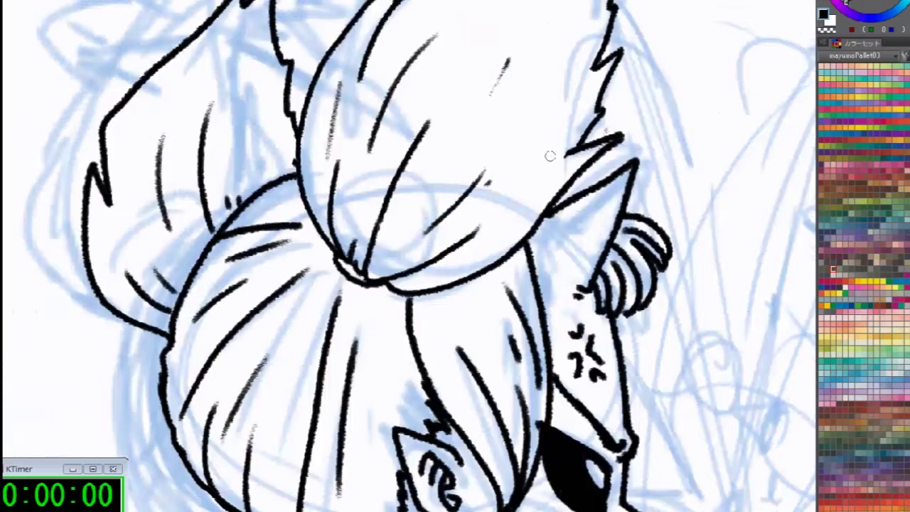
# Add small dots and short hatch marks to the forehead horn and mirror the canvas horizontally
pyautogui.moveTo(499, 321); pyautogui.dragTo(437, 206)
pyautogui.moveTo(488, 152); pyautogui.dragTo(526, 175)
pyautogui.moveTo(502, 144)
pyautogui.mouseDown()
pyautogui.moveTo(514, 169)
pyautogui.moveTo(521, 143)
pyautogui.mouseUp()
pyautogui.click(527, 107)
pyautogui.moveTo(489, 463)
pyautogui.mouseDown()
pyautogui.moveTo(510, 290)
pyautogui.moveTo(488, 253)
pyautogui.mouseUp()
pyautogui.press('h')
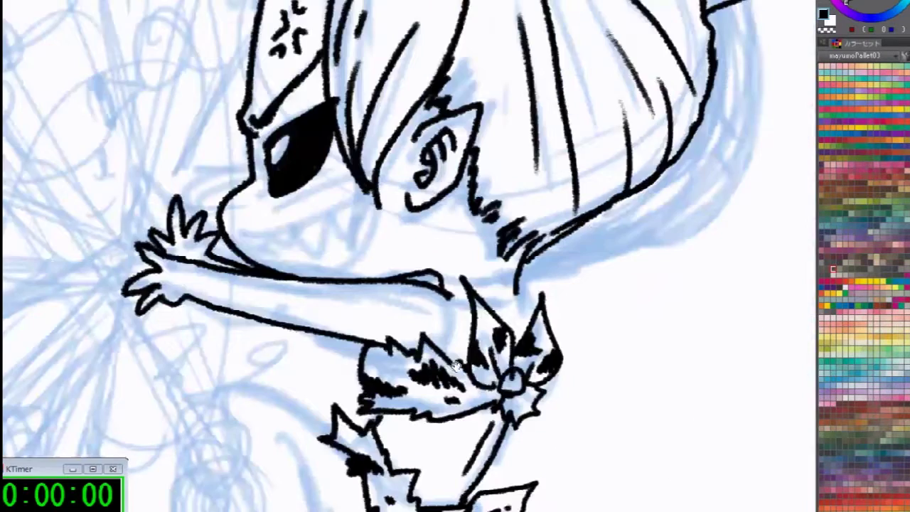
pyautogui.moveTo(419, 307); pyautogui.dragTo(509, 415)
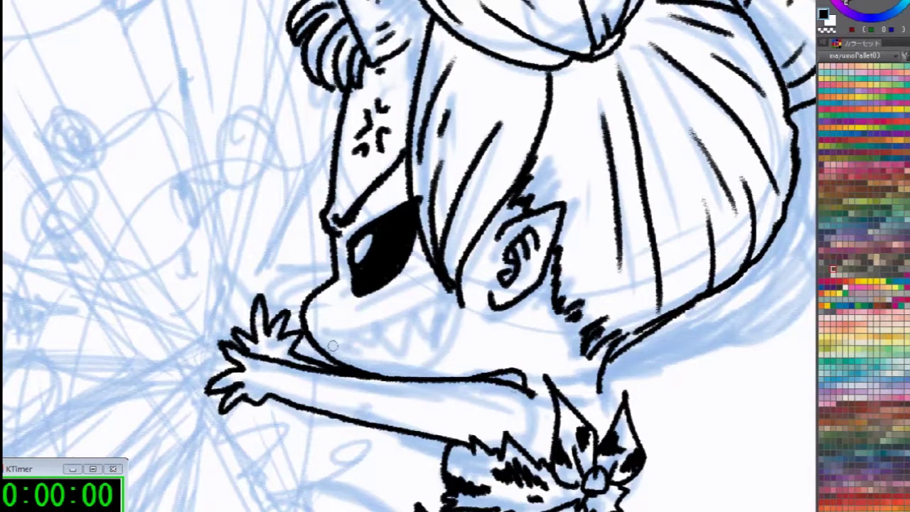
pyautogui.moveTo(318, 344)
pyautogui.mouseDown()
pyautogui.moveTo(451, 303)
pyautogui.moveTo(449, 330)
pyautogui.moveTo(375, 362)
pyautogui.mouseUp()
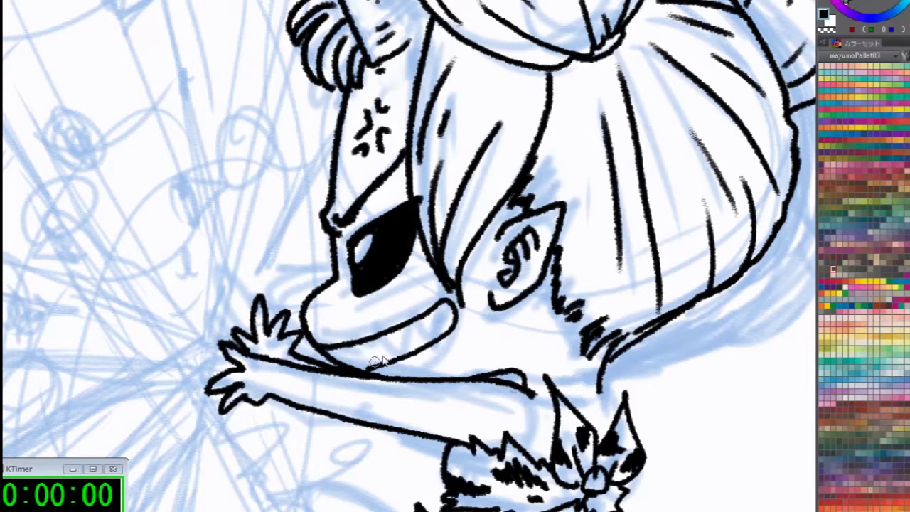
pyautogui.hotkey('ctrl', 'z')
pyautogui.moveTo(320, 336); pyautogui.dragTo(437, 293)
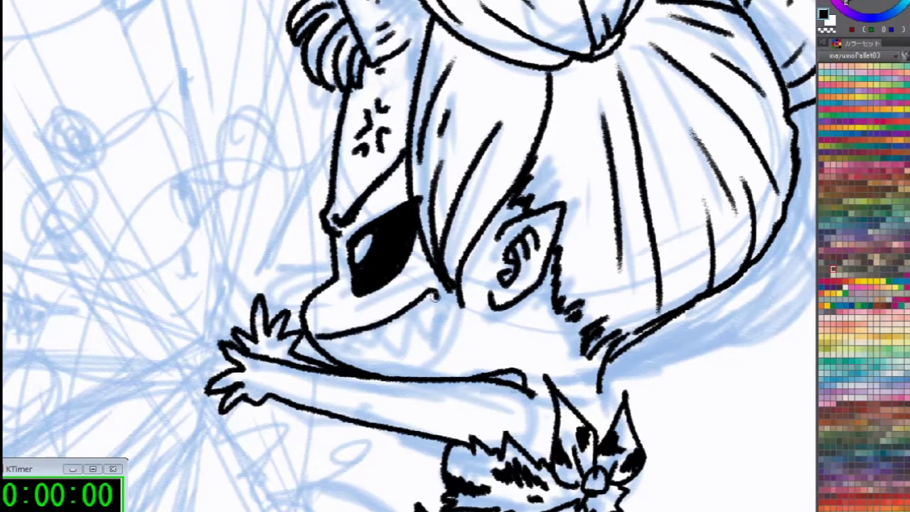
pyautogui.hotkey('ctrl', 'z')
pyautogui.moveTo(314, 339)
pyautogui.mouseDown()
pyautogui.moveTo(406, 319)
pyautogui.moveTo(425, 290)
pyautogui.moveTo(433, 332)
pyautogui.moveTo(356, 368)
pyautogui.moveTo(394, 347)
pyautogui.moveTo(408, 321)
pyautogui.moveTo(421, 331)
pyautogui.moveTo(339, 360)
pyautogui.mouseUp()
pyautogui.hotkey('ctrl', 'z')
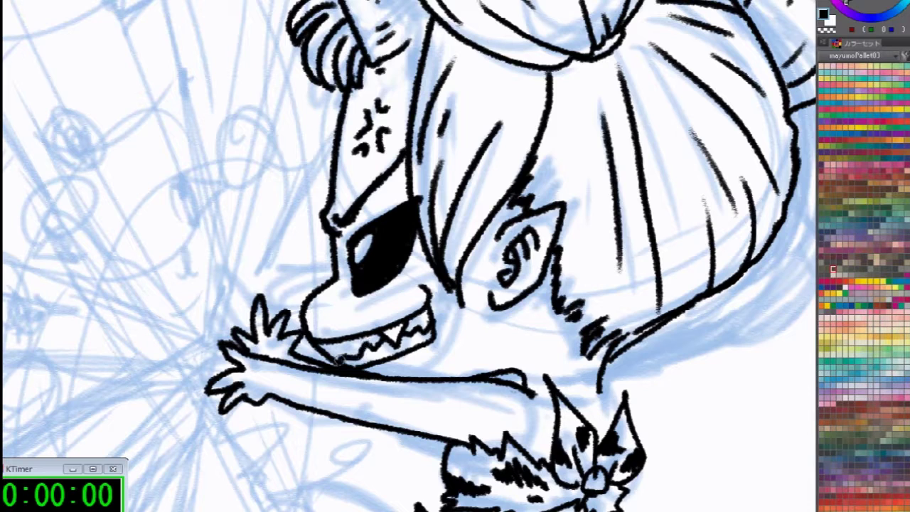
pyautogui.scroll(-2, 355, 377)
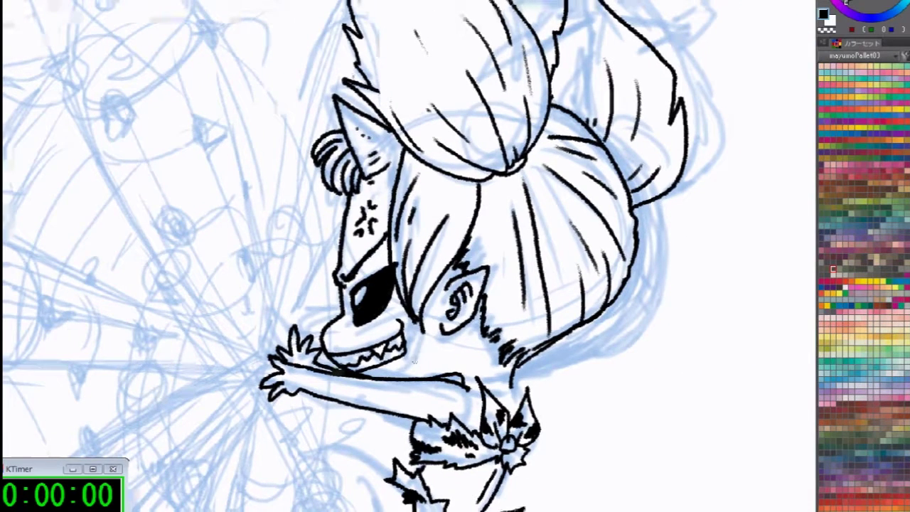
pyautogui.hotkey('ctrl', 'z')
pyautogui.hotkey('ctrl', 'z')
pyautogui.hotkey('ctrl', 'z')
pyautogui.hotkey('ctrl', 'z')
pyautogui.hotkey('ctrl', 'z')
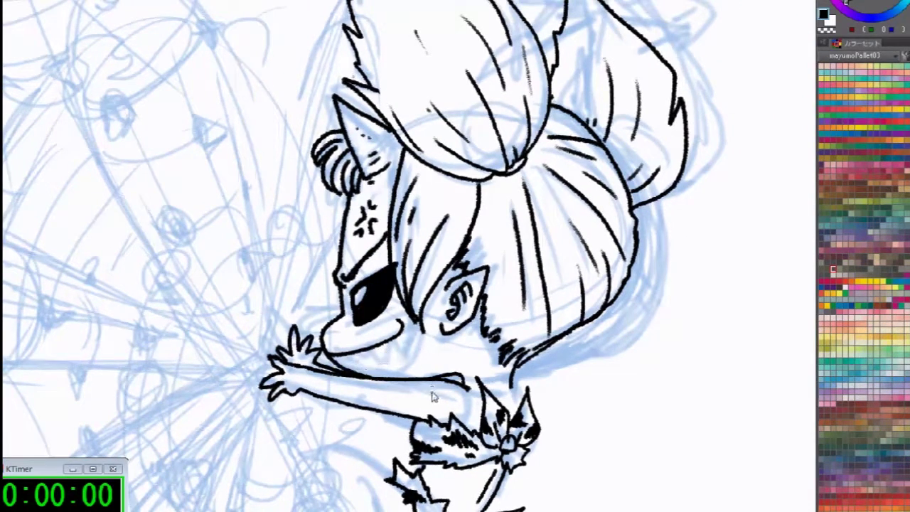
# Ink the outline of a wide open grin running from the muzzle up to the cheek
pyautogui.scroll(2, 431, 397)
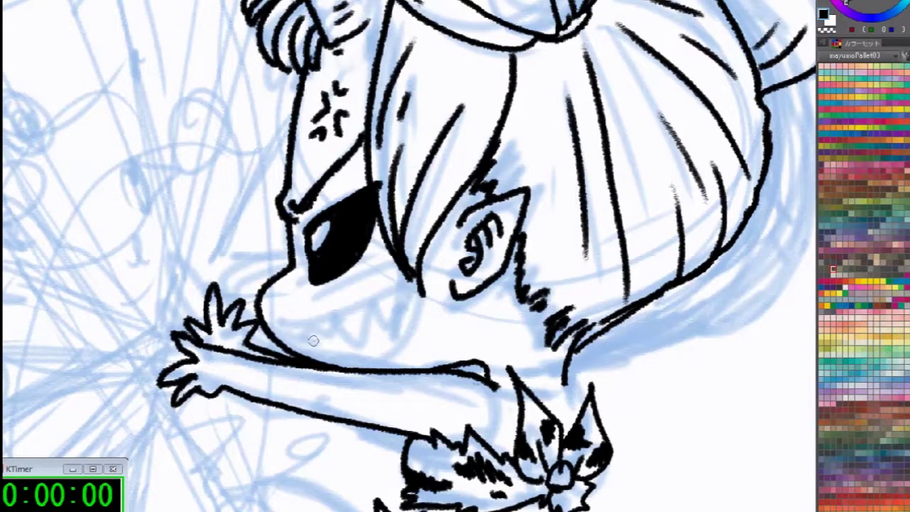
pyautogui.moveTo(286, 348)
pyautogui.mouseDown()
pyautogui.moveTo(381, 315)
pyautogui.moveTo(401, 292)
pyautogui.mouseUp()
pyautogui.hotkey('ctrl', 'z')
pyautogui.moveTo(274, 334)
pyautogui.mouseDown()
pyautogui.moveTo(300, 334)
pyautogui.moveTo(396, 280)
pyautogui.moveTo(407, 297)
pyautogui.moveTo(390, 354)
pyautogui.moveTo(352, 370)
pyautogui.moveTo(408, 341)
pyautogui.moveTo(406, 296)
pyautogui.mouseUp()
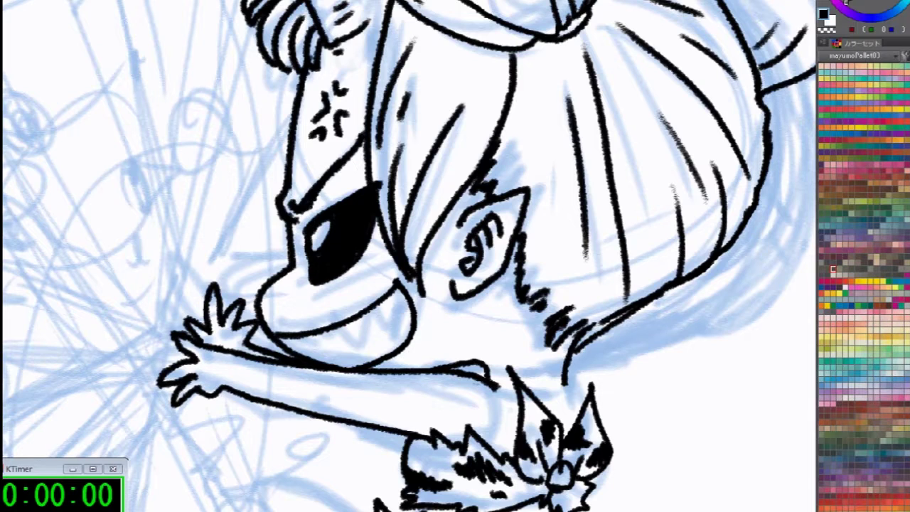
# Ink jagged upper and lower teeth inside the grin and a small crease above the mouth corner
pyautogui.moveTo(353, 321); pyautogui.dragTo(398, 304)
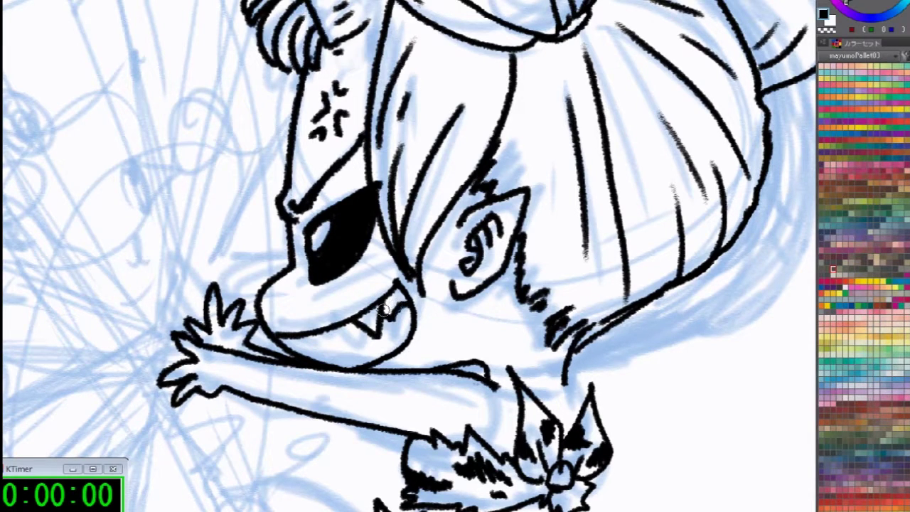
pyautogui.moveTo(355, 326)
pyautogui.mouseDown()
pyautogui.moveTo(343, 340)
pyautogui.moveTo(303, 352)
pyautogui.mouseUp()
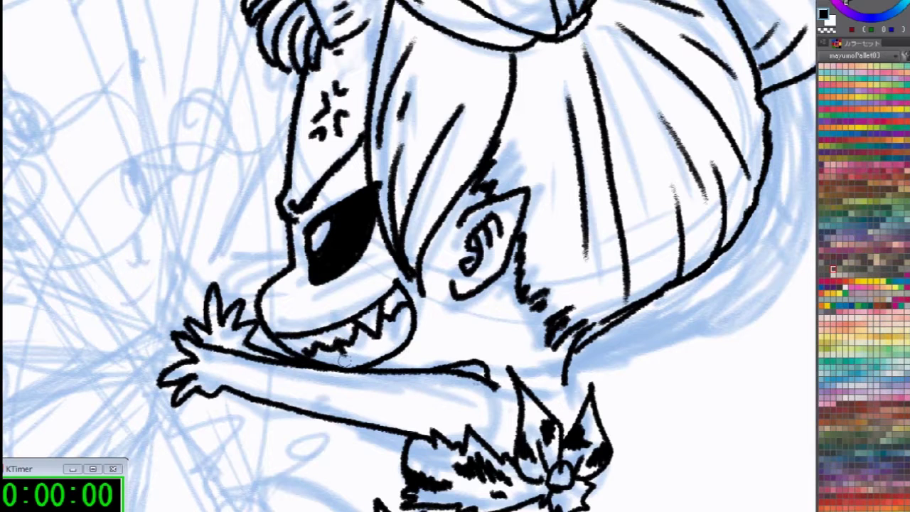
pyautogui.moveTo(364, 360)
pyautogui.mouseDown()
pyautogui.moveTo(412, 321)
pyautogui.moveTo(379, 345)
pyautogui.mouseUp()
pyautogui.moveTo(430, 311); pyautogui.dragTo(419, 370)
pyautogui.hotkey('ctrl', 'z')
pyautogui.moveTo(383, 269); pyautogui.dragTo(394, 263)
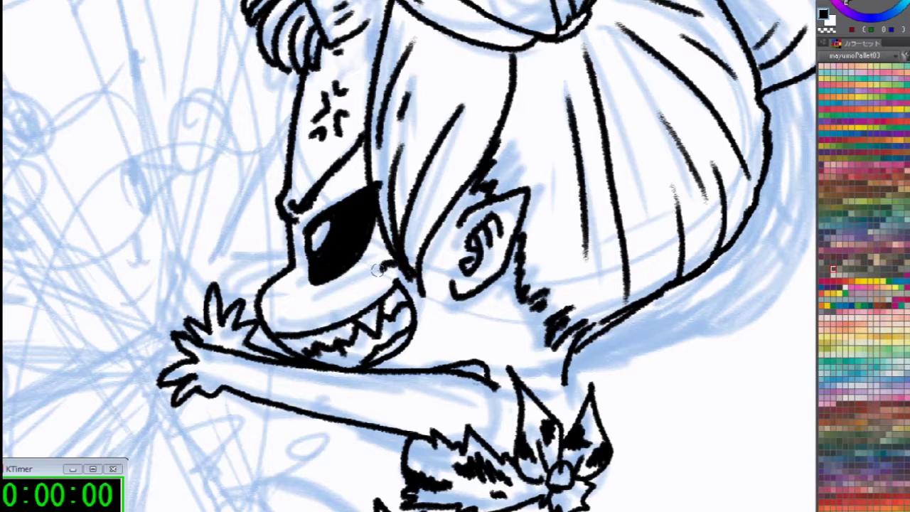
# Ink the bent front leg with its rounded knee, inner contour, narrow shin and heel below the loincloth
pyautogui.scroll(-5, 417, 249)
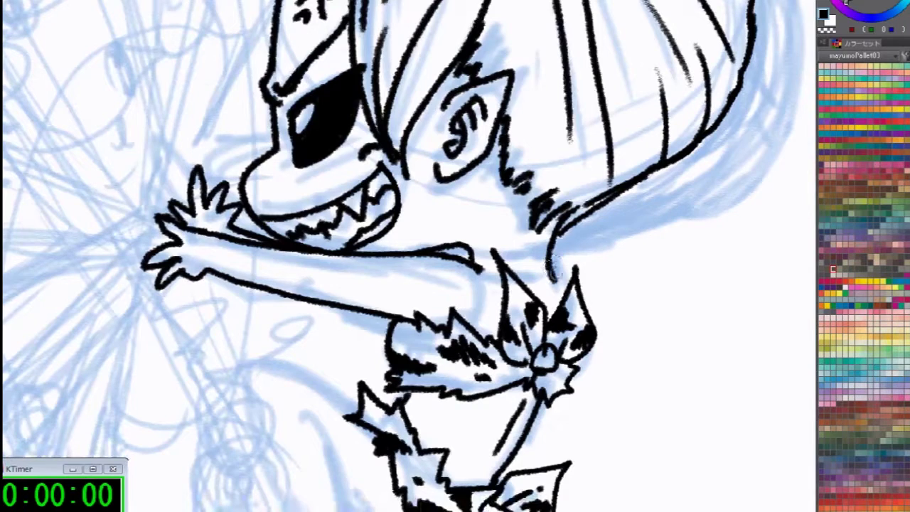
pyautogui.moveTo(551, 261); pyautogui.dragTo(570, 277)
pyautogui.hotkey('ctrl', 'z')
pyautogui.moveTo(604, 319)
pyautogui.mouseDown()
pyautogui.moveTo(638, 261)
pyautogui.moveTo(817, 107)
pyautogui.moveTo(831, 110)
pyautogui.mouseUp()
pyautogui.moveTo(588, 201)
pyautogui.mouseDown()
pyautogui.moveTo(471, 152)
pyautogui.moveTo(490, 235)
pyautogui.moveTo(551, 335)
pyautogui.mouseUp()
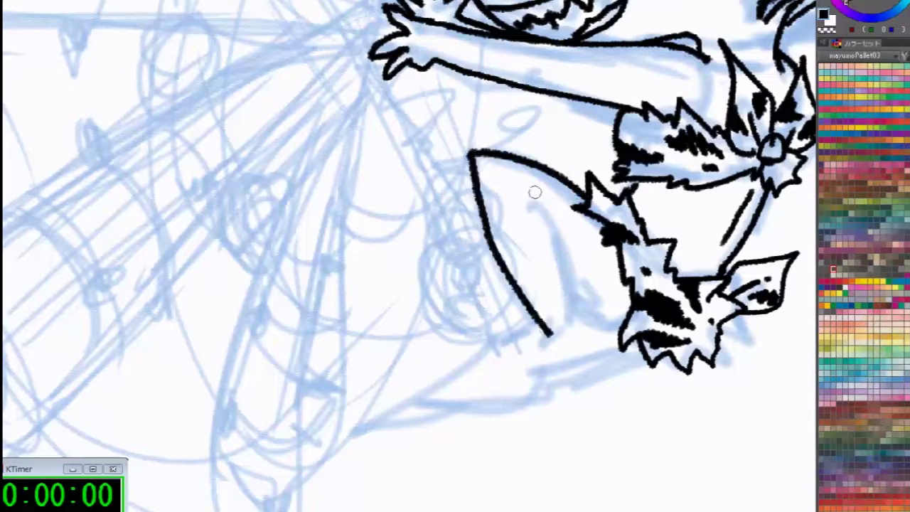
pyautogui.hotkey('ctrl', 'z')
pyautogui.moveTo(479, 164)
pyautogui.mouseDown()
pyautogui.moveTo(511, 151)
pyautogui.moveTo(587, 195)
pyautogui.moveTo(479, 186)
pyautogui.moveTo(545, 316)
pyautogui.mouseUp()
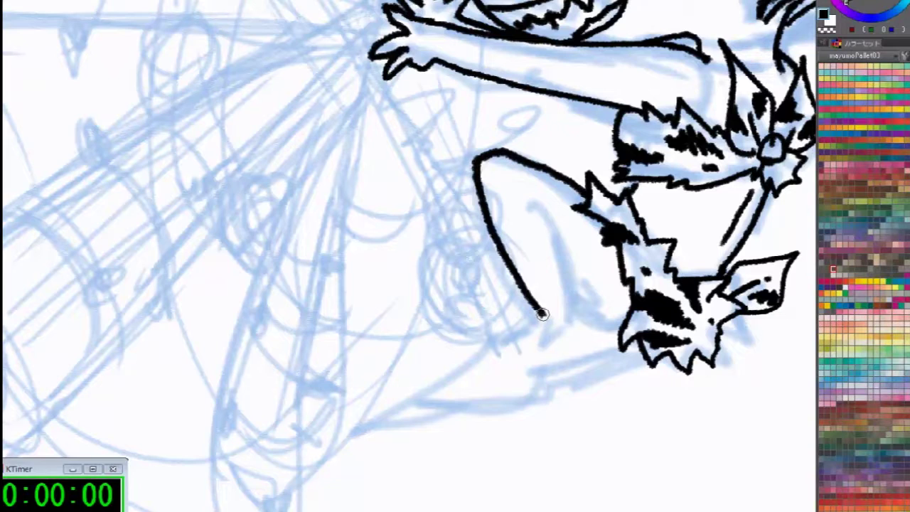
pyautogui.moveTo(524, 184)
pyautogui.mouseDown()
pyautogui.moveTo(569, 265)
pyautogui.moveTo(566, 314)
pyautogui.moveTo(545, 334)
pyautogui.moveTo(544, 359)
pyautogui.moveTo(567, 320)
pyautogui.moveTo(566, 331)
pyautogui.moveTo(590, 322)
pyautogui.moveTo(617, 329)
pyautogui.mouseUp()
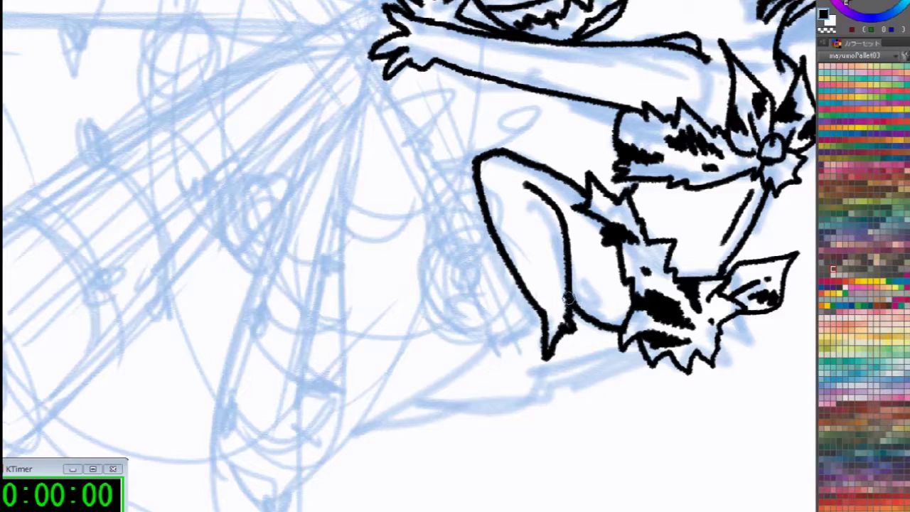
# Ink the upper and lower contours of the other leg stretching forward beneath the bent knee
pyautogui.moveTo(545, 316); pyautogui.dragTo(514, 338)
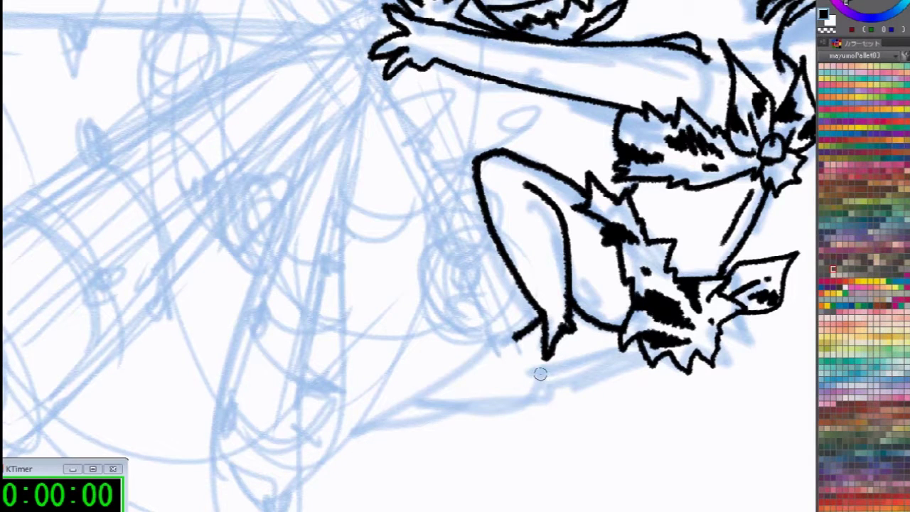
pyautogui.moveTo(540, 374); pyautogui.dragTo(610, 350)
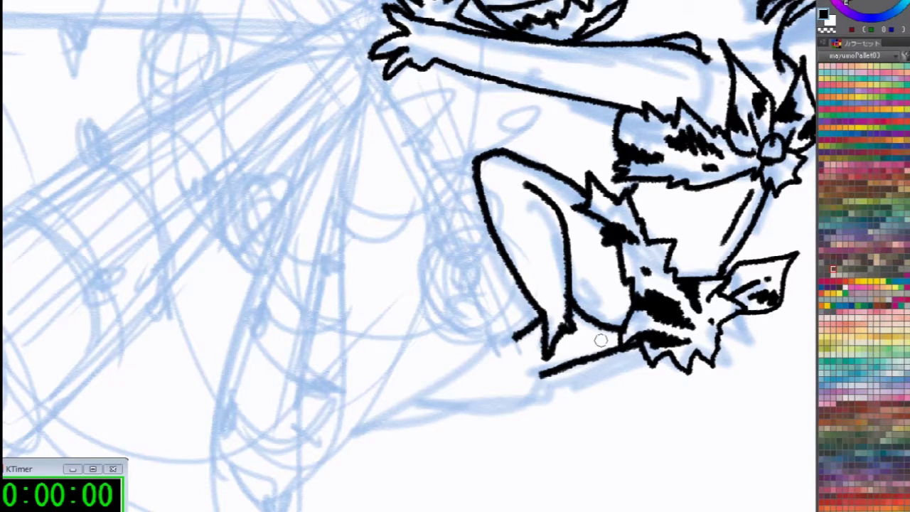
pyautogui.moveTo(512, 339); pyautogui.dragTo(430, 405)
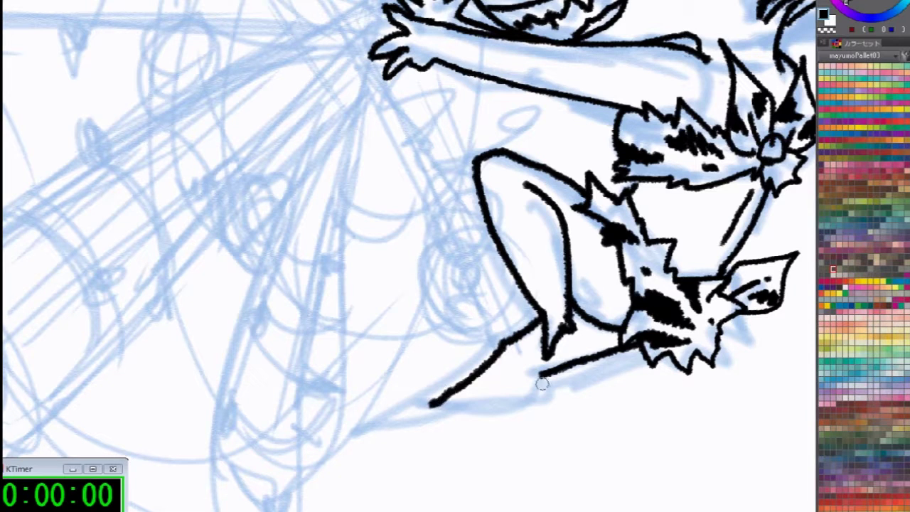
pyautogui.moveTo(548, 371)
pyautogui.mouseDown()
pyautogui.moveTo(531, 398)
pyautogui.moveTo(501, 416)
pyautogui.moveTo(432, 420)
pyautogui.mouseUp()
# Look over the inked character as a whole and examine the sketched spiked club in front of it
pyautogui.moveTo(618, 171)
pyautogui.mouseDown()
pyautogui.moveTo(481, 374)
pyautogui.moveTo(607, 375)
pyautogui.moveTo(456, 457)
pyautogui.mouseUp()
pyautogui.scroll(-6, 523, 299)
pyautogui.moveTo(598, 146); pyautogui.dragTo(422, 433)
pyautogui.scroll(2, 491, 370)
pyautogui.moveTo(502, 402); pyautogui.dragTo(723, 218)
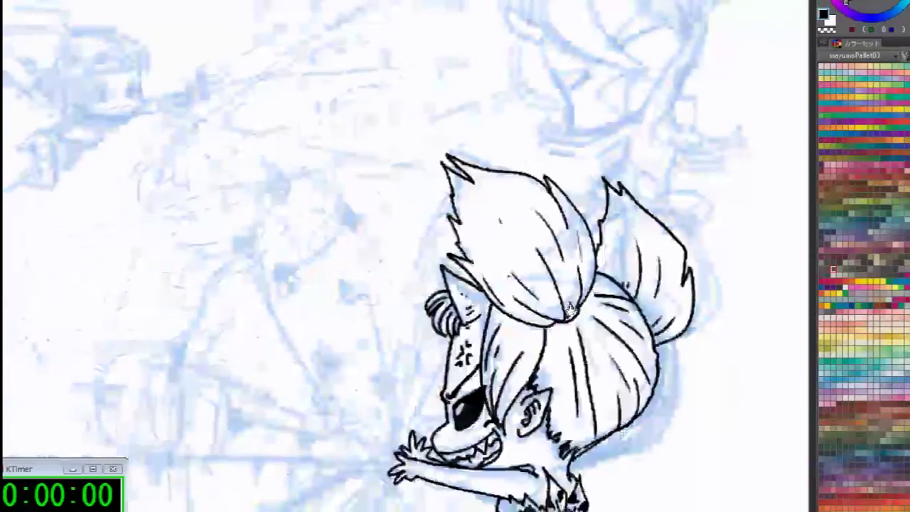
pyautogui.moveTo(483, 444); pyautogui.dragTo(574, 323)
pyautogui.scroll(5, 497, 142)
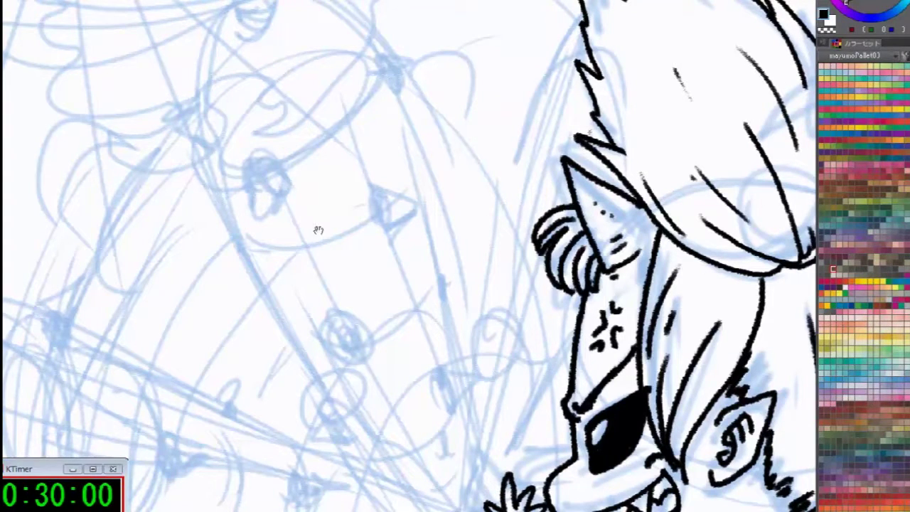
pyautogui.moveTo(318, 229); pyautogui.dragTo(379, 365)
pyautogui.moveTo(347, 187); pyautogui.dragTo(363, 241)
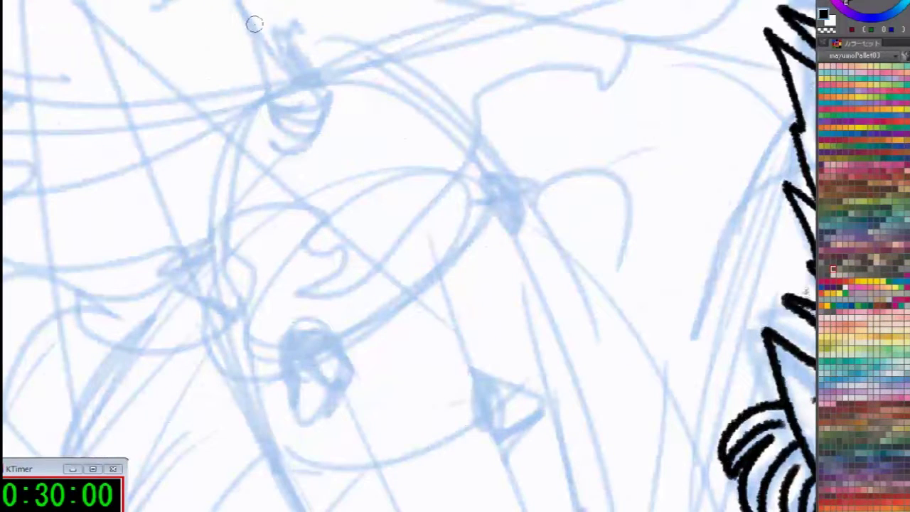
# Ink the club's top spike with its curved base and the rounded outline of the club's end
pyautogui.moveTo(267, 127)
pyautogui.mouseDown()
pyautogui.moveTo(329, 85)
pyautogui.moveTo(334, 96)
pyautogui.mouseUp()
pyautogui.moveTo(298, 137)
pyautogui.mouseDown()
pyautogui.moveTo(338, 105)
pyautogui.moveTo(315, 107)
pyautogui.mouseUp()
pyautogui.moveTo(283, 186); pyautogui.dragTo(259, 128)
pyautogui.moveTo(233, 31)
pyautogui.mouseDown()
pyautogui.moveTo(177, 144)
pyautogui.moveTo(166, 194)
pyautogui.mouseUp()
pyautogui.moveTo(293, 4)
pyautogui.mouseDown()
pyautogui.moveTo(351, 8)
pyautogui.moveTo(464, 65)
pyautogui.moveTo(475, 81)
pyautogui.mouseUp()
# Ink a second spike pointing outward from the club's edge and add a dot at its base
pyautogui.moveTo(466, 118); pyautogui.dragTo(488, 162)
pyautogui.hotkey('ctrl', 'z')
pyautogui.moveTo(472, 108)
pyautogui.mouseDown()
pyautogui.moveTo(553, 100)
pyautogui.moveTo(492, 165)
pyautogui.mouseUp()
pyautogui.click(486, 147)
pyautogui.moveTo(478, 85); pyautogui.dragTo(487, 106)
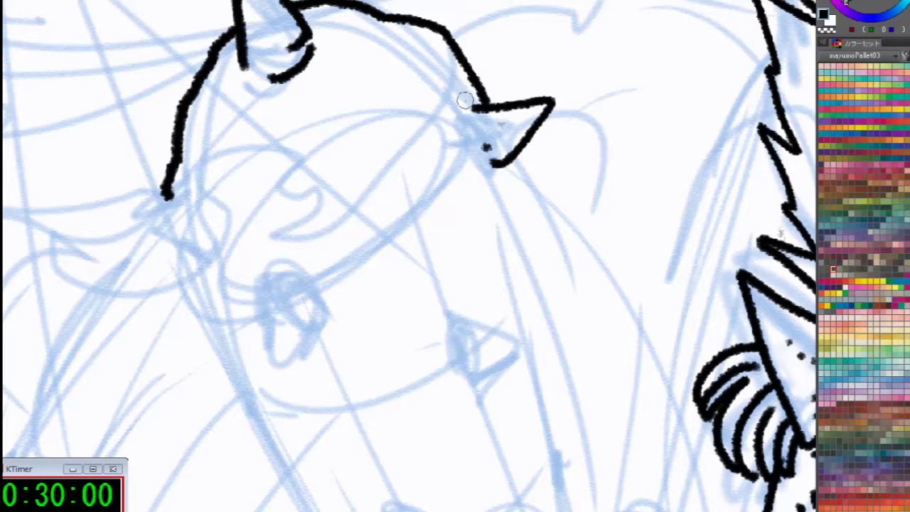
# Ink a pointed spike with a rounded, partly dotted base on the front of the club
pyautogui.moveTo(252, 286)
pyautogui.mouseDown()
pyautogui.moveTo(260, 349)
pyautogui.moveTo(281, 371)
pyautogui.moveTo(319, 329)
pyautogui.mouseUp()
pyautogui.moveTo(277, 267); pyautogui.dragTo(314, 283)
pyautogui.click(319, 294)
pyautogui.click(320, 310)
pyautogui.moveTo(312, 359); pyautogui.dragTo(297, 319)
pyautogui.moveTo(151, 146)
pyautogui.mouseDown()
pyautogui.moveTo(159, 207)
pyautogui.moveTo(220, 366)
pyautogui.mouseUp()
pyautogui.moveTo(499, 115); pyautogui.dragTo(541, 240)
pyautogui.scroll(-9, 512, 183)
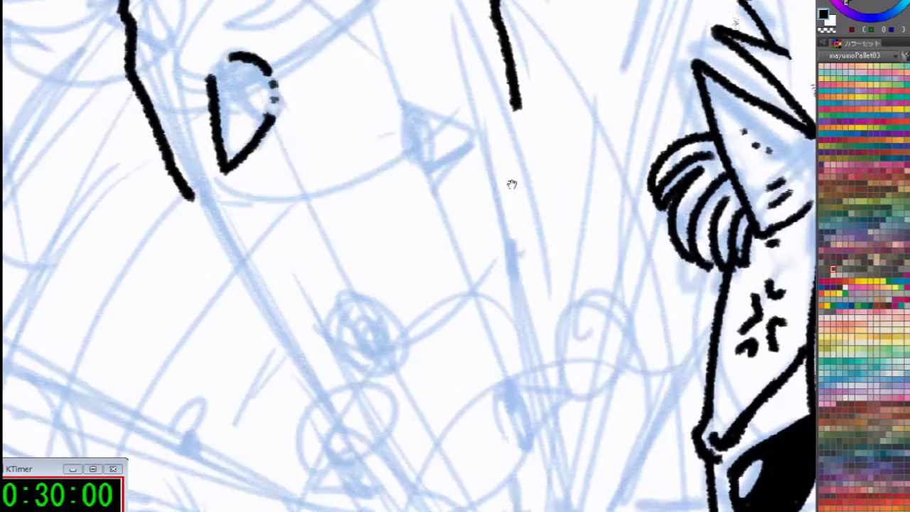
pyautogui.moveTo(178, 175); pyautogui.dragTo(304, 379)
pyautogui.scroll(-2, 351, 430)
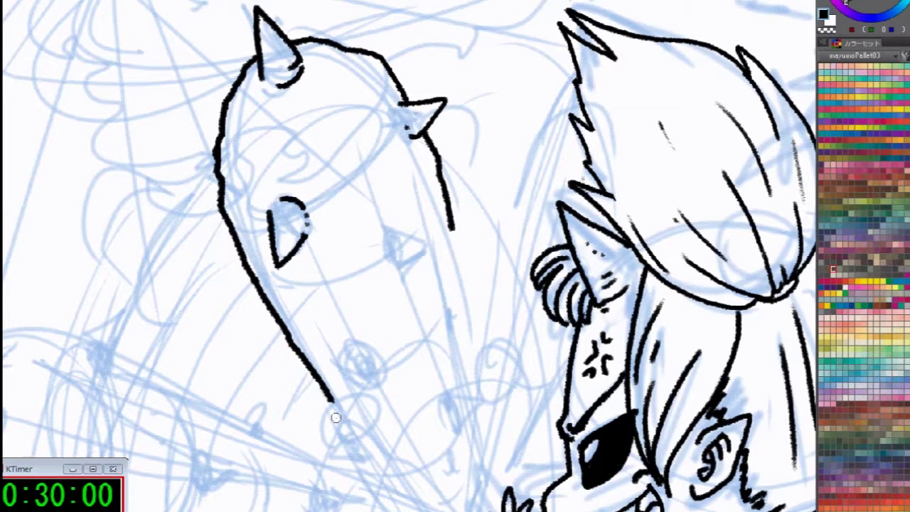
pyautogui.scroll(-3, 369, 283)
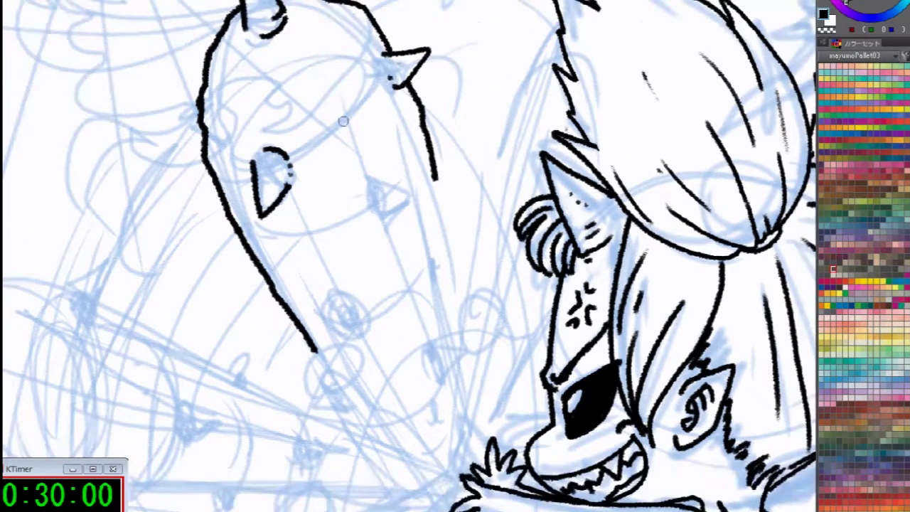
pyautogui.moveTo(170, 144); pyautogui.dragTo(204, 152)
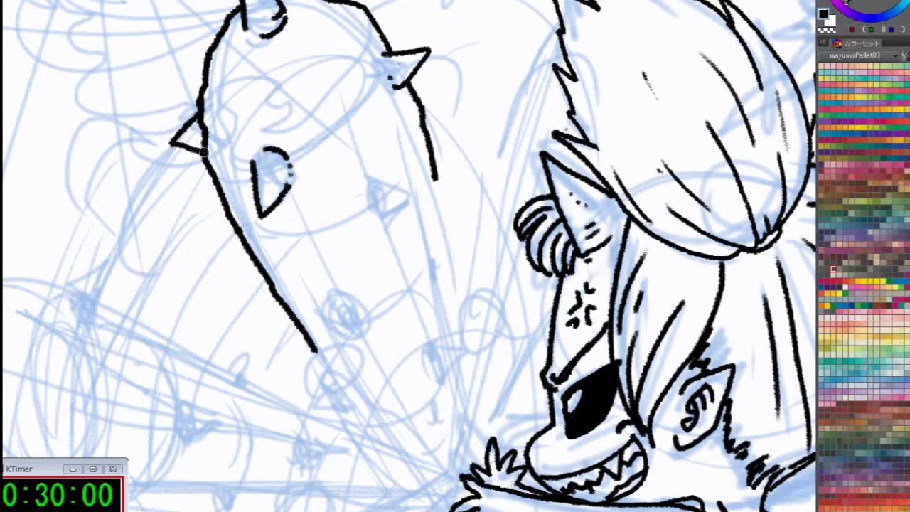
pyautogui.moveTo(325, 256); pyautogui.dragTo(221, 202)
pyautogui.moveTo(355, 279); pyautogui.dragTo(453, 311)
# Undo the inked club strokes back to the top spike and the short outline on the far side of the rounded end
pyautogui.hotkey('ctrl', 'z')
pyautogui.hotkey('ctrl', 'z')
pyautogui.hotkey('ctrl', 'z')
pyautogui.hotkey('ctrl', 'z')
pyautogui.hotkey('ctrl', 'z')
pyautogui.hotkey('ctrl', 'z')
pyautogui.hotkey('ctrl', 'z')
pyautogui.hotkey('ctrl', 'z')
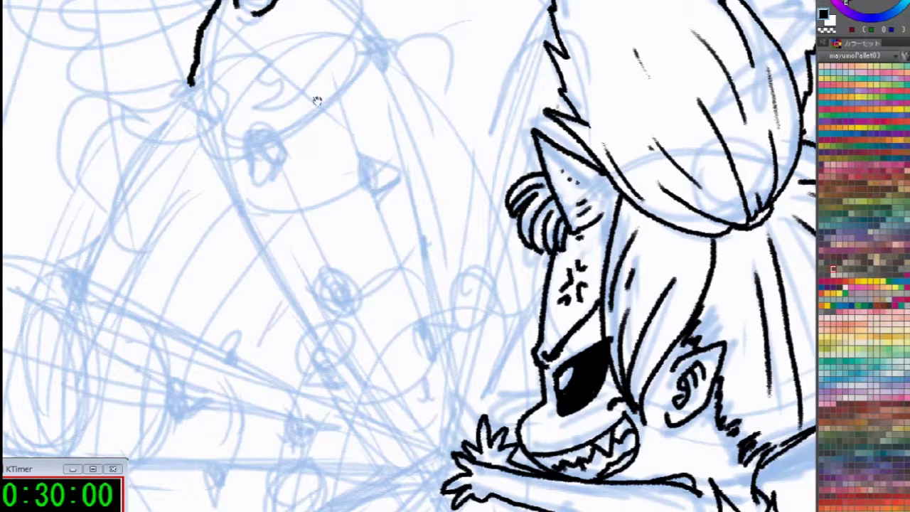
# Ink the club's rounded end, a downward front spike with two dots at its base, and the upper part of the outer side
pyautogui.moveTo(315, 98); pyautogui.dragTo(342, 139)
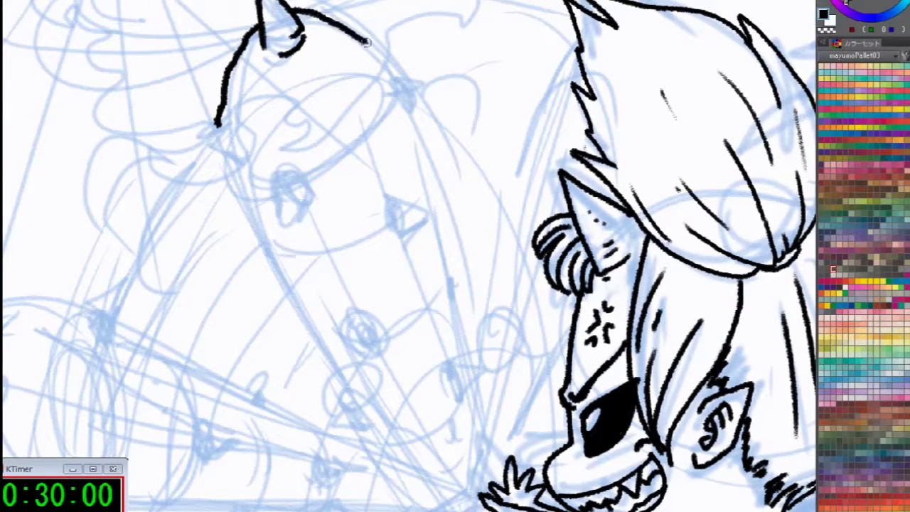
pyautogui.moveTo(292, 12)
pyautogui.mouseDown()
pyautogui.moveTo(352, 28)
pyautogui.moveTo(400, 79)
pyautogui.mouseUp()
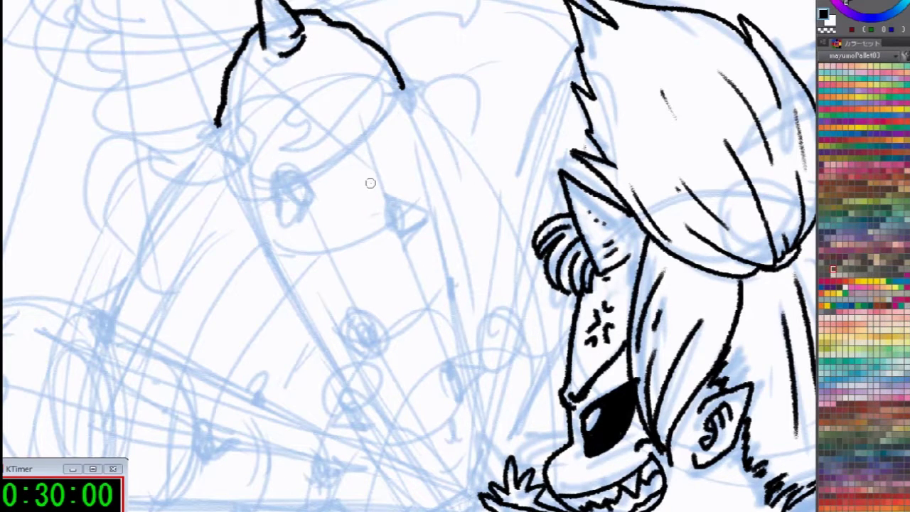
pyautogui.moveTo(282, 172)
pyautogui.mouseDown()
pyautogui.moveTo(283, 222)
pyautogui.moveTo(304, 192)
pyautogui.moveTo(271, 194)
pyautogui.moveTo(265, 229)
pyautogui.moveTo(307, 194)
pyautogui.mouseUp()
pyautogui.hotkey('ctrl', 'z')
pyautogui.click(304, 186)
pyautogui.click(293, 172)
pyautogui.moveTo(217, 127)
pyautogui.mouseDown()
pyautogui.moveTo(217, 158)
pyautogui.moveTo(246, 221)
pyautogui.moveTo(299, 305)
pyautogui.mouseUp()
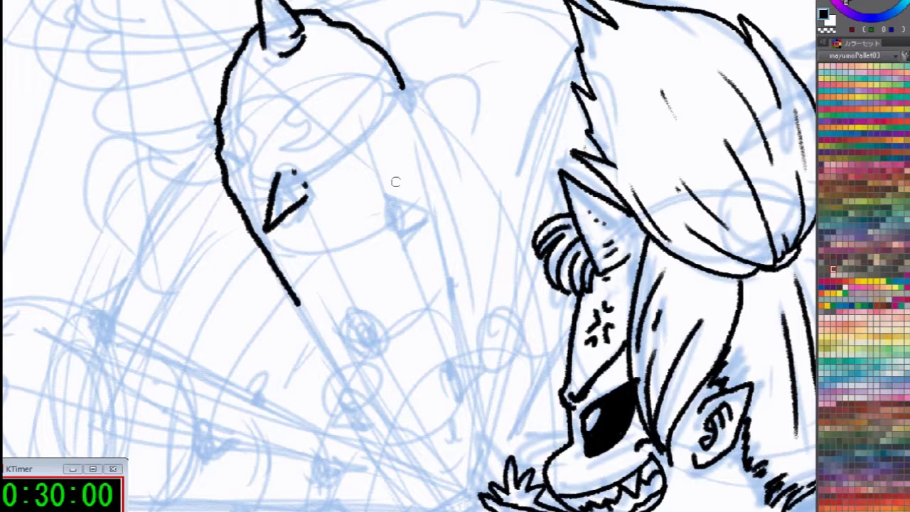
# Ink a sideways front spike, extend the side facing the character, and add a small triangular spike on each club edge
pyautogui.moveTo(397, 194)
pyautogui.mouseDown()
pyautogui.moveTo(440, 215)
pyautogui.moveTo(395, 225)
pyautogui.mouseUp()
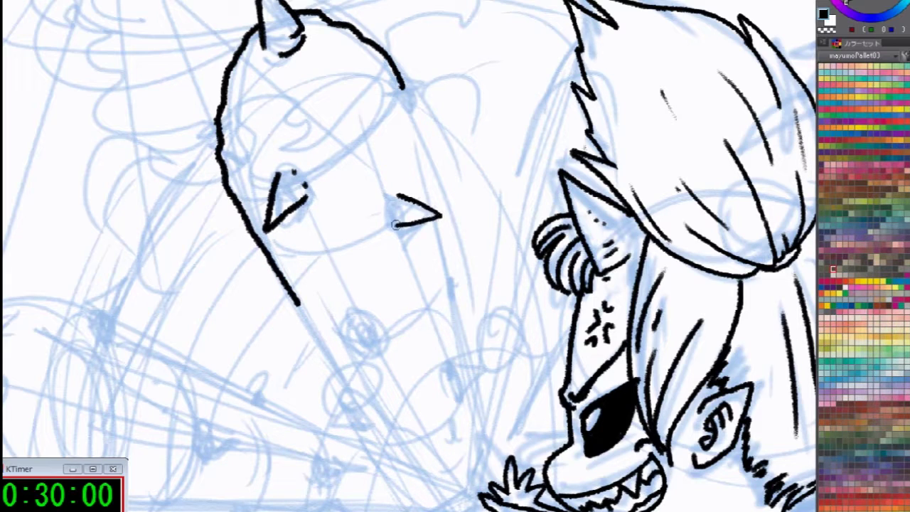
pyautogui.moveTo(400, 84)
pyautogui.mouseDown()
pyautogui.moveTo(420, 114)
pyautogui.moveTo(438, 182)
pyautogui.mouseUp()
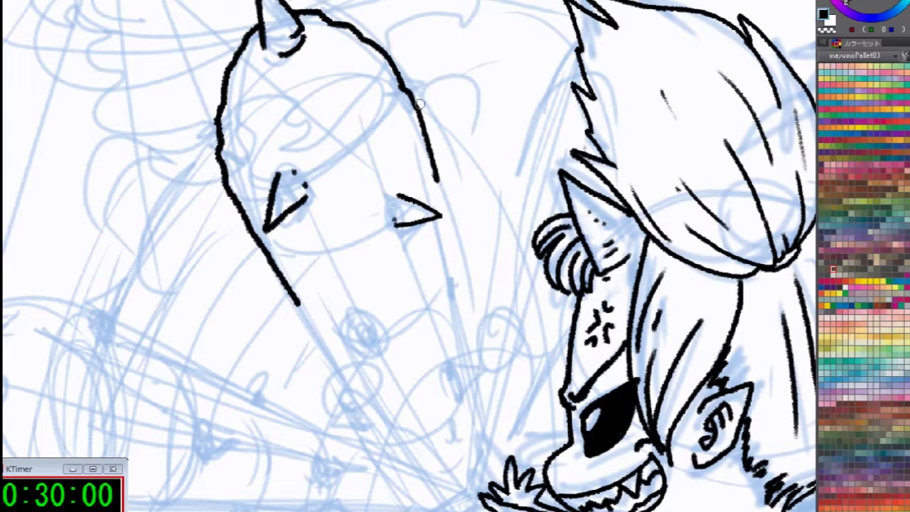
pyautogui.moveTo(401, 86)
pyautogui.mouseDown()
pyautogui.moveTo(444, 89)
pyautogui.moveTo(425, 118)
pyautogui.mouseUp()
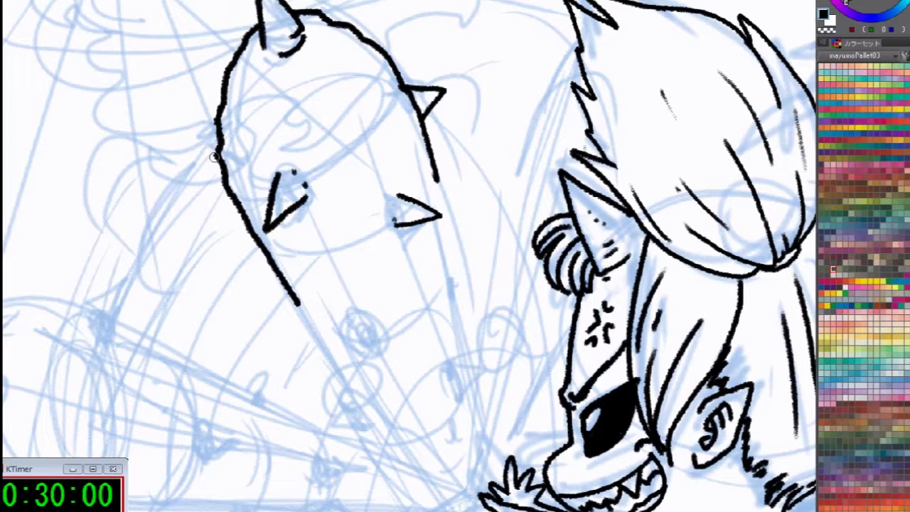
pyautogui.moveTo(215, 157)
pyautogui.mouseDown()
pyautogui.moveTo(198, 176)
pyautogui.moveTo(227, 190)
pyautogui.mouseUp()
pyautogui.moveTo(455, 288); pyautogui.dragTo(444, 278)
pyautogui.moveTo(379, 204); pyautogui.dragTo(397, 215)
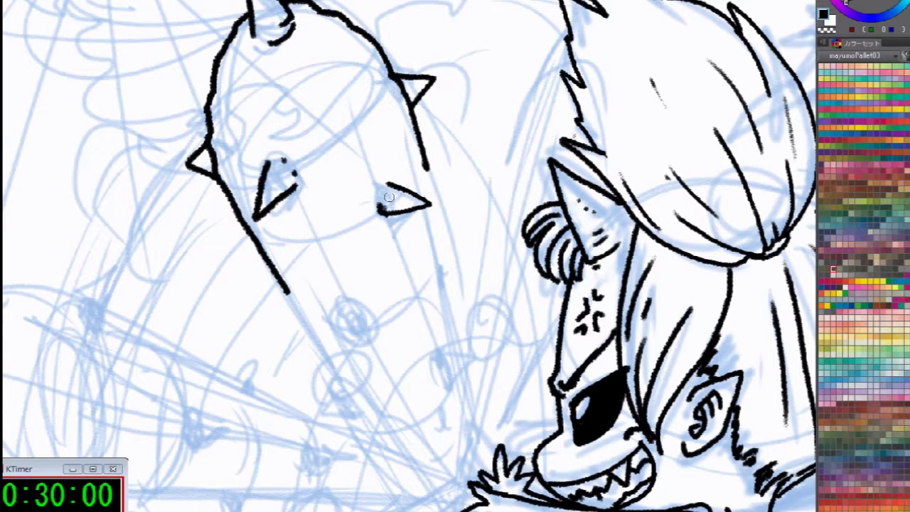
# Continue both side outlines down the club and ink a lower front spike with short marks at its base
pyautogui.moveTo(428, 165); pyautogui.dragTo(435, 221)
pyautogui.scroll(-3, 436, 248)
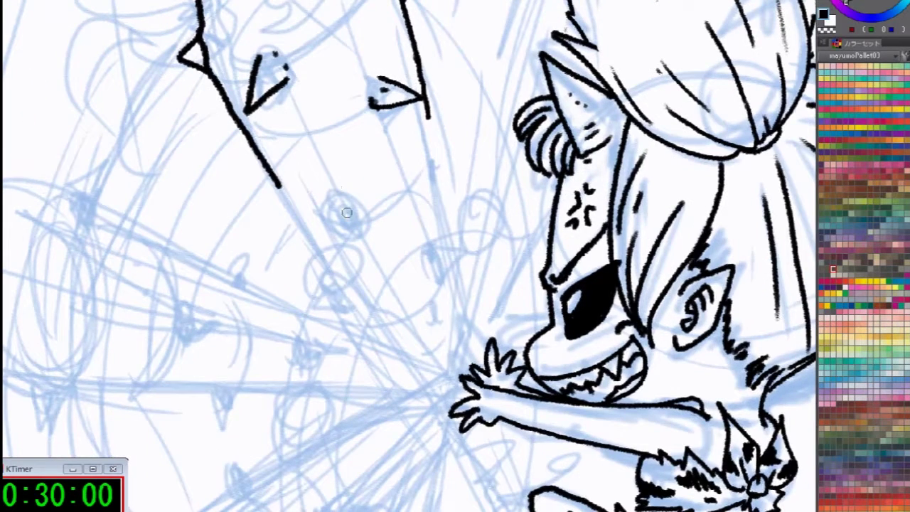
pyautogui.moveTo(331, 215)
pyautogui.mouseDown()
pyautogui.moveTo(349, 243)
pyautogui.moveTo(361, 223)
pyautogui.moveTo(345, 221)
pyautogui.mouseUp()
pyautogui.moveTo(281, 185); pyautogui.dragTo(320, 251)
pyautogui.moveTo(425, 114); pyautogui.dragTo(448, 210)
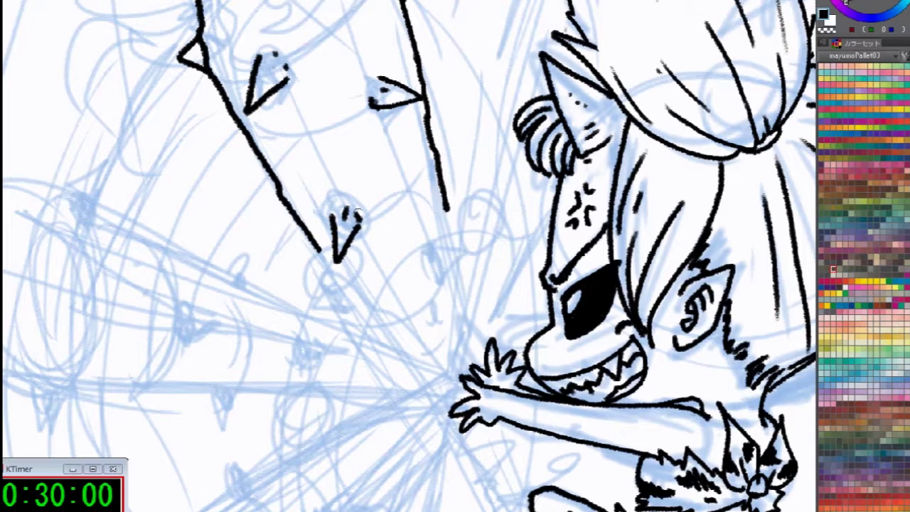
# Ink two spikes on the club edge facing the character and extend both tapering sides down to the hands
pyautogui.scroll(-3, 430, 160)
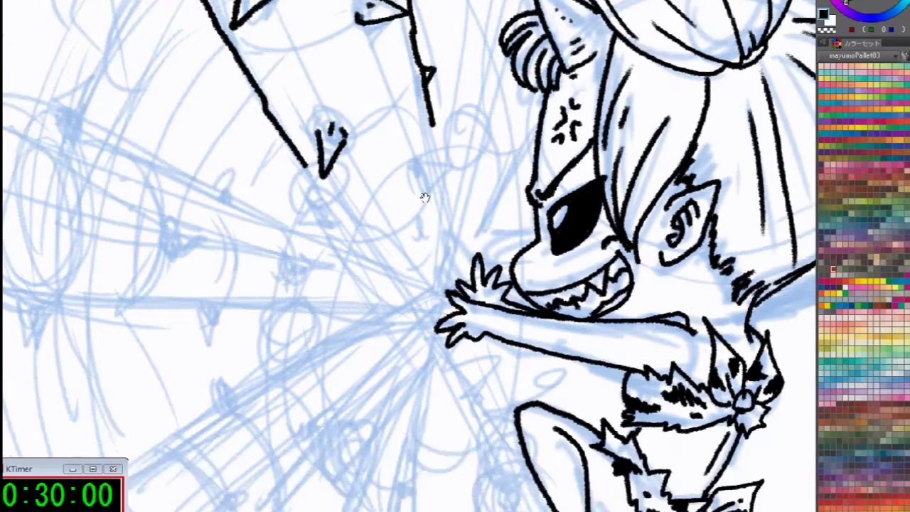
pyautogui.moveTo(425, 173); pyautogui.dragTo(455, 178)
pyautogui.moveTo(455, 178); pyautogui.dragTo(425, 193)
pyautogui.moveTo(433, 125); pyautogui.dragTo(437, 172)
pyautogui.moveTo(301, 162); pyautogui.dragTo(392, 306)
pyautogui.moveTo(445, 181); pyautogui.dragTo(458, 273)
pyautogui.moveTo(429, 363); pyautogui.dragTo(369, 263)
pyautogui.moveTo(328, 203); pyautogui.dragTo(332, 208)
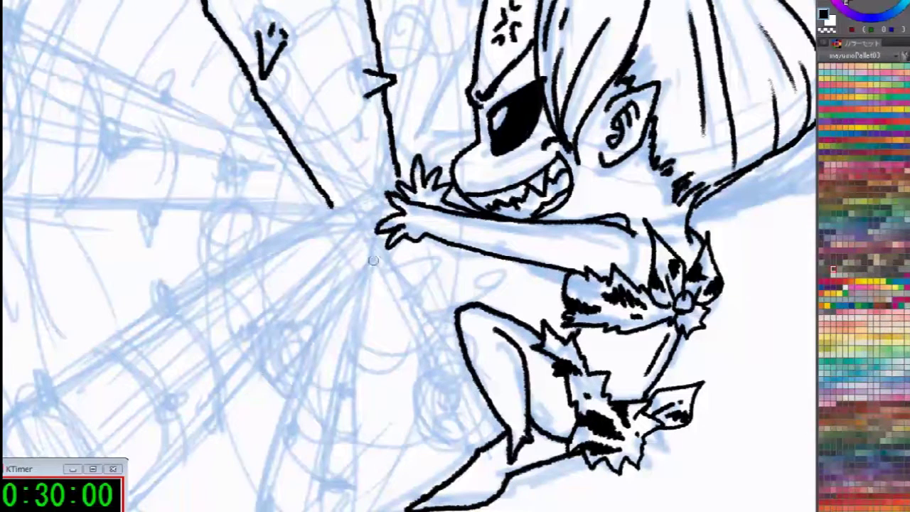
# Ink the two sides of the handle below the hands and the rounded pommel at its end
pyautogui.moveTo(355, 249); pyautogui.dragTo(430, 367)
pyautogui.moveTo(423, 251)
pyautogui.mouseDown()
pyautogui.moveTo(453, 347)
pyautogui.moveTo(419, 391)
pyautogui.moveTo(424, 416)
pyautogui.mouseUp()
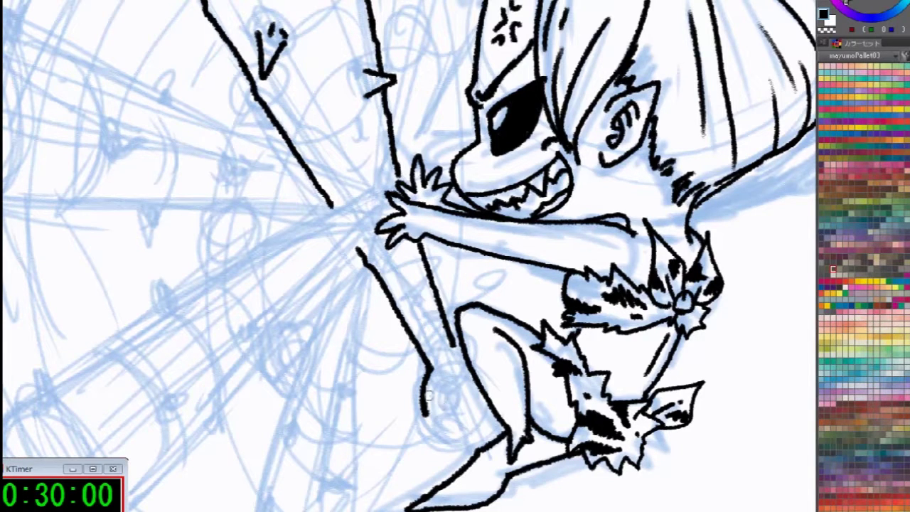
pyautogui.moveTo(430, 431)
pyautogui.mouseDown()
pyautogui.moveTo(469, 442)
pyautogui.moveTo(497, 410)
pyautogui.mouseUp()
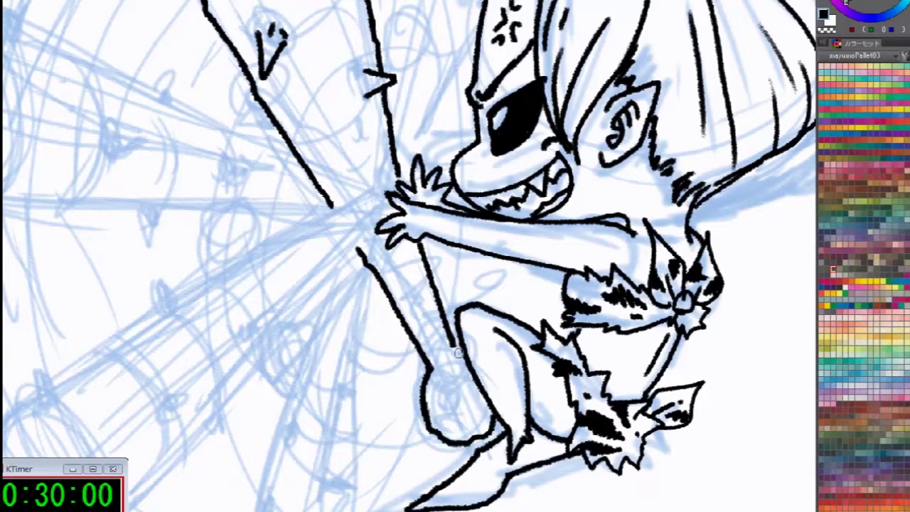
# Ink a small oval ring inside the pommel, redoing its first curve
pyautogui.moveTo(463, 381)
pyautogui.mouseDown()
pyautogui.moveTo(456, 398)
pyautogui.moveTo(467, 417)
pyautogui.mouseUp()
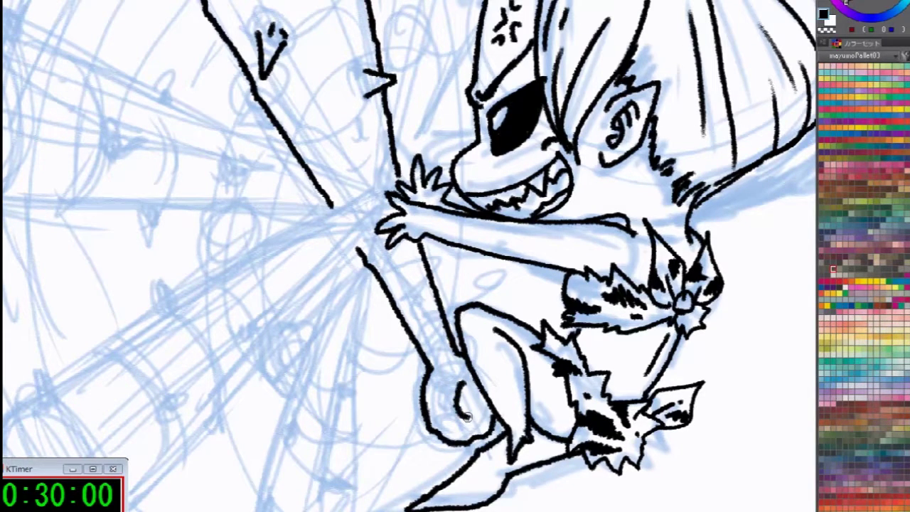
pyautogui.hotkey('ctrl', 'z')
pyautogui.moveTo(460, 385)
pyautogui.mouseDown()
pyautogui.moveTo(453, 408)
pyautogui.moveTo(467, 416)
pyautogui.mouseUp()
pyautogui.moveTo(460, 381)
pyautogui.mouseDown()
pyautogui.moveTo(454, 391)
pyautogui.moveTo(484, 436)
pyautogui.mouseUp()
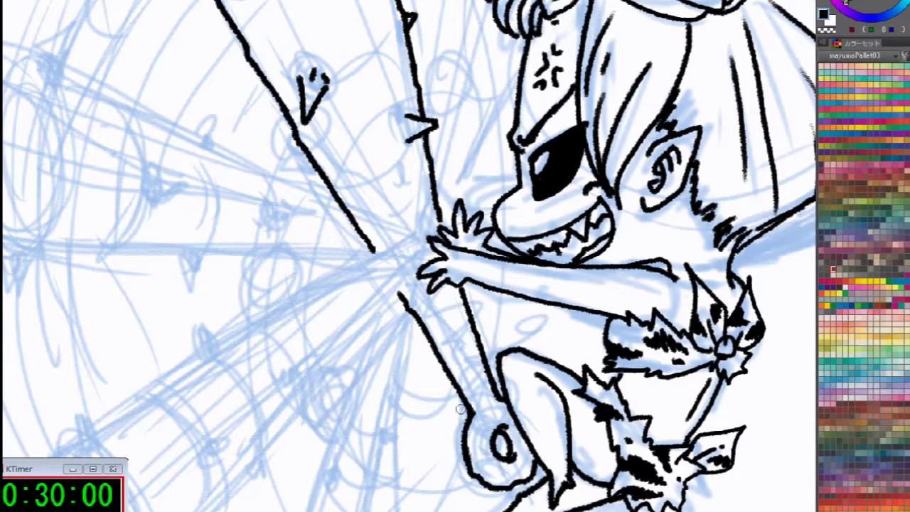
# Ink curved wrap bands across the handle between the hands and the pommel
pyautogui.moveTo(472, 412)
pyautogui.mouseDown()
pyautogui.moveTo(491, 416)
pyautogui.moveTo(501, 400)
pyautogui.moveTo(481, 392)
pyautogui.moveTo(490, 385)
pyautogui.moveTo(470, 317)
pyautogui.mouseUp()
pyautogui.hotkey('ctrl', 'z')
pyautogui.hotkey('ctrl', 'z')
pyautogui.moveTo(423, 318)
pyautogui.mouseDown()
pyautogui.moveTo(464, 319)
pyautogui.moveTo(458, 290)
pyautogui.mouseUp()
# Ink curved contour lines just inside both edges of the club's rounded end
pyautogui.moveTo(385, 197); pyautogui.dragTo(466, 325)
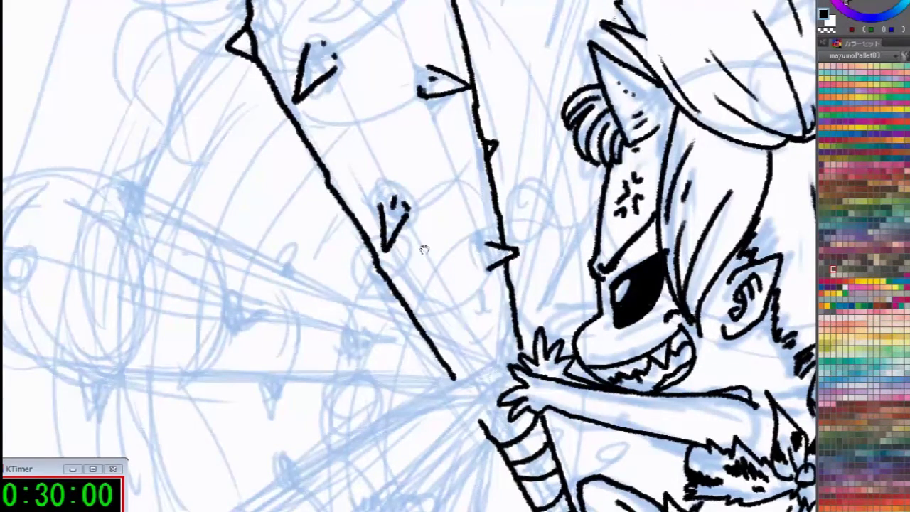
pyautogui.moveTo(422, 248); pyautogui.dragTo(555, 449)
pyautogui.moveTo(477, 92)
pyautogui.mouseDown()
pyautogui.moveTo(507, 92)
pyautogui.moveTo(496, 87)
pyautogui.moveTo(535, 148)
pyautogui.moveTo(569, 246)
pyautogui.mouseUp()
pyautogui.hotkey('ctrl', 'z')
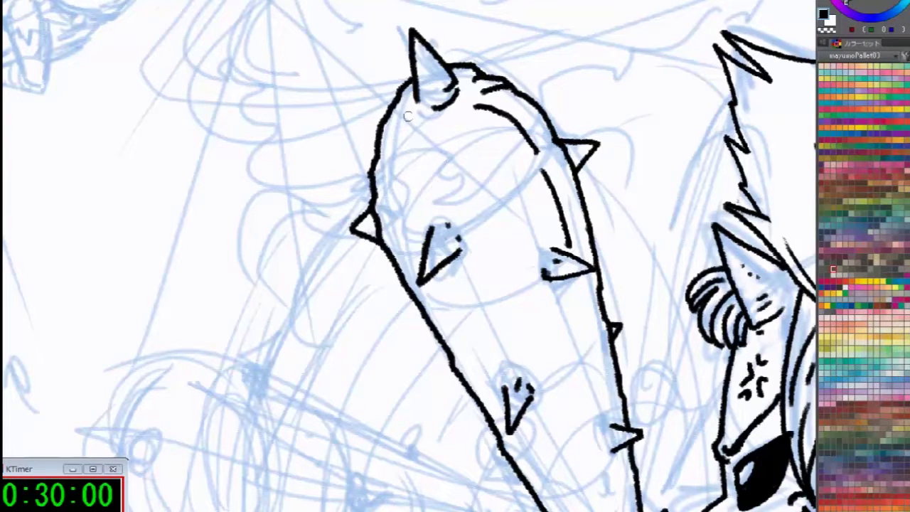
pyautogui.moveTo(412, 119)
pyautogui.mouseDown()
pyautogui.moveTo(393, 161)
pyautogui.moveTo(390, 204)
pyautogui.moveTo(410, 280)
pyautogui.mouseUp()
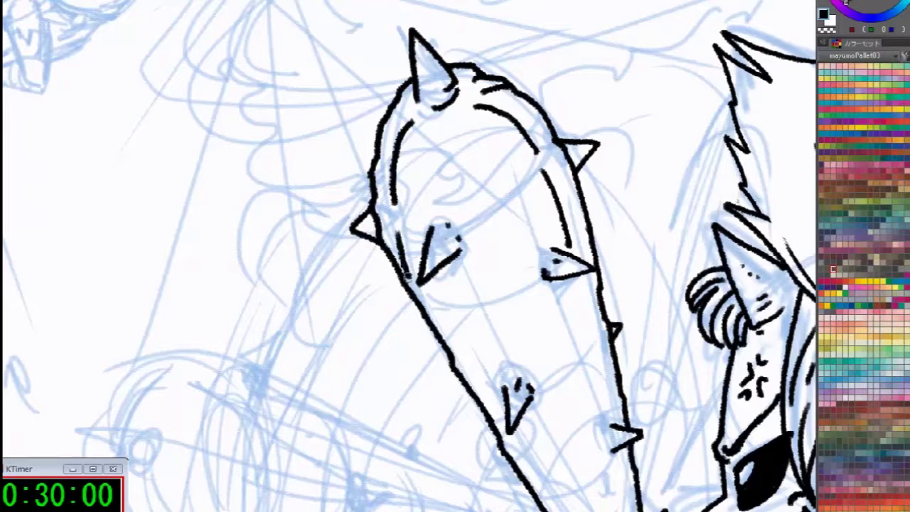
# Ink long lengthwise wood-grain lines down the middle of the club's thick part
pyautogui.moveTo(434, 131); pyautogui.dragTo(442, 217)
pyautogui.moveTo(453, 150)
pyautogui.mouseDown()
pyautogui.moveTo(463, 208)
pyautogui.moveTo(518, 341)
pyautogui.mouseUp()
pyautogui.moveTo(505, 268); pyautogui.dragTo(545, 366)
pyautogui.moveTo(520, 253); pyautogui.dragTo(478, 145)
# Add short tick marks beside the central grain lines of the club
pyautogui.moveTo(483, 129)
pyautogui.mouseDown()
pyautogui.moveTo(513, 179)
pyautogui.moveTo(500, 145)
pyautogui.mouseUp()
pyautogui.moveTo(513, 149); pyautogui.dragTo(505, 157)
pyautogui.moveTo(517, 204)
pyautogui.mouseDown()
pyautogui.moveTo(509, 210)
pyautogui.moveTo(522, 223)
pyautogui.mouseUp()
pyautogui.moveTo(493, 221); pyautogui.dragTo(504, 238)
pyautogui.moveTo(515, 236); pyautogui.dragTo(522, 235)
pyautogui.moveTo(515, 296); pyautogui.dragTo(525, 295)
pyautogui.moveTo(519, 308); pyautogui.dragTo(530, 306)
pyautogui.moveTo(522, 318); pyautogui.dragTo(533, 316)
# Ink grain lines below the outer front spike and along the club's side facing the character
pyautogui.moveTo(483, 279)
pyautogui.mouseDown()
pyautogui.moveTo(492, 277)
pyautogui.moveTo(499, 357)
pyautogui.mouseUp()
pyautogui.moveTo(445, 283)
pyautogui.mouseDown()
pyautogui.moveTo(459, 284)
pyautogui.moveTo(472, 308)
pyautogui.mouseUp()
pyautogui.moveTo(529, 414); pyautogui.dragTo(457, 332)
pyautogui.moveTo(485, 229); pyautogui.dragTo(527, 351)
pyautogui.moveTo(509, 213); pyautogui.dragTo(550, 339)
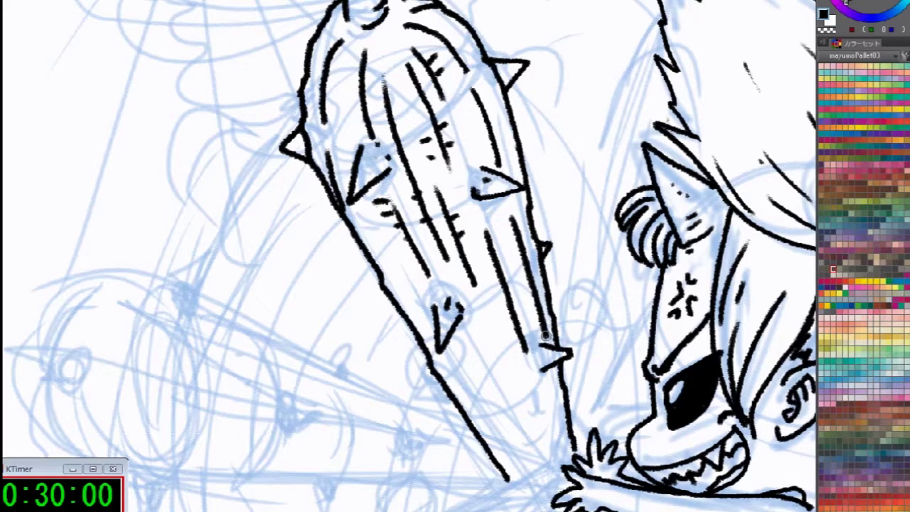
# Add ticks to the grain line on the character's side and ink longer grain lines down toward the hands
pyautogui.moveTo(503, 226); pyautogui.dragTo(513, 229)
pyautogui.moveTo(506, 242); pyautogui.dragTo(518, 243)
pyautogui.moveTo(516, 260); pyautogui.dragTo(524, 261)
pyautogui.moveTo(504, 332)
pyautogui.mouseDown()
pyautogui.moveTo(515, 329)
pyautogui.moveTo(507, 364)
pyautogui.moveTo(547, 459)
pyautogui.mouseUp()
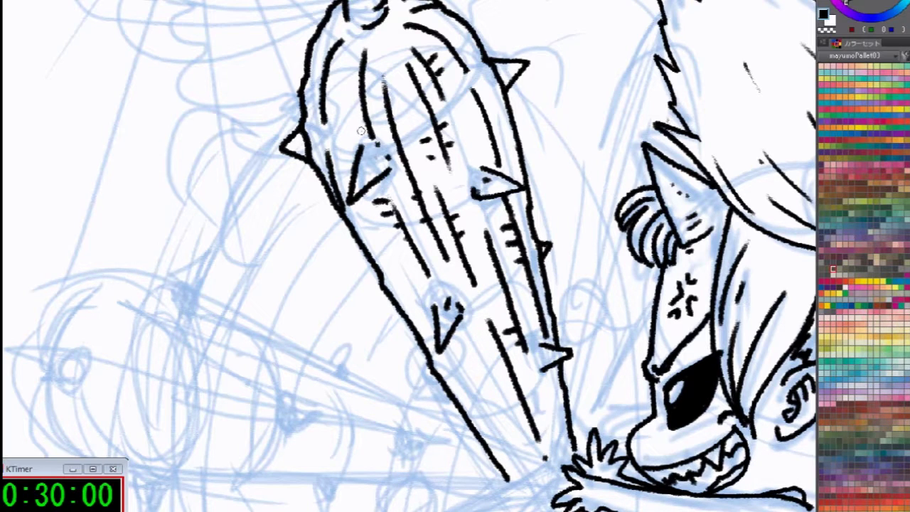
pyautogui.moveTo(516, 488); pyautogui.dragTo(525, 507)
pyautogui.moveTo(514, 453); pyautogui.dragTo(525, 488)
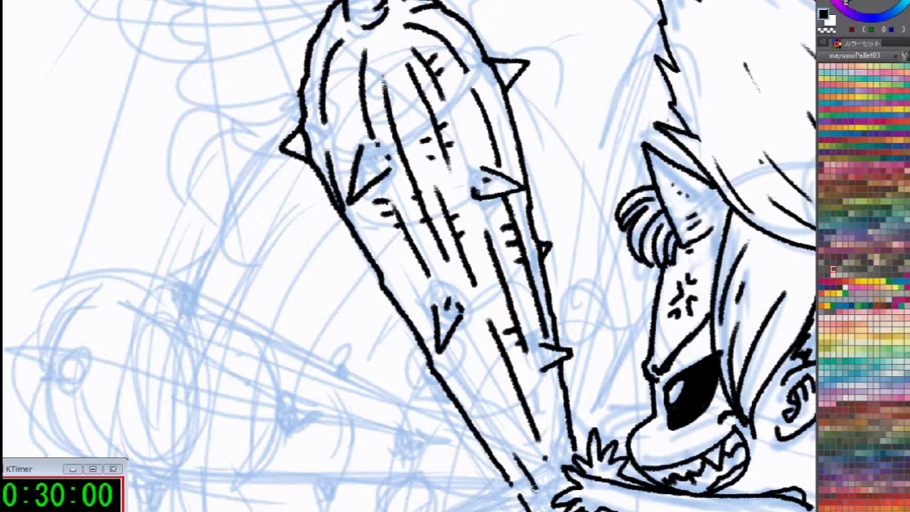
# Ink grain lines with short ticks on the narrow lower part of the club above the hands
pyautogui.moveTo(460, 357); pyautogui.dragTo(502, 428)
pyautogui.moveTo(488, 369); pyautogui.dragTo(542, 481)
pyautogui.moveTo(513, 426); pyautogui.dragTo(523, 424)
pyautogui.moveTo(520, 438); pyautogui.dragTo(528, 436)
pyautogui.moveTo(469, 398); pyautogui.dragTo(488, 405)
pyautogui.moveTo(487, 423); pyautogui.dragTo(496, 421)
pyautogui.moveTo(487, 344); pyautogui.dragTo(497, 342)
pyautogui.moveTo(491, 356); pyautogui.dragTo(506, 363)
# Add a short grain line by the hands, short detail marks on the pommel, and more ticks on the club's grain
pyautogui.moveTo(545, 411); pyautogui.dragTo(562, 453)
pyautogui.moveTo(601, 510); pyautogui.dragTo(502, 348)
pyautogui.moveTo(518, 441)
pyautogui.mouseDown()
pyautogui.moveTo(519, 483)
pyautogui.moveTo(561, 474)
pyautogui.moveTo(560, 450)
pyautogui.mouseUp()
pyautogui.moveTo(469, 302); pyautogui.dragTo(549, 436)
pyautogui.moveTo(492, 394); pyautogui.dragTo(499, 407)
pyautogui.moveTo(495, 267); pyautogui.dragTo(515, 322)
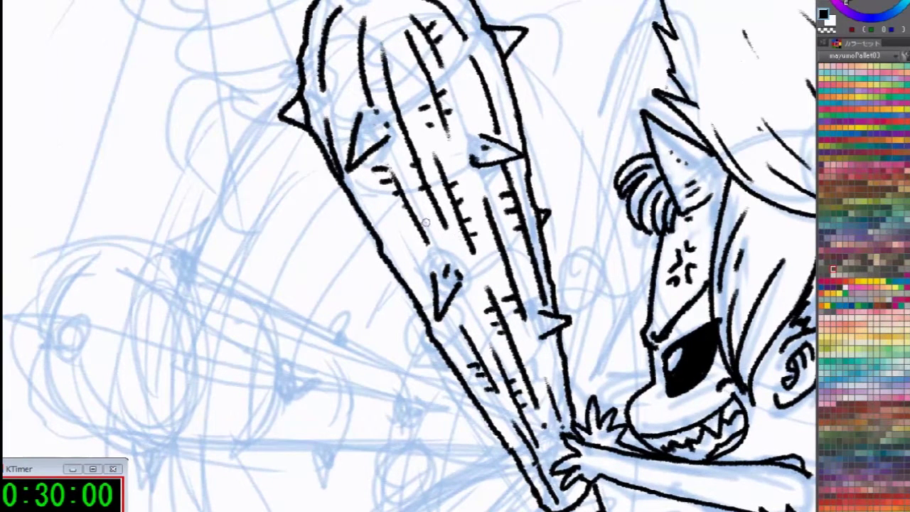
# Ink a ticked grain line along the club's outer side and add ticks to the contour lines of the rounded end
pyautogui.moveTo(381, 211)
pyautogui.mouseDown()
pyautogui.moveTo(425, 295)
pyautogui.moveTo(424, 286)
pyautogui.mouseUp()
pyautogui.moveTo(390, 231); pyautogui.dragTo(399, 240)
pyautogui.moveTo(329, 71)
pyautogui.mouseDown()
pyautogui.moveTo(324, 79)
pyautogui.moveTo(320, 65)
pyautogui.mouseUp()
pyautogui.moveTo(317, 17); pyautogui.dragTo(313, 31)
pyautogui.moveTo(437, 10); pyautogui.dragTo(455, 3)
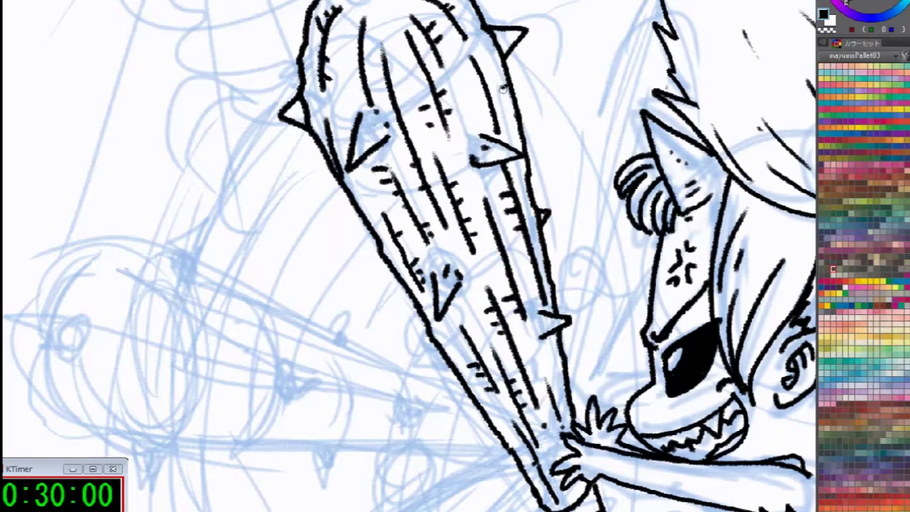
pyautogui.moveTo(548, 356); pyautogui.dragTo(549, 226)
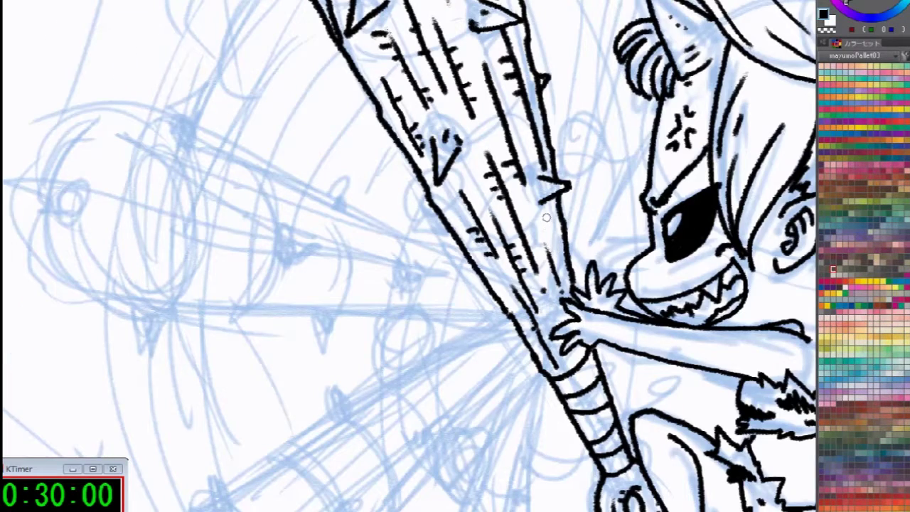
pyautogui.moveTo(541, 191); pyautogui.dragTo(552, 193)
# Ink two spikes on the end of the lower sketched club and the bumpy outline joining them
pyautogui.moveTo(521, 339); pyautogui.dragTo(626, 146)
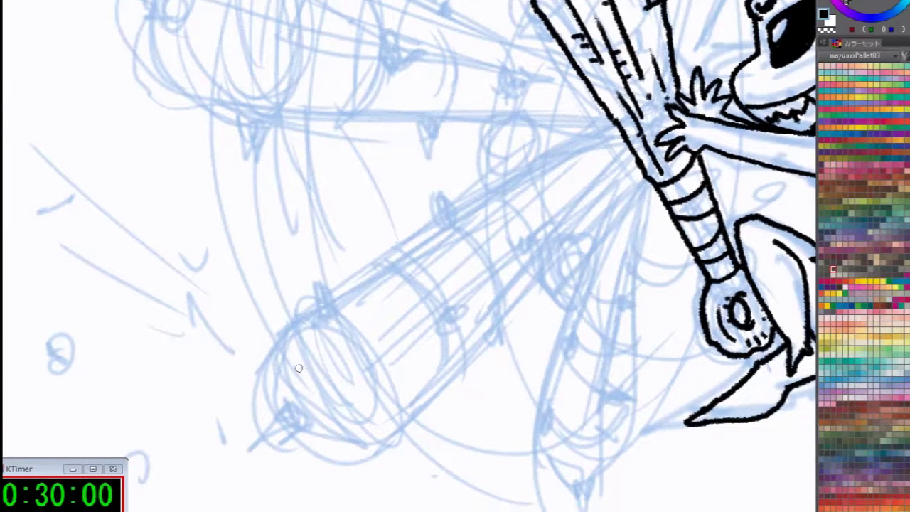
pyautogui.moveTo(288, 401)
pyautogui.mouseDown()
pyautogui.moveTo(260, 448)
pyautogui.moveTo(311, 420)
pyautogui.mouseUp()
pyautogui.moveTo(320, 302)
pyautogui.mouseDown()
pyautogui.moveTo(318, 276)
pyautogui.moveTo(342, 314)
pyautogui.mouseUp()
pyautogui.click(331, 321)
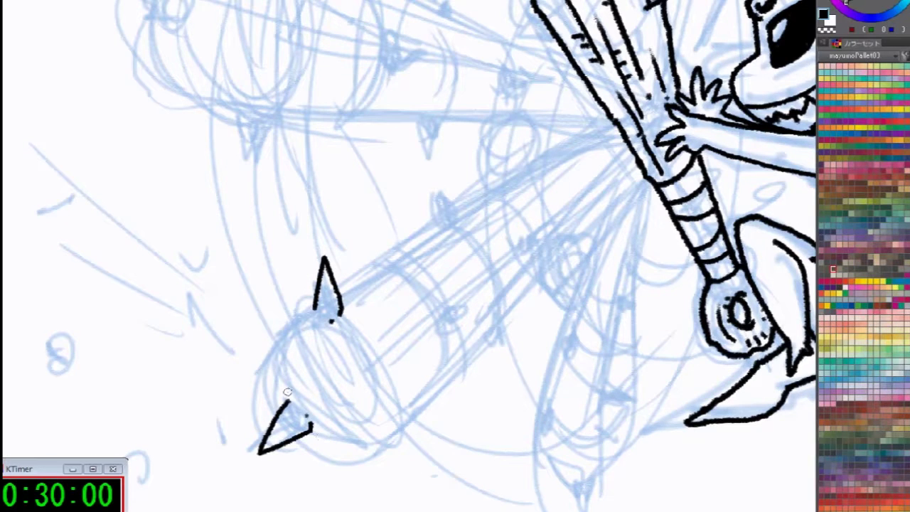
pyautogui.moveTo(272, 413)
pyautogui.mouseDown()
pyautogui.moveTo(264, 384)
pyautogui.moveTo(274, 350)
pyautogui.moveTo(312, 300)
pyautogui.mouseUp()
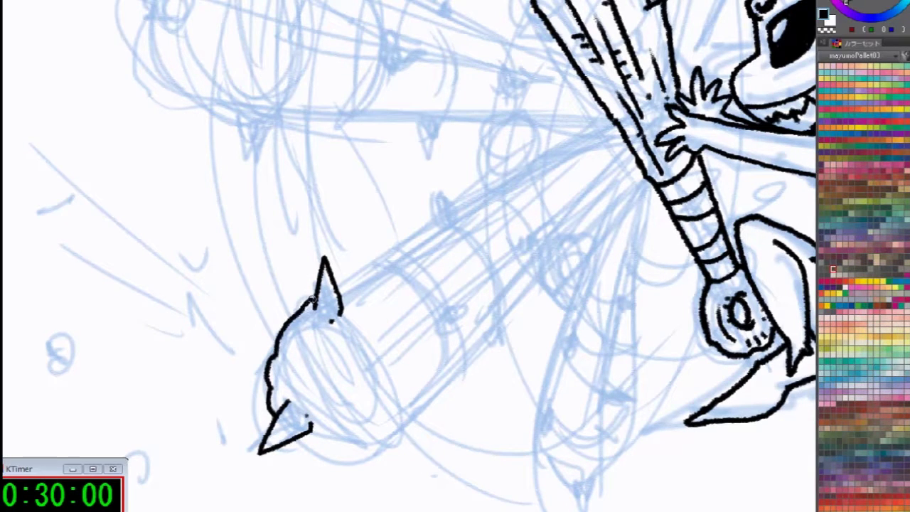
# Ink a pointed spike on the lower club's front and its bottom outline ending in a small spike
pyautogui.moveTo(442, 308); pyautogui.dragTo(484, 303)
pyautogui.moveTo(450, 337); pyautogui.dragTo(484, 304)
pyautogui.moveTo(295, 440)
pyautogui.mouseDown()
pyautogui.moveTo(381, 449)
pyautogui.moveTo(404, 434)
pyautogui.moveTo(382, 454)
pyautogui.moveTo(401, 439)
pyautogui.mouseUp()
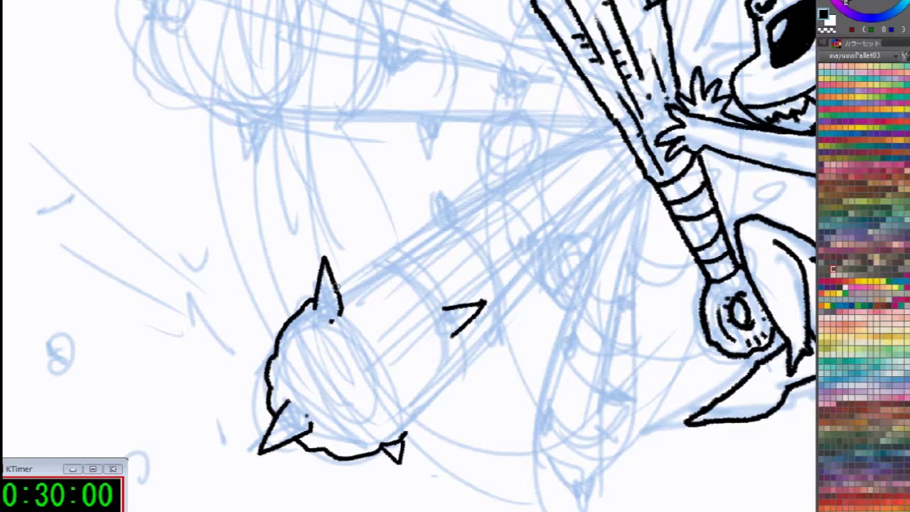
# Ink the lower club's bumpy upper outline toward the hands, with two spikes along it and a small spike on the club's front
pyautogui.moveTo(343, 276)
pyautogui.mouseDown()
pyautogui.moveTo(432, 226)
pyautogui.moveTo(432, 186)
pyautogui.moveTo(455, 217)
pyautogui.mouseUp()
pyautogui.moveTo(456, 217); pyautogui.dragTo(449, 227)
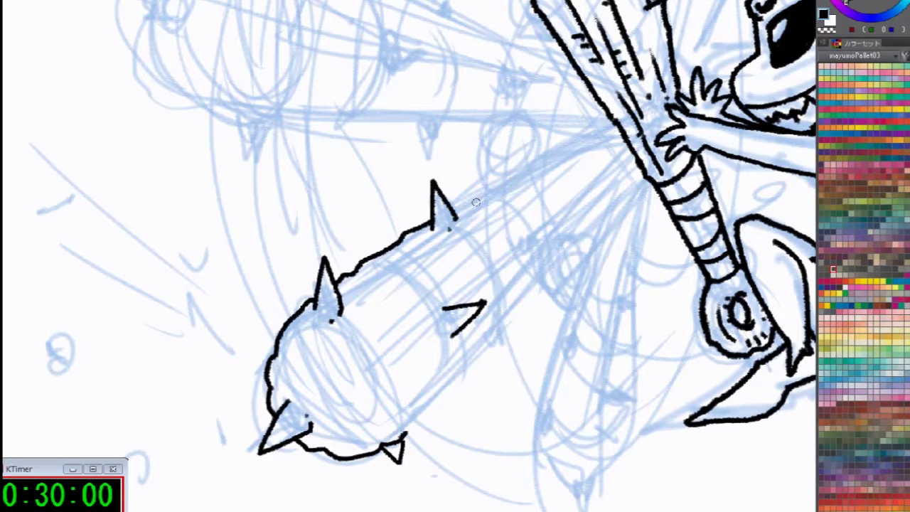
pyautogui.moveTo(537, 236)
pyautogui.mouseDown()
pyautogui.moveTo(546, 249)
pyautogui.moveTo(531, 252)
pyautogui.mouseUp()
pyautogui.moveTo(453, 212); pyautogui.dragTo(525, 178)
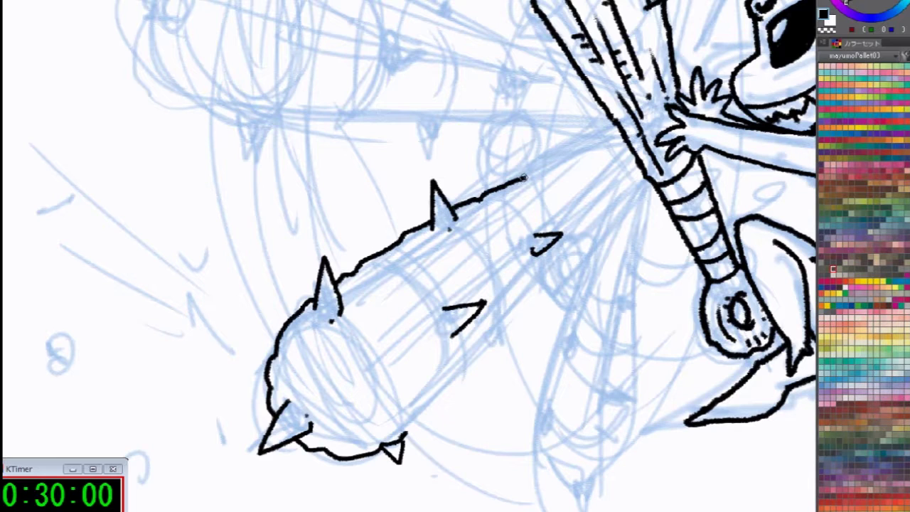
pyautogui.moveTo(525, 179); pyautogui.dragTo(616, 141)
# Ink the lower club's lower outline from the rounded end to the grip and clean up the lines overlapping the upright club
pyautogui.moveTo(406, 431)
pyautogui.mouseDown()
pyautogui.moveTo(434, 414)
pyautogui.moveTo(520, 307)
pyautogui.moveTo(645, 182)
pyautogui.mouseUp()
pyautogui.moveTo(512, 303)
pyautogui.mouseDown()
pyautogui.moveTo(631, 175)
pyautogui.moveTo(626, 142)
pyautogui.moveTo(652, 125)
pyautogui.mouseUp()
pyautogui.hotkey('ctrl', 'z')
pyautogui.hotkey('ctrl', 'z')
pyautogui.press('c')
pyautogui.press('c')
pyautogui.moveTo(647, 181); pyautogui.dragTo(660, 172)
pyautogui.press('c')
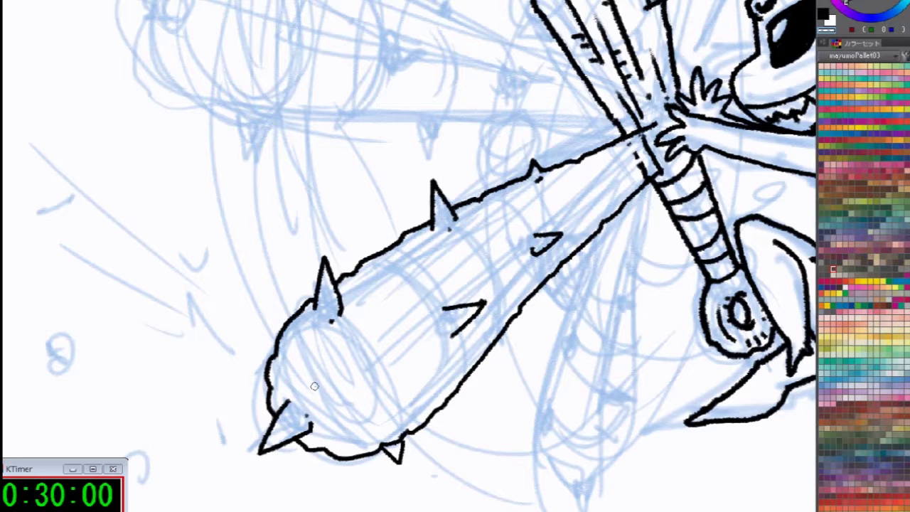
# Ink short contour lines at the edge of the lower club's rounded end, on both sides of the tip spike
pyautogui.press('c')
pyautogui.moveTo(287, 376); pyautogui.dragTo(293, 321)
pyautogui.hotkey('ctrl', 'z')
pyautogui.moveTo(290, 377); pyautogui.dragTo(274, 342)
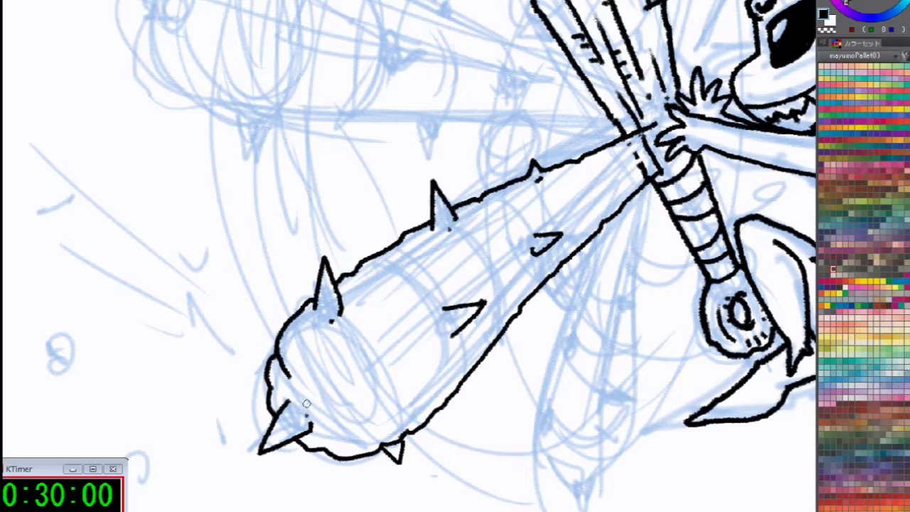
pyautogui.moveTo(324, 439)
pyautogui.mouseDown()
pyautogui.moveTo(336, 452)
pyautogui.moveTo(312, 453)
pyautogui.mouseUp()
# Ink a ticked contour line along the bottom of the rounded end, curved lines on its face, and a grain line near the upper edge
pyautogui.moveTo(330, 422); pyautogui.dragTo(391, 440)
pyautogui.moveTo(364, 445); pyautogui.dragTo(369, 453)
pyautogui.hotkey('ctrl', 'z')
pyautogui.moveTo(330, 425)
pyautogui.mouseDown()
pyautogui.moveTo(405, 429)
pyautogui.moveTo(380, 446)
pyautogui.moveTo(349, 429)
pyautogui.mouseUp()
pyautogui.moveTo(359, 420); pyautogui.dragTo(361, 430)
pyautogui.moveTo(372, 426); pyautogui.dragTo(372, 432)
pyautogui.moveTo(320, 394)
pyautogui.mouseDown()
pyautogui.moveTo(322, 364)
pyautogui.moveTo(350, 326)
pyautogui.mouseUp()
pyautogui.moveTo(296, 384)
pyautogui.mouseDown()
pyautogui.moveTo(317, 325)
pyautogui.moveTo(415, 247)
pyautogui.mouseUp()
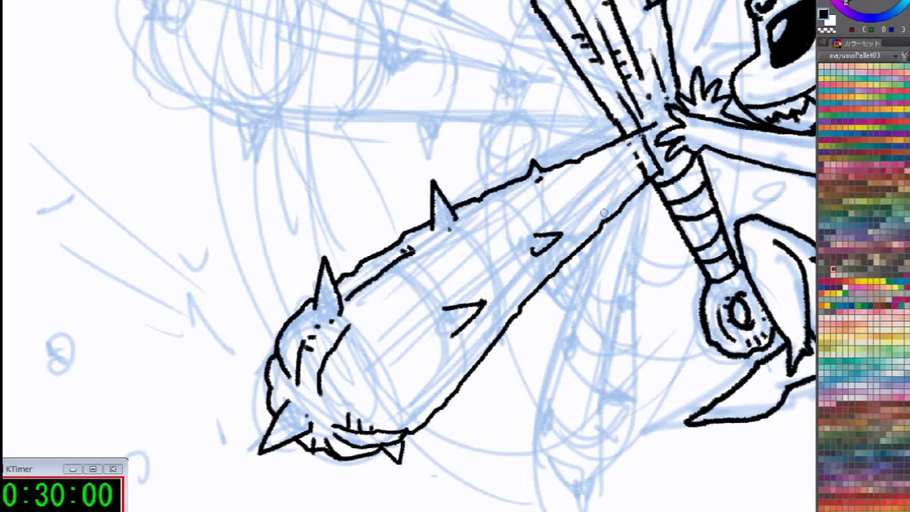
# Ink grain lines with short ticks on the lower club near the hands and around its two front spikes
pyautogui.moveTo(594, 213); pyautogui.dragTo(634, 181)
pyautogui.moveTo(594, 192)
pyautogui.mouseDown()
pyautogui.moveTo(606, 184)
pyautogui.moveTo(564, 212)
pyautogui.mouseUp()
pyautogui.moveTo(499, 263); pyautogui.dragTo(456, 294)
pyautogui.moveTo(497, 246)
pyautogui.mouseDown()
pyautogui.moveTo(493, 263)
pyautogui.moveTo(503, 251)
pyautogui.mouseUp()
pyautogui.moveTo(577, 189); pyautogui.dragTo(573, 202)
pyautogui.moveTo(613, 177); pyautogui.dragTo(605, 188)
pyautogui.moveTo(595, 183); pyautogui.dragTo(588, 193)
pyautogui.moveTo(578, 230); pyautogui.dragTo(572, 236)
# Ink broken grain lines along the lower club's lower edge and add short ticks to them
pyautogui.moveTo(517, 292)
pyautogui.mouseDown()
pyautogui.moveTo(419, 400)
pyautogui.moveTo(381, 414)
pyautogui.mouseUp()
pyautogui.moveTo(411, 387)
pyautogui.mouseDown()
pyautogui.moveTo(407, 395)
pyautogui.moveTo(417, 398)
pyautogui.mouseUp()
pyautogui.moveTo(449, 348)
pyautogui.mouseDown()
pyautogui.moveTo(442, 357)
pyautogui.moveTo(449, 354)
pyautogui.mouseUp()
pyautogui.moveTo(467, 340)
pyautogui.mouseDown()
pyautogui.moveTo(505, 318)
pyautogui.moveTo(496, 341)
pyautogui.mouseUp()
pyautogui.moveTo(489, 336); pyautogui.dragTo(484, 345)
pyautogui.moveTo(534, 283); pyautogui.dragTo(527, 289)
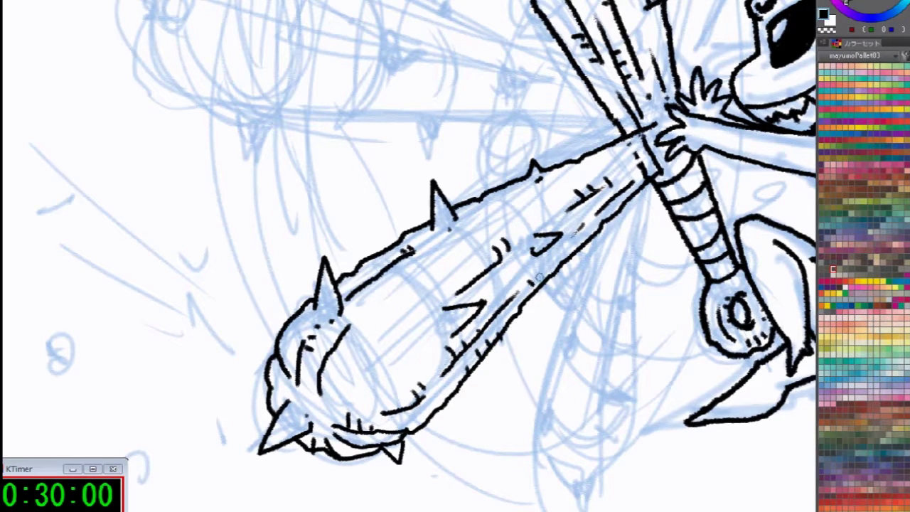
# Ink grain lines through the middle of the lower club and add small shading marks to its upper spikes
pyautogui.moveTo(343, 388); pyautogui.dragTo(417, 328)
pyautogui.moveTo(395, 359)
pyautogui.mouseDown()
pyautogui.moveTo(435, 322)
pyautogui.moveTo(453, 320)
pyautogui.mouseUp()
pyautogui.moveTo(439, 229); pyautogui.dragTo(449, 202)
pyautogui.moveTo(326, 312); pyautogui.dragTo(328, 287)
pyautogui.moveTo(529, 199); pyautogui.dragTo(556, 183)
# Ink ticked grain lines along the upper half of the lower club, from its thick end toward the hands
pyautogui.moveTo(487, 234); pyautogui.dragTo(379, 315)
pyautogui.moveTo(437, 254); pyautogui.dragTo(453, 252)
pyautogui.moveTo(459, 238); pyautogui.dragTo(464, 243)
pyautogui.click(473, 233)
pyautogui.click(490, 229)
pyautogui.moveTo(531, 213)
pyautogui.mouseDown()
pyautogui.moveTo(615, 163)
pyautogui.moveTo(605, 165)
pyautogui.mouseUp()
pyautogui.moveTo(533, 204); pyautogui.dragTo(553, 198)
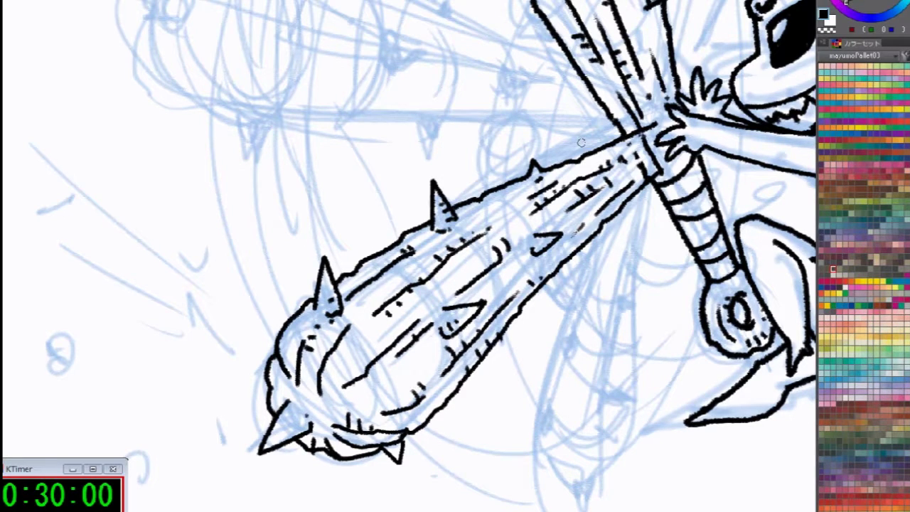
# Add ticks to the lower club's central grain, its tip spike, the rounded end, and the grain line near the upper edge
pyautogui.moveTo(494, 289); pyautogui.dragTo(517, 272)
pyautogui.moveTo(343, 368); pyautogui.dragTo(349, 375)
pyautogui.moveTo(354, 364); pyautogui.dragTo(360, 369)
pyautogui.click(366, 360)
pyautogui.moveTo(295, 418); pyautogui.dragTo(301, 429)
pyautogui.moveTo(288, 423)
pyautogui.mouseDown()
pyautogui.moveTo(293, 434)
pyautogui.moveTo(284, 435)
pyautogui.mouseUp()
pyautogui.moveTo(307, 371); pyautogui.dragTo(313, 382)
pyautogui.moveTo(380, 290)
pyautogui.mouseDown()
pyautogui.moveTo(394, 280)
pyautogui.moveTo(369, 274)
pyautogui.mouseUp()
pyautogui.moveTo(378, 265); pyautogui.dragTo(386, 258)
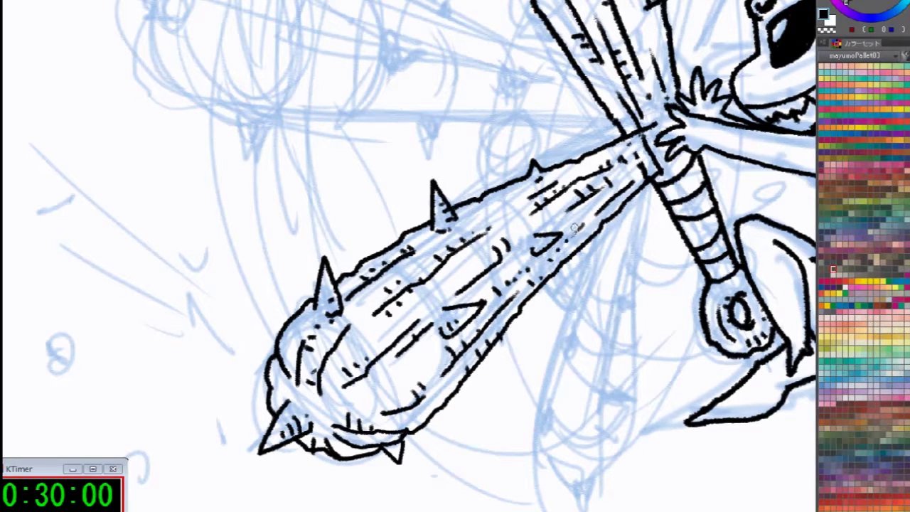
# Add small dots and ticks inside the lower club's upper edge toward the hands
pyautogui.moveTo(508, 198); pyautogui.dragTo(515, 204)
pyautogui.click(520, 193)
pyautogui.click(529, 190)
pyautogui.moveTo(573, 170); pyautogui.dragTo(576, 173)
pyautogui.click(587, 167)
# Ink the horizontal club's rounded end with a bumpy outline, a tip spike, a spike above and a small spike below
pyautogui.moveTo(674, 164); pyautogui.dragTo(607, 292)
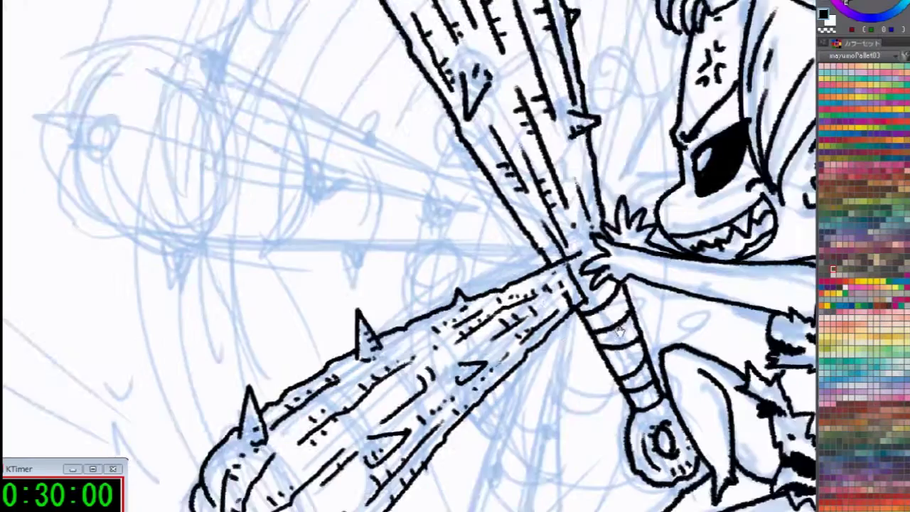
pyautogui.moveTo(320, 214); pyautogui.dragTo(604, 296)
pyautogui.moveTo(381, 195)
pyautogui.mouseDown()
pyautogui.moveTo(318, 207)
pyautogui.moveTo(374, 229)
pyautogui.moveTo(389, 211)
pyautogui.moveTo(363, 172)
pyautogui.moveTo(374, 150)
pyautogui.moveTo(526, 97)
pyautogui.moveTo(507, 146)
pyautogui.mouseUp()
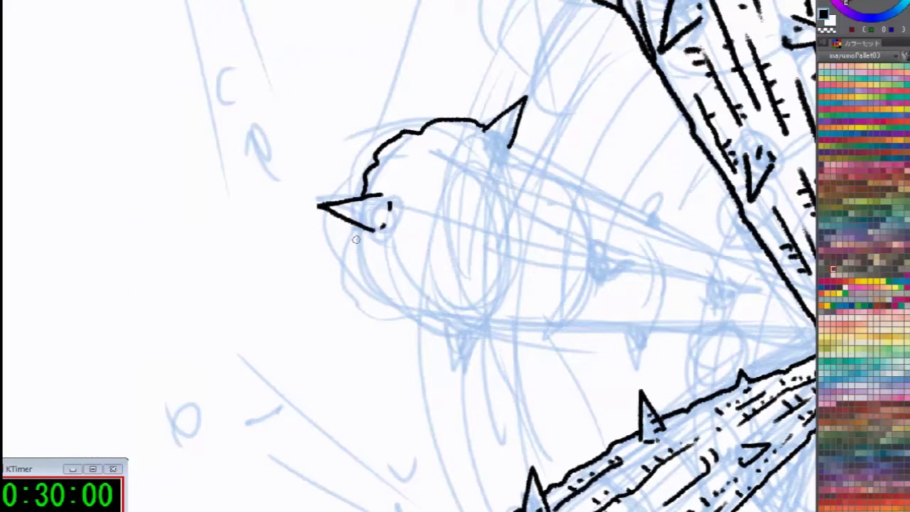
pyautogui.moveTo(358, 225)
pyautogui.mouseDown()
pyautogui.moveTo(355, 248)
pyautogui.moveTo(374, 286)
pyautogui.moveTo(409, 320)
pyautogui.moveTo(433, 325)
pyautogui.mouseUp()
pyautogui.hotkey('ctrl', 'z')
pyautogui.moveTo(358, 225)
pyautogui.mouseDown()
pyautogui.moveTo(367, 275)
pyautogui.moveTo(406, 310)
pyautogui.moveTo(445, 321)
pyautogui.moveTo(439, 359)
pyautogui.moveTo(457, 327)
pyautogui.moveTo(510, 321)
pyautogui.mouseUp()
# Ink the horizontal club's upper outline toward the hands with a small spike on it, plus two spikes on the club's front
pyautogui.moveTo(648, 318); pyautogui.dragTo(440, 313)
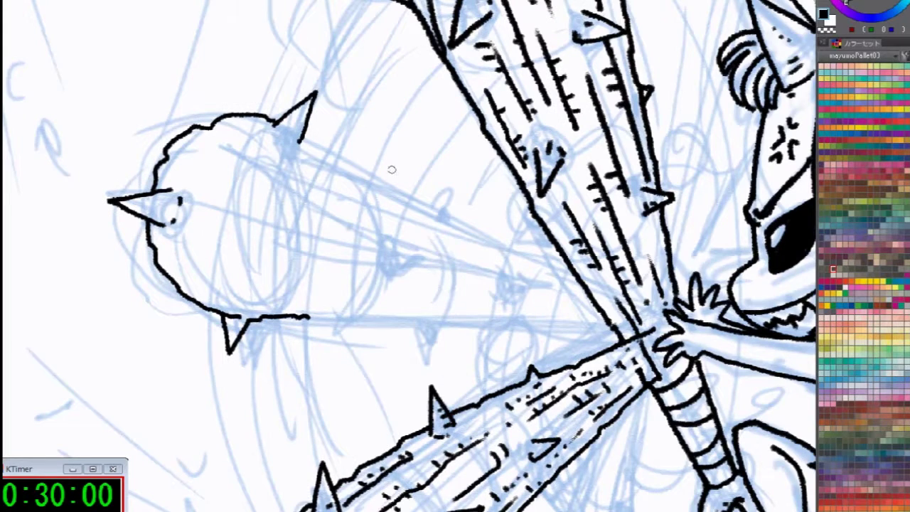
pyautogui.moveTo(300, 139); pyautogui.dragTo(425, 203)
pyautogui.moveTo(387, 239); pyautogui.dragTo(432, 256)
pyautogui.moveTo(377, 239); pyautogui.dragTo(369, 255)
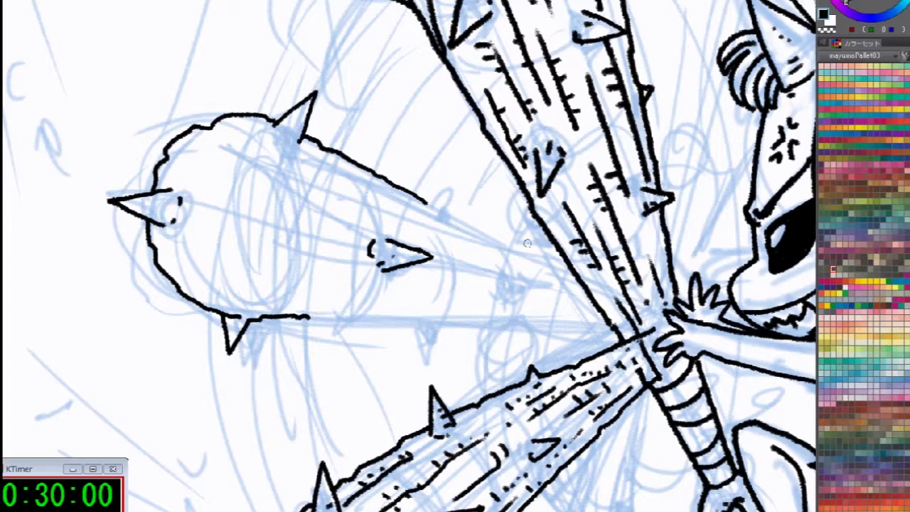
pyautogui.moveTo(507, 278)
pyautogui.mouseDown()
pyautogui.moveTo(544, 283)
pyautogui.moveTo(507, 291)
pyautogui.mouseUp()
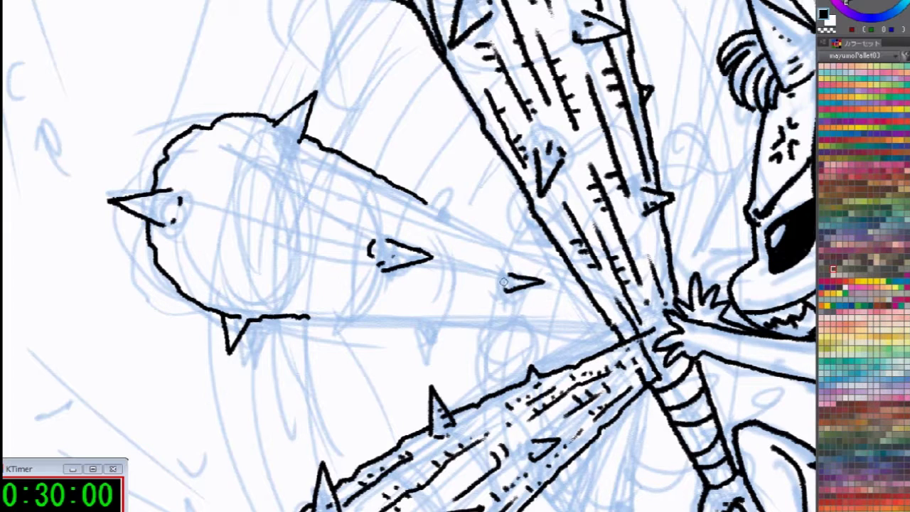
pyautogui.moveTo(430, 204)
pyautogui.mouseDown()
pyautogui.moveTo(452, 184)
pyautogui.moveTo(446, 212)
pyautogui.moveTo(466, 227)
pyautogui.moveTo(581, 283)
pyautogui.mouseUp()
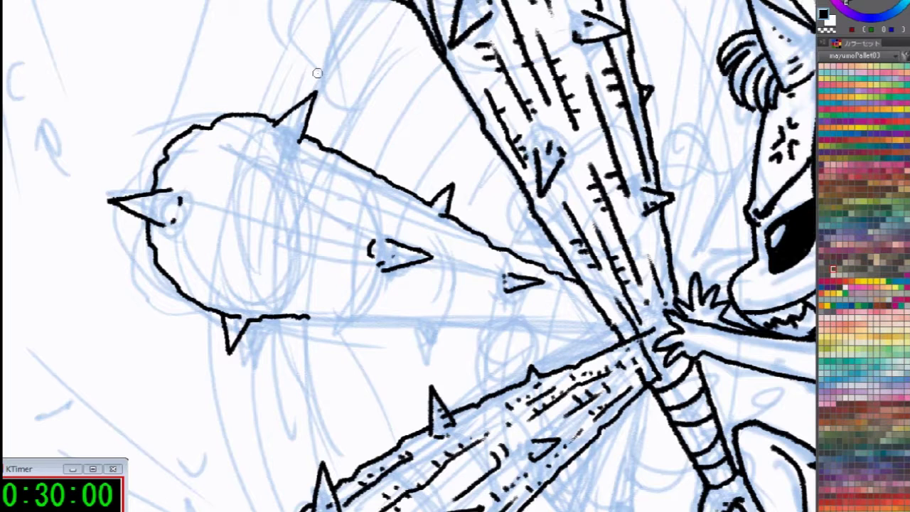
# Ink the horizontal club's lower outline with a small spike and tidy the lines where it meets the upright club
pyautogui.moveTo(305, 319)
pyautogui.mouseDown()
pyautogui.moveTo(622, 339)
pyautogui.moveTo(624, 326)
pyautogui.mouseUp()
pyautogui.press('c')
pyautogui.moveTo(583, 301); pyautogui.dragTo(619, 307)
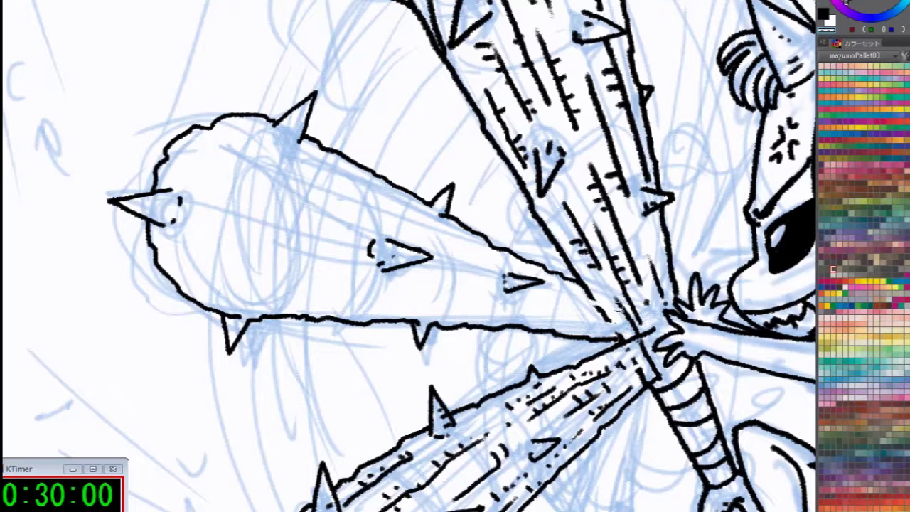
pyautogui.press('c')
pyautogui.moveTo(577, 283); pyautogui.dragTo(616, 293)
pyautogui.press('c')
pyautogui.press('c')
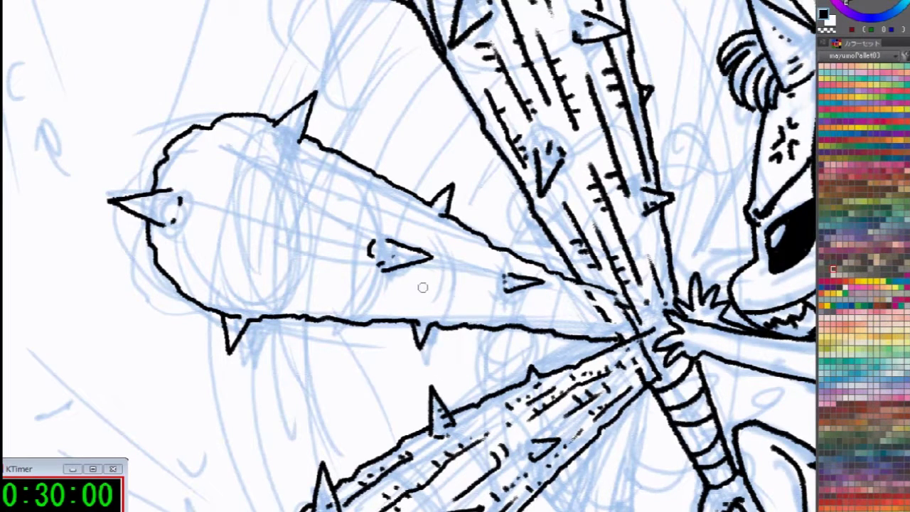
# Ink short curved marks inside the upper edge of the horizontal club's rounded end
pyautogui.moveTo(180, 169); pyautogui.dragTo(183, 133)
pyautogui.hotkey('ctrl', 'z')
pyautogui.moveTo(197, 152)
pyautogui.mouseDown()
pyautogui.moveTo(201, 134)
pyautogui.moveTo(187, 154)
pyautogui.mouseUp()
pyautogui.moveTo(177, 142); pyautogui.dragTo(181, 157)
pyautogui.moveTo(172, 146); pyautogui.dragTo(174, 158)
# Ink curved contour lines on the lower part of the horizontal club's rounded end and broken grain lines continuing toward the hands
pyautogui.moveTo(166, 233); pyautogui.dragTo(169, 276)
pyautogui.moveTo(179, 229)
pyautogui.mouseDown()
pyautogui.moveTo(190, 295)
pyautogui.moveTo(208, 296)
pyautogui.mouseUp()
pyautogui.moveTo(203, 239)
pyautogui.mouseDown()
pyautogui.moveTo(250, 288)
pyautogui.moveTo(266, 293)
pyautogui.mouseUp()
pyautogui.moveTo(280, 293); pyautogui.dragTo(367, 308)
pyautogui.moveTo(390, 305); pyautogui.dragTo(517, 313)
pyautogui.moveTo(538, 315); pyautogui.dragTo(596, 327)
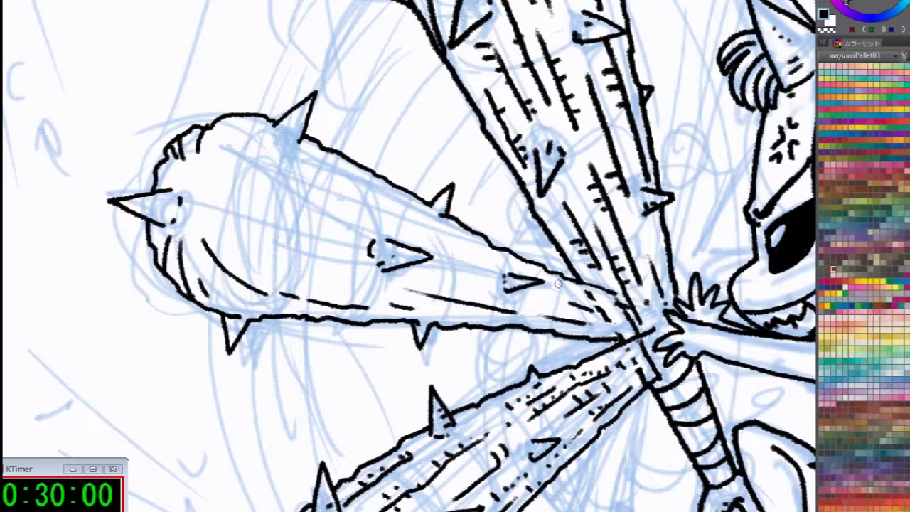
# Ink long grain lines across the upper half and middle of the horizontal club, plus a short curve at its rounded end
pyautogui.moveTo(385, 201); pyautogui.dragTo(489, 258)
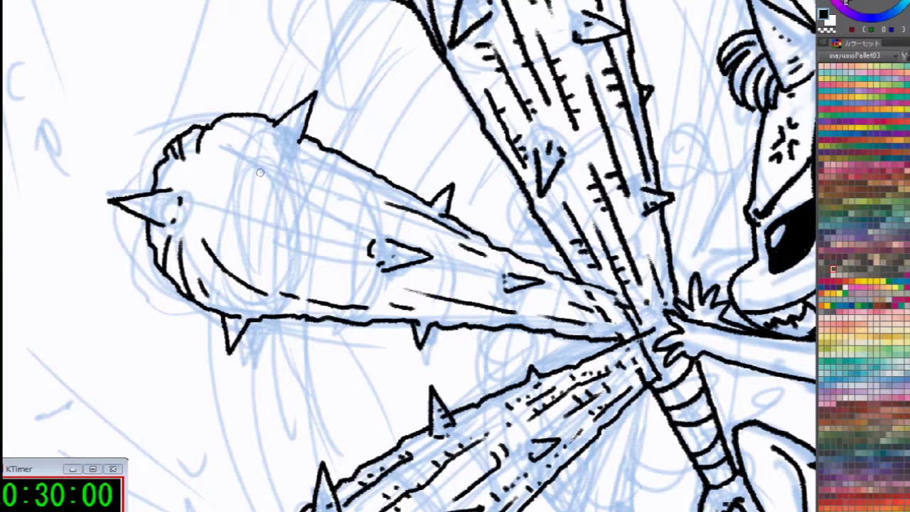
pyautogui.moveTo(244, 165); pyautogui.dragTo(332, 188)
pyautogui.moveTo(222, 130); pyautogui.dragTo(246, 120)
pyautogui.moveTo(253, 145); pyautogui.dragTo(349, 162)
pyautogui.moveTo(221, 196); pyautogui.dragTo(299, 216)
pyautogui.moveTo(247, 243); pyautogui.dragTo(354, 272)
# Add rows of short ticks to the grain lines through the middle of the horizontal club
pyautogui.moveTo(337, 239); pyautogui.dragTo(355, 247)
pyautogui.moveTo(356, 211)
pyautogui.mouseDown()
pyautogui.moveTo(449, 246)
pyautogui.moveTo(290, 204)
pyautogui.moveTo(322, 208)
pyautogui.mouseUp()
pyautogui.moveTo(410, 217); pyautogui.dragTo(431, 242)
pyautogui.moveTo(472, 289); pyautogui.dragTo(475, 295)
pyautogui.moveTo(481, 295); pyautogui.dragTo(484, 304)
pyautogui.moveTo(429, 286); pyautogui.dragTo(427, 293)
pyautogui.moveTo(316, 253); pyautogui.dragTo(296, 255)
pyautogui.moveTo(281, 245); pyautogui.dragTo(276, 254)
pyautogui.moveTo(263, 239); pyautogui.dragTo(204, 245)
# Add ticks to the grain line behind the tip spike and to the lower contour lines of the horizontal club's rounded end
pyautogui.moveTo(228, 188); pyautogui.dragTo(231, 201)
pyautogui.moveTo(240, 193); pyautogui.dragTo(242, 202)
pyautogui.moveTo(201, 175); pyautogui.dragTo(202, 180)
pyautogui.moveTo(200, 259); pyautogui.dragTo(192, 263)
pyautogui.moveTo(237, 287); pyautogui.dragTo(227, 295)
pyautogui.moveTo(247, 292); pyautogui.dragTo(246, 304)
pyautogui.moveTo(265, 301); pyautogui.dragTo(249, 317)
# Add short ticks to the grain lines along the horizontal club's lower edge
pyautogui.moveTo(347, 309); pyautogui.dragTo(344, 317)
pyautogui.moveTo(365, 306)
pyautogui.mouseDown()
pyautogui.moveTo(361, 315)
pyautogui.moveTo(407, 311)
pyautogui.mouseUp()
pyautogui.moveTo(451, 314); pyautogui.dragTo(459, 324)
pyautogui.moveTo(480, 321); pyautogui.dragTo(481, 327)
pyautogui.moveTo(502, 319); pyautogui.dragTo(504, 326)
# Add ticks to the horizontal club's grain near the small front spike and to the upper grain line
pyautogui.moveTo(548, 302)
pyautogui.mouseDown()
pyautogui.moveTo(546, 312)
pyautogui.moveTo(558, 314)
pyautogui.mouseUp()
pyautogui.moveTo(452, 259); pyautogui.dragTo(448, 269)
pyautogui.moveTo(467, 261)
pyautogui.mouseDown()
pyautogui.moveTo(462, 270)
pyautogui.moveTo(476, 273)
pyautogui.mouseUp()
pyautogui.moveTo(490, 264); pyautogui.dragTo(486, 276)
pyautogui.moveTo(327, 170); pyautogui.dragTo(325, 181)
pyautogui.moveTo(314, 166); pyautogui.dragTo(312, 175)
# Ink a curved contour line with short marks at the top of the horizontal club's rounded end and shade the upper spike's base
pyautogui.moveTo(257, 145); pyautogui.dragTo(207, 173)
pyautogui.moveTo(220, 148)
pyautogui.mouseDown()
pyautogui.moveTo(217, 161)
pyautogui.moveTo(237, 147)
pyautogui.mouseUp()
pyautogui.moveTo(226, 138); pyautogui.dragTo(199, 171)
pyautogui.moveTo(186, 171); pyautogui.dragTo(179, 181)
pyautogui.moveTo(169, 163); pyautogui.dragTo(165, 175)
pyautogui.moveTo(299, 118); pyautogui.dragTo(292, 138)
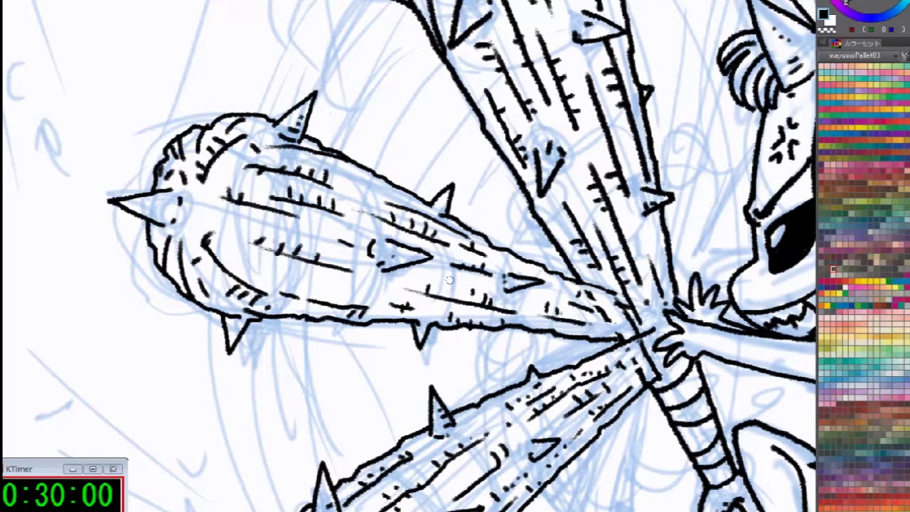
# Add a short grain line and the last ticks around the two front spikes of the horizontal club
pyautogui.moveTo(350, 278); pyautogui.dragTo(353, 285)
pyautogui.moveTo(364, 281); pyautogui.dragTo(400, 290)
pyautogui.moveTo(416, 278); pyautogui.dragTo(419, 283)
pyautogui.moveTo(357, 227); pyautogui.dragTo(364, 236)
pyautogui.moveTo(372, 232); pyautogui.dragTo(374, 236)
pyautogui.moveTo(524, 296); pyautogui.dragTo(526, 303)
pyautogui.moveTo(531, 299); pyautogui.dragTo(533, 304)
pyautogui.moveTo(726, 418)
pyautogui.mouseDown()
pyautogui.moveTo(581, 368)
pyautogui.moveTo(544, 255)
pyautogui.mouseUp()
pyautogui.moveTo(477, 370); pyautogui.dragTo(488, 272)
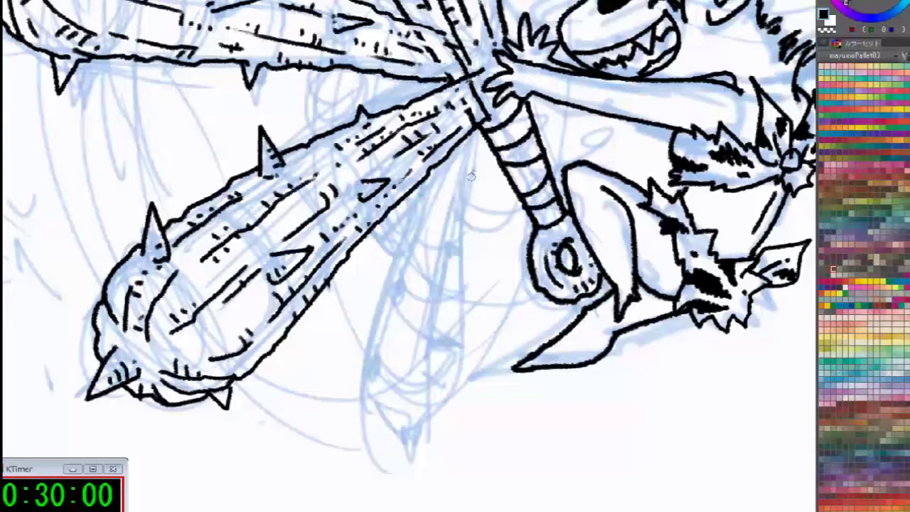
# Ink the small side spikes along both edges of the narrow downward-pointing club below the grip
pyautogui.moveTo(395, 286)
pyautogui.mouseDown()
pyautogui.moveTo(382, 288)
pyautogui.moveTo(398, 304)
pyautogui.mouseUp()
pyautogui.hotkey('ctrl', 'z')
pyautogui.moveTo(445, 338); pyautogui.dragTo(469, 349)
pyautogui.moveTo(442, 348); pyautogui.dragTo(469, 351)
pyautogui.moveTo(381, 359)
pyautogui.mouseDown()
pyautogui.moveTo(366, 371)
pyautogui.moveTo(382, 375)
pyautogui.moveTo(357, 357)
pyautogui.mouseUp()
pyautogui.hotkey('ctrl', 'z')
pyautogui.moveTo(357, 358); pyautogui.dragTo(379, 375)
pyautogui.moveTo(398, 279)
pyautogui.mouseDown()
pyautogui.moveTo(374, 284)
pyautogui.moveTo(398, 295)
pyautogui.mouseUp()
pyautogui.moveTo(448, 243)
pyautogui.mouseDown()
pyautogui.moveTo(471, 250)
pyautogui.moveTo(448, 258)
pyautogui.mouseUp()
# Ink the long side edges and rounded lower end of the narrow downward-pointing club
pyautogui.moveTo(426, 178)
pyautogui.mouseDown()
pyautogui.moveTo(372, 355)
pyautogui.moveTo(397, 427)
pyautogui.moveTo(413, 429)
pyautogui.mouseUp()
pyautogui.moveTo(477, 155); pyautogui.dragTo(463, 239)
pyautogui.moveTo(461, 276); pyautogui.dragTo(449, 406)
# Draw lengthwise grain lines with short marks inside the narrow downward-pointing club, down to its rounded end
pyautogui.moveTo(461, 346)
pyautogui.mouseDown()
pyautogui.moveTo(452, 395)
pyautogui.moveTo(435, 420)
pyautogui.moveTo(415, 426)
pyautogui.moveTo(436, 255)
pyautogui.mouseUp()
pyautogui.moveTo(407, 323); pyautogui.dragTo(395, 420)
pyautogui.moveTo(388, 373); pyautogui.dragTo(383, 424)
pyautogui.moveTo(391, 348)
pyautogui.mouseDown()
pyautogui.moveTo(448, 161)
pyautogui.moveTo(441, 293)
pyautogui.moveTo(431, 191)
pyautogui.moveTo(397, 362)
pyautogui.mouseUp()
pyautogui.moveTo(400, 381); pyautogui.dragTo(392, 393)
pyautogui.moveTo(421, 419); pyautogui.dragTo(443, 363)
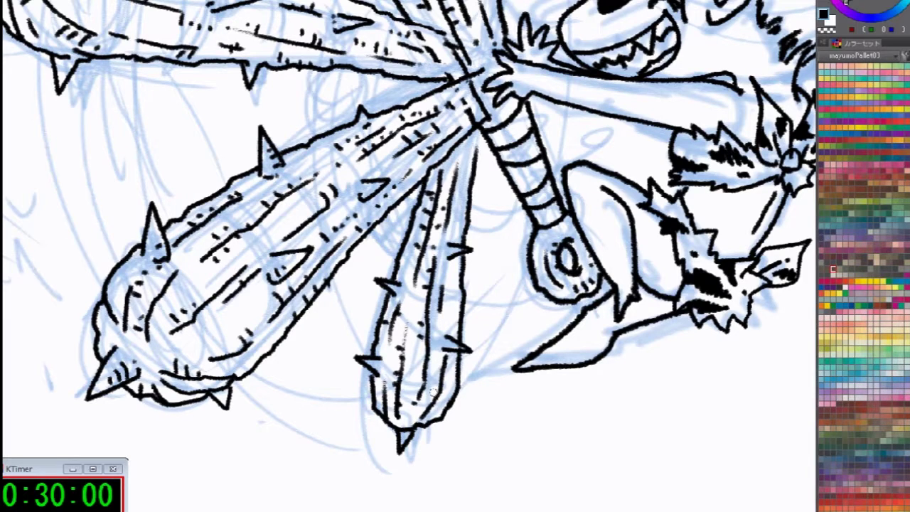
# Add short ticks and dots along the middle and lower right-hand edge of the narrow downward-pointing club
pyautogui.press('c')
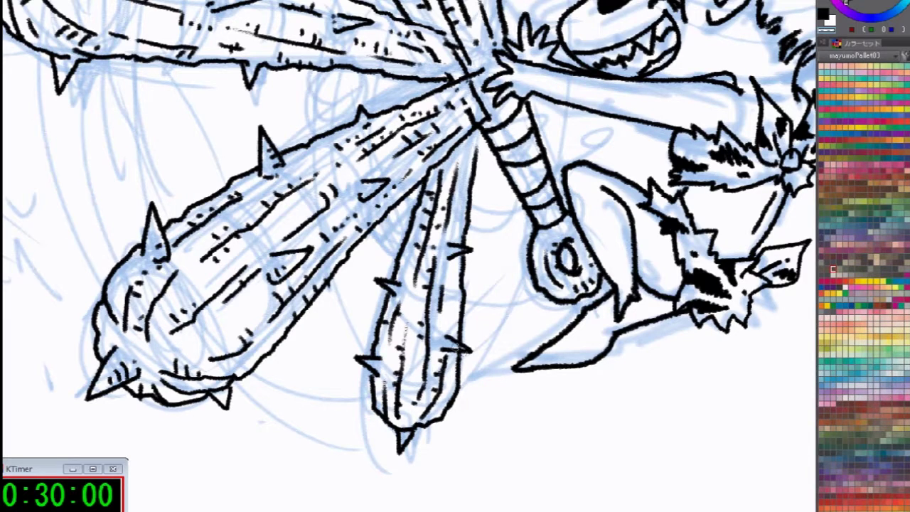
pyautogui.press('c')
pyautogui.moveTo(451, 328); pyautogui.dragTo(456, 327)
pyautogui.moveTo(453, 318); pyautogui.dragTo(457, 317)
pyautogui.moveTo(455, 258); pyautogui.dragTo(431, 350)
pyautogui.moveTo(443, 280); pyautogui.dragTo(434, 288)
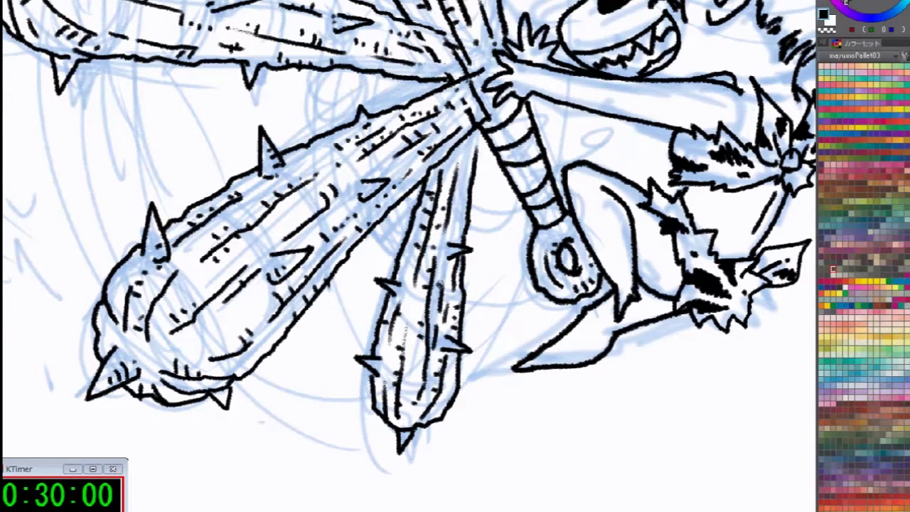
# Reinforce the narrow club's upper right-hand edge and extend its left-hand edge over the diagonal club toward the grip
pyautogui.moveTo(456, 227); pyautogui.dragTo(480, 128)
pyautogui.press('c')
pyautogui.press('c')
pyautogui.moveTo(433, 174); pyautogui.dragTo(446, 114)
pyautogui.press('c')
pyautogui.press('c')
pyautogui.moveTo(431, 176); pyautogui.dragTo(446, 109)
pyautogui.hotkey('ctrl', 'z')
# Erase the diagonal club's overlapping lines around the narrow club's upper left-hand edge using transparent colour
pyautogui.press('c')
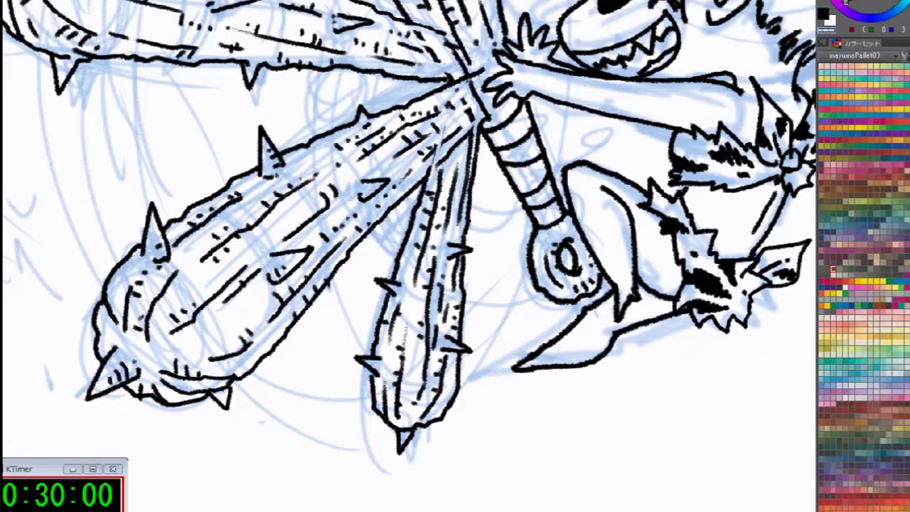
pyautogui.moveTo(431, 181); pyautogui.dragTo(451, 99)
pyautogui.press('c')
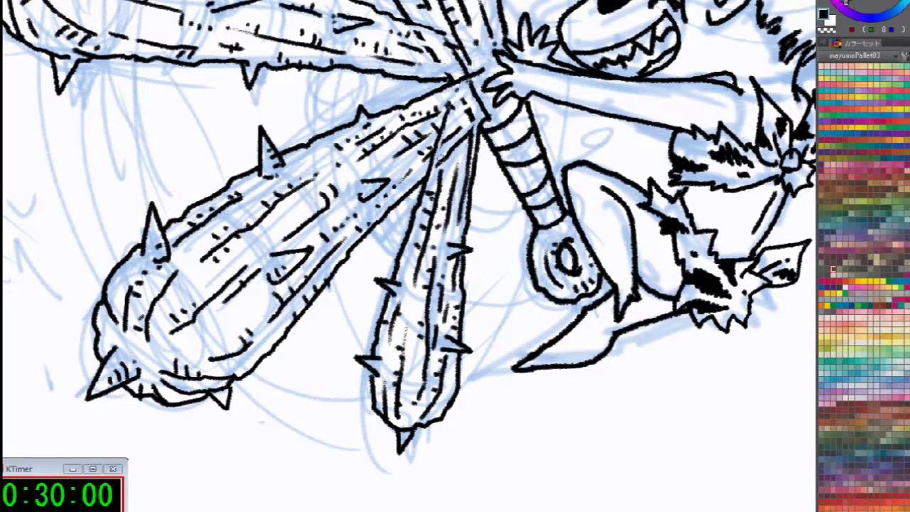
pyautogui.press('c')
pyautogui.moveTo(432, 175)
pyautogui.mouseDown()
pyautogui.moveTo(452, 132)
pyautogui.moveTo(500, 244)
pyautogui.moveTo(471, 217)
pyautogui.moveTo(468, 236)
pyautogui.moveTo(457, 233)
pyautogui.mouseUp()
pyautogui.press('c')
pyautogui.press('c')
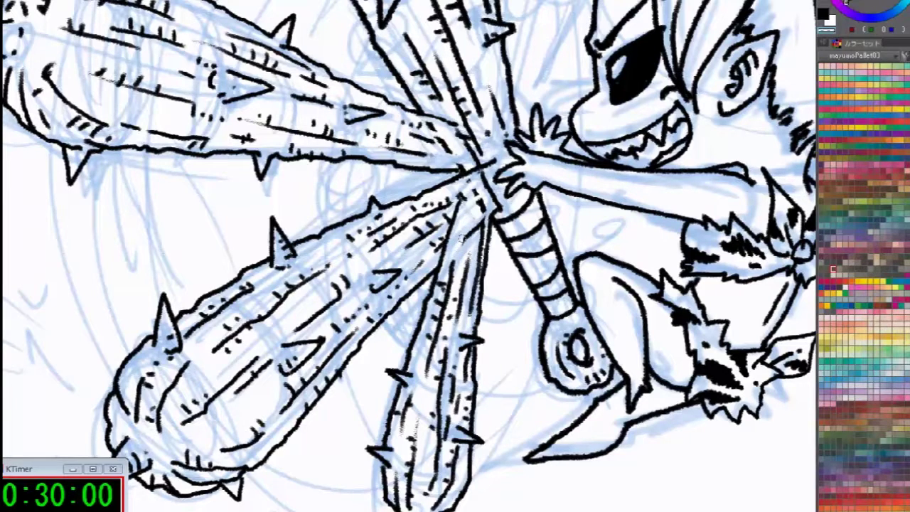
# Ink the outer edge of the rear club as one long curve from the top club's lower thorn up to the hair
pyautogui.press('c')
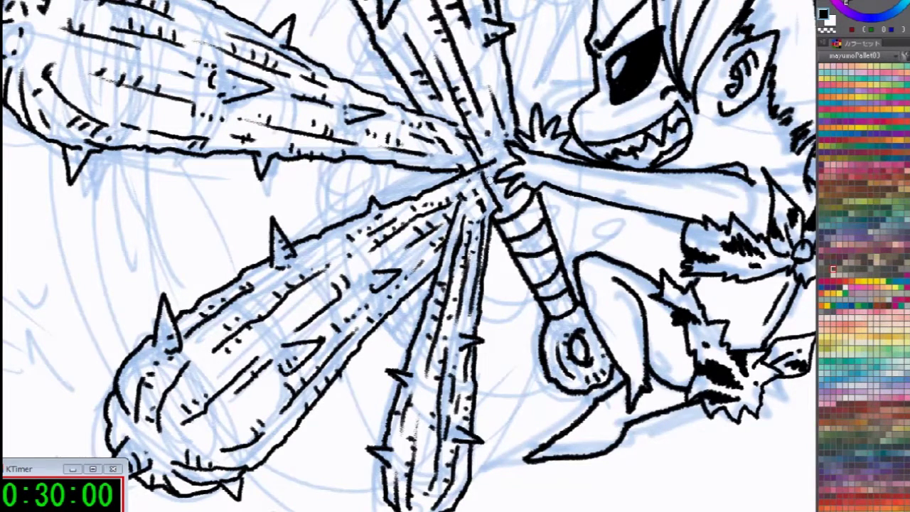
pyautogui.moveTo(488, 179); pyautogui.dragTo(519, 231)
pyautogui.moveTo(327, 232); pyautogui.dragTo(197, 355)
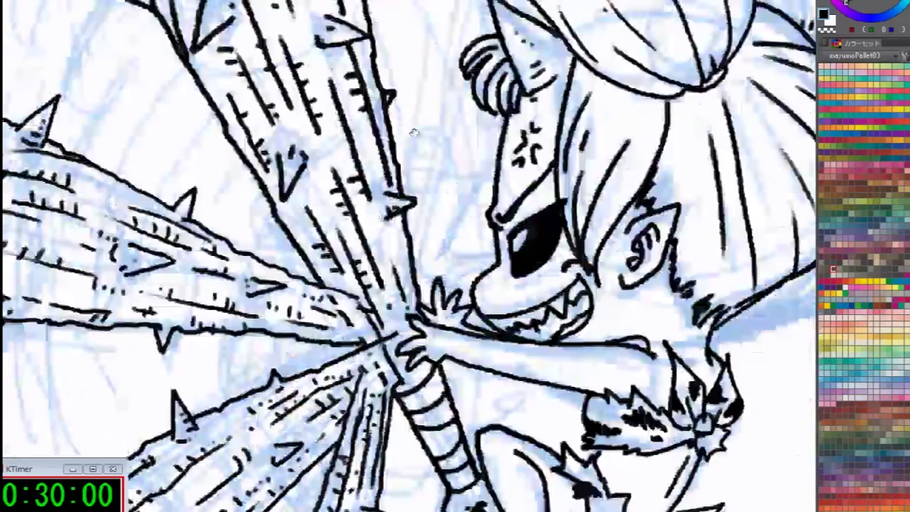
pyautogui.moveTo(414, 133); pyautogui.dragTo(494, 338)
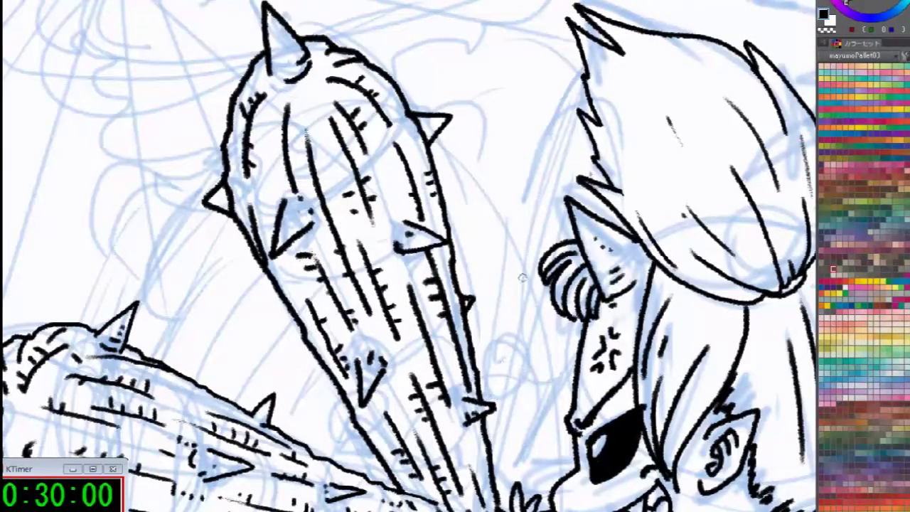
pyautogui.moveTo(486, 402); pyautogui.dragTo(547, 139)
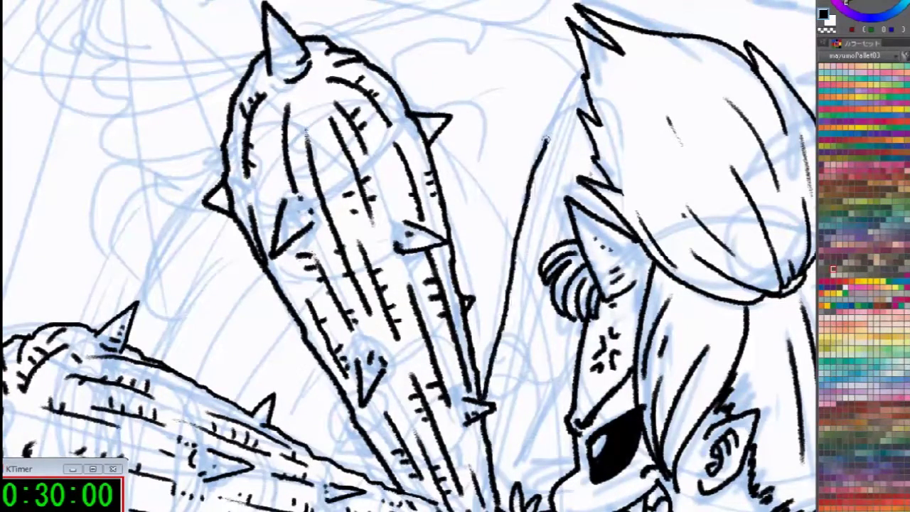
pyautogui.hotkey('ctrl', 'z')
pyautogui.moveTo(487, 404)
pyautogui.mouseDown()
pyautogui.moveTo(528, 179)
pyautogui.moveTo(547, 116)
pyautogui.moveTo(582, 75)
pyautogui.mouseUp()
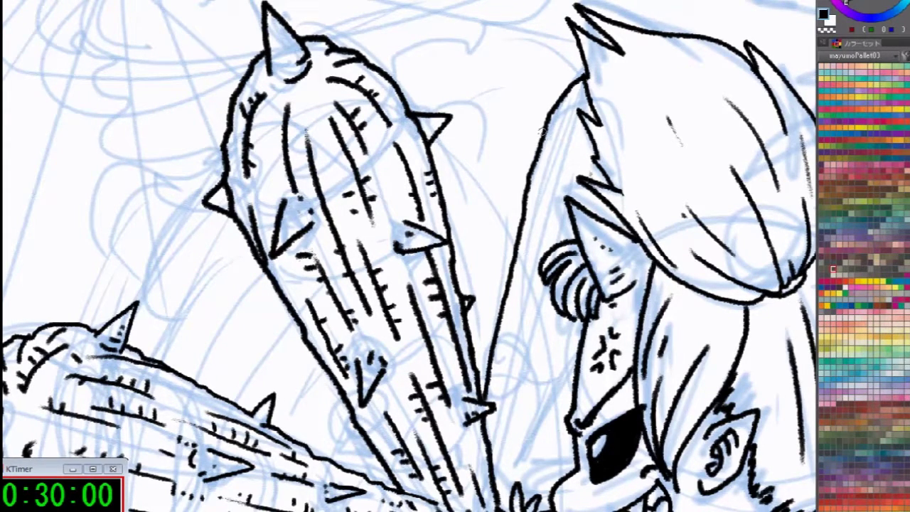
# Add two small thorns to the rear club's outer edge, erasing the outline inside them and dotting their bases
pyautogui.moveTo(566, 125)
pyautogui.mouseDown()
pyautogui.moveTo(539, 119)
pyautogui.moveTo(553, 142)
pyautogui.mouseUp()
pyautogui.press('c')
pyautogui.press('c')
pyautogui.moveTo(564, 148); pyautogui.dragTo(568, 126)
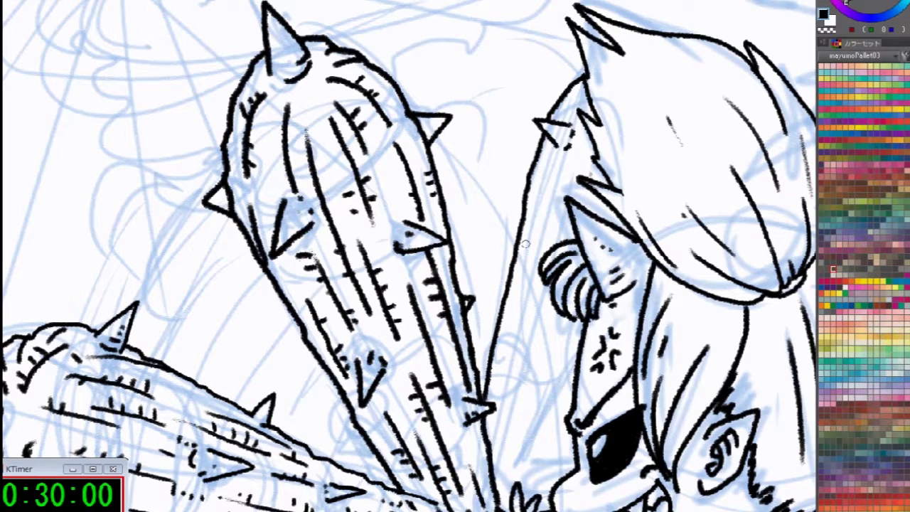
pyautogui.moveTo(530, 224)
pyautogui.mouseDown()
pyautogui.moveTo(510, 220)
pyautogui.moveTo(525, 245)
pyautogui.mouseUp()
pyautogui.press('c')
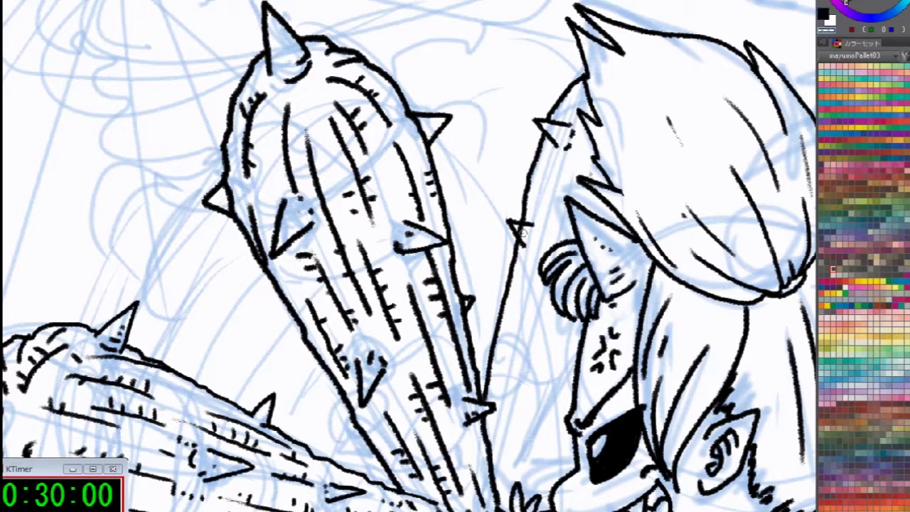
pyautogui.press('c')
pyautogui.moveTo(539, 232)
pyautogui.mouseDown()
pyautogui.moveTo(526, 231)
pyautogui.moveTo(530, 239)
pyautogui.mouseUp()
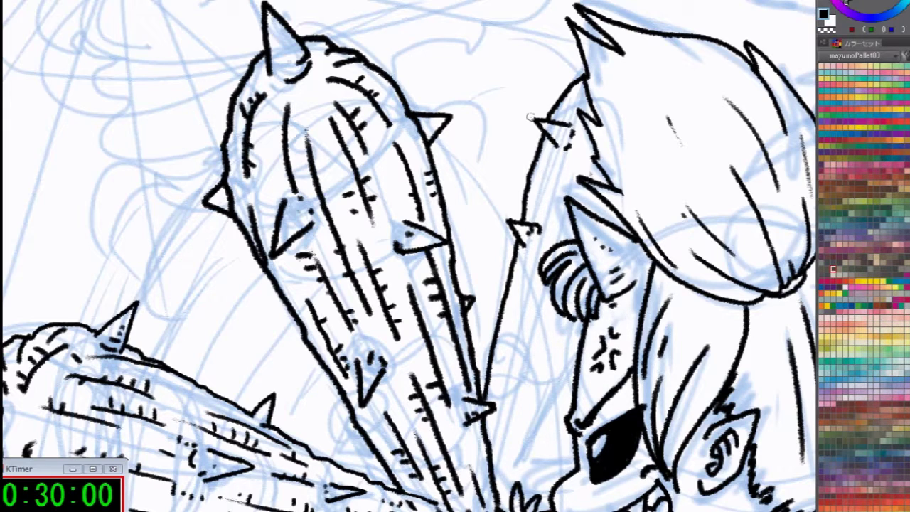
# Fill the rear club with lengthwise grain lines, short ticks and dots down to the hand
pyautogui.moveTo(536, 378); pyautogui.dragTo(519, 293)
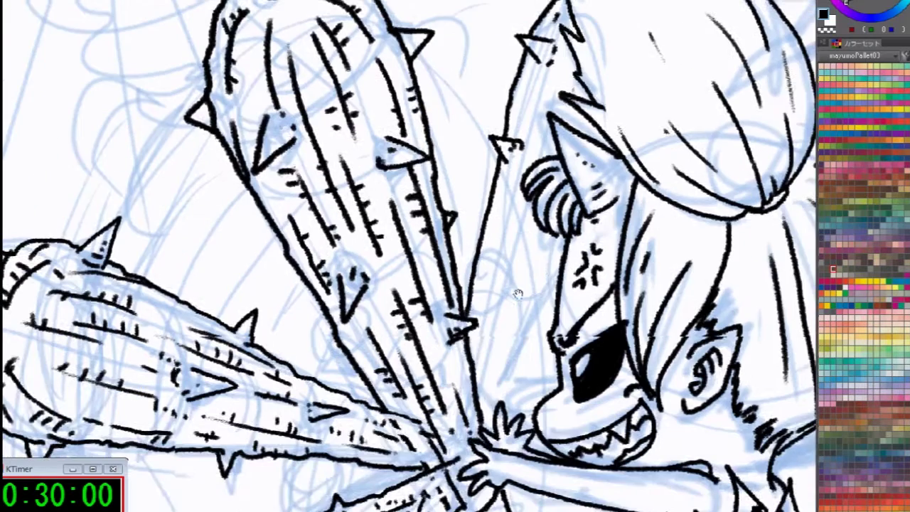
pyautogui.moveTo(564, 238); pyautogui.dragTo(474, 424)
pyautogui.moveTo(531, 271); pyautogui.dragTo(506, 347)
pyautogui.moveTo(480, 381); pyautogui.dragTo(526, 246)
pyautogui.moveTo(514, 196)
pyautogui.mouseDown()
pyautogui.moveTo(494, 264)
pyautogui.moveTo(508, 228)
pyautogui.mouseUp()
pyautogui.moveTo(502, 270)
pyautogui.mouseDown()
pyautogui.moveTo(522, 225)
pyautogui.moveTo(522, 246)
pyautogui.mouseUp()
pyautogui.moveTo(532, 132)
pyautogui.mouseDown()
pyautogui.moveTo(547, 72)
pyautogui.moveTo(532, 75)
pyautogui.moveTo(492, 212)
pyautogui.mouseUp()
pyautogui.click(502, 167)
pyautogui.click(540, 150)
pyautogui.click(554, 83)
pyautogui.click(562, 68)
pyautogui.moveTo(537, 243)
pyautogui.mouseDown()
pyautogui.moveTo(544, 246)
pyautogui.moveTo(536, 261)
pyautogui.mouseUp()
pyautogui.moveTo(532, 271); pyautogui.dragTo(535, 289)
pyautogui.moveTo(525, 292); pyautogui.dragTo(530, 296)
pyautogui.moveTo(489, 323); pyautogui.dragTo(496, 328)
# Ink the round handle knob between the top and left clubs, erasing overlapping club lines and adding inner rings
pyautogui.moveTo(490, 360)
pyautogui.mouseDown()
pyautogui.moveTo(496, 367)
pyautogui.moveTo(603, 168)
pyautogui.mouseUp()
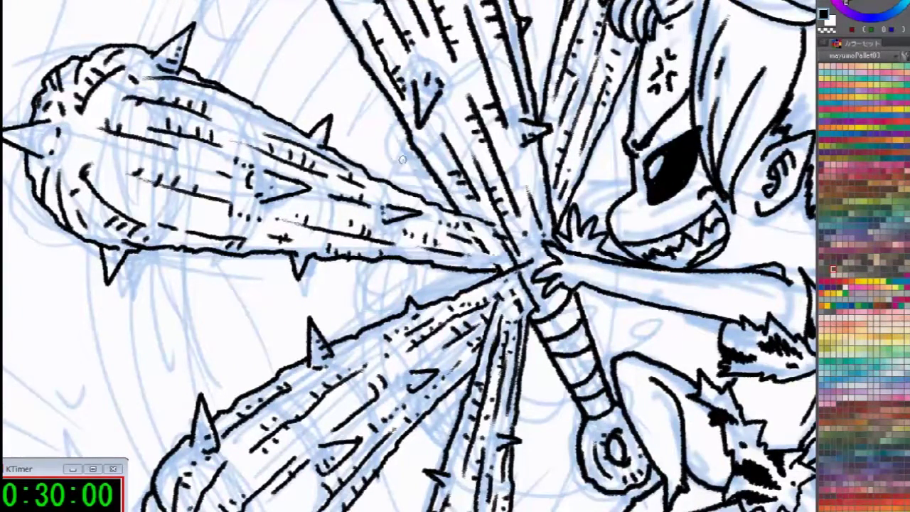
pyautogui.moveTo(391, 170)
pyautogui.mouseDown()
pyautogui.moveTo(431, 129)
pyautogui.moveTo(430, 182)
pyautogui.mouseUp()
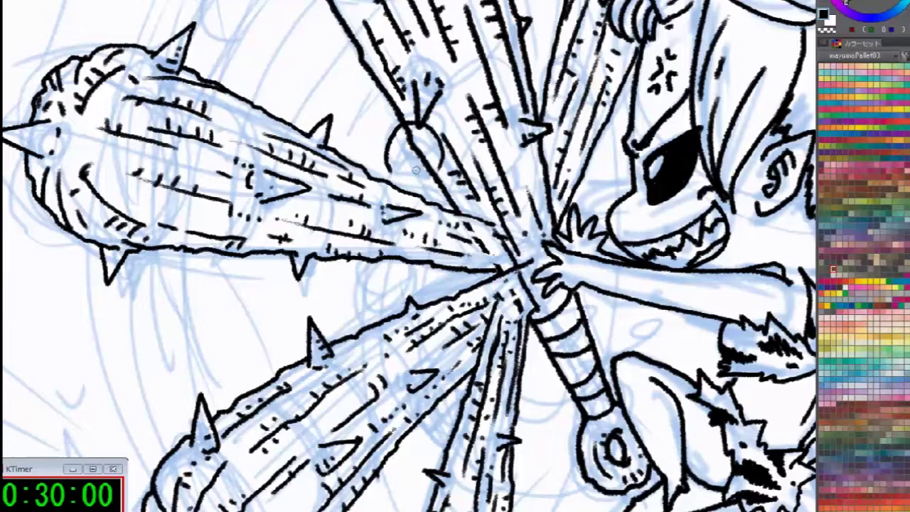
pyautogui.press('c')
pyautogui.moveTo(407, 130)
pyautogui.mouseDown()
pyautogui.moveTo(427, 142)
pyautogui.moveTo(426, 170)
pyautogui.moveTo(443, 170)
pyautogui.moveTo(451, 195)
pyautogui.mouseUp()
pyautogui.press('c')
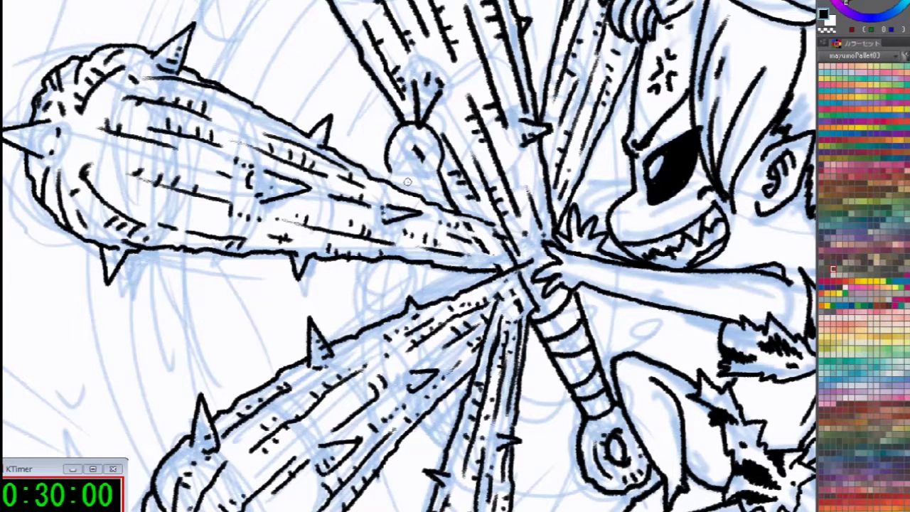
pyautogui.moveTo(390, 171)
pyautogui.mouseDown()
pyautogui.moveTo(417, 181)
pyautogui.moveTo(433, 205)
pyautogui.moveTo(439, 173)
pyautogui.moveTo(442, 189)
pyautogui.moveTo(422, 189)
pyautogui.mouseUp()
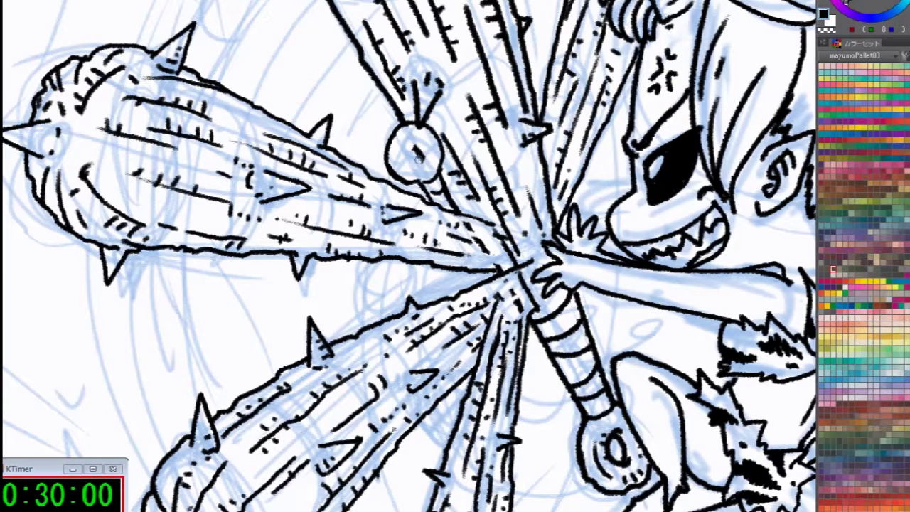
pyautogui.moveTo(404, 144)
pyautogui.mouseDown()
pyautogui.moveTo(420, 167)
pyautogui.moveTo(424, 161)
pyautogui.moveTo(400, 168)
pyautogui.moveTo(415, 162)
pyautogui.mouseUp()
pyautogui.hotkey('ctrl', 'z')
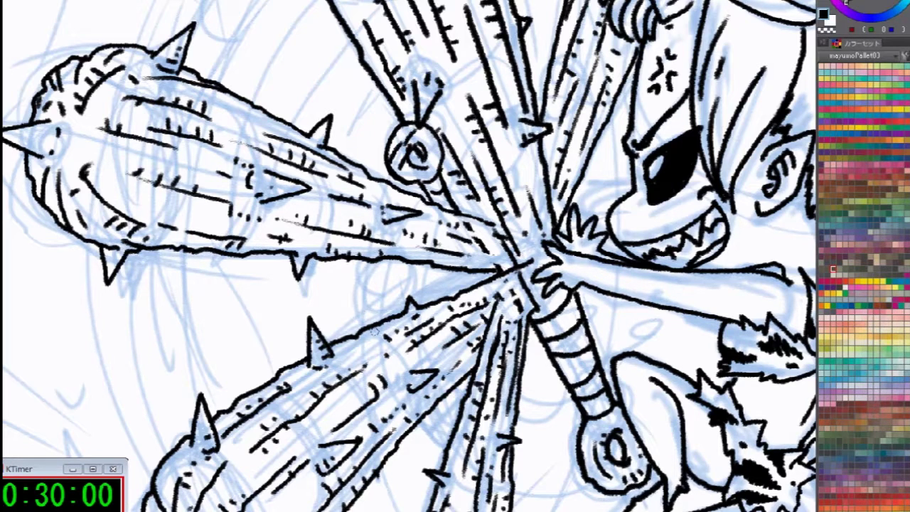
# Ink the handle knobs showing below the left club and between the two lower clubs, with short shading strokes
pyautogui.moveTo(372, 264); pyautogui.dragTo(373, 319)
pyautogui.moveTo(375, 291)
pyautogui.mouseDown()
pyautogui.moveTo(382, 320)
pyautogui.moveTo(391, 318)
pyautogui.mouseUp()
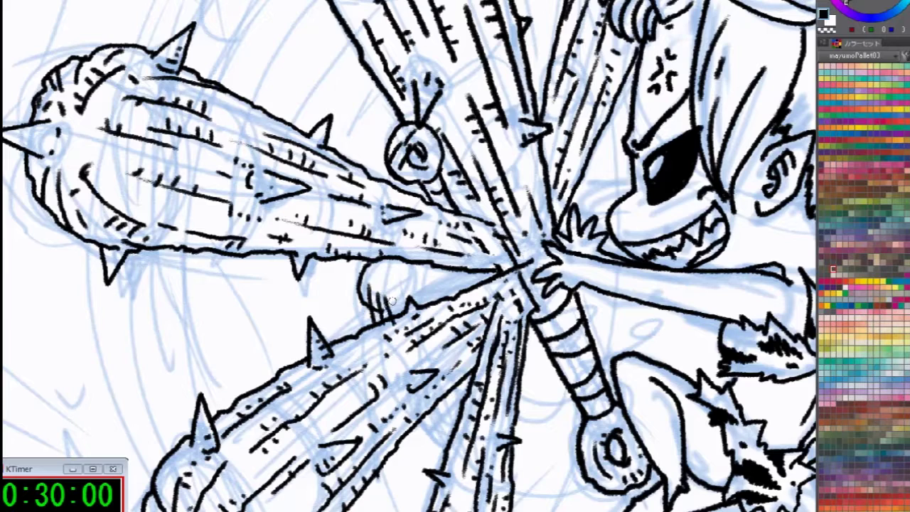
pyautogui.moveTo(406, 271)
pyautogui.mouseDown()
pyautogui.moveTo(362, 240)
pyautogui.moveTo(322, 172)
pyautogui.moveTo(345, 168)
pyautogui.moveTo(356, 186)
pyautogui.mouseUp()
pyautogui.moveTo(364, 164)
pyautogui.mouseDown()
pyautogui.moveTo(365, 186)
pyautogui.moveTo(375, 183)
pyautogui.mouseUp()
pyautogui.moveTo(384, 165); pyautogui.dragTo(387, 176)
pyautogui.moveTo(359, 89); pyautogui.dragTo(373, 105)
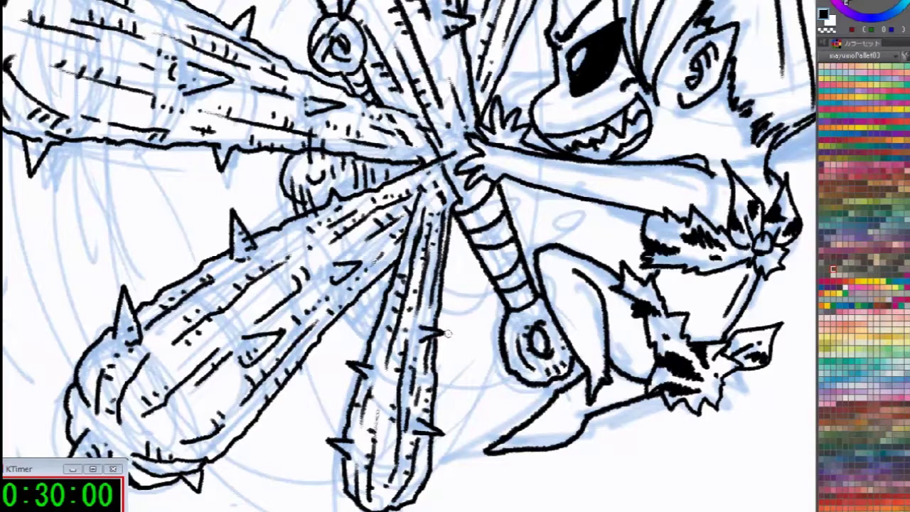
pyautogui.moveTo(359, 287)
pyautogui.mouseDown()
pyautogui.moveTo(371, 308)
pyautogui.moveTo(400, 305)
pyautogui.moveTo(381, 294)
pyautogui.moveTo(389, 282)
pyautogui.mouseUp()
pyautogui.moveTo(388, 255); pyautogui.dragTo(394, 263)
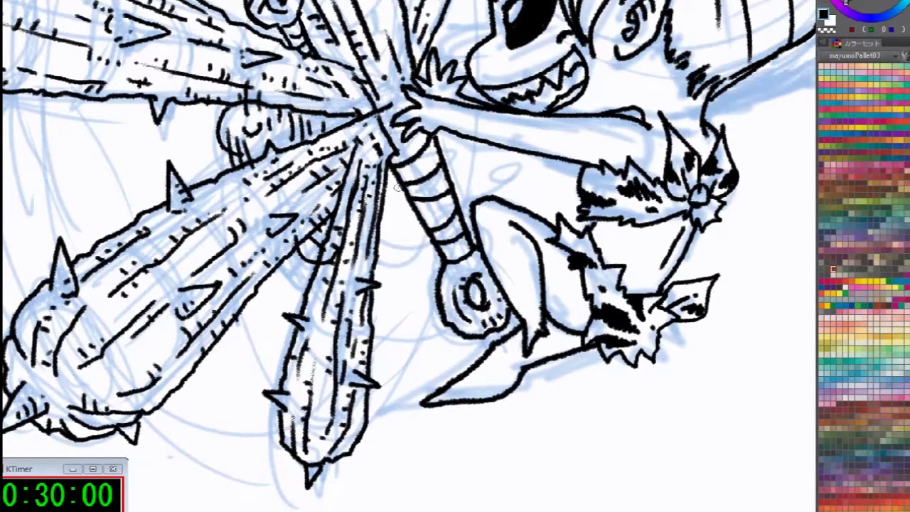
# Ink the left outline of the club behind the handle, from the hand down to the pointed foot
pyautogui.moveTo(405, 199)
pyautogui.mouseDown()
pyautogui.moveTo(400, 310)
pyautogui.moveTo(413, 400)
pyautogui.moveTo(421, 401)
pyautogui.mouseUp()
pyautogui.hotkey('ctrl', 'z')
pyautogui.moveTo(396, 179)
pyautogui.mouseDown()
pyautogui.moveTo(409, 364)
pyautogui.moveTo(428, 395)
pyautogui.mouseUp()
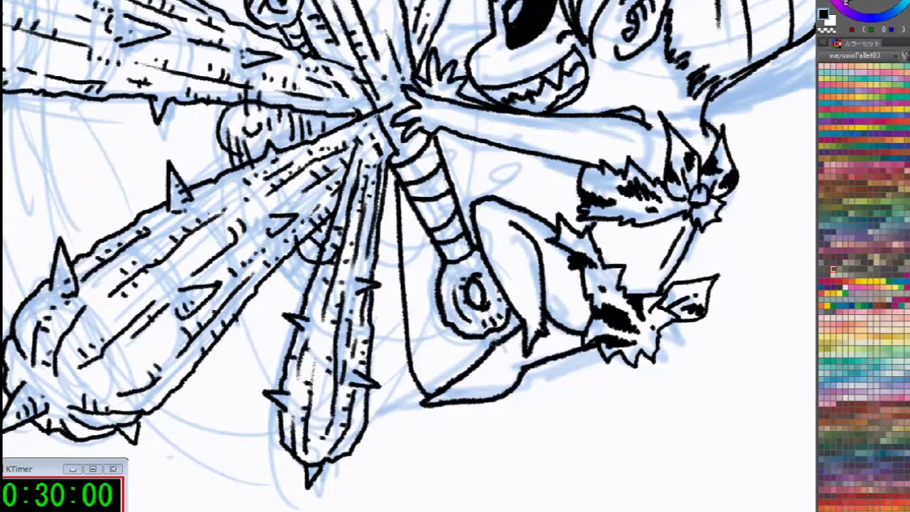
# Add a grain line, thorns and short texture ticks to the club behind the handle
pyautogui.moveTo(415, 245); pyautogui.dragTo(432, 387)
pyautogui.moveTo(404, 330); pyautogui.dragTo(395, 349)
pyautogui.moveTo(387, 228); pyautogui.dragTo(398, 234)
pyautogui.click(409, 236)
pyautogui.moveTo(443, 404)
pyautogui.mouseDown()
pyautogui.moveTo(458, 427)
pyautogui.moveTo(464, 395)
pyautogui.mouseUp()
pyautogui.moveTo(443, 351)
pyautogui.mouseDown()
pyautogui.moveTo(448, 378)
pyautogui.moveTo(459, 375)
pyautogui.moveTo(448, 373)
pyautogui.mouseUp()
pyautogui.moveTo(437, 353); pyautogui.dragTo(449, 354)
pyautogui.moveTo(415, 285)
pyautogui.mouseDown()
pyautogui.moveTo(427, 285)
pyautogui.moveTo(425, 263)
pyautogui.moveTo(435, 266)
pyautogui.mouseUp()
# Cross-hatch the gap between the rear club and the character's face
pyautogui.moveTo(390, 289)
pyautogui.mouseDown()
pyautogui.moveTo(407, 459)
pyautogui.moveTo(391, 461)
pyautogui.moveTo(391, 448)
pyautogui.mouseUp()
pyautogui.moveTo(390, 73); pyautogui.dragTo(418, 70)
pyautogui.moveTo(441, 199)
pyautogui.mouseDown()
pyautogui.moveTo(434, 204)
pyautogui.moveTo(481, 157)
pyautogui.mouseUp()
pyautogui.moveTo(459, 205)
pyautogui.mouseDown()
pyautogui.moveTo(482, 180)
pyautogui.moveTo(473, 162)
pyautogui.moveTo(487, 150)
pyautogui.mouseUp()
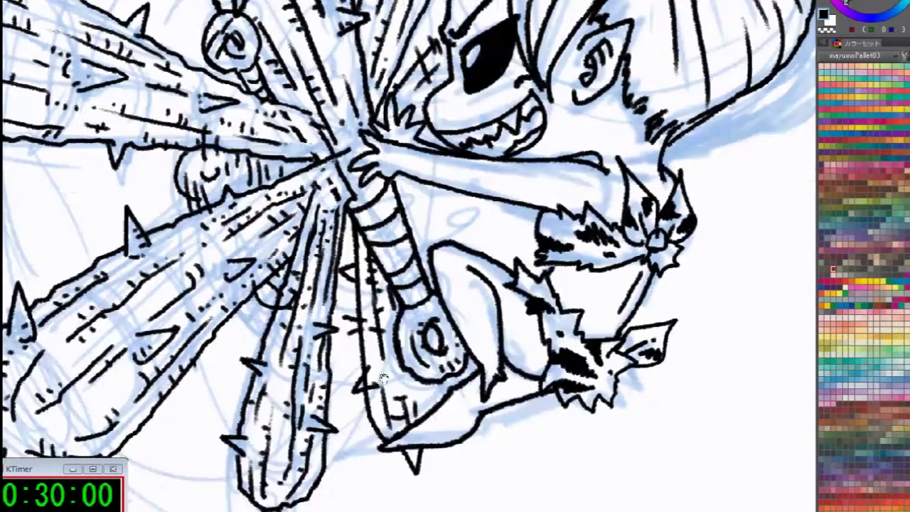
# Clean the outline inside the lower thorn of the club behind the handle and hatch its lower end
pyautogui.moveTo(430, 452); pyautogui.dragTo(375, 352)
pyautogui.press('c')
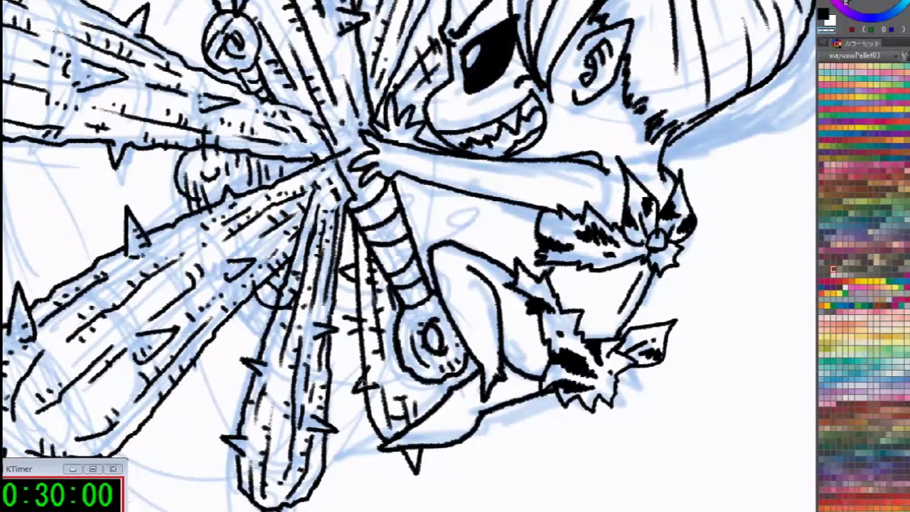
pyautogui.press('c')
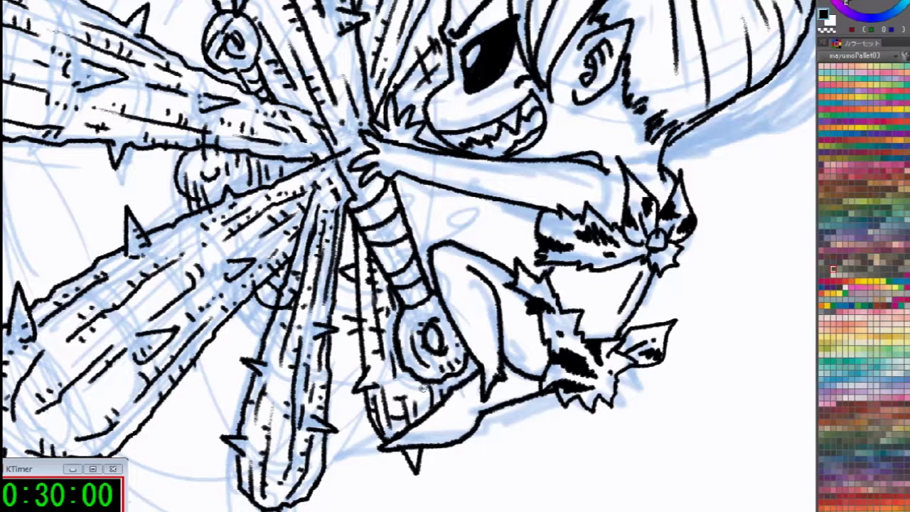
# Erase the overlapping lines where the lower clubs meet at the hand and re-ink their narrow ends
pyautogui.moveTo(455, 208); pyautogui.dragTo(441, 230)
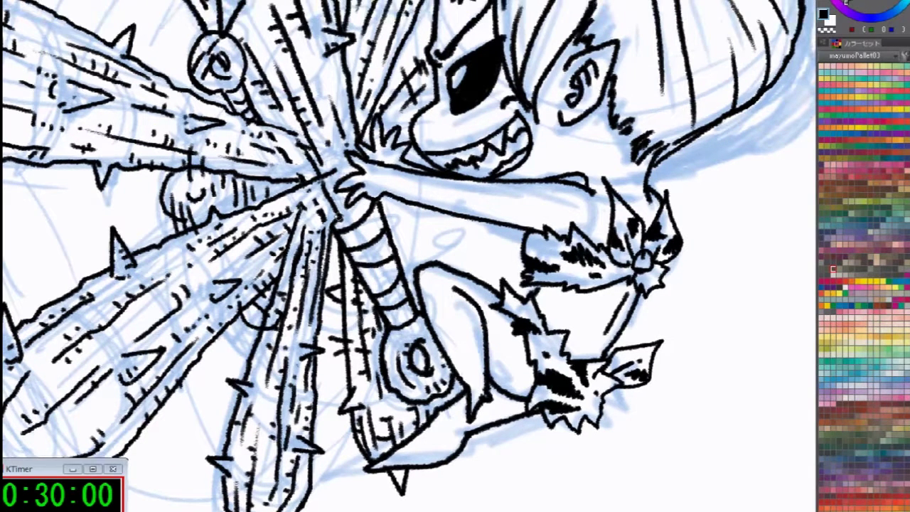
pyautogui.press('c')
pyautogui.press('c')
pyautogui.moveTo(305, 194); pyautogui.dragTo(322, 198)
pyautogui.press('c')
pyautogui.press('c')
pyautogui.press('c')
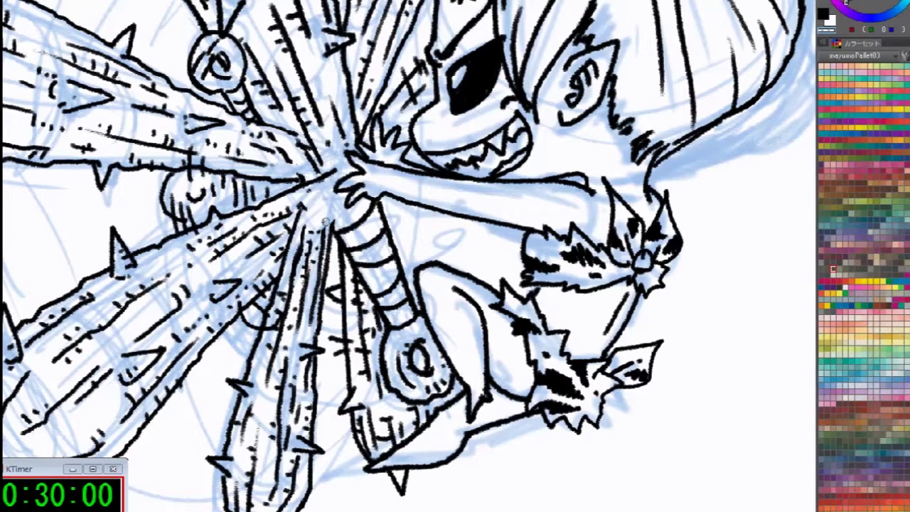
pyautogui.press('c')
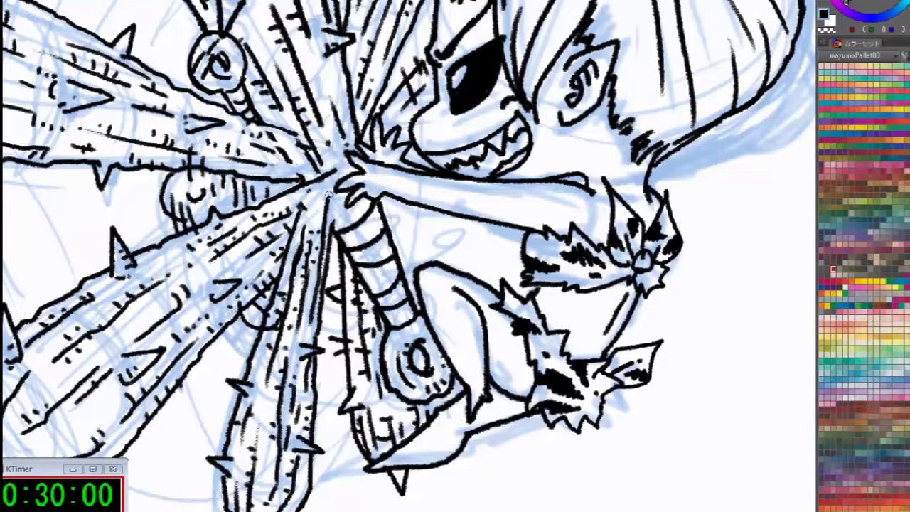
pyautogui.moveTo(320, 197)
pyautogui.mouseDown()
pyautogui.moveTo(315, 221)
pyautogui.moveTo(331, 196)
pyautogui.mouseUp()
pyautogui.moveTo(308, 201); pyautogui.dragTo(316, 185)
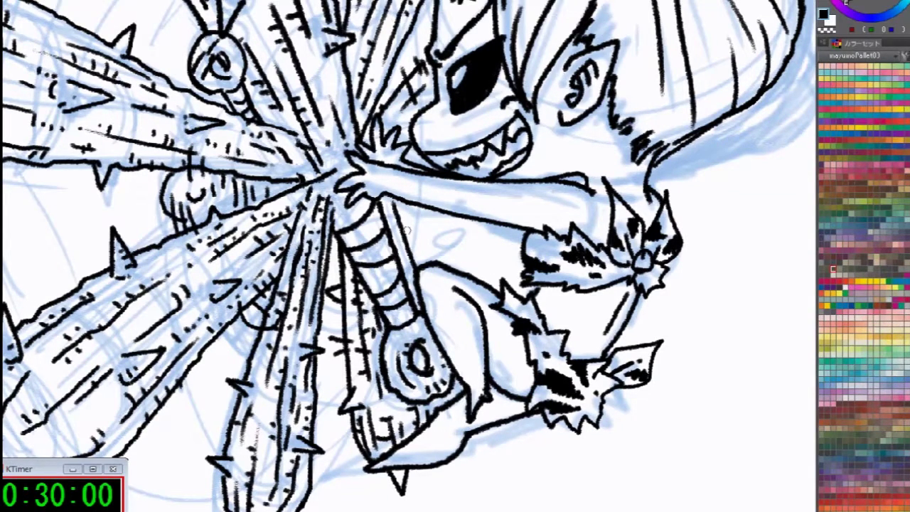
# Draw two slanted lines with short crossing strokes in the gap beneath the outstretched arm
pyautogui.moveTo(415, 218); pyautogui.dragTo(475, 242)
pyautogui.moveTo(404, 234); pyautogui.dragTo(489, 266)
pyautogui.moveTo(442, 215)
pyautogui.mouseDown()
pyautogui.moveTo(439, 247)
pyautogui.moveTo(452, 249)
pyautogui.mouseUp()
pyautogui.moveTo(467, 235); pyautogui.dragTo(463, 256)
pyautogui.moveTo(489, 243); pyautogui.dragTo(486, 252)
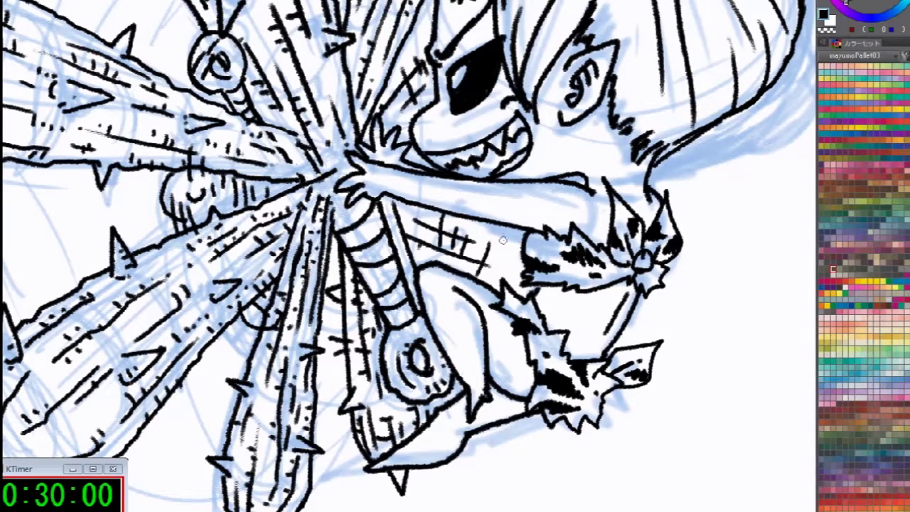
# Draw short motion strokes beside the top club's left edge and cross-hatch the gap between it and the rear club
pyautogui.scroll(-3, 476, 214)
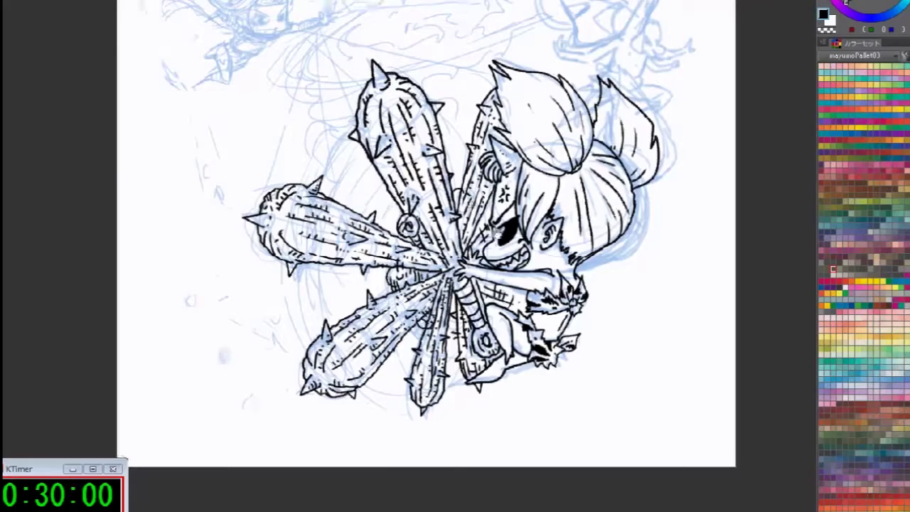
pyautogui.scroll(3, 470, 203)
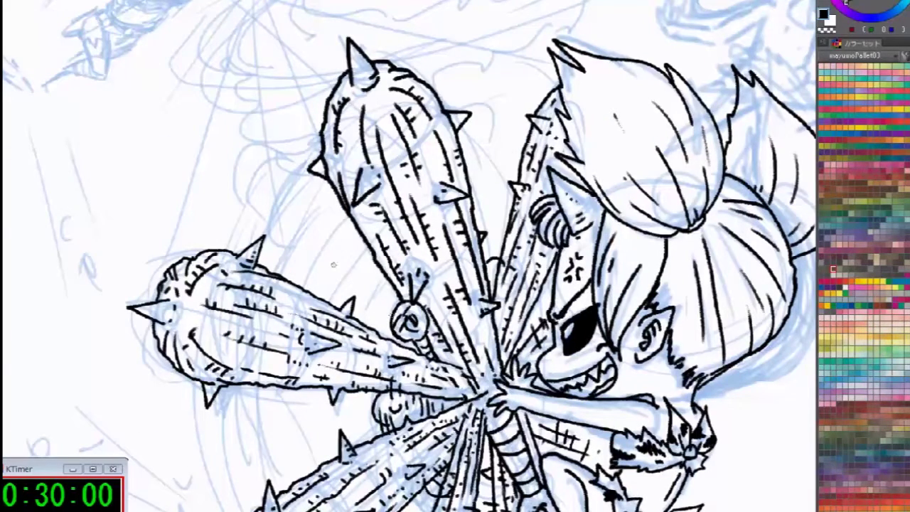
pyautogui.moveTo(340, 206); pyautogui.dragTo(323, 245)
pyautogui.moveTo(347, 220); pyautogui.dragTo(352, 248)
pyautogui.moveTo(470, 135); pyautogui.dragTo(507, 133)
pyautogui.moveTo(463, 150)
pyautogui.mouseDown()
pyautogui.moveTo(502, 146)
pyautogui.moveTo(512, 165)
pyautogui.mouseUp()
pyautogui.moveTo(475, 198); pyautogui.dragTo(503, 197)
pyautogui.moveTo(483, 107); pyautogui.dragTo(484, 201)
pyautogui.moveTo(493, 158); pyautogui.dragTo(494, 205)
# Draw diagonal strokes across the gap between the top club and the left club
pyautogui.moveTo(345, 241); pyautogui.dragTo(384, 304)
pyautogui.moveTo(367, 261); pyautogui.dragTo(395, 299)
pyautogui.moveTo(299, 270)
pyautogui.mouseDown()
pyautogui.moveTo(352, 306)
pyautogui.moveTo(336, 298)
pyautogui.mouseUp()
pyautogui.moveTo(330, 275); pyautogui.dragTo(351, 301)
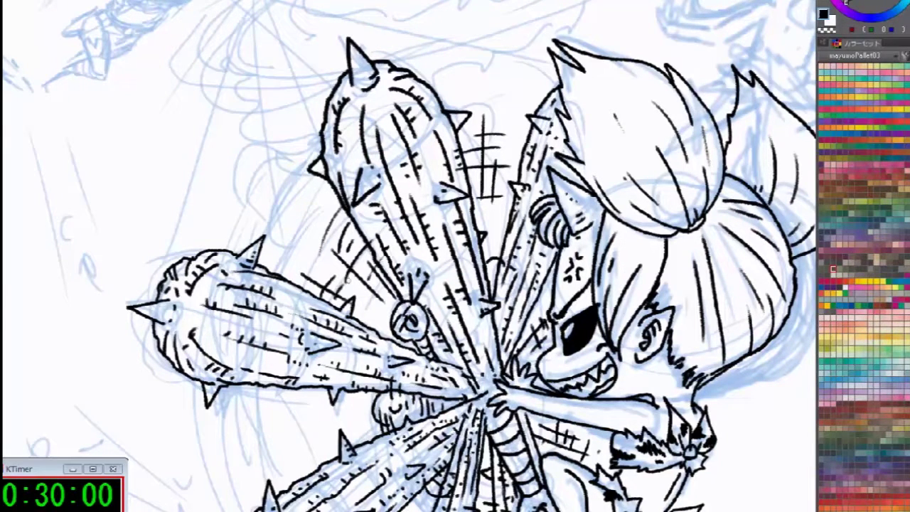
# Draw curved motion lines sweeping from the left club down to the lower-left club
pyautogui.moveTo(253, 402); pyautogui.dragTo(275, 465)
pyautogui.moveTo(239, 387); pyautogui.dragTo(260, 464)
pyautogui.moveTo(289, 419)
pyautogui.mouseDown()
pyautogui.moveTo(304, 475)
pyautogui.moveTo(321, 459)
pyautogui.mouseUp()
pyautogui.moveTo(324, 420); pyautogui.dragTo(336, 455)
pyautogui.moveTo(364, 443)
pyautogui.mouseDown()
pyautogui.moveTo(393, 353)
pyautogui.moveTo(456, 264)
pyautogui.mouseUp()
pyautogui.moveTo(297, 269); pyautogui.dragTo(314, 318)
pyautogui.moveTo(302, 225); pyautogui.dragTo(335, 310)
pyautogui.moveTo(311, 224); pyautogui.dragTo(350, 317)
pyautogui.moveTo(262, 185); pyautogui.dragTo(315, 342)
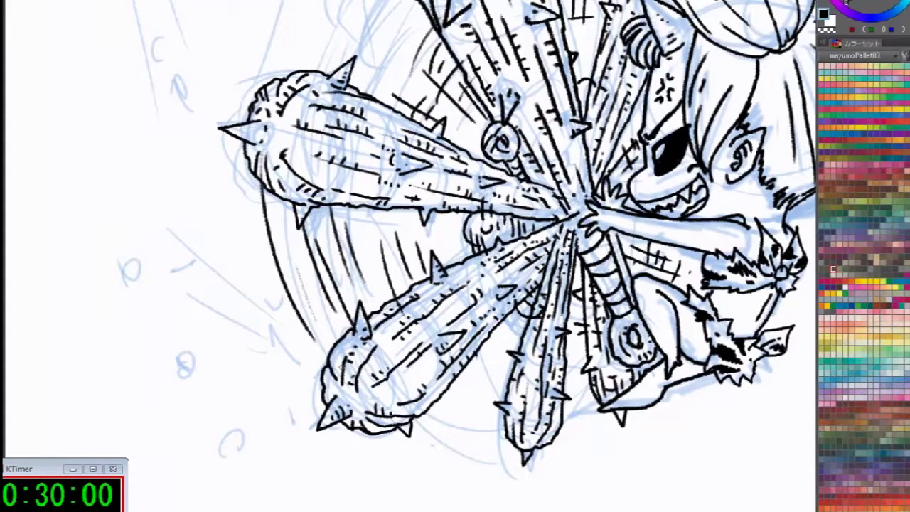
pyautogui.moveTo(306, 280); pyautogui.dragTo(336, 339)
# Add curved motion lines between the tips of the lower-left club and the bottom club
pyautogui.moveTo(429, 403); pyautogui.dragTo(491, 420)
pyautogui.moveTo(422, 414); pyautogui.dragTo(473, 433)
pyautogui.moveTo(471, 397); pyautogui.dragTo(500, 409)
pyautogui.moveTo(501, 156); pyautogui.dragTo(578, 350)
pyautogui.moveTo(381, 240); pyautogui.dragTo(473, 131)
pyautogui.moveTo(417, 221); pyautogui.dragTo(502, 97)
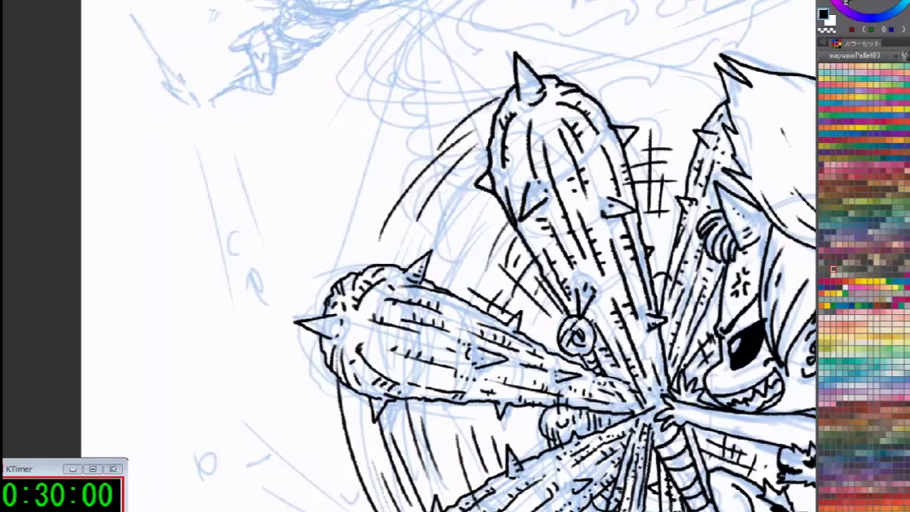
pyautogui.moveTo(456, 131); pyautogui.dragTo(500, 105)
pyautogui.moveTo(457, 160); pyautogui.dragTo(492, 129)
pyautogui.moveTo(456, 231); pyautogui.dragTo(484, 201)
pyautogui.hotkey('ctrl', 'z')
pyautogui.hotkey('ctrl', 'z')
pyautogui.hotkey('ctrl', 'z')
pyautogui.hotkey('ctrl', 'z')
pyautogui.hotkey('ctrl', 'z')
pyautogui.hotkey('ctrl', 'z')
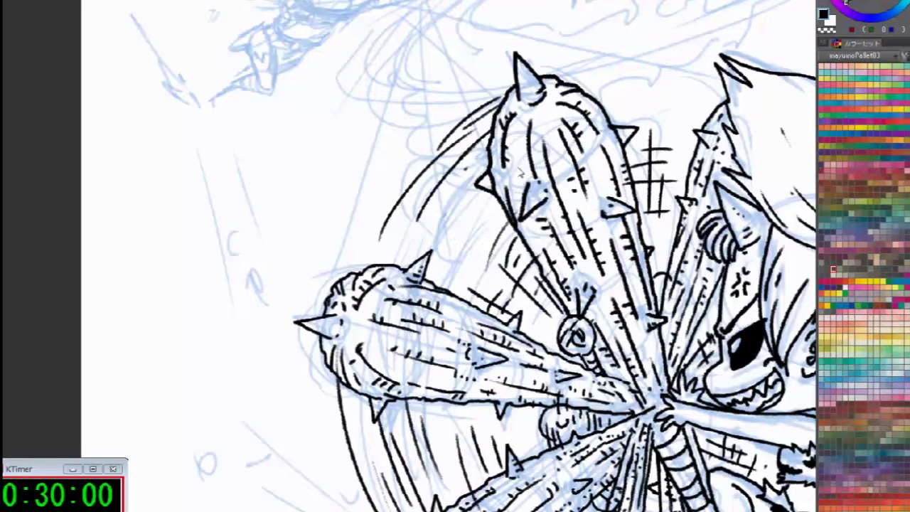
# Draw a long motion arc with shorter parallel strokes between the left club and the top club's head
pyautogui.moveTo(375, 224); pyautogui.dragTo(482, 96)
pyautogui.moveTo(418, 179); pyautogui.dragTo(466, 125)
pyautogui.moveTo(434, 188)
pyautogui.mouseDown()
pyautogui.moveTo(466, 139)
pyautogui.moveTo(465, 167)
pyautogui.mouseUp()
pyautogui.moveTo(458, 213); pyautogui.dragTo(466, 200)
pyautogui.moveTo(421, 182); pyautogui.dragTo(462, 234)
pyautogui.hotkey('ctrl', 'z')
pyautogui.moveTo(397, 263); pyautogui.dragTo(418, 220)
pyautogui.moveTo(412, 261); pyautogui.dragTo(432, 231)
pyautogui.moveTo(437, 263); pyautogui.dragTo(443, 248)
pyautogui.moveTo(477, 239); pyautogui.dragTo(479, 235)
# Draw three nearly horizontal motion arcs between the top club's head and the hair
pyautogui.moveTo(603, 67)
pyautogui.mouseDown()
pyautogui.moveTo(686, 69)
pyautogui.moveTo(687, 76)
pyautogui.mouseUp()
pyautogui.moveTo(627, 87); pyautogui.dragTo(683, 97)
pyautogui.moveTo(640, 114); pyautogui.dragTo(680, 121)
# Draw long vertical hatching lines down the gap between the top club and the rear club
pyautogui.scroll(-2, 626, 228)
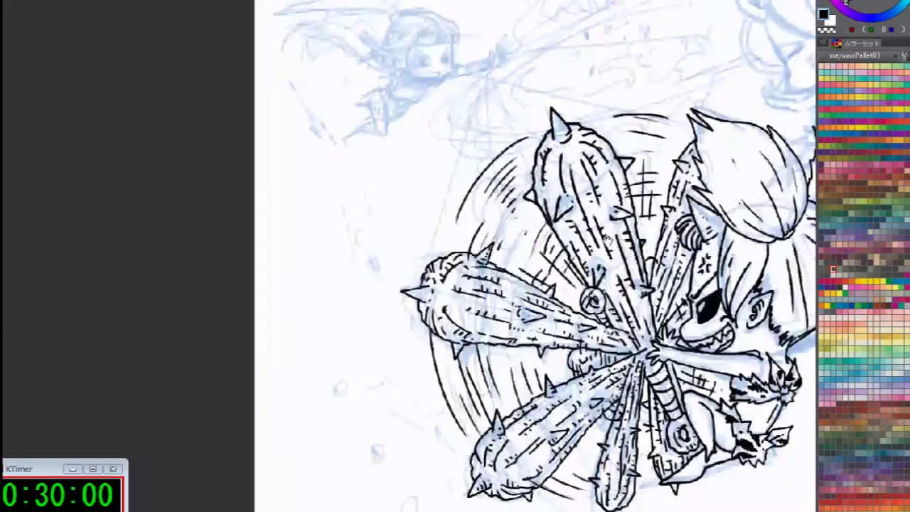
pyautogui.moveTo(607, 240); pyautogui.dragTo(373, 265)
pyautogui.scroll(2, 512, 277)
pyautogui.moveTo(383, 34); pyautogui.dragTo(359, 202)
pyautogui.moveTo(363, 62); pyautogui.dragTo(358, 136)
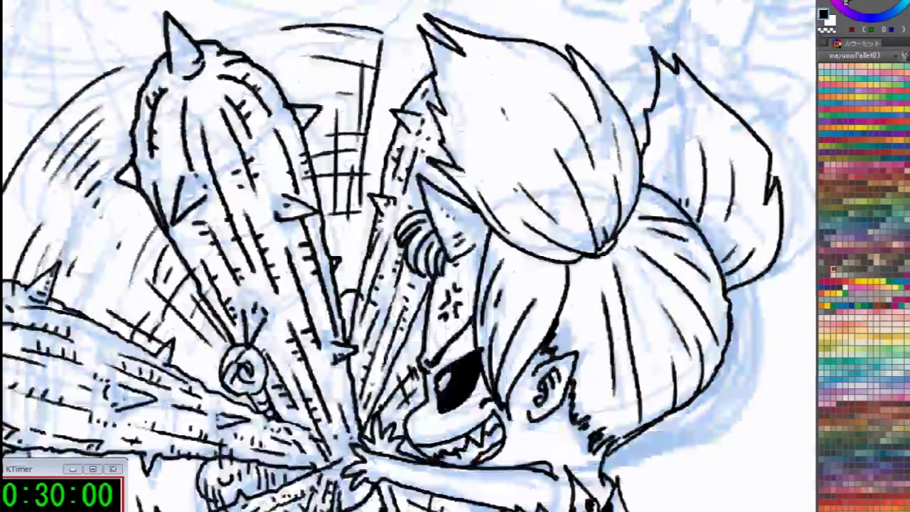
pyautogui.moveTo(347, 33); pyautogui.dragTo(346, 120)
# Add short motion strokes along the top club's upper right edge and beside the rear club's tip
pyautogui.moveTo(266, 92); pyautogui.dragTo(279, 85)
pyautogui.moveTo(272, 92); pyautogui.dragTo(293, 81)
pyautogui.moveTo(278, 99); pyautogui.dragTo(295, 89)
pyautogui.moveTo(285, 106); pyautogui.dragTo(296, 99)
pyautogui.moveTo(379, 129)
pyautogui.mouseDown()
pyautogui.moveTo(394, 132)
pyautogui.moveTo(401, 116)
pyautogui.mouseUp()
pyautogui.moveTo(397, 95); pyautogui.dragTo(413, 94)
pyautogui.moveTo(414, 77); pyautogui.dragTo(419, 81)
# Add short shading strokes along the left club's lower edge and the upper edge of the lower-left club
pyautogui.moveTo(339, 203); pyautogui.dragTo(462, 105)
pyautogui.moveTo(287, 123); pyautogui.dragTo(300, 138)
pyautogui.moveTo(270, 93); pyautogui.dragTo(278, 100)
pyautogui.moveTo(217, 198)
pyautogui.mouseDown()
pyautogui.moveTo(213, 219)
pyautogui.moveTo(251, 89)
pyautogui.moveTo(234, 229)
pyautogui.mouseUp()
pyautogui.moveTo(242, 198); pyautogui.dragTo(251, 231)
pyautogui.moveTo(262, 214); pyautogui.dragTo(262, 226)
pyautogui.moveTo(283, 206); pyautogui.dragTo(283, 220)
pyautogui.moveTo(305, 274)
pyautogui.mouseDown()
pyautogui.moveTo(298, 312)
pyautogui.moveTo(261, 337)
pyautogui.mouseUp()
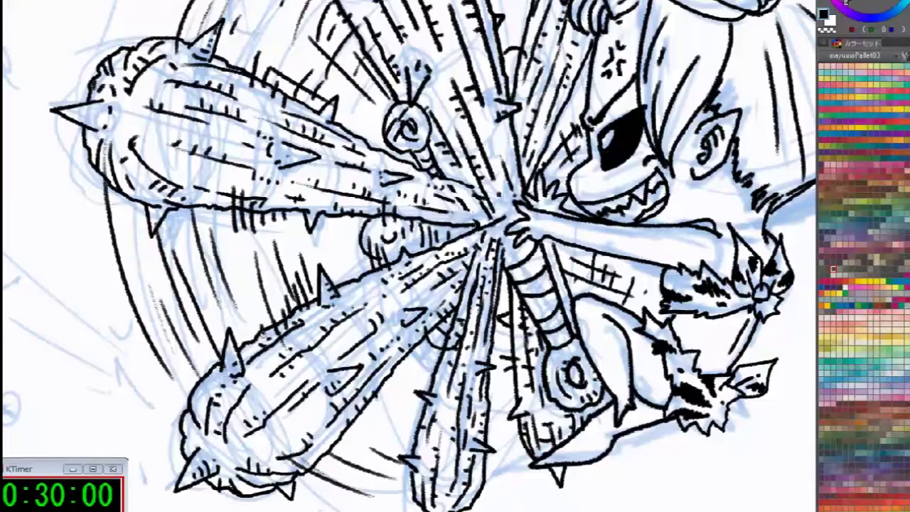
# Add short shading strokes along the lower-left club's lower edge and near the point where the clubs meet
pyautogui.moveTo(347, 275); pyautogui.dragTo(351, 290)
pyautogui.moveTo(331, 438); pyautogui.dragTo(352, 454)
pyautogui.moveTo(343, 435)
pyautogui.mouseDown()
pyautogui.moveTo(358, 448)
pyautogui.moveTo(363, 437)
pyautogui.mouseUp()
pyautogui.moveTo(358, 408); pyautogui.dragTo(372, 420)
pyautogui.moveTo(366, 387)
pyautogui.mouseDown()
pyautogui.moveTo(374, 396)
pyautogui.moveTo(402, 388)
pyautogui.mouseUp()
pyautogui.moveTo(396, 348); pyautogui.dragTo(410, 369)
pyautogui.moveTo(455, 135); pyautogui.dragTo(425, 373)
pyautogui.moveTo(488, 256); pyautogui.dragTo(496, 258)
# Undo the stray stroke beside the left club and save the drawing
pyautogui.moveTo(427, 249); pyautogui.dragTo(696, 184)
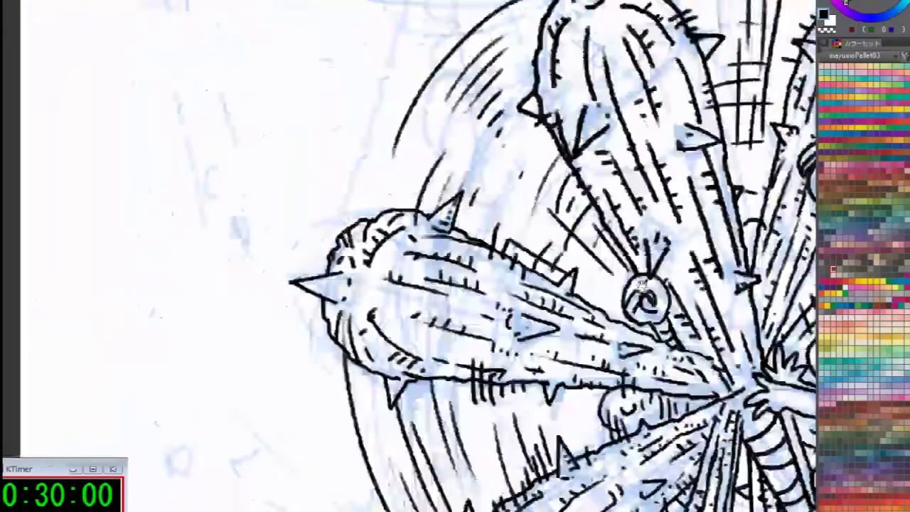
pyautogui.moveTo(400, 185); pyautogui.dragTo(246, 208)
pyautogui.hotkey('ctrl', 'z')
pyautogui.moveTo(611, 142)
pyautogui.mouseDown()
pyautogui.moveTo(306, 299)
pyautogui.moveTo(159, 393)
pyautogui.mouseUp()
pyautogui.moveTo(645, 247); pyautogui.dragTo(374, 326)
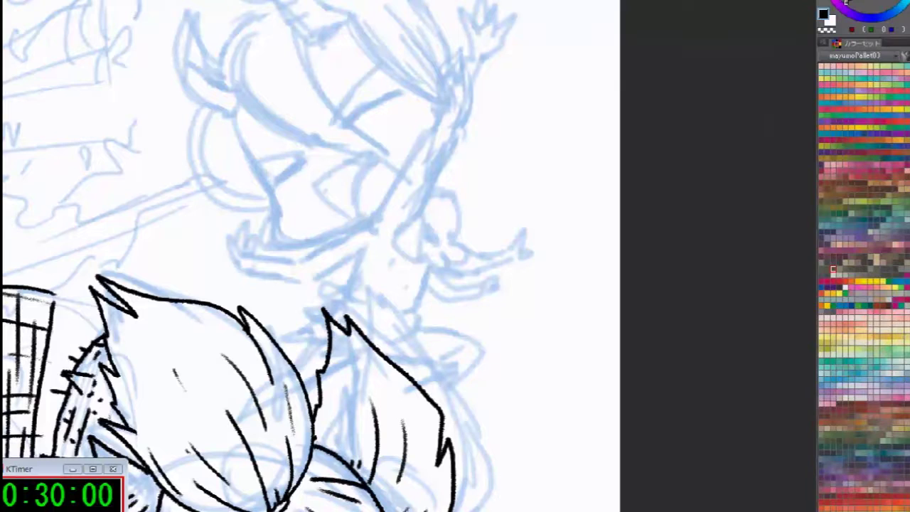
pyautogui.hotkey('ctrl', 's')
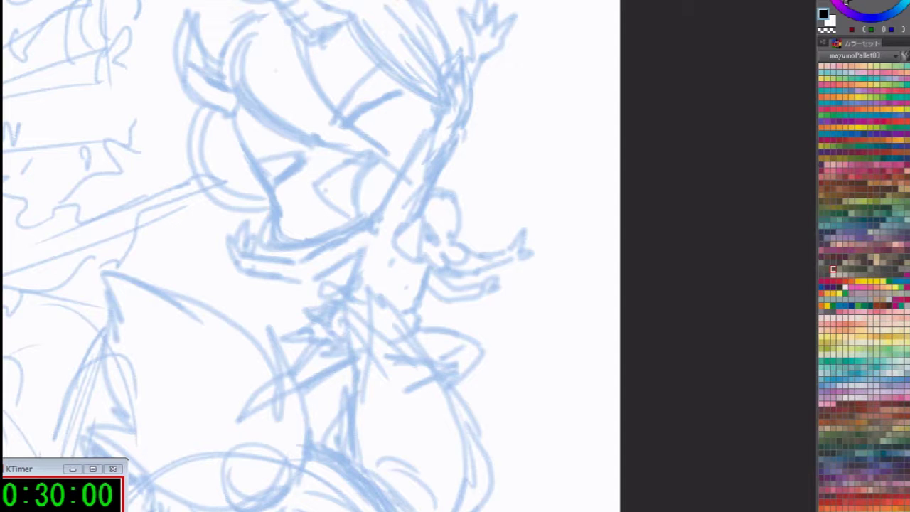
# Ink the second character's cheek and chin outline, the thick closed left eye and its slanted eyebrow
pyautogui.moveTo(389, 182)
pyautogui.mouseDown()
pyautogui.moveTo(541, 228)
pyautogui.moveTo(492, 296)
pyautogui.mouseUp()
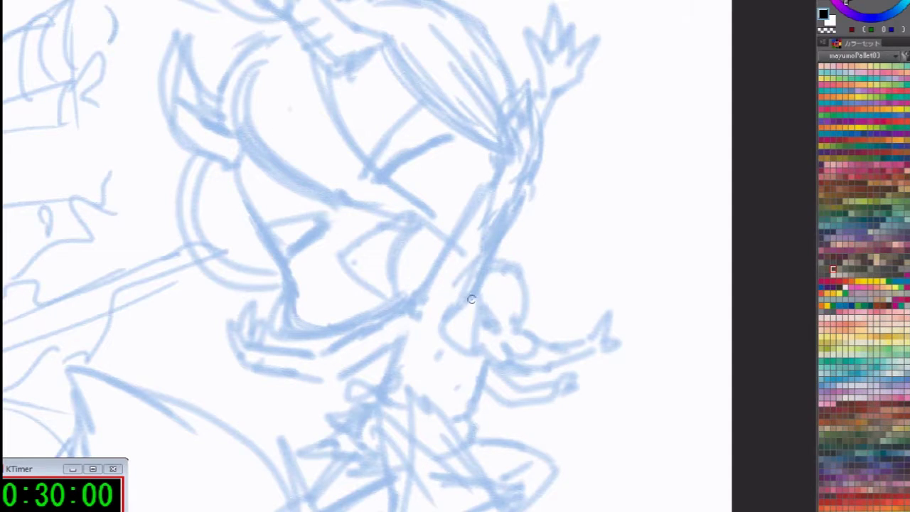
pyautogui.press('h')
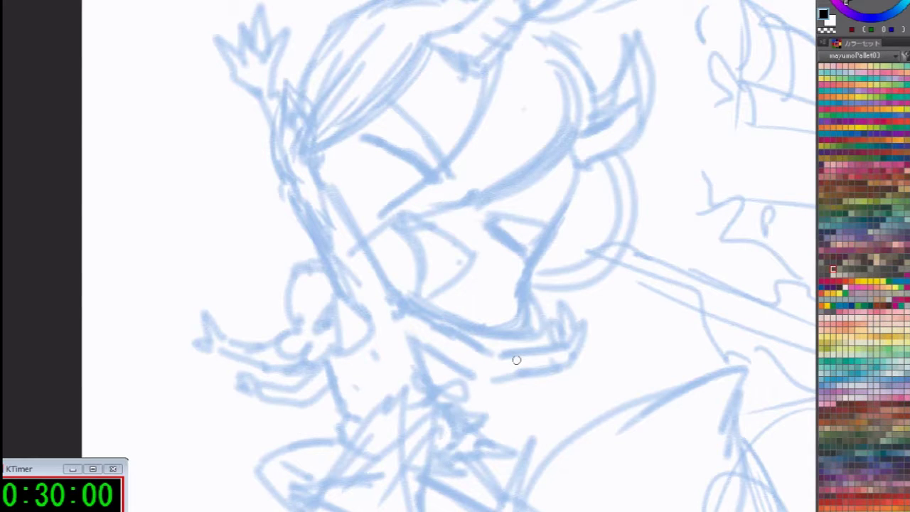
pyautogui.press('h')
pyautogui.moveTo(514, 388); pyautogui.dragTo(629, 388)
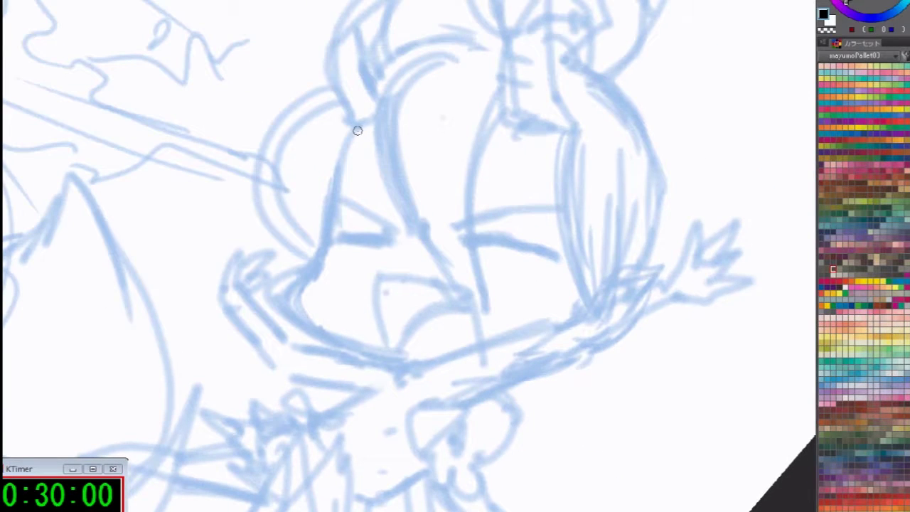
pyautogui.scroll(-2, 426, 271)
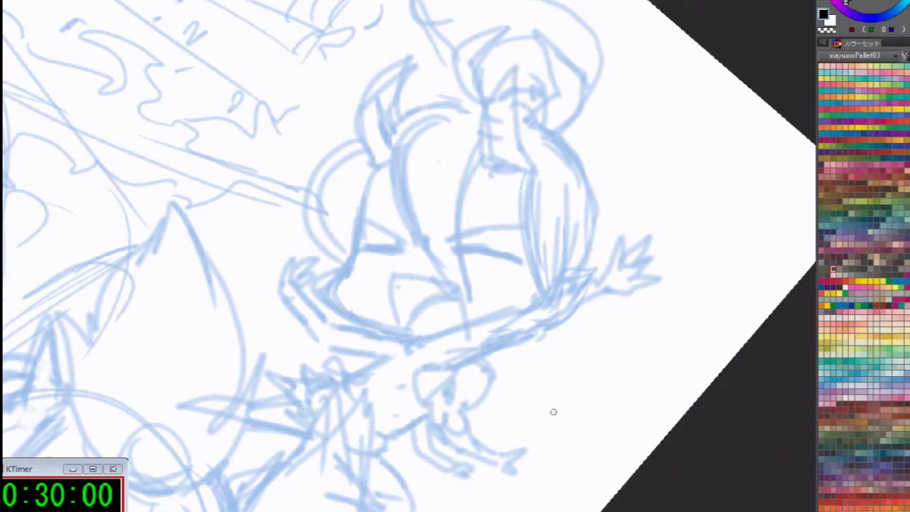
pyautogui.moveTo(398, 335); pyautogui.dragTo(396, 338)
pyautogui.moveTo(402, 334); pyautogui.dragTo(435, 333)
pyautogui.scroll(3, 433, 261)
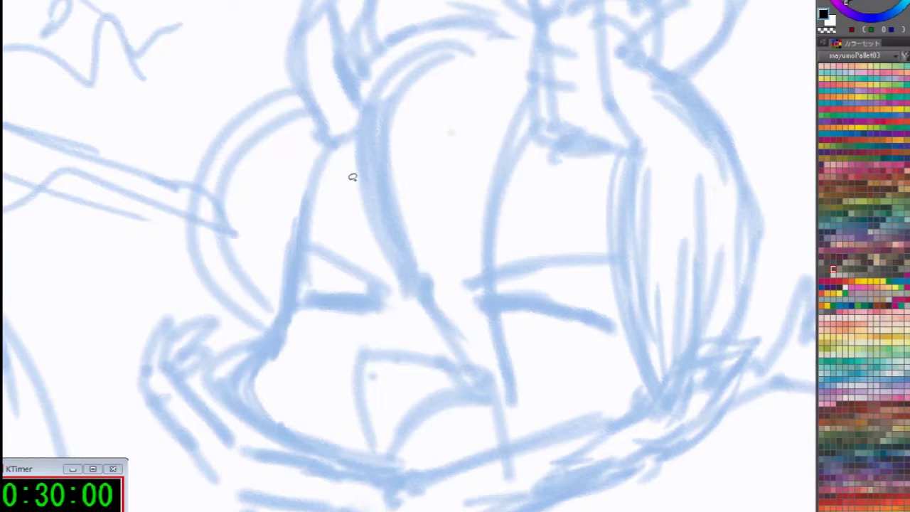
pyautogui.moveTo(329, 138)
pyautogui.mouseDown()
pyautogui.moveTo(291, 285)
pyautogui.moveTo(288, 337)
pyautogui.moveTo(261, 357)
pyautogui.moveTo(245, 391)
pyautogui.moveTo(267, 420)
pyautogui.moveTo(353, 461)
pyautogui.moveTo(412, 472)
pyautogui.mouseUp()
pyautogui.moveTo(304, 304); pyautogui.dragTo(380, 304)
pyautogui.moveTo(304, 240); pyautogui.dragTo(391, 293)
pyautogui.click(403, 292)
# Ink the second character's thick closed right eye, the curved eyebrow above it and a crease between the brows
pyautogui.moveTo(475, 308)
pyautogui.mouseDown()
pyautogui.moveTo(604, 317)
pyautogui.moveTo(553, 315)
pyautogui.mouseUp()
pyautogui.hotkey('ctrl', 'z')
pyautogui.moveTo(474, 307); pyautogui.dragTo(610, 327)
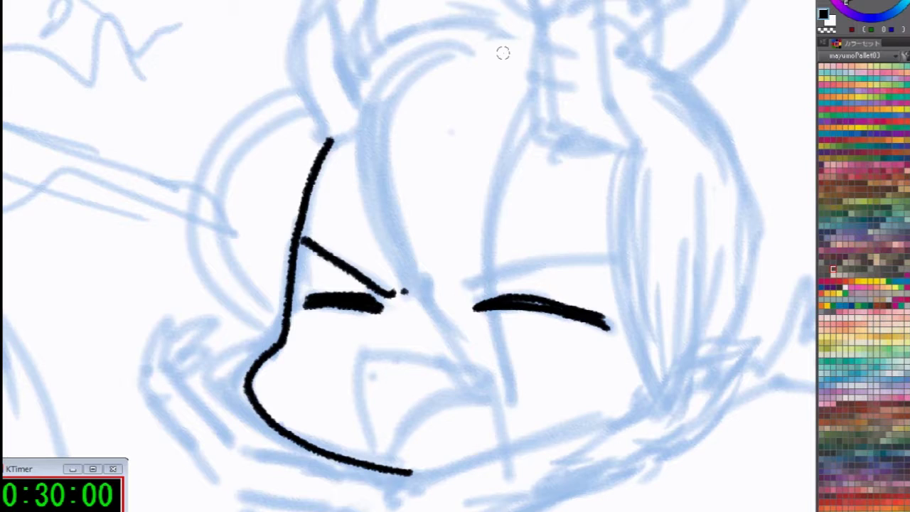
pyautogui.moveTo(465, 309)
pyautogui.mouseDown()
pyautogui.moveTo(515, 303)
pyautogui.moveTo(608, 325)
pyautogui.moveTo(461, 307)
pyautogui.mouseUp()
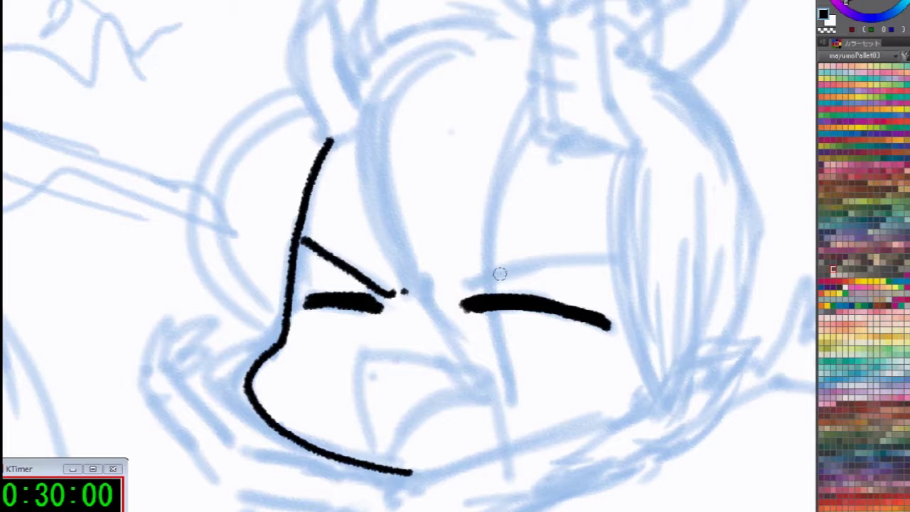
pyautogui.moveTo(447, 282); pyautogui.dragTo(628, 261)
pyautogui.moveTo(437, 289); pyautogui.dragTo(430, 273)
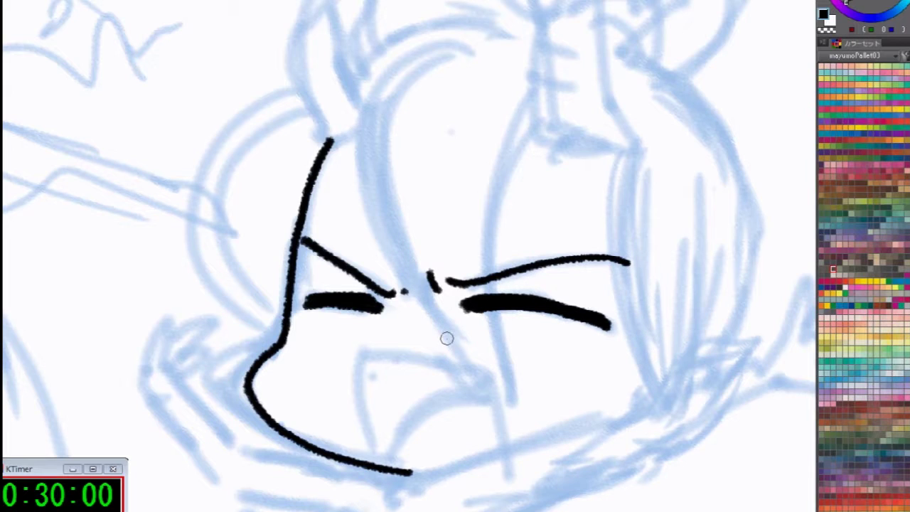
# Ink the wide open mouth with the curved tongue line and dot the nose between the eyes and mouth
pyautogui.moveTo(384, 468)
pyautogui.mouseDown()
pyautogui.moveTo(364, 371)
pyautogui.moveTo(492, 379)
pyautogui.moveTo(503, 448)
pyautogui.mouseUp()
pyautogui.hotkey('ctrl', 'z')
pyautogui.moveTo(379, 469)
pyautogui.mouseDown()
pyautogui.moveTo(362, 361)
pyautogui.moveTo(492, 381)
pyautogui.moveTo(510, 448)
pyautogui.mouseUp()
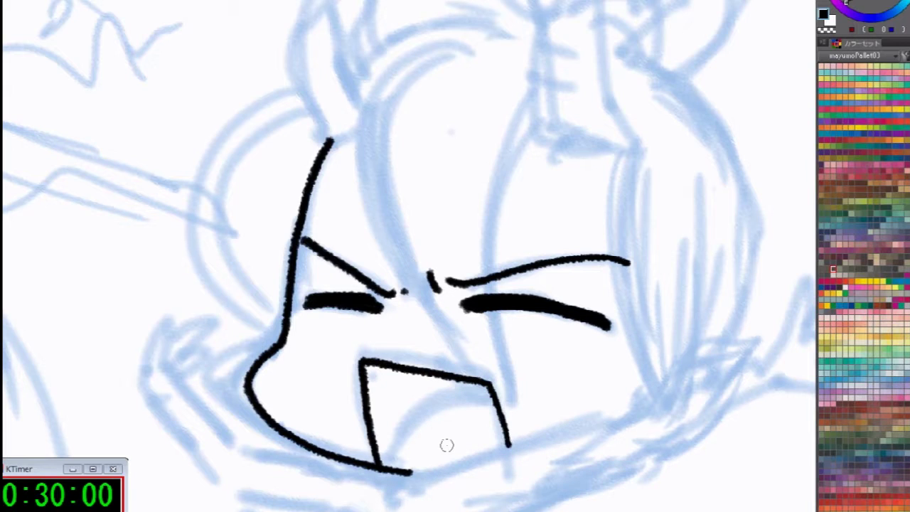
pyautogui.moveTo(391, 470)
pyautogui.mouseDown()
pyautogui.moveTo(433, 403)
pyautogui.moveTo(486, 380)
pyautogui.mouseUp()
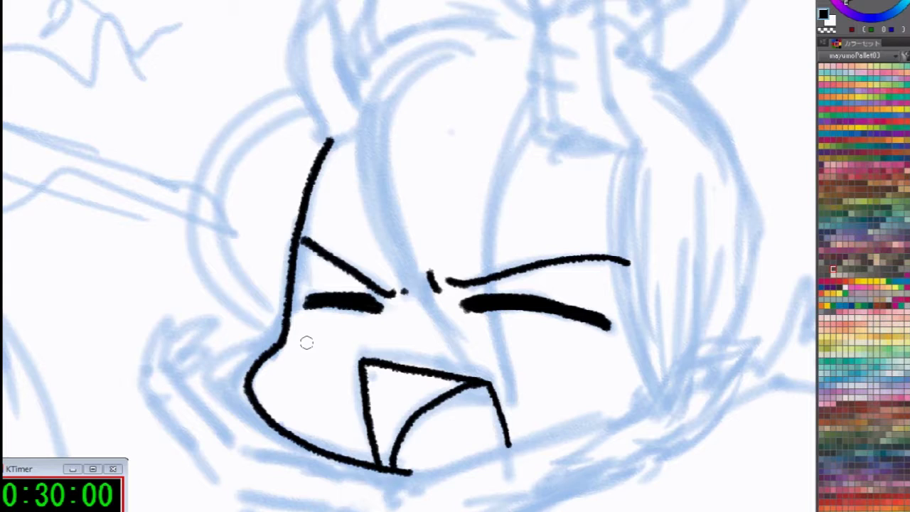
pyautogui.click(350, 324)
# Ink the long pointed fringe lock crossing the face and add a thin shading line along its inner edge
pyautogui.moveTo(407, 52)
pyautogui.mouseDown()
pyautogui.moveTo(361, 128)
pyautogui.moveTo(361, 217)
pyautogui.moveTo(447, 344)
pyautogui.moveTo(521, 406)
pyautogui.mouseUp()
pyautogui.moveTo(527, 119)
pyautogui.mouseDown()
pyautogui.moveTo(497, 278)
pyautogui.moveTo(526, 411)
pyautogui.mouseUp()
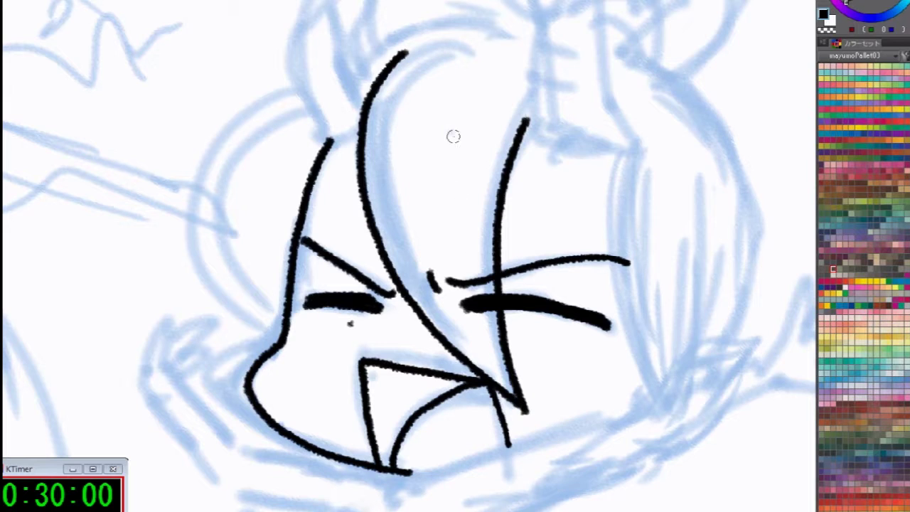
pyautogui.moveTo(455, 85); pyautogui.dragTo(431, 262)
pyautogui.hotkey('ctrl', 'z')
pyautogui.moveTo(380, 124); pyautogui.dragTo(389, 246)
# Ink the two pointed horns above the fringe and the long side hair line running down past the eye
pyautogui.moveTo(399, 282); pyautogui.dragTo(491, 432)
pyautogui.moveTo(423, 290)
pyautogui.mouseDown()
pyautogui.moveTo(386, 194)
pyautogui.moveTo(467, 82)
pyautogui.moveTo(464, 222)
pyautogui.mouseUp()
pyautogui.moveTo(554, 272); pyautogui.dragTo(341, 224)
pyautogui.moveTo(417, 223)
pyautogui.mouseDown()
pyautogui.moveTo(441, 71)
pyautogui.moveTo(507, 238)
pyautogui.mouseUp()
pyautogui.moveTo(418, 226); pyautogui.dragTo(410, 206)
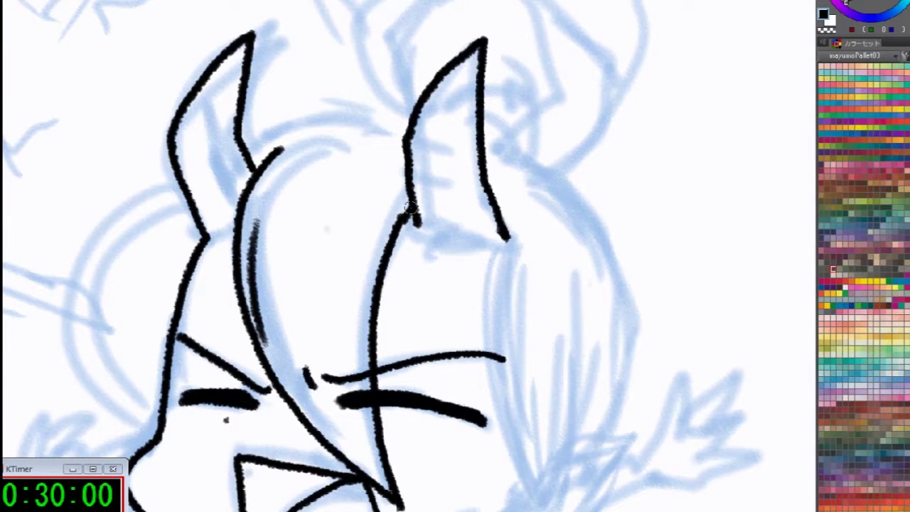
pyautogui.moveTo(504, 274); pyautogui.dragTo(429, 180)
pyautogui.moveTo(428, 130)
pyautogui.mouseDown()
pyautogui.moveTo(419, 267)
pyautogui.moveTo(456, 396)
pyautogui.moveTo(684, 202)
pyautogui.mouseUp()
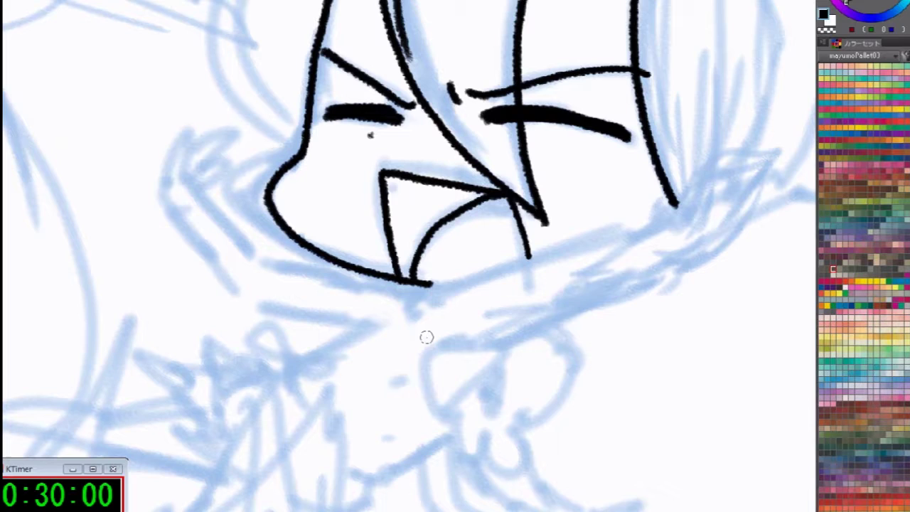
# Ink the neck and jaw line under the mouth and the edges of the outstretched right arm
pyautogui.moveTo(406, 309)
pyautogui.mouseDown()
pyautogui.moveTo(462, 269)
pyautogui.moveTo(625, 226)
pyautogui.mouseUp()
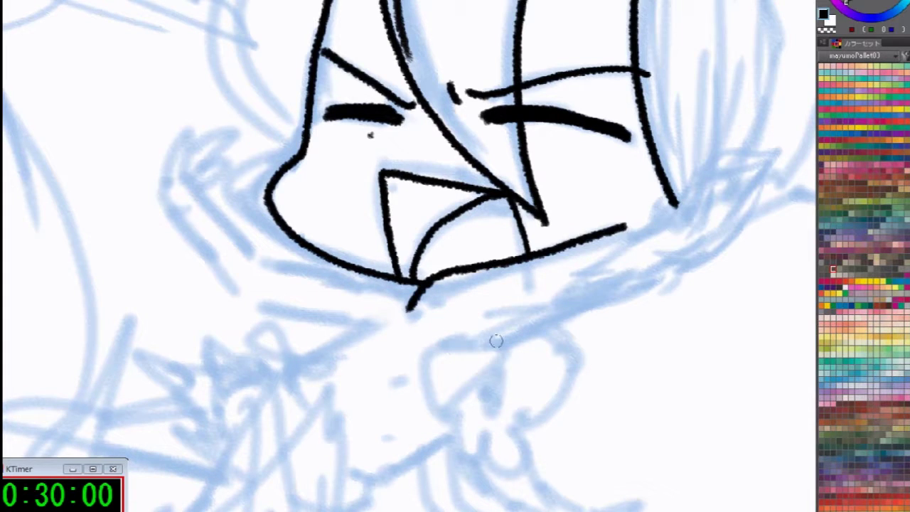
pyautogui.moveTo(482, 347); pyautogui.dragTo(514, 314)
pyautogui.hotkey('ctrl', 'z')
pyautogui.moveTo(453, 352); pyautogui.dragTo(659, 271)
pyautogui.moveTo(626, 229)
pyautogui.mouseDown()
pyautogui.moveTo(441, 322)
pyautogui.moveTo(469, 297)
pyautogui.moveTo(595, 262)
pyautogui.mouseUp()
# Ink the wrist and first pointed finger of the outstretched hand, removing the rejected finger strokes
pyautogui.moveTo(475, 364)
pyautogui.mouseDown()
pyautogui.moveTo(596, 293)
pyautogui.moveTo(595, 255)
pyautogui.moveTo(626, 186)
pyautogui.moveTo(622, 262)
pyautogui.moveTo(661, 183)
pyautogui.moveTo(647, 242)
pyautogui.mouseUp()
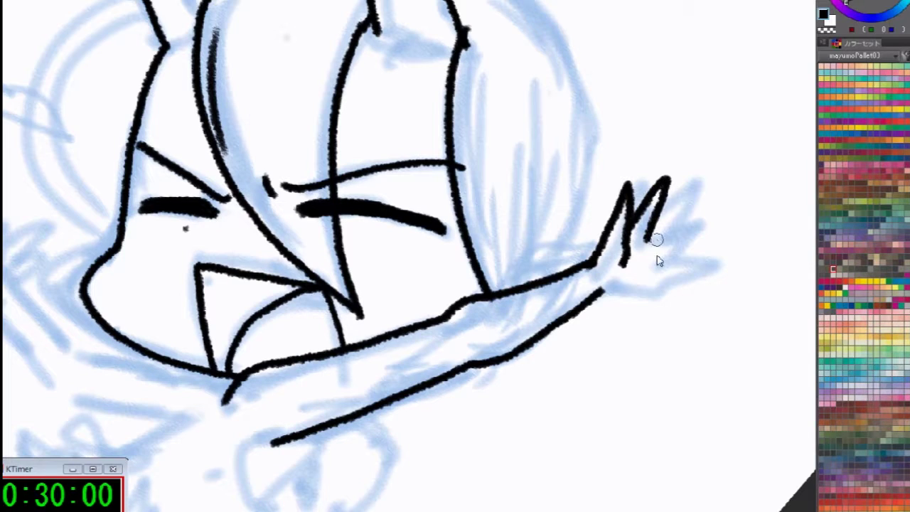
pyautogui.hotkey('ctrl', 'z')
pyautogui.hotkey('ctrl', 'z')
pyautogui.moveTo(593, 264)
pyautogui.mouseDown()
pyautogui.moveTo(642, 182)
pyautogui.moveTo(622, 246)
pyautogui.moveTo(687, 183)
pyautogui.moveTo(646, 236)
pyautogui.moveTo(693, 246)
pyautogui.moveTo(654, 256)
pyautogui.moveTo(717, 264)
pyautogui.moveTo(654, 274)
pyautogui.mouseUp()
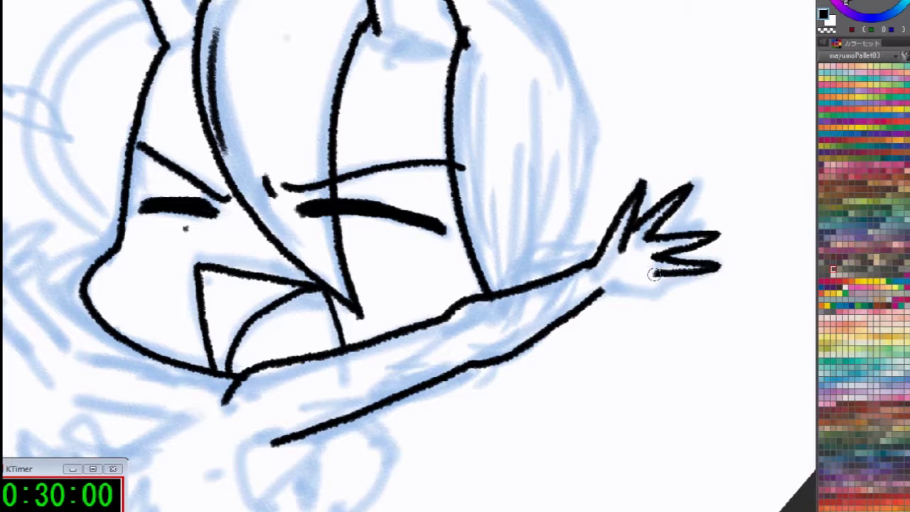
pyautogui.hotkey('ctrl', 'z')
pyautogui.hotkey('ctrl', 'z')
pyautogui.hotkey('ctrl', 'z')
pyautogui.moveTo(606, 290)
pyautogui.mouseDown()
pyautogui.moveTo(652, 283)
pyautogui.moveTo(707, 253)
pyautogui.mouseUp()
pyautogui.hotkey('ctrl', 'z')
pyautogui.moveTo(604, 288); pyautogui.dragTo(704, 245)
pyautogui.moveTo(643, 250)
pyautogui.mouseDown()
pyautogui.moveTo(694, 236)
pyautogui.moveTo(667, 244)
pyautogui.moveTo(686, 190)
pyautogui.mouseUp()
pyautogui.moveTo(634, 227); pyautogui.dragTo(669, 173)
pyautogui.moveTo(669, 173); pyautogui.dragTo(650, 222)
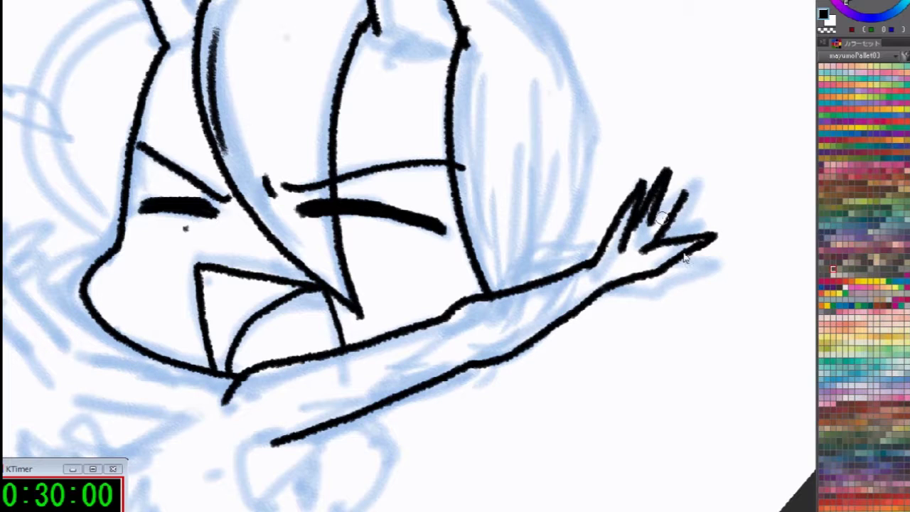
pyautogui.hotkey('ctrl', 'z')
pyautogui.hotkey('ctrl', 'z')
pyautogui.hotkey('ctrl', 'z')
pyautogui.hotkey('ctrl', 'z')
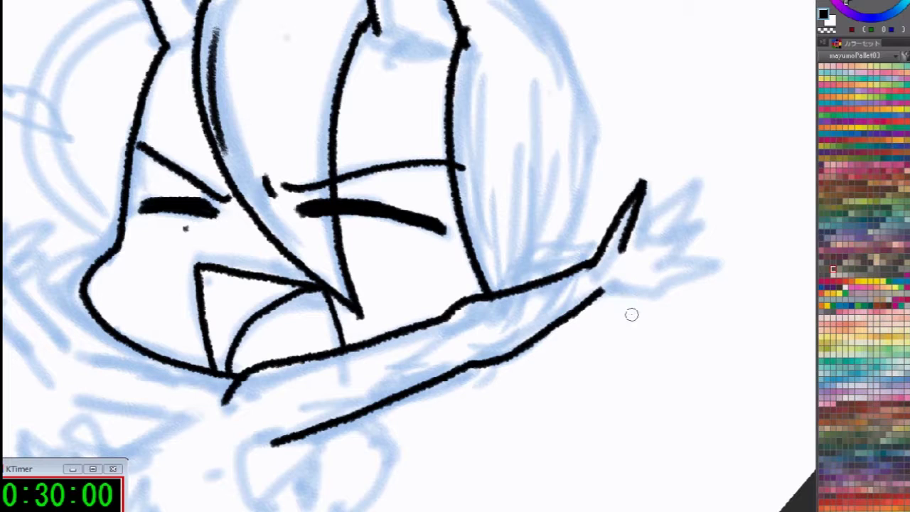
# Ink the remaining fingers, the thumb and the palm edge of the outstretched hand
pyautogui.moveTo(650, 267); pyautogui.dragTo(698, 190)
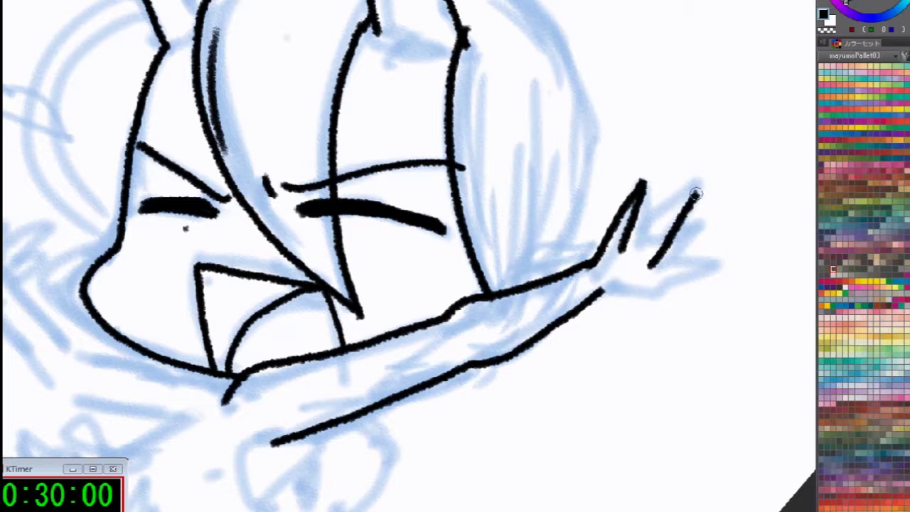
pyautogui.moveTo(631, 234); pyautogui.dragTo(675, 175)
pyautogui.moveTo(666, 232)
pyautogui.mouseDown()
pyautogui.moveTo(684, 180)
pyautogui.moveTo(681, 202)
pyautogui.mouseUp()
pyautogui.moveTo(641, 241)
pyautogui.mouseDown()
pyautogui.moveTo(652, 223)
pyautogui.moveTo(666, 225)
pyautogui.mouseUp()
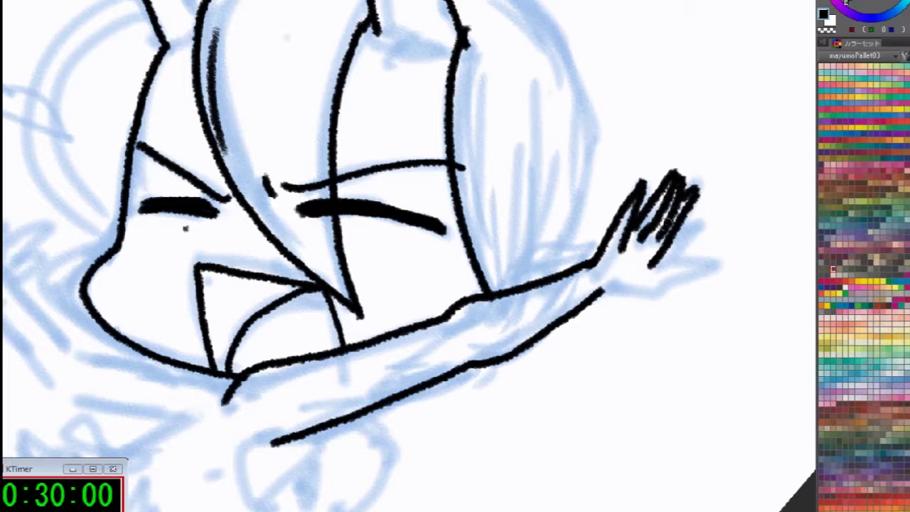
pyautogui.moveTo(604, 290); pyautogui.dragTo(701, 275)
pyautogui.moveTo(649, 264); pyautogui.dragTo(693, 271)
# Ink a crescent shape divided by cross bands beneath the outstretched arm
pyautogui.moveTo(533, 369); pyautogui.dragTo(757, 241)
pyautogui.moveTo(500, 320)
pyautogui.mouseDown()
pyautogui.moveTo(477, 341)
pyautogui.moveTo(519, 388)
pyautogui.mouseUp()
pyautogui.moveTo(558, 300)
pyautogui.mouseDown()
pyautogui.moveTo(523, 389)
pyautogui.moveTo(521, 367)
pyautogui.mouseUp()
pyautogui.moveTo(486, 344)
pyautogui.mouseDown()
pyautogui.moveTo(505, 334)
pyautogui.moveTo(529, 344)
pyautogui.mouseUp()
pyautogui.hotkey('ctrl', 'z')
pyautogui.hotkey('ctrl', 'z')
pyautogui.hotkey('ctrl', 'z')
pyautogui.moveTo(561, 298)
pyautogui.mouseDown()
pyautogui.moveTo(524, 348)
pyautogui.moveTo(519, 390)
pyautogui.mouseUp()
pyautogui.moveTo(527, 304)
pyautogui.mouseDown()
pyautogui.moveTo(487, 346)
pyautogui.moveTo(517, 384)
pyautogui.mouseUp()
pyautogui.moveTo(501, 369); pyautogui.dragTo(526, 380)
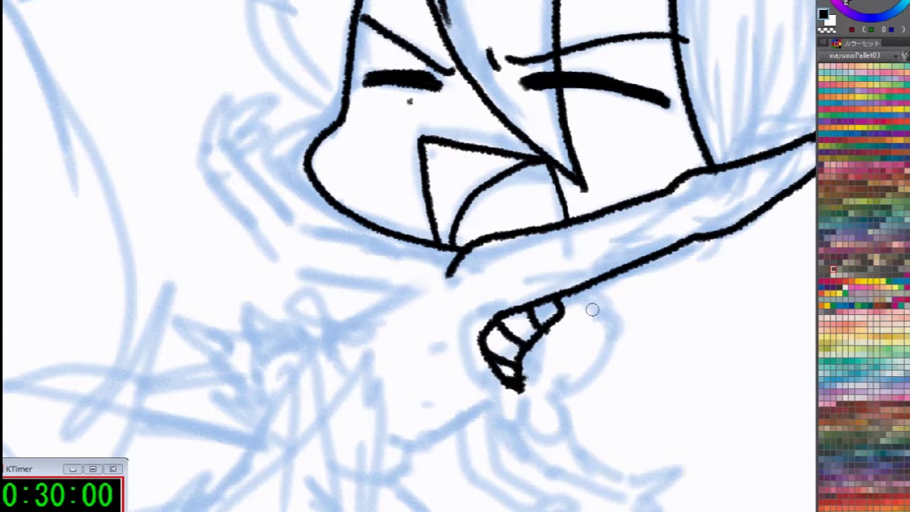
# Complete the round ornament under the arm with a black patch, rounded lobes and a second banded crescent
pyautogui.moveTo(559, 295)
pyautogui.mouseDown()
pyautogui.moveTo(602, 330)
pyautogui.moveTo(571, 373)
pyautogui.moveTo(566, 406)
pyautogui.moveTo(551, 396)
pyautogui.moveTo(542, 415)
pyautogui.moveTo(505, 377)
pyautogui.mouseUp()
pyautogui.moveTo(529, 339)
pyautogui.mouseDown()
pyautogui.moveTo(548, 372)
pyautogui.moveTo(540, 357)
pyautogui.moveTo(587, 361)
pyautogui.mouseUp()
pyautogui.moveTo(597, 302)
pyautogui.mouseDown()
pyautogui.moveTo(622, 353)
pyautogui.moveTo(586, 395)
pyautogui.moveTo(594, 389)
pyautogui.mouseUp()
pyautogui.moveTo(594, 362)
pyautogui.mouseDown()
pyautogui.moveTo(602, 340)
pyautogui.moveTo(618, 319)
pyautogui.mouseUp()
pyautogui.click(587, 293)
pyautogui.moveTo(617, 275); pyautogui.dragTo(616, 317)
# Ink the opposite raised arm's upper and lower edges from the shoulder through the bent elbow to the wrist
pyautogui.moveTo(461, 283)
pyautogui.mouseDown()
pyautogui.moveTo(516, 208)
pyautogui.moveTo(467, 222)
pyautogui.moveTo(400, 262)
pyautogui.mouseUp()
pyautogui.moveTo(493, 172); pyautogui.dragTo(339, 155)
pyautogui.moveTo(348, 190); pyautogui.dragTo(455, 223)
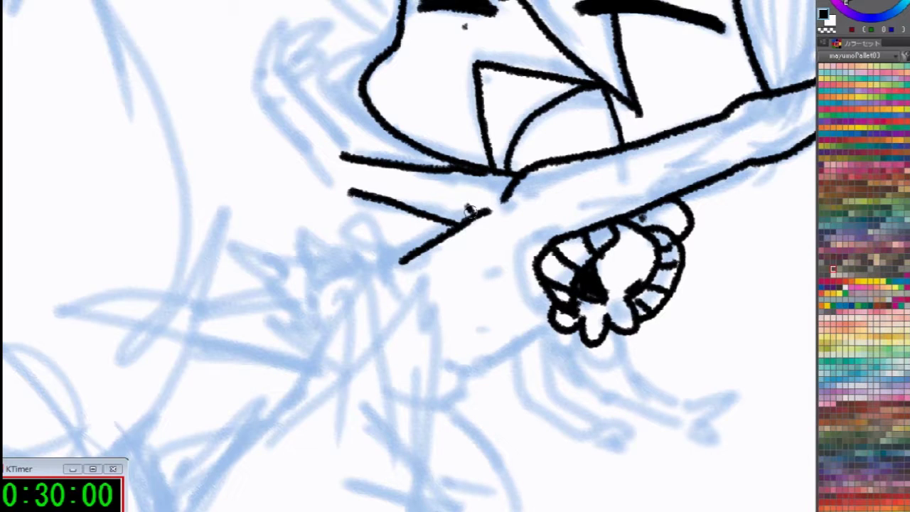
pyautogui.moveTo(285, 70); pyautogui.dragTo(352, 152)
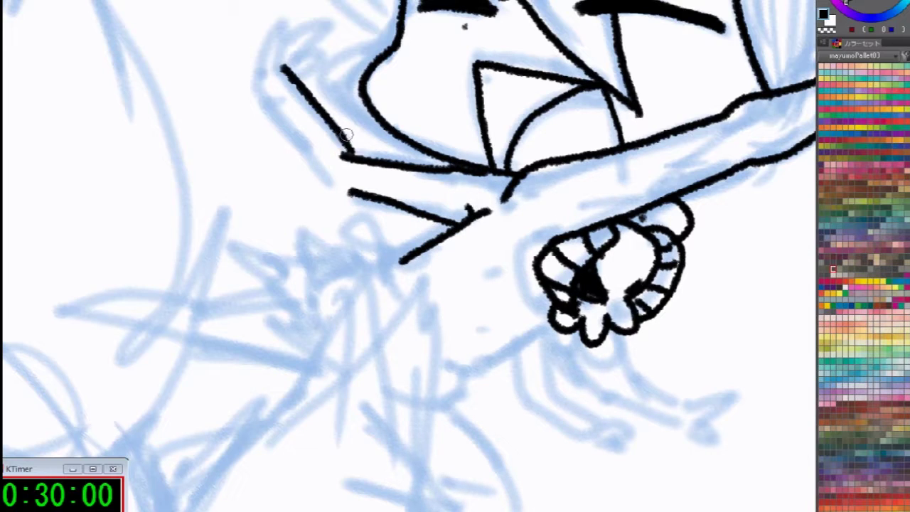
pyautogui.hotkey('ctrl', 'z')
pyautogui.moveTo(287, 86)
pyautogui.mouseDown()
pyautogui.moveTo(340, 136)
pyautogui.moveTo(344, 153)
pyautogui.mouseUp()
pyautogui.moveTo(269, 106)
pyautogui.mouseDown()
pyautogui.moveTo(323, 176)
pyautogui.moveTo(348, 191)
pyautogui.mouseUp()
# Ink the open hand with spread thumb and narrow fingers on the raised left arm
pyautogui.moveTo(272, 88)
pyautogui.mouseDown()
pyautogui.moveTo(252, 77)
pyautogui.moveTo(269, 59)
pyautogui.moveTo(281, 73)
pyautogui.mouseUp()
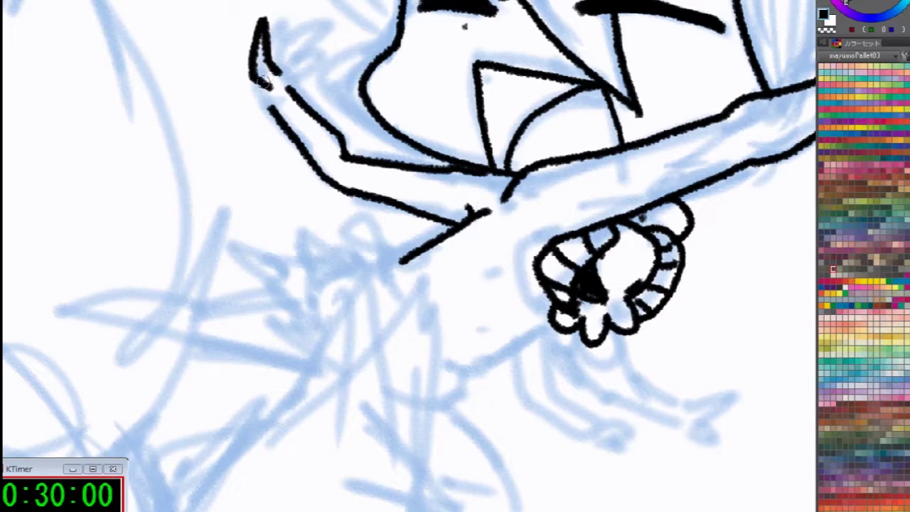
pyautogui.hotkey('ctrl', 'z')
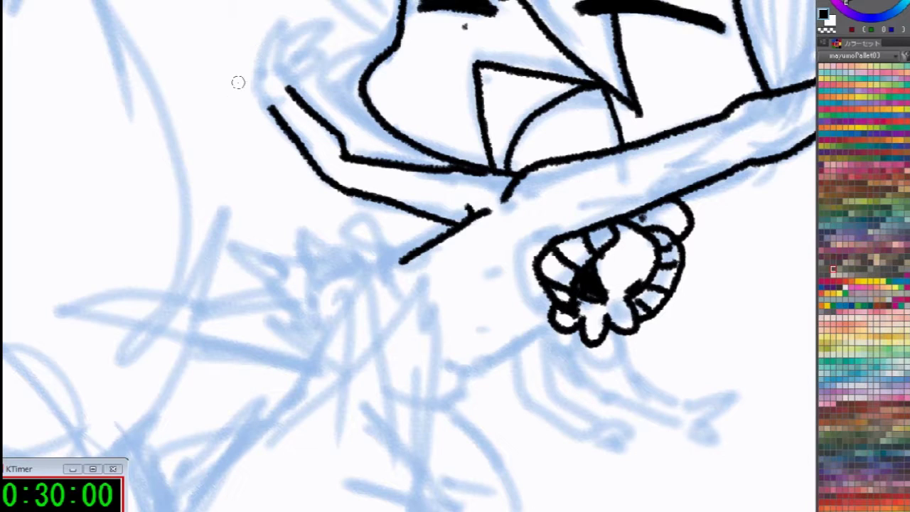
pyautogui.moveTo(272, 107)
pyautogui.mouseDown()
pyautogui.moveTo(252, 92)
pyautogui.moveTo(241, 35)
pyautogui.moveTo(265, 64)
pyautogui.moveTo(290, 7)
pyautogui.moveTo(280, 55)
pyautogui.moveTo(297, 64)
pyautogui.moveTo(304, 51)
pyautogui.moveTo(283, 53)
pyautogui.moveTo(292, 28)
pyautogui.moveTo(294, 54)
pyautogui.moveTo(321, 32)
pyautogui.moveTo(305, 58)
pyautogui.moveTo(285, 64)
pyautogui.moveTo(292, 14)
pyautogui.mouseUp()
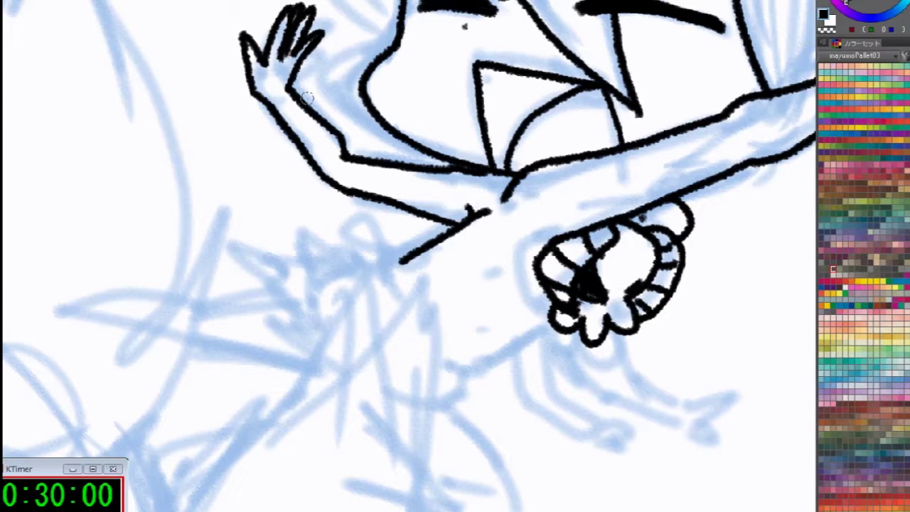
# Ink the torso's lower edge and the spiky fur outline around the hips
pyautogui.moveTo(475, 217); pyautogui.dragTo(382, 128)
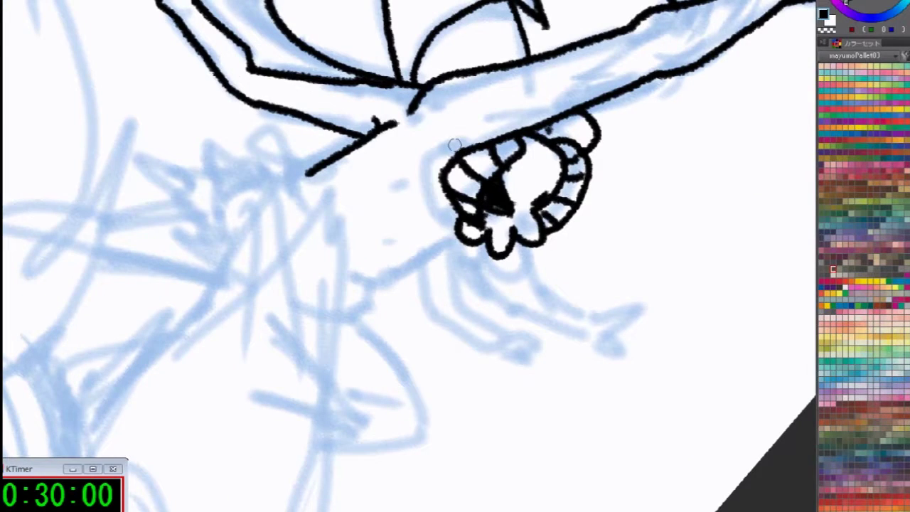
pyautogui.moveTo(446, 151); pyautogui.dragTo(470, 146)
pyautogui.moveTo(467, 242)
pyautogui.mouseDown()
pyautogui.moveTo(367, 288)
pyautogui.moveTo(354, 259)
pyautogui.moveTo(338, 272)
pyautogui.moveTo(325, 221)
pyautogui.moveTo(310, 238)
pyautogui.moveTo(283, 207)
pyautogui.moveTo(304, 175)
pyautogui.moveTo(293, 175)
pyautogui.moveTo(294, 184)
pyautogui.moveTo(269, 168)
pyautogui.moveTo(301, 170)
pyautogui.moveTo(298, 136)
pyautogui.moveTo(278, 151)
pyautogui.moveTo(196, 144)
pyautogui.mouseUp()
pyautogui.hotkey('ctrl', 'z')
pyautogui.moveTo(292, 179)
pyautogui.mouseDown()
pyautogui.moveTo(294, 157)
pyautogui.moveTo(268, 155)
pyautogui.moveTo(258, 136)
pyautogui.moveTo(239, 144)
pyautogui.moveTo(213, 110)
pyautogui.moveTo(200, 165)
pyautogui.moveTo(151, 146)
pyautogui.moveTo(187, 200)
pyautogui.moveTo(168, 211)
pyautogui.moveTo(227, 295)
pyautogui.moveTo(261, 317)
pyautogui.moveTo(367, 311)
pyautogui.moveTo(364, 293)
pyautogui.moveTo(321, 290)
pyautogui.mouseUp()
# Scribble solid black patches inside the spiky fur at the hips
pyautogui.moveTo(229, 165)
pyautogui.mouseDown()
pyautogui.moveTo(213, 187)
pyautogui.moveTo(252, 206)
pyautogui.mouseUp()
pyautogui.moveTo(207, 227)
pyautogui.mouseDown()
pyautogui.moveTo(243, 256)
pyautogui.moveTo(279, 260)
pyautogui.mouseUp()
pyautogui.moveTo(288, 280); pyautogui.dragTo(335, 303)
pyautogui.moveTo(273, 296)
pyautogui.mouseDown()
pyautogui.moveTo(236, 276)
pyautogui.moveTo(222, 286)
pyautogui.mouseUp()
pyautogui.moveTo(202, 233)
pyautogui.mouseDown()
pyautogui.moveTo(189, 242)
pyautogui.moveTo(162, 236)
pyautogui.mouseUp()
pyautogui.moveTo(364, 310); pyautogui.dragTo(309, 275)
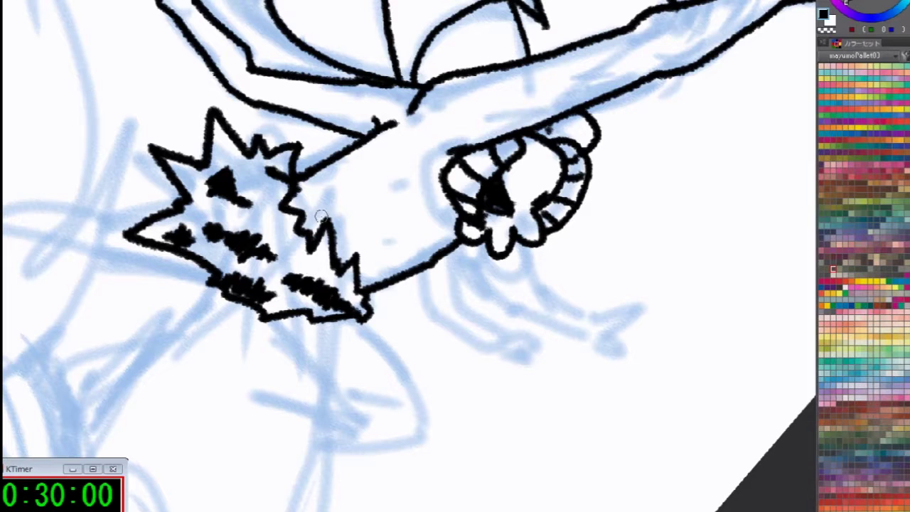
# Ink the slim leg extending sideways from the fur and ending in a long pointed foot
pyautogui.moveTo(351, 343); pyautogui.dragTo(715, 366)
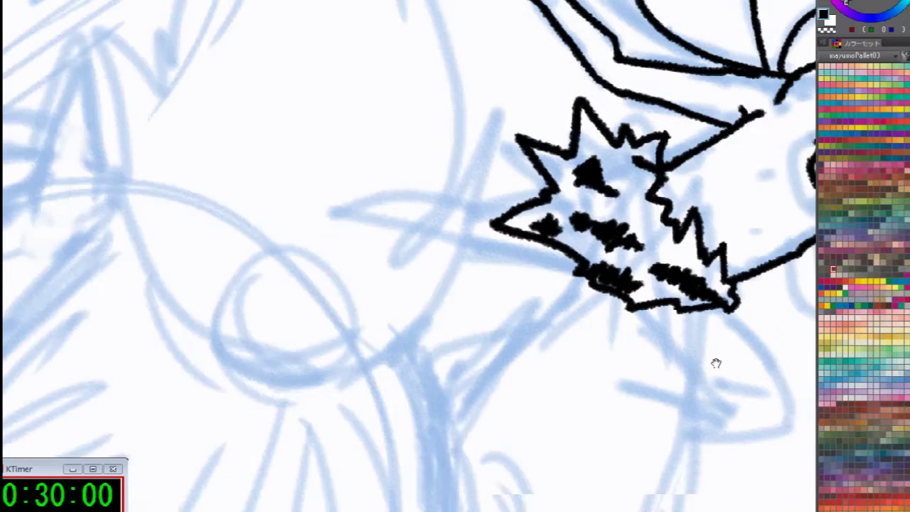
pyautogui.moveTo(547, 189); pyautogui.dragTo(453, 208)
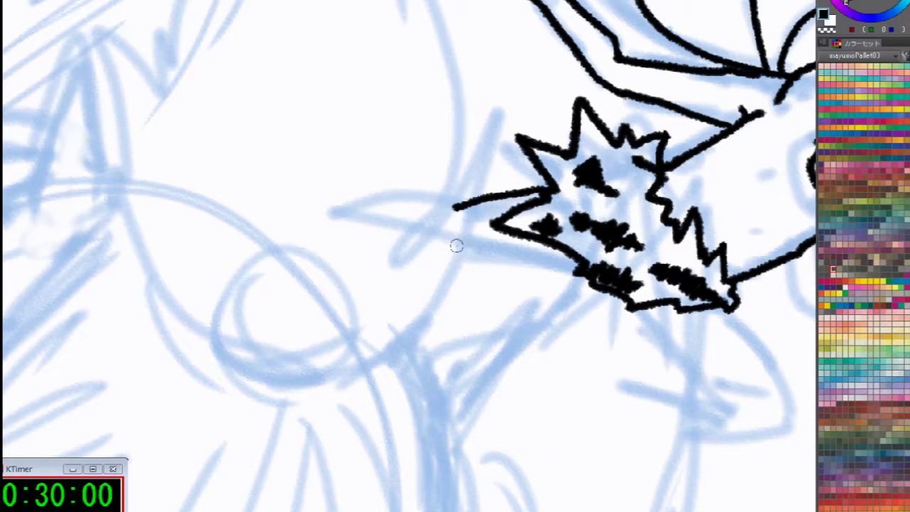
pyautogui.moveTo(459, 244); pyautogui.dragTo(574, 263)
pyautogui.moveTo(450, 191)
pyautogui.mouseDown()
pyautogui.moveTo(365, 197)
pyautogui.moveTo(334, 210)
pyautogui.moveTo(455, 242)
pyautogui.mouseUp()
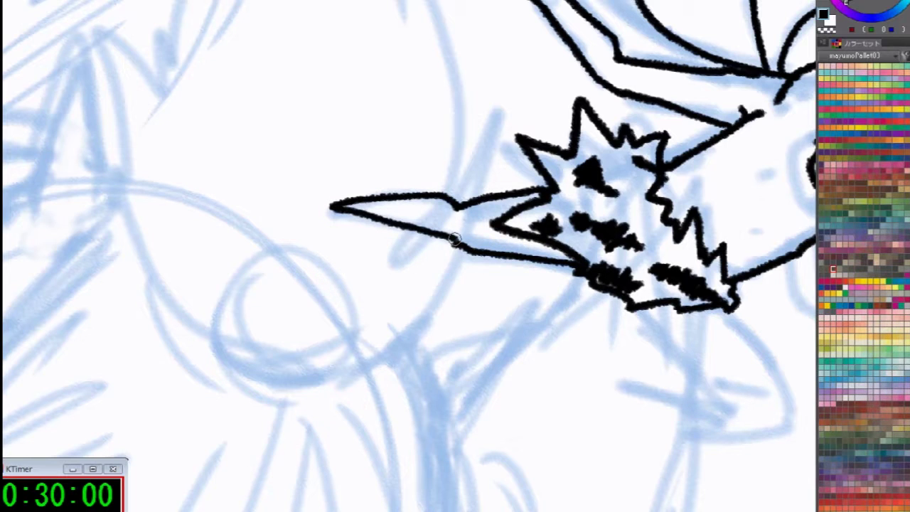
pyautogui.moveTo(602, 332); pyautogui.dragTo(580, 226)
pyautogui.moveTo(583, 187); pyautogui.dragTo(658, 287)
pyautogui.hotkey('ctrl', 'z')
pyautogui.moveTo(586, 178)
pyautogui.mouseDown()
pyautogui.moveTo(636, 243)
pyautogui.moveTo(646, 287)
pyautogui.mouseUp()
pyautogui.moveTo(496, 174)
pyautogui.mouseDown()
pyautogui.moveTo(583, 259)
pyautogui.moveTo(534, 231)
pyautogui.moveTo(477, 224)
pyautogui.moveTo(580, 296)
pyautogui.moveTo(630, 294)
pyautogui.moveTo(642, 234)
pyautogui.mouseUp()
pyautogui.moveTo(602, 190)
pyautogui.mouseDown()
pyautogui.moveTo(561, 159)
pyautogui.moveTo(625, 282)
pyautogui.mouseUp()
pyautogui.hotkey('ctrl', 'z')
pyautogui.hotkey('ctrl', 'z')
pyautogui.hotkey('ctrl', 'z')
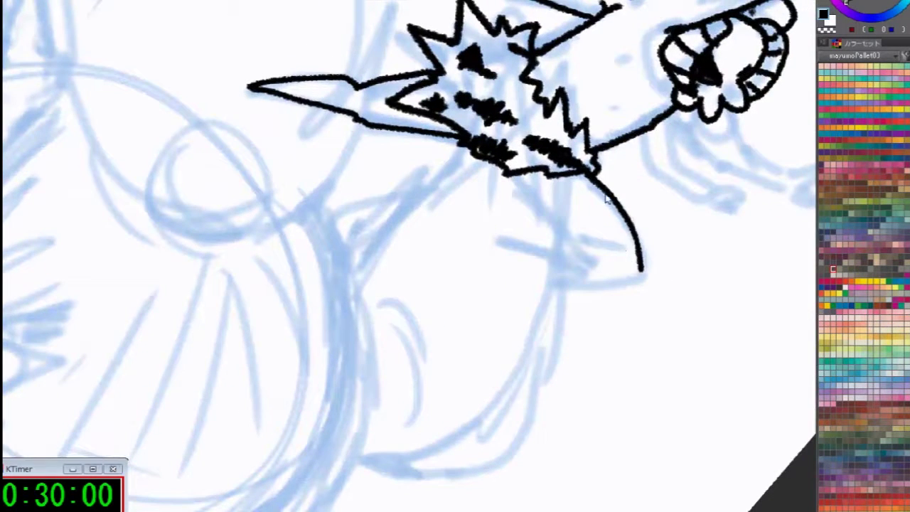
pyautogui.hotkey('ctrl', 'z')
# Ink the folded leg beneath the spiky hip fur, with the lower leg tapering to a point
pyautogui.moveTo(591, 176)
pyautogui.mouseDown()
pyautogui.moveTo(631, 252)
pyautogui.moveTo(604, 268)
pyautogui.moveTo(489, 234)
pyautogui.mouseUp()
pyautogui.moveTo(506, 169)
pyautogui.mouseDown()
pyautogui.moveTo(557, 224)
pyautogui.moveTo(509, 202)
pyautogui.moveTo(464, 212)
pyautogui.moveTo(510, 240)
pyautogui.mouseUp()
pyautogui.scroll(-5, 532, 243)
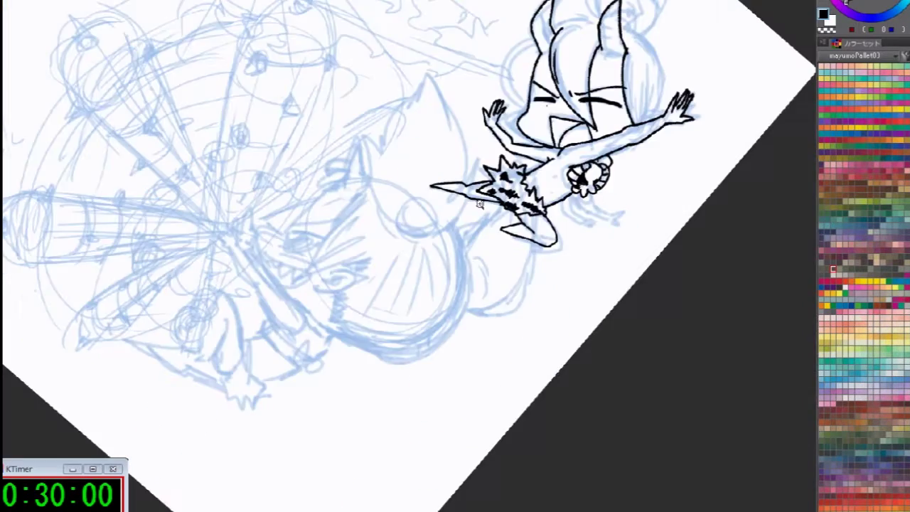
# Ink the two thin bent limbs with forked ends trailing from the round ornament under the outstretched arm
pyautogui.scroll(1, 531, 244)
pyautogui.scroll(5, 529, 190)
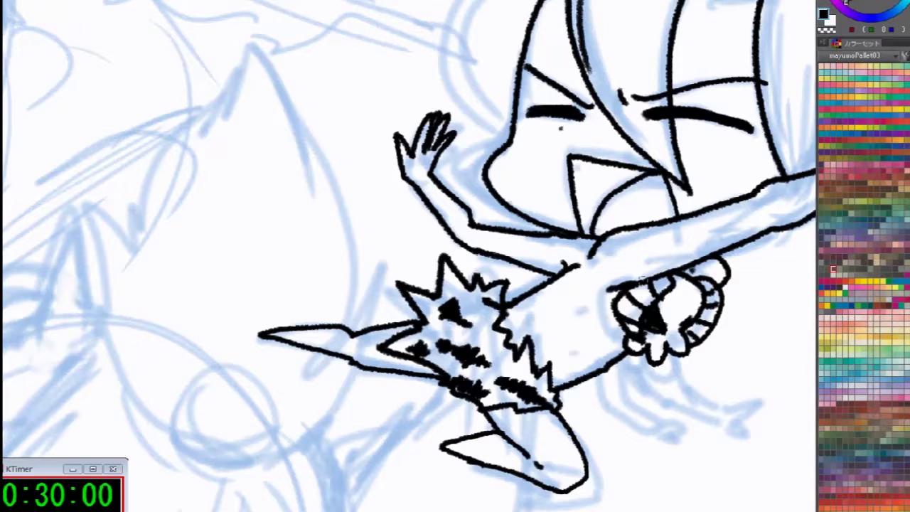
pyautogui.scroll(3, 645, 286)
pyautogui.moveTo(507, 284); pyautogui.dragTo(542, 346)
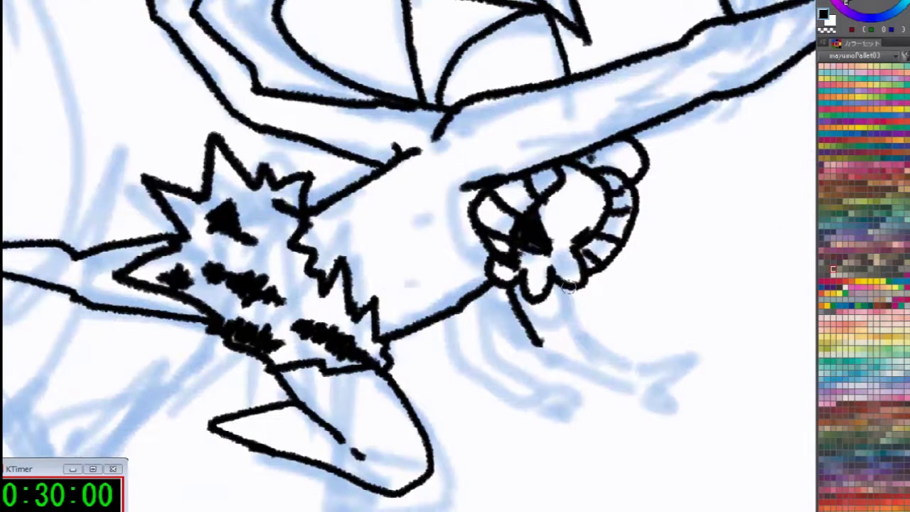
pyautogui.moveTo(568, 289)
pyautogui.mouseDown()
pyautogui.moveTo(574, 335)
pyautogui.moveTo(557, 357)
pyautogui.mouseUp()
pyautogui.moveTo(573, 319); pyautogui.dragTo(643, 364)
pyautogui.moveTo(551, 355)
pyautogui.mouseDown()
pyautogui.moveTo(630, 375)
pyautogui.moveTo(679, 340)
pyautogui.moveTo(654, 381)
pyautogui.moveTo(626, 374)
pyautogui.mouseUp()
pyautogui.moveTo(461, 309); pyautogui.dragTo(460, 336)
pyautogui.moveTo(492, 290); pyautogui.dragTo(483, 362)
pyautogui.moveTo(460, 333)
pyautogui.mouseDown()
pyautogui.moveTo(466, 363)
pyautogui.moveTo(511, 374)
pyautogui.mouseUp()
pyautogui.moveTo(511, 375)
pyautogui.mouseDown()
pyautogui.moveTo(489, 377)
pyautogui.moveTo(492, 390)
pyautogui.mouseUp()
pyautogui.moveTo(492, 390)
pyautogui.mouseDown()
pyautogui.moveTo(466, 361)
pyautogui.moveTo(482, 401)
pyautogui.mouseUp()
# Ink the rounded hair lock beside the face and add strand lines inside it and the central forelock
pyautogui.scroll(-5, 467, 358)
pyautogui.scroll(5, 481, 402)
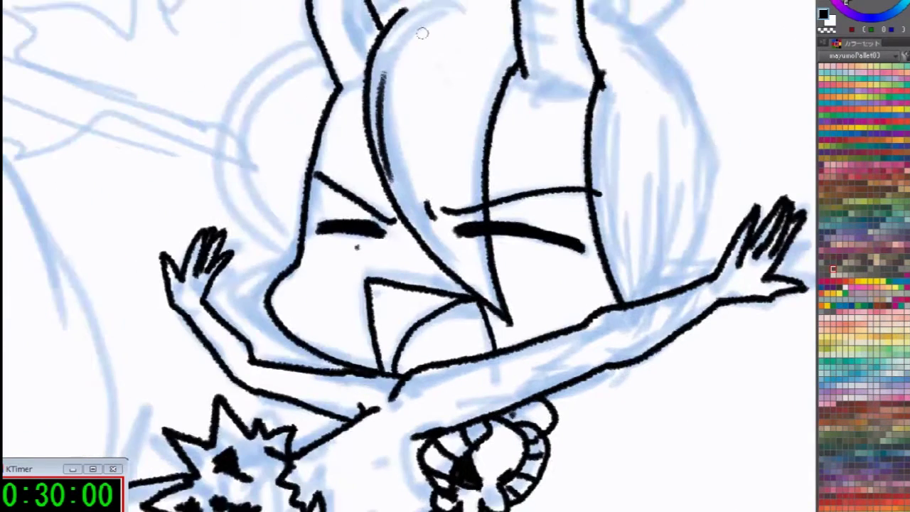
pyautogui.moveTo(315, 32)
pyautogui.mouseDown()
pyautogui.moveTo(239, 93)
pyautogui.moveTo(274, 251)
pyautogui.moveTo(292, 263)
pyautogui.mouseUp()
pyautogui.moveTo(252, 96); pyautogui.dragTo(255, 214)
pyautogui.moveTo(268, 138)
pyautogui.mouseDown()
pyautogui.moveTo(295, 248)
pyautogui.moveTo(306, 254)
pyautogui.mouseUp()
pyautogui.moveTo(549, 210); pyautogui.dragTo(543, 296)
pyautogui.moveTo(419, 156); pyautogui.dragTo(413, 223)
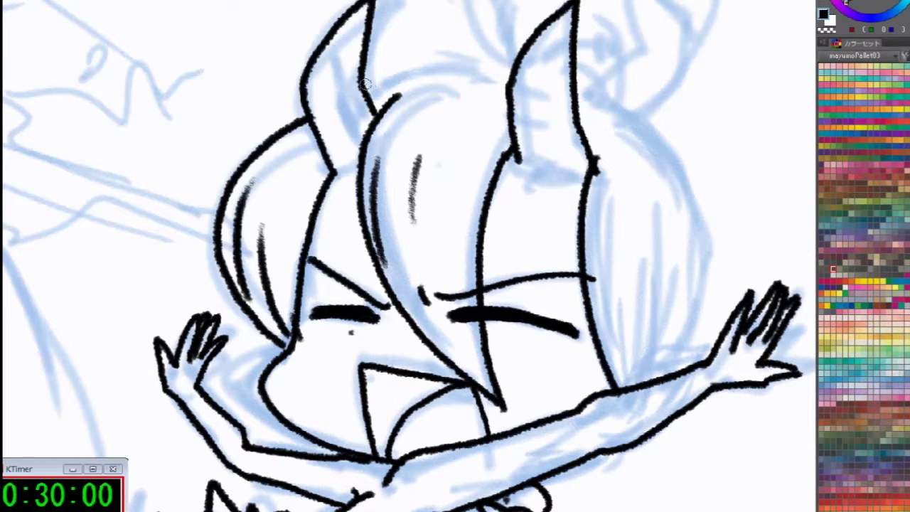
# Ink the head top between the horns, the strands of the far side lock and the pointed ear
pyautogui.moveTo(364, 89)
pyautogui.mouseDown()
pyautogui.moveTo(469, 70)
pyautogui.moveTo(498, 77)
pyautogui.mouseUp()
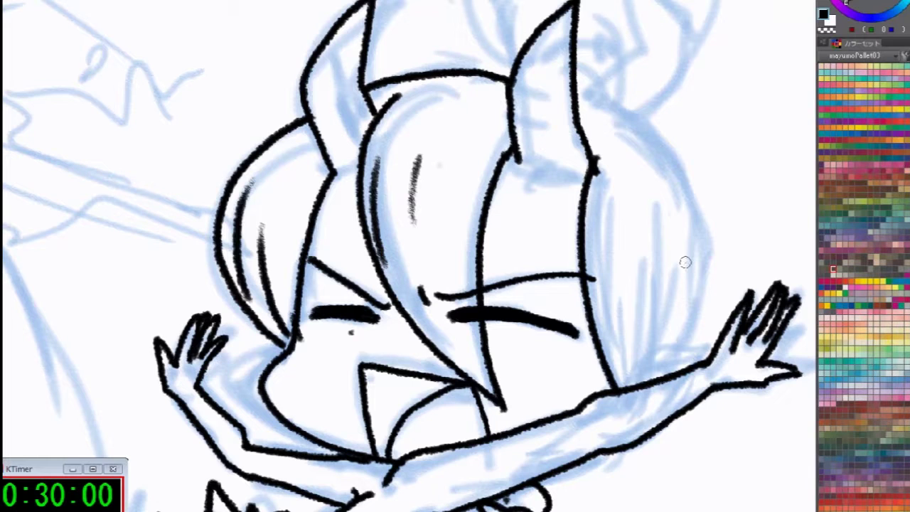
pyautogui.moveTo(676, 226); pyautogui.dragTo(651, 378)
pyautogui.moveTo(616, 212); pyautogui.dragTo(625, 372)
pyautogui.moveTo(601, 240); pyautogui.dragTo(628, 373)
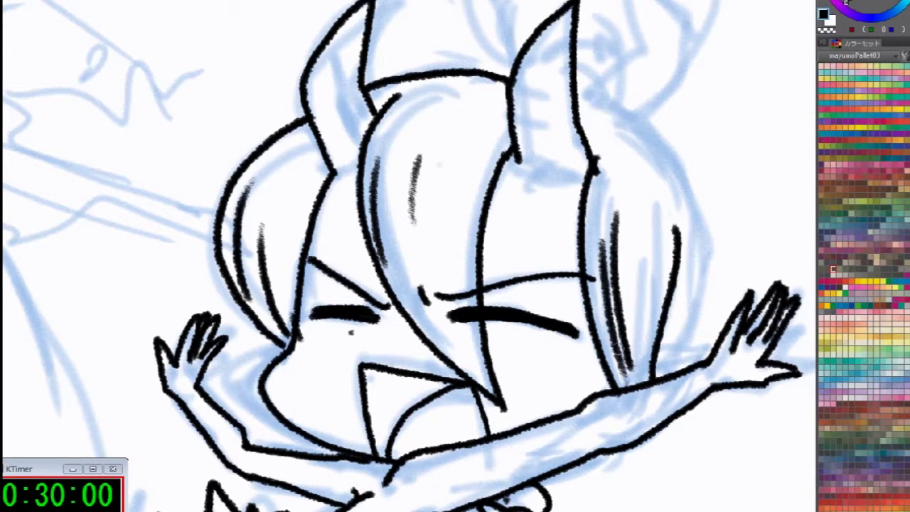
pyautogui.moveTo(663, 344)
pyautogui.mouseDown()
pyautogui.moveTo(711, 327)
pyautogui.moveTo(680, 368)
pyautogui.moveTo(660, 364)
pyautogui.moveTo(655, 376)
pyautogui.mouseUp()
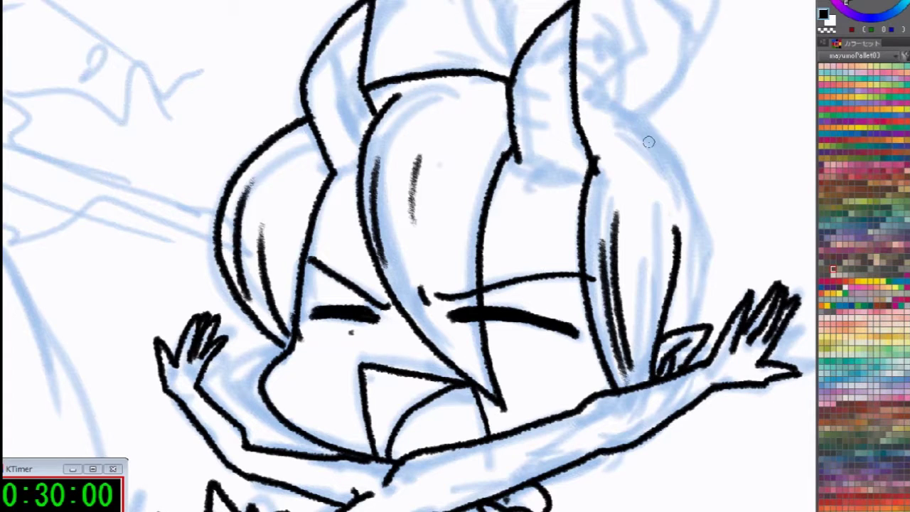
# Ink the hair's rounded outer contour in one sweep from the larger front horn down to the ear, redoing it until smooth
pyautogui.moveTo(574, 90)
pyautogui.mouseDown()
pyautogui.moveTo(649, 118)
pyautogui.moveTo(703, 202)
pyautogui.mouseUp()
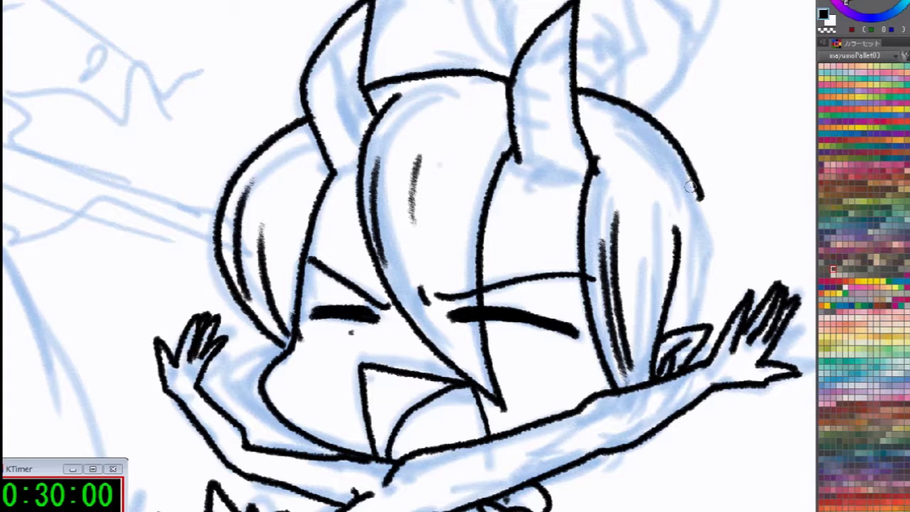
pyautogui.hotkey('ctrl', 'z')
pyautogui.moveTo(574, 92)
pyautogui.mouseDown()
pyautogui.moveTo(672, 153)
pyautogui.moveTo(696, 246)
pyautogui.moveTo(671, 331)
pyautogui.mouseUp()
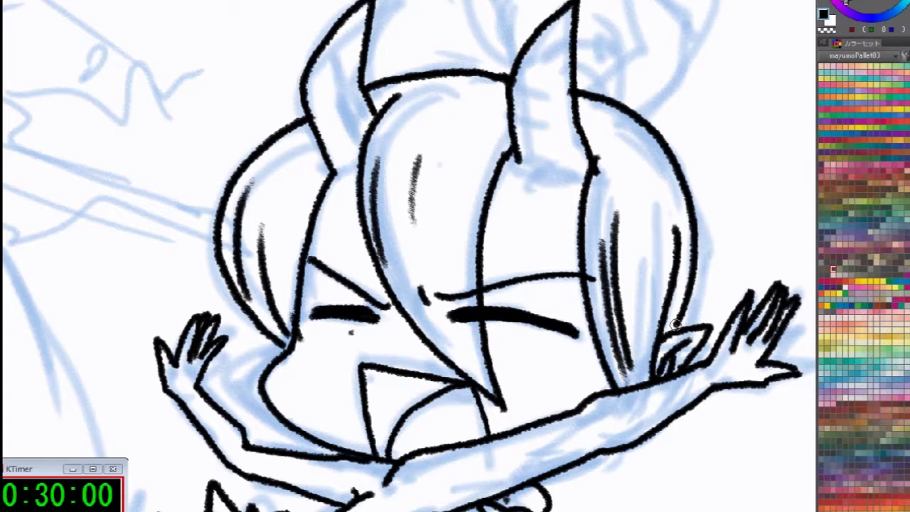
pyautogui.hotkey('ctrl', 'z')
pyautogui.moveTo(574, 91)
pyautogui.mouseDown()
pyautogui.moveTo(661, 137)
pyautogui.moveTo(699, 231)
pyautogui.moveTo(678, 327)
pyautogui.mouseUp()
# Add short ridge marks along the inner edges of both front horns
pyautogui.moveTo(550, 177)
pyautogui.mouseDown()
pyautogui.moveTo(582, 167)
pyautogui.moveTo(567, 119)
pyautogui.mouseUp()
pyautogui.moveTo(547, 64)
pyautogui.mouseDown()
pyautogui.moveTo(555, 65)
pyautogui.moveTo(560, 44)
pyautogui.mouseUp()
pyautogui.moveTo(346, 48); pyautogui.dragTo(359, 51)
pyautogui.moveTo(348, 171); pyautogui.dragTo(356, 171)
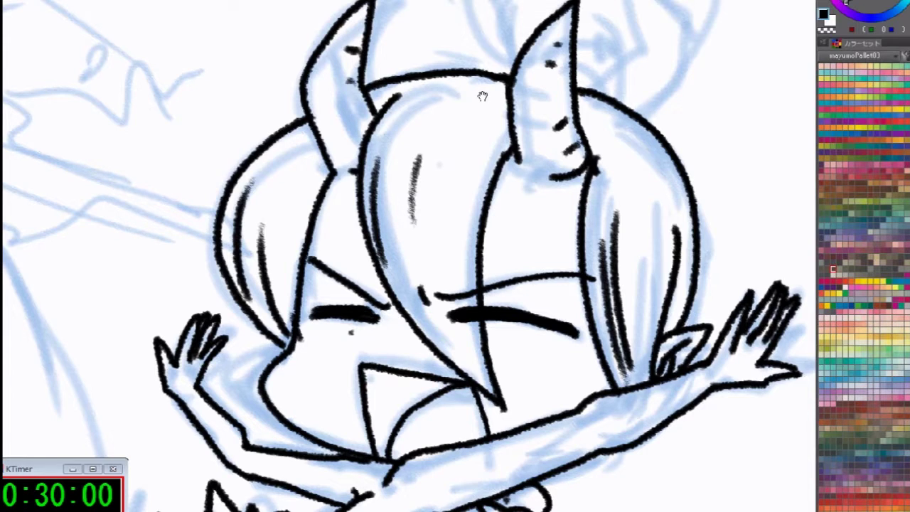
# Ink the pair of curved claw-shaped pieces behind the larger horn and the small arcs between them
pyautogui.moveTo(548, 37); pyautogui.dragTo(485, 256)
pyautogui.moveTo(491, 153)
pyautogui.mouseDown()
pyautogui.moveTo(432, 249)
pyautogui.moveTo(448, 292)
pyautogui.moveTo(409, 191)
pyautogui.moveTo(491, 149)
pyautogui.mouseUp()
pyautogui.hotkey('ctrl', 'z')
pyautogui.moveTo(413, 171)
pyautogui.mouseDown()
pyautogui.moveTo(417, 279)
pyautogui.moveTo(437, 293)
pyautogui.mouseUp()
pyautogui.moveTo(547, 155)
pyautogui.mouseDown()
pyautogui.moveTo(573, 191)
pyautogui.moveTo(528, 300)
pyautogui.mouseUp()
pyautogui.moveTo(550, 155)
pyautogui.mouseDown()
pyautogui.moveTo(619, 193)
pyautogui.moveTo(578, 277)
pyautogui.moveTo(547, 313)
pyautogui.mouseUp()
pyautogui.moveTo(515, 237)
pyautogui.mouseDown()
pyautogui.moveTo(551, 258)
pyautogui.moveTo(533, 285)
pyautogui.mouseUp()
pyautogui.moveTo(519, 296); pyautogui.dragTo(524, 298)
pyautogui.moveTo(466, 147); pyautogui.dragTo(522, 286)
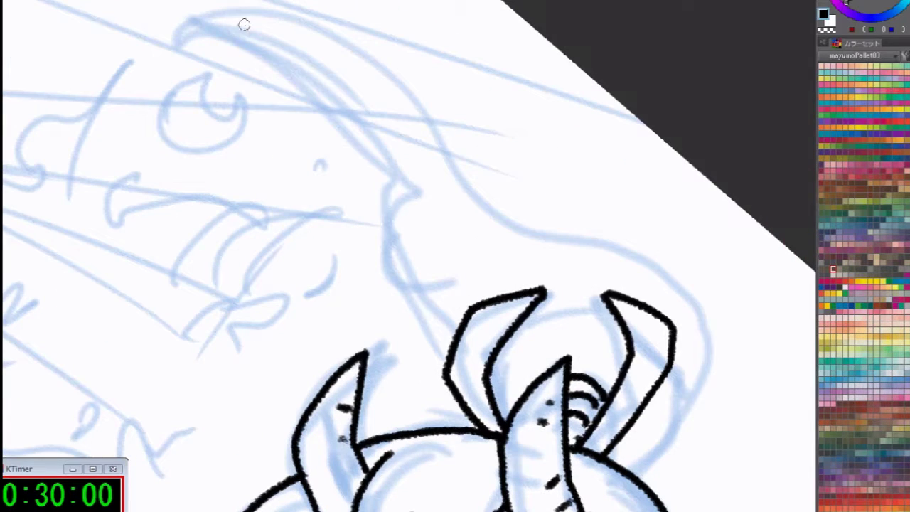
# Ink the long S-curved ponytail outline sweeping from the head to a pointed tip, redrawing its inner edge
pyautogui.moveTo(191, 20)
pyautogui.mouseDown()
pyautogui.moveTo(433, 97)
pyautogui.moveTo(647, 274)
pyautogui.moveTo(684, 429)
pyautogui.moveTo(636, 466)
pyautogui.mouseUp()
pyautogui.moveTo(202, 27)
pyautogui.mouseDown()
pyautogui.moveTo(313, 81)
pyautogui.moveTo(373, 274)
pyautogui.moveTo(432, 321)
pyautogui.moveTo(442, 349)
pyautogui.mouseUp()
pyautogui.moveTo(588, 292); pyautogui.dragTo(597, 355)
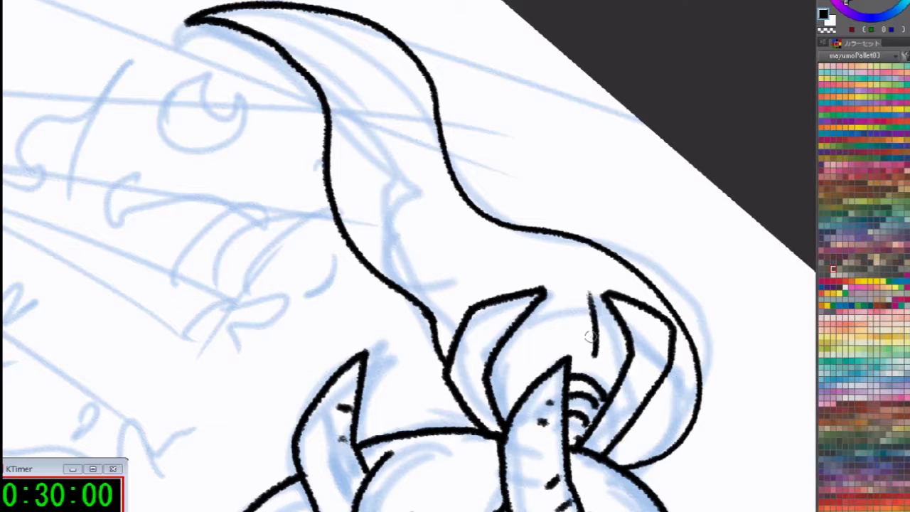
pyautogui.hotkey('ctrl', 'z')
pyautogui.hotkey('ctrl', 'z')
pyautogui.hotkey('ctrl', 'z')
pyautogui.moveTo(189, 20)
pyautogui.mouseDown()
pyautogui.moveTo(336, 110)
pyautogui.moveTo(366, 251)
pyautogui.moveTo(432, 353)
pyautogui.mouseUp()
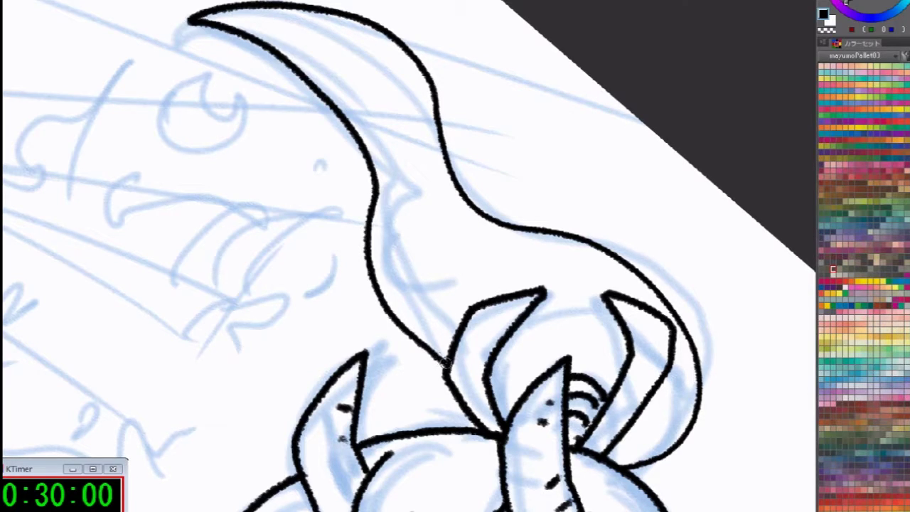
# Add long flowing strand lines and short accent marks inside the ponytail
pyautogui.moveTo(602, 347); pyautogui.dragTo(597, 363)
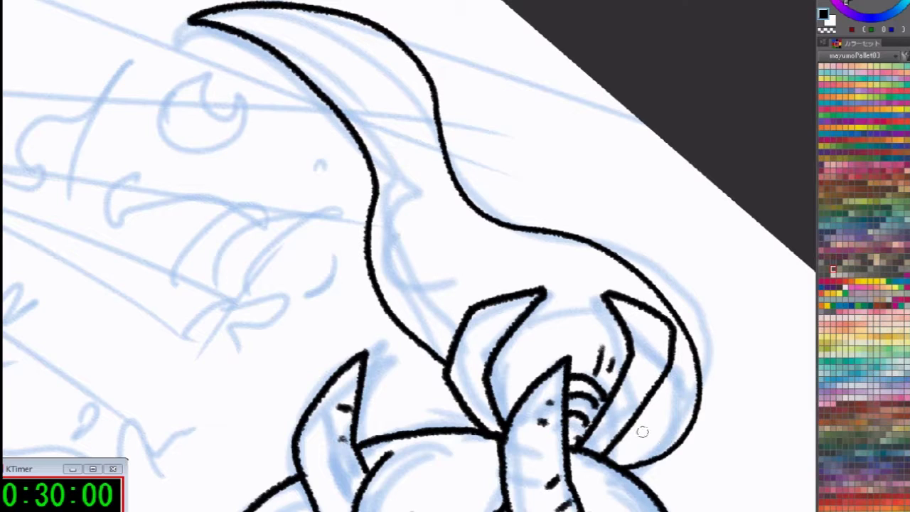
pyautogui.moveTo(657, 416)
pyautogui.mouseDown()
pyautogui.moveTo(691, 410)
pyautogui.moveTo(689, 430)
pyautogui.mouseUp()
pyautogui.moveTo(595, 326); pyautogui.dragTo(541, 231)
pyautogui.moveTo(499, 258)
pyautogui.mouseDown()
pyautogui.moveTo(478, 248)
pyautogui.moveTo(320, 13)
pyautogui.mouseUp()
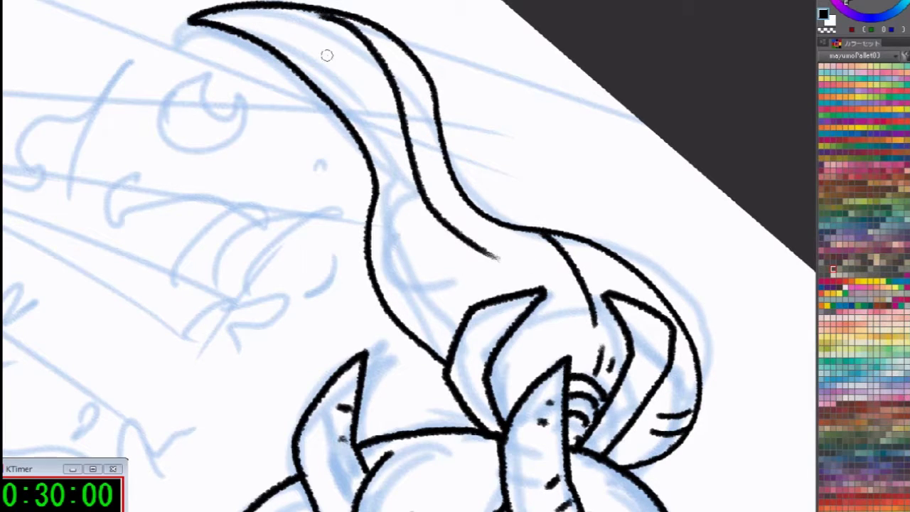
pyautogui.moveTo(364, 103); pyautogui.dragTo(433, 325)
pyautogui.click(447, 313)
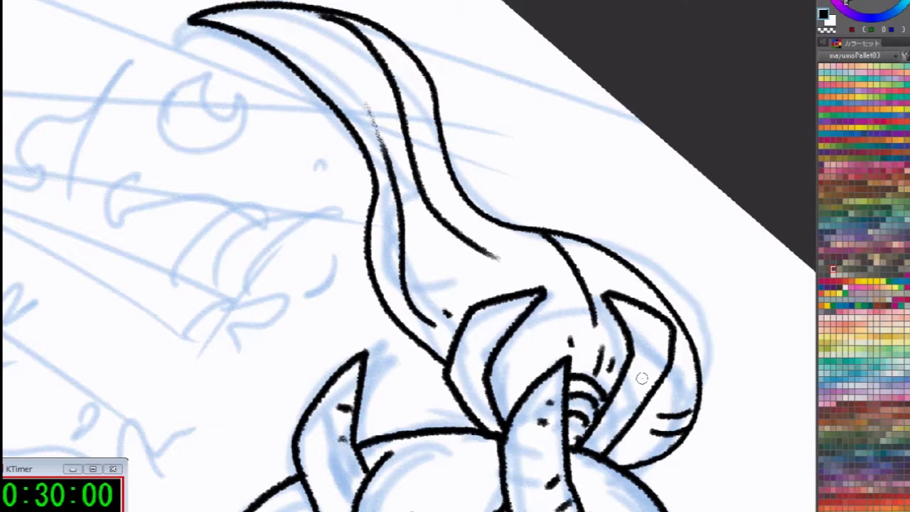
# Add more strand lines inside the horned character's large forelock
pyautogui.hotkey('ctrl', '@')
pyautogui.scroll(-4, 590, 390)
pyautogui.moveTo(576, 511); pyautogui.dragTo(583, 350)
pyautogui.keyDown('ctrl'); pyautogui.click(594, 382); pyautogui.keyUp('ctrl')
pyautogui.keyDown('ctrl'); pyautogui.click(616, 442); pyautogui.keyUp('ctrl')
pyautogui.moveTo(778, 222); pyautogui.dragTo(521, 432)
pyautogui.keyDown('ctrl'); pyautogui.click(522, 435); pyautogui.keyUp('ctrl')
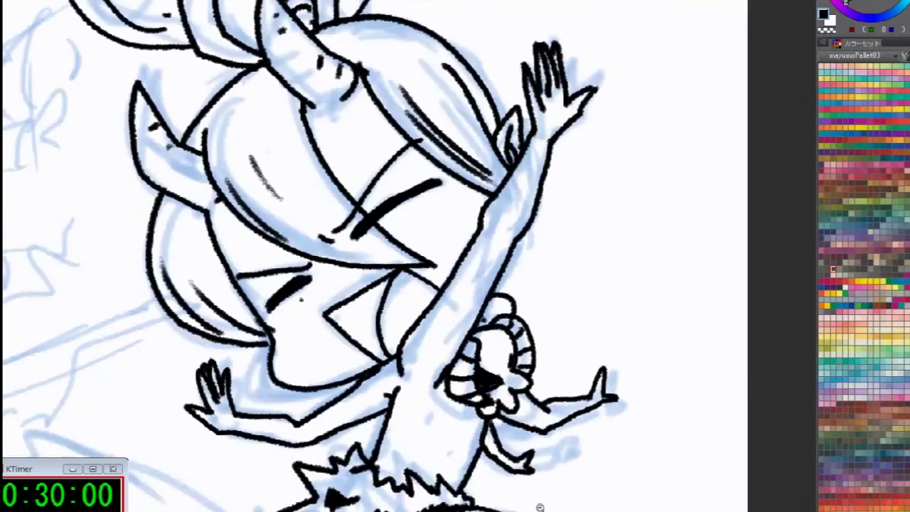
pyautogui.keyDown('ctrl'); pyautogui.click(538, 507); pyautogui.keyUp('ctrl')
pyautogui.moveTo(248, 103); pyautogui.dragTo(310, 180)
pyautogui.moveTo(292, 149); pyautogui.dragTo(307, 171)
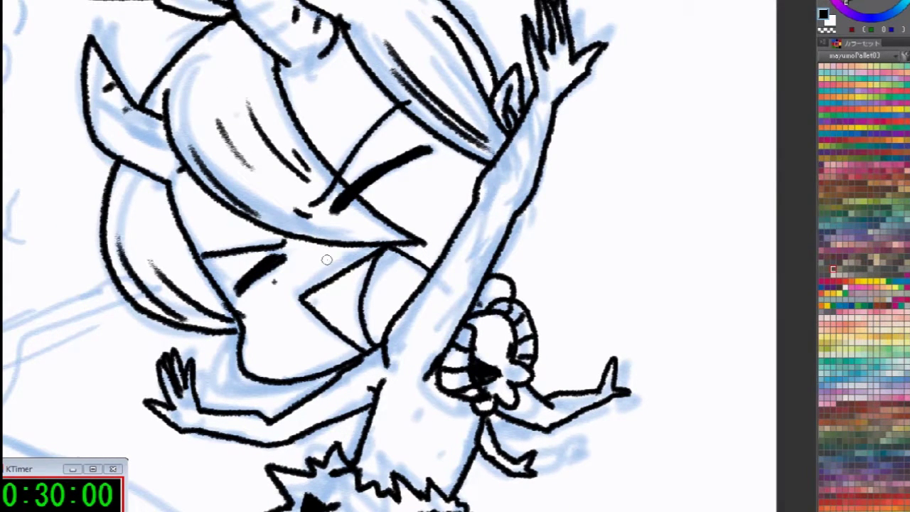
pyautogui.moveTo(307, 226); pyautogui.dragTo(356, 229)
# Examine the sketch of the leaping headband character and the reference sheet with its front, back and side views
pyautogui.moveTo(196, 412)
pyautogui.mouseDown()
pyautogui.moveTo(506, 421)
pyautogui.moveTo(509, 511)
pyautogui.mouseUp()
pyautogui.moveTo(458, 270); pyautogui.dragTo(453, 278)
pyautogui.moveTo(434, 341); pyautogui.dragTo(656, 265)
pyautogui.moveTo(386, 449); pyautogui.dragTo(759, 347)
pyautogui.moveTo(540, 346); pyautogui.dragTo(770, 310)
pyautogui.moveTo(462, 363)
pyautogui.mouseDown()
pyautogui.moveTo(607, 361)
pyautogui.moveTo(630, 413)
pyautogui.mouseUp()
pyautogui.keyDown('ctrl'); pyautogui.click(648, 441); pyautogui.keyUp('ctrl')
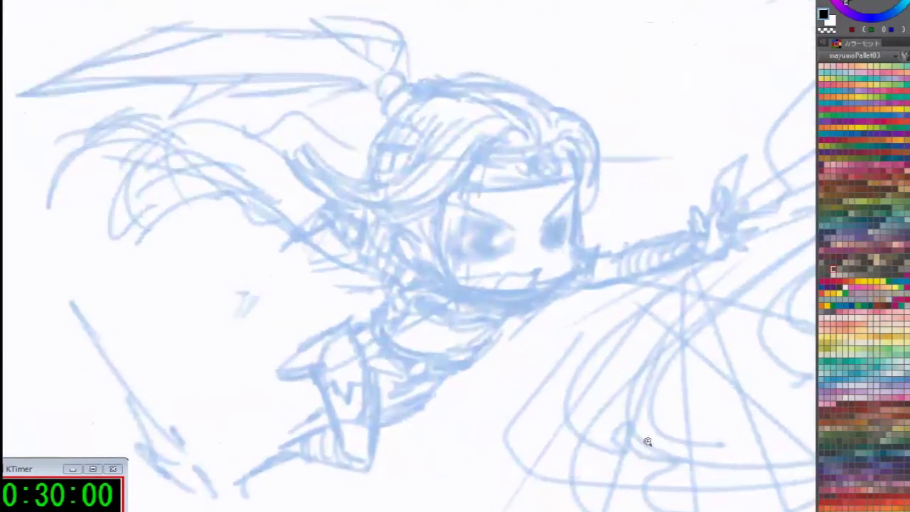
pyautogui.keyDown('ctrl'); pyautogui.click(648, 442); pyautogui.keyUp('ctrl')
pyautogui.moveTo(563, 391); pyautogui.dragTo(673, 402)
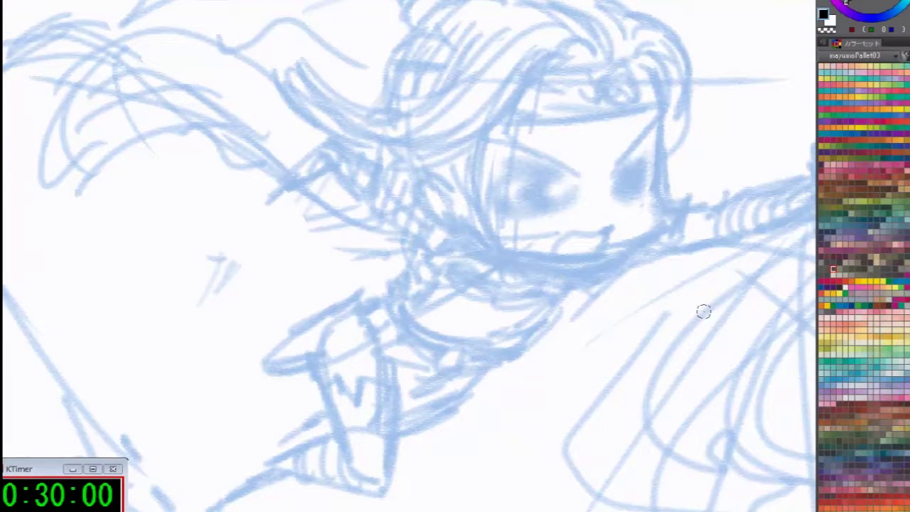
pyautogui.hotkey('ctrl', 'Tab')
pyautogui.moveTo(653, 371); pyautogui.dragTo(582, 318)
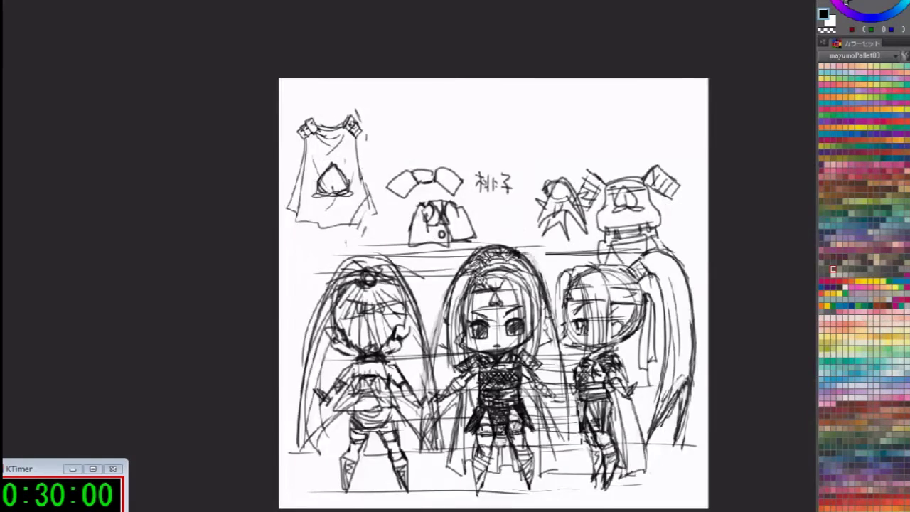
pyautogui.scroll(5, 535, 367)
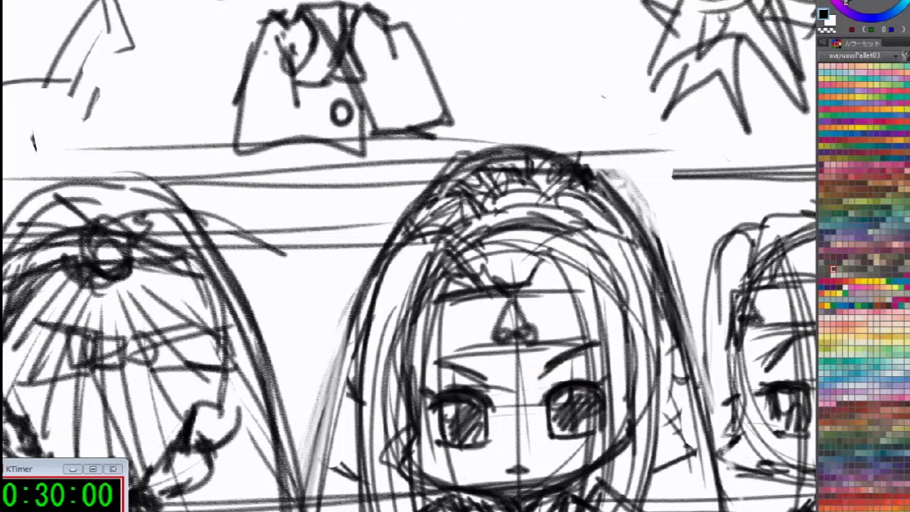
pyautogui.hotkey('ctrl', 'Tab')
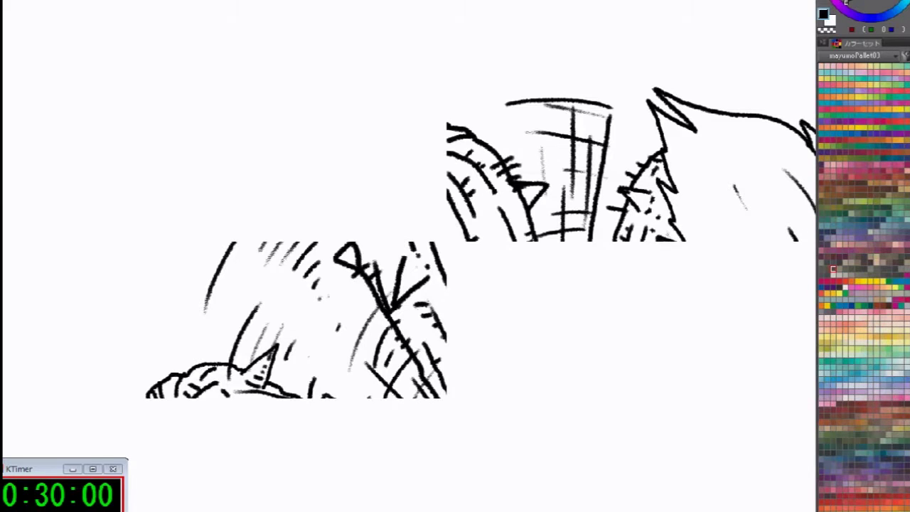
# Mirror the canvas view and ink the headband character's face contour from temple through rounded cheek to jaw
pyautogui.press('Delete')
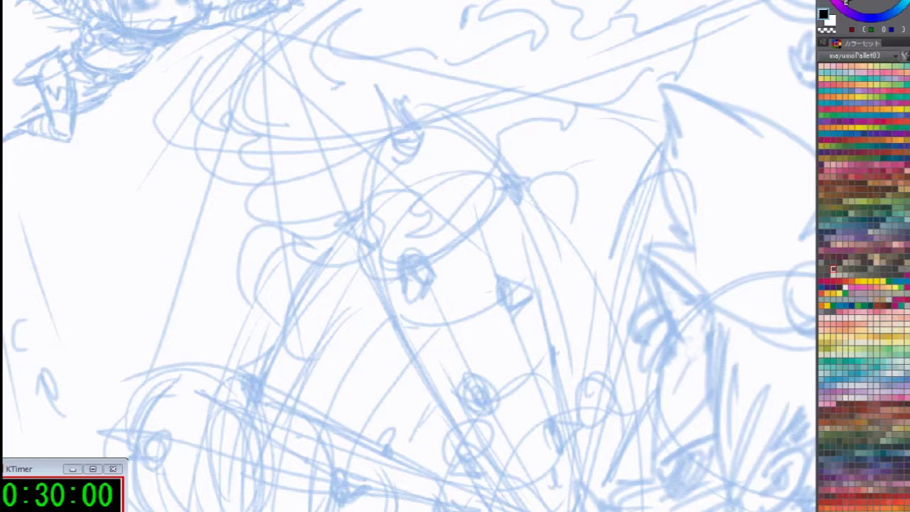
pyautogui.moveTo(276, 285)
pyautogui.mouseDown()
pyautogui.moveTo(510, 374)
pyautogui.moveTo(538, 446)
pyautogui.mouseUp()
pyautogui.moveTo(412, 126); pyautogui.dragTo(602, 415)
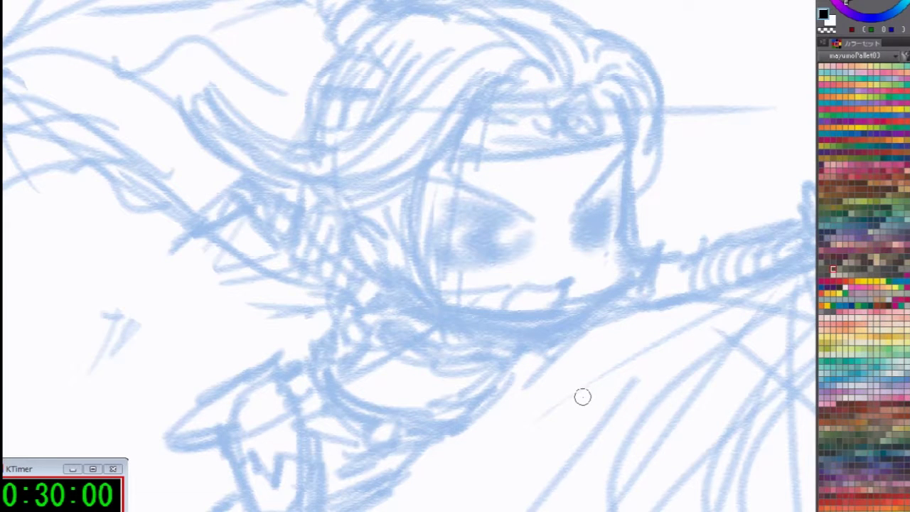
pyautogui.press('h')
pyautogui.moveTo(524, 392)
pyautogui.mouseDown()
pyautogui.moveTo(696, 378)
pyautogui.moveTo(696, 419)
pyautogui.mouseUp()
pyautogui.moveTo(359, 222); pyautogui.dragTo(526, 353)
pyautogui.moveTo(349, 137); pyautogui.dragTo(334, 306)
pyautogui.hotkey('ctrl', 'z')
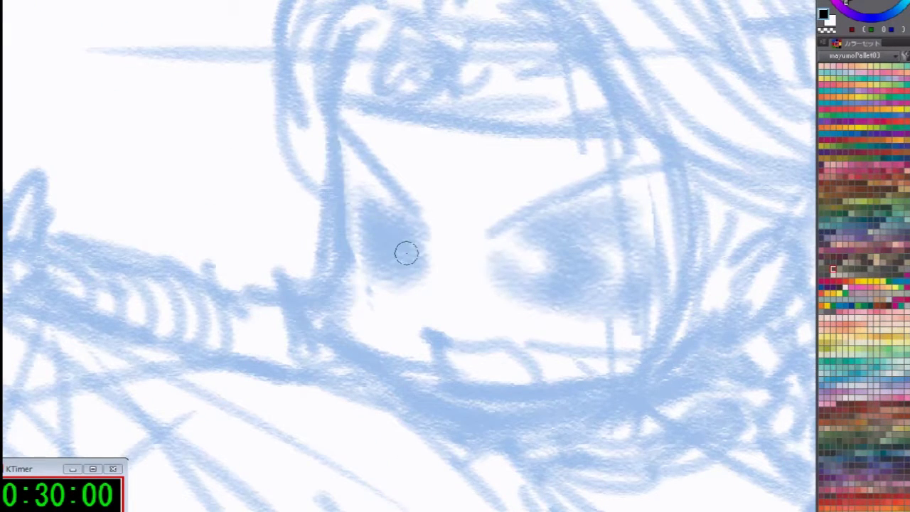
pyautogui.moveTo(337, 137)
pyautogui.mouseDown()
pyautogui.moveTo(338, 286)
pyautogui.moveTo(401, 370)
pyautogui.moveTo(458, 380)
pyautogui.moveTo(657, 367)
pyautogui.mouseUp()
# Ink the narrower eye's curved upper lash line and the slanted brow meeting it
pyautogui.moveTo(350, 193); pyautogui.dragTo(421, 262)
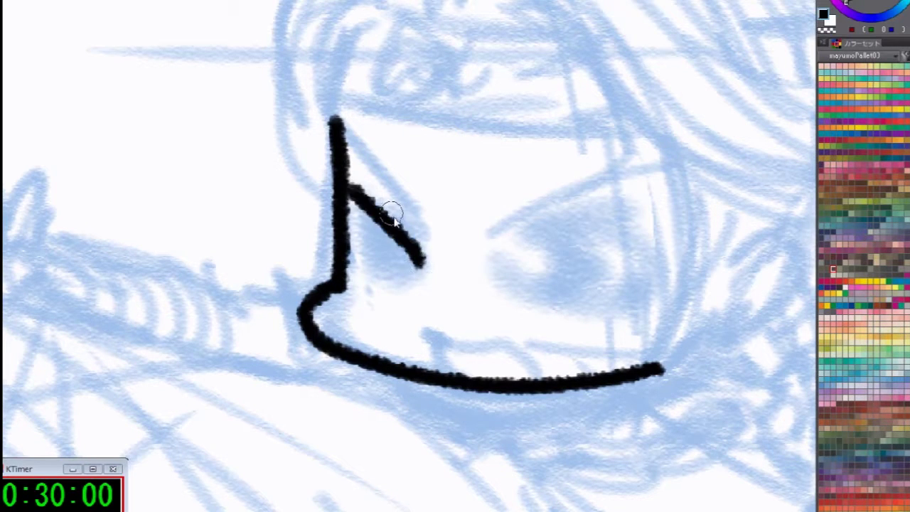
pyautogui.hotkey('ctrl', 'z')
pyautogui.moveTo(350, 201)
pyautogui.mouseDown()
pyautogui.moveTo(373, 205)
pyautogui.moveTo(412, 246)
pyautogui.mouseUp()
pyautogui.hotkey('ctrl', 'z')
pyautogui.moveTo(356, 193)
pyautogui.mouseDown()
pyautogui.moveTo(399, 212)
pyautogui.moveTo(349, 202)
pyautogui.moveTo(419, 241)
pyautogui.mouseUp()
pyautogui.moveTo(334, 121); pyautogui.dragTo(430, 249)
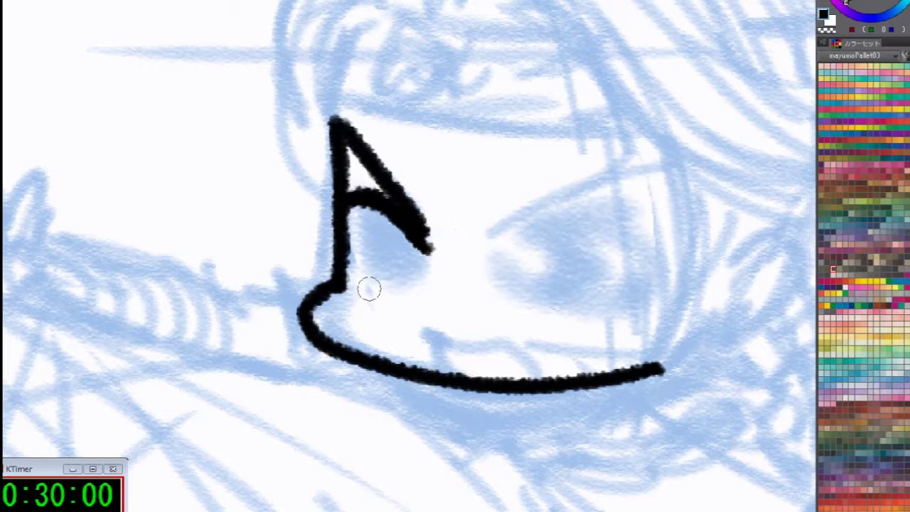
# Ink the narrower eye's lower frame and its dark pupil with a small highlight ring
pyautogui.moveTo(351, 211)
pyautogui.mouseDown()
pyautogui.moveTo(345, 255)
pyautogui.moveTo(417, 276)
pyautogui.mouseUp()
pyautogui.hotkey('ctrl', 'z')
pyautogui.moveTo(356, 277)
pyautogui.mouseDown()
pyautogui.moveTo(419, 286)
pyautogui.moveTo(430, 231)
pyautogui.mouseUp()
pyautogui.moveTo(357, 204); pyautogui.dragTo(363, 278)
pyautogui.moveTo(360, 233)
pyautogui.mouseDown()
pyautogui.moveTo(391, 229)
pyautogui.moveTo(351, 258)
pyautogui.mouseUp()
# Ink the wider eye with a slanted brow, curved upper lid, squared lower frame and rounded pupil
pyautogui.moveTo(546, 241)
pyautogui.mouseDown()
pyautogui.moveTo(468, 234)
pyautogui.moveTo(593, 147)
pyautogui.mouseUp()
pyautogui.hotkey('ctrl', 'z')
pyautogui.moveTo(423, 226); pyautogui.dragTo(590, 146)
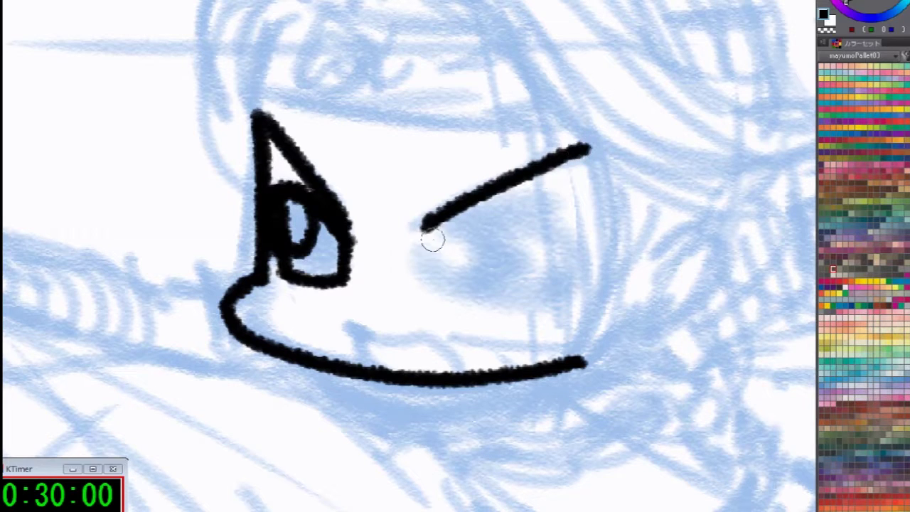
pyautogui.moveTo(474, 203); pyautogui.dragTo(578, 229)
pyautogui.moveTo(436, 277)
pyautogui.mouseDown()
pyautogui.moveTo(556, 279)
pyautogui.moveTo(525, 283)
pyautogui.moveTo(580, 290)
pyautogui.mouseUp()
pyautogui.hotkey('ctrl', 'z')
pyautogui.moveTo(569, 212); pyautogui.dragTo(570, 290)
pyautogui.moveTo(445, 214)
pyautogui.mouseDown()
pyautogui.moveTo(451, 256)
pyautogui.moveTo(475, 248)
pyautogui.moveTo(496, 204)
pyautogui.moveTo(455, 221)
pyautogui.mouseUp()
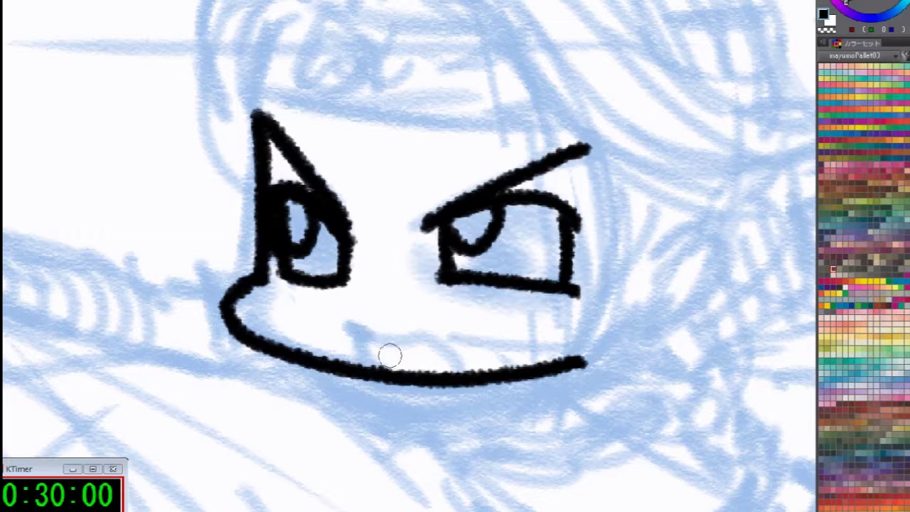
# Ink the small open mouth with a pointed fang above the jawline, redoing strokes that miss the sketch
pyautogui.moveTo(366, 314)
pyautogui.mouseDown()
pyautogui.moveTo(357, 316)
pyautogui.moveTo(377, 354)
pyautogui.moveTo(351, 326)
pyautogui.moveTo(373, 353)
pyautogui.mouseUp()
pyautogui.hotkey('ctrl', 'z')
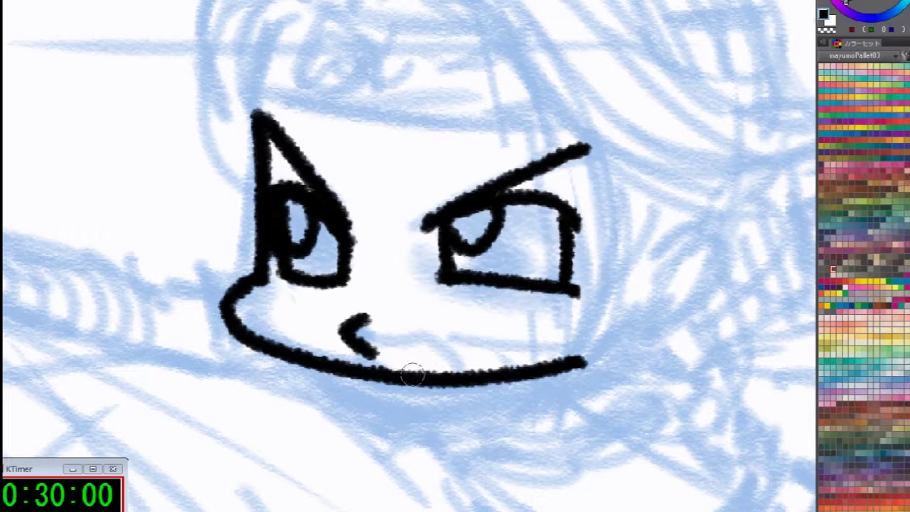
pyautogui.hotkey('ctrl', 'z')
pyautogui.moveTo(342, 322)
pyautogui.mouseDown()
pyautogui.moveTo(406, 341)
pyautogui.moveTo(427, 337)
pyautogui.mouseUp()
pyautogui.hotkey('ctrl', 'z')
pyautogui.moveTo(359, 355)
pyautogui.mouseDown()
pyautogui.moveTo(400, 330)
pyautogui.moveTo(453, 339)
pyautogui.moveTo(458, 351)
pyautogui.moveTo(431, 358)
pyautogui.moveTo(369, 359)
pyautogui.moveTo(383, 335)
pyautogui.moveTo(361, 342)
pyautogui.moveTo(368, 359)
pyautogui.moveTo(394, 357)
pyautogui.moveTo(371, 349)
pyautogui.moveTo(395, 337)
pyautogui.moveTo(437, 448)
pyautogui.mouseUp()
pyautogui.hotkey('ctrl', 'z')
pyautogui.hotkey('ctrl', 'z')
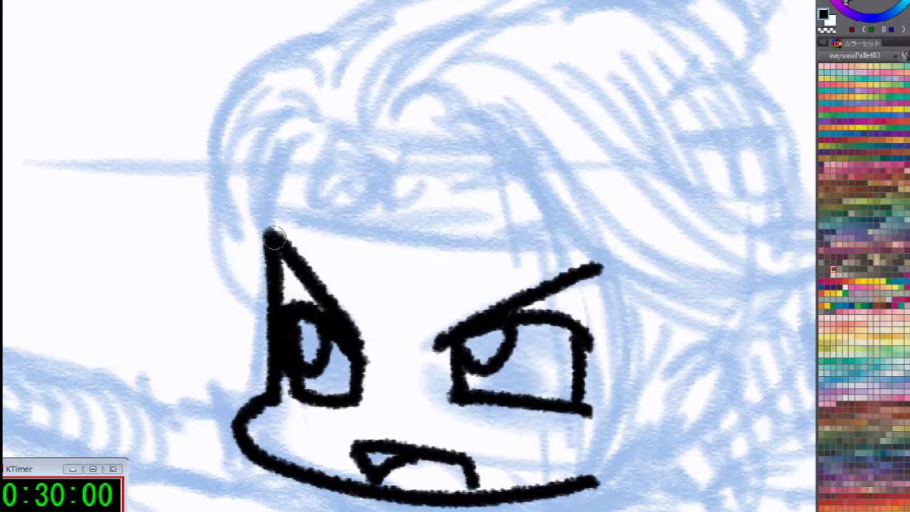
# Ink the headband across the forehead with its side edge, curved upper and lower borders, and a triangular emblem
pyautogui.moveTo(270, 238); pyautogui.dragTo(302, 119)
pyautogui.moveTo(281, 215)
pyautogui.mouseDown()
pyautogui.moveTo(433, 246)
pyautogui.moveTo(562, 241)
pyautogui.mouseUp()
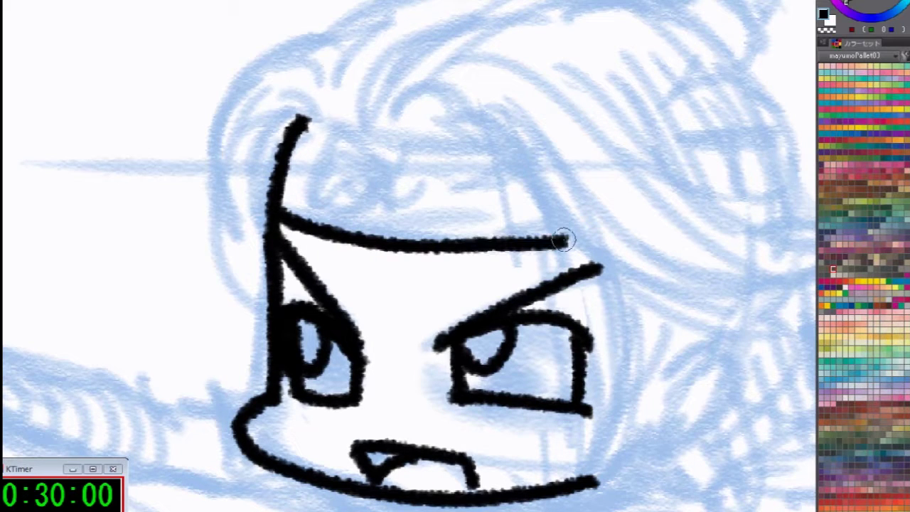
pyautogui.moveTo(302, 126); pyautogui.dragTo(512, 153)
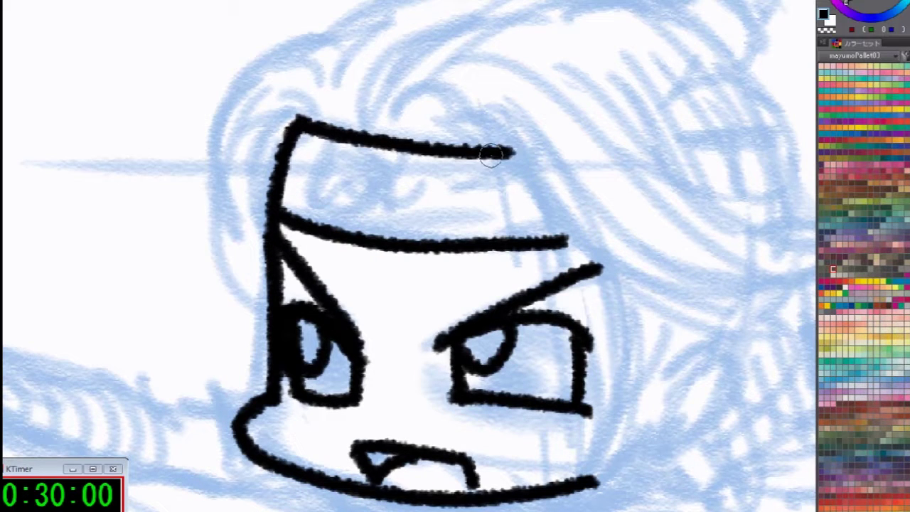
pyautogui.hotkey('ctrl', 'z')
pyautogui.moveTo(302, 121); pyautogui.dragTo(498, 140)
pyautogui.moveTo(362, 213)
pyautogui.mouseDown()
pyautogui.moveTo(410, 155)
pyautogui.moveTo(435, 217)
pyautogui.moveTo(360, 215)
pyautogui.moveTo(453, 227)
pyautogui.moveTo(408, 227)
pyautogui.mouseUp()
# Ink the long forelock sweeping over the headband with its upturned notched tip, and extend the headband's lower edge to meet it
pyautogui.moveTo(405, 132)
pyautogui.mouseDown()
pyautogui.moveTo(199, 92)
pyautogui.moveTo(257, 55)
pyautogui.moveTo(406, 197)
pyautogui.moveTo(698, 235)
pyautogui.moveTo(766, 141)
pyautogui.moveTo(703, 185)
pyautogui.mouseUp()
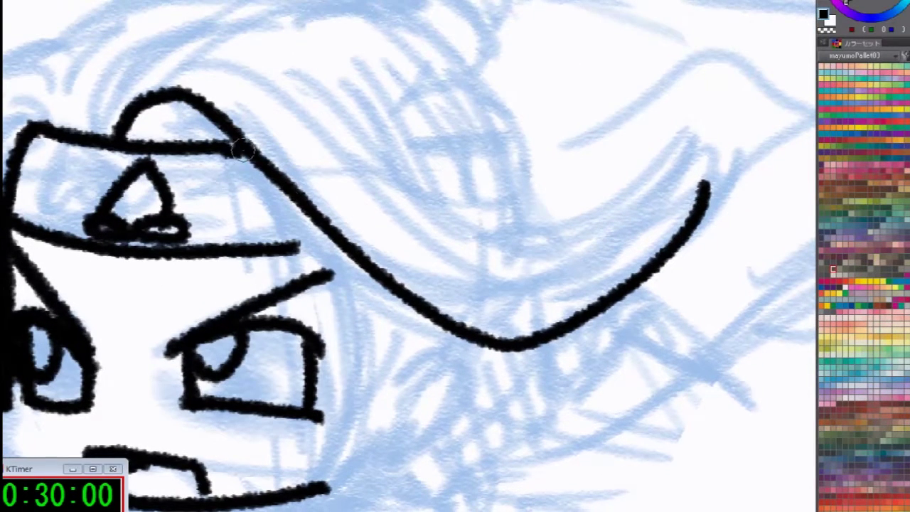
pyautogui.moveTo(294, 248); pyautogui.dragTo(327, 242)
pyautogui.moveTo(144, 141)
pyautogui.mouseDown()
pyautogui.moveTo(181, 103)
pyautogui.moveTo(213, 135)
pyautogui.mouseUp()
pyautogui.moveTo(169, 70)
pyautogui.mouseDown()
pyautogui.moveTo(261, 64)
pyautogui.moveTo(376, 127)
pyautogui.moveTo(549, 284)
pyautogui.mouseUp()
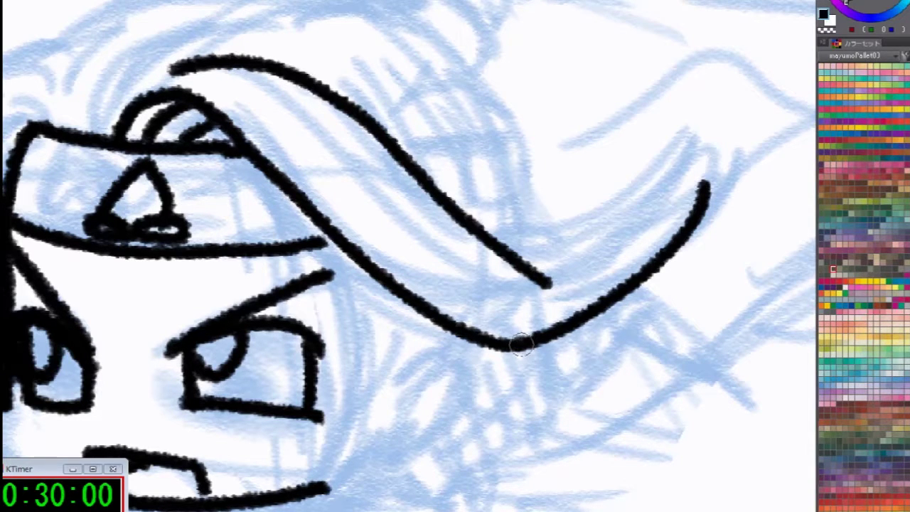
pyautogui.moveTo(524, 347)
pyautogui.mouseDown()
pyautogui.moveTo(588, 349)
pyautogui.moveTo(704, 306)
pyautogui.mouseUp()
pyautogui.moveTo(707, 183)
pyautogui.mouseDown()
pyautogui.moveTo(735, 193)
pyautogui.moveTo(648, 331)
pyautogui.mouseUp()
pyautogui.moveTo(711, 306)
pyautogui.mouseDown()
pyautogui.moveTo(760, 235)
pyautogui.moveTo(775, 167)
pyautogui.mouseUp()
pyautogui.moveTo(741, 283)
pyautogui.mouseDown()
pyautogui.moveTo(780, 232)
pyautogui.moveTo(800, 148)
pyautogui.moveTo(774, 162)
pyautogui.moveTo(753, 271)
pyautogui.moveTo(738, 288)
pyautogui.mouseUp()
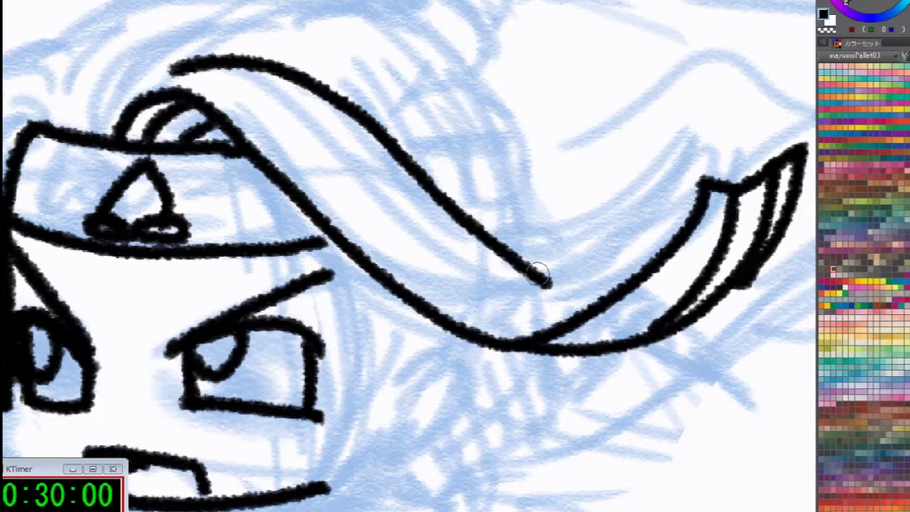
# Join the forelock's upper contour to its curled end, and add flowing strand lines along the lock and tip
pyautogui.moveTo(539, 272); pyautogui.dragTo(605, 299)
pyautogui.moveTo(267, 124)
pyautogui.mouseDown()
pyautogui.moveTo(492, 305)
pyautogui.moveTo(562, 326)
pyautogui.mouseUp()
pyautogui.moveTo(444, 245); pyautogui.dragTo(615, 302)
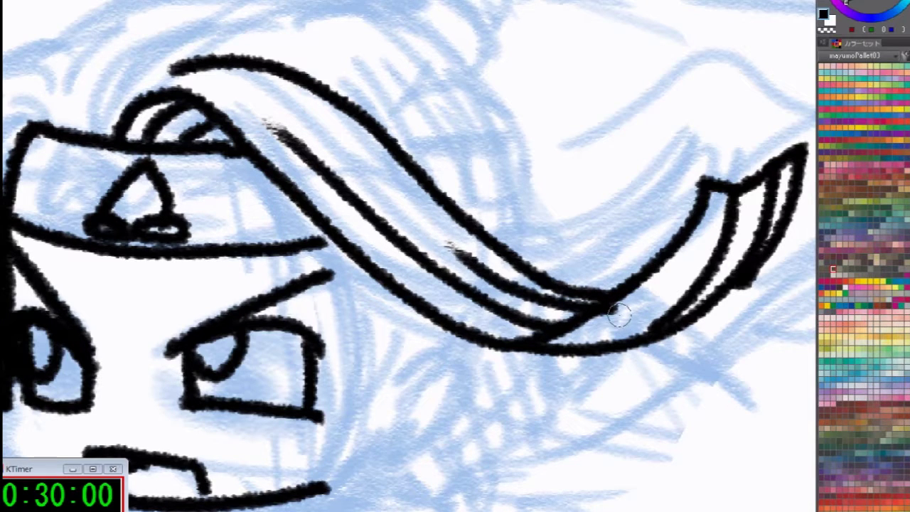
pyautogui.hotkey('ctrl', 'z')
pyautogui.moveTo(330, 148)
pyautogui.mouseDown()
pyautogui.moveTo(483, 264)
pyautogui.moveTo(590, 302)
pyautogui.moveTo(642, 280)
pyautogui.mouseUp()
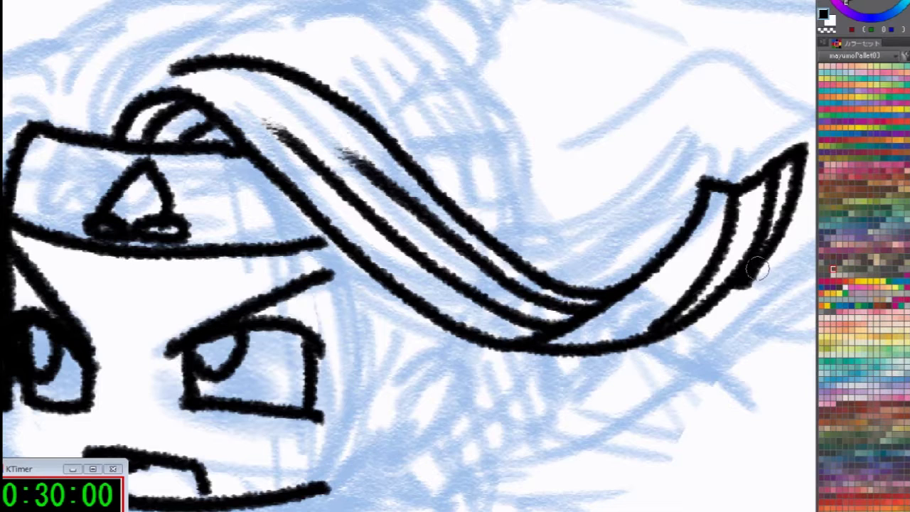
pyautogui.moveTo(758, 269); pyautogui.dragTo(693, 309)
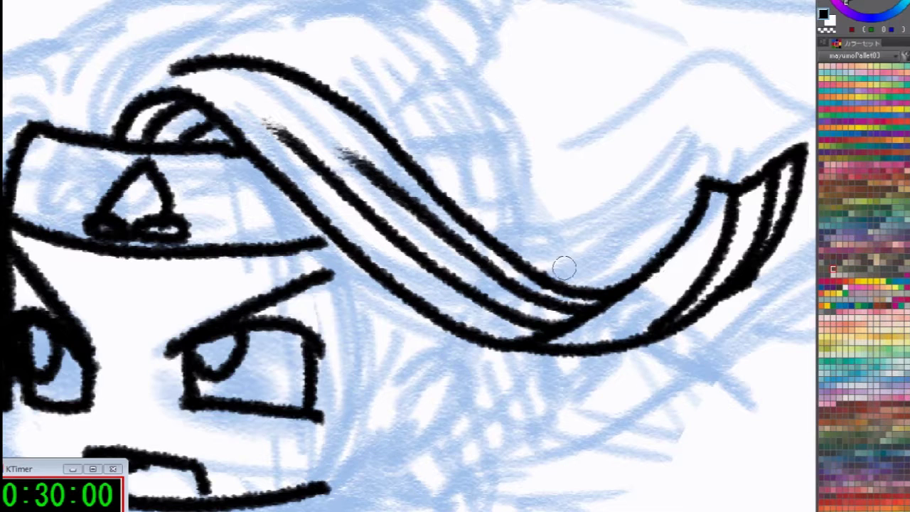
pyautogui.moveTo(673, 277); pyautogui.dragTo(574, 348)
pyautogui.moveTo(674, 324); pyautogui.dragTo(620, 349)
# Ink the layered curved bangs hanging over the headband beside the narrower eye, redoing the outer curve closer to the sketch
pyautogui.moveTo(516, 372)
pyautogui.mouseDown()
pyautogui.moveTo(743, 443)
pyautogui.moveTo(858, 446)
pyautogui.mouseUp()
pyautogui.moveTo(402, 193)
pyautogui.mouseDown()
pyautogui.moveTo(371, 173)
pyautogui.moveTo(335, 377)
pyautogui.mouseUp()
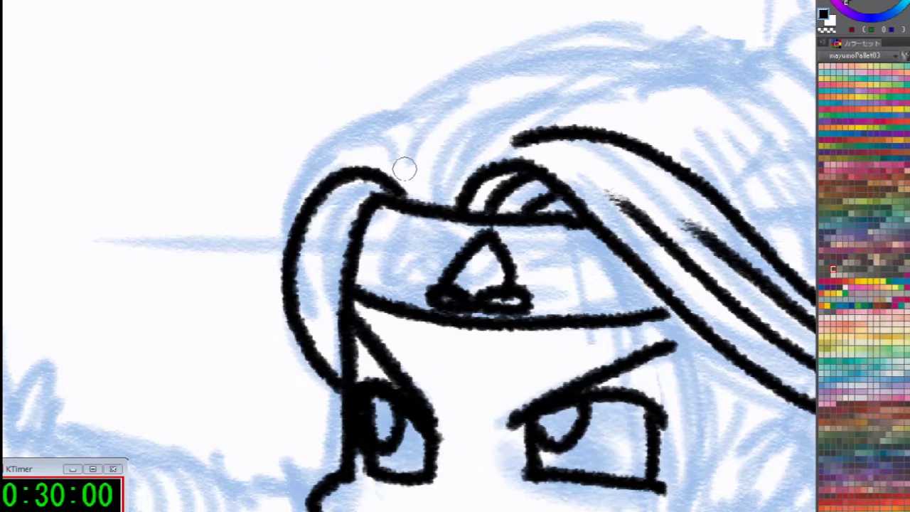
pyautogui.moveTo(424, 192)
pyautogui.mouseDown()
pyautogui.moveTo(362, 116)
pyautogui.moveTo(263, 315)
pyautogui.moveTo(303, 381)
pyautogui.mouseUp()
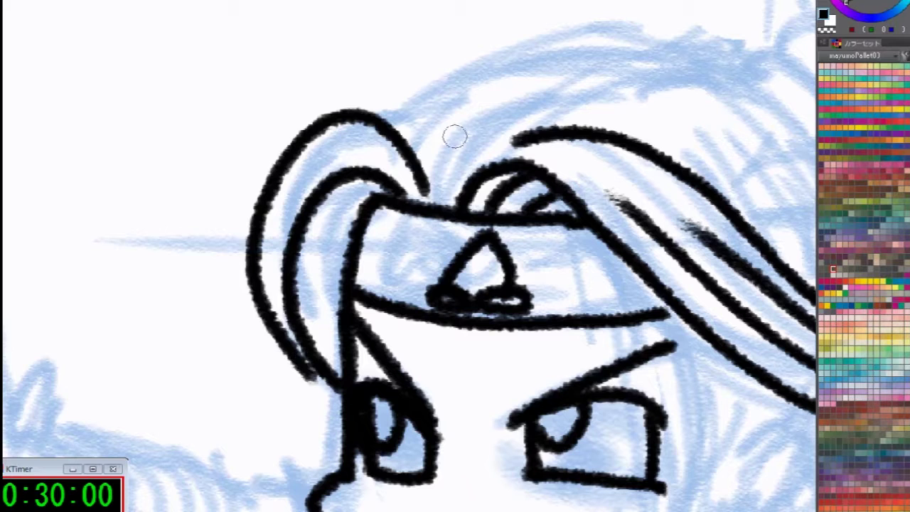
pyautogui.hotkey('ctrl', 'z')
pyautogui.moveTo(409, 153)
pyautogui.mouseDown()
pyautogui.moveTo(325, 138)
pyautogui.moveTo(264, 213)
pyautogui.moveTo(306, 327)
pyautogui.mouseUp()
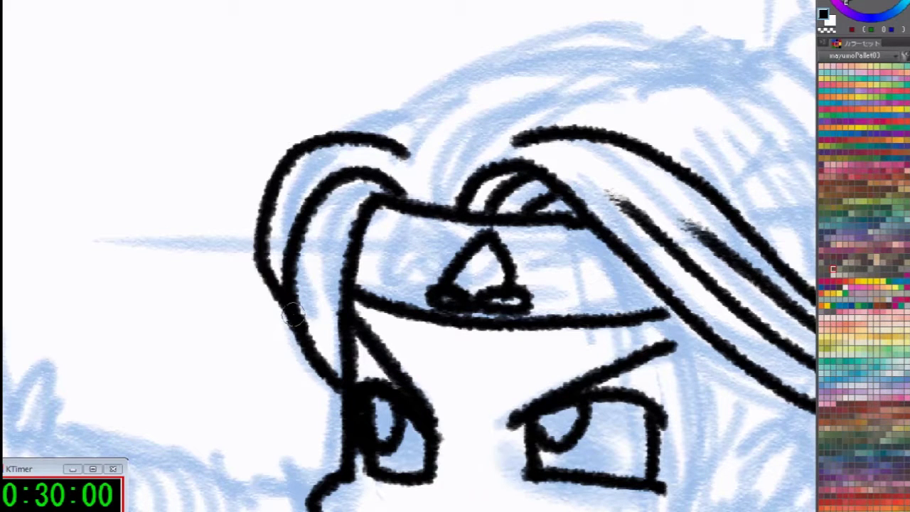
pyautogui.moveTo(313, 149)
pyautogui.mouseDown()
pyautogui.moveTo(334, 119)
pyautogui.moveTo(431, 131)
pyautogui.mouseUp()
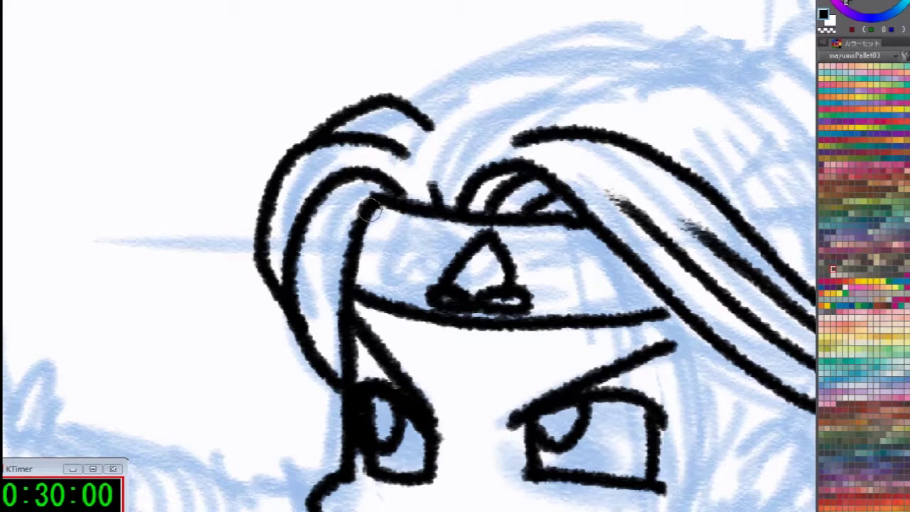
pyautogui.moveTo(369, 211); pyautogui.dragTo(327, 383)
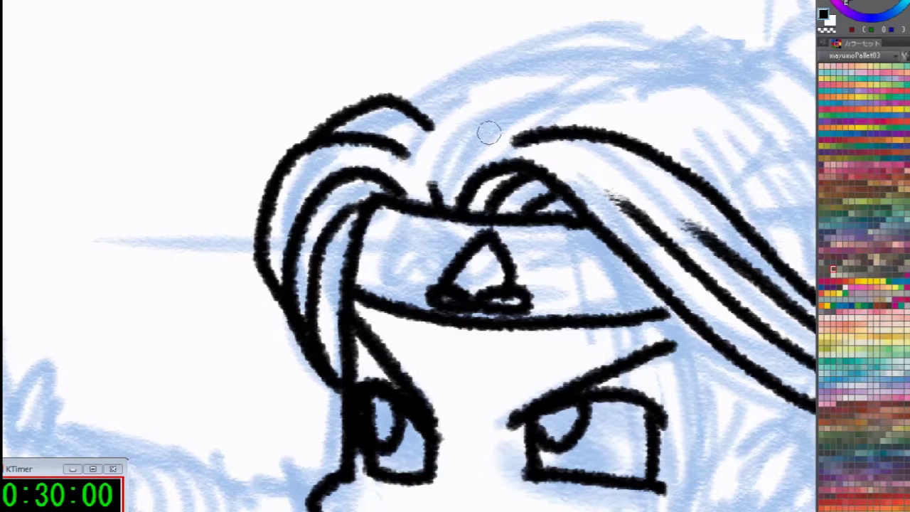
# Replace the forelock's upper contour with a higher arc that starts near the parting, and add a strand line beneath it
pyautogui.moveTo(486, 126)
pyautogui.mouseDown()
pyautogui.moveTo(650, 135)
pyautogui.moveTo(726, 199)
pyautogui.mouseUp()
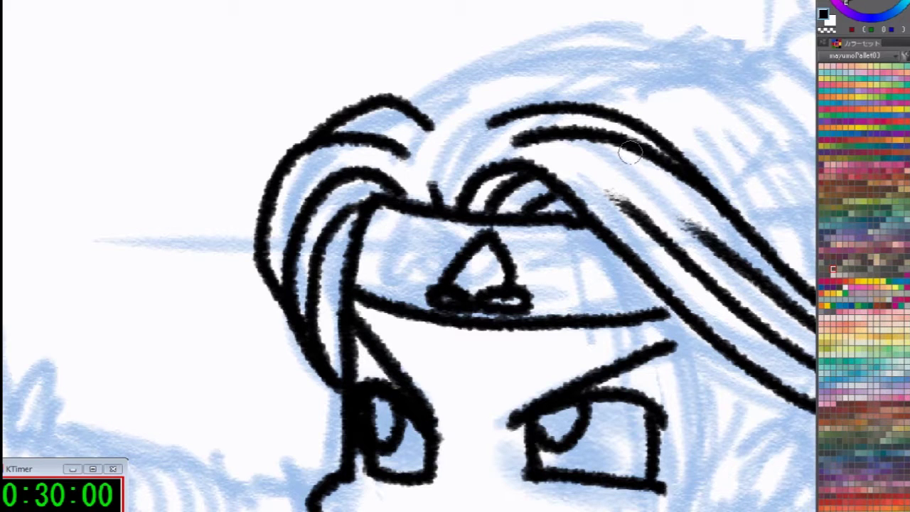
pyautogui.moveTo(512, 141)
pyautogui.mouseDown()
pyautogui.moveTo(626, 146)
pyautogui.moveTo(670, 164)
pyautogui.moveTo(698, 189)
pyautogui.mouseUp()
pyautogui.press('c')
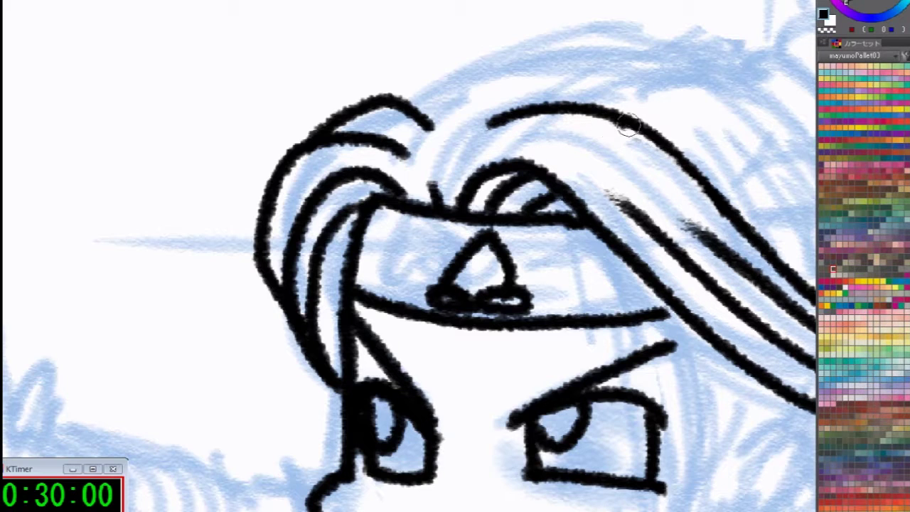
pyautogui.moveTo(627, 125); pyautogui.dragTo(732, 206)
pyautogui.moveTo(456, 156); pyautogui.dragTo(501, 118)
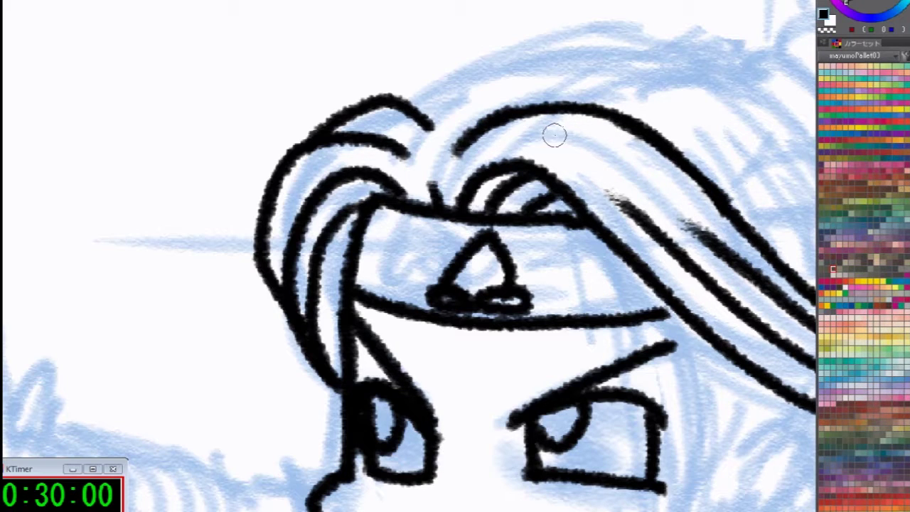
pyautogui.moveTo(554, 134); pyautogui.dragTo(676, 193)
# Ink the crown's outline arching back from the bangs, redoing the first curve and removing a misplaced stroke behind the head
pyautogui.moveTo(569, 138); pyautogui.dragTo(338, 140)
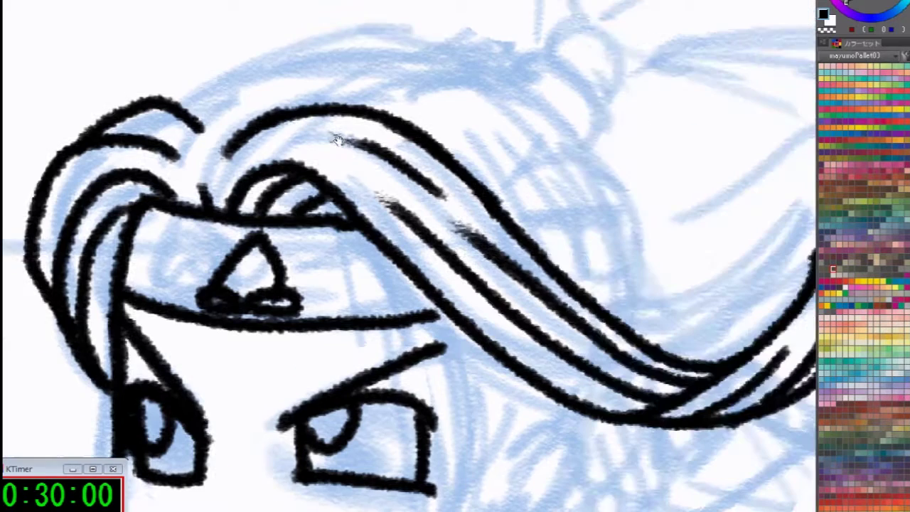
pyautogui.moveTo(184, 90)
pyautogui.mouseDown()
pyautogui.moveTo(369, 30)
pyautogui.moveTo(498, 82)
pyautogui.mouseUp()
pyautogui.hotkey('ctrl', 'z')
pyautogui.moveTo(188, 105)
pyautogui.mouseDown()
pyautogui.moveTo(218, 78)
pyautogui.moveTo(391, 33)
pyautogui.moveTo(487, 67)
pyautogui.mouseUp()
pyautogui.moveTo(531, 86)
pyautogui.mouseDown()
pyautogui.moveTo(646, 256)
pyautogui.moveTo(644, 284)
pyautogui.mouseUp()
pyautogui.hotkey('ctrl', 'z')
# Ink the rear section of the headband behind the forelock and close the back of the head down to it
pyautogui.moveTo(504, 211); pyautogui.dragTo(637, 188)
pyautogui.hotkey('ctrl', 'z')
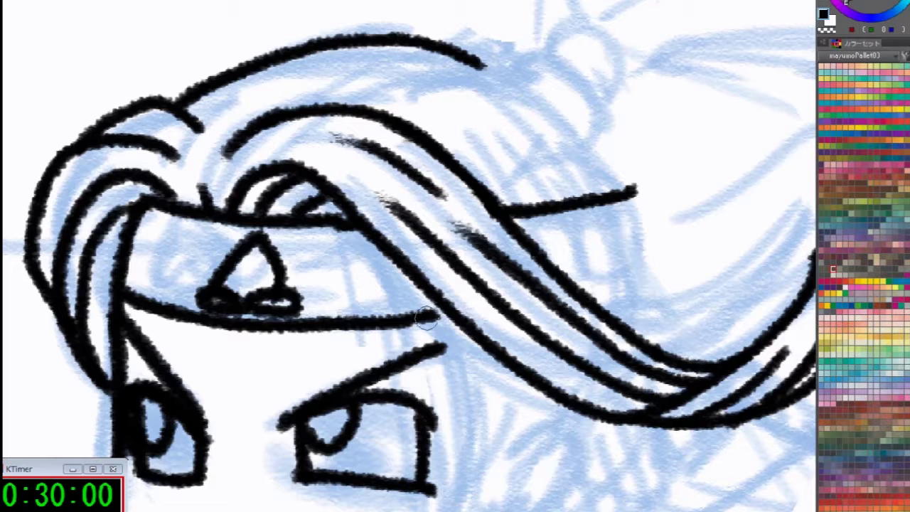
pyautogui.moveTo(588, 296); pyautogui.dragTo(644, 273)
pyautogui.moveTo(640, 192); pyautogui.dragTo(647, 273)
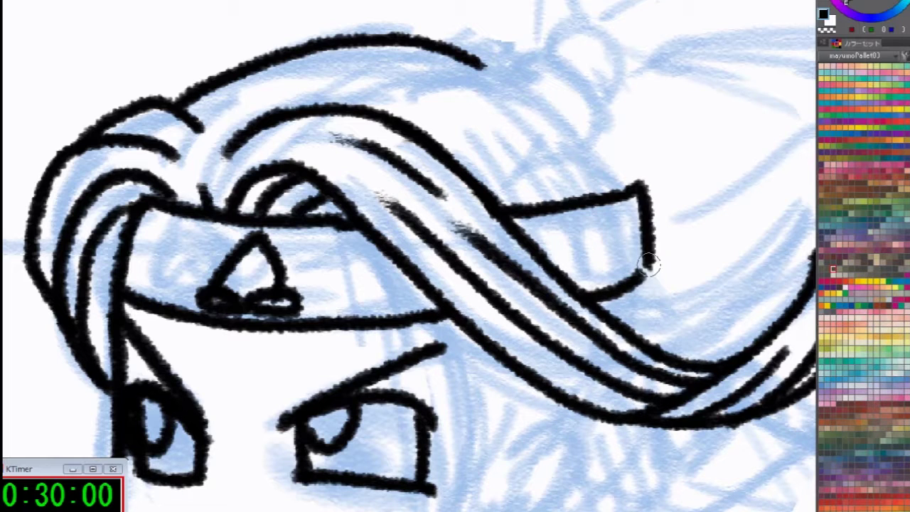
pyautogui.moveTo(477, 60)
pyautogui.mouseDown()
pyautogui.moveTo(498, 63)
pyautogui.moveTo(577, 118)
pyautogui.moveTo(640, 203)
pyautogui.mouseUp()
# Ink the pointed sideburn below the headband beside the wider eye, redrawing it closer to the ear
pyautogui.moveTo(662, 290); pyautogui.dragTo(661, 134)
pyautogui.moveTo(620, 270); pyautogui.dragTo(598, 246)
pyautogui.moveTo(452, 147)
pyautogui.mouseDown()
pyautogui.moveTo(462, 240)
pyautogui.moveTo(445, 313)
pyautogui.moveTo(519, 216)
pyautogui.mouseUp()
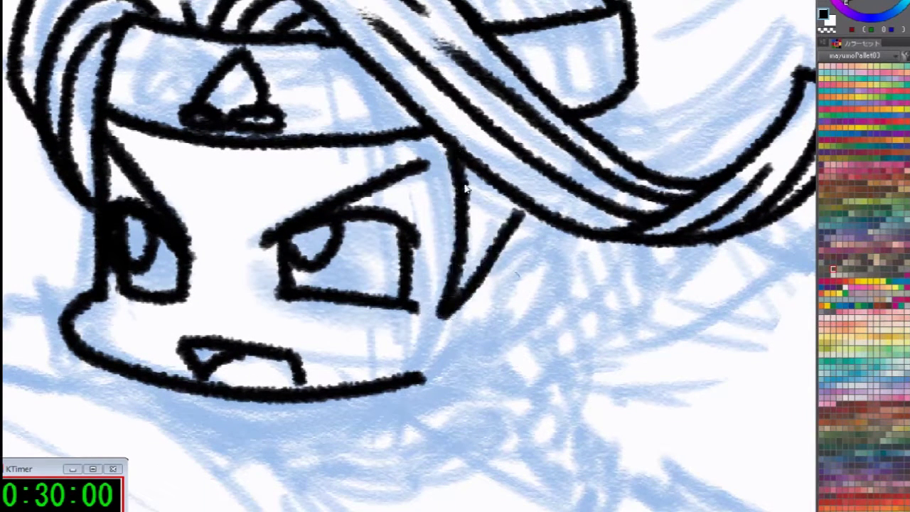
pyautogui.hotkey('ctrl', 'z')
pyautogui.hotkey('ctrl', 'z')
pyautogui.moveTo(464, 165)
pyautogui.mouseDown()
pyautogui.moveTo(465, 280)
pyautogui.moveTo(526, 207)
pyautogui.mouseUp()
# Ink the rounded ear with its inner folds and connect its lobe to the jawline, redoing strokes that miss the sketch
pyautogui.moveTo(495, 266)
pyautogui.mouseDown()
pyautogui.moveTo(573, 236)
pyautogui.moveTo(534, 322)
pyautogui.moveTo(470, 342)
pyautogui.mouseUp()
pyautogui.hotkey('ctrl', 'z')
pyautogui.moveTo(573, 254)
pyautogui.mouseDown()
pyautogui.moveTo(480, 346)
pyautogui.moveTo(549, 302)
pyautogui.moveTo(573, 243)
pyautogui.mouseUp()
pyautogui.hotkey('ctrl', 'z')
pyautogui.moveTo(531, 256)
pyautogui.mouseDown()
pyautogui.moveTo(539, 264)
pyautogui.moveTo(496, 301)
pyautogui.mouseUp()
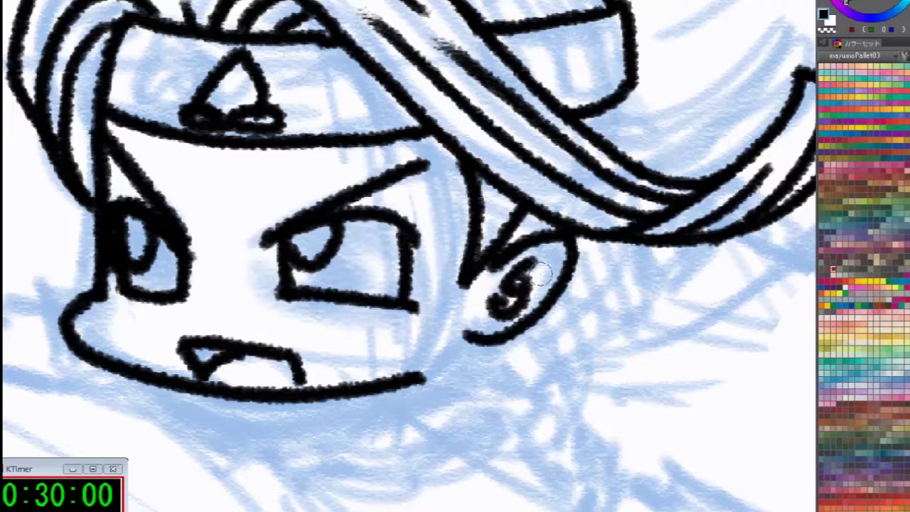
pyautogui.moveTo(533, 261); pyautogui.dragTo(555, 255)
pyautogui.moveTo(546, 258); pyautogui.dragTo(549, 275)
pyautogui.moveTo(466, 335)
pyautogui.mouseDown()
pyautogui.moveTo(422, 364)
pyautogui.moveTo(461, 337)
pyautogui.mouseUp()
pyautogui.hotkey('ctrl', 'z')
pyautogui.moveTo(414, 375); pyautogui.dragTo(458, 339)
# Ink the short hairline stroke below the headband's rear end and add short strand marks across the crown
pyautogui.moveTo(448, 221)
pyautogui.mouseDown()
pyautogui.moveTo(372, 381)
pyautogui.moveTo(341, 392)
pyautogui.mouseUp()
pyautogui.moveTo(520, 271); pyautogui.dragTo(506, 313)
pyautogui.moveTo(359, 113)
pyautogui.mouseDown()
pyautogui.moveTo(362, 151)
pyautogui.moveTo(405, 228)
pyautogui.moveTo(497, 287)
pyautogui.mouseUp()
pyautogui.hotkey('ctrl', 'z')
pyautogui.moveTo(366, 200); pyautogui.dragTo(430, 179)
pyautogui.moveTo(410, 220); pyautogui.dragTo(457, 187)
pyautogui.moveTo(468, 218); pyautogui.dragTo(451, 277)
pyautogui.moveTo(504, 258); pyautogui.dragTo(497, 301)
pyautogui.moveTo(228, 172); pyautogui.dragTo(320, 152)
pyautogui.moveTo(317, 172); pyautogui.dragTo(357, 165)
# Ink the wrapped hair tie sticking up from the back of the head, with curved bands across it
pyautogui.moveTo(507, 194); pyautogui.dragTo(406, 257)
pyautogui.moveTo(346, 235)
pyautogui.mouseDown()
pyautogui.moveTo(406, 189)
pyautogui.moveTo(444, 240)
pyautogui.mouseUp()
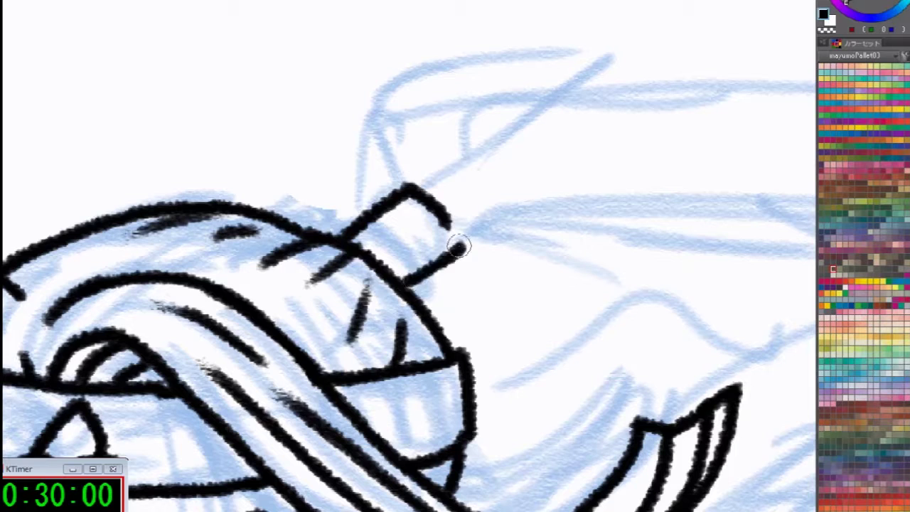
pyautogui.moveTo(411, 286); pyautogui.dragTo(449, 222)
pyautogui.moveTo(400, 201); pyautogui.dragTo(437, 248)
pyautogui.moveTo(376, 216); pyautogui.dragTo(425, 263)
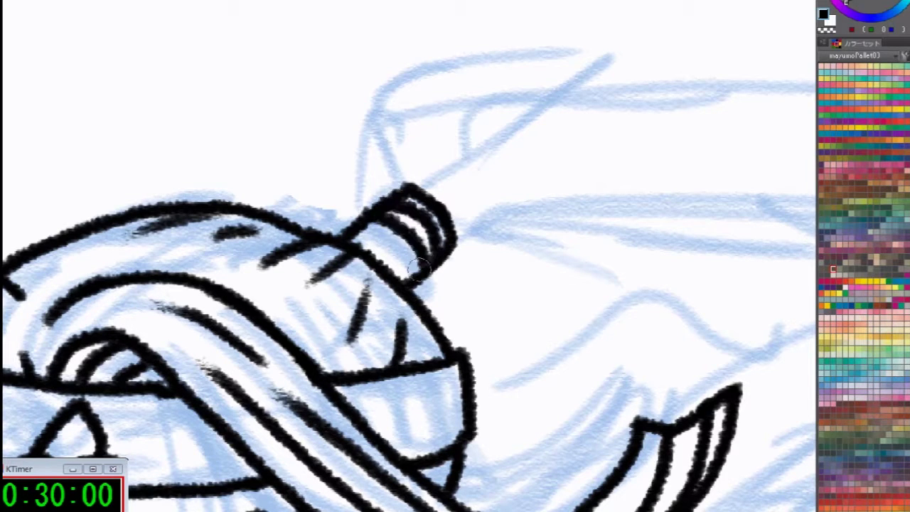
pyautogui.moveTo(363, 229); pyautogui.dragTo(411, 276)
# Ink the two pointed bow shapes flanking the hair tie and erase the tie lines that overlap the nearer one
pyautogui.moveTo(324, 231)
pyautogui.mouseDown()
pyautogui.moveTo(278, 148)
pyautogui.moveTo(220, 191)
pyautogui.mouseUp()
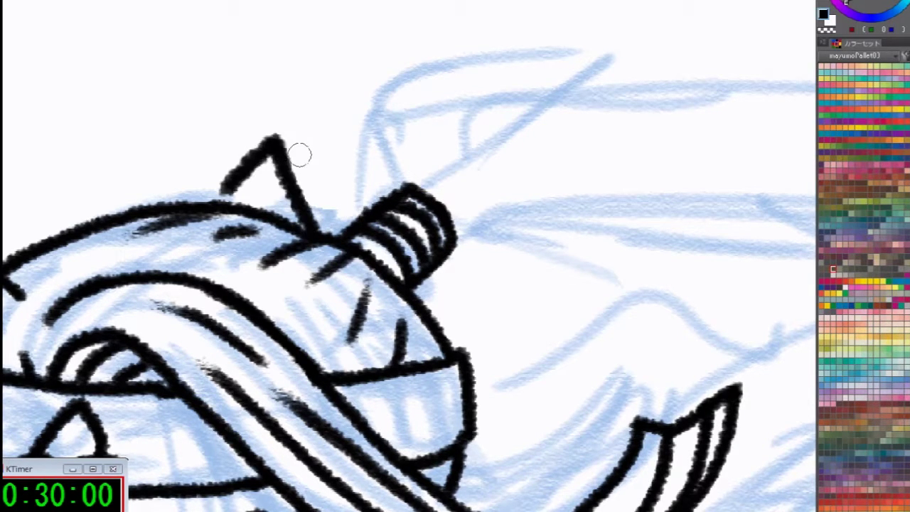
pyautogui.moveTo(374, 258)
pyautogui.mouseDown()
pyautogui.moveTo(471, 175)
pyautogui.moveTo(490, 261)
pyautogui.moveTo(416, 297)
pyautogui.mouseUp()
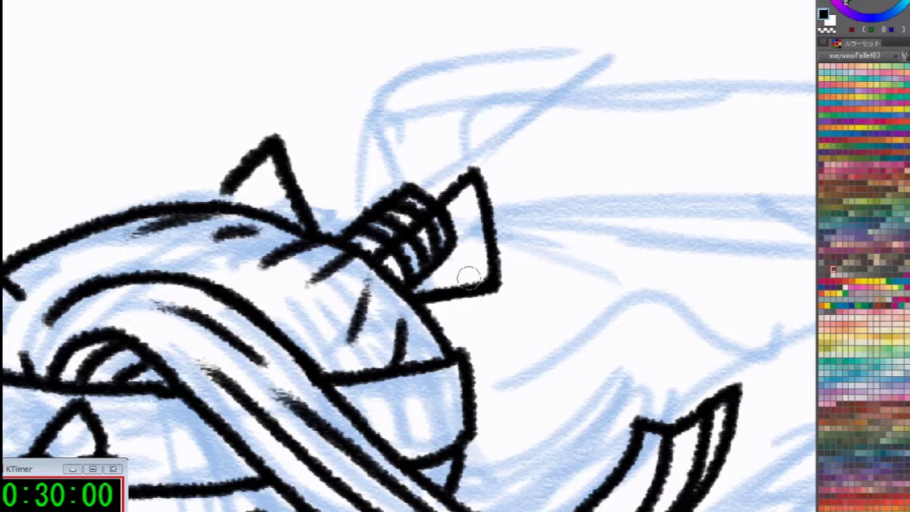
pyautogui.moveTo(221, 202); pyautogui.dragTo(250, 171)
pyautogui.press('c')
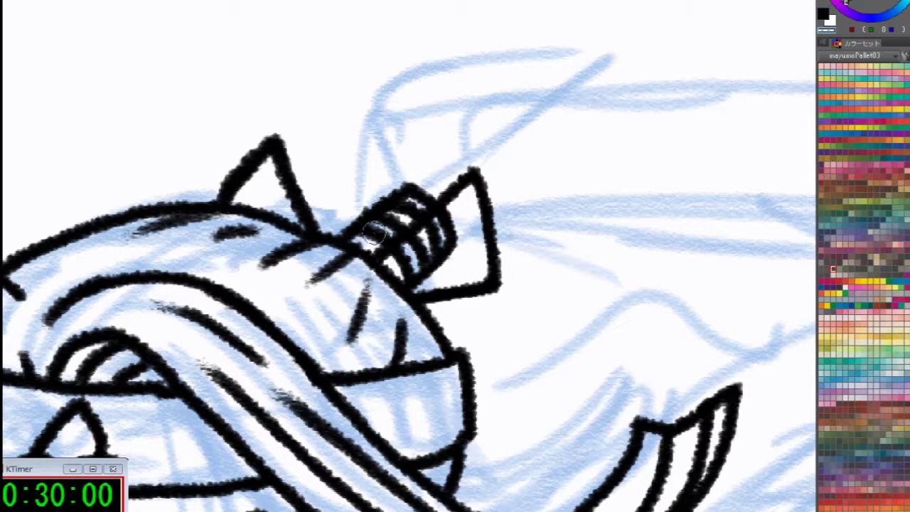
pyautogui.moveTo(395, 256)
pyautogui.mouseDown()
pyautogui.moveTo(438, 216)
pyautogui.moveTo(418, 241)
pyautogui.moveTo(450, 216)
pyautogui.moveTo(421, 252)
pyautogui.moveTo(449, 220)
pyautogui.moveTo(436, 248)
pyautogui.moveTo(450, 256)
pyautogui.moveTo(454, 246)
pyautogui.moveTo(419, 268)
pyautogui.moveTo(418, 229)
pyautogui.moveTo(459, 181)
pyautogui.mouseUp()
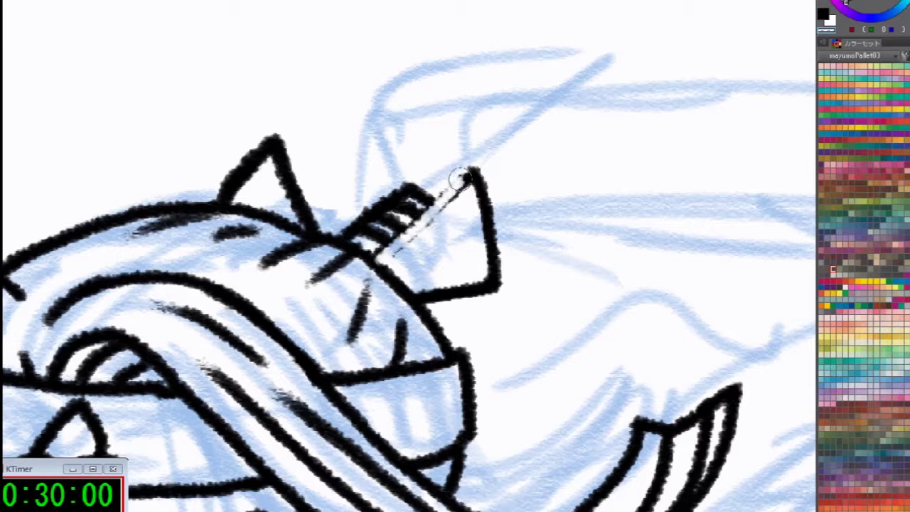
pyautogui.hotkey('ctrl', 'z')
pyautogui.press('c')
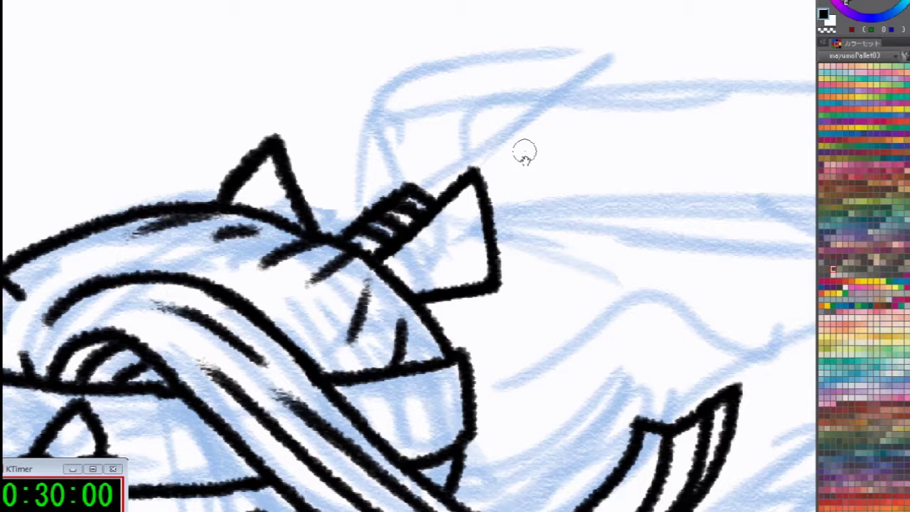
# Ink the long curved ponytail sweeping back from the hair tie to a sharp tip, redoing the stroke that closes the point
pyautogui.moveTo(449, 216); pyautogui.dragTo(391, 195)
pyautogui.moveTo(421, 293); pyautogui.dragTo(424, 249)
pyautogui.moveTo(424, 248); pyautogui.dragTo(463, 264)
pyautogui.moveTo(443, 359); pyautogui.dragTo(455, 226)
pyautogui.moveTo(449, 263)
pyautogui.mouseDown()
pyautogui.moveTo(284, 408)
pyautogui.moveTo(317, 410)
pyautogui.moveTo(336, 455)
pyautogui.mouseUp()
pyautogui.moveTo(436, 181); pyautogui.dragTo(301, 216)
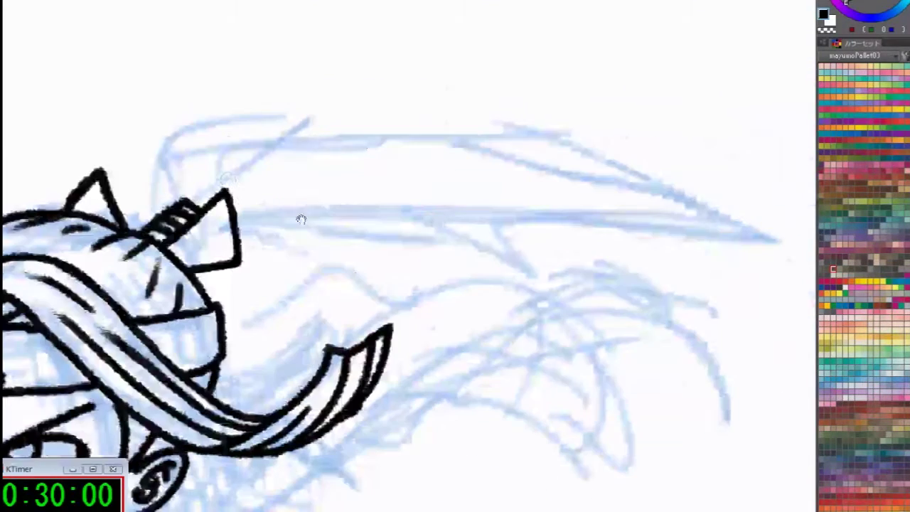
pyautogui.moveTo(179, 199)
pyautogui.mouseDown()
pyautogui.moveTo(156, 165)
pyautogui.moveTo(166, 142)
pyautogui.moveTo(390, 114)
pyautogui.moveTo(575, 142)
pyautogui.moveTo(758, 245)
pyautogui.mouseUp()
pyautogui.moveTo(247, 220)
pyautogui.mouseDown()
pyautogui.moveTo(367, 206)
pyautogui.moveTo(630, 229)
pyautogui.moveTo(718, 255)
pyautogui.moveTo(788, 294)
pyautogui.mouseUp()
pyautogui.moveTo(750, 243); pyautogui.dragTo(794, 310)
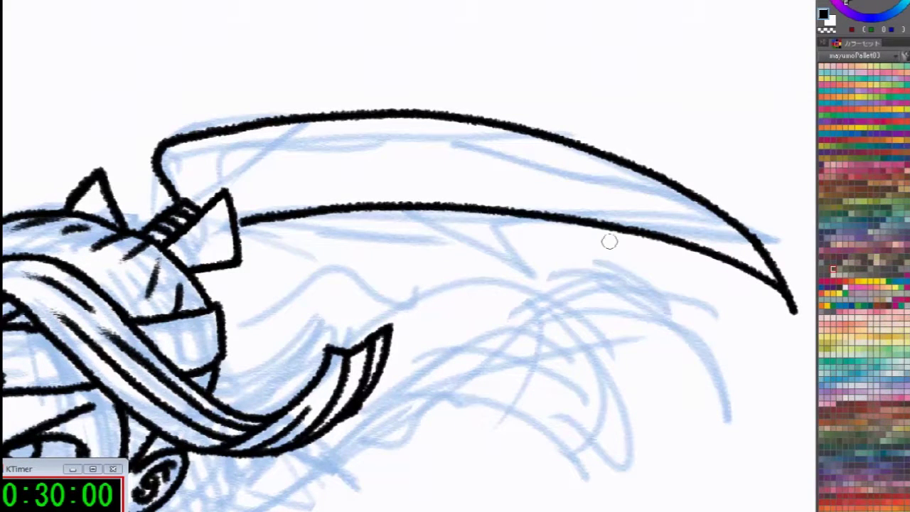
pyautogui.hotkey('ctrl', 'z')
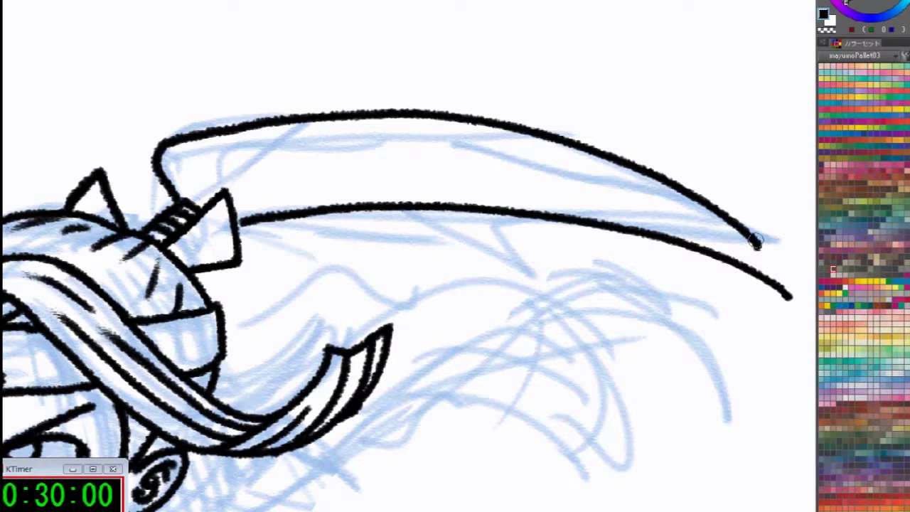
pyautogui.moveTo(755, 243); pyautogui.dragTo(795, 307)
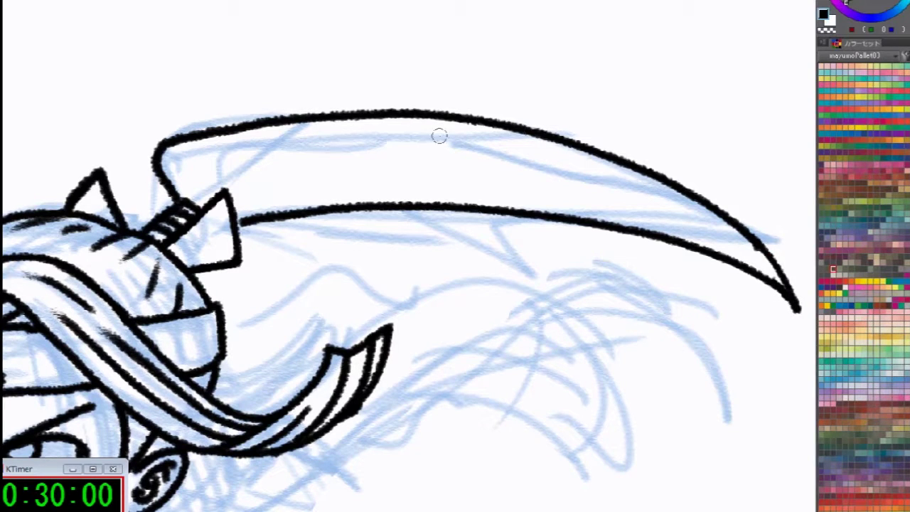
# Ink a loose lock branching off the ponytail's lower edge to a point, redoing its longer curve
pyautogui.moveTo(498, 215); pyautogui.dragTo(522, 246)
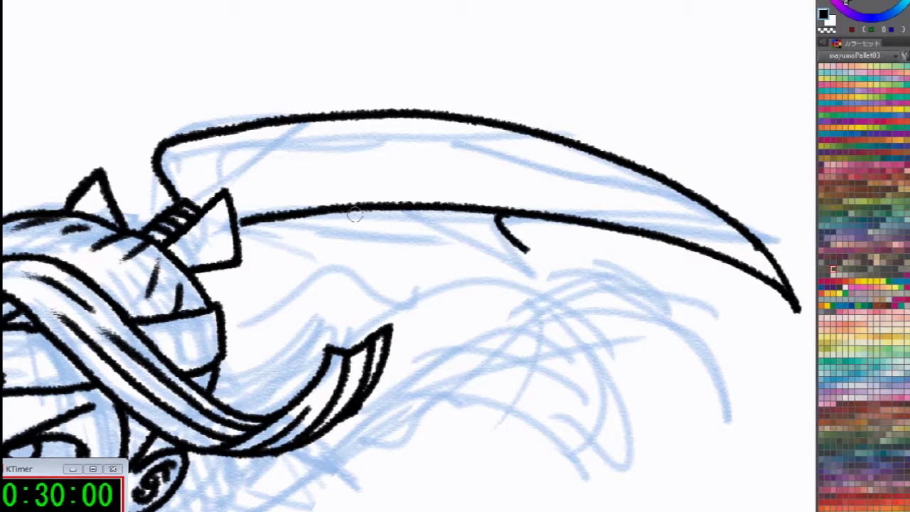
pyautogui.moveTo(350, 210)
pyautogui.mouseDown()
pyautogui.moveTo(537, 267)
pyautogui.moveTo(497, 215)
pyautogui.moveTo(550, 269)
pyautogui.mouseUp()
pyautogui.hotkey('ctrl', 'z')
pyautogui.moveTo(333, 211)
pyautogui.mouseDown()
pyautogui.moveTo(414, 221)
pyautogui.moveTo(553, 273)
pyautogui.mouseUp()
# Ink the square-ended flaps hanging behind and just below the ear
pyautogui.moveTo(554, 346)
pyautogui.mouseDown()
pyautogui.moveTo(619, 232)
pyautogui.moveTo(782, 115)
pyautogui.mouseUp()
pyautogui.moveTo(544, 362); pyautogui.dragTo(616, 309)
pyautogui.keyDown('ctrl'); pyautogui.click(621, 329); pyautogui.keyUp('ctrl')
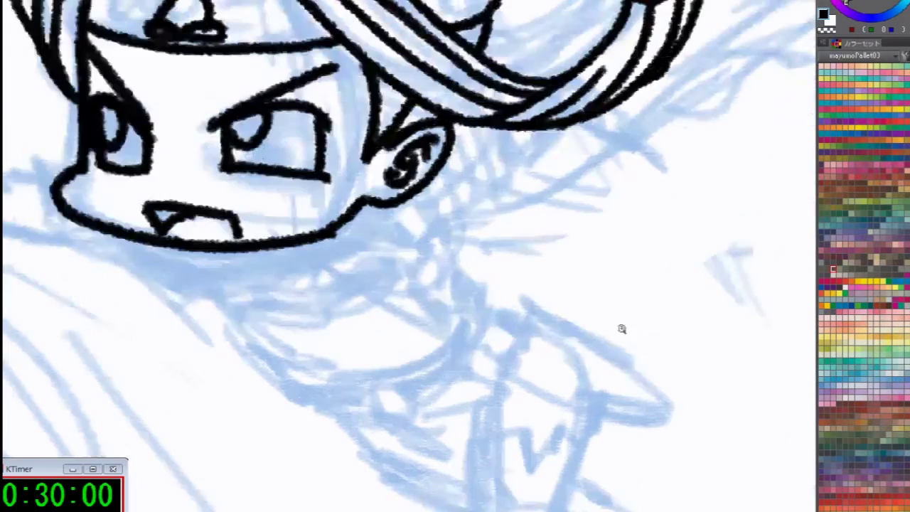
pyautogui.keyDown('ctrl'); pyautogui.click(583, 323); pyautogui.keyUp('ctrl')
pyautogui.moveTo(362, 205)
pyautogui.mouseDown()
pyautogui.moveTo(384, 226)
pyautogui.moveTo(426, 188)
pyautogui.moveTo(406, 135)
pyautogui.moveTo(456, 135)
pyautogui.moveTo(461, 87)
pyautogui.moveTo(462, 127)
pyautogui.mouseUp()
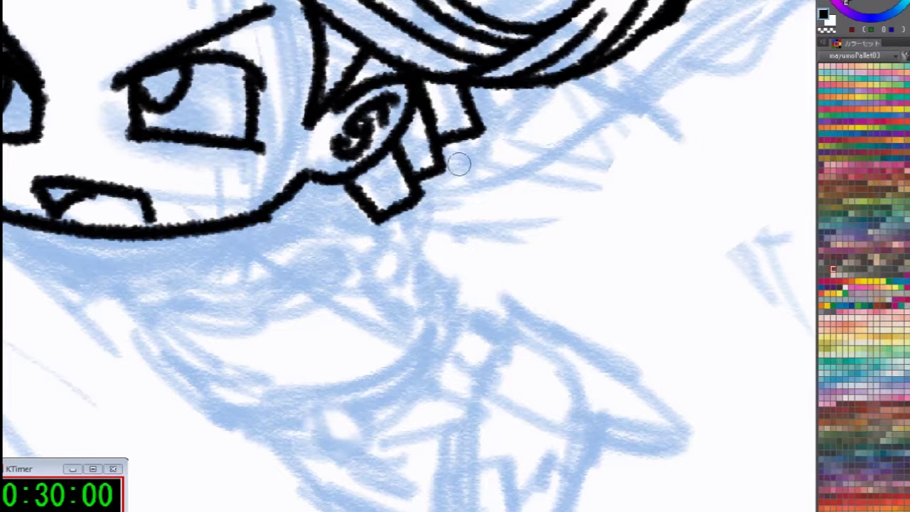
# Ink the bent arm reaching back from the flaps to a small fist, redoing its underside strokes
pyautogui.moveTo(440, 179); pyautogui.dragTo(573, 89)
pyautogui.hotkey('ctrl', 'z')
pyautogui.moveTo(544, 119)
pyautogui.mouseDown()
pyautogui.moveTo(437, 180)
pyautogui.moveTo(544, 121)
pyautogui.mouseUp()
pyautogui.hotkey('ctrl', 'z')
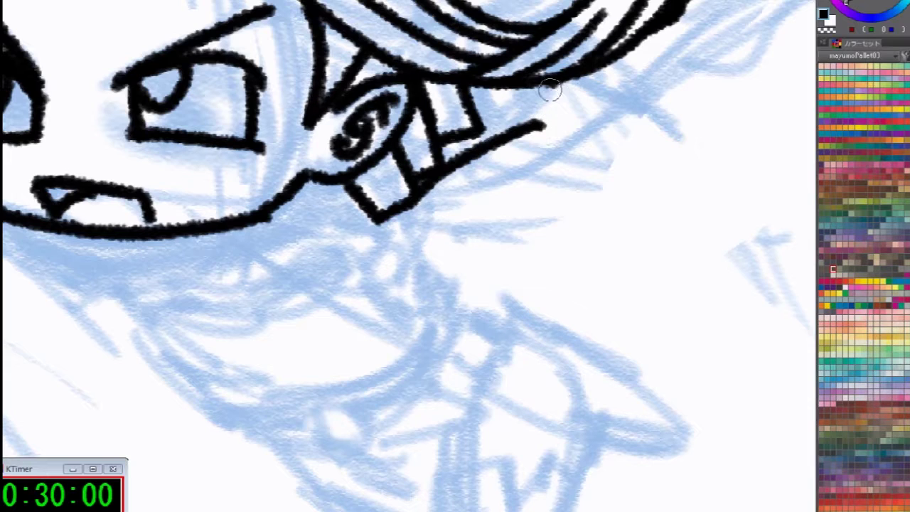
pyautogui.moveTo(552, 84); pyautogui.dragTo(647, 155)
pyautogui.moveTo(542, 122); pyautogui.dragTo(665, 198)
pyautogui.hotkey('ctrl', 'z')
pyautogui.moveTo(532, 123)
pyautogui.mouseDown()
pyautogui.moveTo(642, 195)
pyautogui.moveTo(656, 194)
pyautogui.moveTo(665, 166)
pyautogui.moveTo(614, 168)
pyautogui.moveTo(639, 165)
pyautogui.moveTo(625, 175)
pyautogui.moveTo(659, 180)
pyautogui.mouseUp()
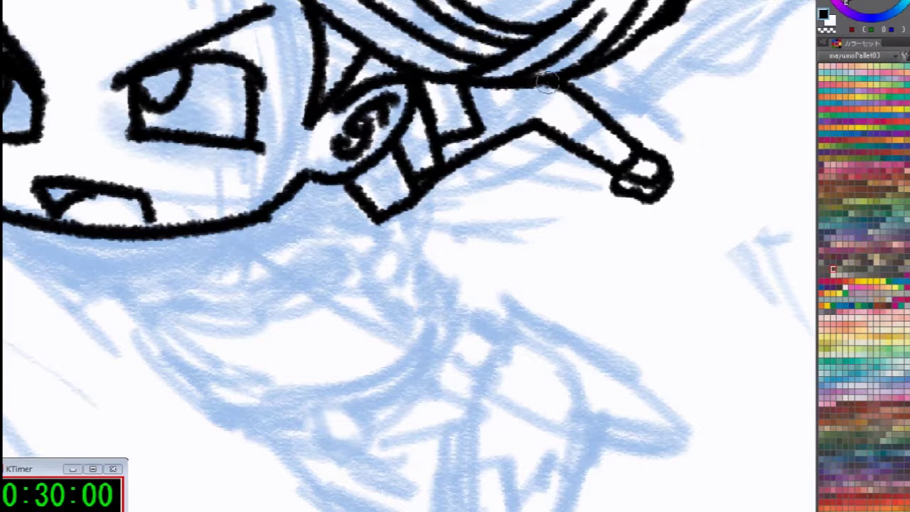
# Ink short bands across the bent arm, from the elbow down toward the fist
pyautogui.moveTo(547, 82); pyautogui.dragTo(533, 124)
pyautogui.moveTo(508, 83); pyautogui.dragTo(509, 134)
pyautogui.moveTo(582, 103); pyautogui.dragTo(571, 134)
pyautogui.moveTo(606, 126); pyautogui.dragTo(592, 155)
# Ink the wavy two-humped top edge of the chest piece with a round eye in each hump and a neck line
pyautogui.moveTo(490, 327); pyautogui.dragTo(623, 183)
pyautogui.moveTo(273, 173)
pyautogui.mouseDown()
pyautogui.moveTo(280, 122)
pyautogui.moveTo(372, 130)
pyautogui.moveTo(480, 114)
pyautogui.moveTo(424, 108)
pyautogui.moveTo(438, 101)
pyautogui.mouseUp()
pyautogui.moveTo(287, 141); pyautogui.dragTo(297, 151)
pyautogui.moveTo(431, 93); pyautogui.dragTo(427, 51)
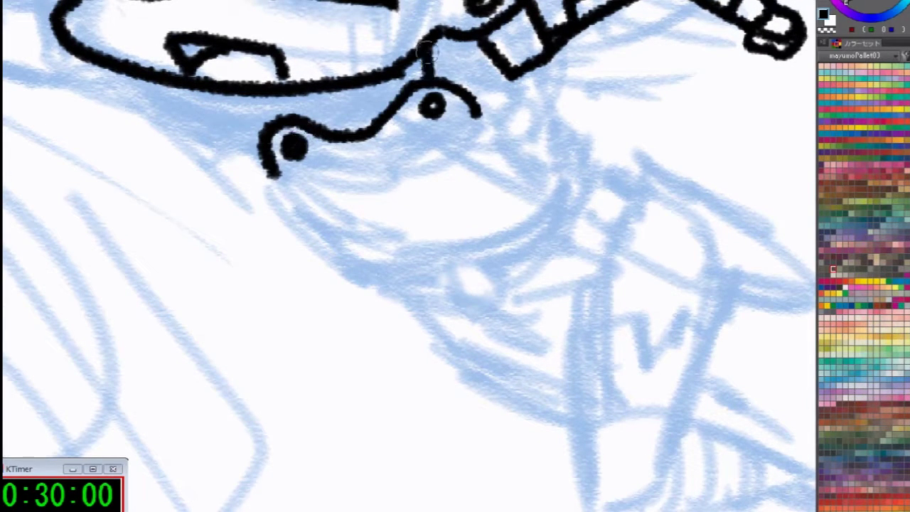
# Ink the slanted collar lines between the chin and the chest piece, redoing them with the canvas view temporarily mirrored
pyautogui.moveTo(286, 114); pyautogui.dragTo(281, 91)
pyautogui.moveTo(348, 91); pyautogui.dragTo(342, 133)
pyautogui.moveTo(415, 54); pyautogui.dragTo(391, 108)
pyautogui.hotkey('ctrl', 'z')
pyautogui.hotkey('ctrl', 'z')
pyautogui.hotkey('ctrl', 'z')
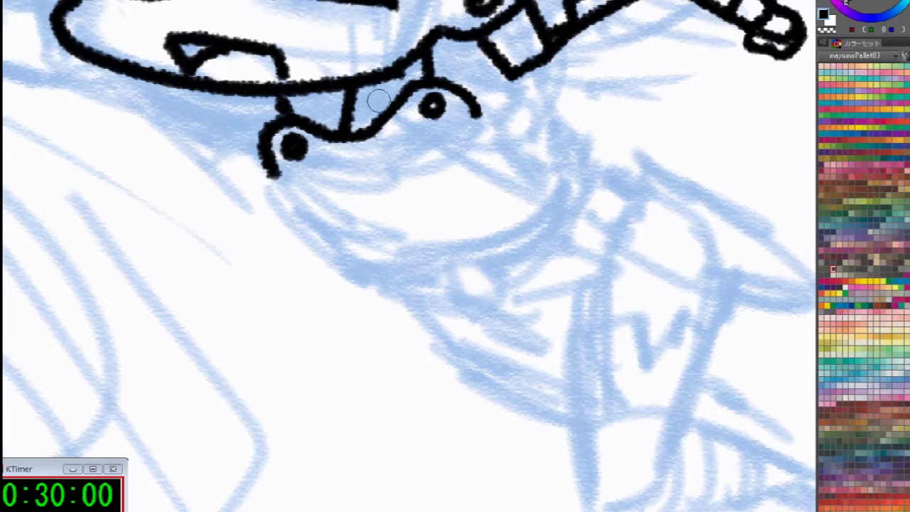
pyautogui.moveTo(373, 112); pyautogui.dragTo(353, 92)
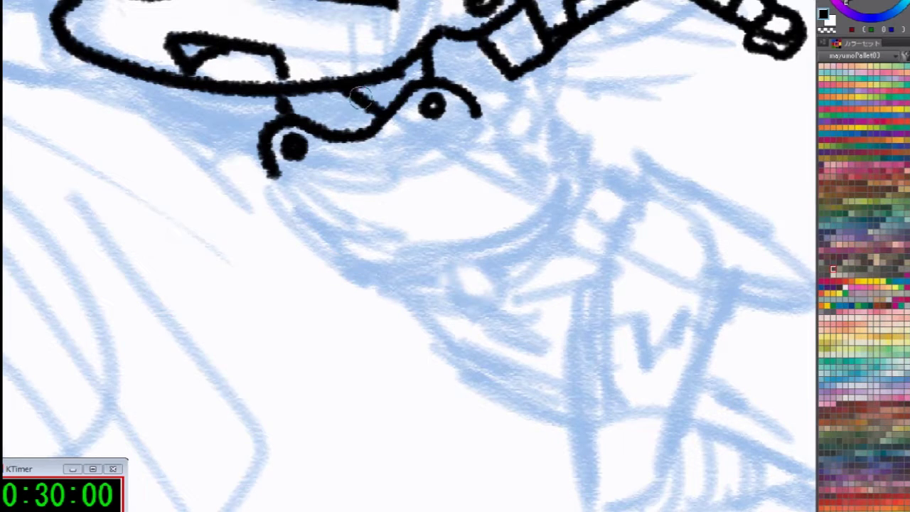
pyautogui.press('h')
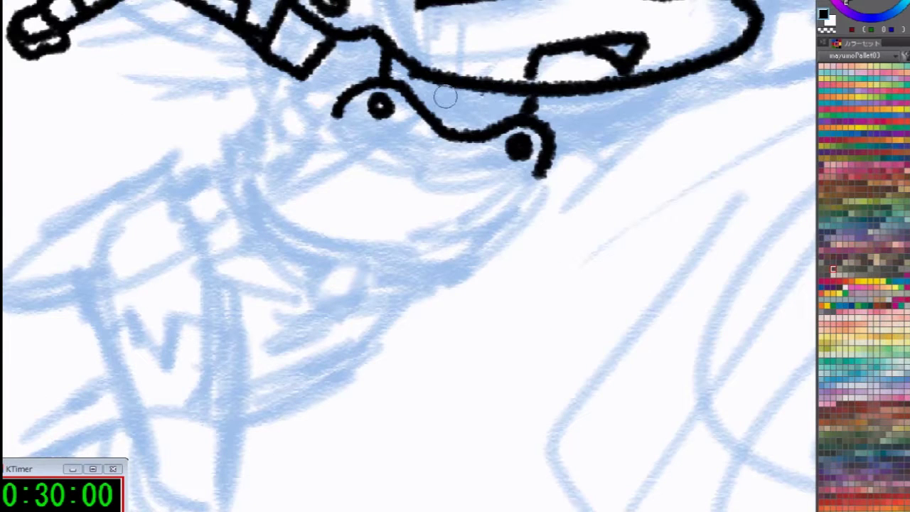
pyautogui.moveTo(442, 117); pyautogui.dragTo(478, 82)
pyautogui.moveTo(484, 130); pyautogui.dragTo(515, 96)
pyautogui.moveTo(425, 76); pyautogui.dragTo(436, 114)
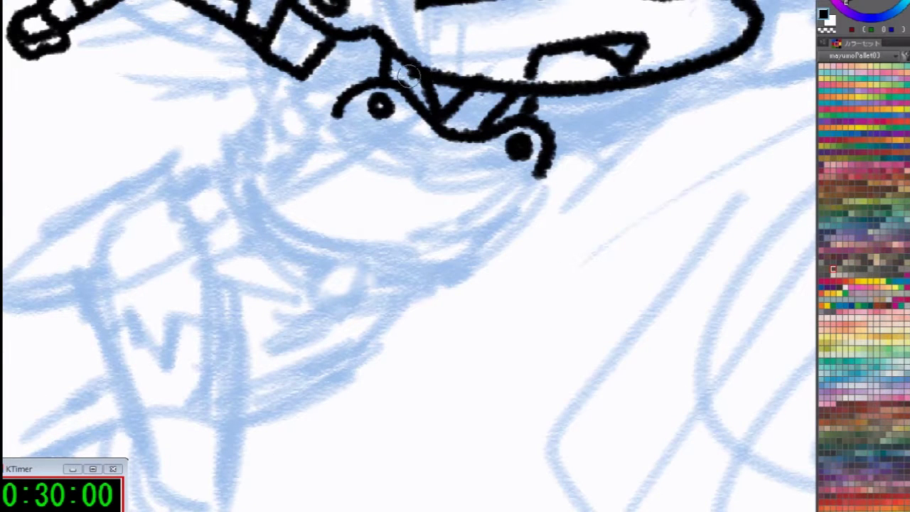
pyautogui.moveTo(418, 67); pyautogui.dragTo(442, 108)
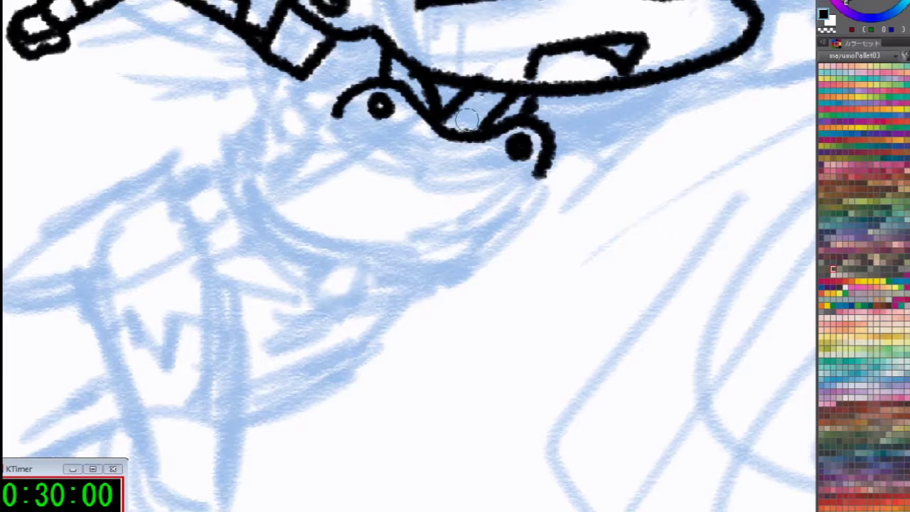
pyautogui.press('h')
# Ink the chest piece's dividing curve and rounded lower outline, clean up its rear edge, and add the small emblem
pyautogui.moveTo(284, 185)
pyautogui.mouseDown()
pyautogui.moveTo(333, 189)
pyautogui.moveTo(429, 175)
pyautogui.moveTo(484, 142)
pyautogui.moveTo(491, 126)
pyautogui.moveTo(544, 112)
pyautogui.mouseUp()
pyautogui.moveTo(269, 162)
pyautogui.mouseDown()
pyautogui.moveTo(315, 246)
pyautogui.moveTo(433, 271)
pyautogui.moveTo(554, 193)
pyautogui.mouseUp()
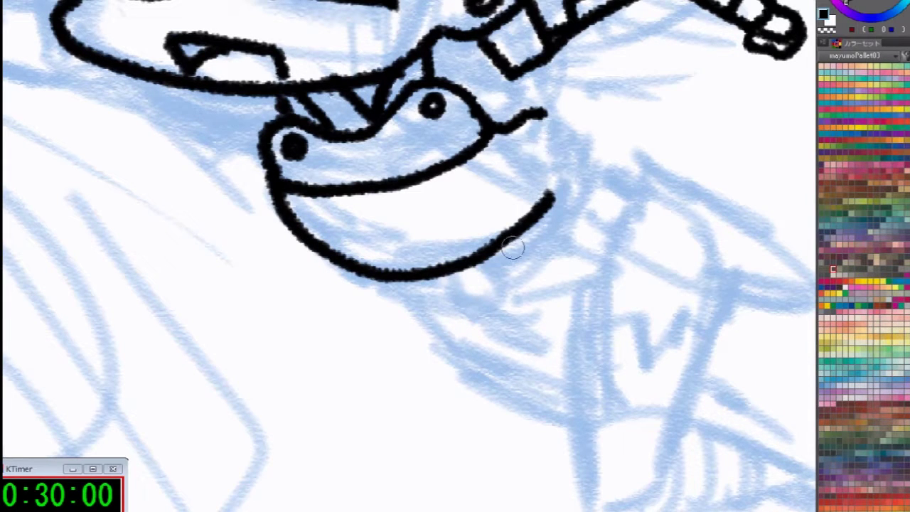
pyautogui.press('c')
pyautogui.moveTo(466, 249); pyautogui.dragTo(554, 194)
pyautogui.press('c')
pyautogui.moveTo(437, 273)
pyautogui.mouseDown()
pyautogui.moveTo(561, 206)
pyautogui.moveTo(558, 121)
pyautogui.moveTo(509, 106)
pyautogui.mouseUp()
pyautogui.moveTo(404, 248)
pyautogui.mouseDown()
pyautogui.moveTo(409, 257)
pyautogui.moveTo(459, 231)
pyautogui.moveTo(398, 260)
pyautogui.moveTo(458, 250)
pyautogui.moveTo(420, 245)
pyautogui.mouseUp()
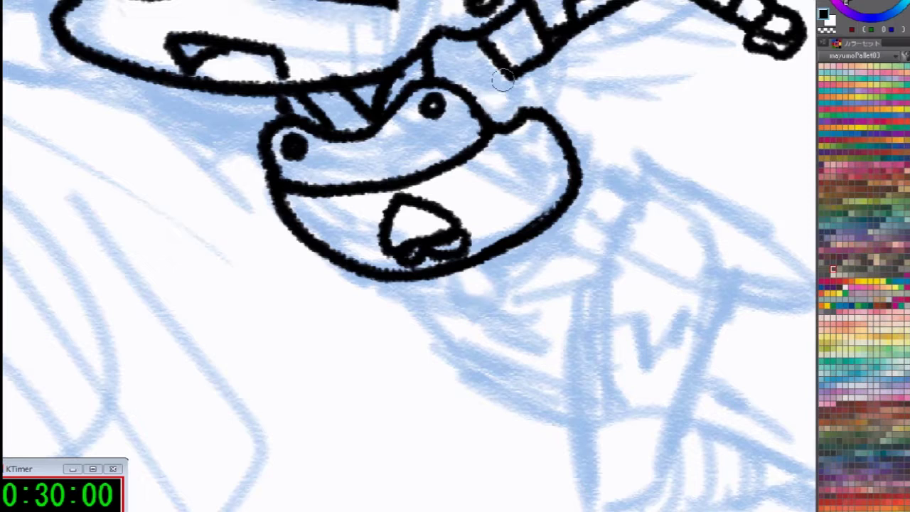
# Ink the strap and the shoulder edge running from the neck to the back of the chest piece
pyautogui.moveTo(430, 75); pyautogui.dragTo(462, 30)
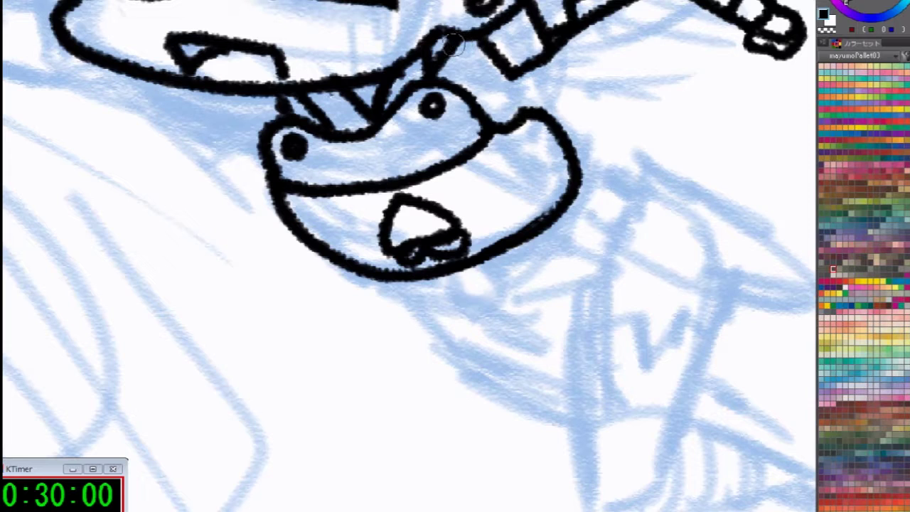
pyautogui.moveTo(462, 44)
pyautogui.mouseDown()
pyautogui.moveTo(479, 91)
pyautogui.moveTo(516, 119)
pyautogui.mouseUp()
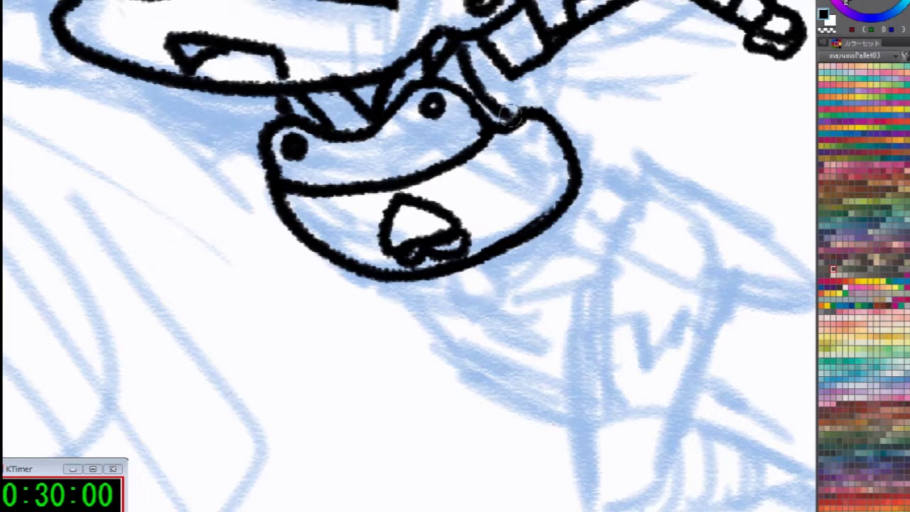
pyautogui.moveTo(520, 80)
pyautogui.mouseDown()
pyautogui.moveTo(516, 99)
pyautogui.moveTo(532, 86)
pyautogui.moveTo(519, 104)
pyautogui.moveTo(538, 83)
pyautogui.moveTo(576, 126)
pyautogui.moveTo(580, 157)
pyautogui.mouseUp()
# Ink the knotted ribbon with two tails under the chest piece, adding fold lines and the cloth edges on both sides
pyautogui.moveTo(590, 223); pyautogui.dragTo(455, 191)
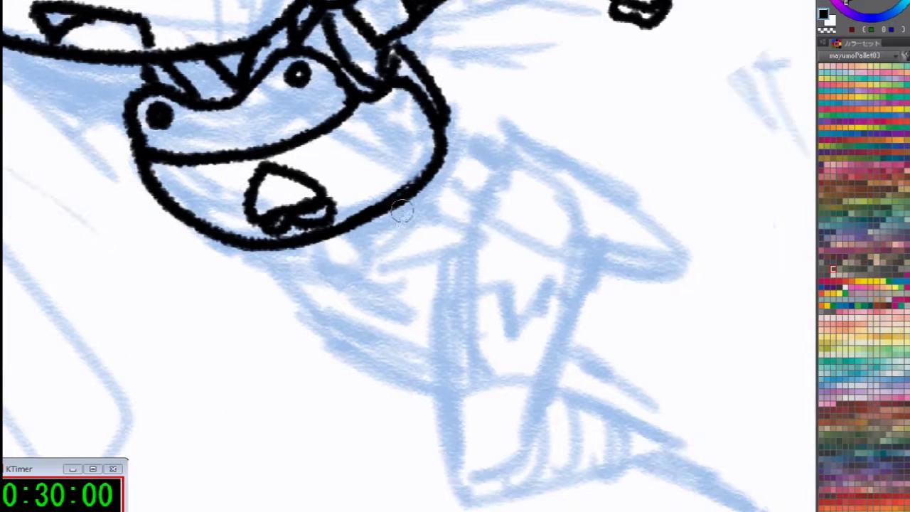
pyautogui.moveTo(328, 249)
pyautogui.mouseDown()
pyautogui.moveTo(356, 269)
pyautogui.moveTo(336, 235)
pyautogui.moveTo(309, 248)
pyautogui.moveTo(281, 323)
pyautogui.moveTo(333, 259)
pyautogui.mouseUp()
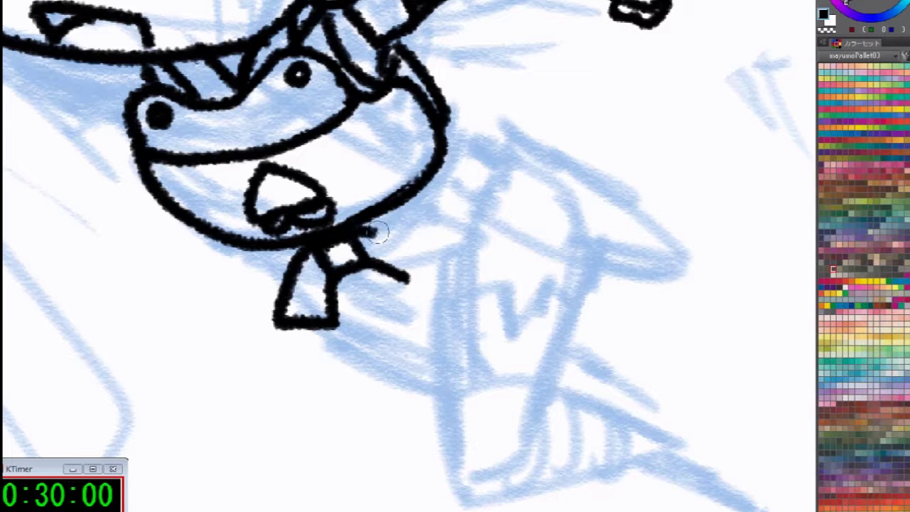
pyautogui.moveTo(347, 229); pyautogui.dragTo(426, 242)
pyautogui.moveTo(367, 261); pyautogui.dragTo(423, 242)
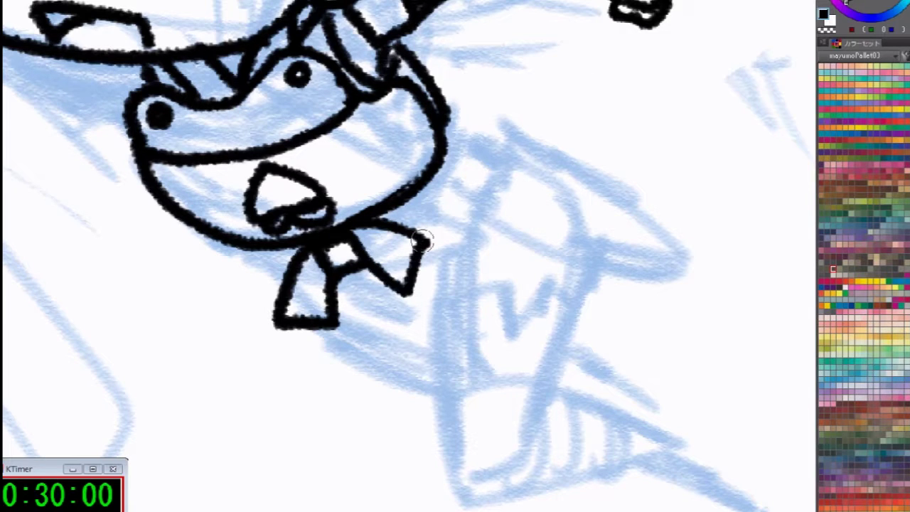
pyautogui.moveTo(363, 241); pyautogui.dragTo(386, 251)
pyautogui.moveTo(319, 256); pyautogui.dragTo(310, 289)
pyautogui.moveTo(410, 229)
pyautogui.mouseDown()
pyautogui.moveTo(434, 214)
pyautogui.moveTo(446, 153)
pyautogui.moveTo(400, 208)
pyautogui.mouseUp()
pyautogui.moveTo(259, 251); pyautogui.dragTo(286, 269)
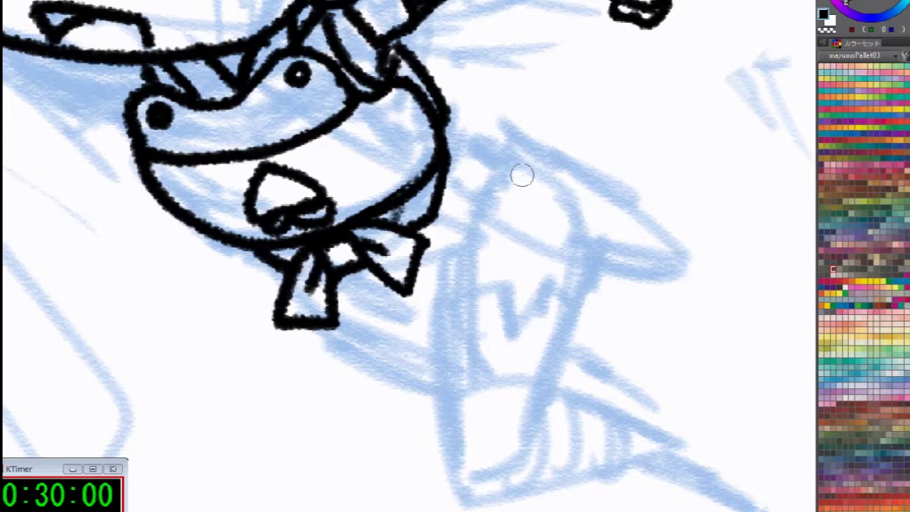
# Ink the belly line below the ribbon and the small looped joint behind the chest piece
pyautogui.moveTo(333, 304); pyautogui.dragTo(448, 359)
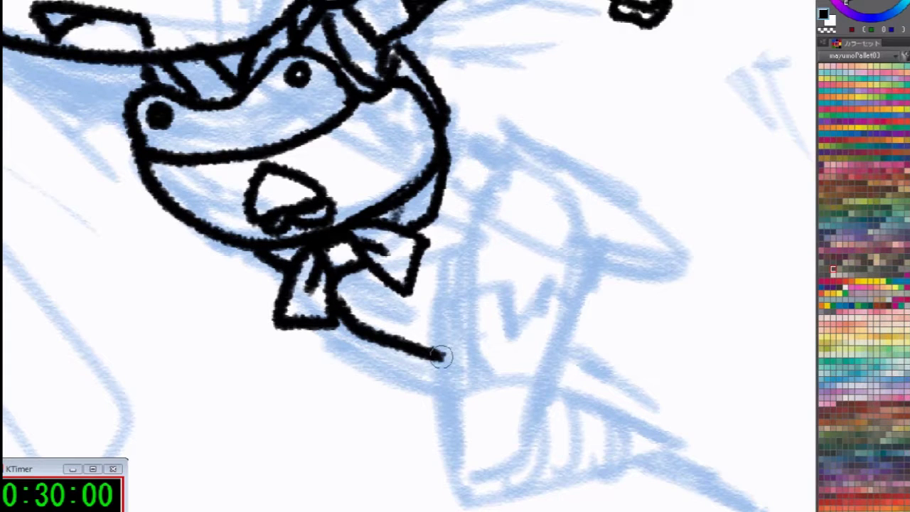
pyautogui.moveTo(430, 240); pyautogui.dragTo(452, 256)
pyautogui.moveTo(446, 178); pyautogui.dragTo(495, 194)
pyautogui.hotkey('ctrl', 'z')
pyautogui.moveTo(436, 211)
pyautogui.mouseDown()
pyautogui.moveTo(478, 163)
pyautogui.moveTo(451, 130)
pyautogui.mouseUp()
# Ink the tapered, segmented cone extending back from the looped joint, replacing its first long lower edge
pyautogui.moveTo(447, 190)
pyautogui.mouseDown()
pyautogui.moveTo(483, 125)
pyautogui.moveTo(507, 135)
pyautogui.moveTo(468, 210)
pyautogui.moveTo(650, 279)
pyautogui.mouseUp()
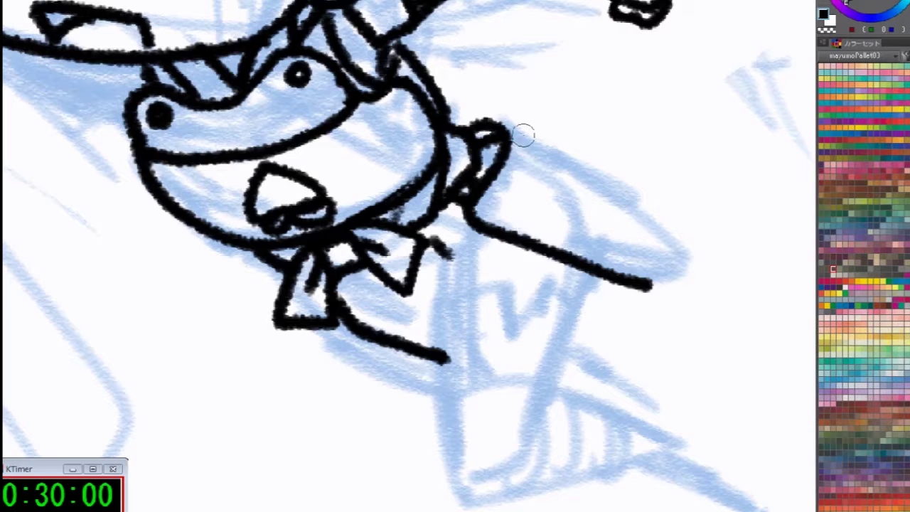
pyautogui.hotkey('ctrl', 'z')
pyautogui.moveTo(470, 208); pyautogui.dragTo(516, 232)
pyautogui.moveTo(516, 232); pyautogui.dragTo(569, 145)
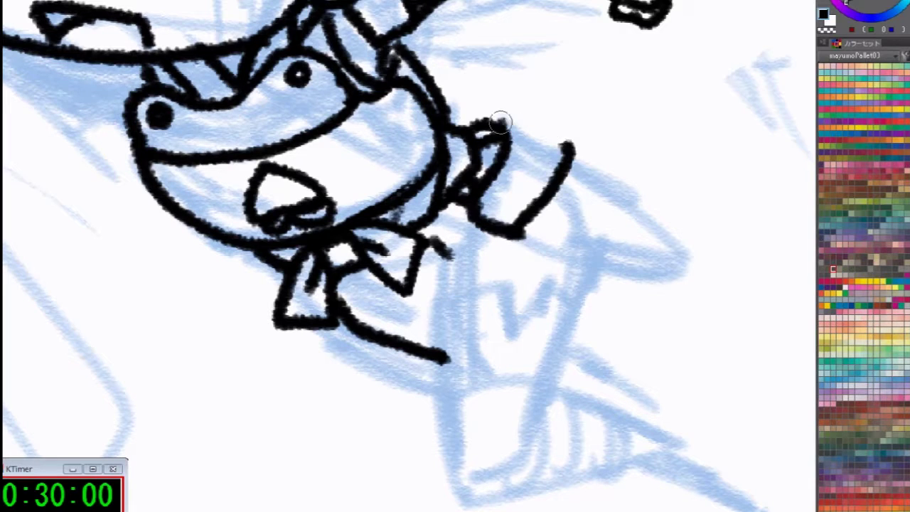
pyautogui.moveTo(501, 124); pyautogui.dragTo(564, 153)
pyautogui.moveTo(519, 235)
pyautogui.mouseDown()
pyautogui.moveTo(535, 242)
pyautogui.moveTo(590, 162)
pyautogui.moveTo(575, 237)
pyautogui.moveTo(610, 223)
pyautogui.moveTo(619, 192)
pyautogui.moveTo(625, 258)
pyautogui.moveTo(652, 214)
pyautogui.moveTo(645, 258)
pyautogui.moveTo(670, 253)
pyautogui.mouseUp()
# Dot the segments of the tapered cone with small black spots
pyautogui.click(518, 194)
pyautogui.click(544, 159)
pyautogui.click(553, 216)
pyautogui.click(574, 197)
pyautogui.click(582, 173)
pyautogui.click(598, 222)
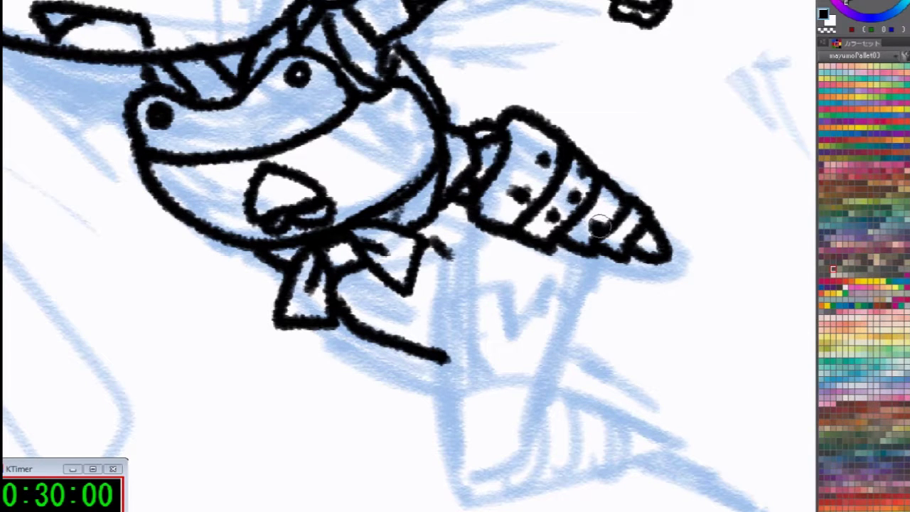
pyautogui.click(612, 203)
pyautogui.click(620, 217)
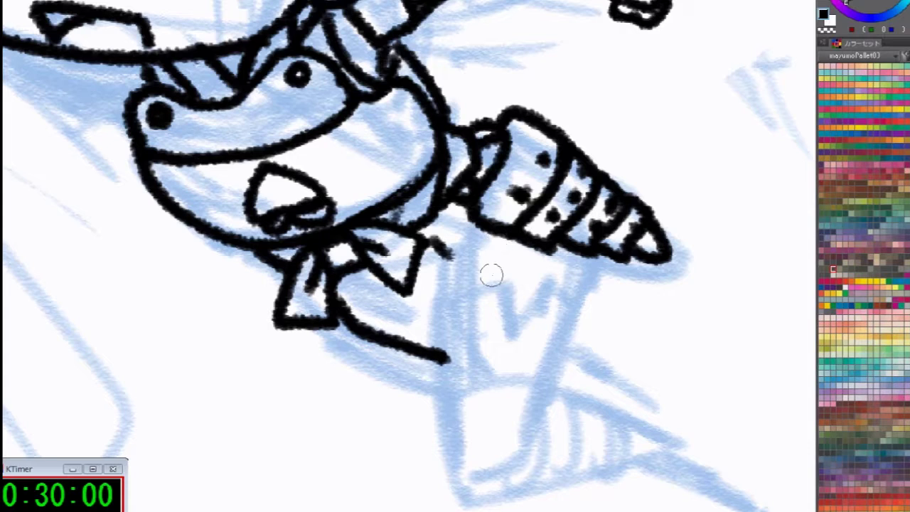
# Ink both edges of the near thigh and a jagged hem across it, undoing the trial marks below the hem
pyautogui.moveTo(454, 246)
pyautogui.mouseDown()
pyautogui.moveTo(438, 327)
pyautogui.moveTo(455, 496)
pyautogui.mouseUp()
pyautogui.moveTo(593, 258); pyautogui.dragTo(526, 406)
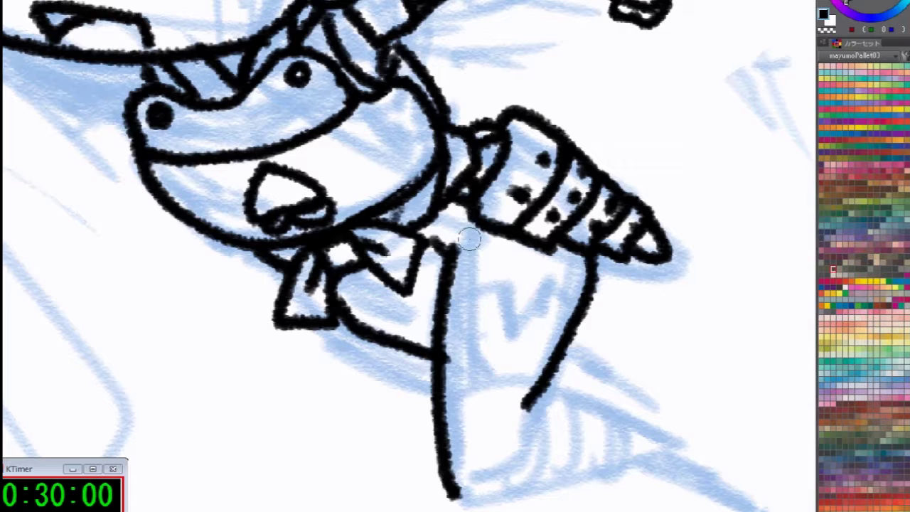
pyautogui.moveTo(453, 247); pyautogui.dragTo(475, 219)
pyautogui.moveTo(450, 274)
pyautogui.mouseDown()
pyautogui.moveTo(530, 265)
pyautogui.moveTo(526, 312)
pyautogui.moveTo(584, 275)
pyautogui.mouseUp()
pyautogui.moveTo(524, 347)
pyautogui.mouseDown()
pyautogui.moveTo(538, 362)
pyautogui.moveTo(525, 350)
pyautogui.mouseUp()
pyautogui.moveTo(504, 343); pyautogui.dragTo(432, 344)
pyautogui.hotkey('ctrl', 'z')
pyautogui.hotkey('ctrl', 'z')
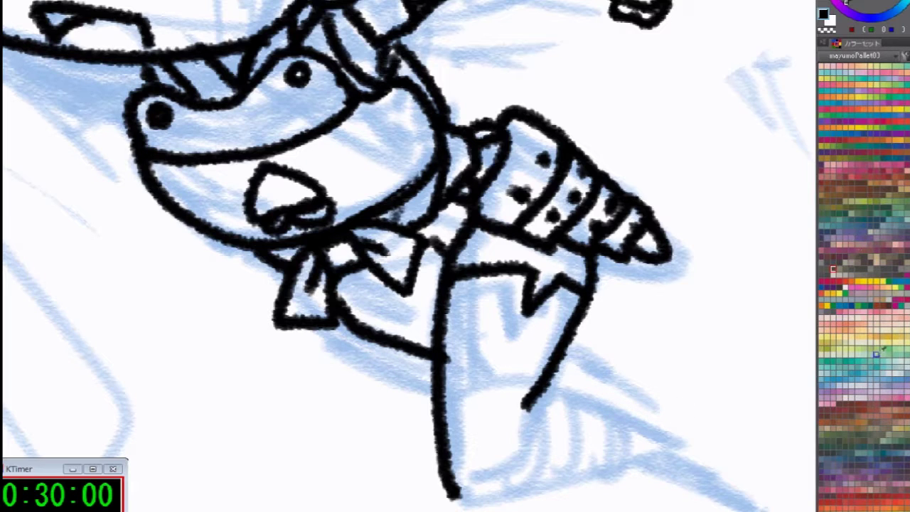
# Ink the bent lower leg tapering to a point with curved bands, and a bow-tied band around the thigh
pyautogui.moveTo(525, 404); pyautogui.dragTo(515, 421)
pyautogui.moveTo(478, 495); pyautogui.dragTo(624, 456)
pyautogui.moveTo(530, 396)
pyautogui.mouseDown()
pyautogui.moveTo(574, 383)
pyautogui.moveTo(673, 439)
pyautogui.moveTo(539, 471)
pyautogui.mouseUp()
pyautogui.moveTo(567, 404); pyautogui.dragTo(587, 430)
pyautogui.moveTo(519, 337)
pyautogui.mouseDown()
pyautogui.moveTo(502, 321)
pyautogui.moveTo(496, 340)
pyautogui.moveTo(506, 354)
pyautogui.moveTo(538, 350)
pyautogui.moveTo(481, 327)
pyautogui.moveTo(432, 350)
pyautogui.moveTo(561, 346)
pyautogui.mouseUp()
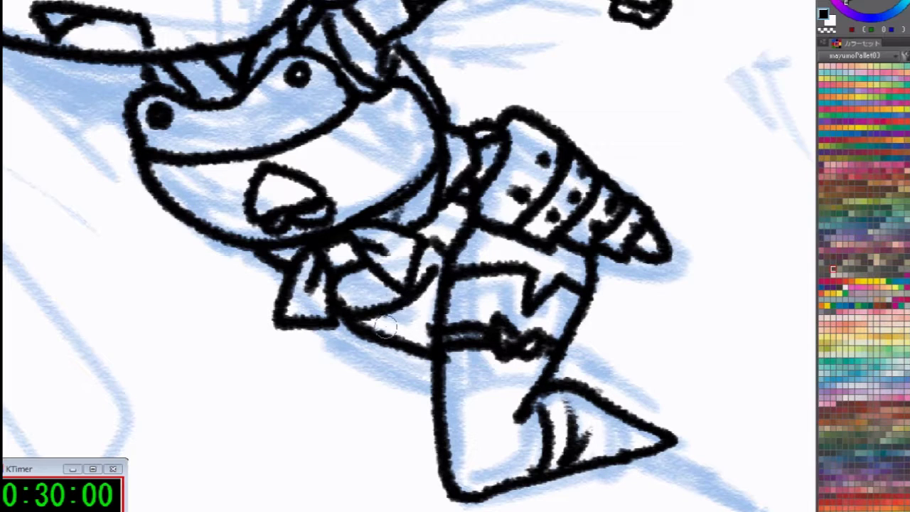
# Erase part of the belly line and ink the curved garment edge and far-thigh lines meeting the near thigh
pyautogui.press('c')
pyautogui.moveTo(359, 327)
pyautogui.mouseDown()
pyautogui.moveTo(344, 339)
pyautogui.moveTo(372, 330)
pyautogui.moveTo(372, 346)
pyautogui.moveTo(387, 344)
pyautogui.mouseUp()
pyautogui.press('c')
pyautogui.moveTo(341, 308)
pyautogui.mouseDown()
pyautogui.moveTo(351, 328)
pyautogui.moveTo(447, 273)
pyautogui.mouseUp()
pyautogui.moveTo(377, 327); pyautogui.dragTo(431, 353)
pyautogui.moveTo(403, 344); pyautogui.dragTo(434, 330)
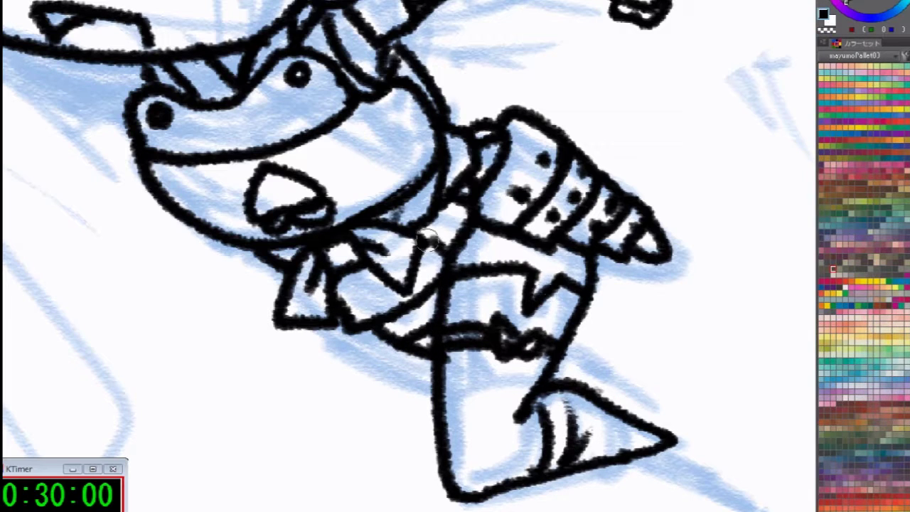
# Ink the small banded, tapering limb below the ribbon with a solid black rear side, redoing its first strokes
pyautogui.moveTo(310, 328); pyautogui.dragTo(368, 400)
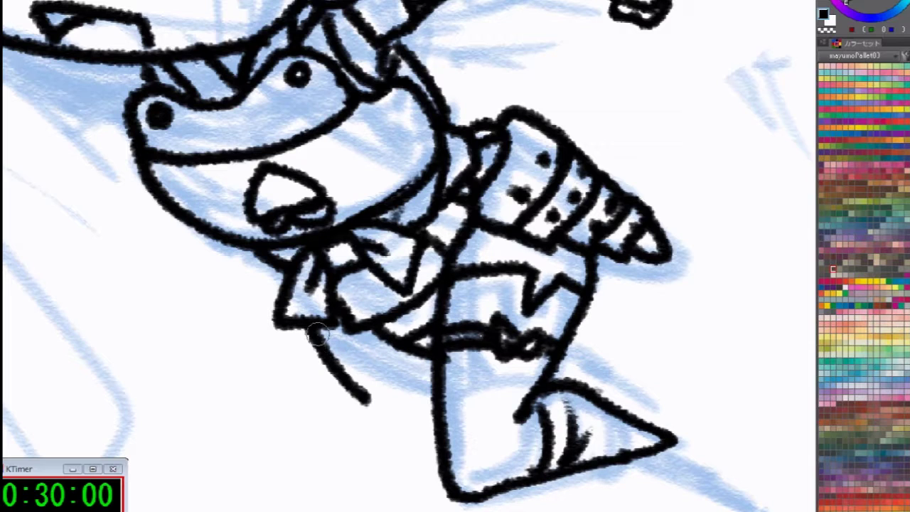
pyautogui.hotkey('ctrl', 'z')
pyautogui.moveTo(304, 335)
pyautogui.mouseDown()
pyautogui.moveTo(351, 324)
pyautogui.moveTo(321, 344)
pyautogui.moveTo(352, 379)
pyautogui.moveTo(352, 328)
pyautogui.moveTo(359, 385)
pyautogui.moveTo(363, 372)
pyautogui.moveTo(335, 365)
pyautogui.moveTo(356, 328)
pyautogui.mouseUp()
pyautogui.hotkey('ctrl', 'z')
pyautogui.hotkey('ctrl', 'z')
pyautogui.moveTo(343, 370)
pyautogui.mouseDown()
pyautogui.moveTo(355, 333)
pyautogui.moveTo(350, 379)
pyautogui.moveTo(359, 350)
pyautogui.moveTo(382, 389)
pyautogui.moveTo(369, 384)
pyautogui.moveTo(384, 395)
pyautogui.moveTo(380, 331)
pyautogui.moveTo(379, 377)
pyautogui.mouseUp()
pyautogui.moveTo(380, 377)
pyautogui.mouseDown()
pyautogui.moveTo(367, 337)
pyautogui.moveTo(369, 345)
pyautogui.mouseUp()
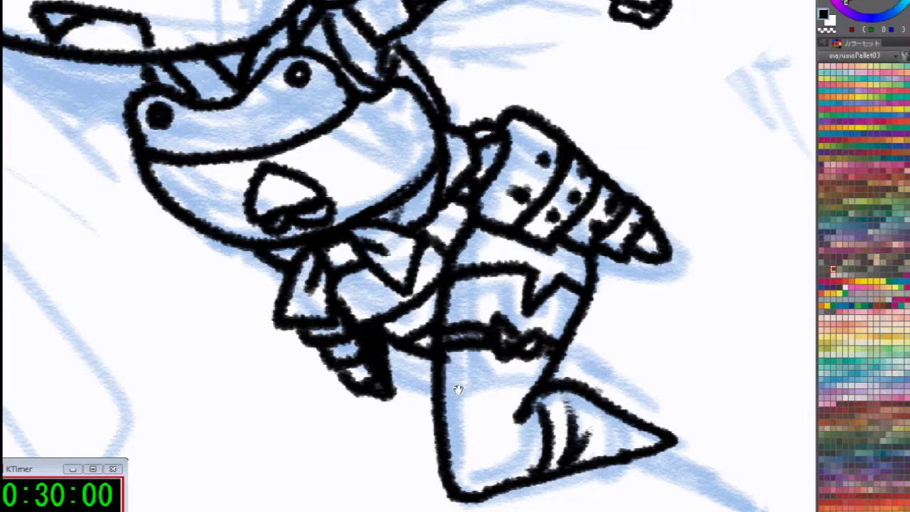
# Ink the short far-leg line beside the near thigh and the far-leg edges behind the bent lower leg
pyautogui.moveTo(458, 389); pyautogui.dragTo(302, 343)
pyautogui.moveTo(233, 319); pyautogui.dragTo(264, 334)
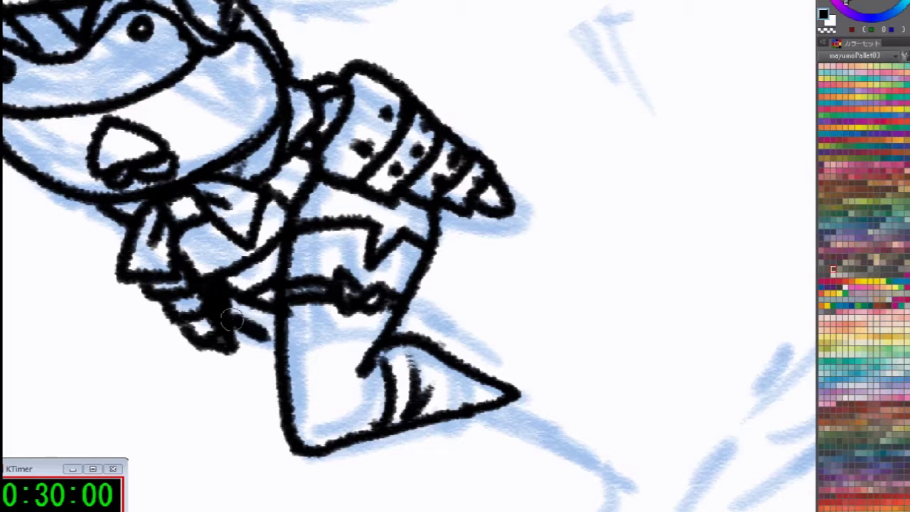
pyautogui.moveTo(401, 310)
pyautogui.mouseDown()
pyautogui.moveTo(574, 411)
pyautogui.moveTo(544, 384)
pyautogui.mouseUp()
pyautogui.moveTo(455, 324)
pyautogui.mouseDown()
pyautogui.moveTo(458, 359)
pyautogui.moveTo(497, 373)
pyautogui.mouseUp()
pyautogui.moveTo(523, 352); pyautogui.dragTo(525, 398)
# Ink the long wavy lower edge of the cloth streaming back from beneath the curled hair lock
pyautogui.scroll(-4, 399, 245)
pyautogui.moveTo(399, 244)
pyautogui.mouseDown()
pyautogui.moveTo(528, 292)
pyautogui.moveTo(569, 319)
pyautogui.mouseUp()
pyautogui.scroll(4, 527, 334)
pyautogui.moveTo(519, 87); pyautogui.dragTo(480, 307)
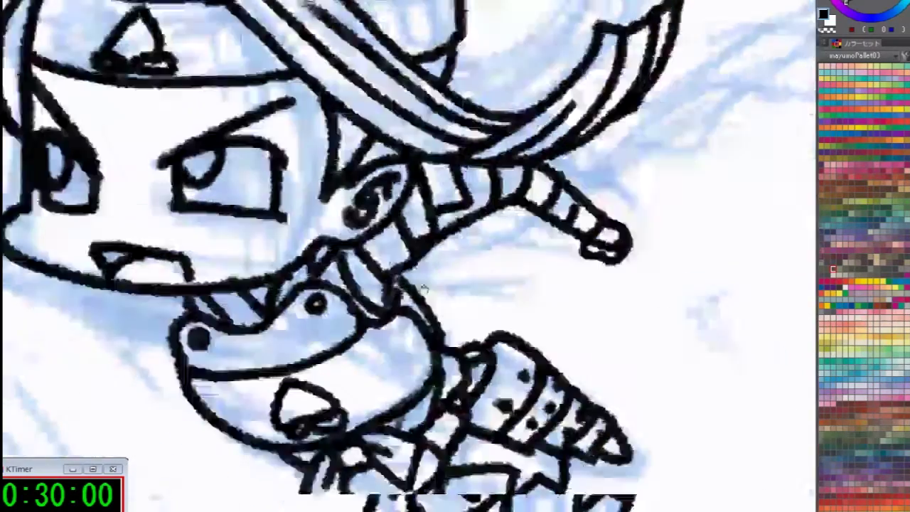
pyautogui.moveTo(555, 384); pyautogui.dragTo(408, 378)
pyautogui.scroll(2, 439, 396)
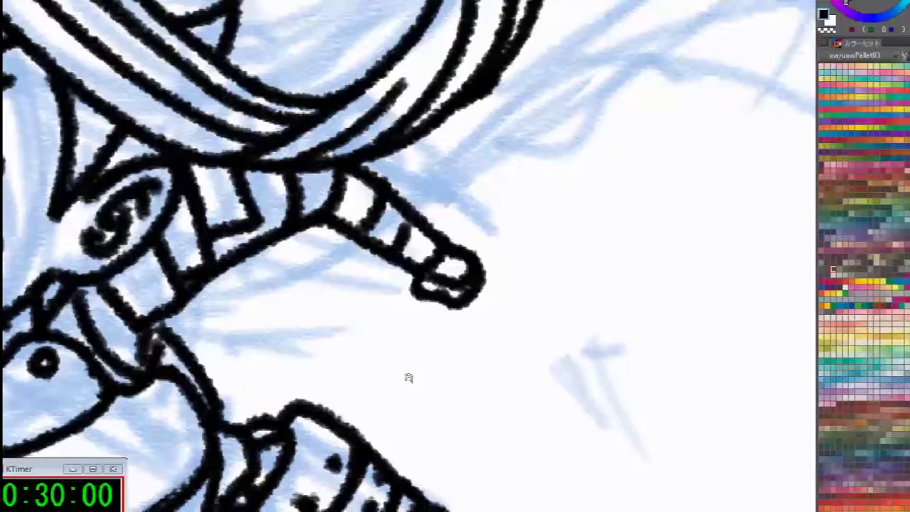
pyautogui.scroll(-3, 408, 377)
pyautogui.scroll(-3, 392, 369)
pyautogui.scroll(3, 402, 270)
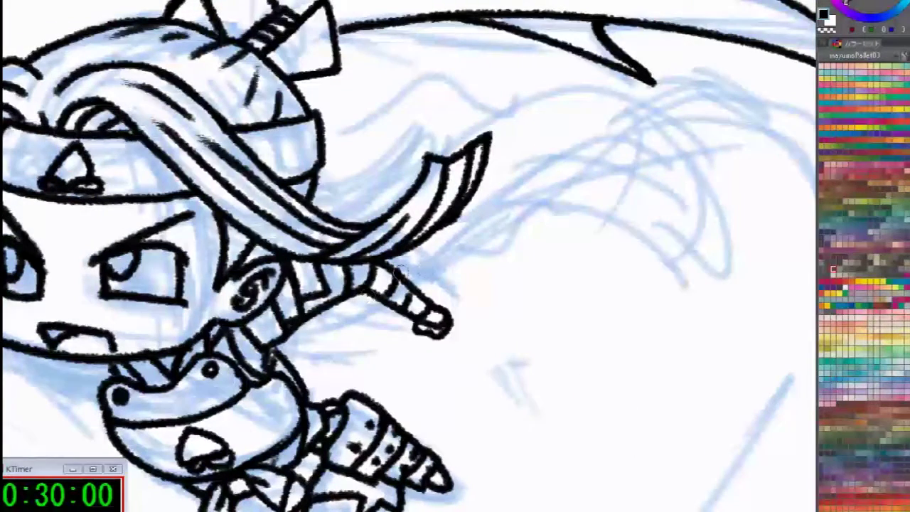
pyautogui.moveTo(396, 274)
pyautogui.mouseDown()
pyautogui.moveTo(512, 231)
pyautogui.moveTo(607, 162)
pyautogui.moveTo(758, 234)
pyautogui.mouseUp()
# Ink the long wavy upper and lower outlines of the second cloth strip streaming back from behind the head
pyautogui.moveTo(321, 133)
pyautogui.mouseDown()
pyautogui.moveTo(396, 87)
pyautogui.moveTo(442, 88)
pyautogui.moveTo(503, 107)
pyautogui.mouseUp()
pyautogui.moveTo(459, 133)
pyautogui.mouseDown()
pyautogui.moveTo(521, 96)
pyautogui.moveTo(683, 102)
pyautogui.moveTo(758, 263)
pyautogui.mouseUp()
pyautogui.moveTo(696, 153)
pyautogui.mouseDown()
pyautogui.moveTo(630, 221)
pyautogui.moveTo(621, 252)
pyautogui.mouseUp()
pyautogui.hotkey('ctrl', 'z')
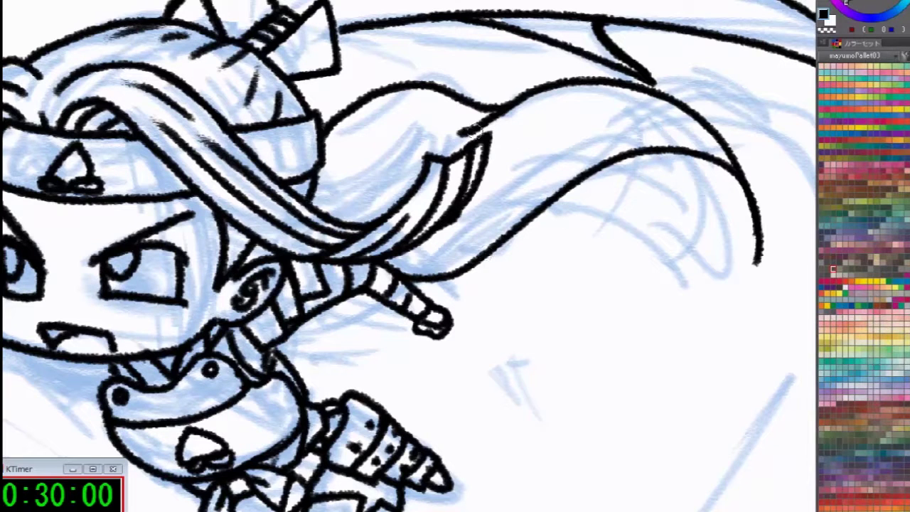
# Ink the inner edge running along the curled hair lock's tip and the small fold beneath the streaming cloth
pyautogui.moveTo(471, 127)
pyautogui.mouseDown()
pyautogui.moveTo(411, 169)
pyautogui.moveTo(492, 123)
pyautogui.mouseUp()
pyautogui.hotkey('ctrl', 'z')
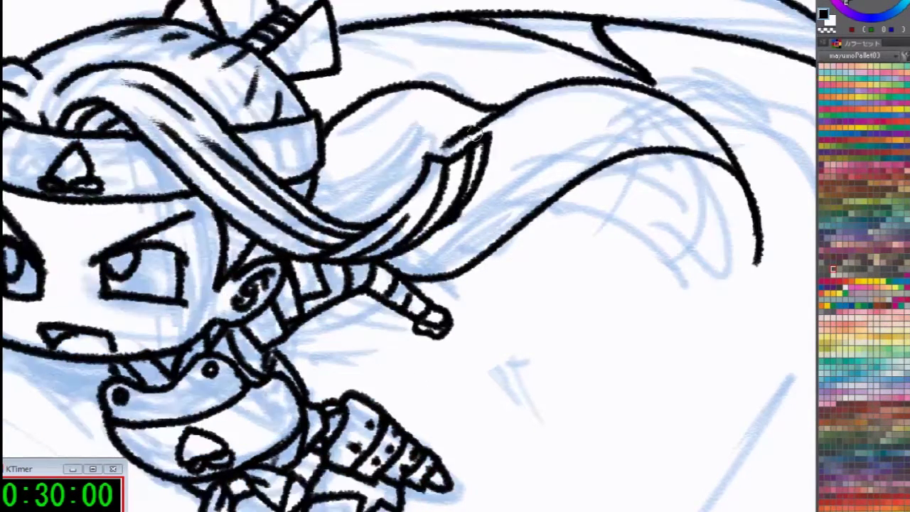
pyautogui.moveTo(477, 127); pyautogui.dragTo(344, 217)
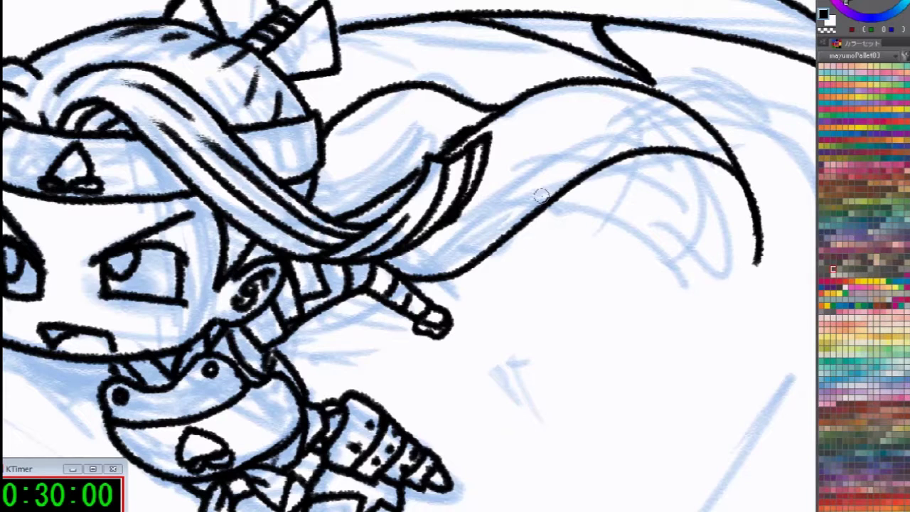
pyautogui.moveTo(540, 197)
pyautogui.mouseDown()
pyautogui.moveTo(609, 194)
pyautogui.moveTo(658, 152)
pyautogui.mouseUp()
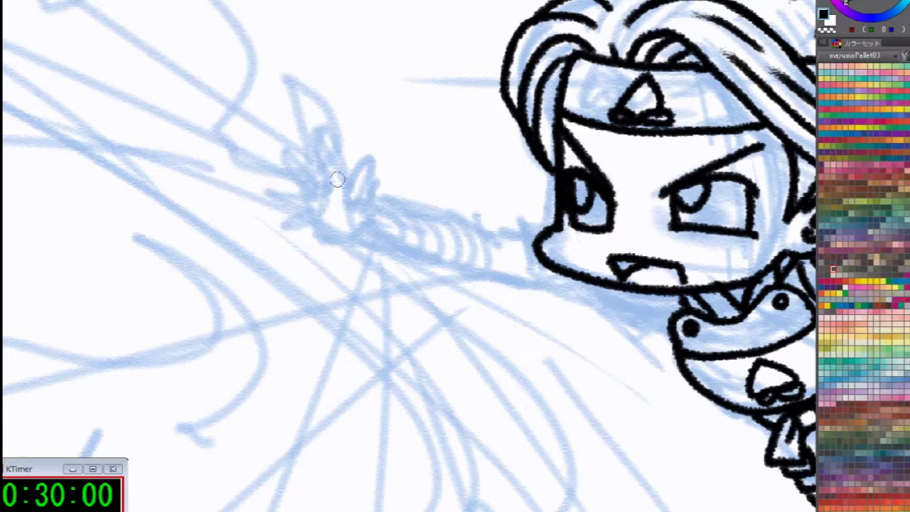
# Ink the spread-fingered hand and the upper and lower outlines of the outstretched arm reaching toward the face and chest
pyautogui.moveTo(338, 204)
pyautogui.mouseDown()
pyautogui.moveTo(364, 166)
pyautogui.moveTo(368, 203)
pyautogui.moveTo(345, 197)
pyautogui.moveTo(373, 170)
pyautogui.moveTo(350, 224)
pyautogui.mouseUp()
pyautogui.hotkey('ctrl', 'z')
pyautogui.moveTo(335, 186)
pyautogui.mouseDown()
pyautogui.moveTo(317, 130)
pyautogui.moveTo(327, 187)
pyautogui.moveTo(310, 168)
pyautogui.moveTo(282, 164)
pyautogui.moveTo(313, 195)
pyautogui.moveTo(294, 184)
pyautogui.moveTo(306, 190)
pyautogui.moveTo(304, 207)
pyautogui.moveTo(281, 224)
pyautogui.moveTo(352, 225)
pyautogui.mouseUp()
pyautogui.moveTo(367, 193); pyautogui.dragTo(455, 219)
pyautogui.moveTo(340, 229); pyautogui.dragTo(565, 283)
pyautogui.moveTo(449, 215)
pyautogui.mouseDown()
pyautogui.moveTo(526, 227)
pyautogui.moveTo(556, 214)
pyautogui.moveTo(542, 227)
pyautogui.mouseUp()
pyautogui.moveTo(562, 283)
pyautogui.mouseDown()
pyautogui.moveTo(665, 311)
pyautogui.moveTo(408, 298)
pyautogui.mouseUp()
pyautogui.moveTo(509, 334); pyautogui.dragTo(562, 380)
pyautogui.moveTo(463, 321); pyautogui.dragTo(601, 410)
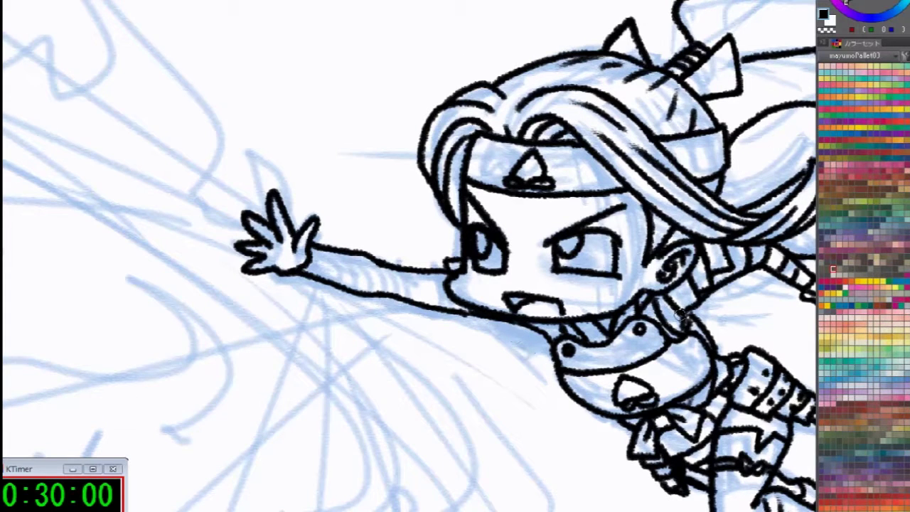
# Undo the last upper-arm strokes, select the inked hand and forearm, and move them closer to the face
pyautogui.hotkey('ctrl', 'z')
pyautogui.hotkey('ctrl', 'z')
pyautogui.hotkey('ctrl', 'z')
pyautogui.hotkey('ctrl', 'z')
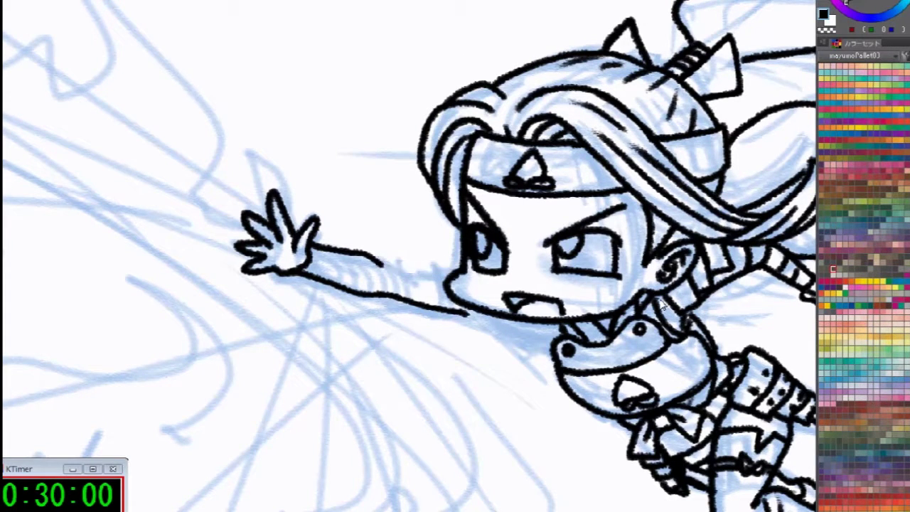
pyautogui.moveTo(362, 345)
pyautogui.mouseDown()
pyautogui.moveTo(384, 201)
pyautogui.moveTo(399, 262)
pyautogui.moveTo(378, 289)
pyautogui.mouseUp()
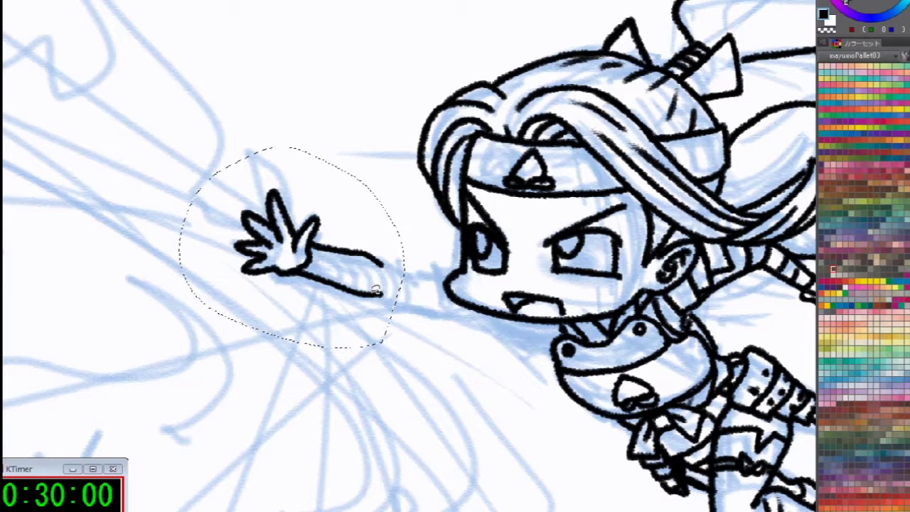
pyautogui.moveTo(316, 272); pyautogui.dragTo(371, 289)
pyautogui.hotkey('ctrl', 'd')
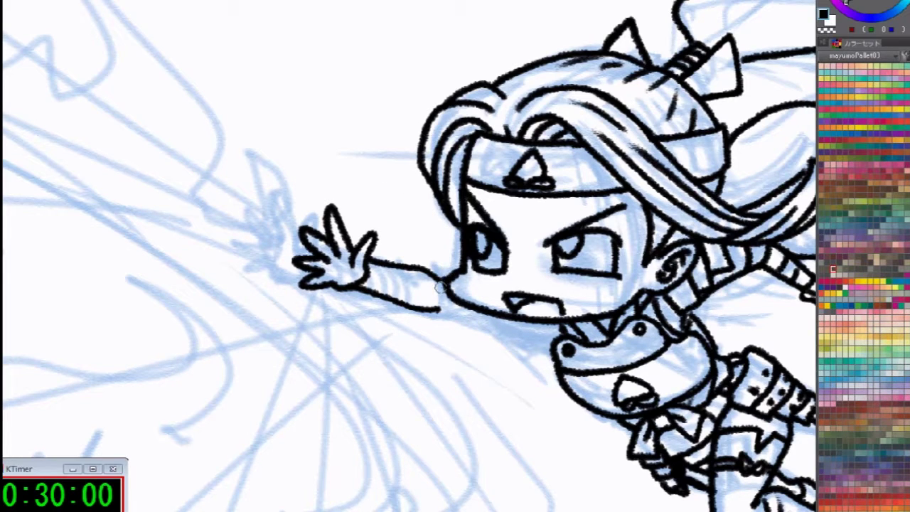
# Ink the curved wrappings across the moved forearm and the upper-arm line running under the chin to the chest piece
pyautogui.moveTo(444, 275); pyautogui.dragTo(428, 310)
pyautogui.moveTo(371, 265); pyautogui.dragTo(369, 288)
pyautogui.moveTo(384, 271)
pyautogui.mouseDown()
pyautogui.moveTo(380, 299)
pyautogui.moveTo(395, 302)
pyautogui.mouseUp()
pyautogui.moveTo(416, 276); pyautogui.dragTo(412, 302)
pyautogui.moveTo(431, 285)
pyautogui.mouseDown()
pyautogui.moveTo(447, 301)
pyautogui.moveTo(443, 315)
pyautogui.moveTo(548, 350)
pyautogui.mouseUp()
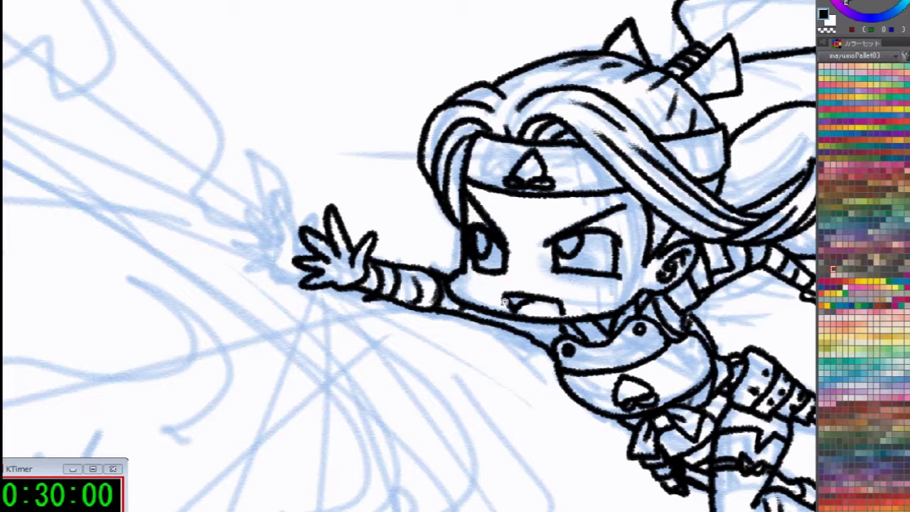
# Ink the long thin shaft and jagged, pointed outline of the separate arrow-like shape behind the legs
pyautogui.moveTo(502, 370); pyautogui.dragTo(303, 299)
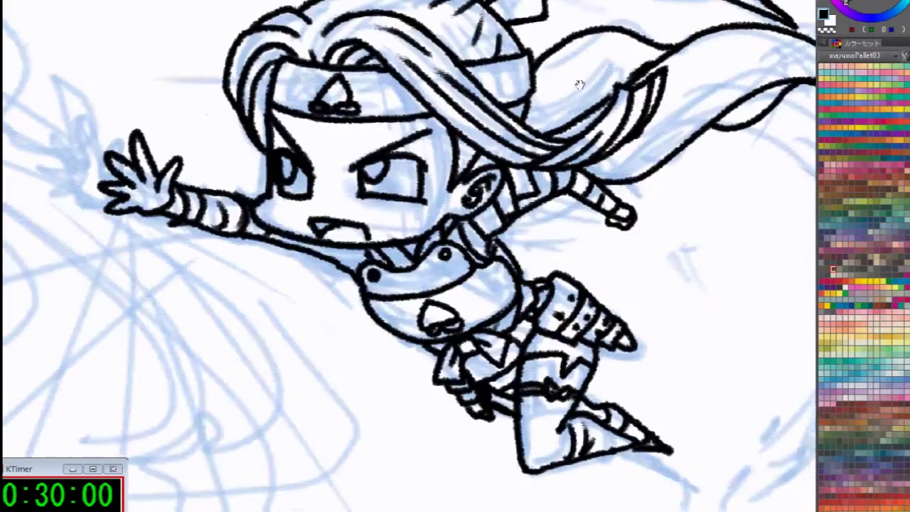
pyautogui.scroll(-5, 581, 119)
pyautogui.scroll(2, 578, 126)
pyautogui.moveTo(578, 126); pyautogui.dragTo(660, 159)
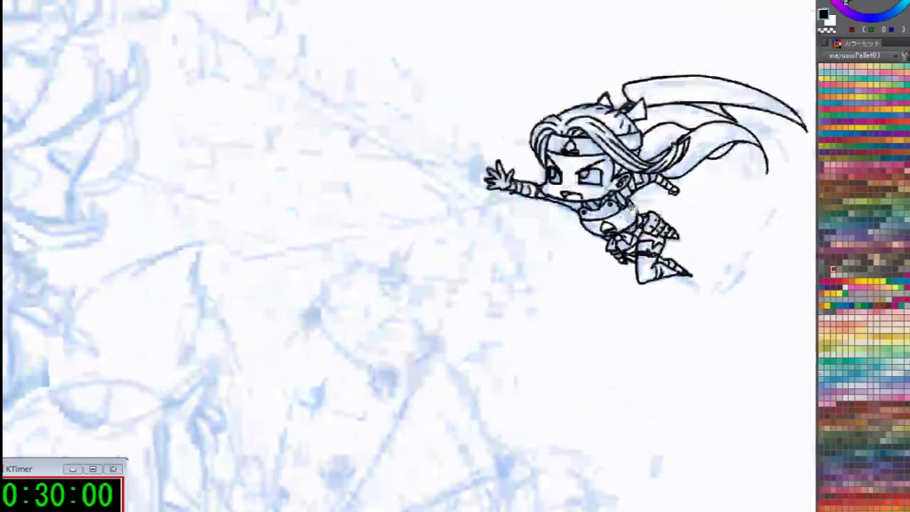
pyautogui.scroll(3, 609, 301)
pyautogui.moveTo(740, 302)
pyautogui.mouseDown()
pyautogui.moveTo(609, 301)
pyautogui.moveTo(579, 232)
pyautogui.moveTo(598, 264)
pyautogui.mouseUp()
pyautogui.scroll(3, 577, 258)
pyautogui.moveTo(608, 299); pyautogui.dragTo(434, 418)
pyautogui.moveTo(436, 386)
pyautogui.mouseDown()
pyautogui.moveTo(472, 269)
pyautogui.moveTo(495, 340)
pyautogui.mouseUp()
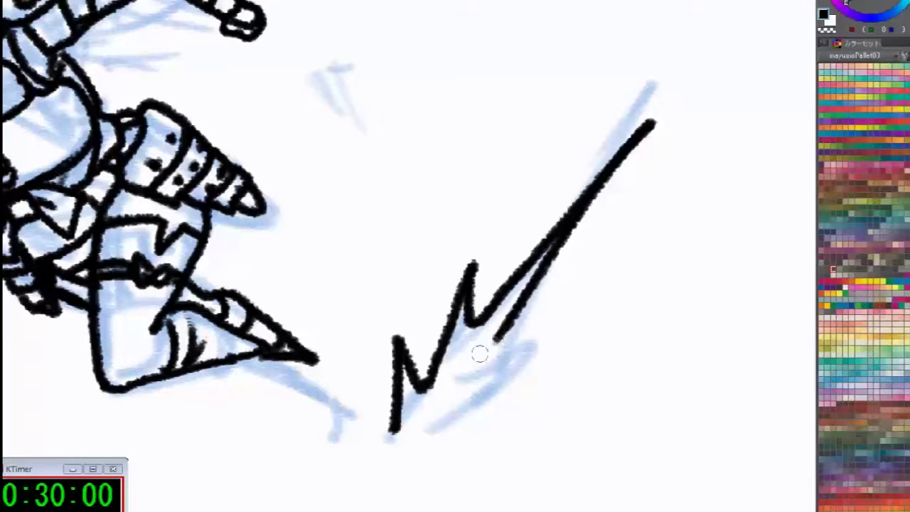
pyautogui.moveTo(409, 426)
pyautogui.mouseDown()
pyautogui.moveTo(469, 414)
pyautogui.moveTo(506, 329)
pyautogui.mouseUp()
pyautogui.hotkey('ctrl', 'z')
pyautogui.moveTo(397, 432); pyautogui.dragTo(499, 426)
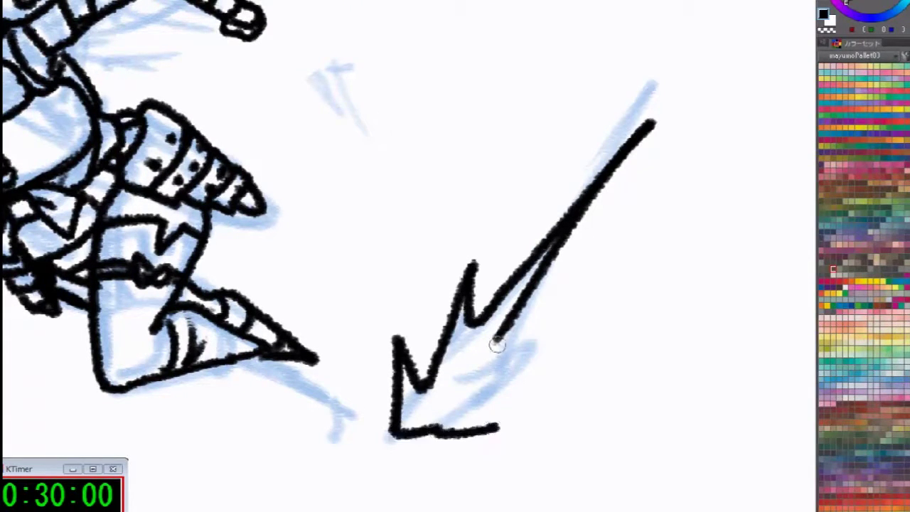
# Ink the edge closing the open side of the jagged arrow-like tip, redoing its first strokes
pyautogui.moveTo(495, 342); pyautogui.dragTo(520, 361)
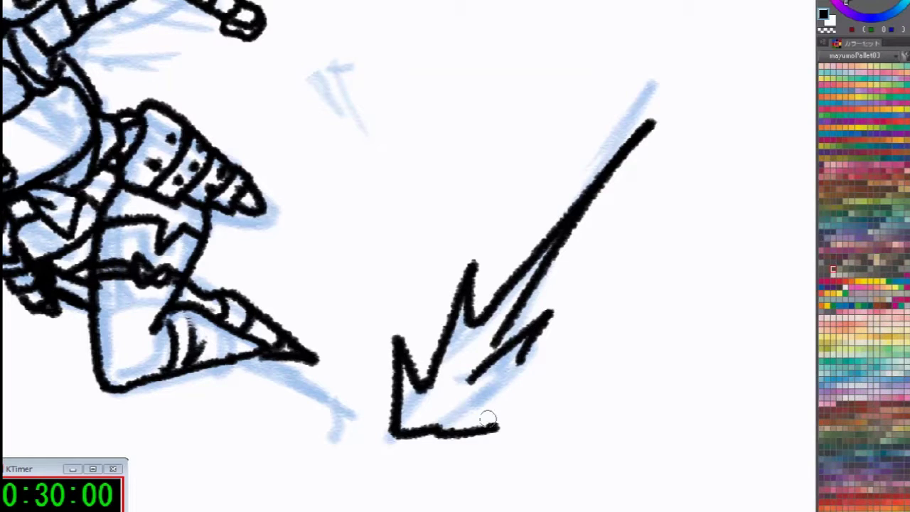
pyautogui.moveTo(496, 340)
pyautogui.mouseDown()
pyautogui.moveTo(519, 370)
pyautogui.moveTo(516, 383)
pyautogui.mouseUp()
pyautogui.hotkey('ctrl', 'z')
pyautogui.hotkey('ctrl', 'z')
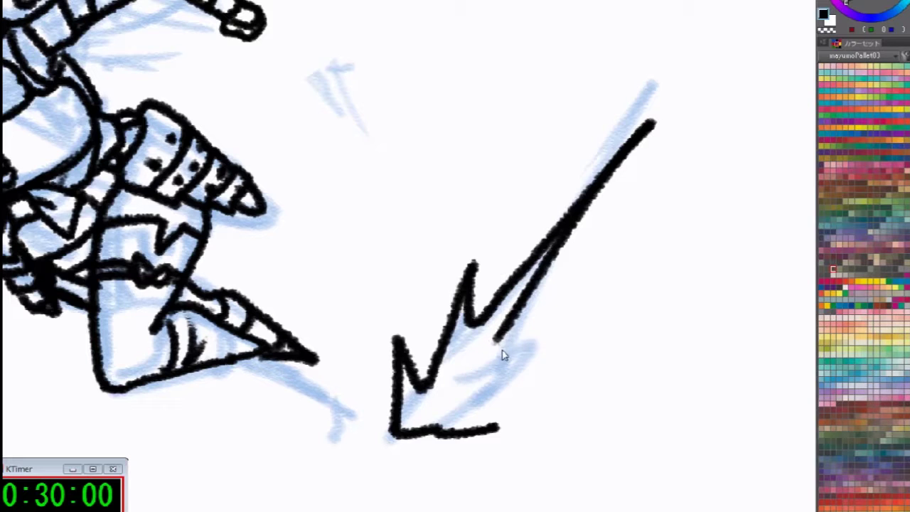
pyautogui.moveTo(498, 347)
pyautogui.mouseDown()
pyautogui.moveTo(528, 333)
pyautogui.moveTo(495, 429)
pyautogui.mouseUp()
# Ink the angular, star-pointed blade shape hanging below the rear banded arm's fist
pyautogui.moveTo(330, 311)
pyautogui.mouseDown()
pyautogui.moveTo(512, 433)
pyautogui.moveTo(672, 475)
pyautogui.mouseUp()
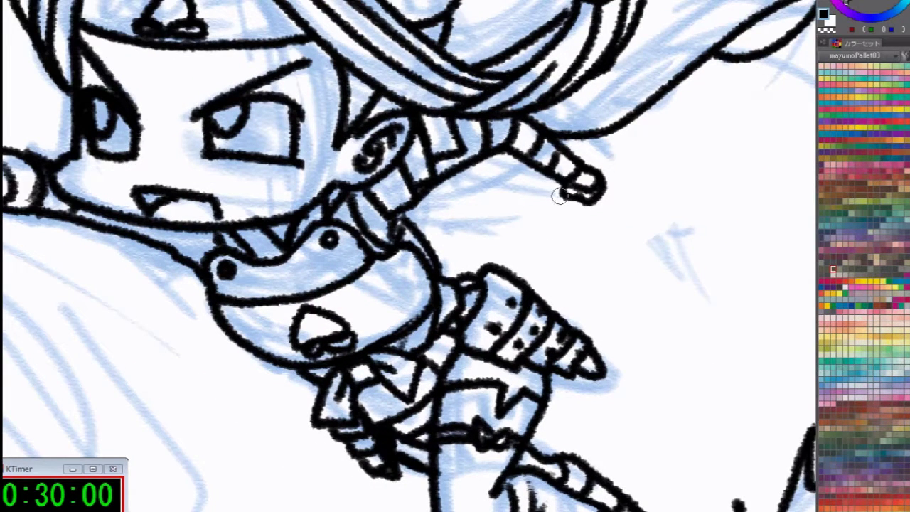
pyautogui.moveTo(559, 196)
pyautogui.mouseDown()
pyautogui.moveTo(476, 211)
pyautogui.moveTo(511, 238)
pyautogui.moveTo(529, 279)
pyautogui.mouseUp()
pyautogui.moveTo(492, 213); pyautogui.dragTo(573, 238)
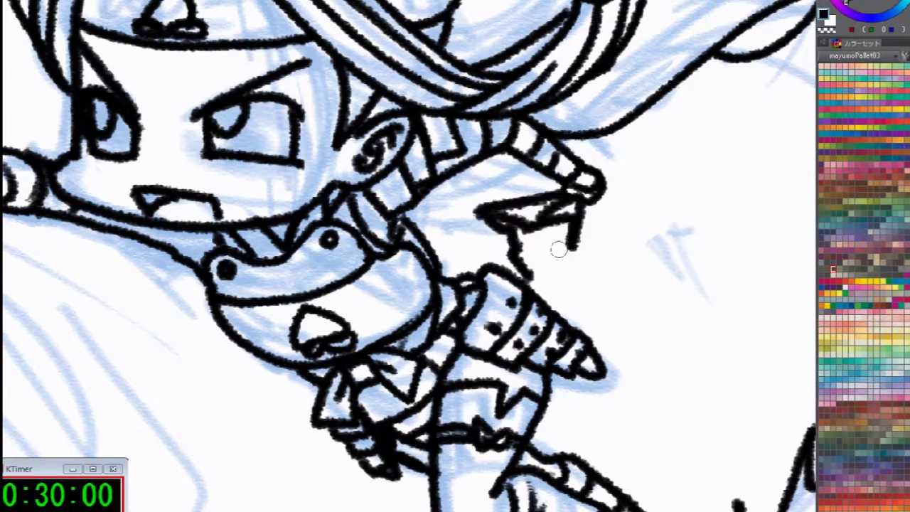
pyautogui.moveTo(528, 272); pyautogui.dragTo(553, 269)
pyautogui.moveTo(573, 239); pyautogui.dragTo(613, 313)
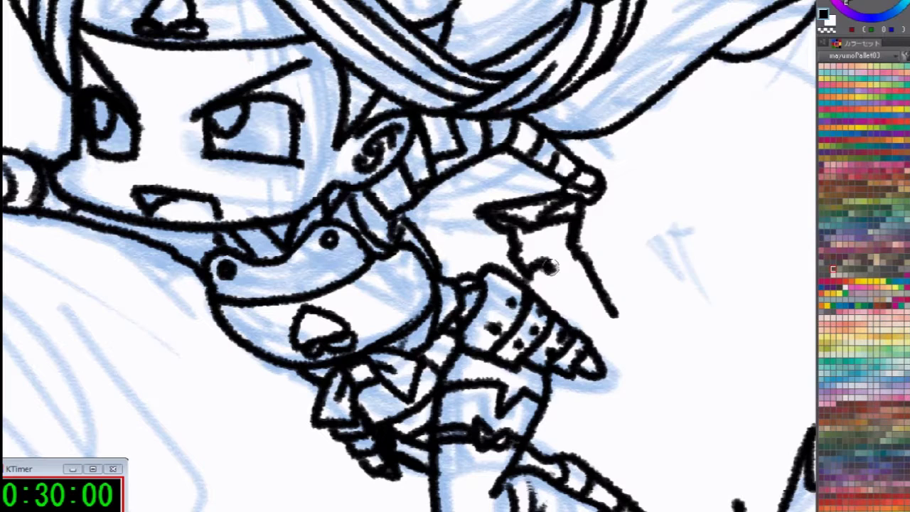
pyautogui.moveTo(551, 267)
pyautogui.mouseDown()
pyautogui.moveTo(612, 313)
pyautogui.moveTo(603, 200)
pyautogui.moveTo(613, 220)
pyautogui.mouseUp()
# Ink the large rounded sack-like outline extending back from the rear fist to the arrow shaft, redoing its upper edge
pyautogui.moveTo(654, 163); pyautogui.dragTo(479, 196)
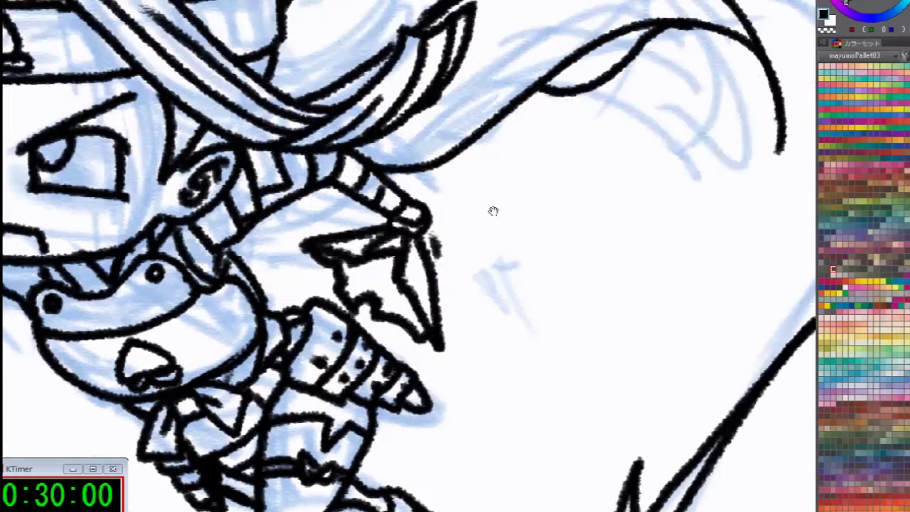
pyautogui.moveTo(416, 204)
pyautogui.mouseDown()
pyautogui.moveTo(428, 185)
pyautogui.moveTo(479, 168)
pyautogui.moveTo(654, 135)
pyautogui.moveTo(693, 161)
pyautogui.mouseUp()
pyautogui.hotkey('ctrl', 'z')
pyautogui.moveTo(420, 195)
pyautogui.mouseDown()
pyautogui.moveTo(519, 158)
pyautogui.moveTo(743, 192)
pyautogui.mouseUp()
pyautogui.moveTo(430, 248)
pyautogui.mouseDown()
pyautogui.moveTo(506, 362)
pyautogui.moveTo(643, 424)
pyautogui.moveTo(731, 387)
pyautogui.mouseUp()
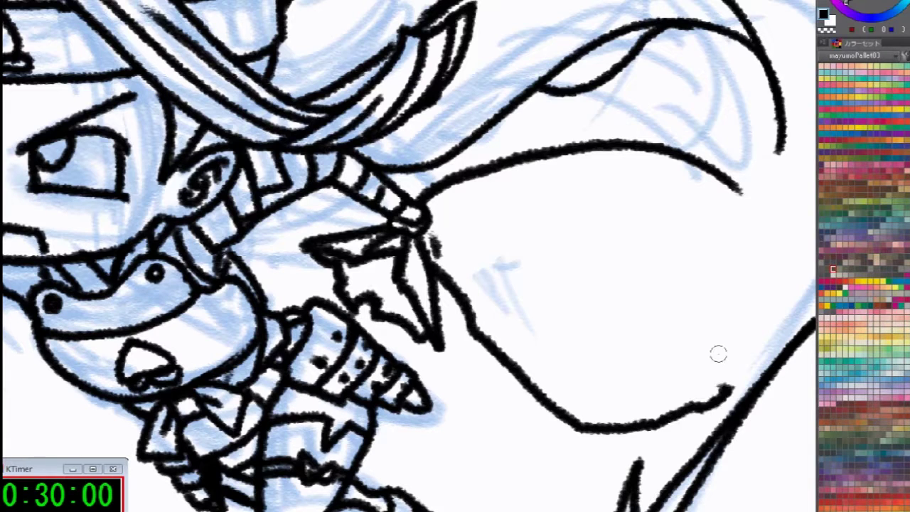
pyautogui.moveTo(740, 189)
pyautogui.mouseDown()
pyautogui.moveTo(792, 250)
pyautogui.moveTo(796, 279)
pyautogui.moveTo(762, 361)
pyautogui.moveTo(729, 385)
pyautogui.mouseUp()
# Scatter small black dots and short curved marks across the large rounded shape as surface texture
pyautogui.moveTo(692, 266); pyautogui.dragTo(706, 282)
pyautogui.click(726, 269)
pyautogui.click(593, 198)
pyautogui.click(591, 269)
pyautogui.moveTo(584, 364)
pyautogui.mouseDown()
pyautogui.moveTo(604, 379)
pyautogui.moveTo(620, 374)
pyautogui.mouseUp()
pyautogui.click(644, 373)
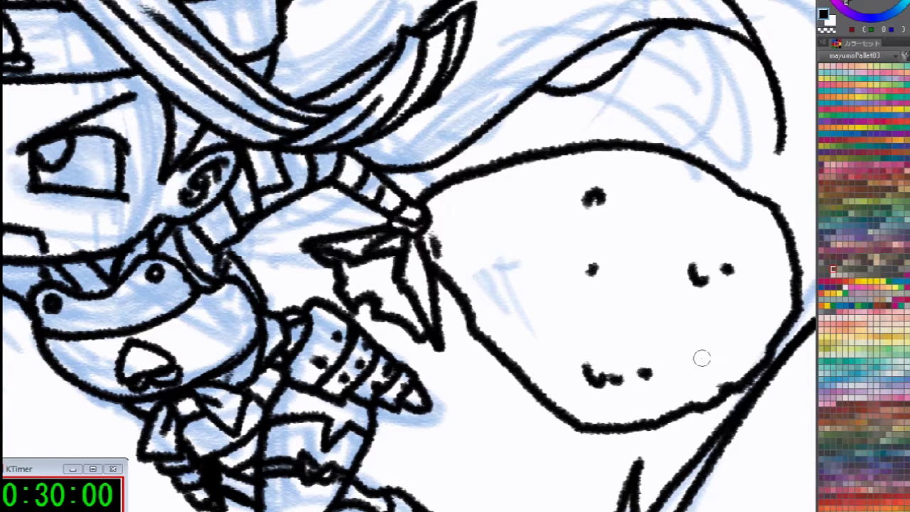
pyautogui.moveTo(703, 357); pyautogui.dragTo(721, 346)
pyautogui.click(740, 329)
pyautogui.moveTo(755, 262); pyautogui.dragTo(756, 280)
pyautogui.click(536, 326)
pyautogui.moveTo(537, 326); pyautogui.dragTo(543, 332)
pyautogui.click(507, 310)
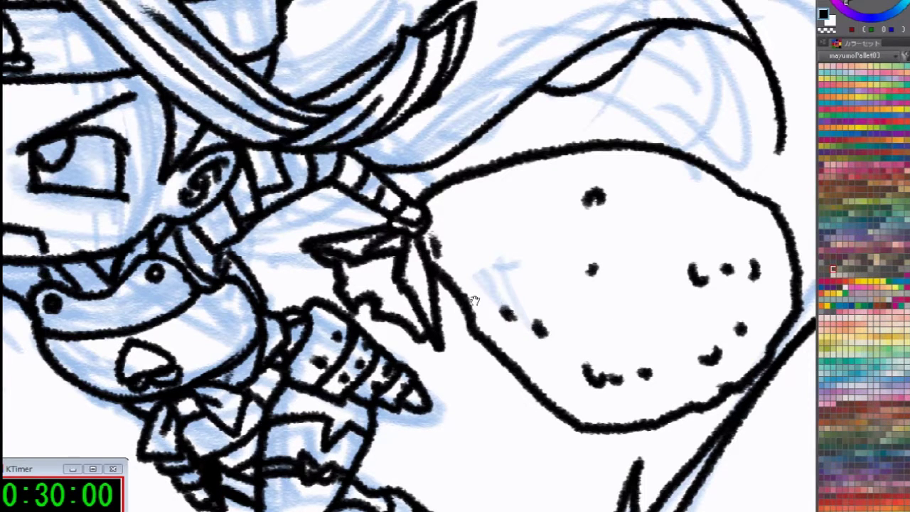
# Examine the line art of all the characters and the spiked clubs, mirroring the canvas to check the composition
pyautogui.moveTo(474, 300); pyautogui.dragTo(786, 313)
pyautogui.moveTo(291, 188)
pyautogui.mouseDown()
pyautogui.moveTo(567, 231)
pyautogui.moveTo(570, 212)
pyautogui.moveTo(589, 213)
pyautogui.mouseUp()
pyautogui.moveTo(370, 275); pyautogui.dragTo(569, 370)
pyautogui.scroll(-2, 569, 369)
pyautogui.scroll(-3, 567, 367)
pyautogui.moveTo(459, 466); pyautogui.dragTo(593, 291)
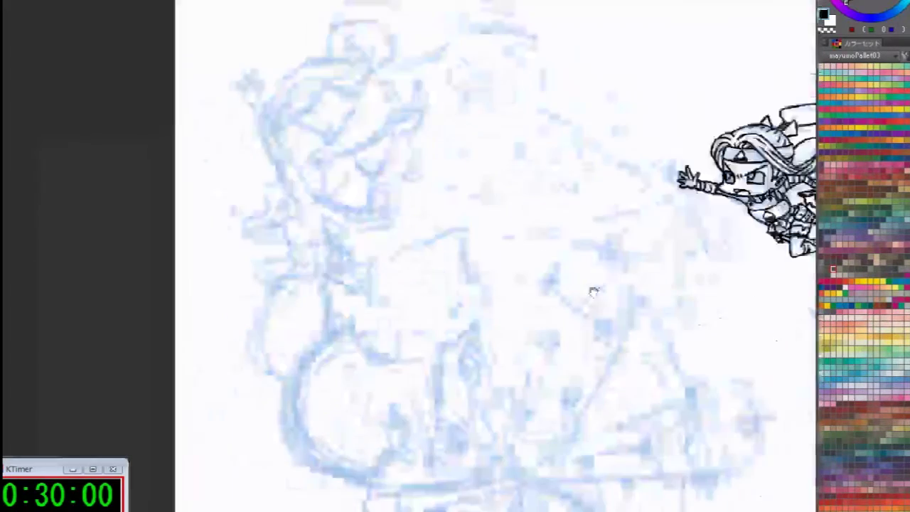
pyautogui.moveTo(603, 368); pyautogui.dragTo(529, 315)
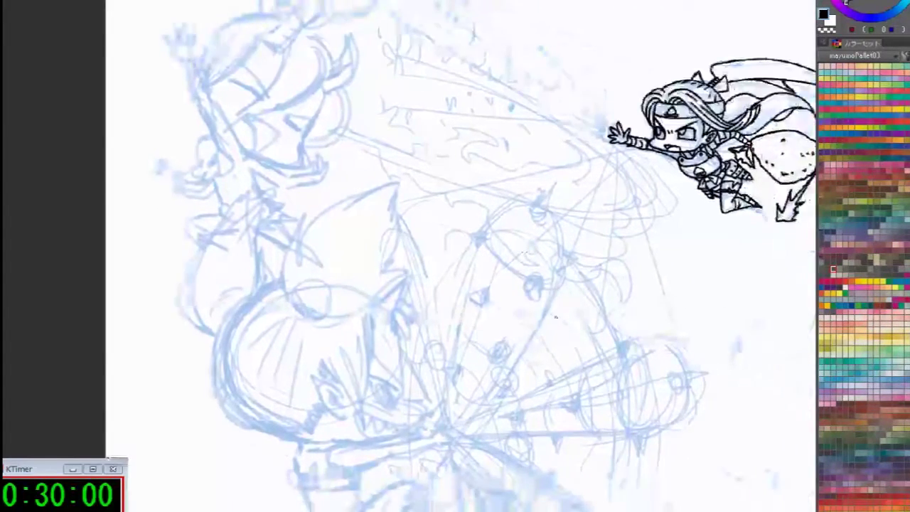
pyautogui.press('h')
pyautogui.scroll(-1, 551, 320)
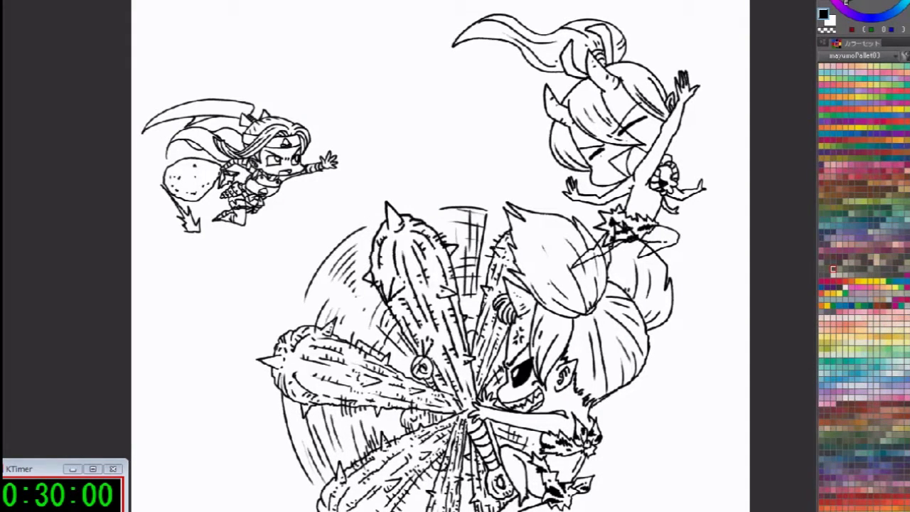
pyautogui.press('h')
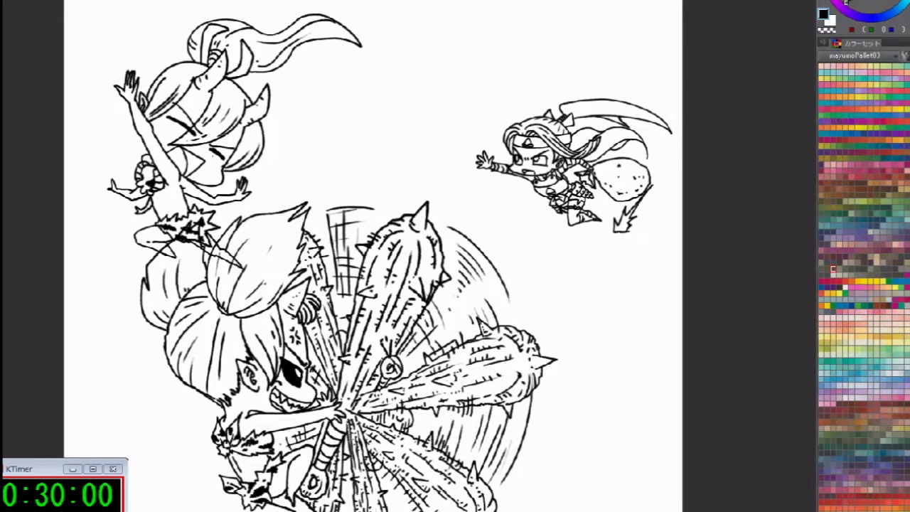
pyautogui.press('h')
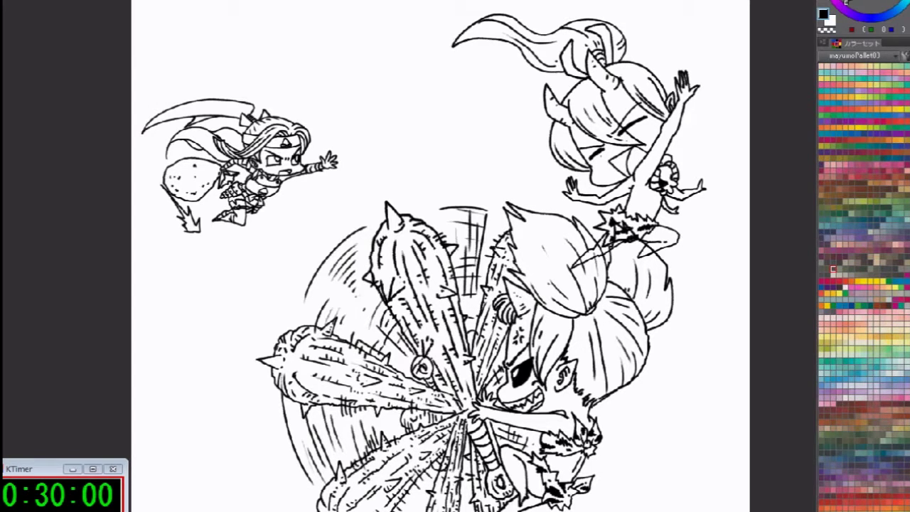
pyautogui.scroll(5, 783, 172)
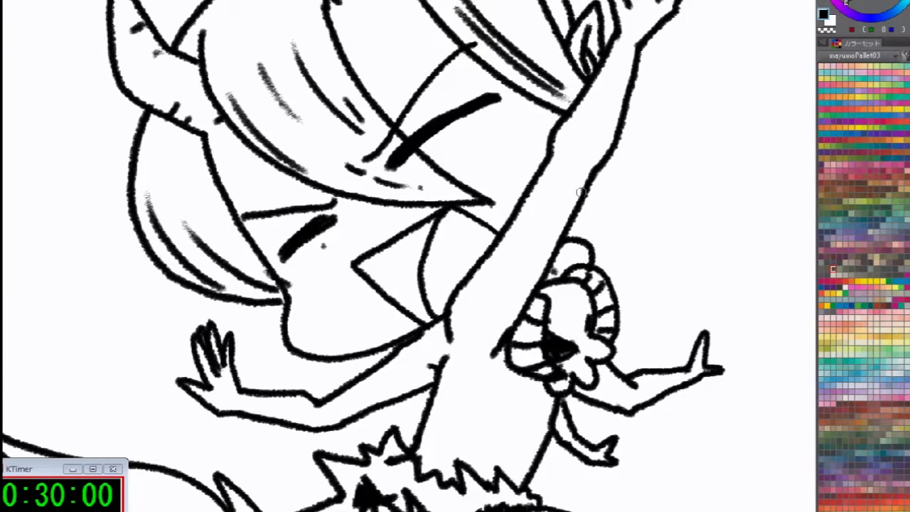
pyautogui.scroll(-4, 540, 257)
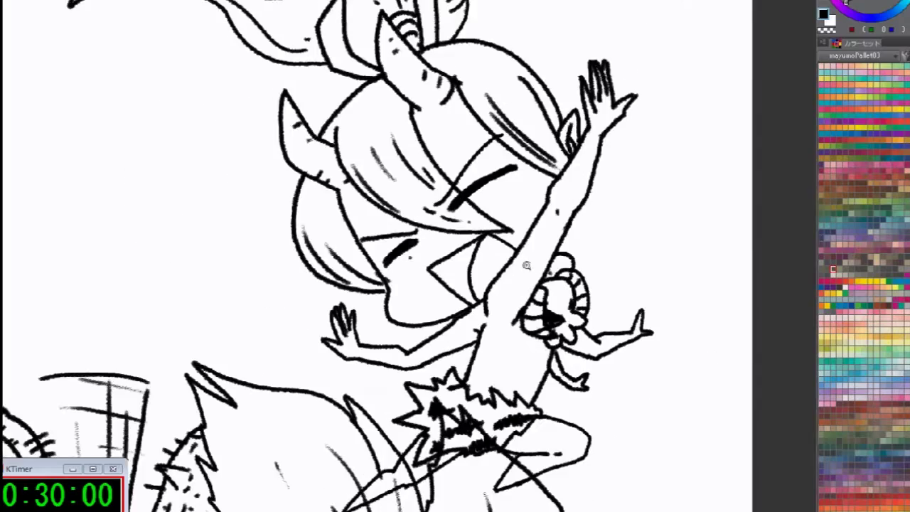
pyautogui.scroll(4, 540, 258)
pyautogui.scroll(-1, 409, 393)
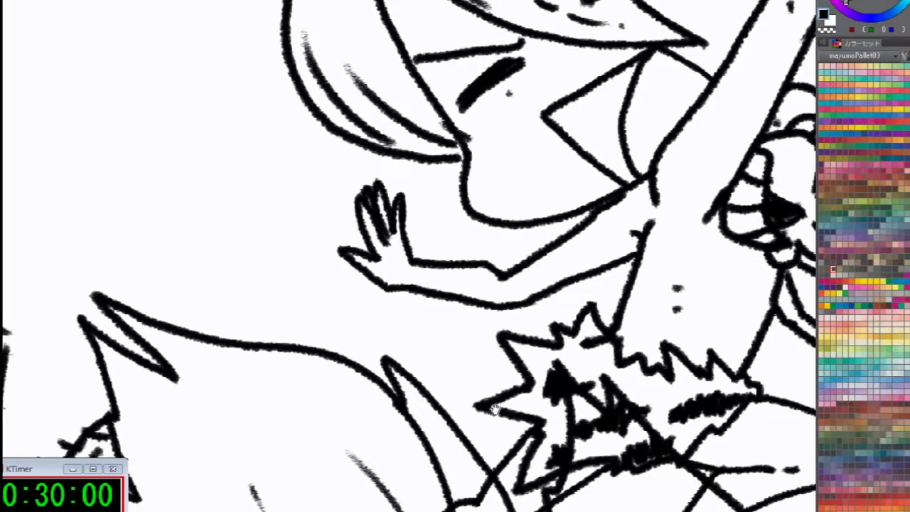
pyautogui.scroll(-3, 569, 263)
pyautogui.scroll(-1, 571, 264)
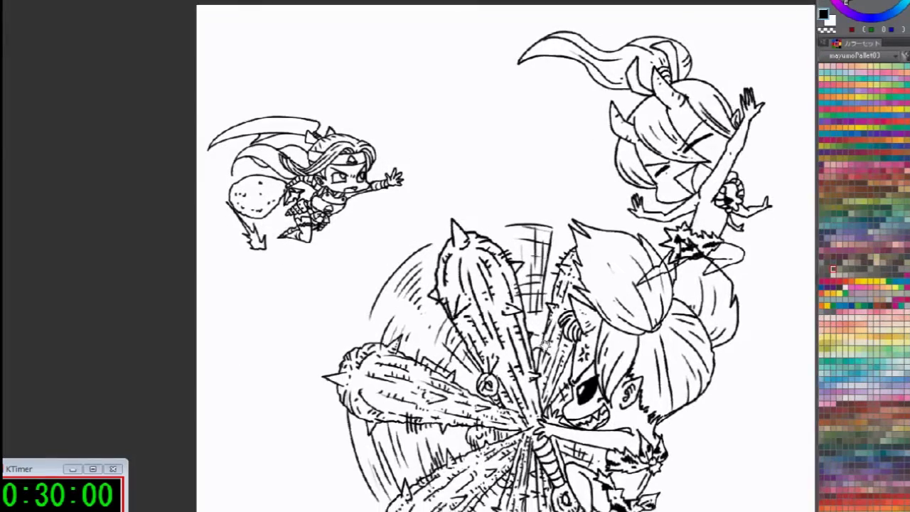
pyautogui.scroll(4, 571, 264)
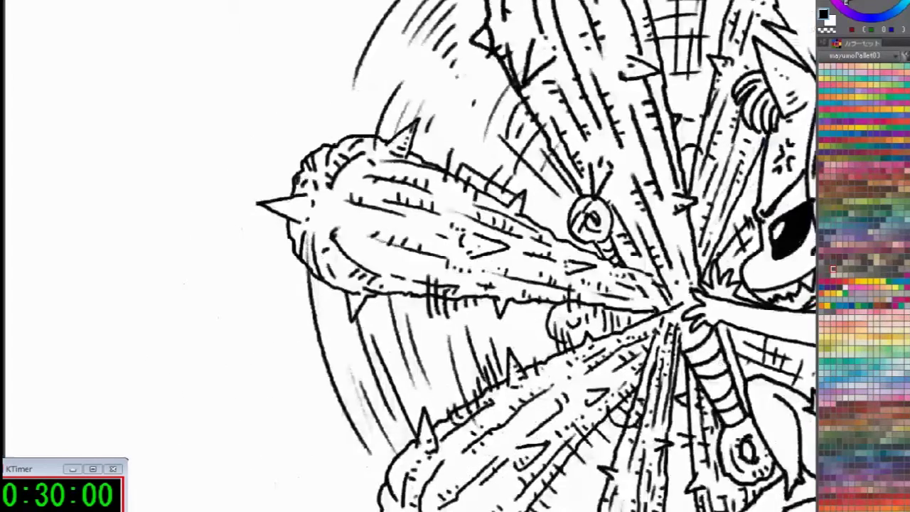
pyautogui.scroll(-2, 304, 437)
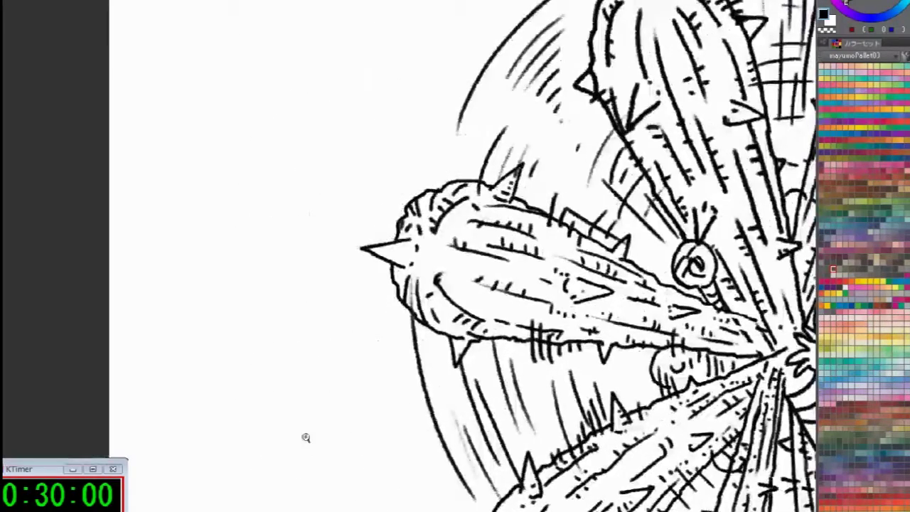
pyautogui.scroll(4, 364, 359)
pyautogui.scroll(-3, 364, 359)
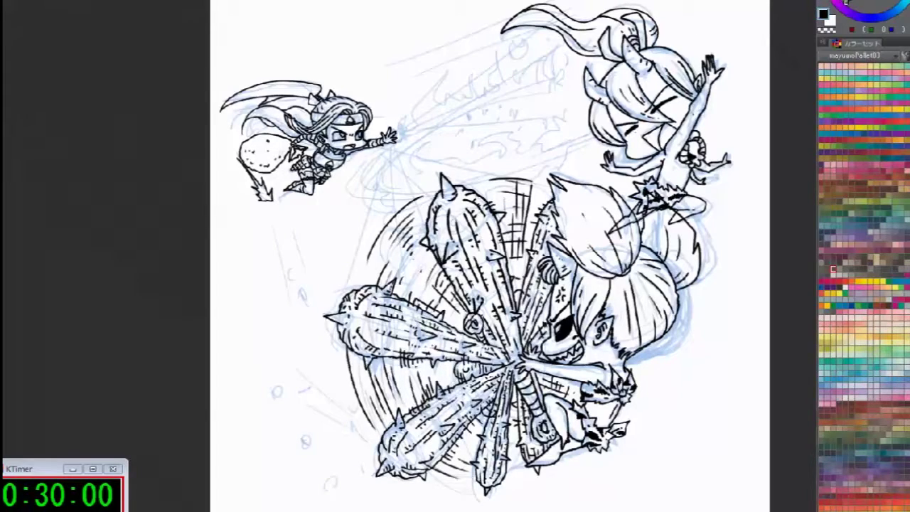
# Ink a small round pellet with a short black tapering tail over the sketched mark at the canvas's lower-left area, redoing its tail
pyautogui.scroll(5, 359, 426)
pyautogui.moveTo(233, 382); pyautogui.dragTo(488, 368)
pyautogui.scroll(4, 376, 427)
pyautogui.moveTo(342, 363)
pyautogui.mouseDown()
pyautogui.moveTo(334, 348)
pyautogui.moveTo(365, 347)
pyautogui.mouseUp()
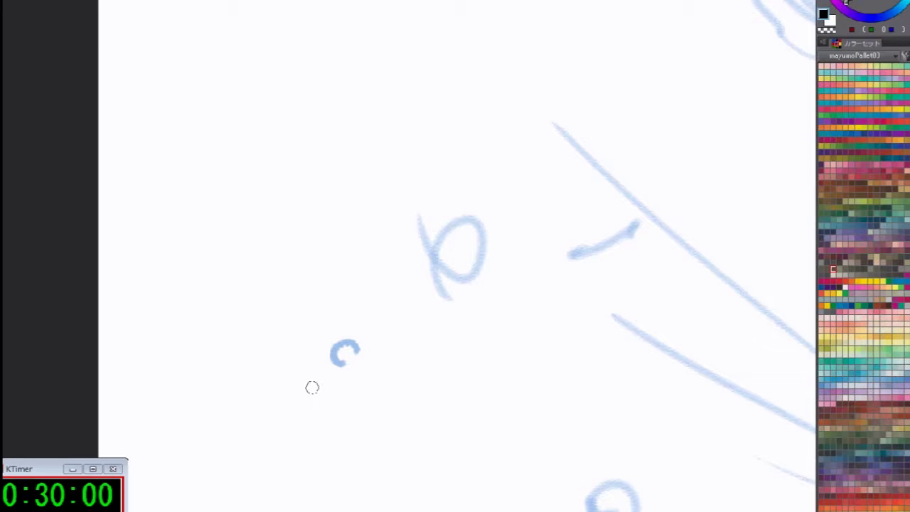
pyautogui.moveTo(356, 346)
pyautogui.mouseDown()
pyautogui.moveTo(326, 359)
pyautogui.moveTo(354, 368)
pyautogui.moveTo(361, 354)
pyautogui.moveTo(351, 332)
pyautogui.moveTo(429, 317)
pyautogui.mouseUp()
pyautogui.hotkey('ctrl', 'z')
pyautogui.hotkey('ctrl', 'z')
pyautogui.moveTo(365, 331)
pyautogui.mouseDown()
pyautogui.moveTo(437, 311)
pyautogui.moveTo(438, 318)
pyautogui.mouseUp()
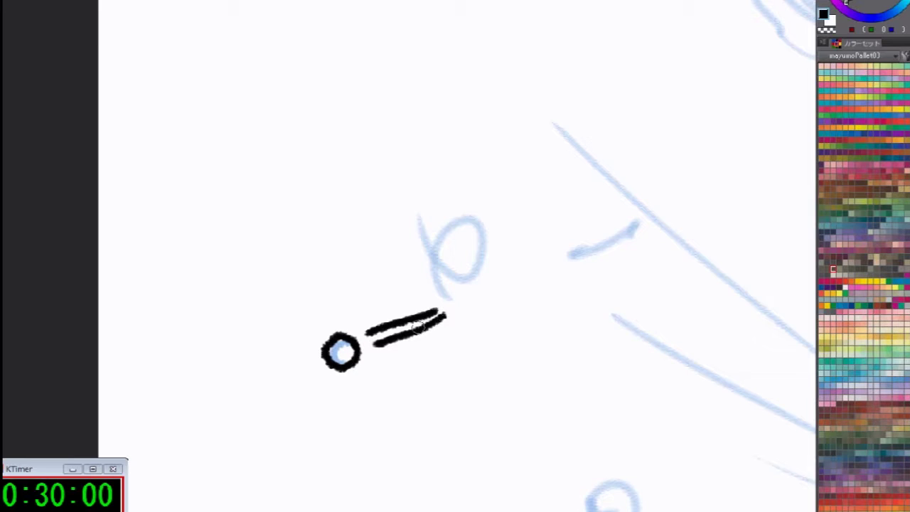
pyautogui.hotkey('ctrl', 'z')
pyautogui.hotkey('ctrl', 'z')
pyautogui.moveTo(355, 340); pyautogui.dragTo(410, 332)
pyautogui.moveTo(353, 338); pyautogui.dragTo(377, 326)
# Ink a second round pellet with a tapering tail slanting toward the clubs, below and right of the first, redoing the tail
pyautogui.moveTo(527, 312); pyautogui.dragTo(429, 270)
pyautogui.moveTo(459, 467)
pyautogui.mouseDown()
pyautogui.moveTo(489, 454)
pyautogui.moveTo(478, 441)
pyautogui.mouseUp()
pyautogui.moveTo(482, 437)
pyautogui.mouseDown()
pyautogui.moveTo(526, 402)
pyautogui.moveTo(469, 461)
pyautogui.moveTo(509, 415)
pyautogui.moveTo(511, 424)
pyautogui.moveTo(538, 400)
pyautogui.mouseUp()
pyautogui.hotkey('ctrl', 'z')
pyautogui.hotkey('ctrl', 'z')
pyautogui.hotkey('ctrl', 'z')
pyautogui.hotkey('ctrl', 'z')
pyautogui.hotkey('ctrl', 'z')
pyautogui.moveTo(485, 461); pyautogui.dragTo(535, 407)
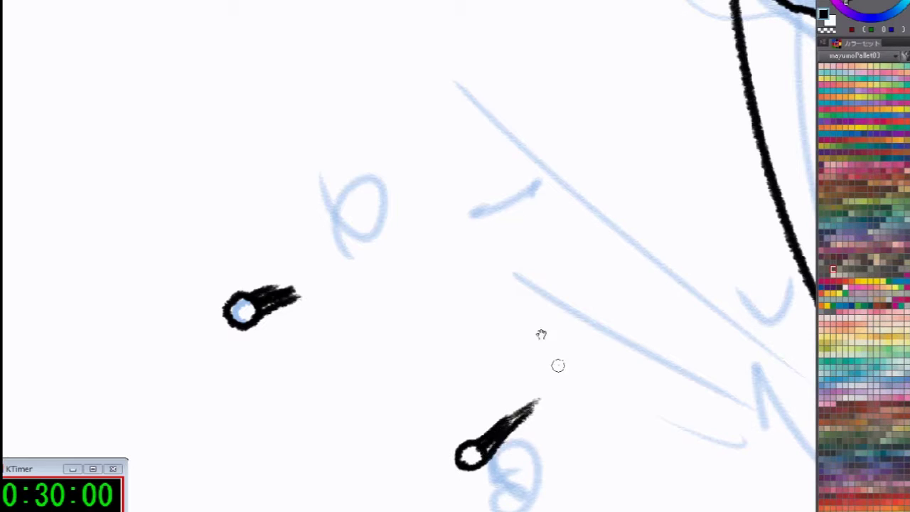
# Ink two more flying pellets with near-horizontal black tails outside the leftmost spiked club
pyautogui.moveTo(502, 311)
pyautogui.mouseDown()
pyautogui.moveTo(547, 462)
pyautogui.moveTo(431, 475)
pyautogui.mouseUp()
pyautogui.moveTo(461, 348); pyautogui.dragTo(384, 348)
pyautogui.moveTo(483, 323); pyautogui.dragTo(477, 488)
pyautogui.moveTo(474, 451); pyautogui.dragTo(555, 448)
pyautogui.moveTo(433, 407)
pyautogui.mouseDown()
pyautogui.moveTo(439, 390)
pyautogui.moveTo(508, 397)
pyautogui.moveTo(500, 402)
pyautogui.moveTo(513, 402)
pyautogui.moveTo(490, 400)
pyautogui.moveTo(535, 477)
pyautogui.mouseUp()
pyautogui.click(440, 400)
pyautogui.moveTo(387, 267)
pyautogui.mouseDown()
pyautogui.moveTo(459, 278)
pyautogui.moveTo(432, 271)
pyautogui.moveTo(449, 276)
pyautogui.moveTo(441, 315)
pyautogui.moveTo(252, 356)
pyautogui.mouseUp()
pyautogui.moveTo(405, 359); pyautogui.dragTo(457, 365)
pyautogui.moveTo(248, 169); pyautogui.dragTo(327, 315)
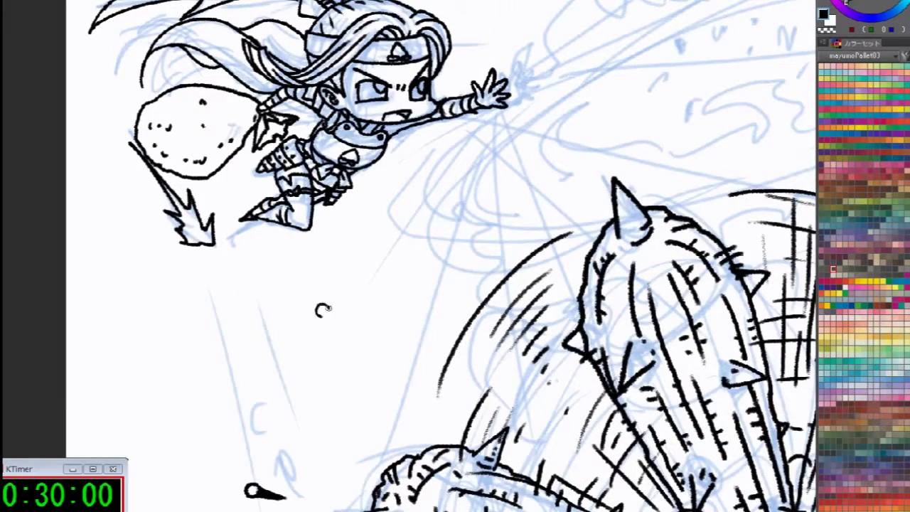
# Ink a flying pellet with a filled tail slanting down-right below the leaping headband character
pyautogui.moveTo(360, 341); pyautogui.dragTo(372, 356)
pyautogui.hotkey('ctrl', 'z')
pyautogui.moveTo(216, 254)
pyautogui.mouseDown()
pyautogui.moveTo(189, 218)
pyautogui.moveTo(239, 235)
pyautogui.moveTo(218, 253)
pyautogui.mouseUp()
pyautogui.moveTo(216, 253); pyautogui.dragTo(327, 286)
pyautogui.moveTo(242, 255)
pyautogui.mouseDown()
pyautogui.moveTo(323, 284)
pyautogui.moveTo(303, 268)
pyautogui.mouseUp()
pyautogui.moveTo(239, 238)
pyautogui.mouseDown()
pyautogui.moveTo(283, 253)
pyautogui.moveTo(291, 240)
pyautogui.moveTo(261, 241)
pyautogui.moveTo(270, 246)
pyautogui.mouseUp()
pyautogui.scroll(-4, 261, 241)
# Ink another tailed pellet between the previous one and the left club's tip, and clean up its round head
pyautogui.moveTo(247, 218)
pyautogui.mouseDown()
pyautogui.moveTo(242, 156)
pyautogui.moveTo(289, 240)
pyautogui.moveTo(344, 241)
pyautogui.moveTo(319, 245)
pyautogui.moveTo(387, 260)
pyautogui.mouseUp()
pyautogui.scroll(1, 253, 227)
pyautogui.scroll(2, 321, 249)
pyautogui.moveTo(334, 252)
pyautogui.mouseDown()
pyautogui.moveTo(367, 262)
pyautogui.moveTo(373, 253)
pyautogui.moveTo(334, 253)
pyautogui.moveTo(393, 266)
pyautogui.moveTo(377, 256)
pyautogui.mouseUp()
pyautogui.hotkey('ctrl', 'z')
pyautogui.hotkey('ctrl', 'z')
pyautogui.hotkey('ctrl', 'z')
pyautogui.press('c')
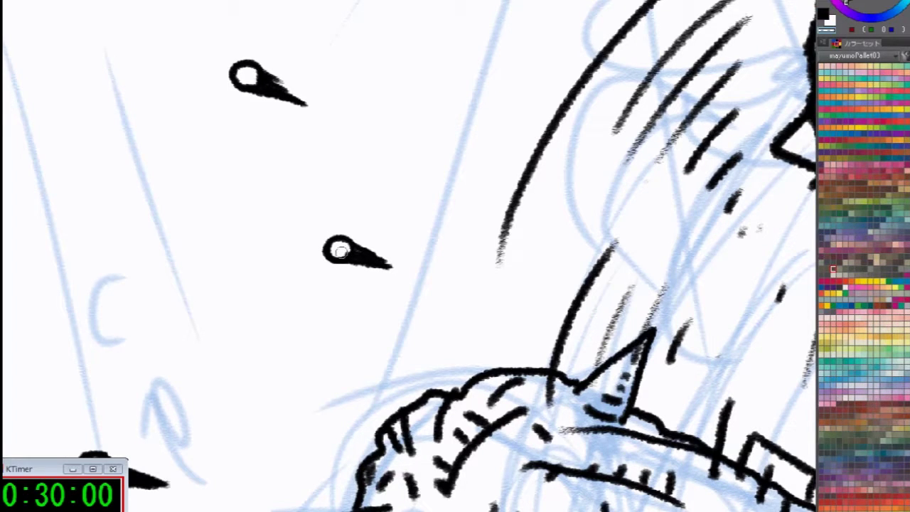
pyautogui.press('c')
pyautogui.scroll(-2, 355, 259)
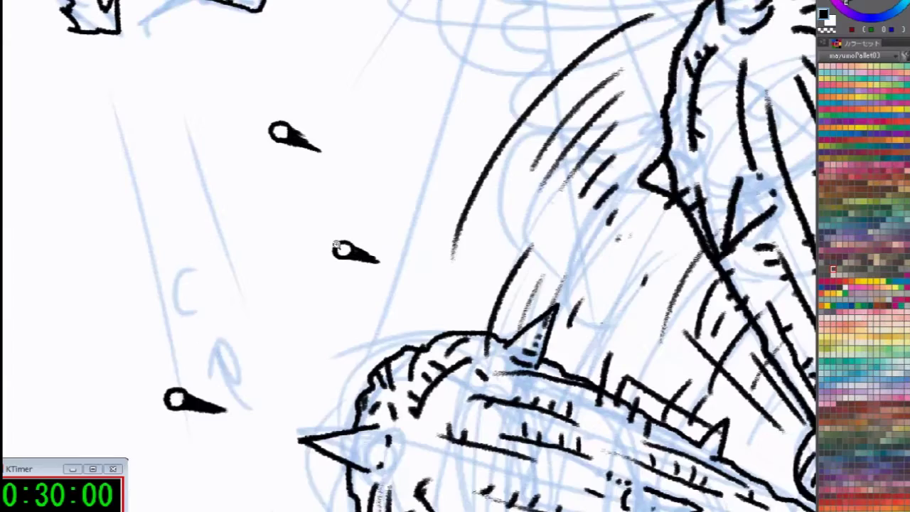
# Ink a pellet with its black tail pointing down above the topmost spiked club, replacing the first attempt
pyautogui.moveTo(365, 251); pyautogui.dragTo(261, 242)
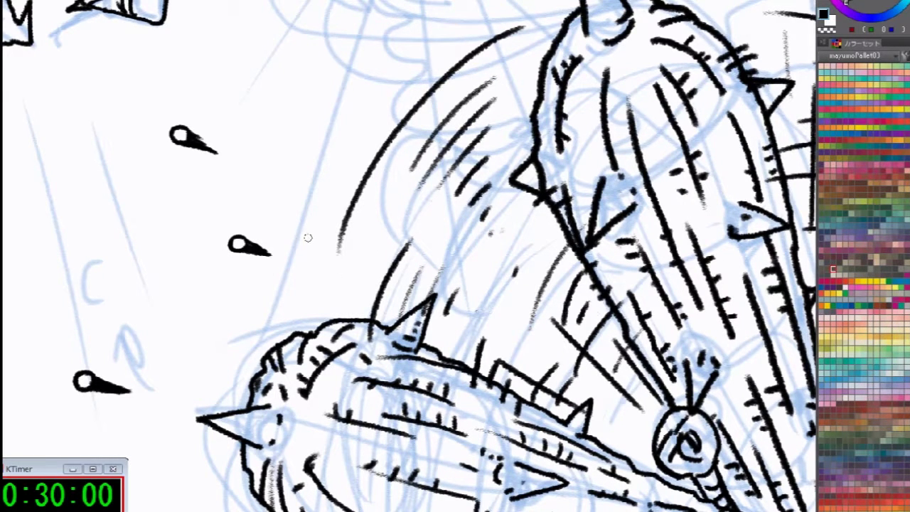
pyautogui.moveTo(312, 240); pyautogui.dragTo(150, 504)
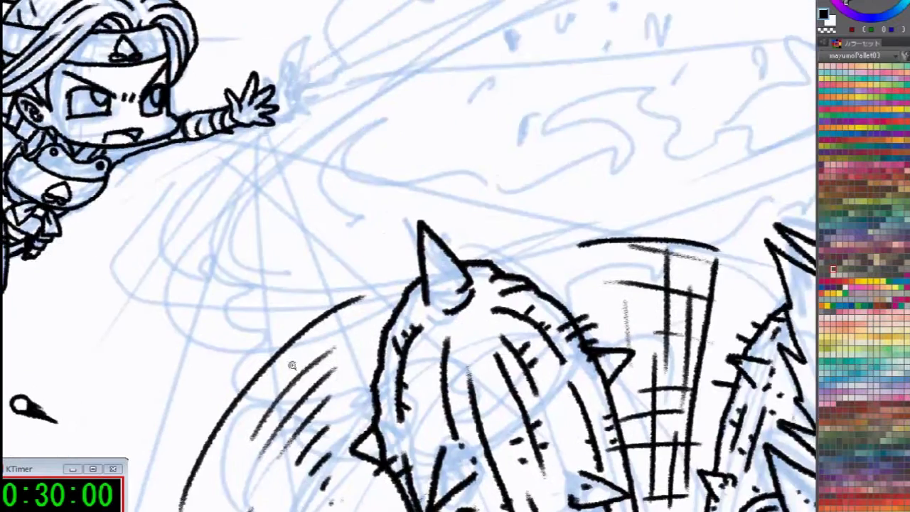
pyautogui.scroll(1, 294, 362)
pyautogui.moveTo(373, 252); pyautogui.dragTo(268, 347)
pyautogui.moveTo(493, 189)
pyautogui.mouseDown()
pyautogui.moveTo(494, 214)
pyautogui.moveTo(482, 211)
pyautogui.mouseUp()
pyautogui.hotkey('ctrl', 'z')
pyautogui.hotkey('ctrl', 'z')
pyautogui.moveTo(476, 206)
pyautogui.mouseDown()
pyautogui.moveTo(497, 252)
pyautogui.moveTo(496, 208)
pyautogui.mouseUp()
# Ink two more pellets with downward tails between the topmost club and the horned character
pyautogui.moveTo(521, 282)
pyautogui.mouseDown()
pyautogui.moveTo(364, 250)
pyautogui.moveTo(261, 284)
pyautogui.mouseUp()
pyautogui.moveTo(548, 176)
pyautogui.mouseDown()
pyautogui.moveTo(566, 173)
pyautogui.moveTo(550, 179)
pyautogui.mouseUp()
pyautogui.moveTo(548, 178)
pyautogui.mouseDown()
pyautogui.moveTo(547, 216)
pyautogui.moveTo(555, 201)
pyautogui.mouseUp()
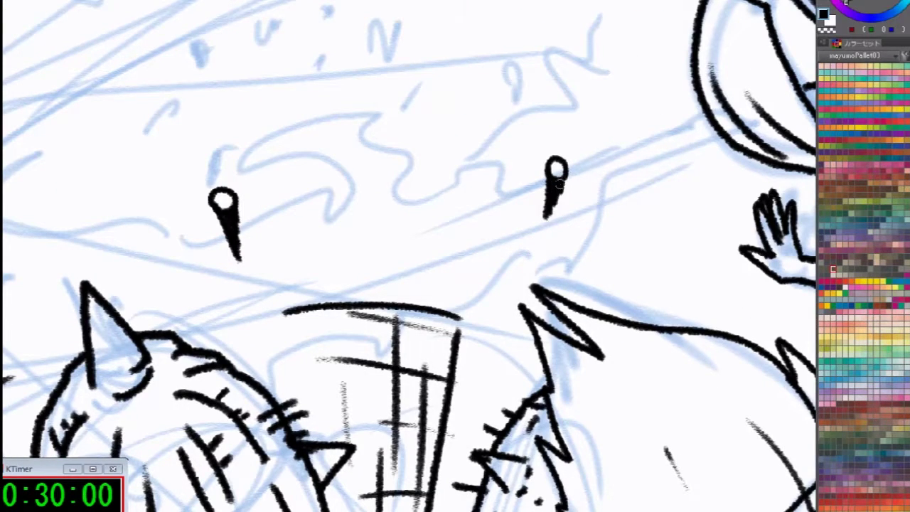
pyautogui.moveTo(521, 132); pyautogui.dragTo(560, 267)
pyautogui.moveTo(530, 191)
pyautogui.mouseDown()
pyautogui.moveTo(542, 191)
pyautogui.moveTo(526, 184)
pyautogui.moveTo(517, 228)
pyautogui.moveTo(526, 213)
pyautogui.mouseUp()
pyautogui.hotkey('ctrl', 'z')
# Ink a tailed pellet below the lower-left spiked club and scatter a few small dots beside the swirl's outer edge
pyautogui.moveTo(533, 322)
pyautogui.mouseDown()
pyautogui.moveTo(508, 298)
pyautogui.moveTo(334, 299)
pyautogui.mouseUp()
pyautogui.moveTo(323, 393); pyautogui.dragTo(335, 107)
pyautogui.moveTo(776, 300); pyautogui.dragTo(780, 47)
pyautogui.moveTo(513, 430); pyautogui.dragTo(560, 294)
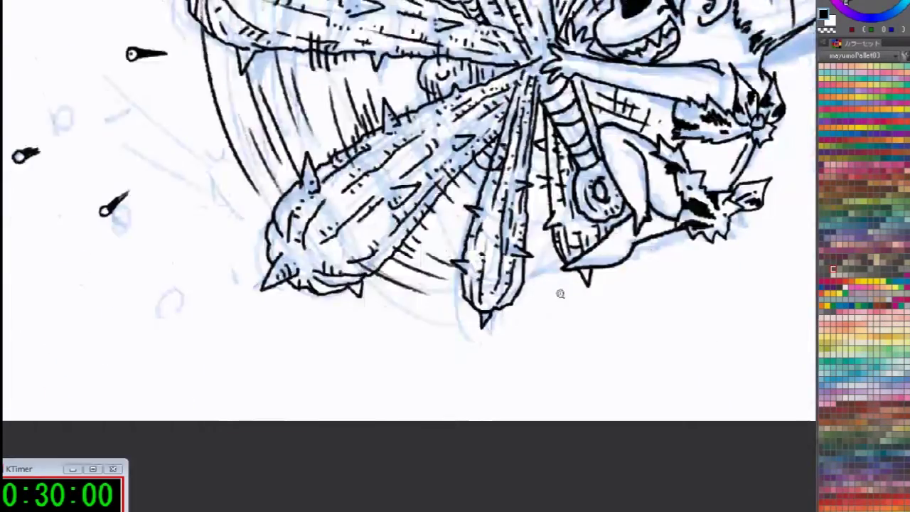
pyautogui.scroll(1, 560, 294)
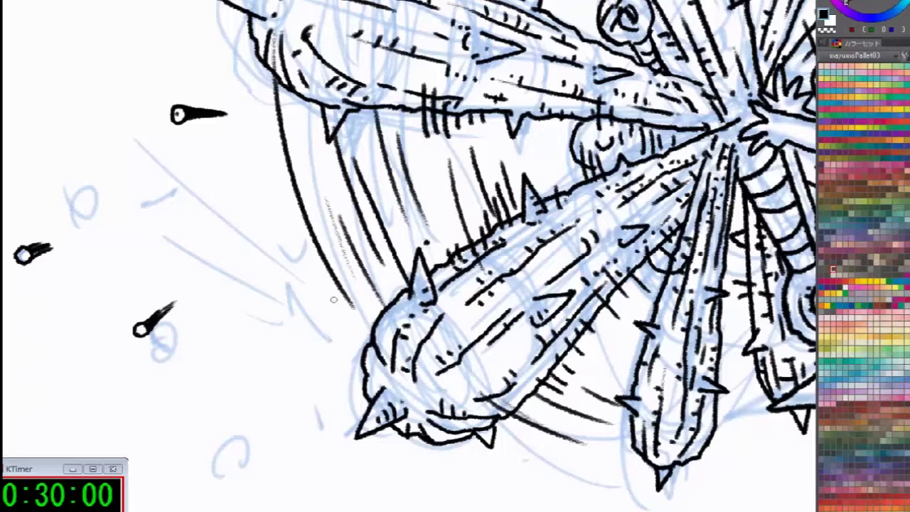
pyautogui.moveTo(295, 295); pyautogui.dragTo(290, 299)
pyautogui.moveTo(313, 320); pyautogui.dragTo(424, 200)
pyautogui.moveTo(405, 400)
pyautogui.mouseDown()
pyautogui.moveTo(411, 393)
pyautogui.moveTo(411, 405)
pyautogui.mouseUp()
pyautogui.click(458, 433)
pyautogui.moveTo(366, 368)
pyautogui.mouseDown()
pyautogui.moveTo(402, 319)
pyautogui.moveTo(385, 348)
pyautogui.mouseUp()
pyautogui.click(420, 320)
pyautogui.click(445, 286)
# Add another small tailed pellet among those between the left club and the leaping headband character
pyautogui.scroll(-2, 419, 158)
pyautogui.moveTo(418, 158)
pyautogui.mouseDown()
pyautogui.moveTo(243, 294)
pyautogui.moveTo(127, 462)
pyautogui.moveTo(362, 341)
pyautogui.mouseUp()
pyautogui.click(363, 342)
pyautogui.moveTo(199, 376)
pyautogui.mouseDown()
pyautogui.moveTo(206, 373)
pyautogui.moveTo(190, 409)
pyautogui.moveTo(254, 417)
pyautogui.moveTo(214, 399)
pyautogui.mouseUp()
pyautogui.hotkey('ctrl', 'z')
pyautogui.moveTo(609, 380); pyautogui.dragTo(395, 296)
pyautogui.moveTo(526, 312); pyautogui.dragTo(403, 250)
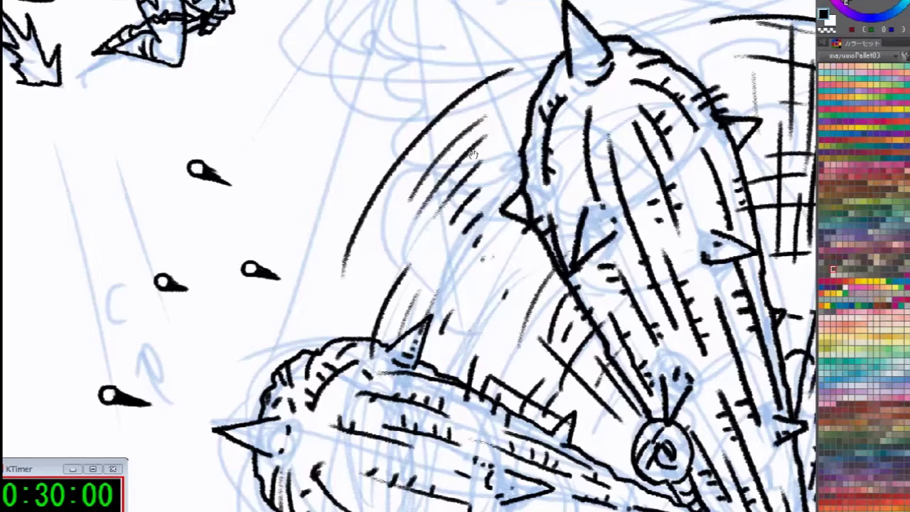
# Ink a small pellet with a filled downward tail between the leaping character's outstretched hand and the pellets above the clubs
pyautogui.moveTo(472, 162); pyautogui.dragTo(375, 439)
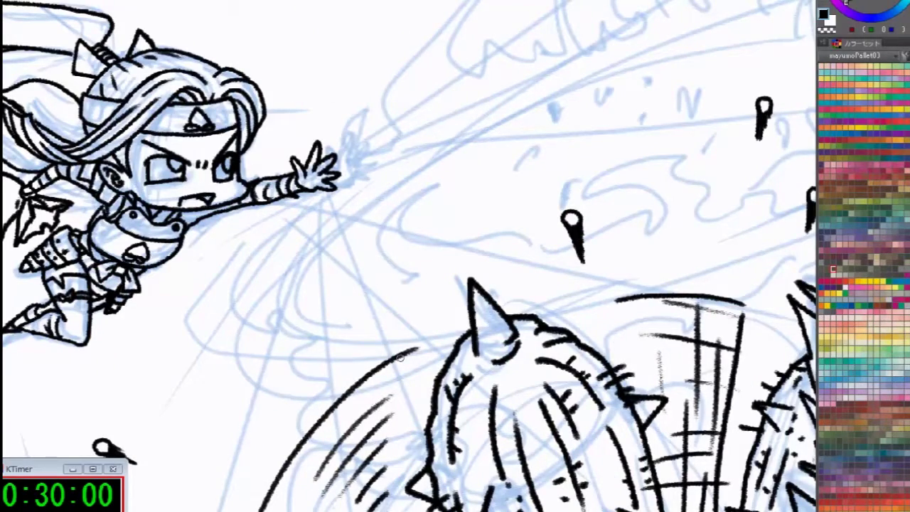
pyautogui.moveTo(488, 281); pyautogui.dragTo(481, 324)
pyautogui.moveTo(542, 394); pyautogui.dragTo(429, 272)
pyautogui.moveTo(383, 231); pyautogui.dragTo(467, 459)
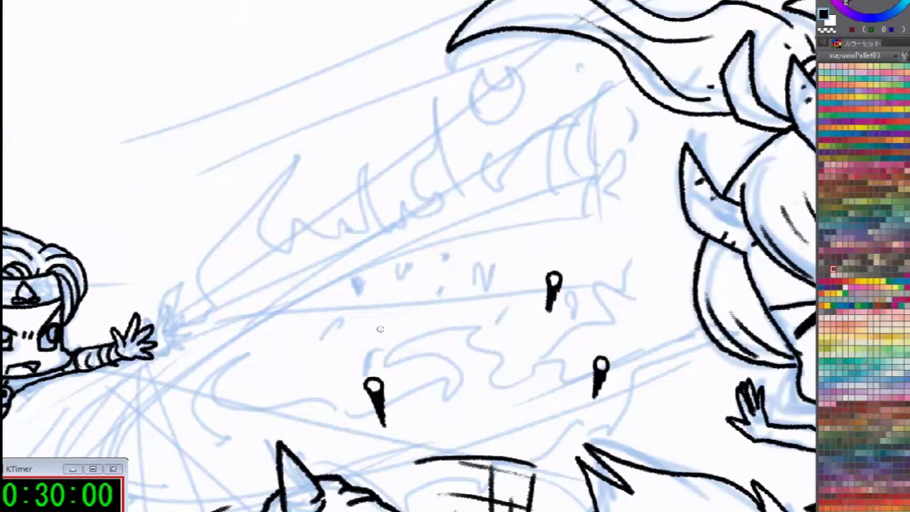
pyautogui.moveTo(384, 317); pyautogui.dragTo(491, 314)
pyautogui.scroll(4, 467, 281)
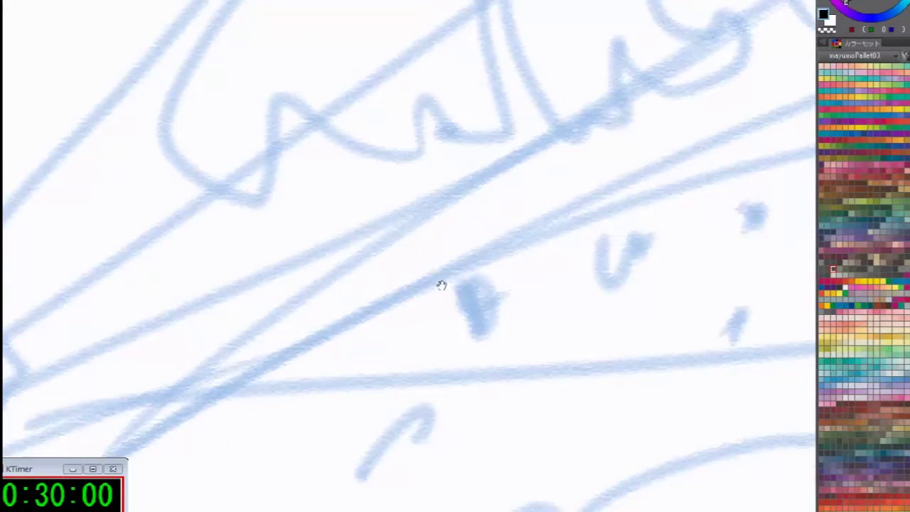
pyautogui.scroll(-3, 441, 285)
pyautogui.moveTo(395, 292); pyautogui.dragTo(473, 335)
pyautogui.scroll(-2, 550, 369)
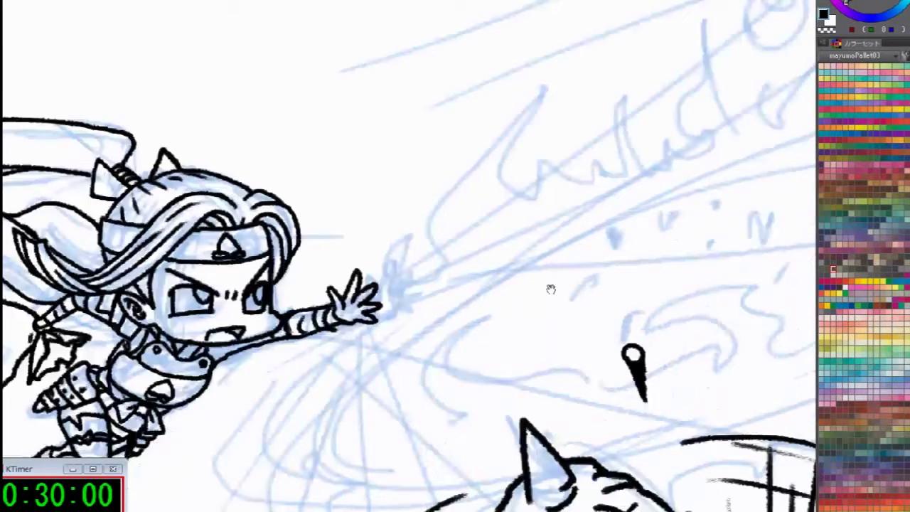
pyautogui.scroll(4, 565, 239)
pyautogui.moveTo(516, 213); pyautogui.dragTo(500, 205)
pyautogui.moveTo(500, 205); pyautogui.dragTo(517, 278)
pyautogui.moveTo(527, 212); pyautogui.dragTo(518, 270)
# Ink tailed pellets just below the outstretched hand and along the upper-left arc of the club swirl
pyautogui.moveTo(249, 355); pyautogui.dragTo(452, 204)
pyautogui.moveTo(331, 188)
pyautogui.mouseDown()
pyautogui.moveTo(333, 199)
pyautogui.moveTo(334, 178)
pyautogui.moveTo(384, 261)
pyautogui.moveTo(380, 238)
pyautogui.mouseUp()
pyautogui.moveTo(350, 175); pyautogui.dragTo(382, 238)
pyautogui.scroll(-3, 381, 238)
pyautogui.scroll(4, 235, 160)
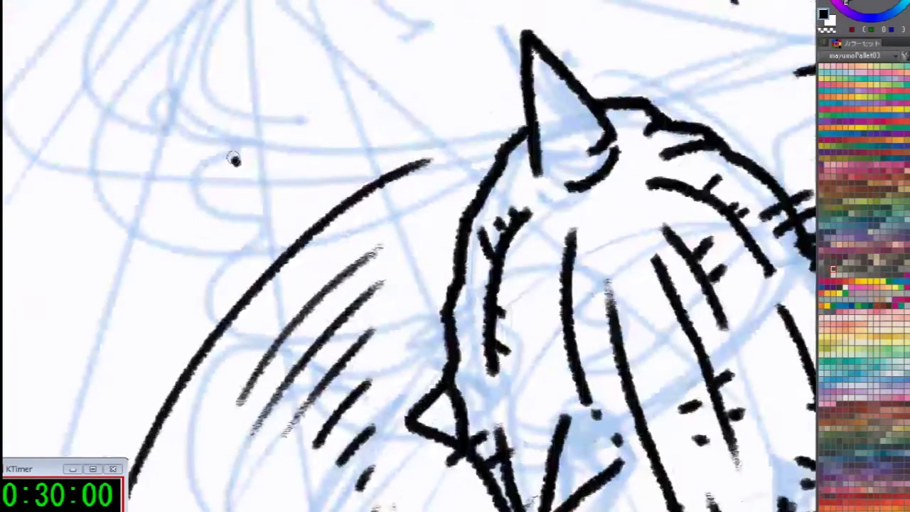
pyautogui.moveTo(235, 161)
pyautogui.mouseDown()
pyautogui.moveTo(280, 202)
pyautogui.moveTo(270, 182)
pyautogui.mouseUp()
pyautogui.moveTo(256, 163); pyautogui.dragTo(270, 178)
pyautogui.moveTo(285, 239); pyautogui.dragTo(605, 311)
pyautogui.moveTo(302, 300)
pyautogui.mouseDown()
pyautogui.moveTo(311, 285)
pyautogui.moveTo(346, 319)
pyautogui.moveTo(365, 313)
pyautogui.mouseUp()
# Ink a small tailed pellet beneath the bottom spiked clubs
pyautogui.scroll(-3, 222, 201)
pyautogui.moveTo(222, 201); pyautogui.dragTo(202, 38)
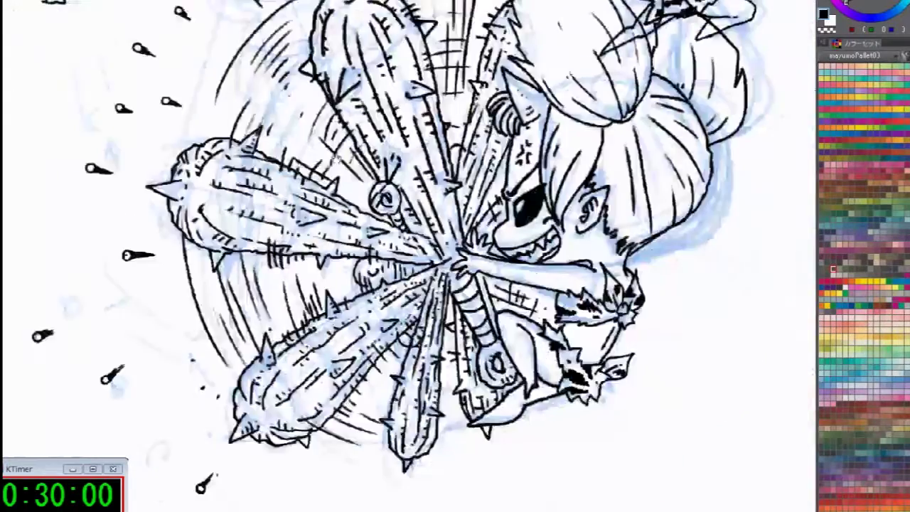
pyautogui.moveTo(284, 434); pyautogui.dragTo(402, 345)
pyautogui.moveTo(500, 441)
pyautogui.mouseDown()
pyautogui.moveTo(541, 491)
pyautogui.moveTo(618, 491)
pyautogui.mouseUp()
pyautogui.moveTo(331, 350)
pyautogui.mouseDown()
pyautogui.moveTo(337, 321)
pyautogui.moveTo(334, 351)
pyautogui.mouseUp()
pyautogui.moveTo(316, 292); pyautogui.dragTo(334, 218)
pyautogui.scroll(-3, 334, 234)
# Add small black dots just outside the upper-left speed arc of the spinning clubs
pyautogui.moveTo(371, 188); pyautogui.dragTo(378, 438)
pyautogui.moveTo(403, 327); pyautogui.dragTo(355, 328)
pyautogui.moveTo(270, 135); pyautogui.dragTo(360, 362)
pyautogui.click(319, 177)
pyautogui.moveTo(308, 214); pyautogui.dragTo(514, 342)
# Lengthen the tail of a pellet above the left club and ink a thin-tailed pellet just above it
pyautogui.moveTo(461, 371)
pyautogui.mouseDown()
pyautogui.moveTo(555, 453)
pyautogui.moveTo(225, 351)
pyautogui.moveTo(325, 377)
pyautogui.mouseUp()
pyautogui.scroll(-8, 225, 350)
pyautogui.moveTo(229, 353); pyautogui.dragTo(324, 379)
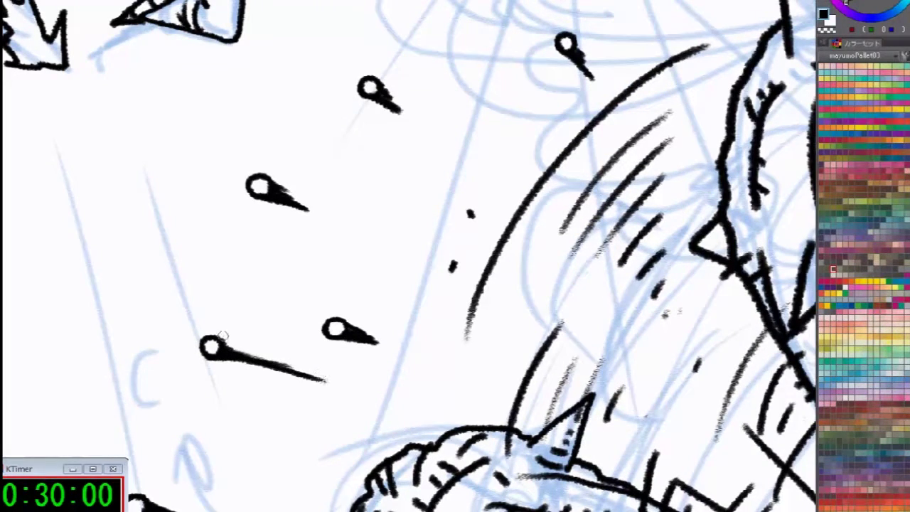
pyautogui.moveTo(152, 240)
pyautogui.mouseDown()
pyautogui.moveTo(162, 234)
pyautogui.moveTo(206, 286)
pyautogui.mouseUp()
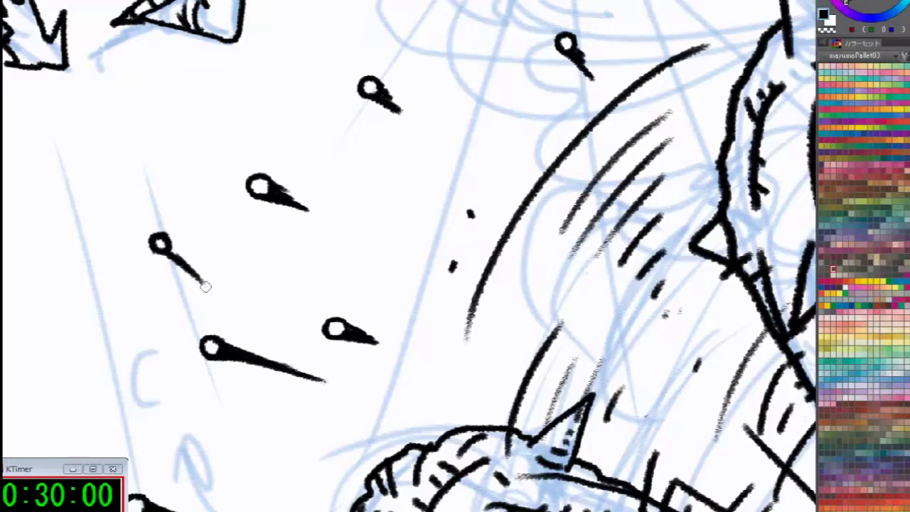
# Ink two more tailed pellets above the swirl's top arc and the large tuft of hair, redoing strokes that miss
pyautogui.moveTo(278, 236); pyautogui.dragTo(121, 153)
pyautogui.moveTo(368, 177); pyautogui.dragTo(223, 323)
pyautogui.moveTo(365, 359); pyautogui.dragTo(398, 195)
pyautogui.moveTo(478, 305)
pyautogui.mouseDown()
pyautogui.moveTo(557, 483)
pyautogui.moveTo(605, 511)
pyautogui.mouseUp()
pyautogui.moveTo(598, 288)
pyautogui.mouseDown()
pyautogui.moveTo(607, 284)
pyautogui.moveTo(601, 314)
pyautogui.mouseUp()
pyautogui.hotkey('ctrl', 'z')
pyautogui.moveTo(583, 352); pyautogui.dragTo(606, 324)
pyautogui.moveTo(524, 372); pyautogui.dragTo(675, 411)
pyautogui.moveTo(503, 312)
pyautogui.mouseDown()
pyautogui.moveTo(522, 296)
pyautogui.moveTo(486, 313)
pyautogui.moveTo(498, 377)
pyautogui.moveTo(494, 322)
pyautogui.moveTo(503, 317)
pyautogui.moveTo(498, 365)
pyautogui.mouseUp()
pyautogui.hotkey('ctrl', 'z')
pyautogui.moveTo(504, 329)
pyautogui.mouseDown()
pyautogui.moveTo(477, 292)
pyautogui.moveTo(556, 142)
pyautogui.mouseUp()
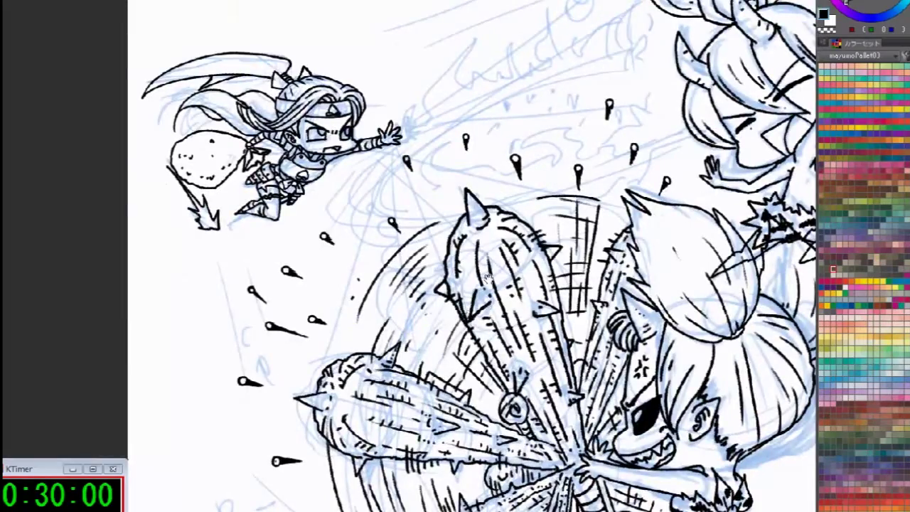
# Examine the spread of pellets around the spinning clubs across the whole composition
pyautogui.scroll(-5, 504, 229)
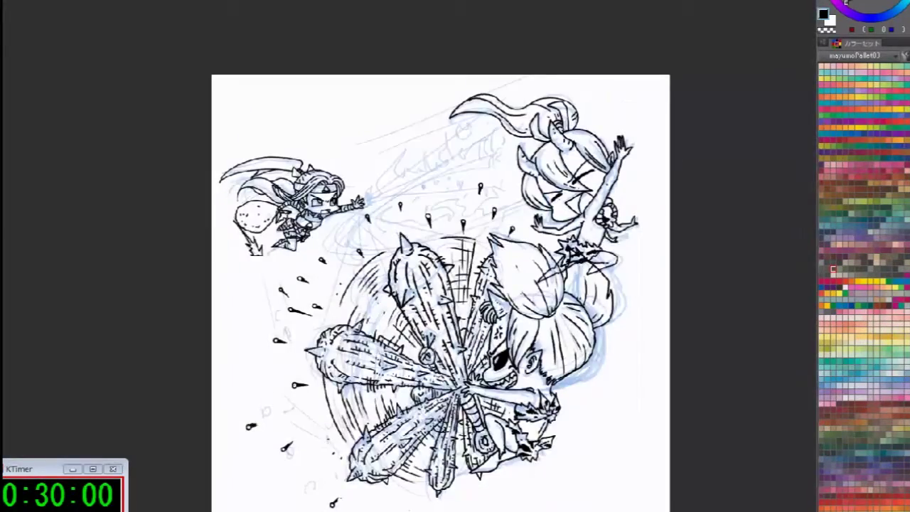
pyautogui.scroll(8, 575, 383)
pyautogui.scroll(-6, 542, 339)
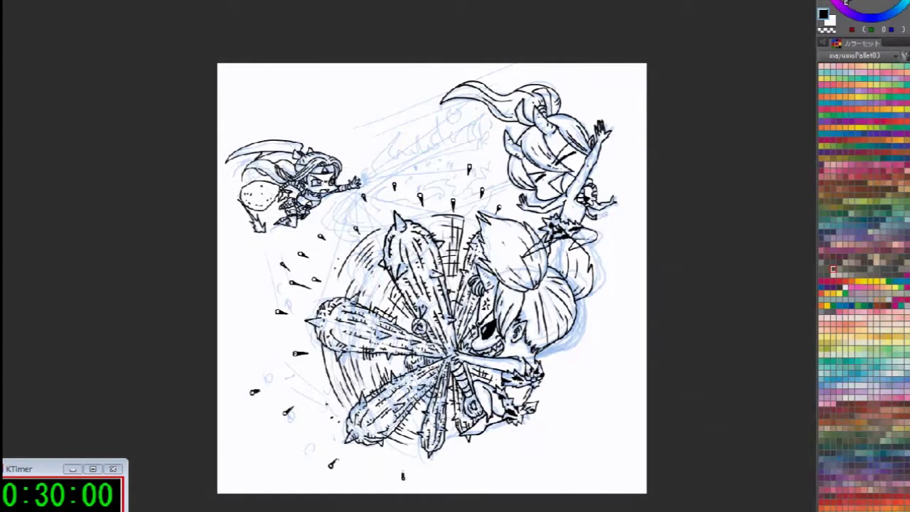
pyautogui.scroll(8, 425, 345)
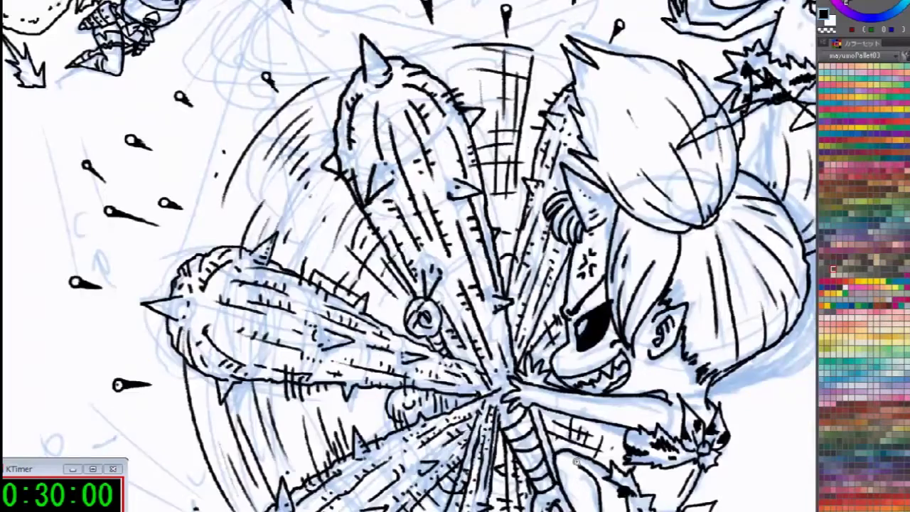
pyautogui.moveTo(504, 285); pyautogui.dragTo(372, 197)
pyautogui.scroll(-5, 313, 250)
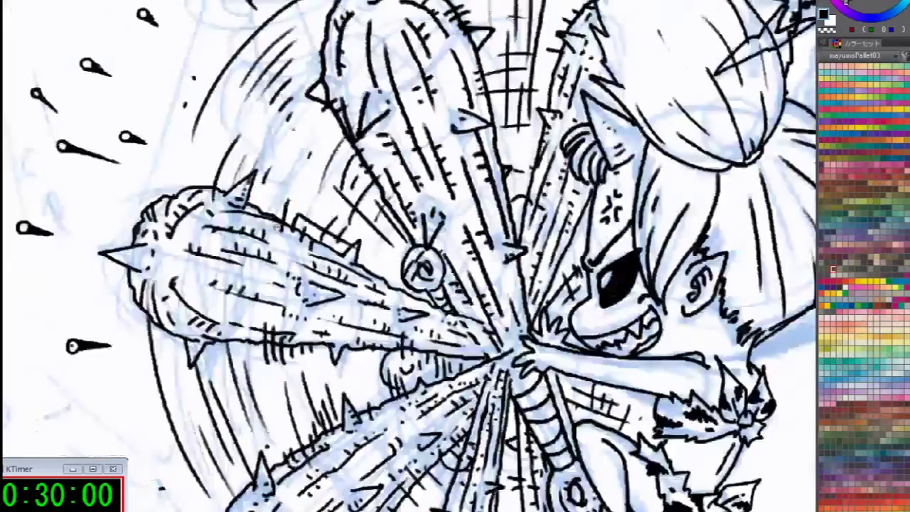
pyautogui.moveTo(313, 252); pyautogui.dragTo(725, 471)
pyautogui.moveTo(416, 244); pyautogui.dragTo(559, 381)
# Draw two tiny round drops below the rounded sack and add more small surface marks along its upper part
pyautogui.scroll(3, 559, 381)
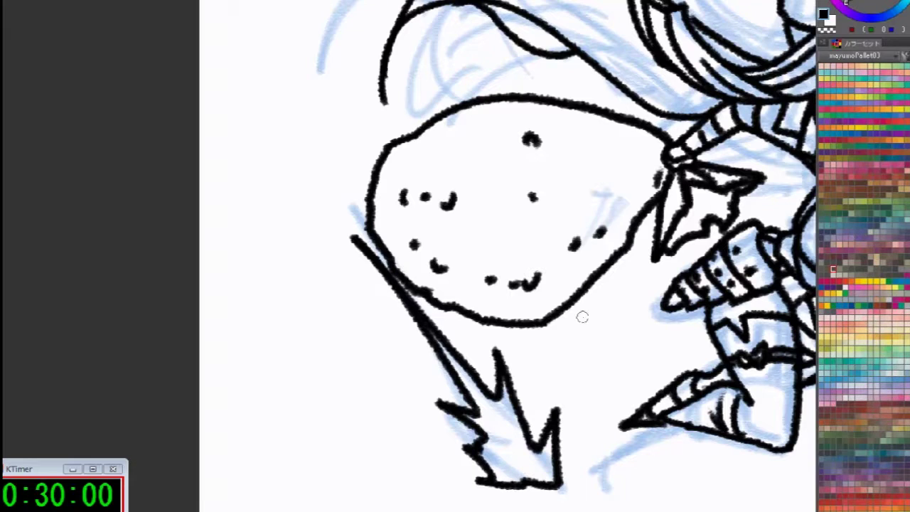
pyautogui.moveTo(593, 328); pyautogui.dragTo(606, 330)
pyautogui.hotkey('ctrl', 'z')
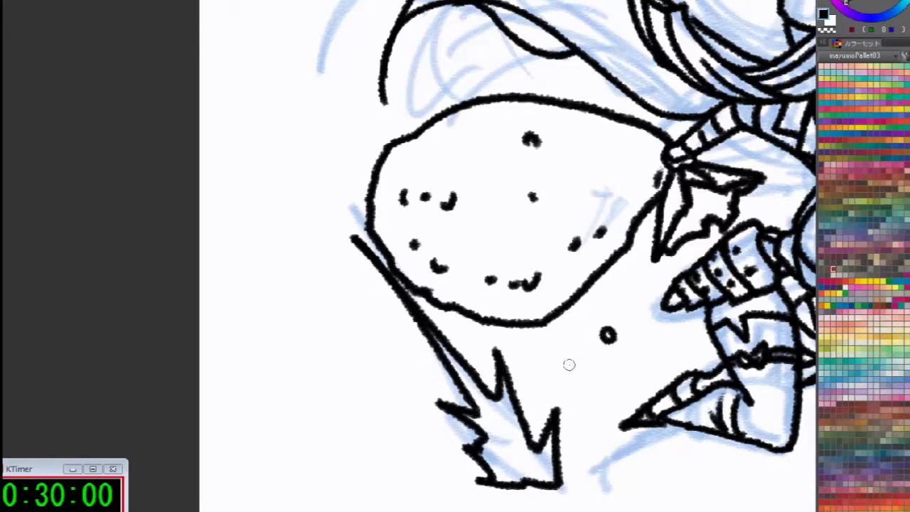
pyautogui.moveTo(570, 358); pyautogui.dragTo(572, 363)
pyautogui.moveTo(584, 158); pyautogui.dragTo(590, 168)
pyautogui.click(627, 150)
pyautogui.moveTo(456, 128); pyautogui.dragTo(465, 127)
pyautogui.moveTo(540, 280); pyautogui.dragTo(515, 258)
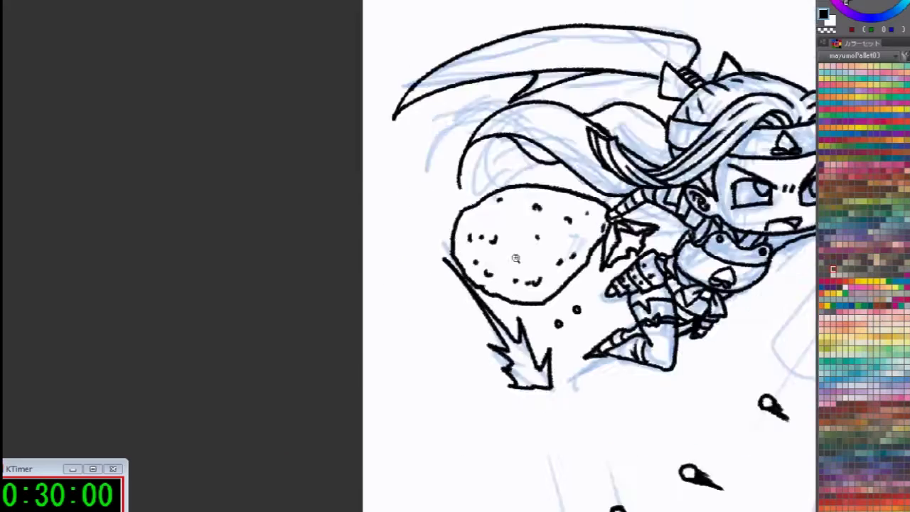
pyautogui.click(515, 258)
# Add thin strand lines inside the horned character's side lock and crown hair, redrawing strokes that miss
pyautogui.moveTo(476, 316); pyautogui.dragTo(338, 329)
pyautogui.moveTo(416, 376); pyautogui.dragTo(315, 364)
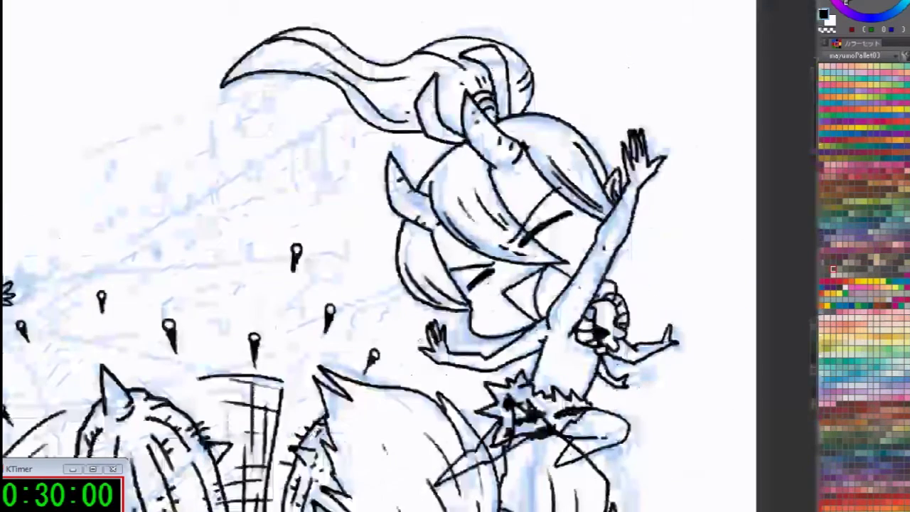
pyautogui.moveTo(487, 320); pyautogui.dragTo(499, 454)
pyautogui.moveTo(350, 288); pyautogui.dragTo(399, 411)
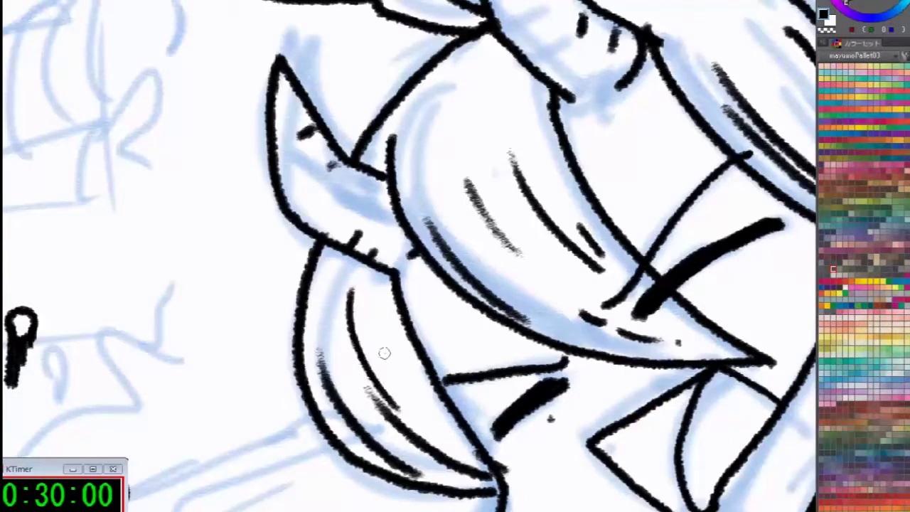
pyautogui.hotkey('ctrl', 'z')
pyautogui.moveTo(356, 292)
pyautogui.mouseDown()
pyautogui.moveTo(399, 374)
pyautogui.moveTo(420, 381)
pyautogui.mouseUp()
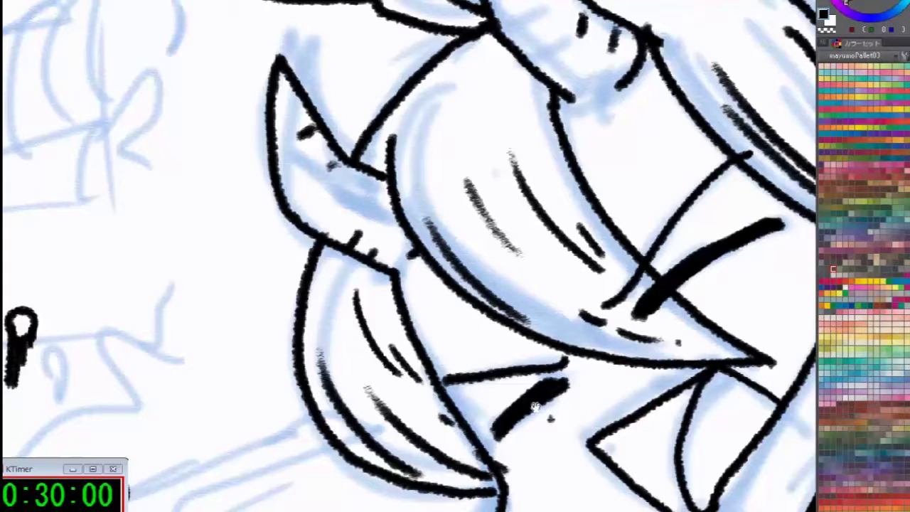
pyautogui.scroll(-1, 462, 399)
pyautogui.moveTo(545, 147)
pyautogui.mouseDown()
pyautogui.moveTo(631, 259)
pyautogui.moveTo(704, 327)
pyautogui.mouseUp()
pyautogui.hotkey('ctrl', 'z')
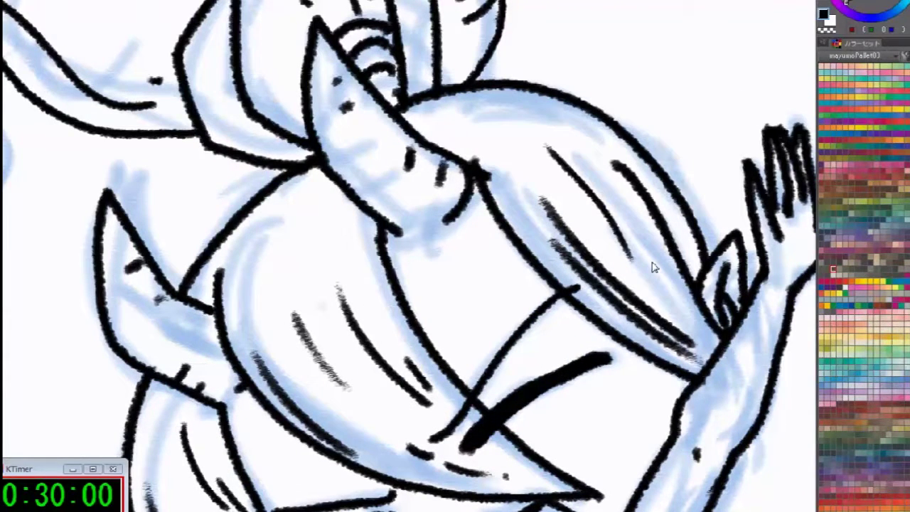
# Add small strand marks and a thin strand line inside the horned character's crown hair near the raised hand, redrawing strokes that miss
pyautogui.hotkey('ctrl', 'z')
pyautogui.moveTo(652, 253); pyautogui.dragTo(717, 350)
pyautogui.hotkey('ctrl', 'z')
pyautogui.moveTo(644, 240); pyautogui.dragTo(648, 248)
pyautogui.click(630, 221)
pyautogui.scroll(-2, 629, 221)
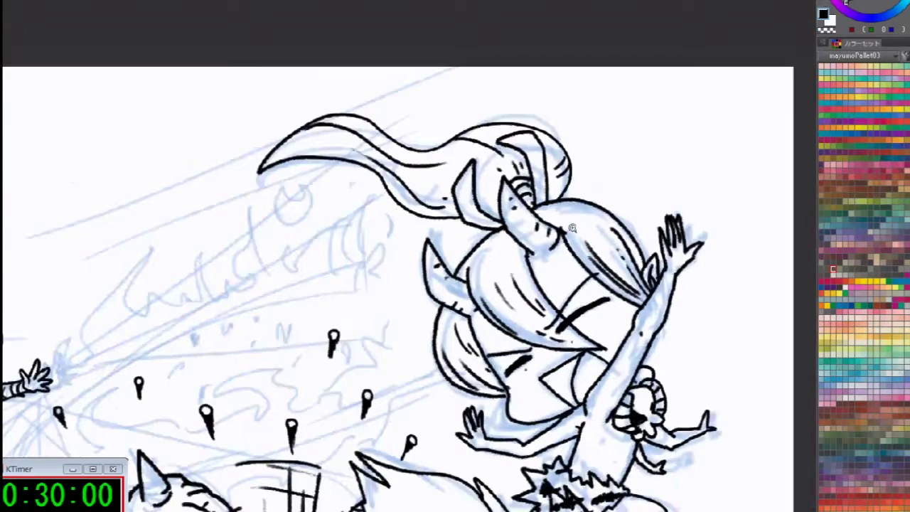
pyautogui.scroll(2, 601, 254)
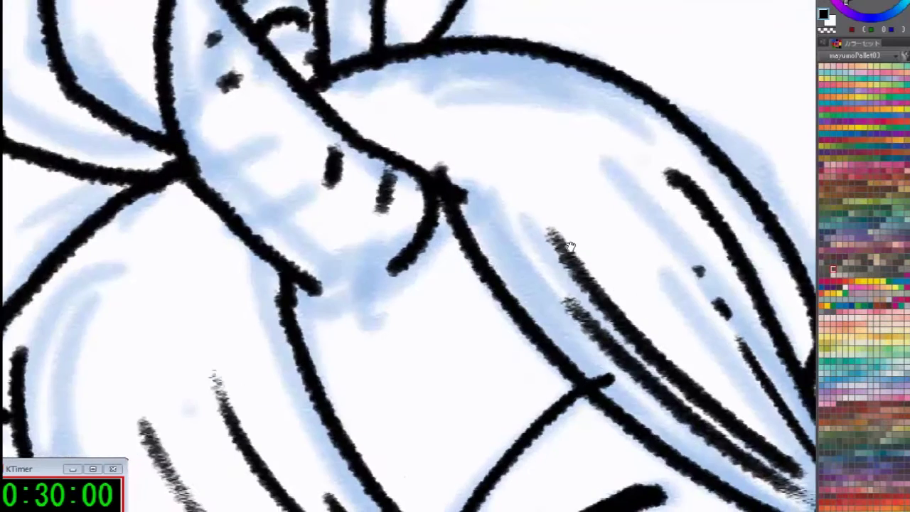
# Try to clean up the line overlap where the horned character's horn meets the crown hair, undoing the attempts
pyautogui.moveTo(455, 178)
pyautogui.mouseDown()
pyautogui.moveTo(488, 235)
pyautogui.moveTo(452, 151)
pyautogui.moveTo(487, 234)
pyautogui.moveTo(470, 215)
pyautogui.mouseUp()
pyautogui.press('c')
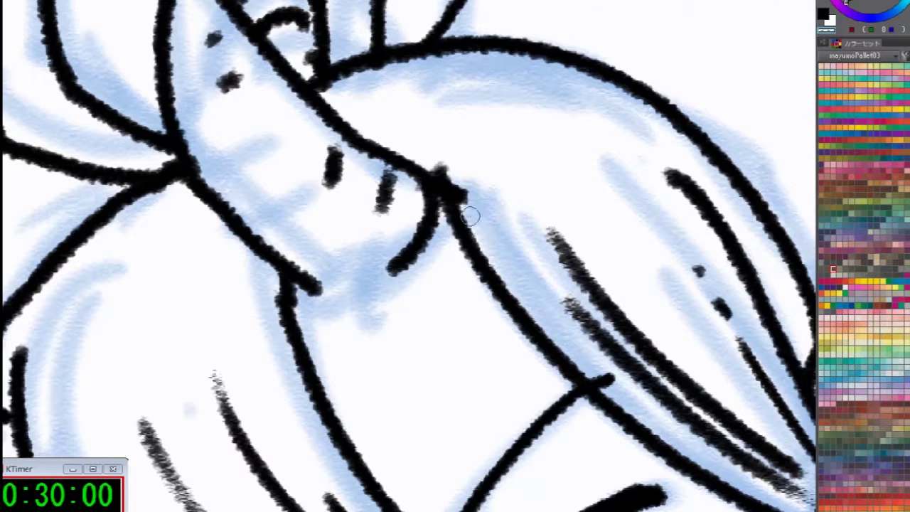
pyautogui.hotkey('ctrl', 'z')
pyautogui.hotkey('ctrl', 'z')
pyautogui.hotkey('ctrl', 'z')
pyautogui.hotkey('ctrl', 'z')
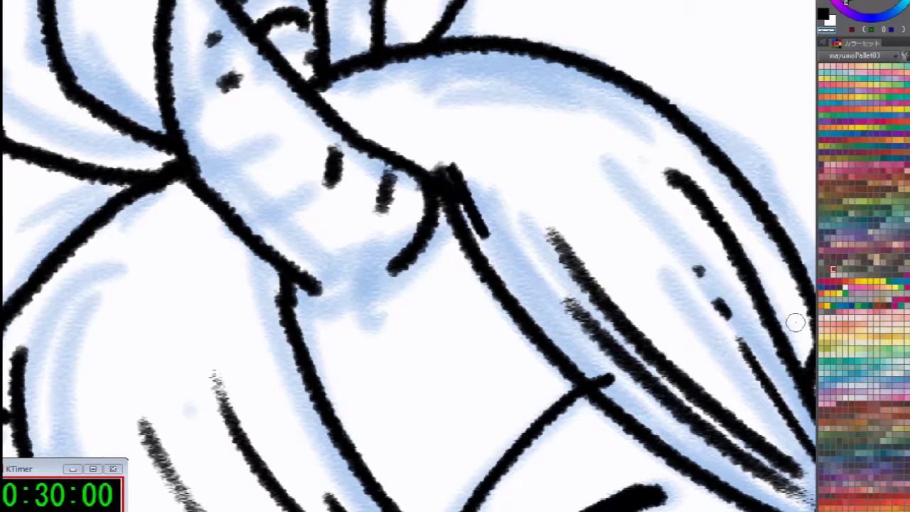
pyautogui.scroll(-2, 658, 325)
pyautogui.hotkey('ctrl', 'z')
pyautogui.hotkey('ctrl', 'z')
pyautogui.hotkey('ctrl', 'z')
pyautogui.hotkey('ctrl', 'z')
pyautogui.hotkey('ctrl', 'z')
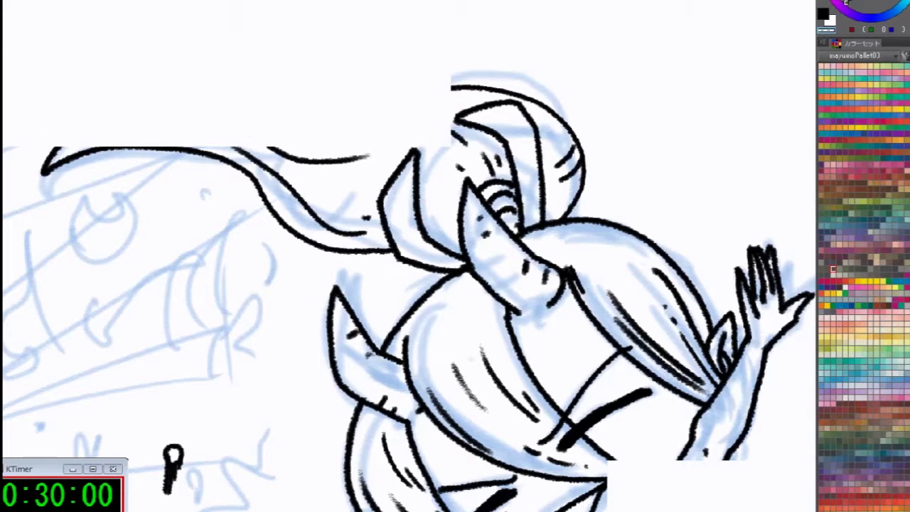
# Lasso the stray strand strokes over the horned character's hair on their own layer and delete them
pyautogui.moveTo(665, 308)
pyautogui.mouseDown()
pyautogui.moveTo(742, 368)
pyautogui.moveTo(668, 508)
pyautogui.moveTo(699, 237)
pyautogui.moveTo(711, 273)
pyautogui.mouseUp()
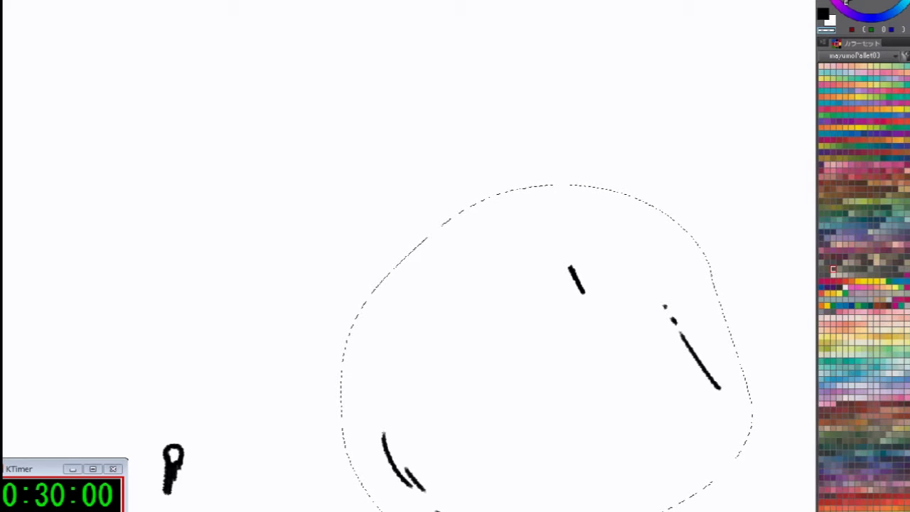
pyautogui.hotkey('ctrl', 'd')
pyautogui.moveTo(760, 419)
pyautogui.mouseDown()
pyautogui.moveTo(337, 333)
pyautogui.moveTo(562, 153)
pyautogui.moveTo(738, 240)
pyautogui.moveTo(722, 210)
pyautogui.mouseUp()
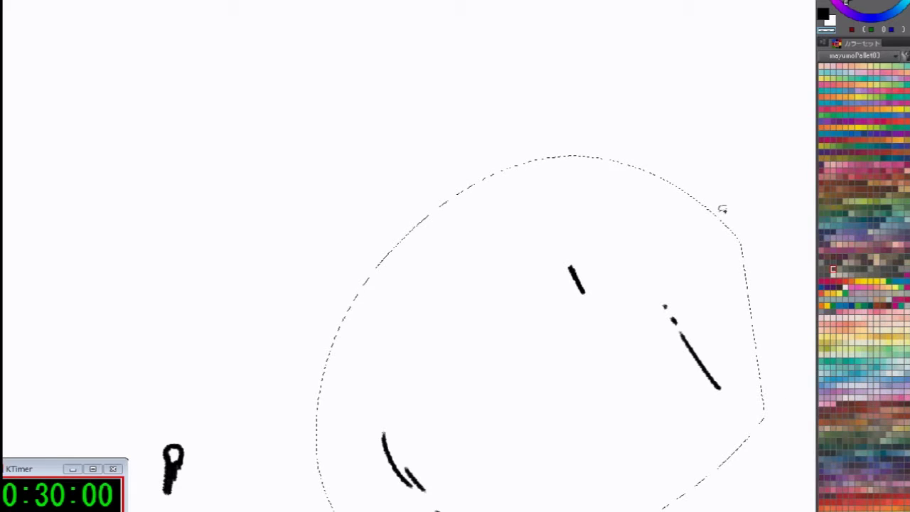
pyautogui.press('Delete')
pyautogui.hotkey('ctrl', 'd')
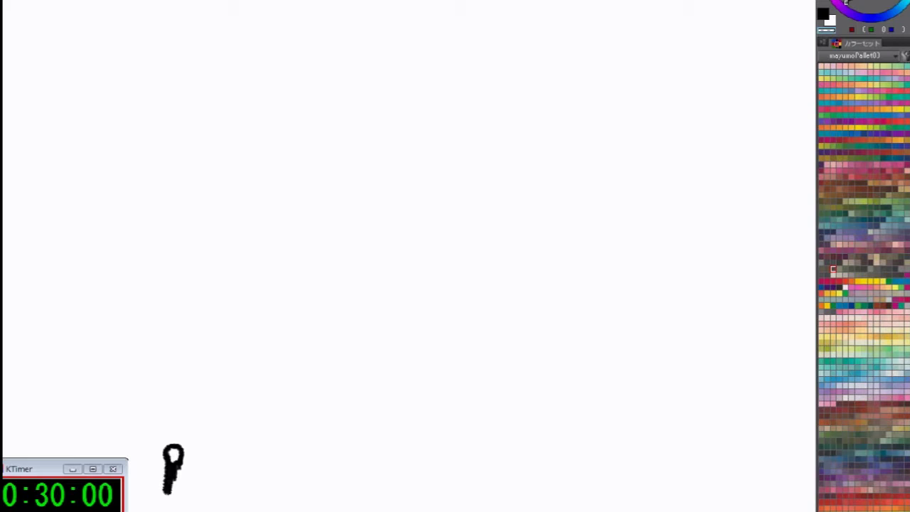
pyautogui.hotkey('ctrl', 'z')
pyautogui.hotkey('ctrl', 'y')
pyautogui.hotkey('ctrl', 'z')
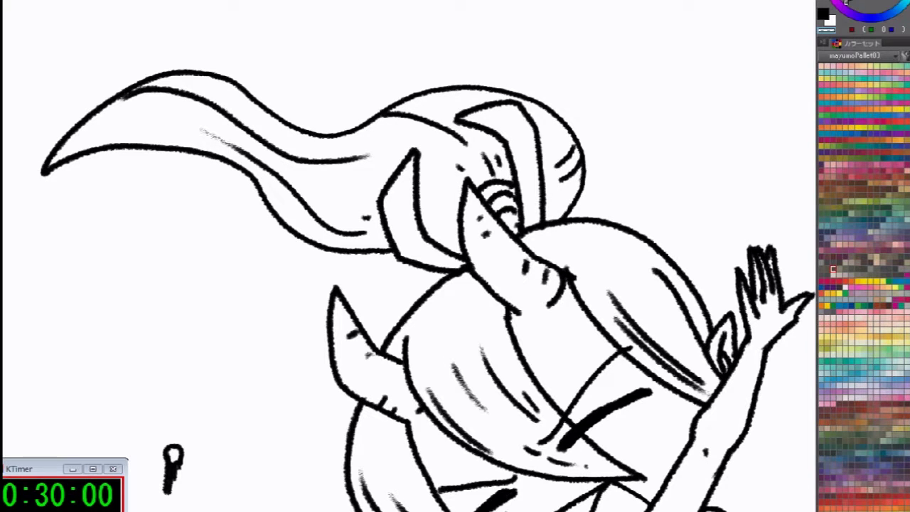
# Examine the line art without the blue sketch, from the horned character's head to the headband fighter carrying the sack
pyautogui.scroll(-4, 558, 405)
pyautogui.scroll(5, 604, 400)
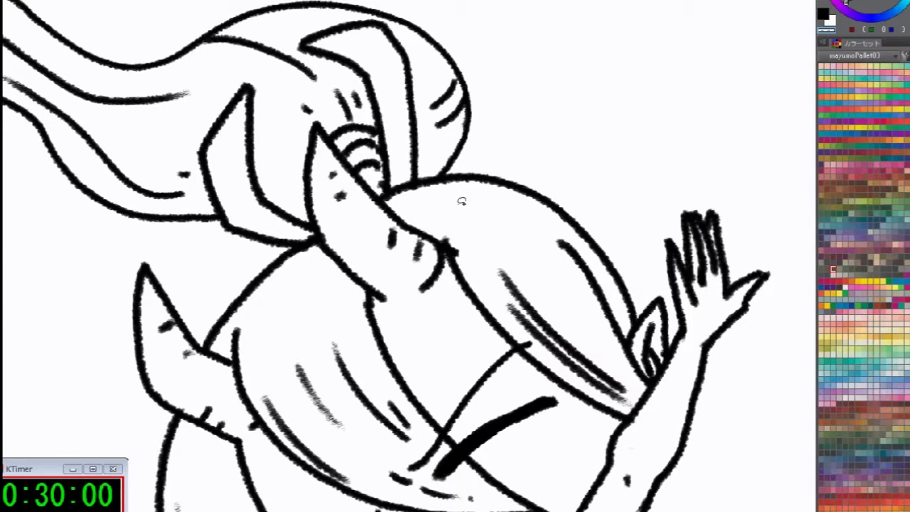
pyautogui.hotkey('ctrl', '-')
pyautogui.hotkey('ctrl', '-')
pyautogui.moveTo(433, 330); pyautogui.dragTo(724, 265)
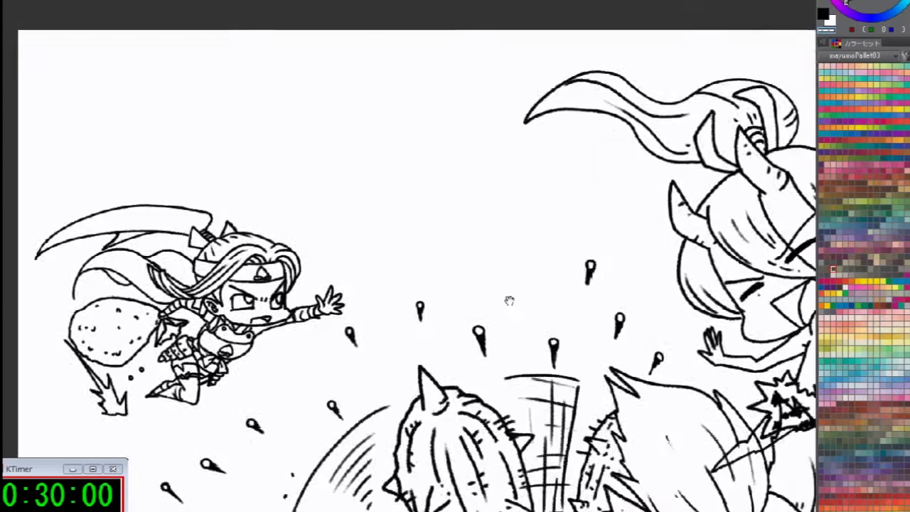
pyautogui.moveTo(510, 301); pyautogui.dragTo(721, 291)
pyautogui.hotkey('ctrl', '+')
pyautogui.hotkey('ctrl', '+')
pyautogui.moveTo(552, 339)
pyautogui.mouseDown()
pyautogui.moveTo(640, 363)
pyautogui.moveTo(647, 378)
pyautogui.mouseUp()
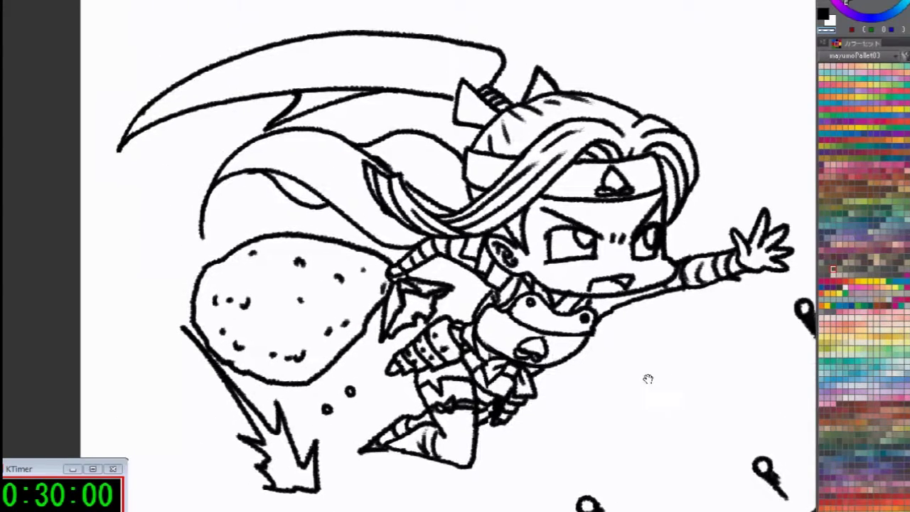
pyautogui.scroll(2, 548, 258)
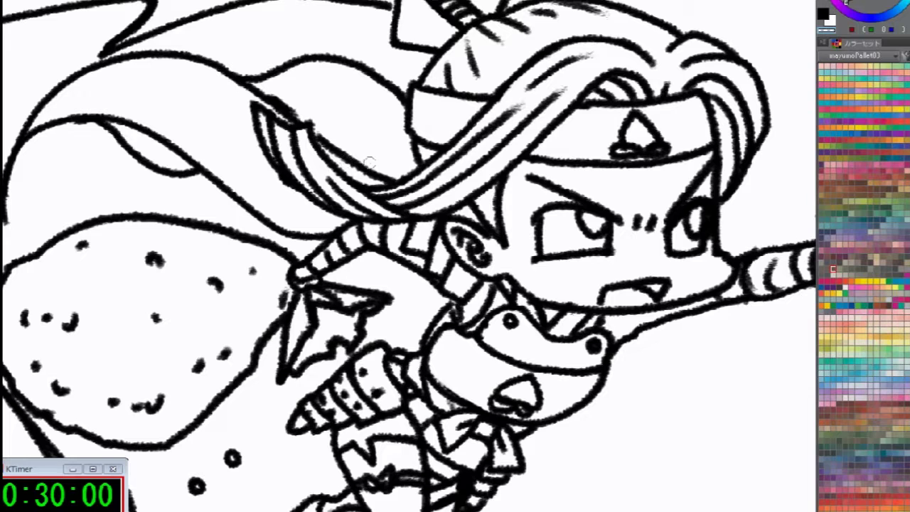
pyautogui.press('c')
pyautogui.scroll(-5, 408, 32)
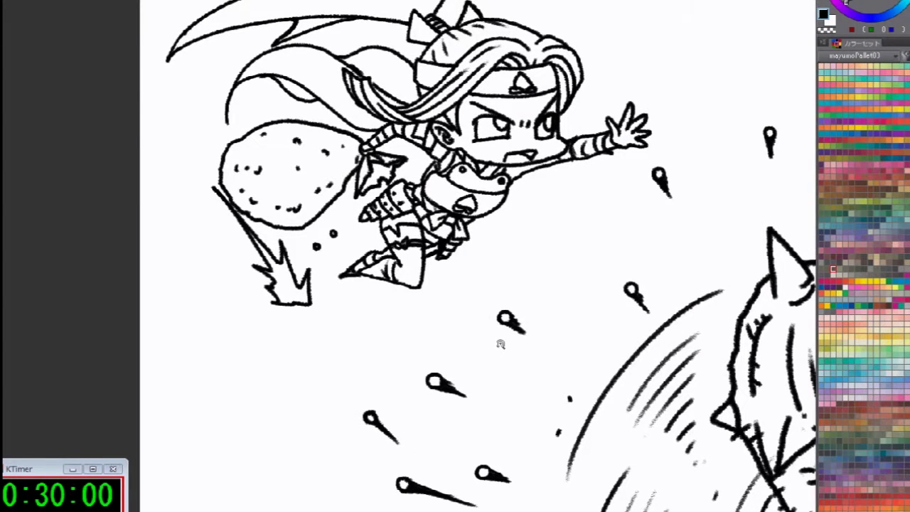
# Add small ink marks to the legs of the headband fighter below the frog-faced pouch
pyautogui.scroll(4, 502, 344)
pyautogui.scroll(2, 496, 377)
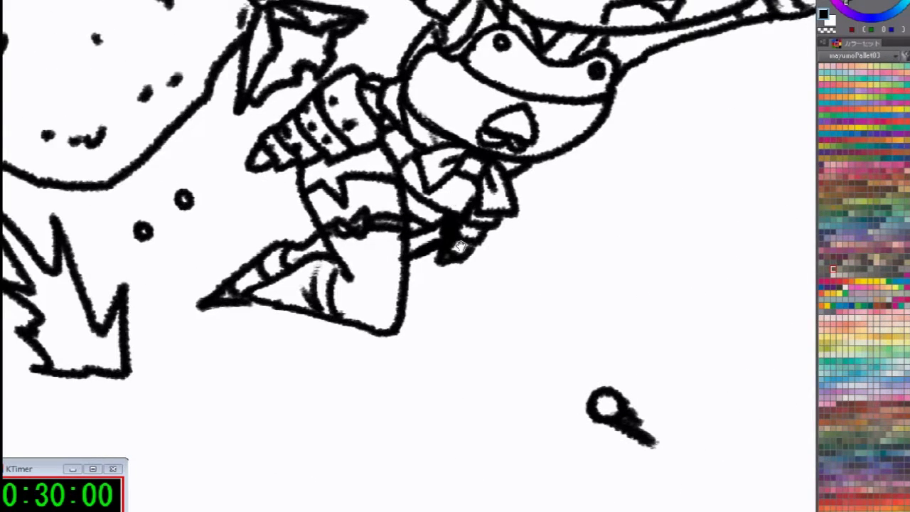
pyautogui.moveTo(459, 218); pyautogui.dragTo(473, 240)
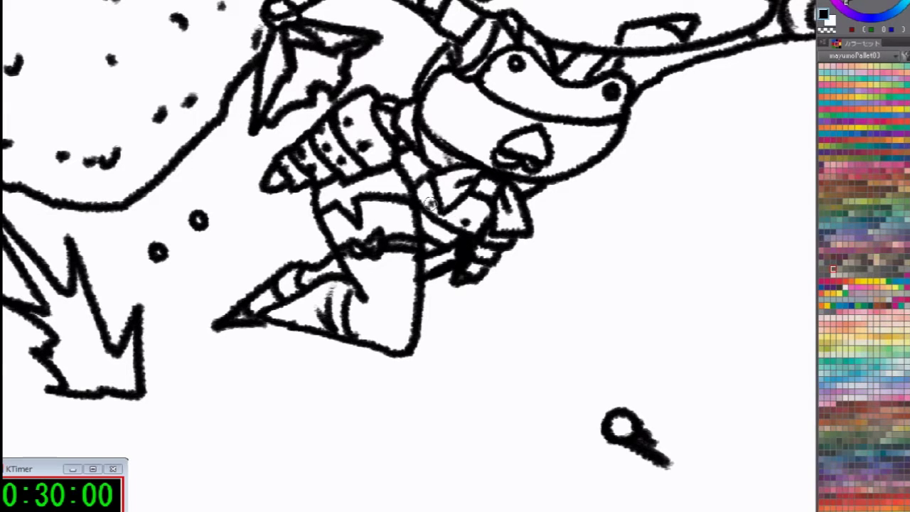
pyautogui.moveTo(364, 249); pyautogui.dragTo(360, 303)
pyautogui.moveTo(307, 294)
pyautogui.mouseDown()
pyautogui.moveTo(295, 327)
pyautogui.moveTo(301, 304)
pyautogui.mouseUp()
# Examine the whole composition and the pellets between the headband fighter, the spinning clubs and the horned character
pyautogui.scroll(-5, 320, 280)
pyautogui.scroll(1, 370, 306)
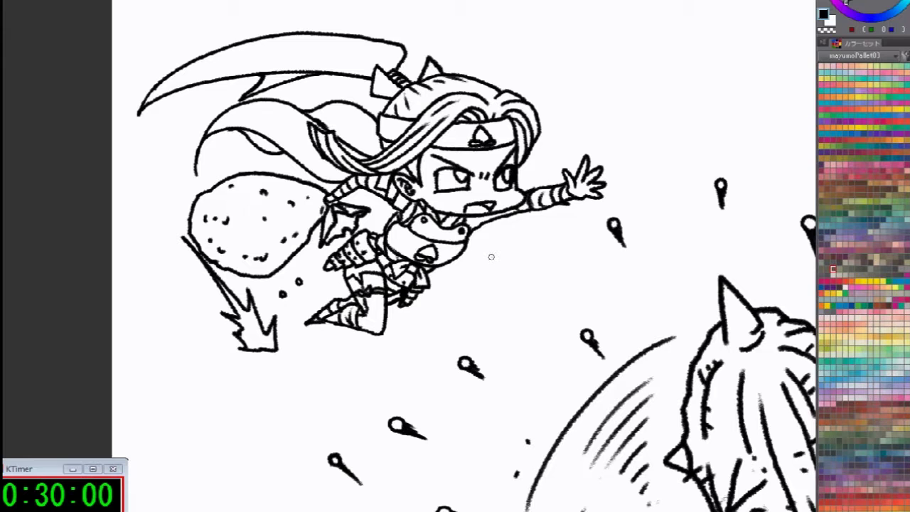
pyautogui.moveTo(493, 290)
pyautogui.mouseDown()
pyautogui.moveTo(479, 288)
pyautogui.moveTo(246, 59)
pyautogui.mouseUp()
pyautogui.moveTo(470, 247)
pyautogui.mouseDown()
pyautogui.moveTo(331, 126)
pyautogui.moveTo(426, 307)
pyautogui.mouseUp()
pyautogui.scroll(-5, 449, 270)
pyautogui.moveTo(476, 266); pyautogui.dragTo(409, 232)
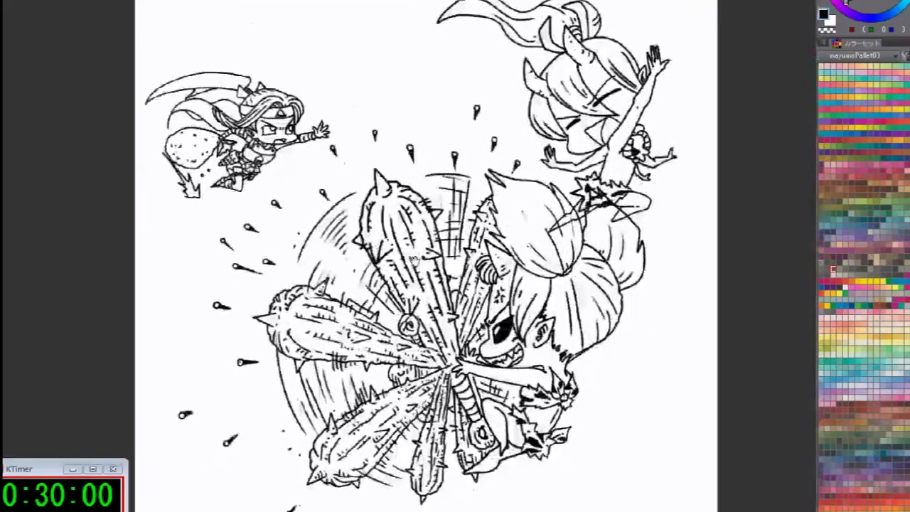
pyautogui.scroll(3, 451, 309)
pyautogui.moveTo(399, 85); pyautogui.dragTo(468, 350)
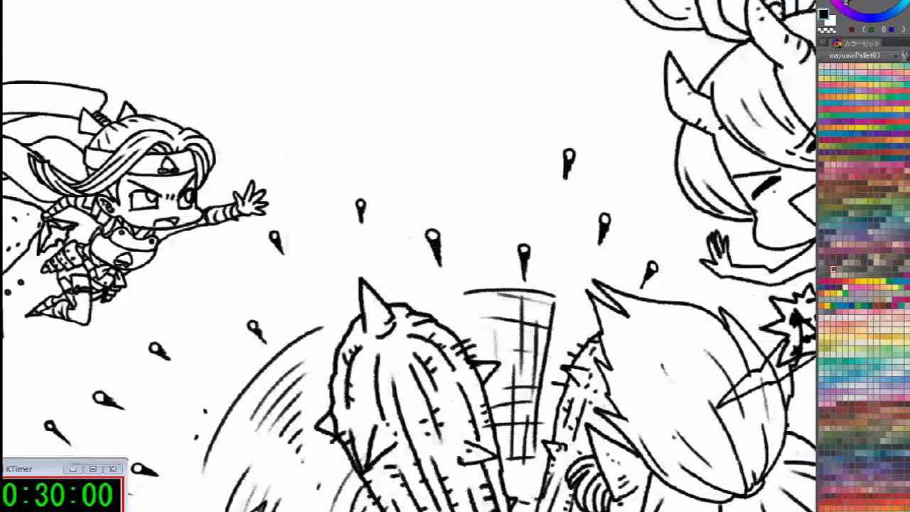
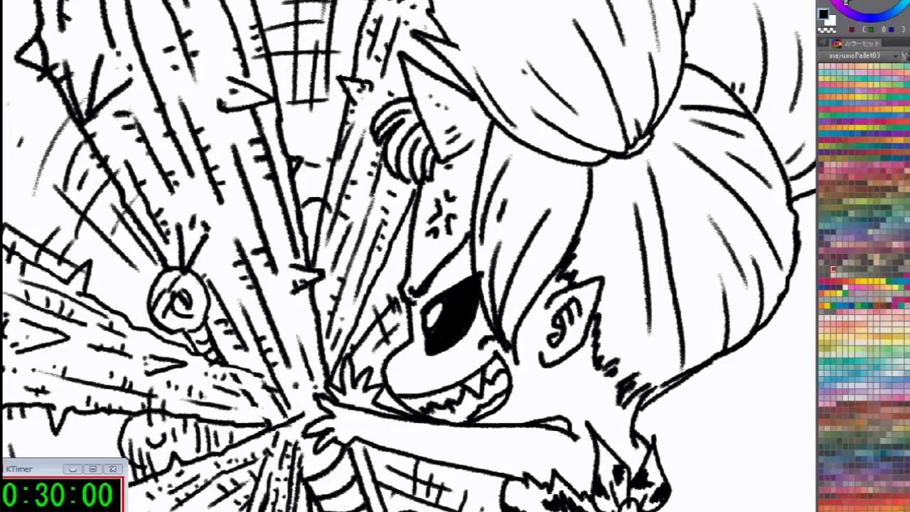
# Fill the club wielder's horn and forehead with red, undoing the fill that leaks from the neck into the hair
pyautogui.click(900, 91)
pyautogui.click(458, 179)
pyautogui.click(616, 246)
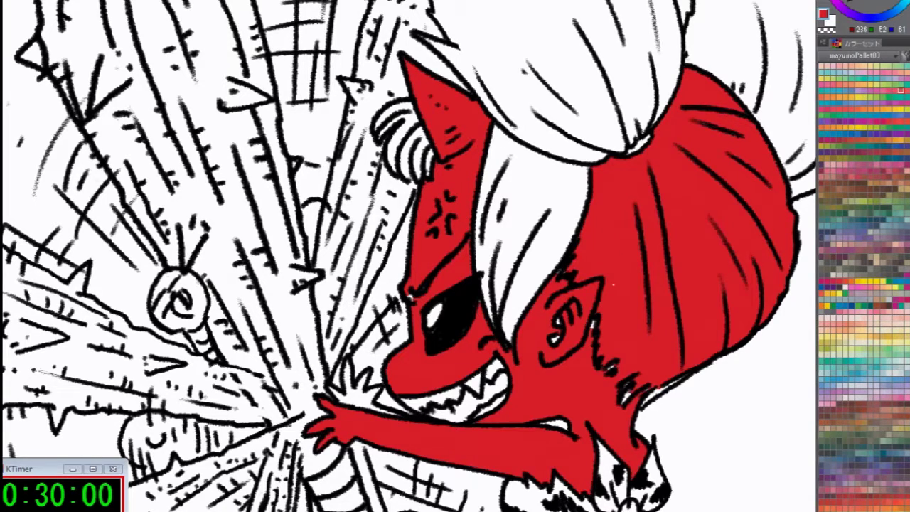
pyautogui.hotkey('ctrl', 'z')
# Close the gaps in the club wielder's hairline behind the ear and along the hair's lower edge with short black strokes
pyautogui.scroll(2, 617, 311)
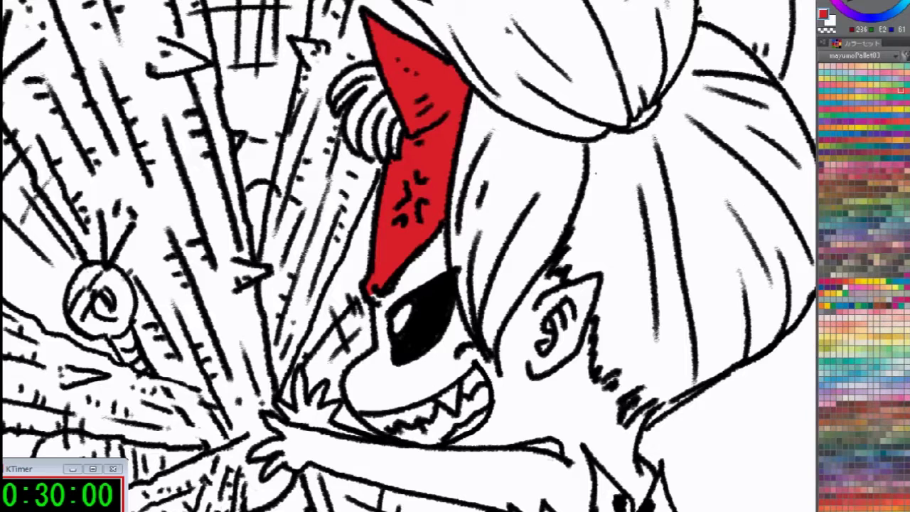
pyautogui.press('x')
pyautogui.moveTo(600, 327); pyautogui.dragTo(602, 337)
pyautogui.moveTo(620, 370)
pyautogui.mouseDown()
pyautogui.moveTo(619, 402)
pyautogui.moveTo(644, 416)
pyautogui.mouseUp()
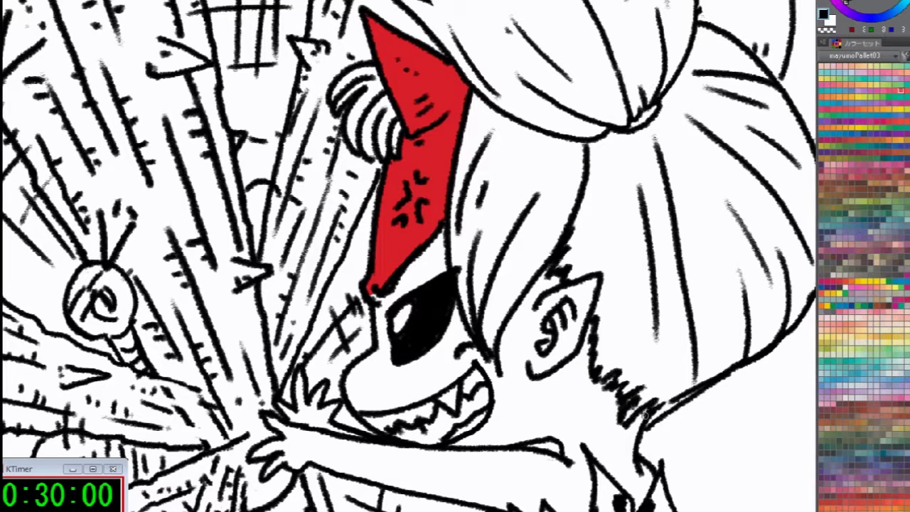
pyautogui.moveTo(643, 431); pyautogui.dragTo(672, 406)
pyautogui.moveTo(721, 377); pyautogui.dragTo(742, 368)
# Fill the club wielder's face, neck, arm, inner ear and far hand with the red sampled from the forehead
pyautogui.keyDown('alt'); pyautogui.click(407, 240); pyautogui.keyUp('alt')
pyautogui.click(420, 259)
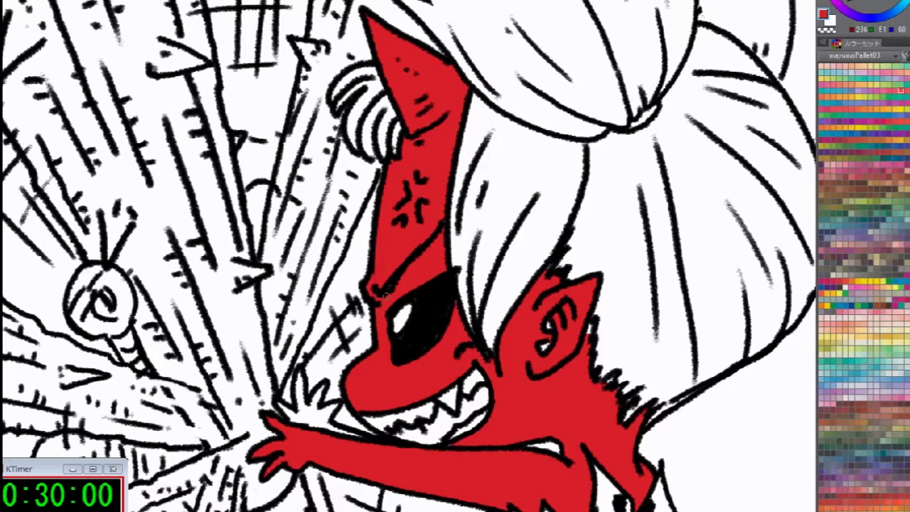
pyautogui.click(547, 345)
pyautogui.click(547, 325)
pyautogui.moveTo(612, 442); pyautogui.dragTo(674, 432)
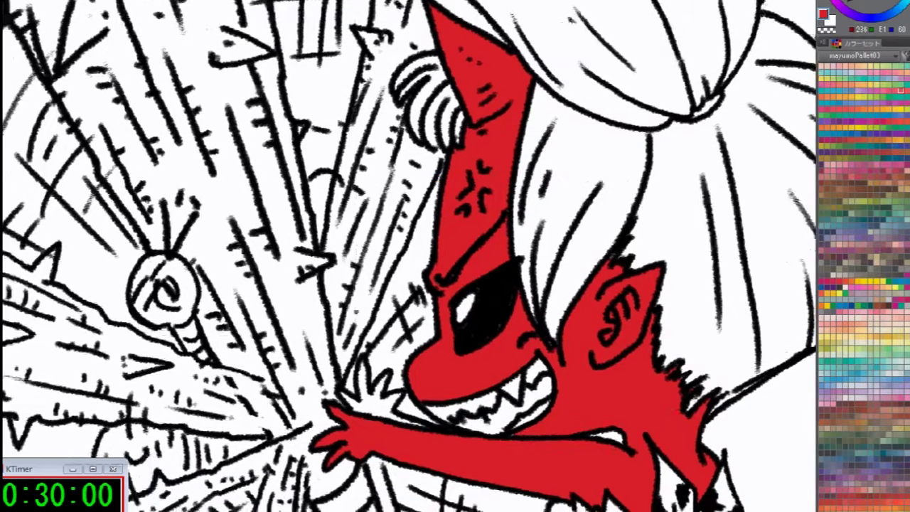
pyautogui.click(380, 411)
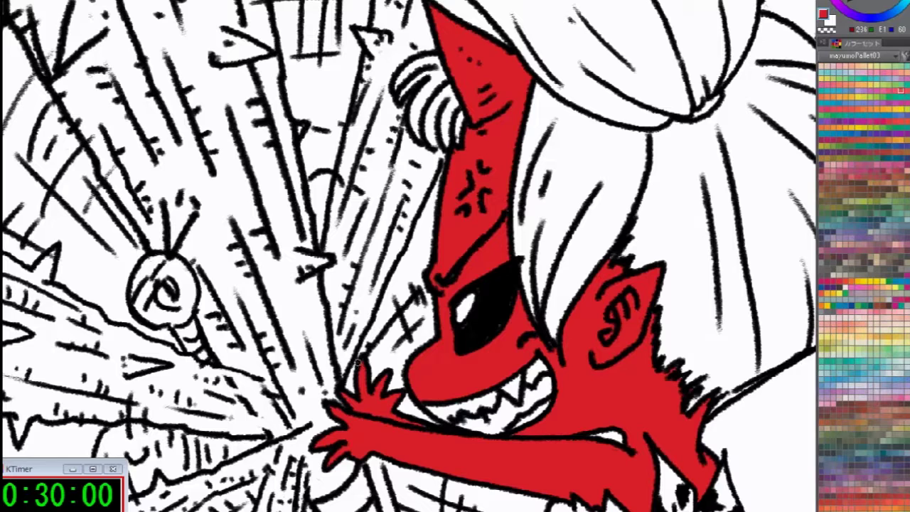
# Fill the club wielder's bare belly and legs with the same red
pyautogui.moveTo(406, 448); pyautogui.dragTo(282, 241)
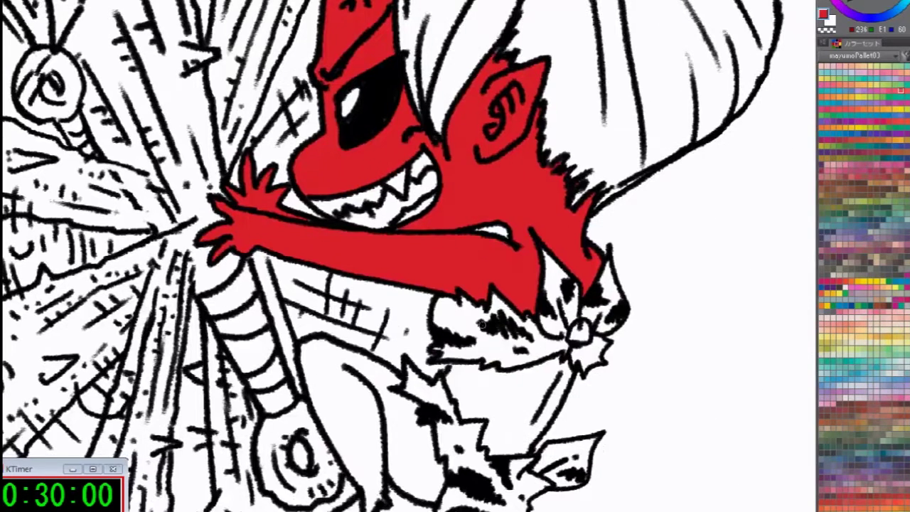
pyautogui.click(516, 391)
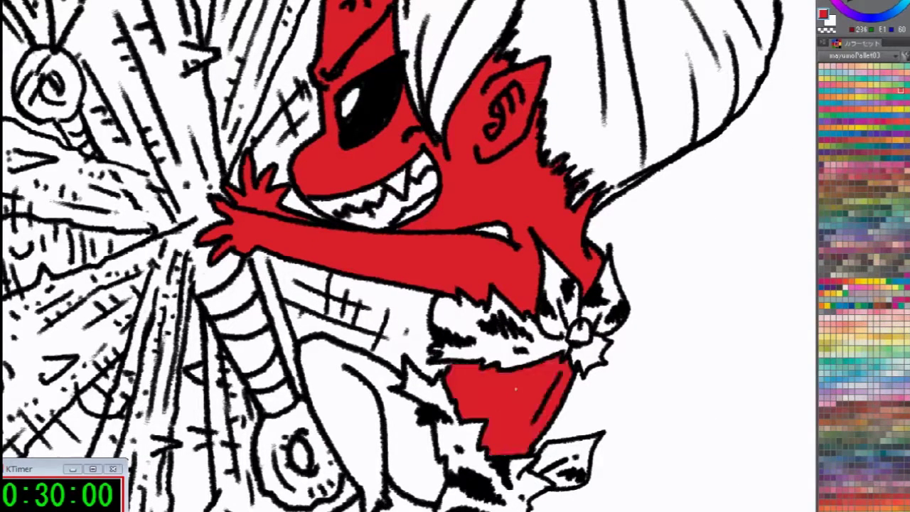
pyautogui.moveTo(495, 379); pyautogui.dragTo(603, 256)
pyautogui.click(521, 327)
pyautogui.click(495, 404)
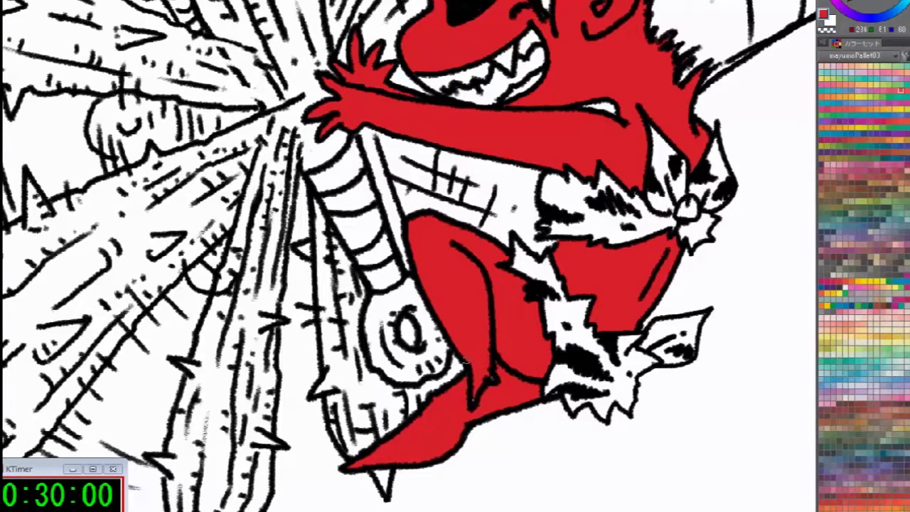
# Fill the club wielder's upper tuft, rear tuft, main hair, side lock and bushy eyebrow with pale blue
pyautogui.scroll(-5, 489, 316)
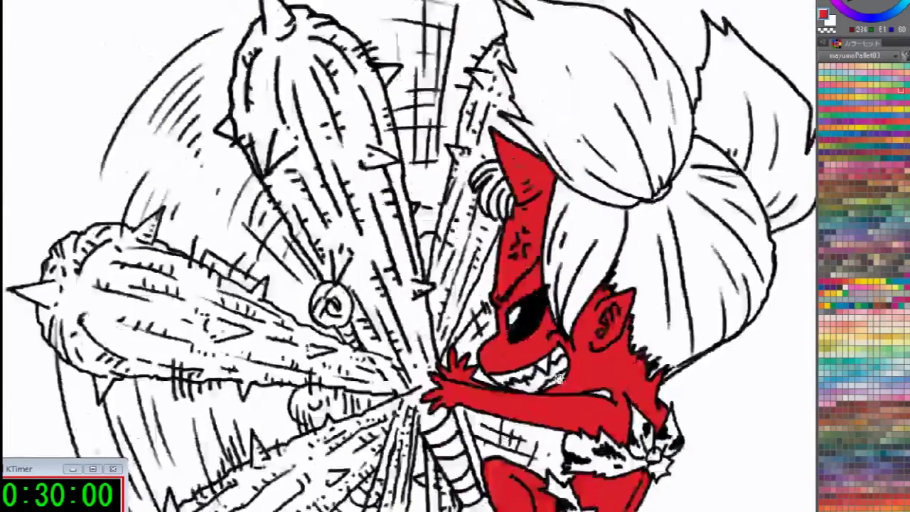
pyautogui.moveTo(559, 379); pyautogui.dragTo(388, 511)
pyautogui.scroll(2, 518, 367)
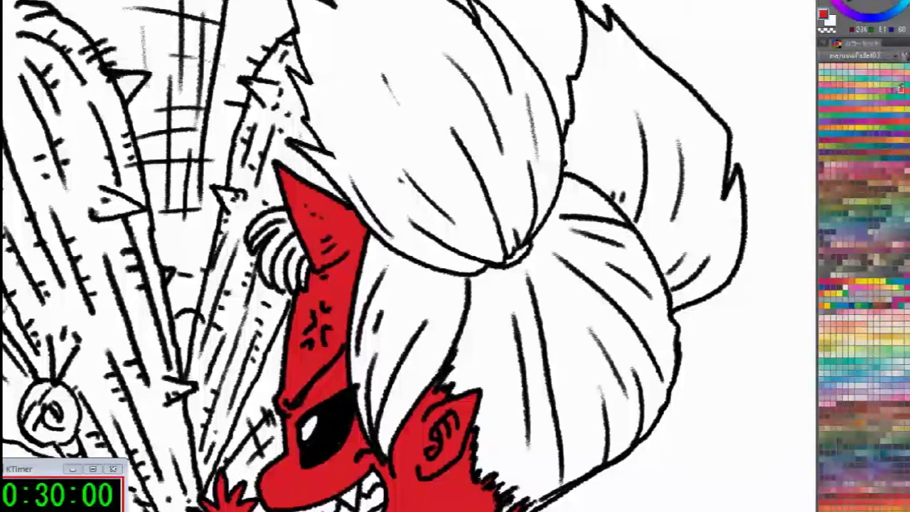
pyautogui.click(830, 21)
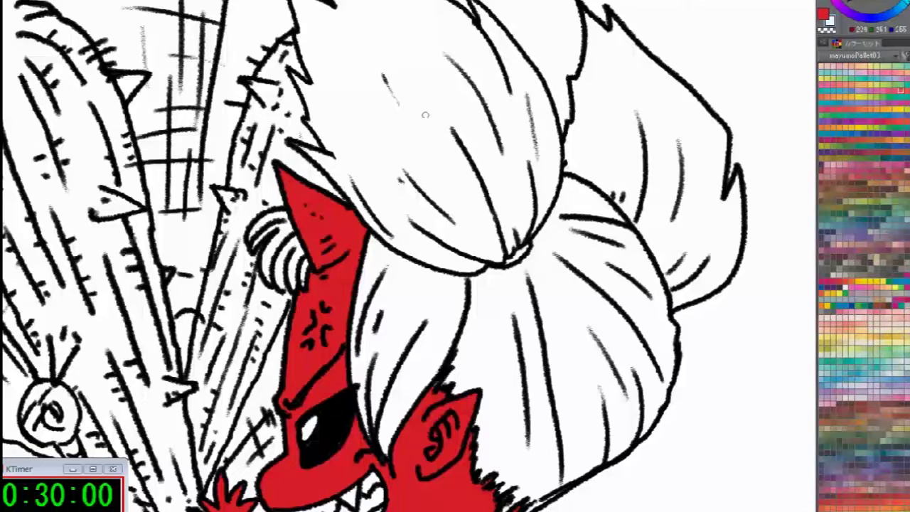
pyautogui.click(486, 126)
pyautogui.click(626, 124)
pyautogui.click(559, 312)
pyautogui.click(419, 305)
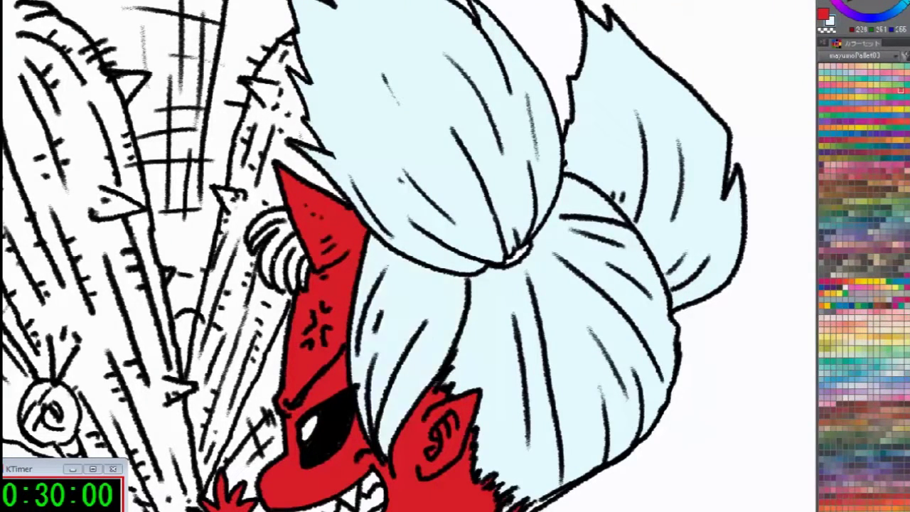
pyautogui.click(280, 236)
pyautogui.click(279, 275)
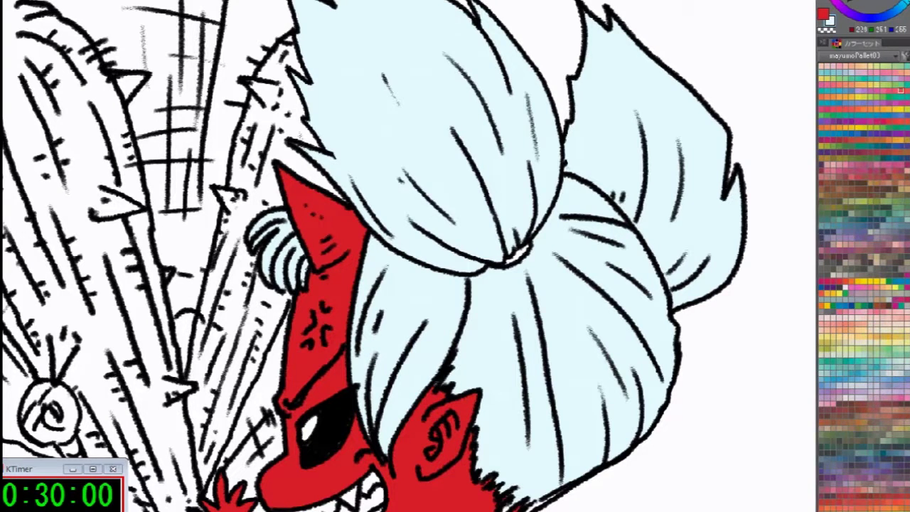
pyautogui.moveTo(422, 396); pyautogui.dragTo(487, 148)
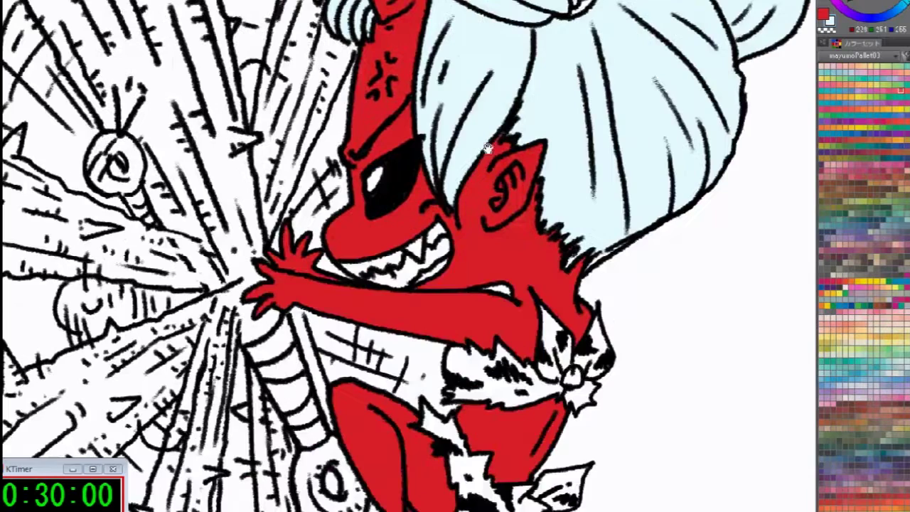
# Fill the club wielder's chest wrap, including its rear knot and flaps, with golden orange
pyautogui.click(902, 140)
pyautogui.click(549, 327)
pyautogui.click(566, 353)
pyautogui.click(548, 371)
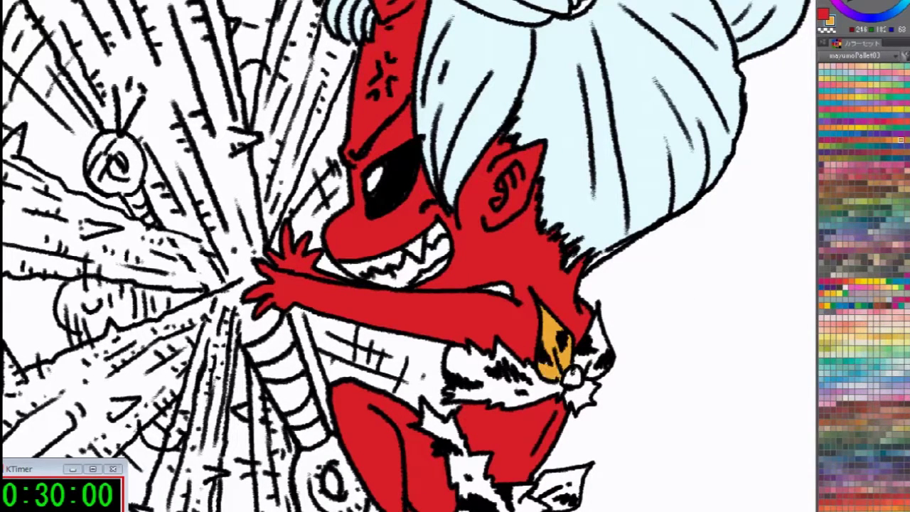
pyautogui.moveTo(599, 322)
pyautogui.mouseDown()
pyautogui.moveTo(590, 359)
pyautogui.moveTo(569, 381)
pyautogui.moveTo(588, 405)
pyautogui.mouseUp()
pyautogui.click(527, 381)
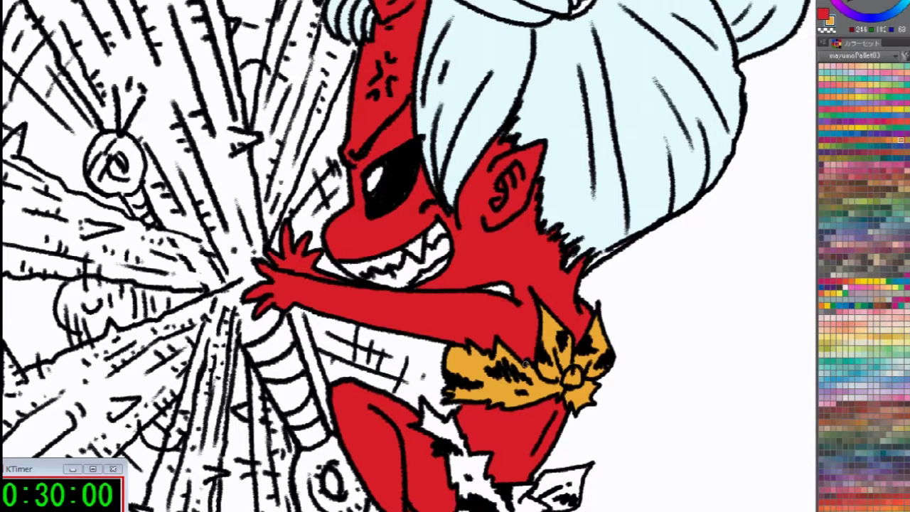
# Fill the club wielder's waist cloth and its rear tip with the same golden orange
pyautogui.moveTo(504, 443); pyautogui.dragTo(544, 320)
pyautogui.click(503, 347)
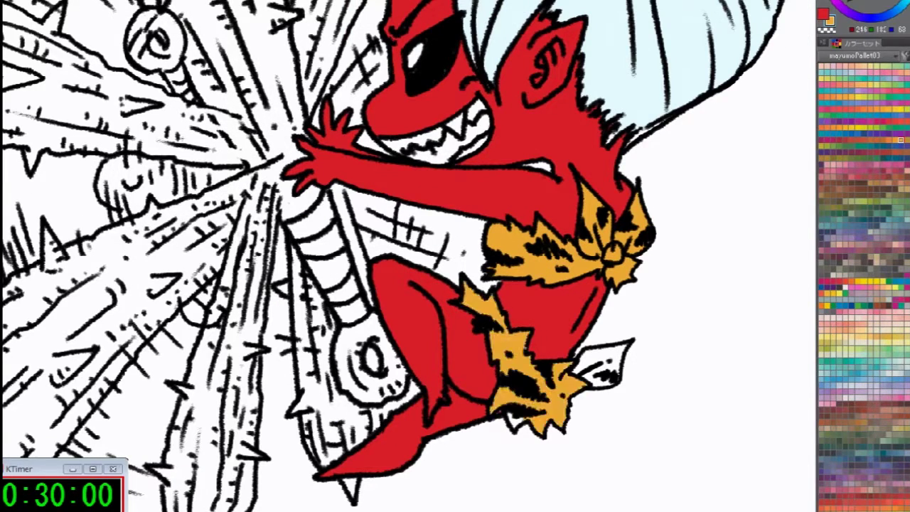
pyautogui.click(596, 365)
pyautogui.click(514, 420)
pyautogui.scroll(-4, 520, 308)
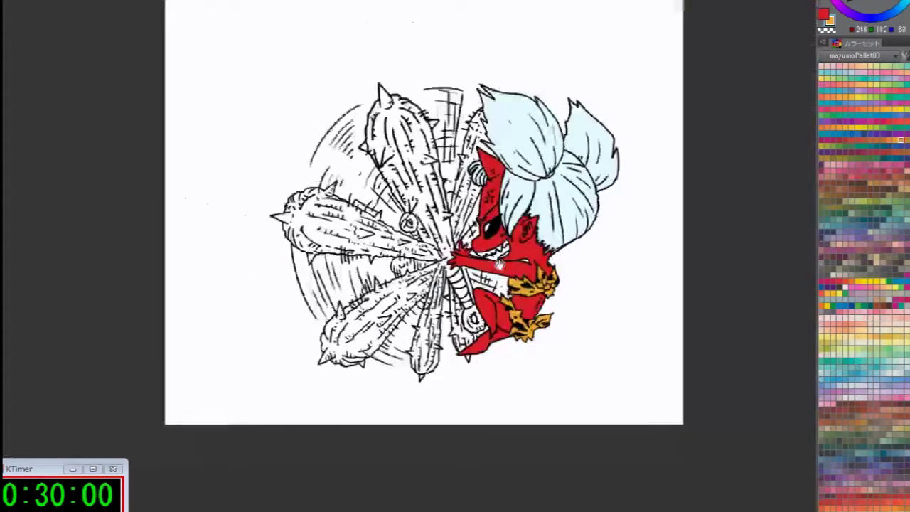
# Fill the club wielder's tongue with a light salmon pink from the colour set
pyautogui.moveTo(494, 75); pyautogui.dragTo(514, 192)
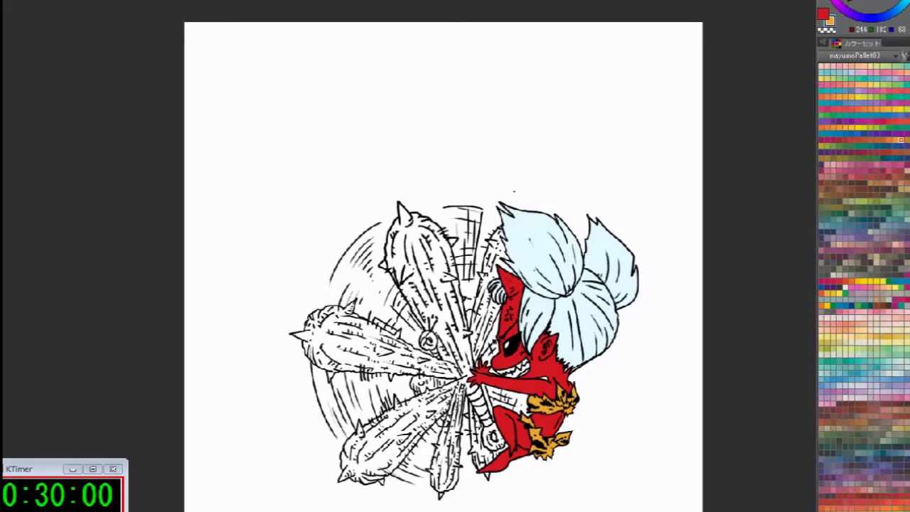
pyautogui.scroll(3, 491, 323)
pyautogui.moveTo(491, 324); pyautogui.dragTo(455, 221)
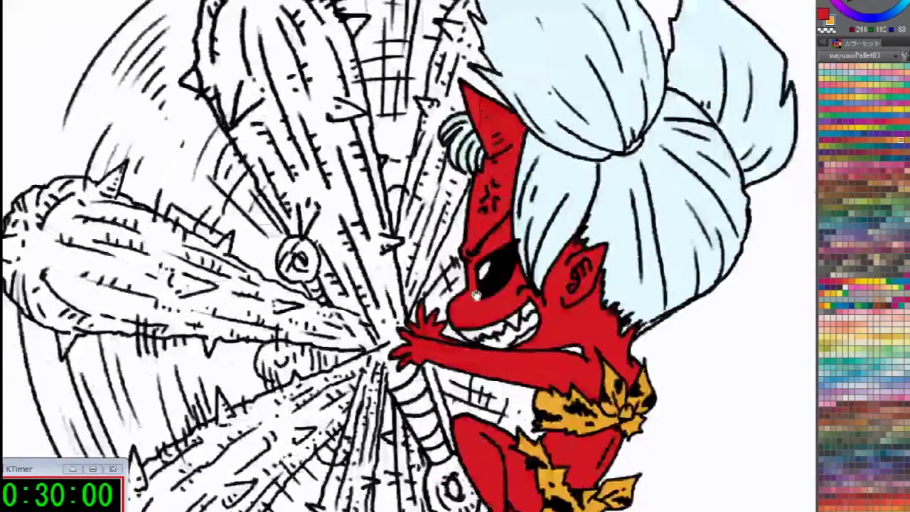
pyautogui.scroll(2, 533, 372)
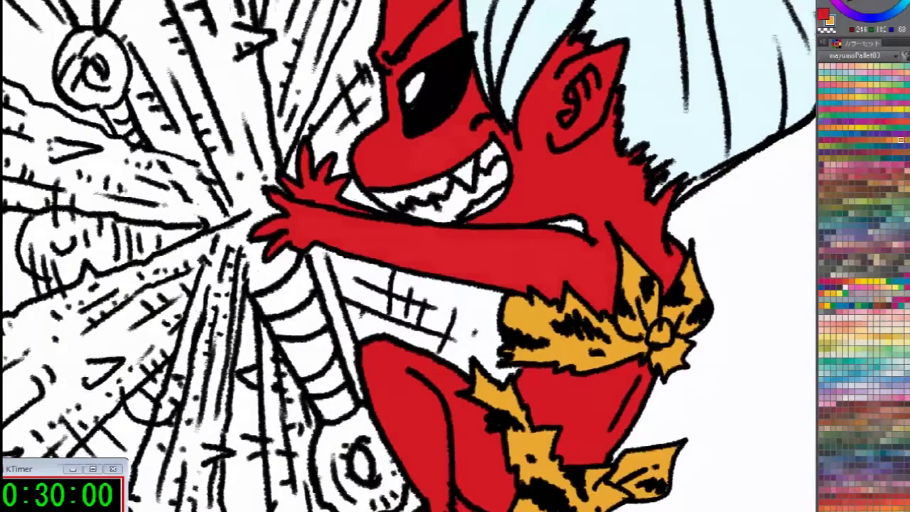
pyautogui.click(907, 170)
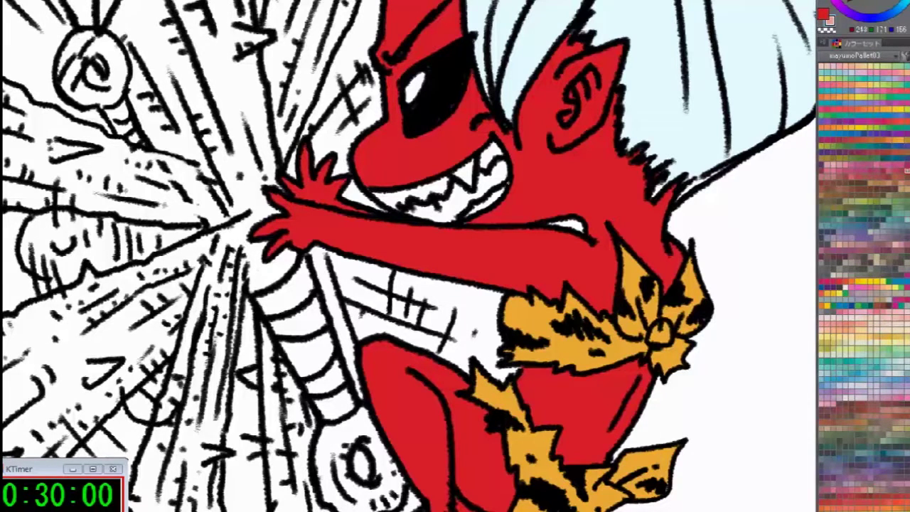
pyautogui.moveTo(475, 210); pyautogui.dragTo(500, 195)
# Fill the club wielder's teeth with off-white and the eye highlight with pure white
pyautogui.moveTo(541, 309); pyautogui.dragTo(738, 254)
pyautogui.moveTo(558, 132); pyautogui.dragTo(617, 264)
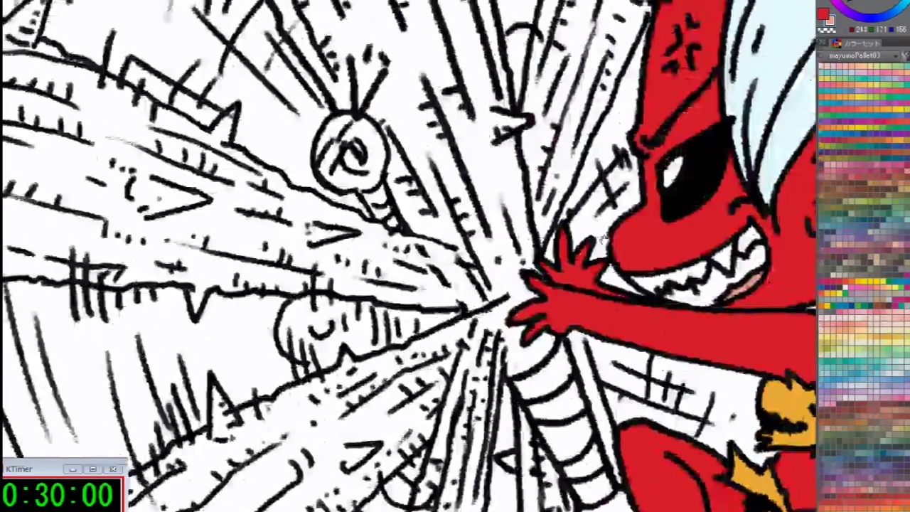
pyautogui.moveTo(588, 100); pyautogui.dragTo(621, 244)
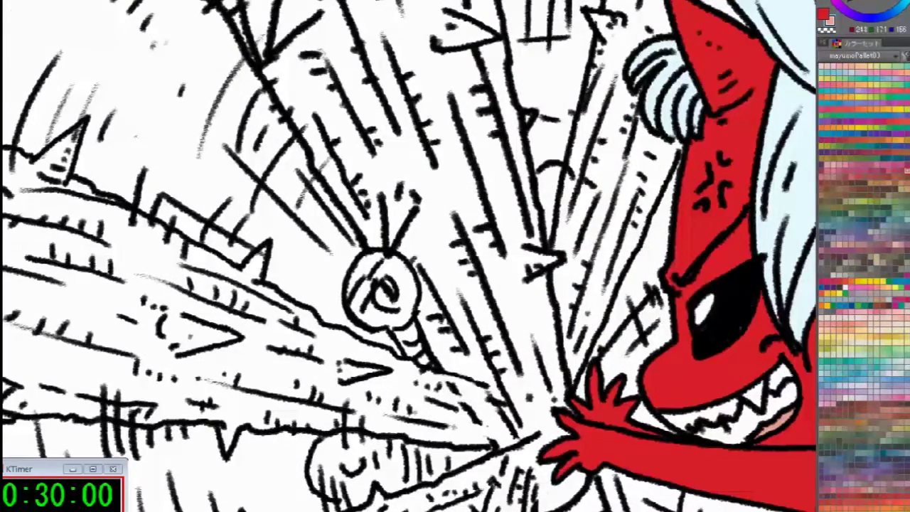
pyautogui.moveTo(680, 282); pyautogui.dragTo(454, 193)
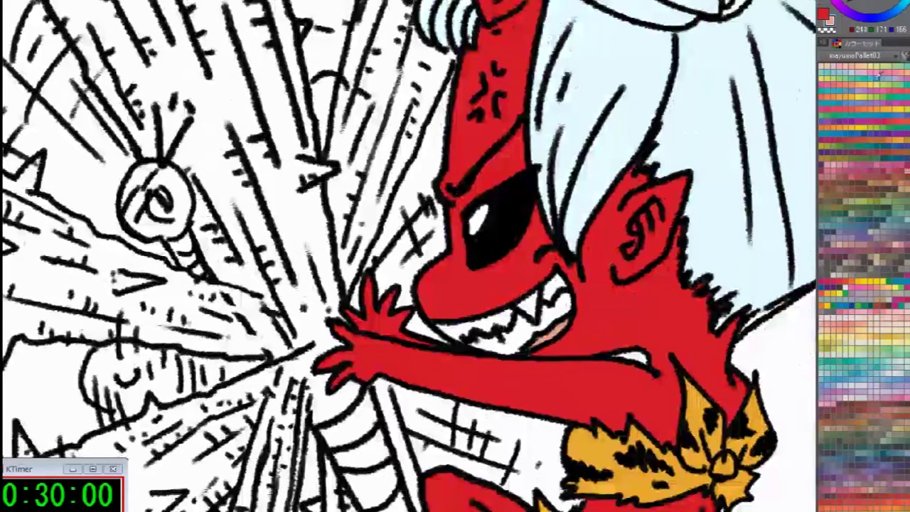
pyautogui.press('x')
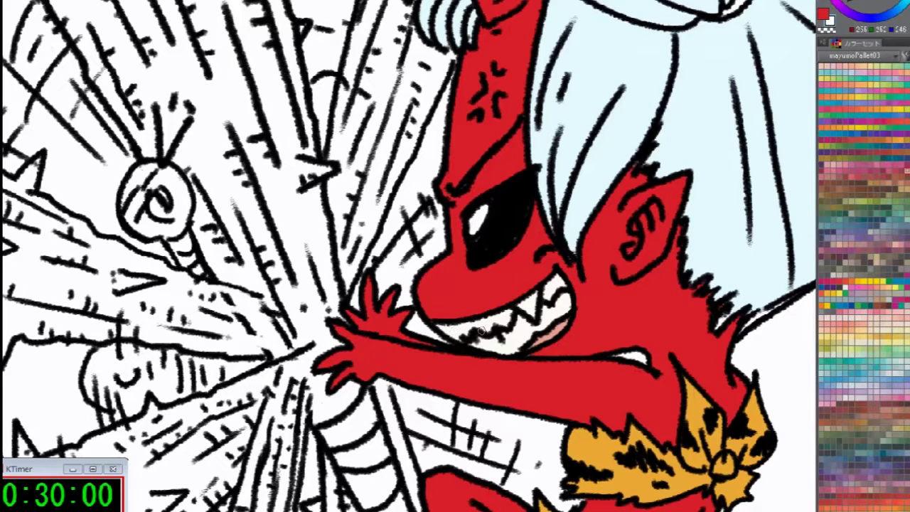
pyautogui.moveTo(572, 319); pyautogui.dragTo(556, 297)
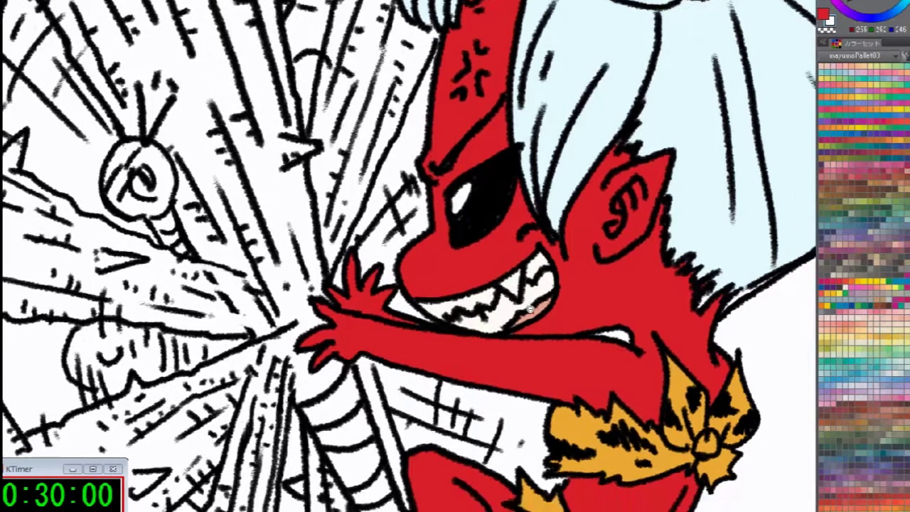
pyautogui.scroll(1, 530, 307)
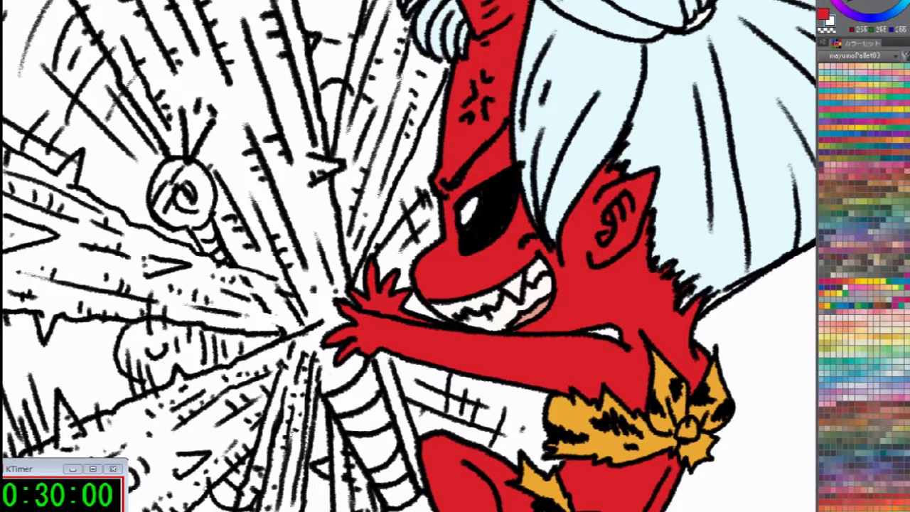
# Fill the whole backdrop behind the character with light green from the colour set
pyautogui.click(894, 66)
pyautogui.hotkey('alt', 'Delete')
pyautogui.moveTo(649, 300); pyautogui.dragTo(654, 217)
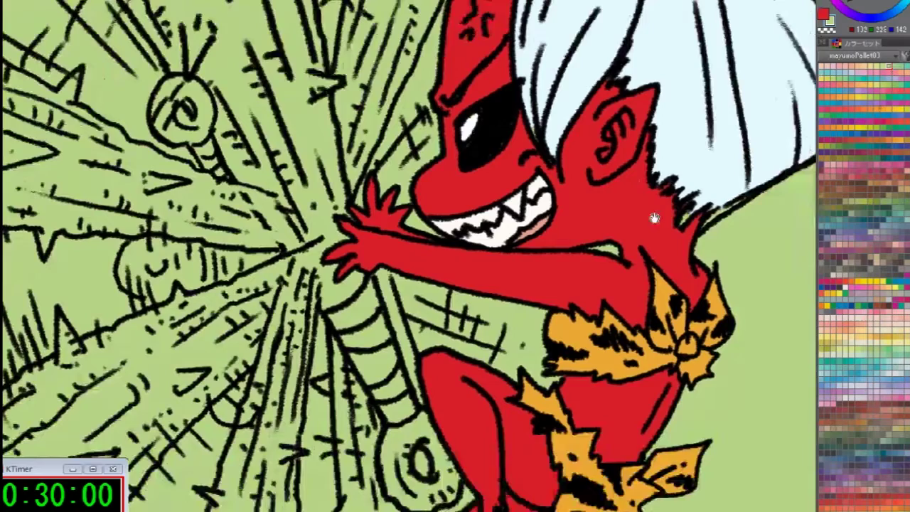
pyautogui.moveTo(671, 336); pyautogui.dragTo(689, 187)
pyautogui.press('x')
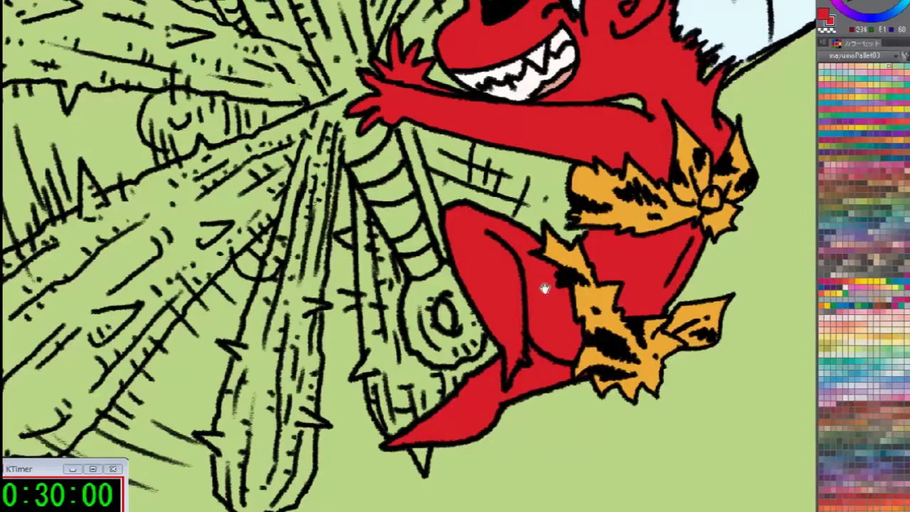
pyautogui.moveTo(538, 260)
pyautogui.mouseDown()
pyautogui.moveTo(555, 356)
pyautogui.moveTo(544, 286)
pyautogui.mouseUp()
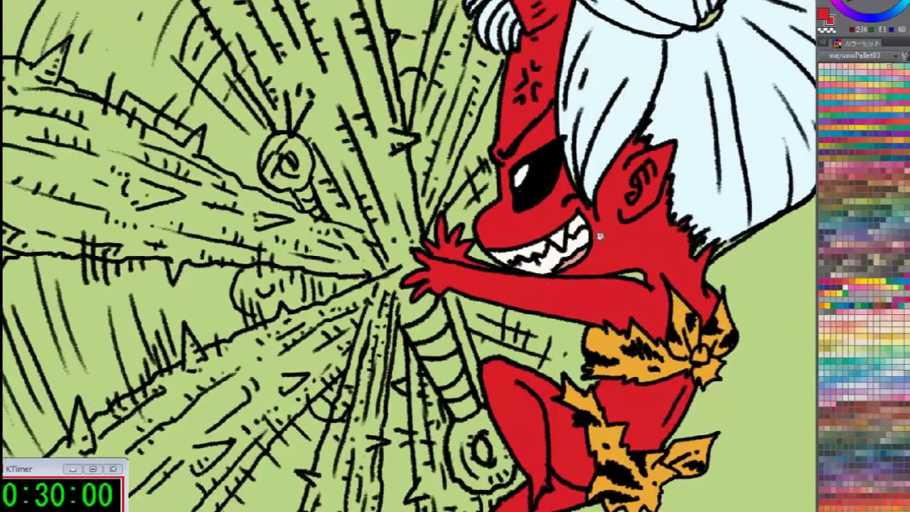
# Fill the leftover gap in the hair knot below the upper tuft with an off-white tone
pyautogui.scroll(2, 639, 243)
pyautogui.moveTo(575, 128); pyautogui.dragTo(590, 263)
pyautogui.press('x')
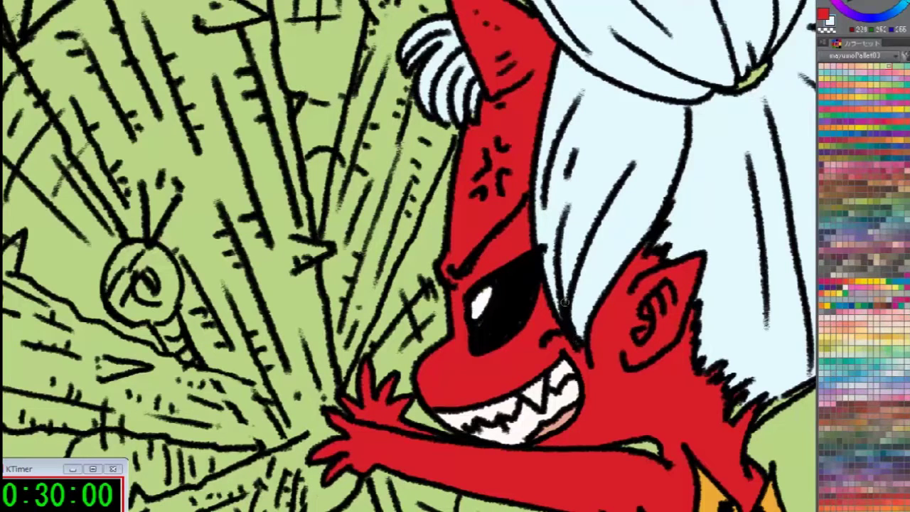
pyautogui.moveTo(731, 59); pyautogui.dragTo(621, 232)
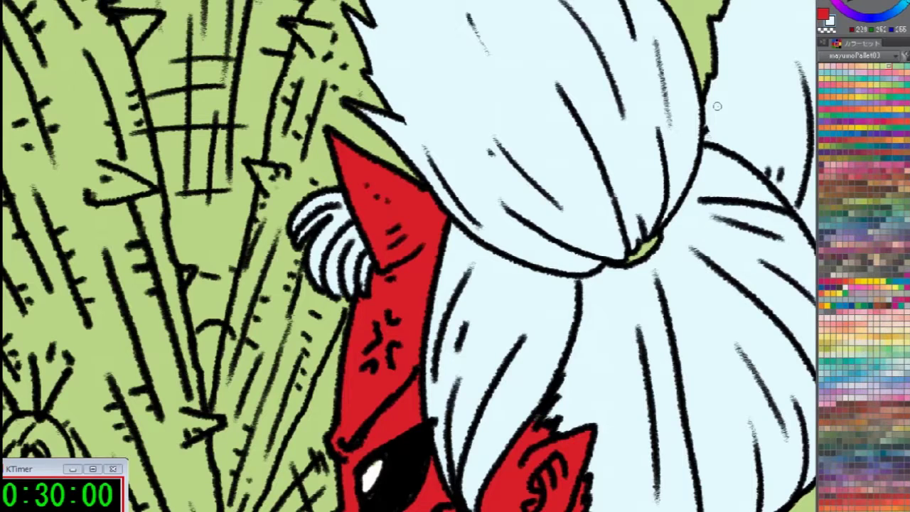
pyautogui.moveTo(649, 249); pyautogui.dragTo(632, 259)
pyautogui.keyDown('alt'); pyautogui.click(678, 213); pyautogui.keyUp('alt')
pyautogui.moveTo(650, 212); pyautogui.dragTo(643, 220)
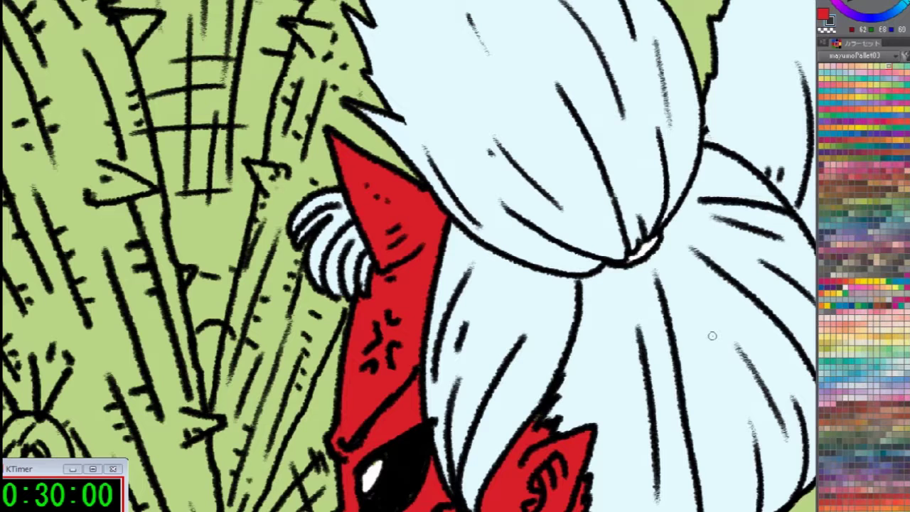
pyautogui.keyDown('alt'); pyautogui.click(704, 314); pyautogui.keyUp('alt')
# Fill the body of the upright spiked club with light brown from the colour set
pyautogui.scroll(-3, 728, 211)
pyautogui.moveTo(724, 192); pyautogui.dragTo(725, 185)
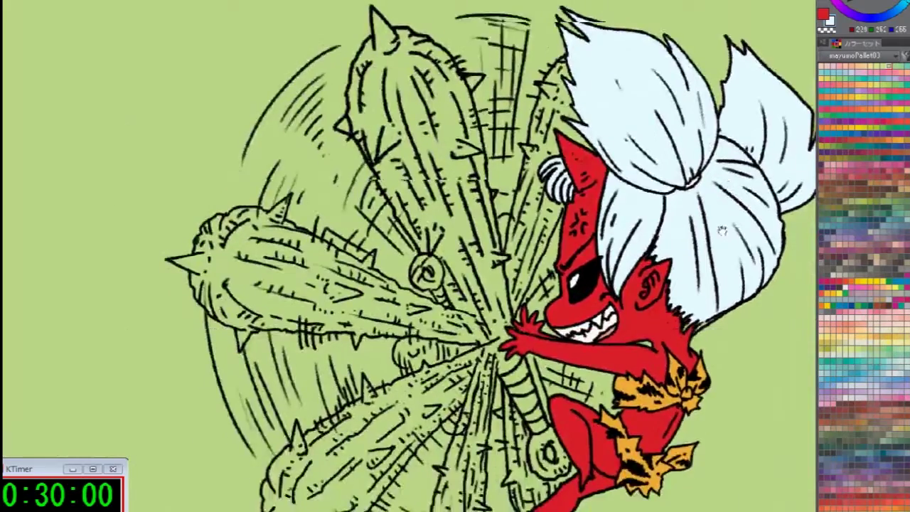
pyautogui.moveTo(724, 229); pyautogui.dragTo(753, 179)
pyautogui.moveTo(709, 298); pyautogui.dragTo(736, 284)
pyautogui.scroll(3, 467, 170)
pyautogui.moveTo(467, 170); pyautogui.dragTo(485, 365)
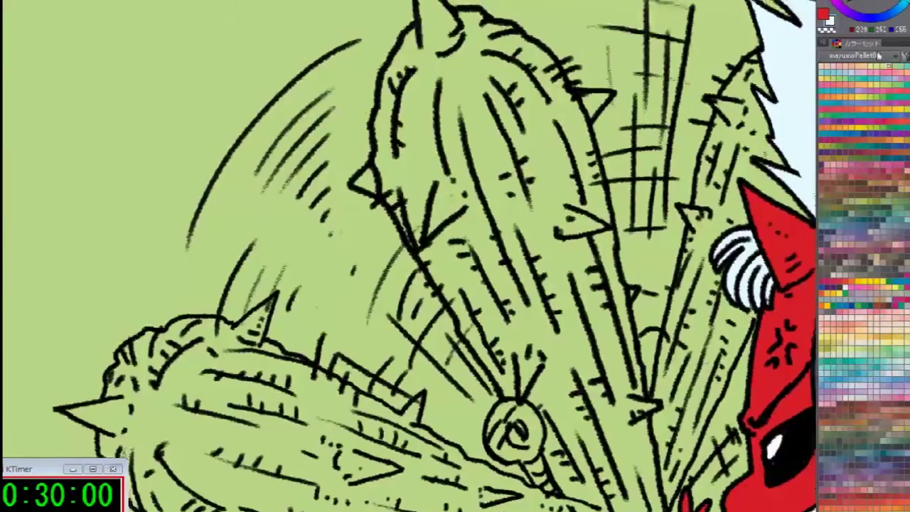
pyautogui.click(870, 181)
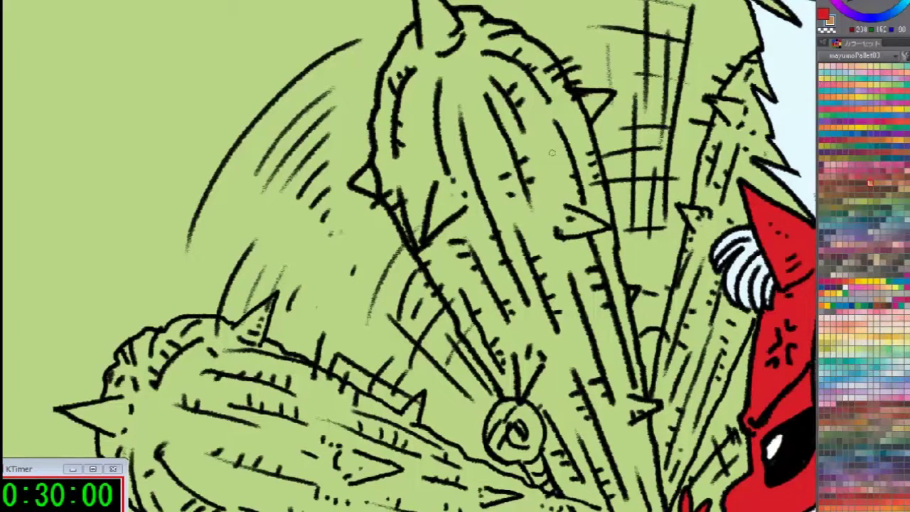
pyautogui.press('^')
pyautogui.click(572, 180)
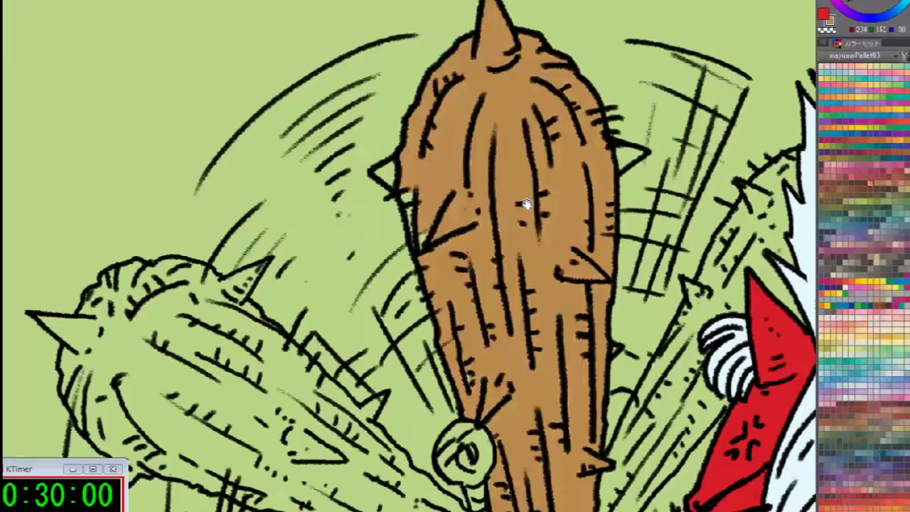
# Fill the upright club's two side spikes and the small slivers along its outer edge with the same brown
pyautogui.moveTo(528, 204); pyautogui.dragTo(606, 244)
pyautogui.click(466, 214)
pyautogui.click(487, 240)
pyautogui.click(491, 257)
pyautogui.click(498, 284)
pyautogui.click(707, 195)
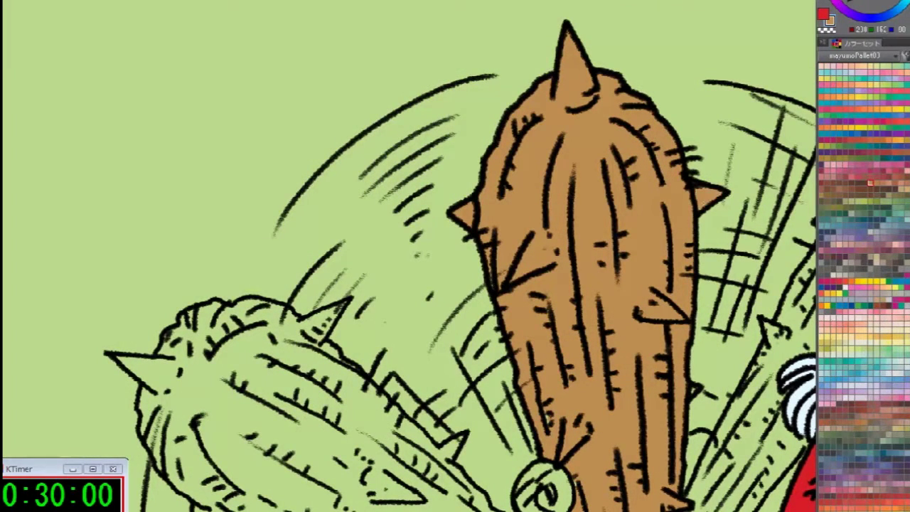
# Fill the round pommel beside the upright club with the same brown and clear its centre hole to transparent
pyautogui.moveTo(611, 370); pyautogui.dragTo(630, 151)
pyautogui.click(580, 269)
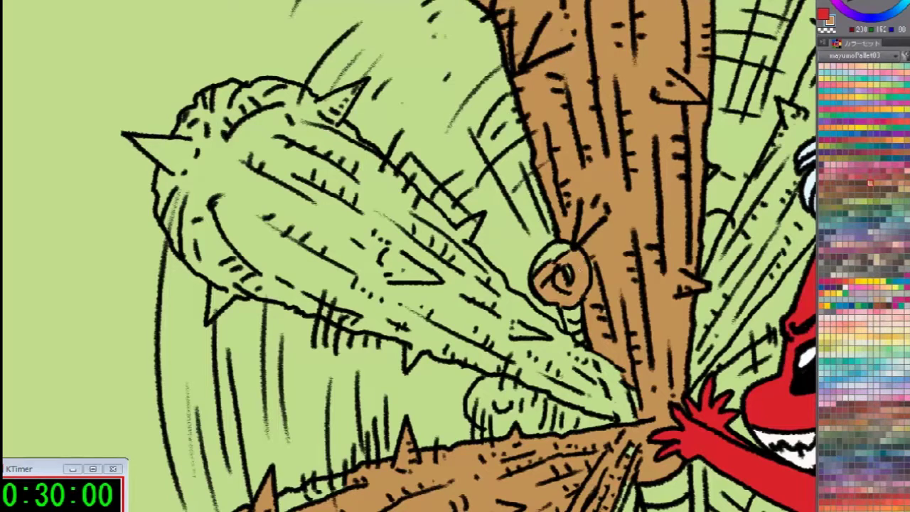
pyautogui.click(559, 249)
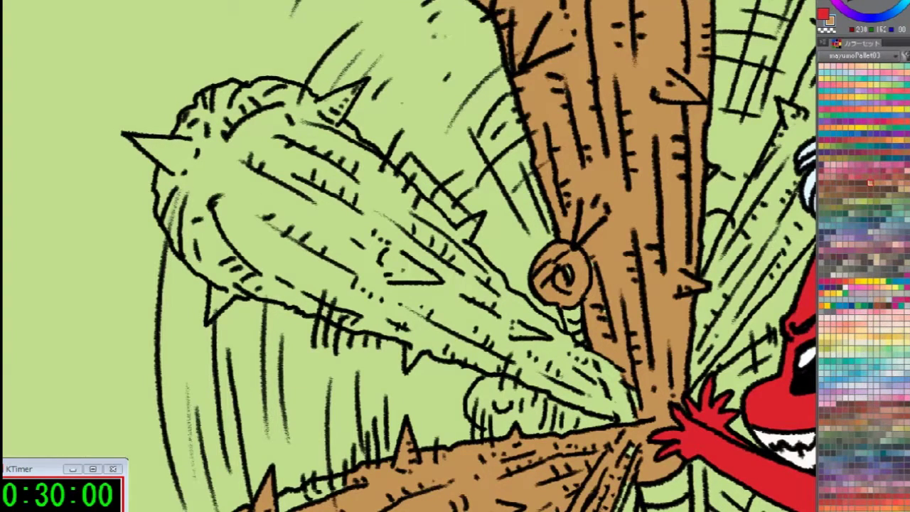
pyautogui.press('c')
pyautogui.click(557, 275)
pyautogui.click(567, 281)
pyautogui.moveTo(559, 274); pyautogui.dragTo(564, 287)
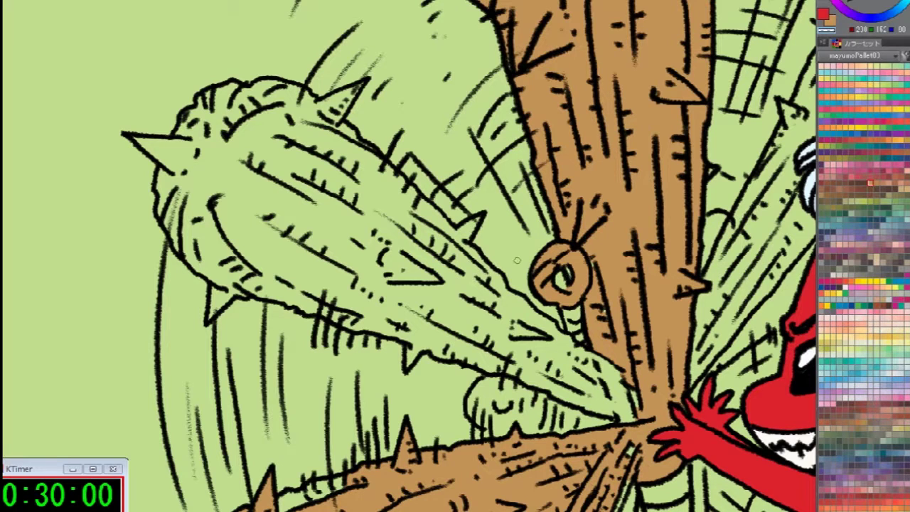